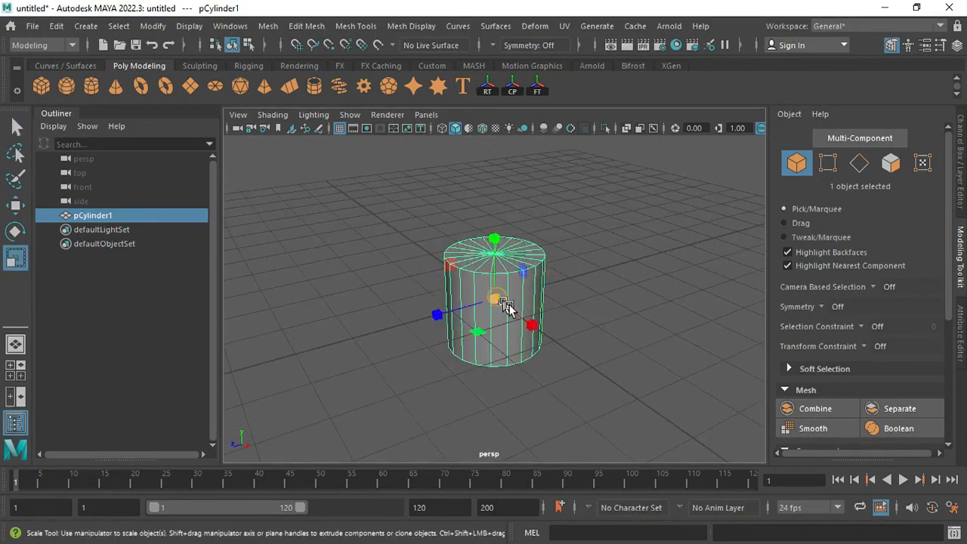
Scale the cylinder wider and flatten it along Y into a thick disc.
drag(497, 298, 523, 297)
drag(495, 238, 494, 270)
alt+drag(492, 271, 507, 254)
drag(496, 241, 496, 246)
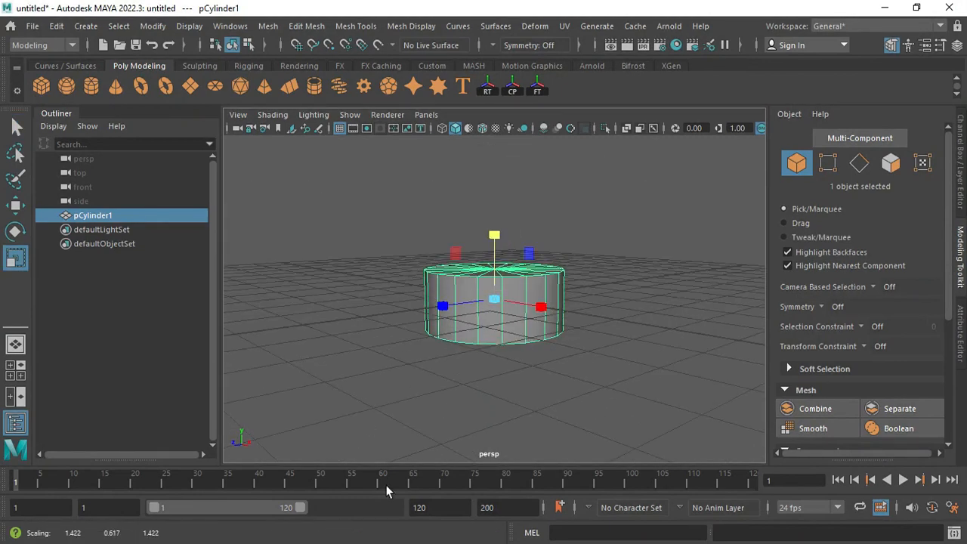
alt+drag(427, 442, 388, 490)
drag(494, 299, 508, 299)
Create a cube, enlarge it to stand taller than the disc, and place it overlapping the disc's side along X.
click(42, 89)
alt+drag(390, 307, 444, 356)
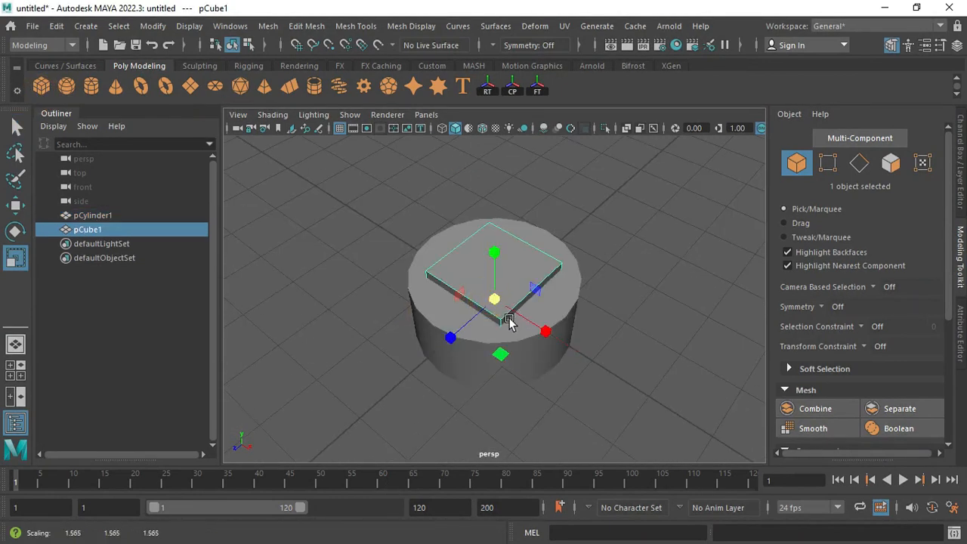
drag(596, 366, 589, 362)
alt+drag(589, 363, 444, 362)
alt+drag(438, 396, 572, 330)
click(556, 238)
click(545, 267)
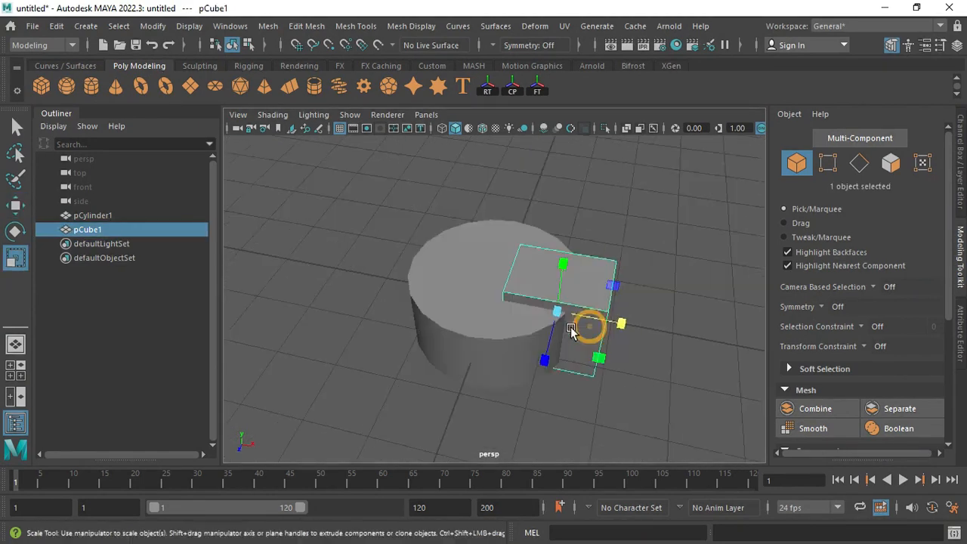
click(507, 312)
mouse_move(504, 311)
alt+mouse_down()
mouse_move(485, 316)
mouse_move(462, 363)
mouse_move(419, 331)
alt+mouse_up()
click(533, 278)
Turn on wireframe on shaded and select the centre vertices of the cylinder's top and bottom caps.
click(482, 128)
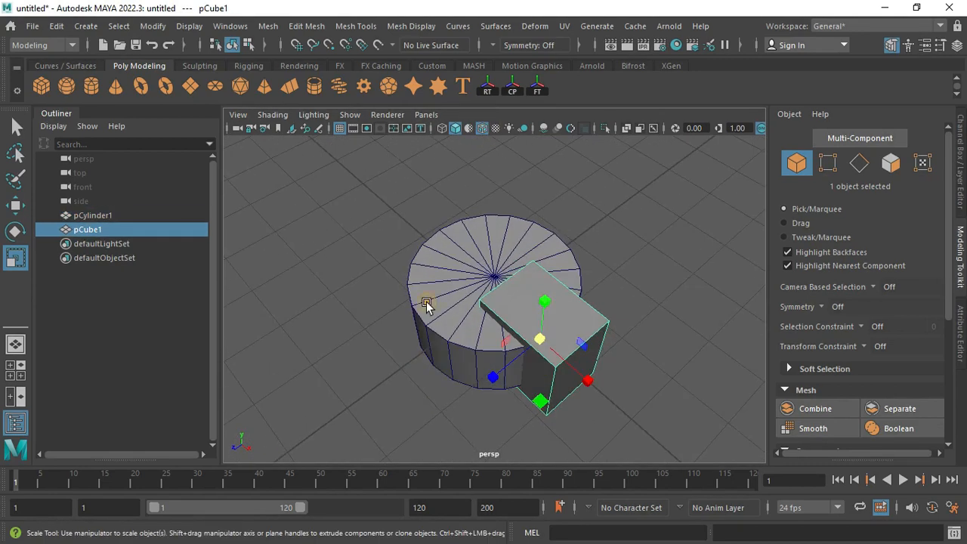
click(427, 300)
right_drag(440, 275, 382, 127)
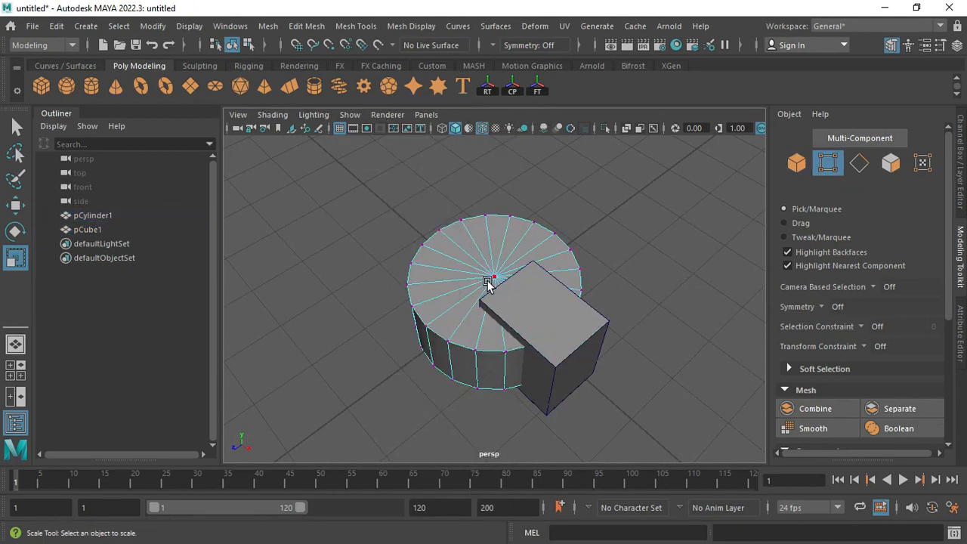
click(491, 280)
alt+drag(491, 280, 484, 338)
shift+click(490, 306)
key(q)
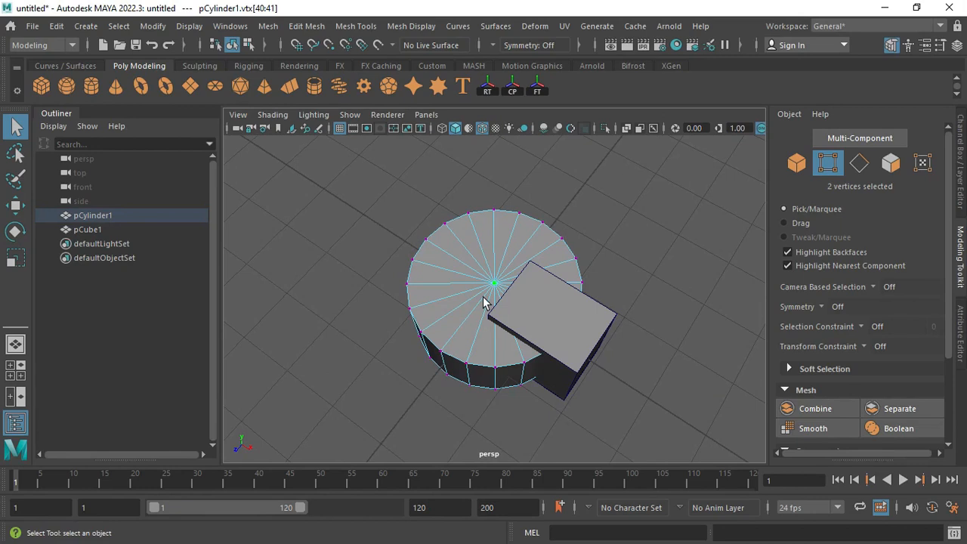
Convert the selection to the cap faces, extrude them inward to small central circles, and delete those faces to open a hole.
ctrl+right_drag(498, 266, 497, 297)
alt+drag(497, 298, 527, 272)
alt+drag(348, 300, 396, 374)
alt+drag(428, 244, 443, 204)
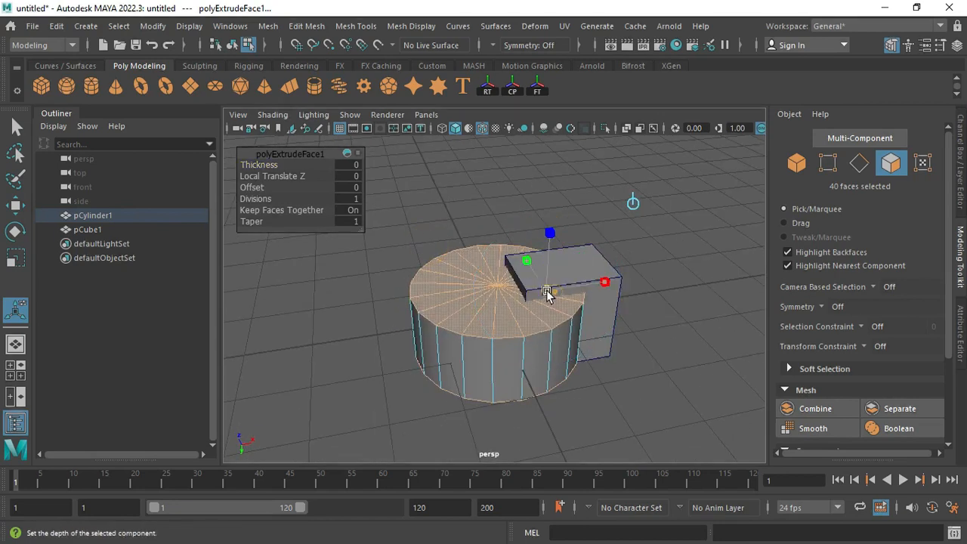
drag(547, 294, 559, 322)
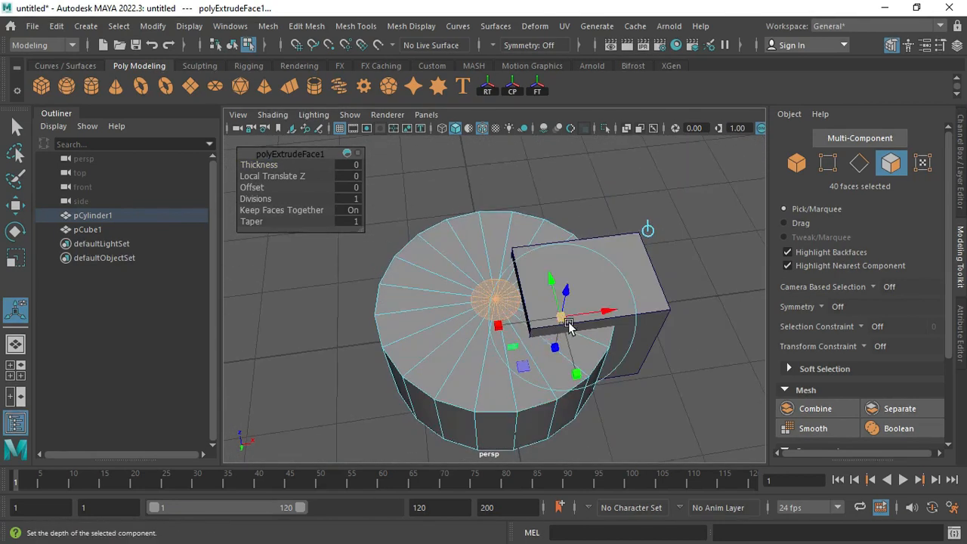
key(Delete)
Return to object mode and move the cube slightly outward along X, away from the central hole.
right_drag(460, 249, 524, 119)
click(576, 278)
key(w)
drag(653, 308, 509, 293)
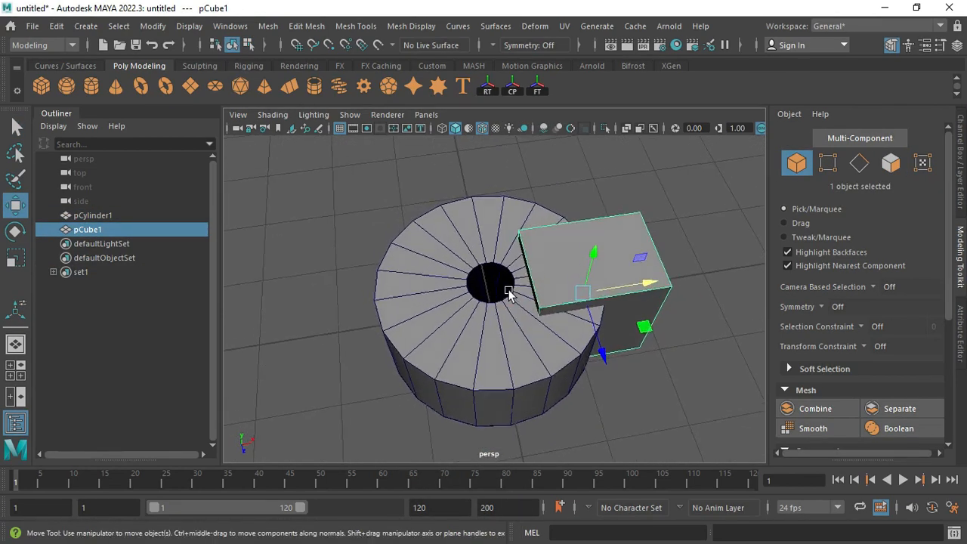
Switch the cylinder to edge selection and bridge the first pair of top and bottom edges of the hole.
click(447, 243)
right_drag(442, 232, 441, 189)
scroll(423, 204, up, 5)
key(q)
alt+drag(462, 268, 502, 283)
alt+right_drag(502, 282, 512, 288)
double_click(488, 276)
scroll(837, 404, down, 3)
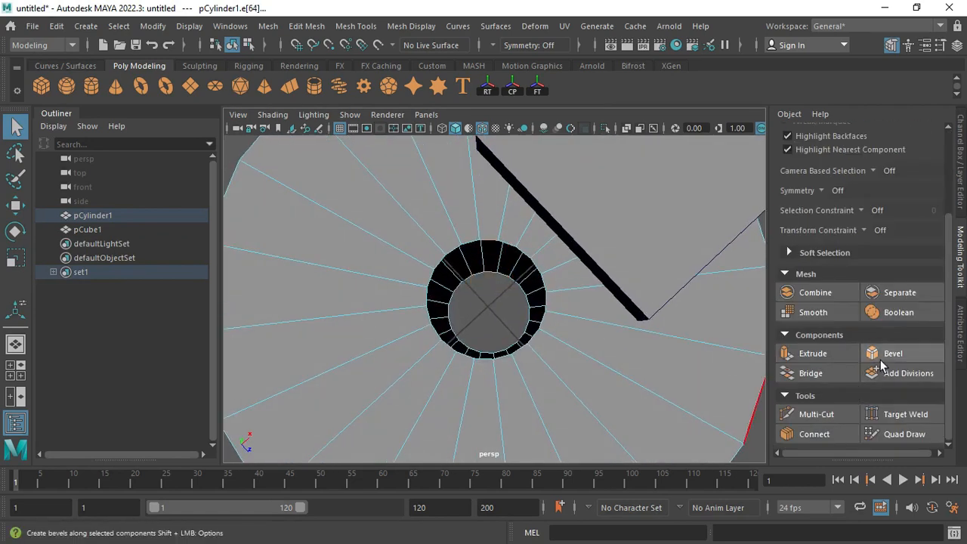
click(812, 373)
Bridge the remaining matching top and bottom edges of the hole pair by pair to complete its inner wall.
alt+drag(371, 375, 453, 355)
click(497, 228)
shift+click(501, 311)
key(g)
shift+click(467, 316)
key(g)
alt+drag(472, 318, 521, 321)
shift+click(466, 296)
key(g)
alt+drag(466, 296, 482, 255)
shift+click(505, 309)
key(g)
alt+drag(506, 309, 472, 298)
click(514, 236)
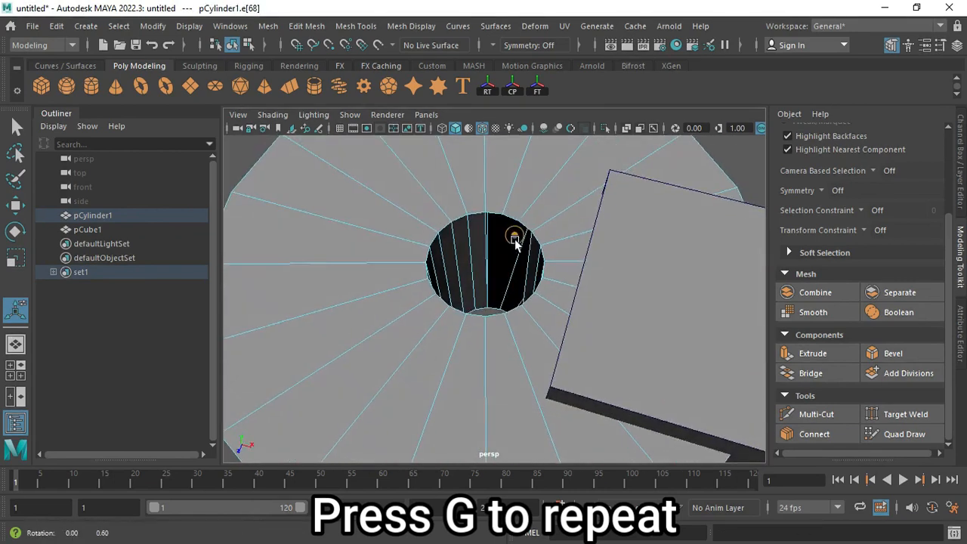
alt+drag(514, 240, 501, 317)
key(g)
click(502, 317)
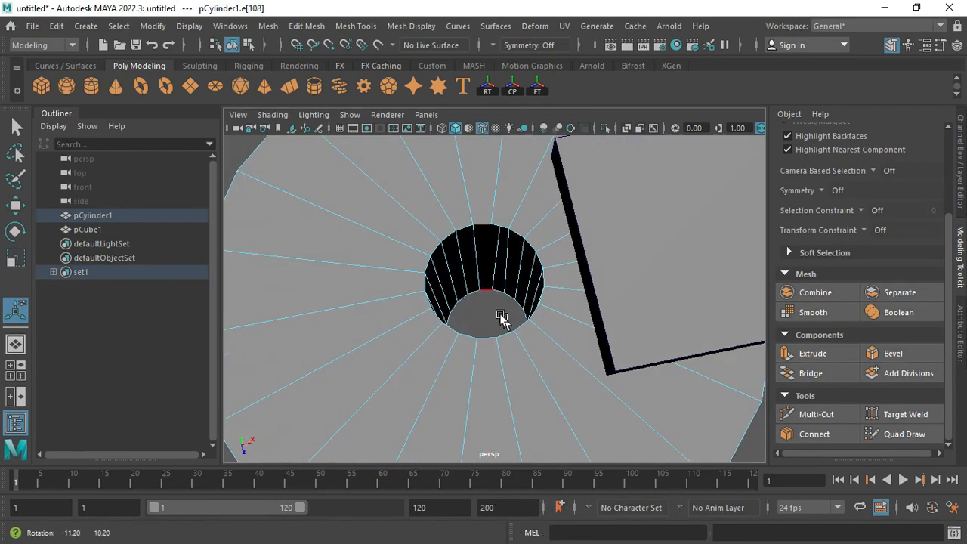
shift+click(491, 293)
key(g)
click(481, 215)
alt+drag(483, 274, 480, 309)
shift+click(480, 312)
key(g)
alt+right_drag(514, 284, 422, 276)
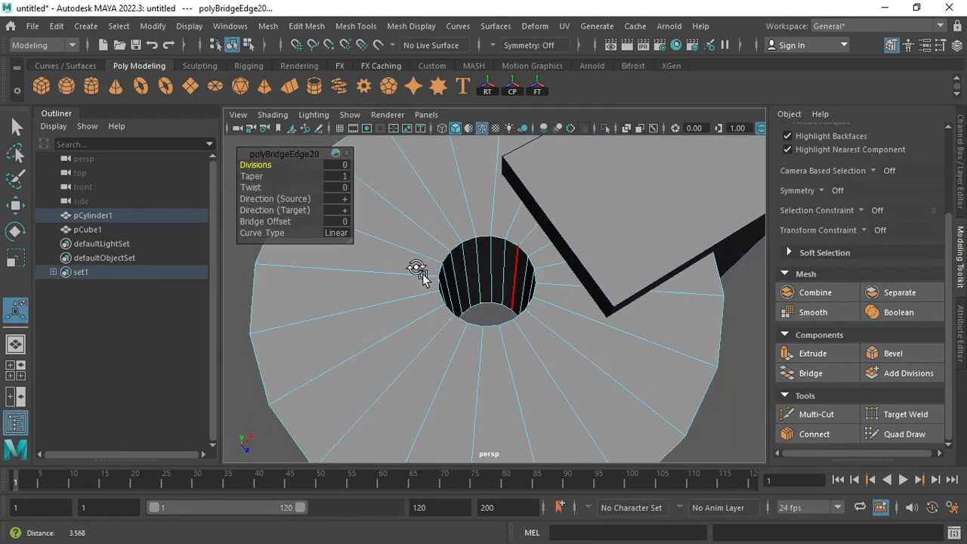
Select the cylinder's outer top and bottom edge loops and bevel them.
alt+drag(421, 278, 464, 139)
right_click(463, 139)
right_drag(448, 126, 463, 101)
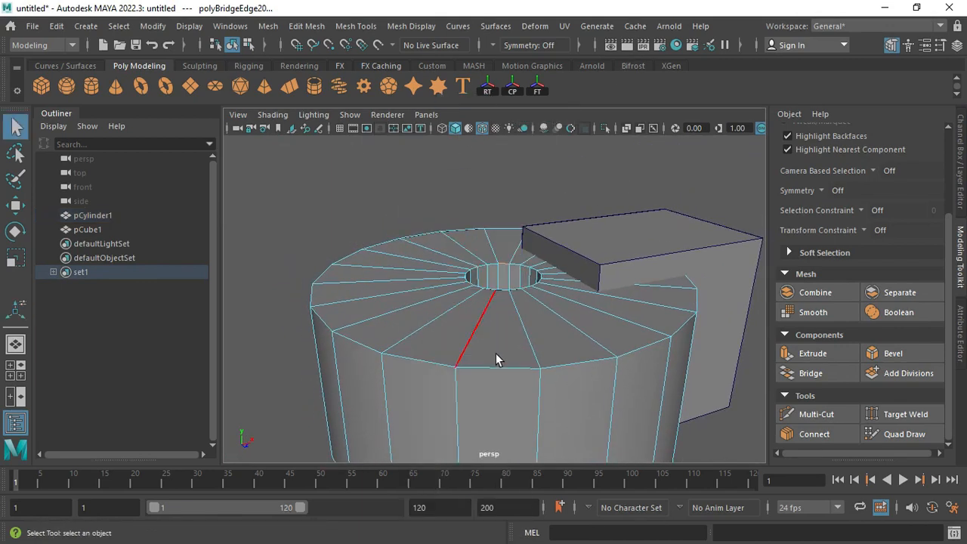
alt+drag(505, 352, 501, 292)
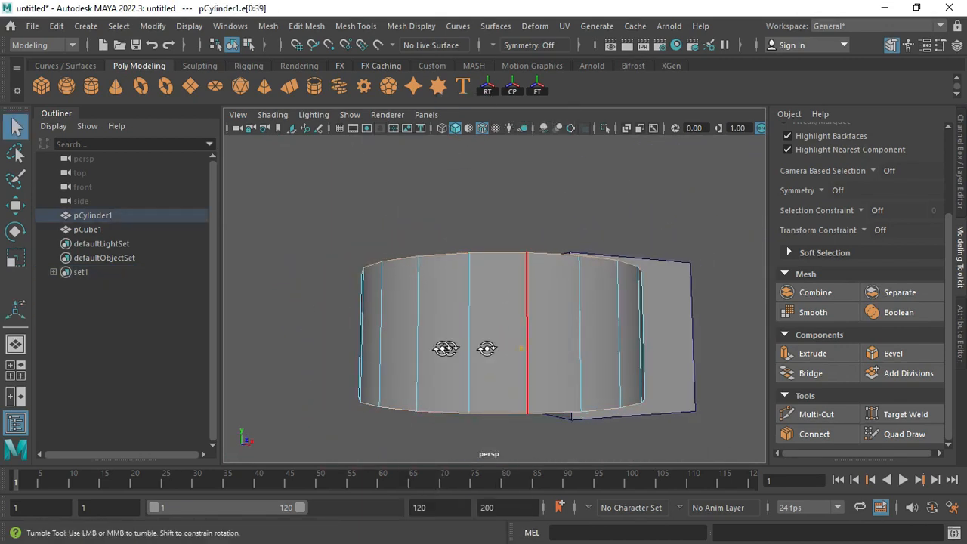
alt+drag(487, 347, 443, 382)
click(893, 353)
Set the bevel to 2 segments with a fraction of 0.4.
alt+drag(314, 296, 287, 296)
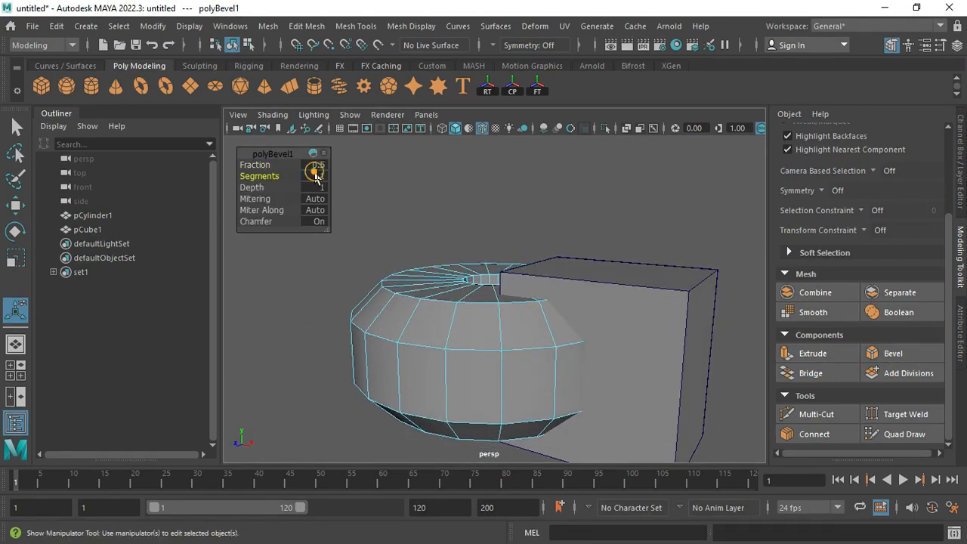
key(Return)
drag(278, 165, 274, 165)
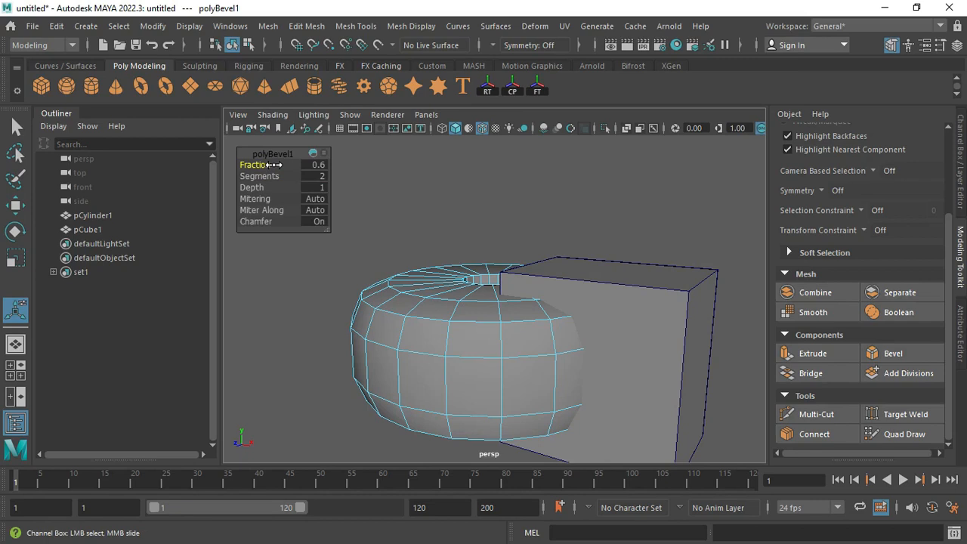
middle_drag(273, 164, 272, 164)
Insert edge loops around the hole's inner wall close to its top and bottom rims.
alt+drag(342, 281, 389, 337)
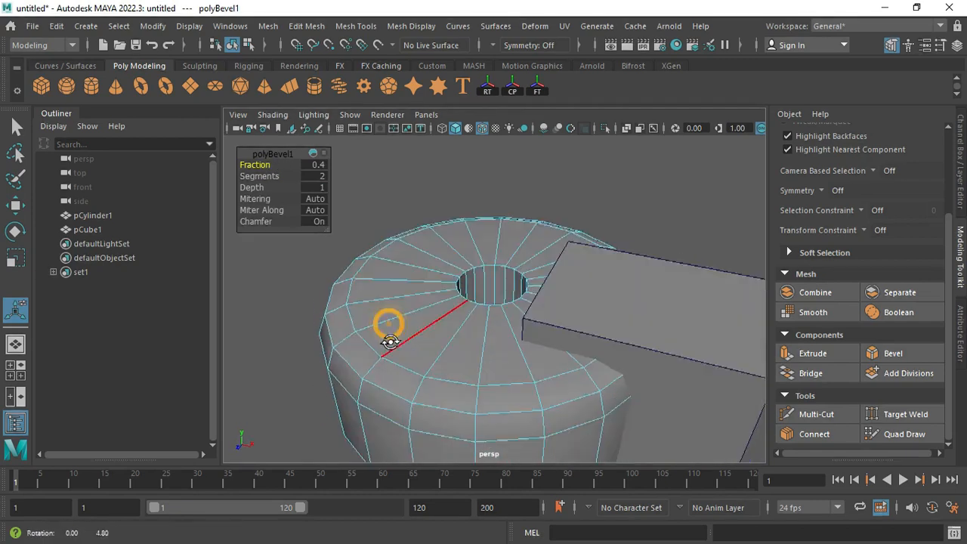
right_drag(388, 340, 414, 130)
click(358, 27)
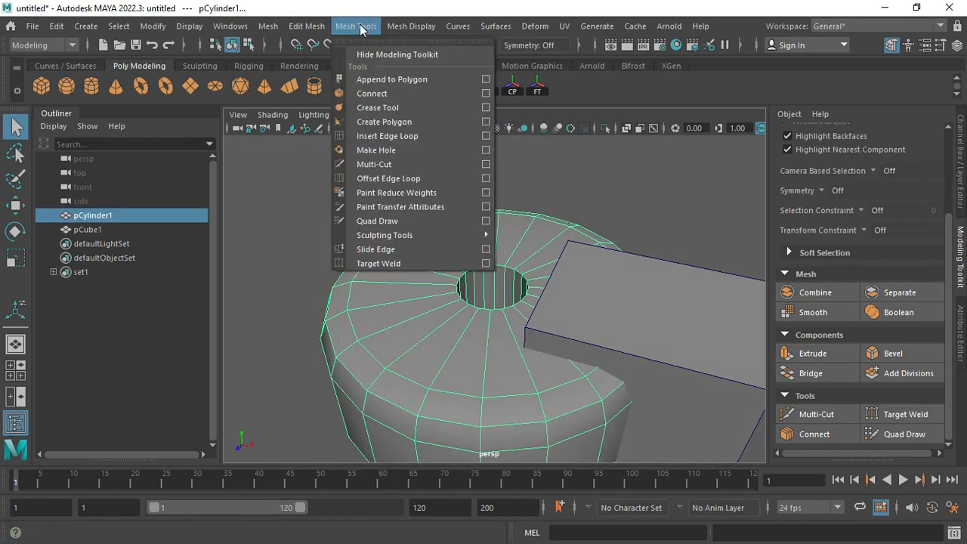
click(412, 137)
scroll(446, 280, up, 4)
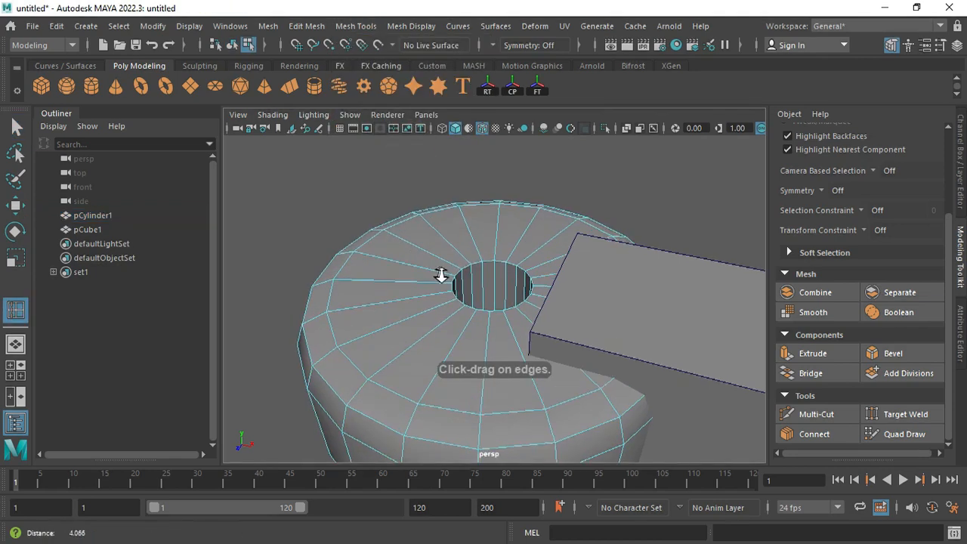
scroll(456, 295, up, 1)
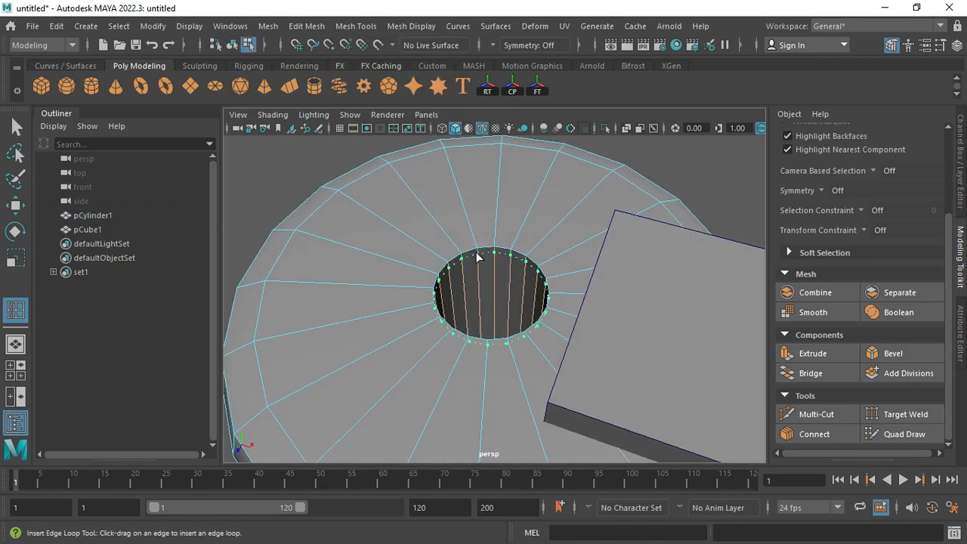
click(438, 271)
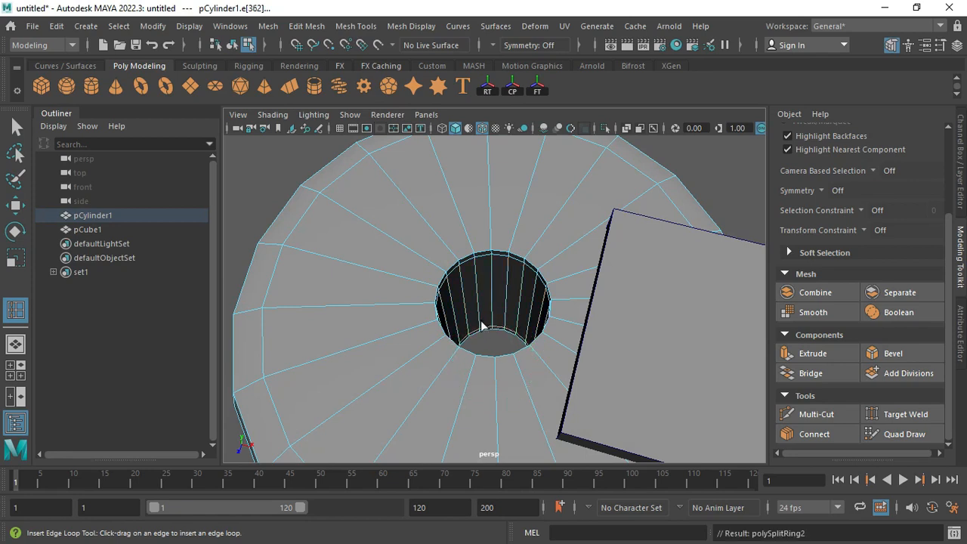
Select the cube and scale it along Z to about 1.07 to narrow it.
key(q)
alt+drag(501, 318, 481, 263)
drag(480, 407, 431, 345)
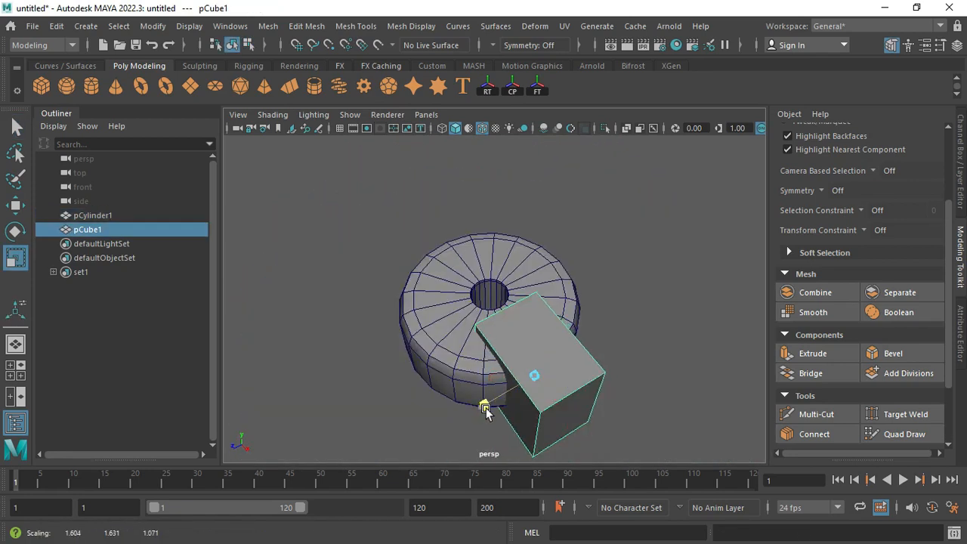
Subtract the cube from the cylinder with a Boolean Difference.
click(431, 345)
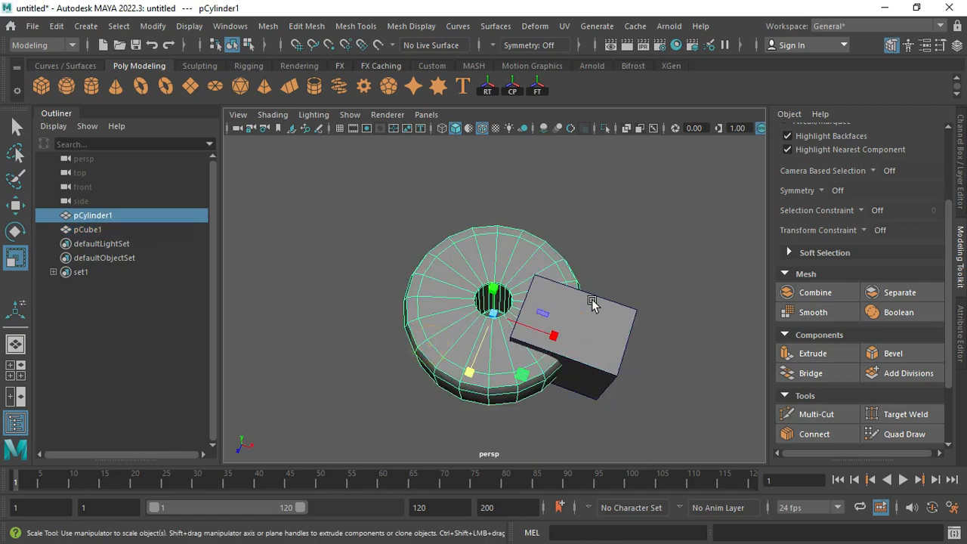
shift+click(622, 310)
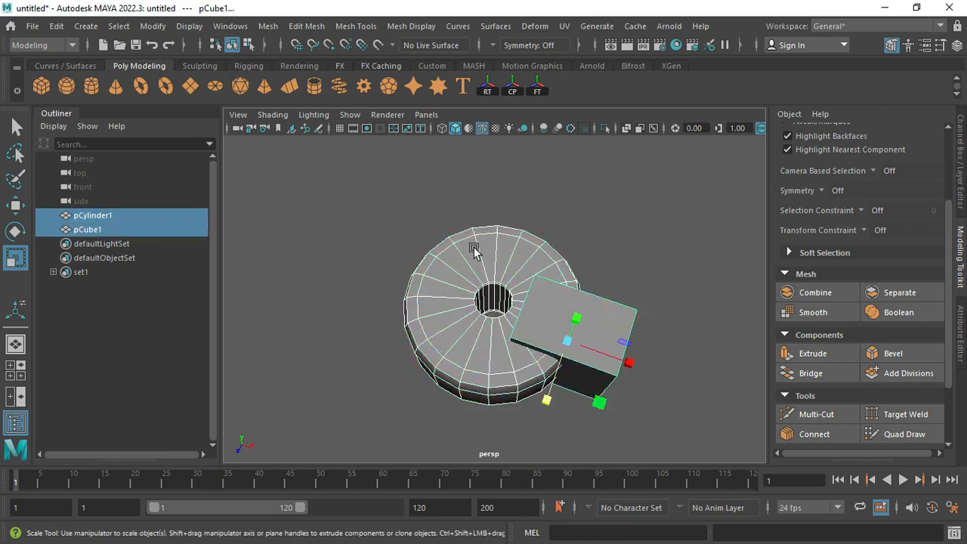
alt+drag(473, 252, 461, 227)
click(268, 26)
mouse_move(296, 65)
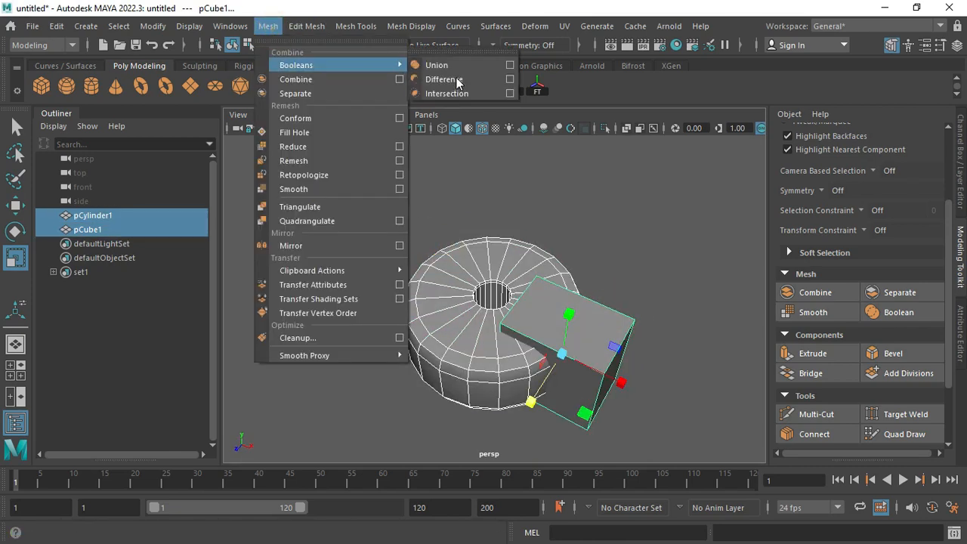
click(457, 82)
Select the notched cylinder in object mode and delete its construction history.
alt+drag(485, 162, 505, 249)
right_drag(507, 240, 571, 118)
click(519, 247)
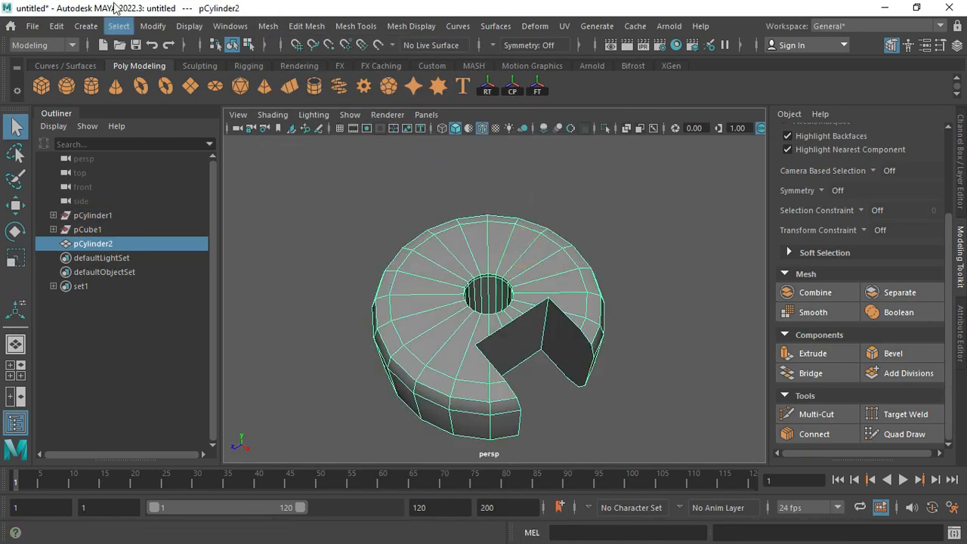
click(56, 26)
mouse_move(139, 194)
click(281, 195)
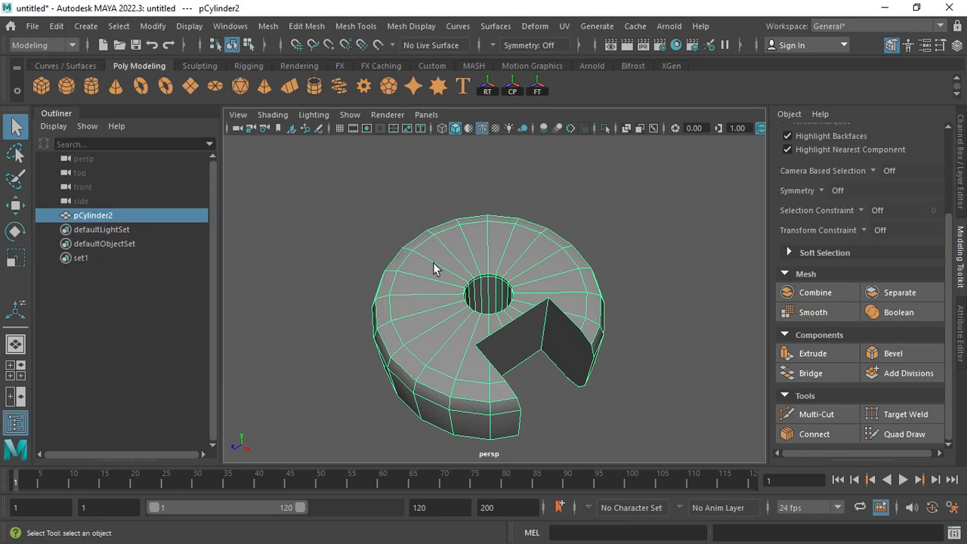
In the top view, select all faces of the notched cylinder below the X axis and delete that half.
alt+drag(455, 316, 518, 341)
key(space)
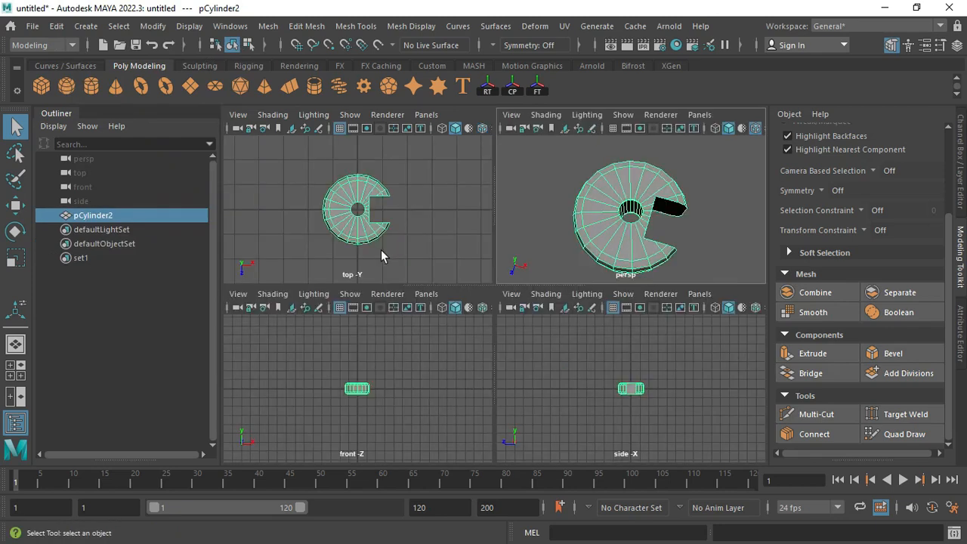
key(space)
click(392, 346)
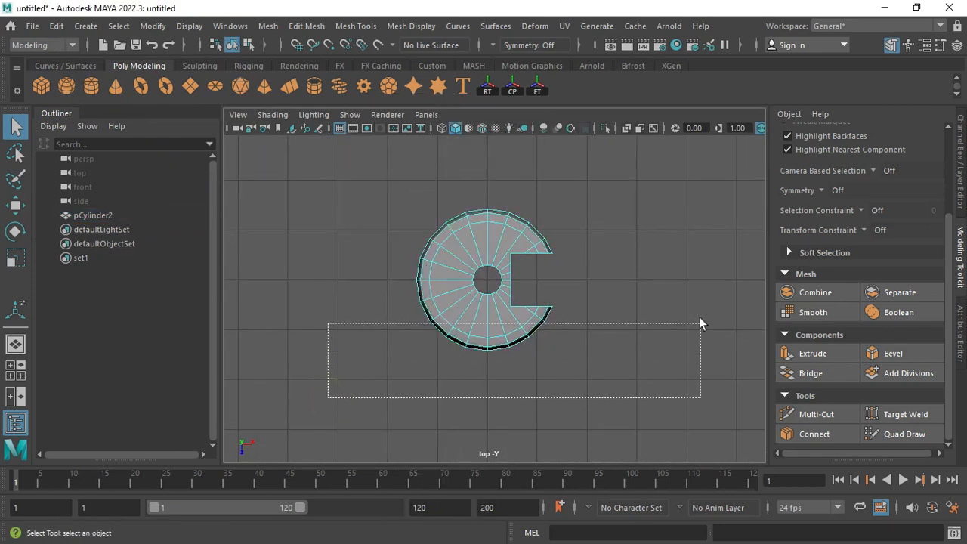
drag(700, 317, 703, 283)
scroll(511, 340, down, 3)
scroll(423, 229, up, 2)
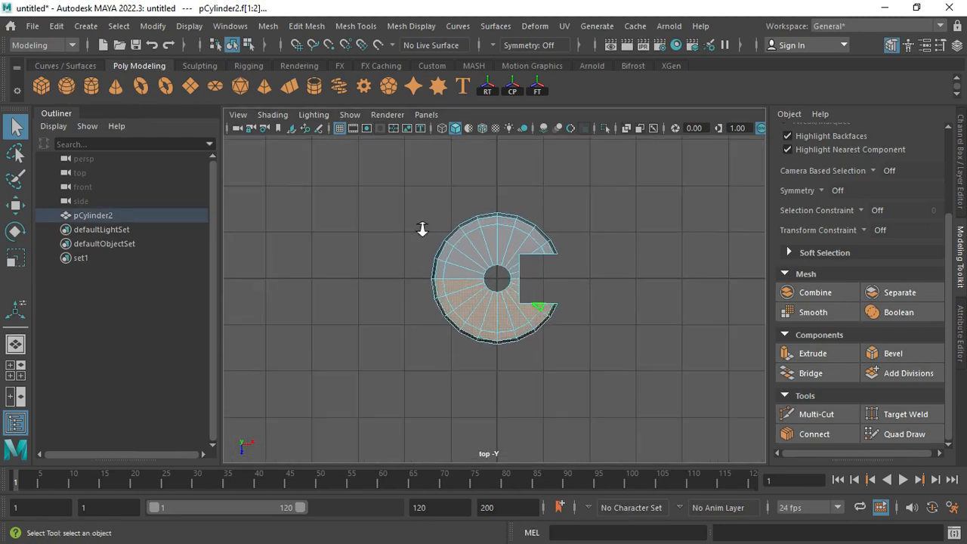
alt+right_drag(423, 228, 562, 313)
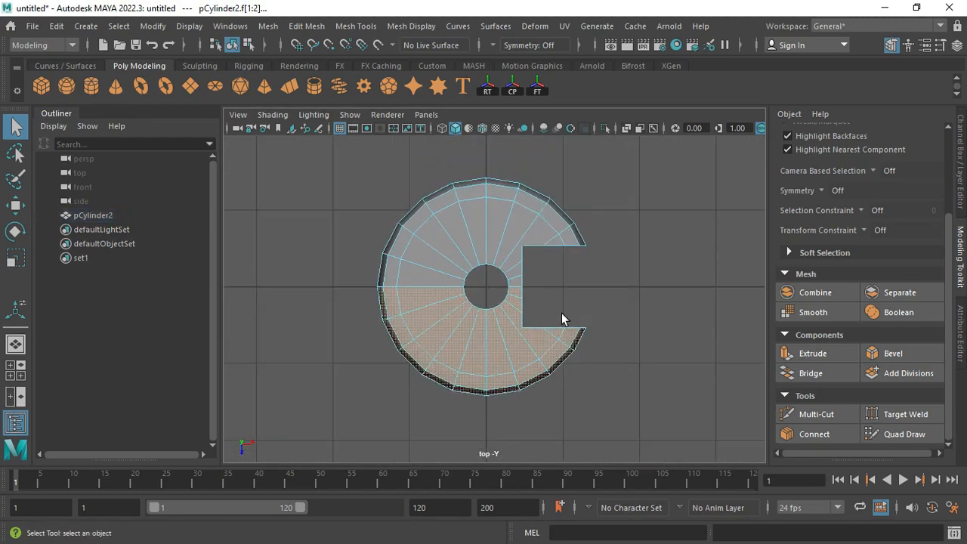
key(Delete)
In the perspective view, select the open border edges of the notch's inner wall and bridge them.
key(space)
key(space)
alt+drag(613, 246, 506, 265)
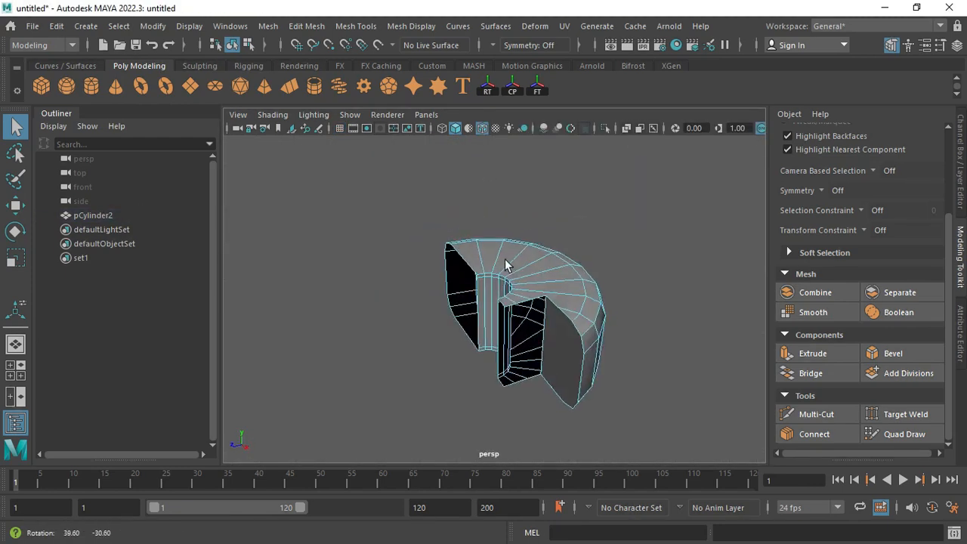
scroll(507, 264, up, 2)
right_drag(549, 320, 541, 299)
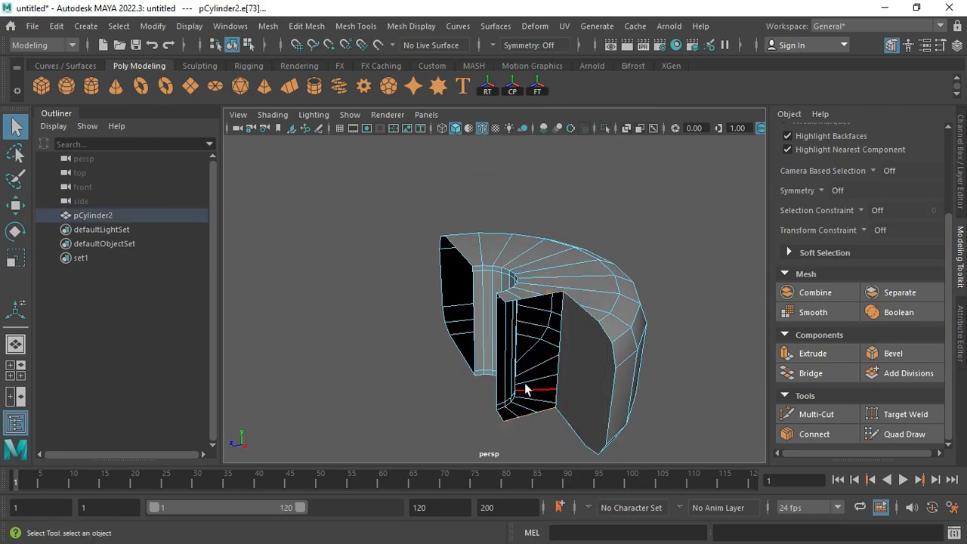
alt+drag(527, 389, 544, 323)
click(811, 373)
alt+drag(606, 368, 579, 308)
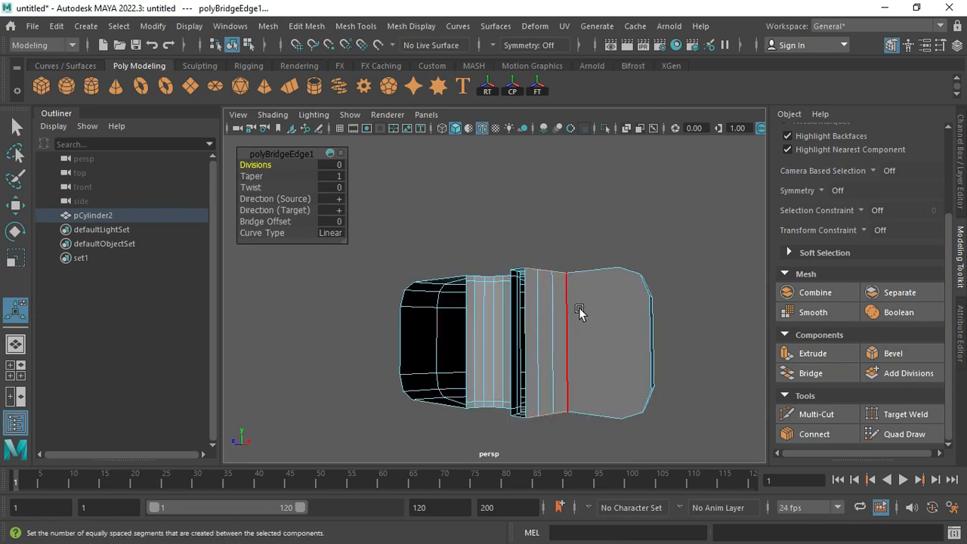
Add mid-height edge splits across the notch's bridged inner wall and around the half disc's curved outer side.
right_drag(578, 307, 558, 93)
click(551, 321)
ctrl+right_drag(551, 321, 495, 343)
shift+right_drag(596, 307, 559, 342)
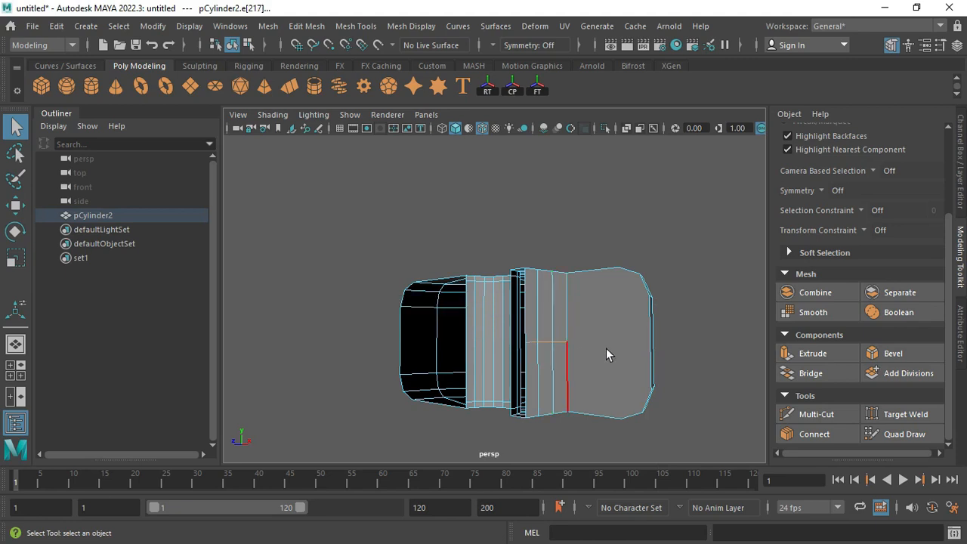
alt+drag(606, 354, 544, 395)
shift+right_drag(544, 396, 499, 395)
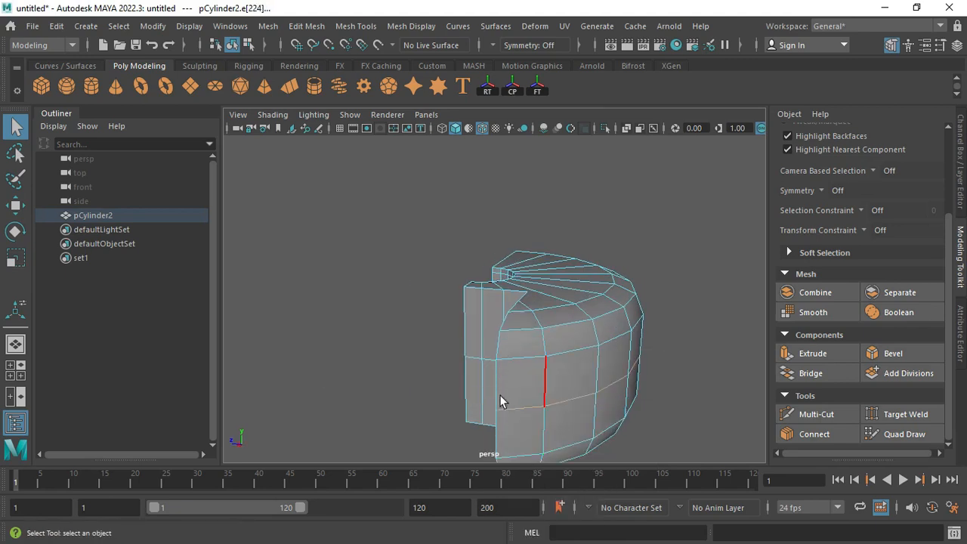
Cut an edge across the notch's flat side wall with Multi-Cut, joining the two mid-height loops.
alt+drag(500, 395, 760, 410)
click(793, 414)
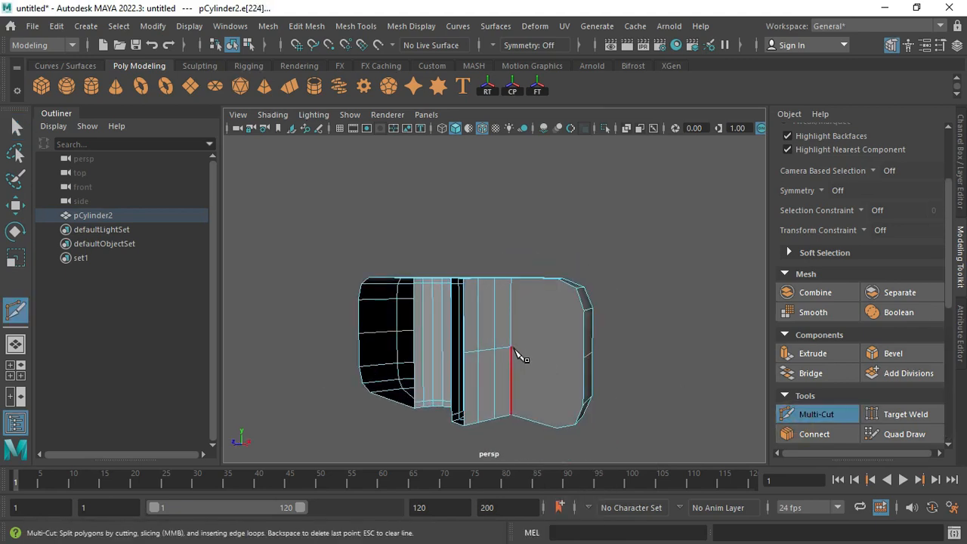
key(q)
Select the mid-height edge loop and bevel it with a Fraction of 0.104.
double_click(576, 362)
alt+drag(602, 371, 447, 390)
click(914, 355)
alt+drag(648, 342, 538, 342)
click(961, 333)
alt+drag(464, 300, 627, 284)
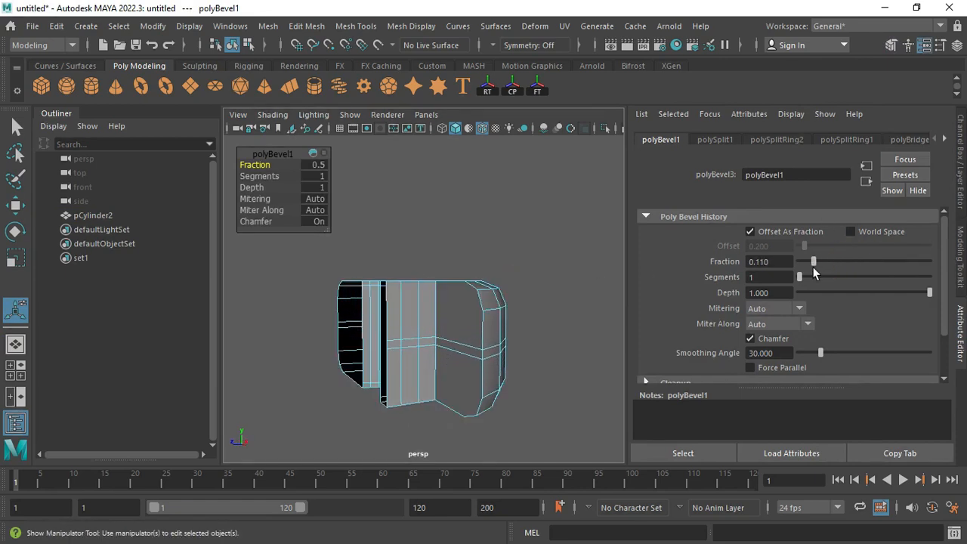
alt+drag(529, 344, 510, 360)
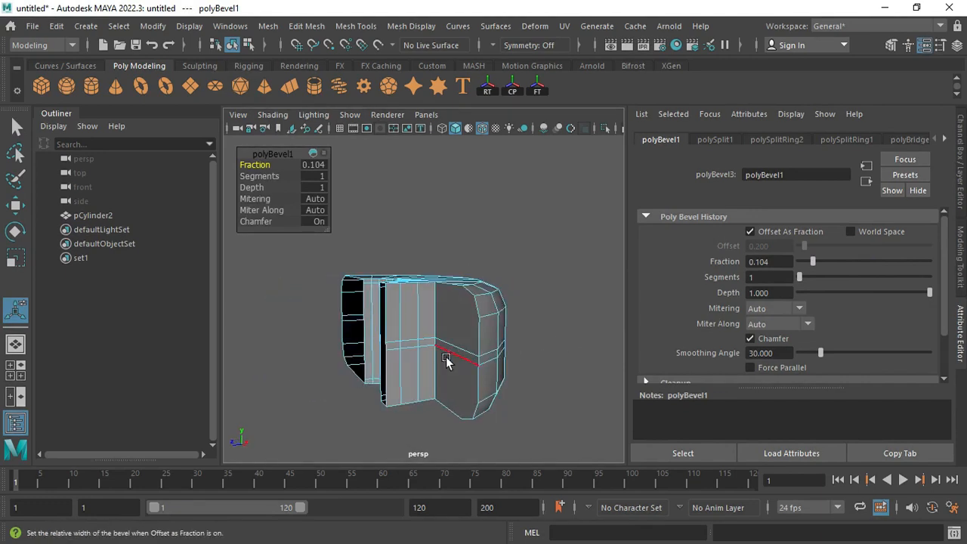
Select the band of narrow bevelled faces around the side and extrude it inward to form a groove.
right_drag(446, 357, 447, 179)
click(441, 349)
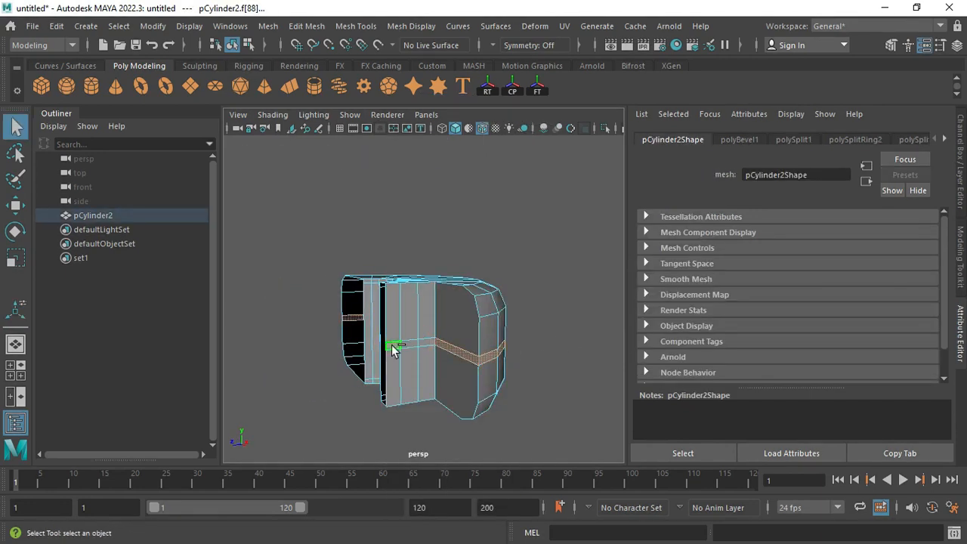
alt+drag(437, 386, 463, 405)
key(ctrl+e)
drag(463, 405, 252, 324)
Grow the groove's face selection twice and isolate the selected faces in the view.
key(shift+period)
key(shift+period)
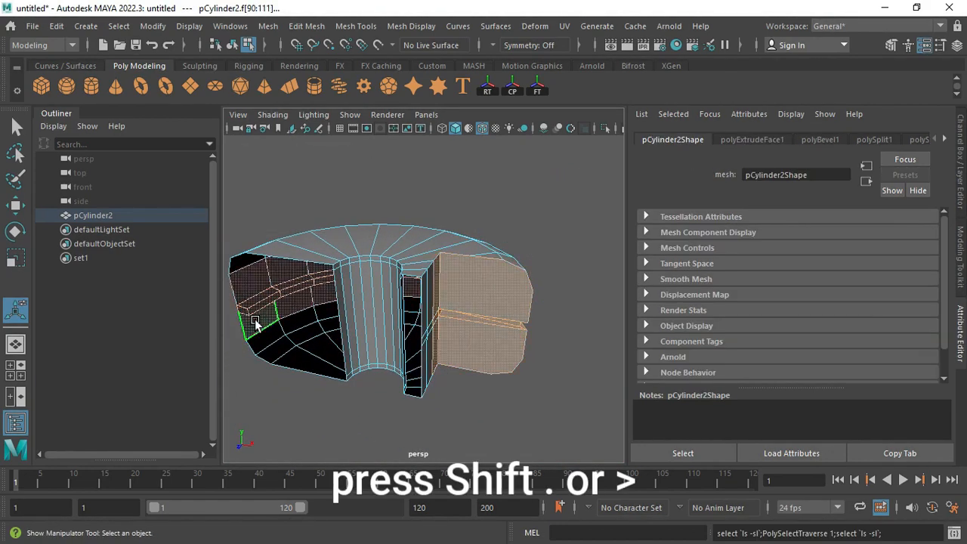
alt+drag(359, 307, 327, 209)
key(ctrl+1)
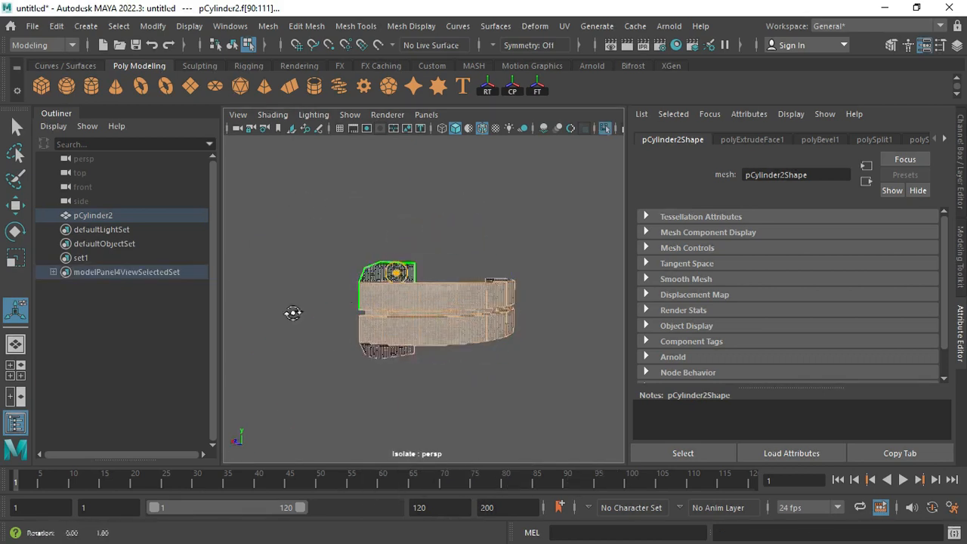
alt+right_drag(291, 313, 460, 309)
click(460, 309)
alt+drag(410, 287, 304, 278)
alt+right_drag(314, 355, 425, 377)
alt+drag(425, 378, 356, 244)
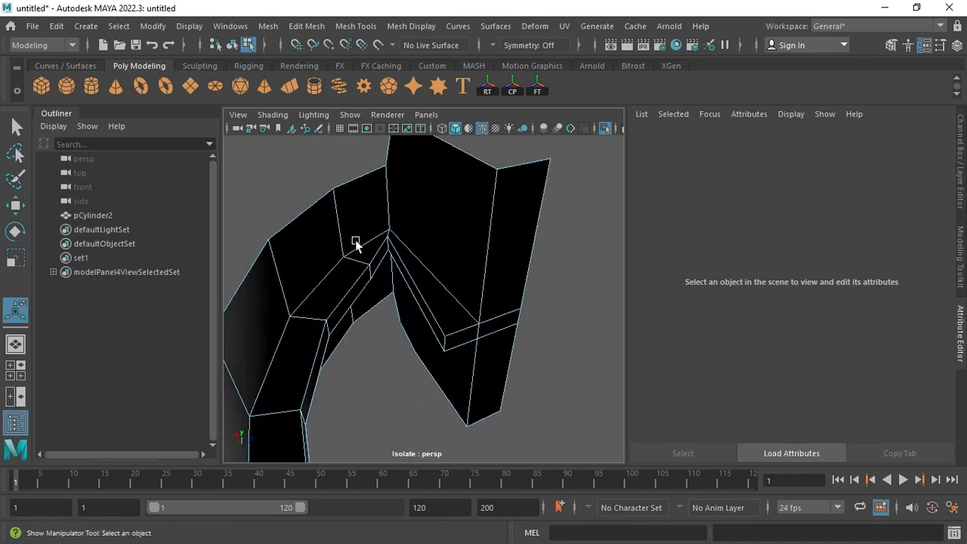
alt+middle_drag(356, 244, 367, 237)
Select the loop of floor faces inside the extruded groove and delete them.
key(F9)
key(w)
alt+drag(367, 332, 438, 374)
drag(556, 257, 585, 321)
right_drag(475, 140, 476, 179)
click(553, 294)
alt+drag(553, 294, 398, 291)
key(q)
shift+double_click(355, 294)
ctrl+click(355, 293)
ctrl+click(387, 289)
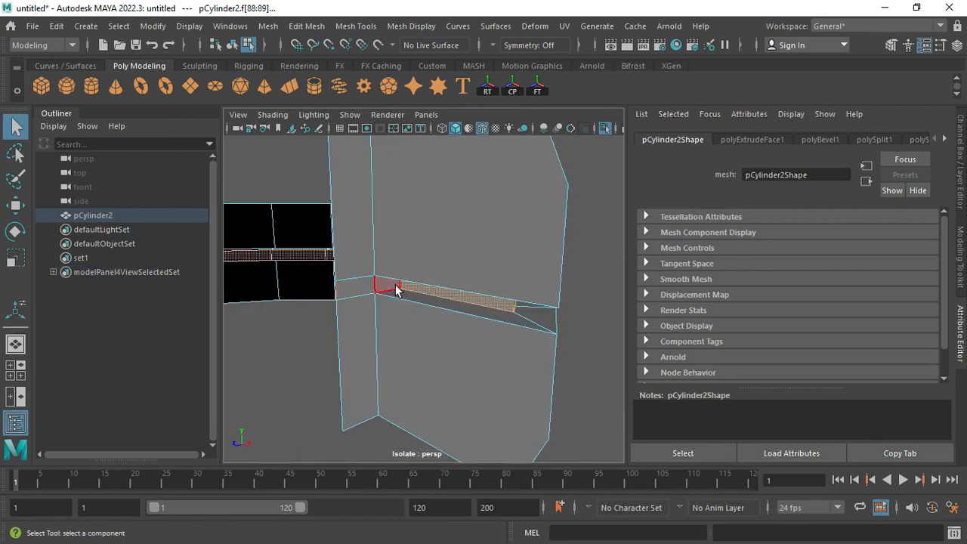
key(Delete)
Move the two pairs of inner groove vertices near the notch corner to even out the groove's depth.
alt+drag(478, 267, 416, 333)
right_drag(372, 242, 329, 239)
alt+drag(337, 210, 370, 246)
click(367, 259)
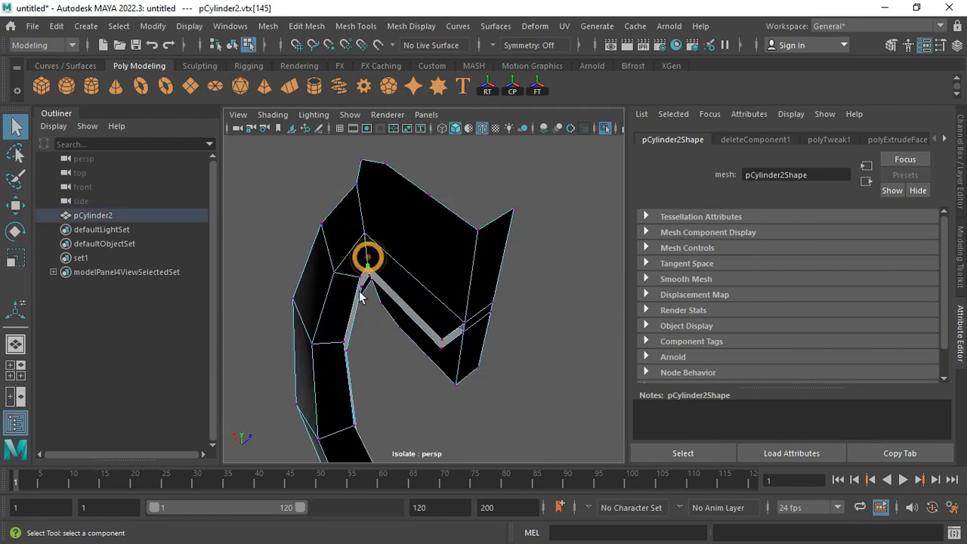
scroll(362, 302, up, 3)
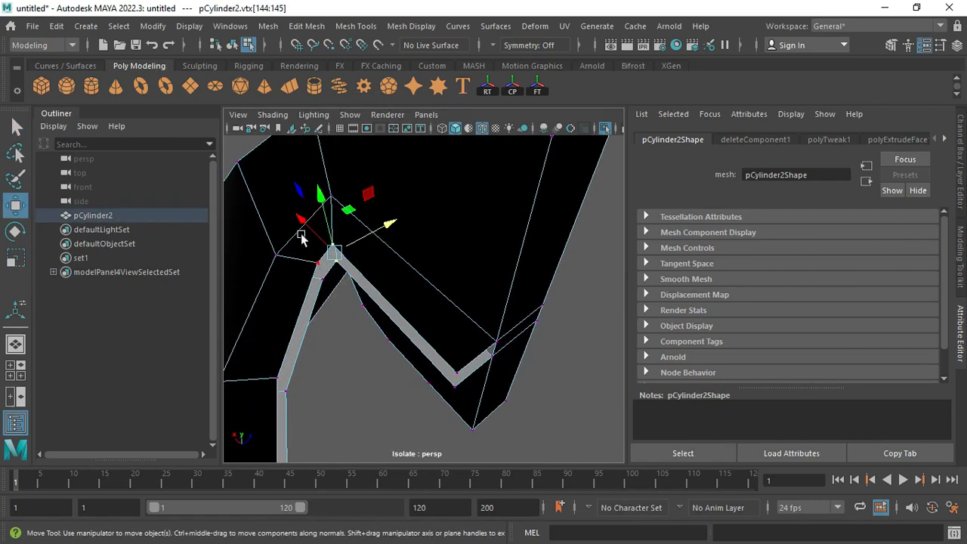
key(ctrl+z)
drag(325, 259, 306, 254)
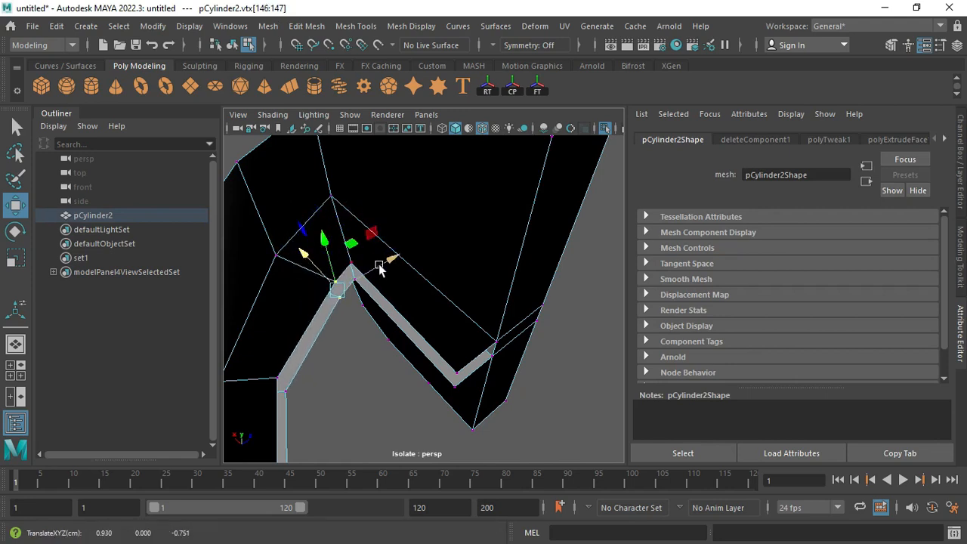
Bridge the groove's open floor edges along the notch wall and the first segments of the curved rim.
alt+drag(345, 281, 385, 336)
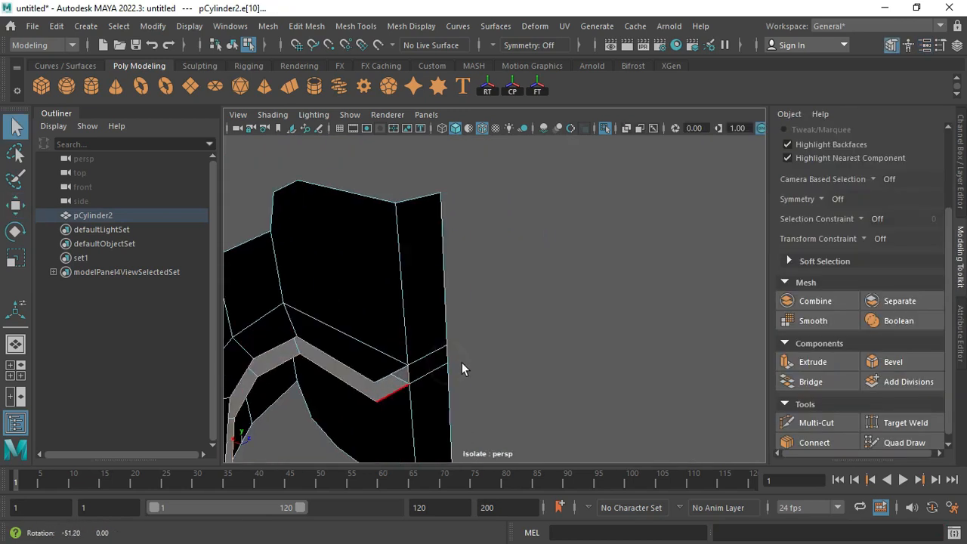
alt+drag(460, 362, 564, 364)
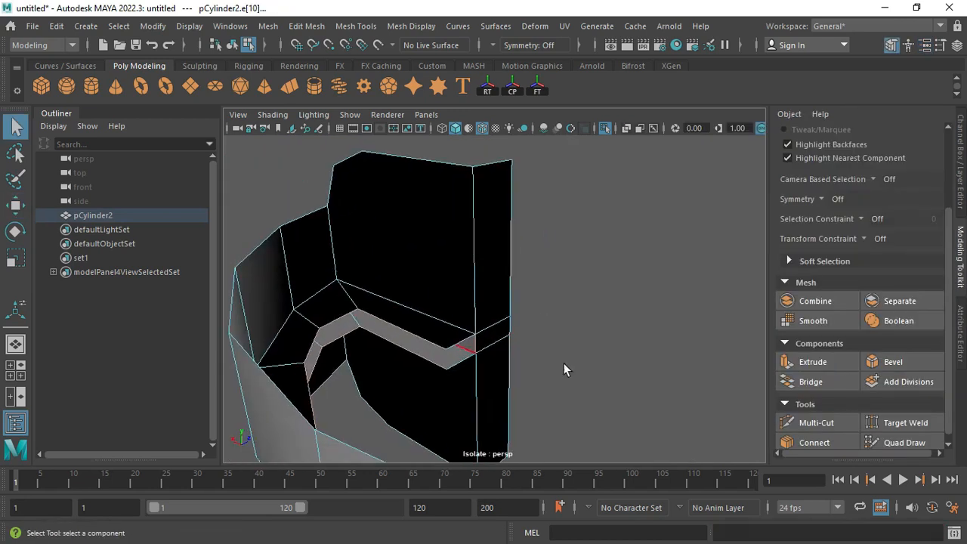
alt+drag(454, 389, 417, 293)
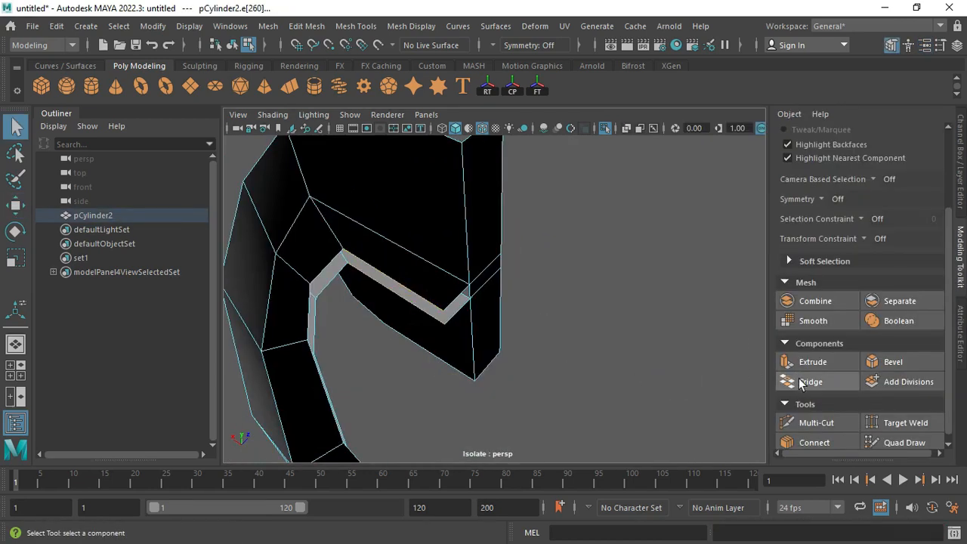
click(802, 384)
alt+drag(509, 306, 474, 362)
click(480, 340)
key(g)
click(441, 337)
shift+click(450, 351)
key(g)
click(519, 393)
key(g)
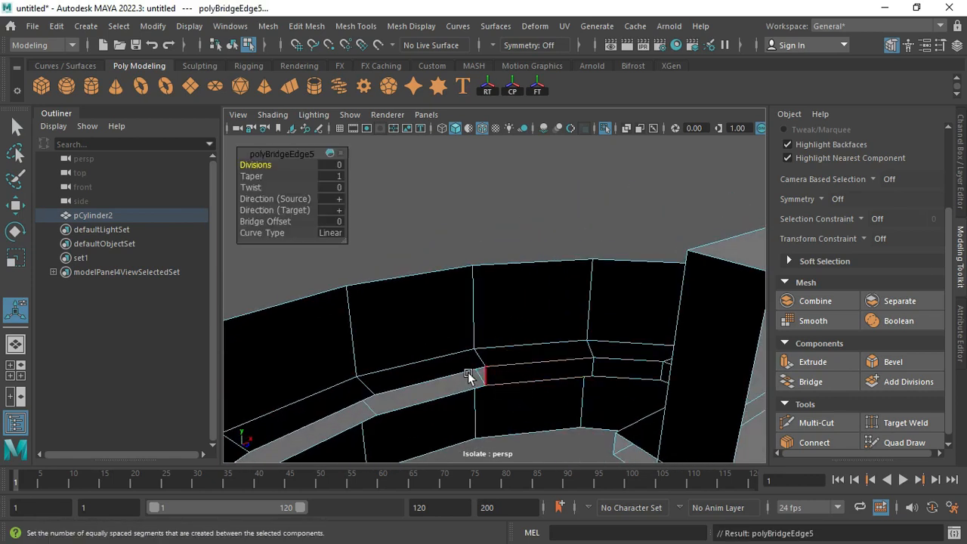
Bridge the open groove edges segment by segment along the middle of the curved rim.
click(446, 369)
key(g)
alt+middle_drag(445, 368, 514, 356)
click(484, 388)
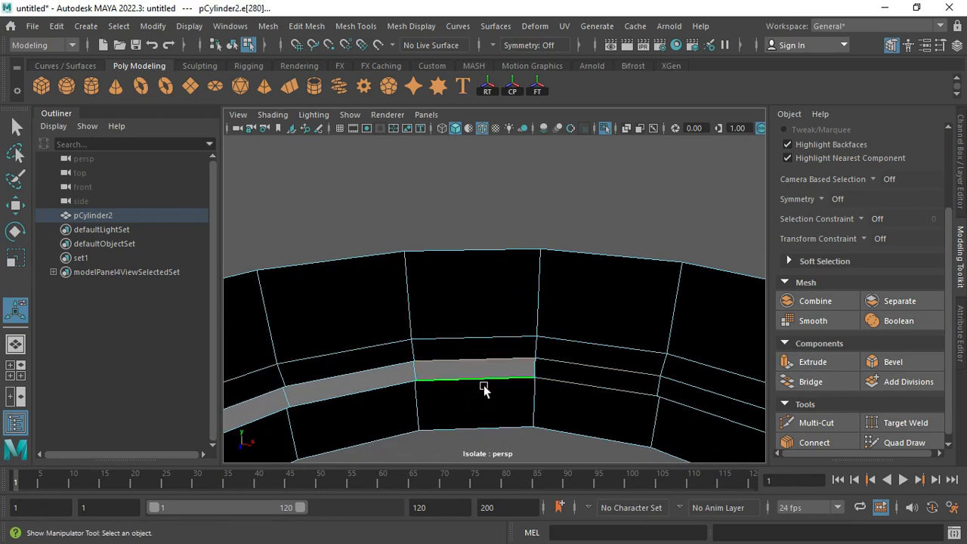
key(g)
click(437, 363)
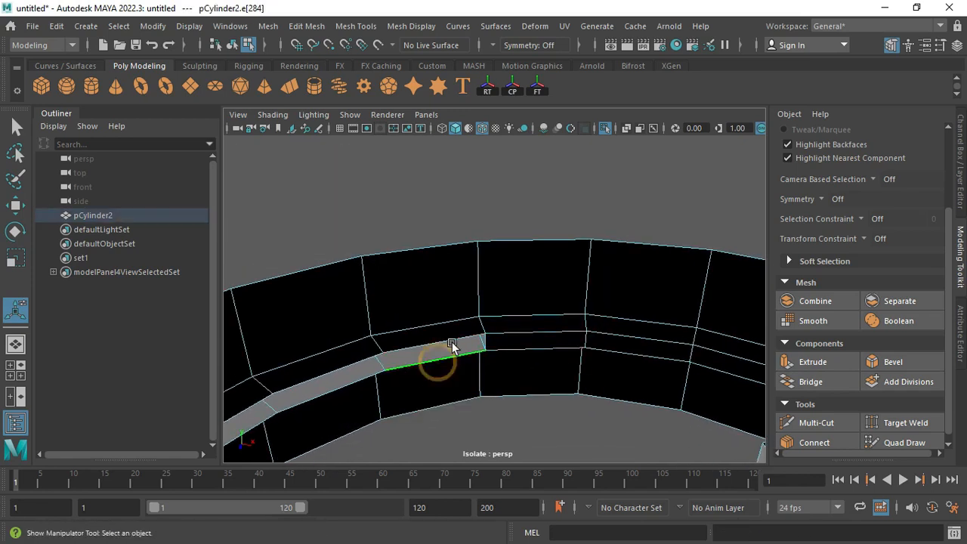
click(803, 385)
alt+middle_drag(375, 346, 427, 337)
click(395, 344)
shift+click(397, 362)
click(808, 384)
Bridge the last open groove floor segments at the far end of the curved rim.
alt+middle_drag(299, 363, 356, 355)
click(355, 355)
shift+click(340, 377)
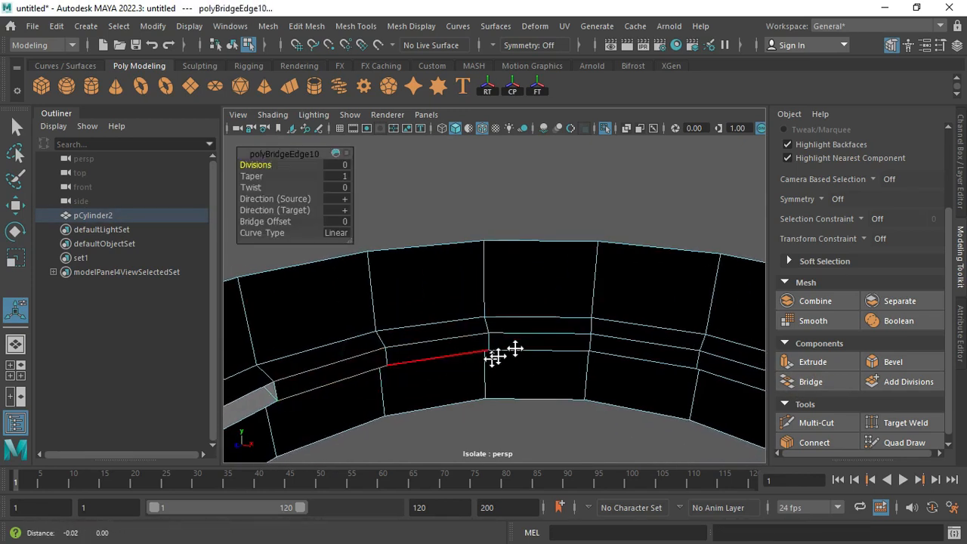
alt+middle_drag(495, 357, 651, 311)
click(397, 379)
key(g)
Bridge the remaining open edges at the end of the groove beside the notch wall.
alt+drag(399, 378, 680, 338)
alt+drag(421, 348, 507, 406)
alt+middle_drag(507, 406, 473, 379)
click(460, 382)
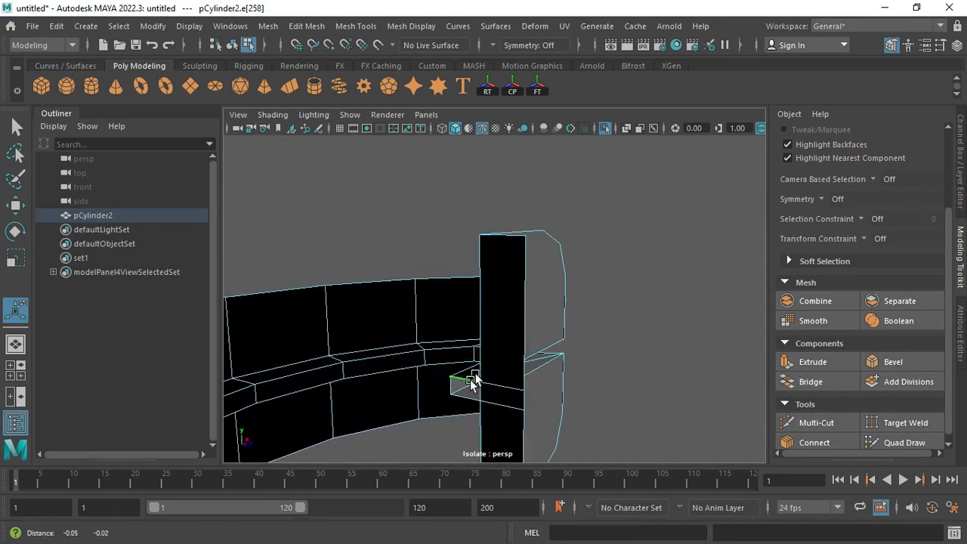
alt+drag(471, 381, 462, 387)
click(803, 381)
Show the whole mesh again and bridge the two gaps in the band across the notch's inner wall.
alt+drag(557, 384, 449, 384)
click(542, 288)
key(q)
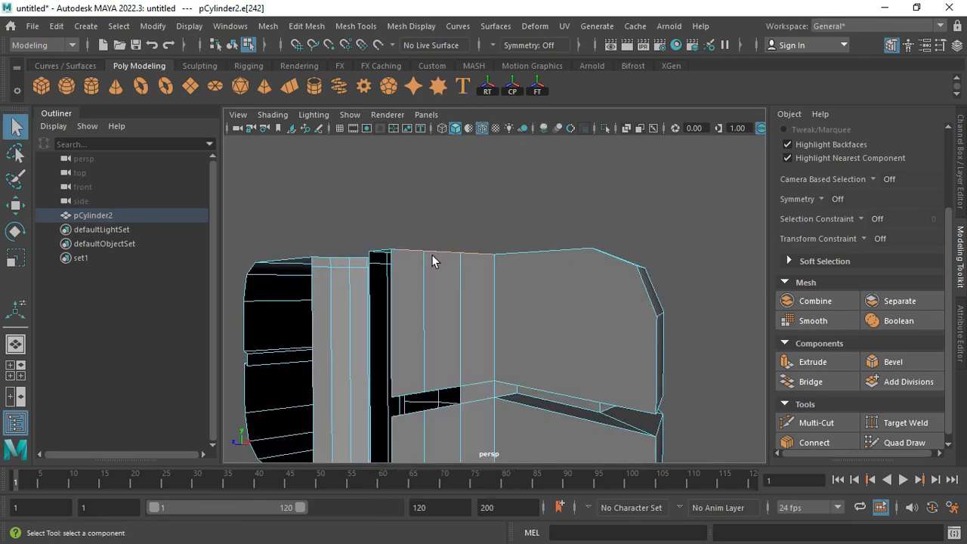
shift+click(448, 408)
alt+drag(424, 420, 408, 436)
click(801, 384)
click(408, 418)
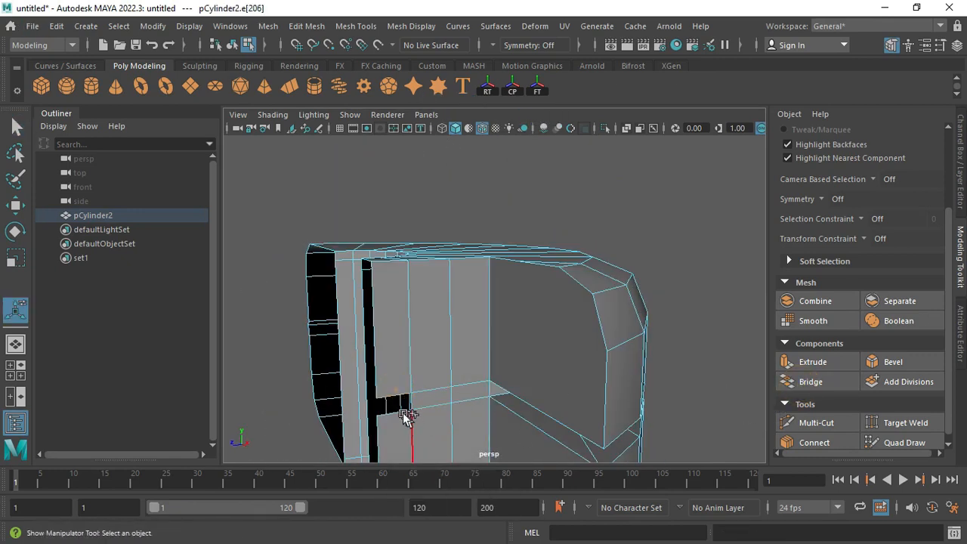
key(g)
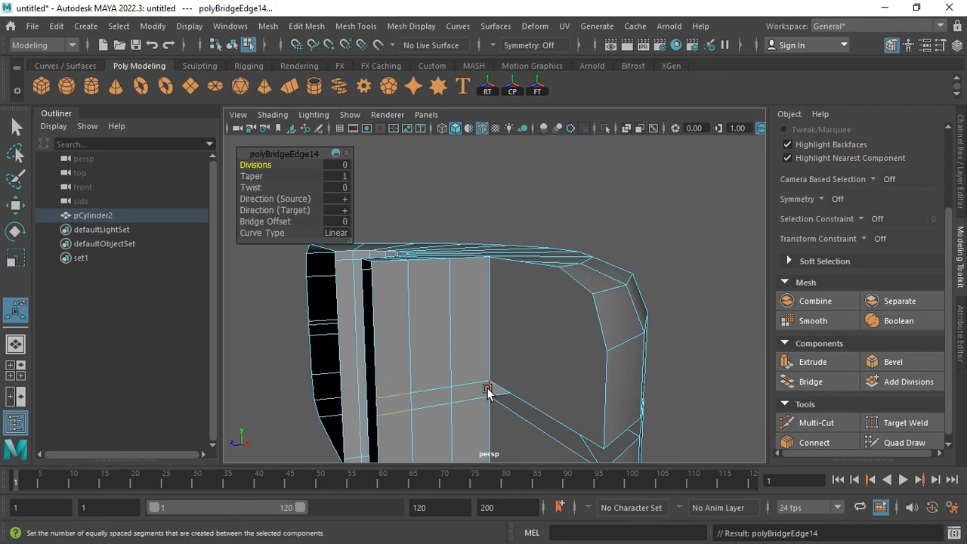
Insert two edge loops just inside the upper and lower edges of the groove band.
click(355, 25)
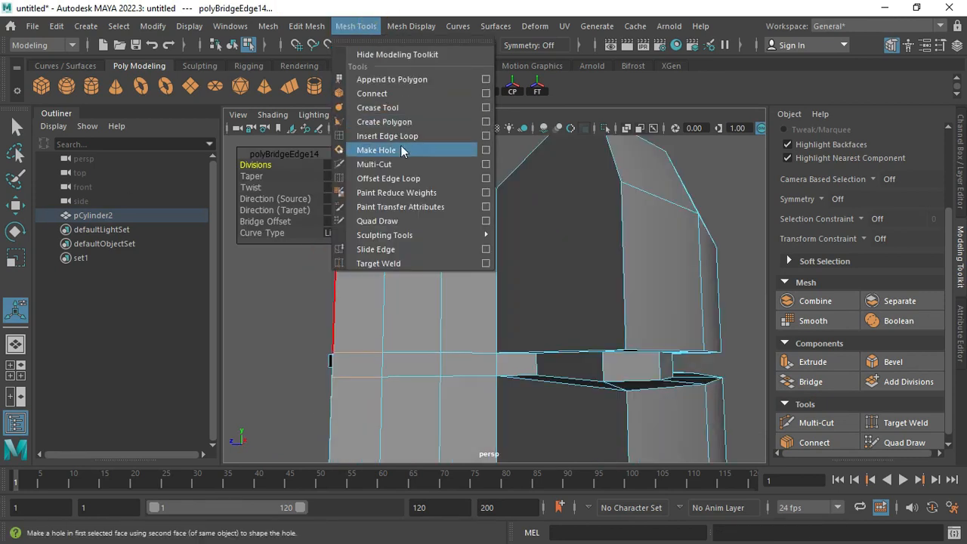
click(382, 128)
scroll(488, 350, up, 3)
scroll(495, 371, up, 2)
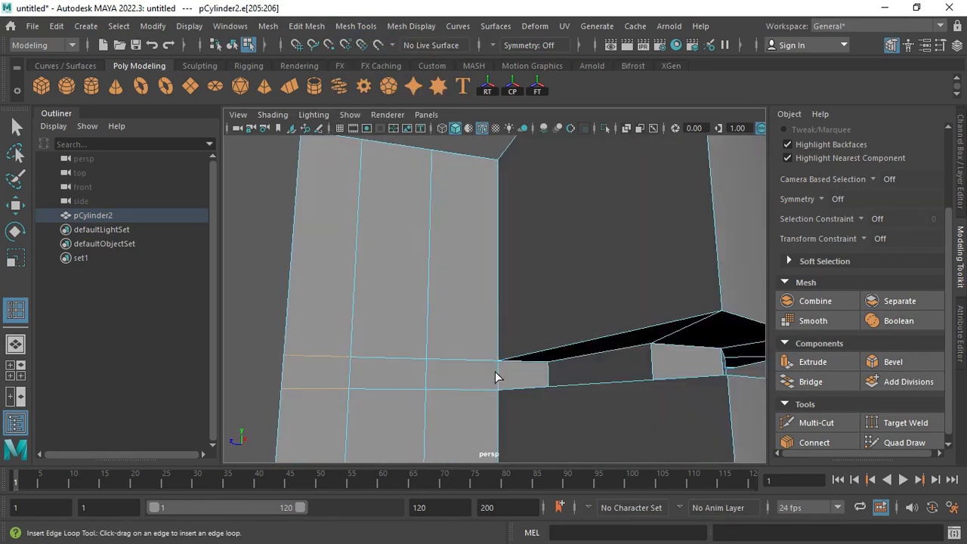
drag(498, 365, 498, 363)
alt+drag(494, 378, 498, 388)
drag(498, 381, 499, 391)
scroll(492, 392, up, 1)
scroll(492, 393, up, 1)
Remove the extra loop edges that run across the notch's inner wall.
key(q)
click(479, 375)
scroll(476, 404, up, 1)
shift+click(475, 425)
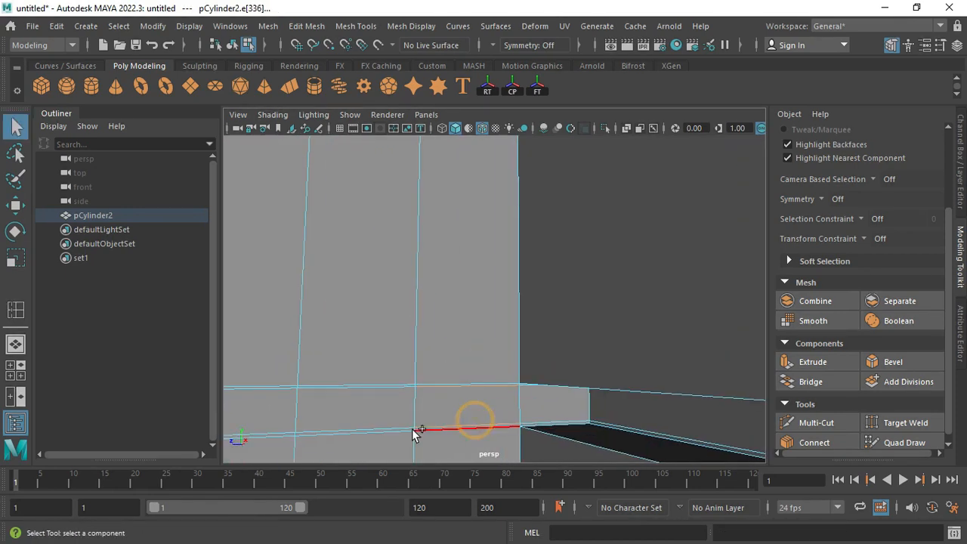
shift+click(393, 432)
alt+middle_drag(366, 391, 419, 383)
alt+drag(336, 423, 336, 295)
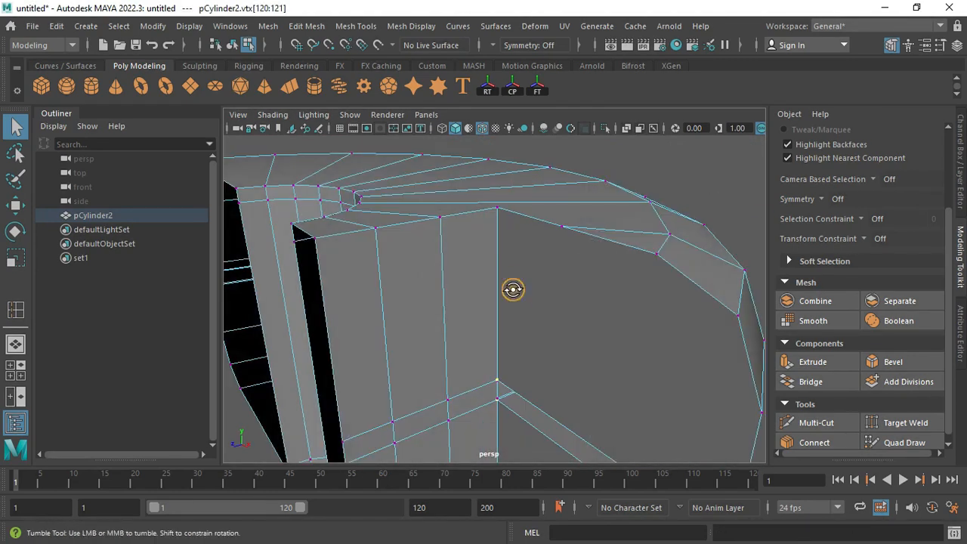
Insert a vertical edge loop close to the notch's inner corner with Multi-Cut and connect it across the band.
alt+drag(513, 289, 517, 291)
click(816, 423)
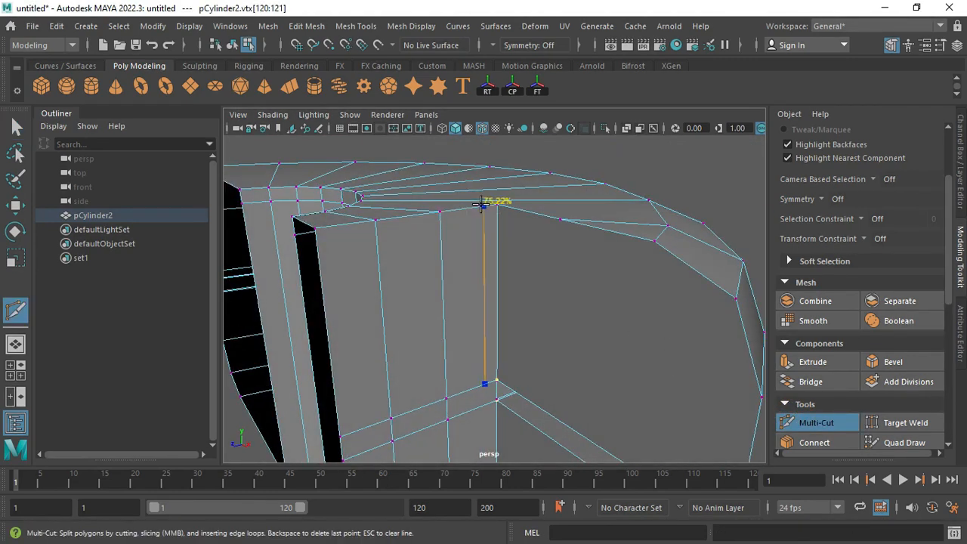
ctrl+click(488, 207)
alt+middle_drag(498, 381, 478, 261)
click(468, 266)
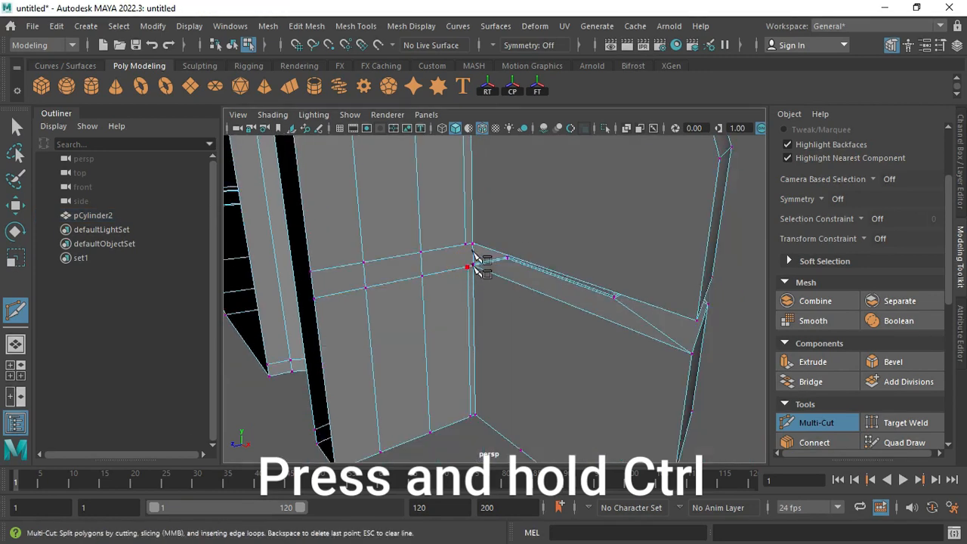
right_click(475, 264)
scroll(483, 276, up, 4)
alt+drag(484, 276, 482, 277)
alt+middle_drag(482, 276, 544, 363)
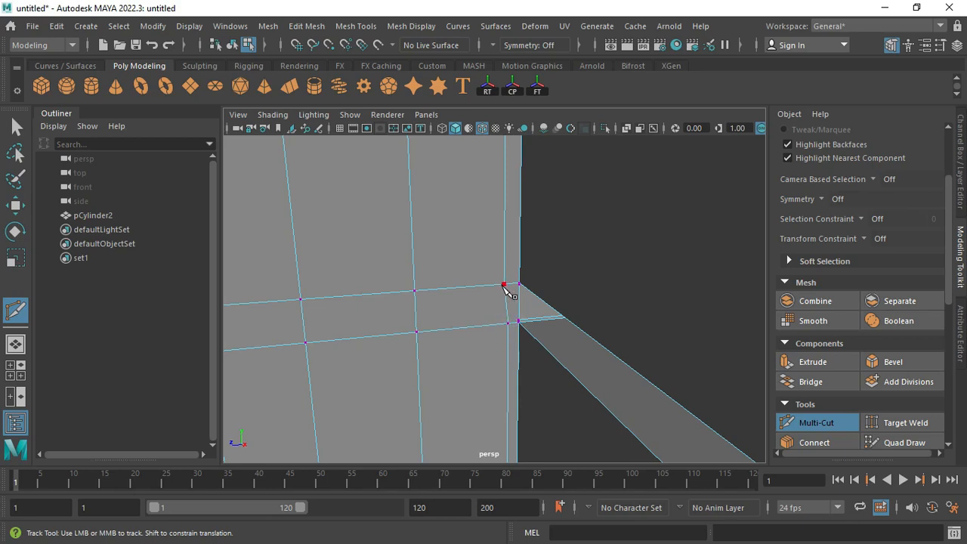
Preview the notch's corner in smooth display and return to the unsmoothed display.
scroll(521, 322, down, 3)
alt+middle_drag(492, 256, 503, 302)
alt+middle_drag(518, 208, 529, 265)
alt+drag(528, 235, 532, 269)
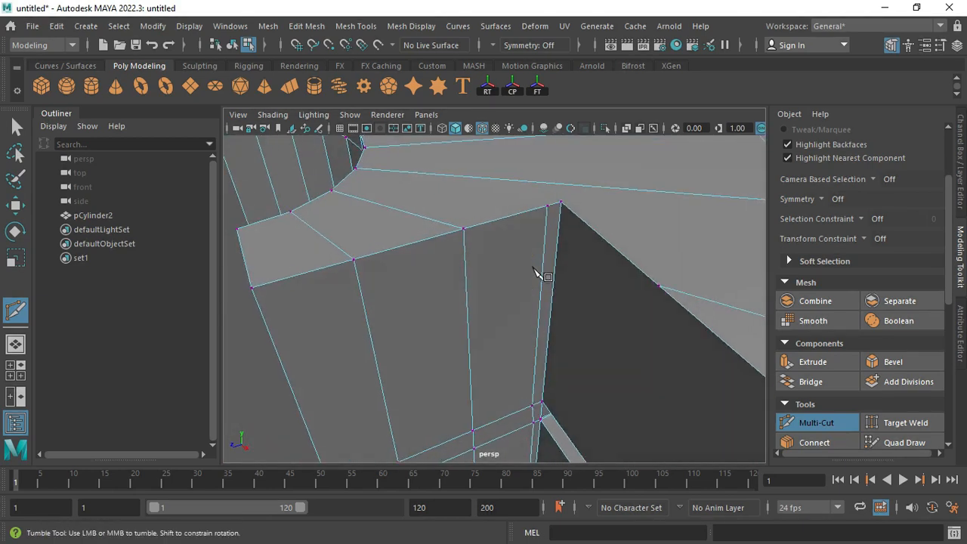
key(3)
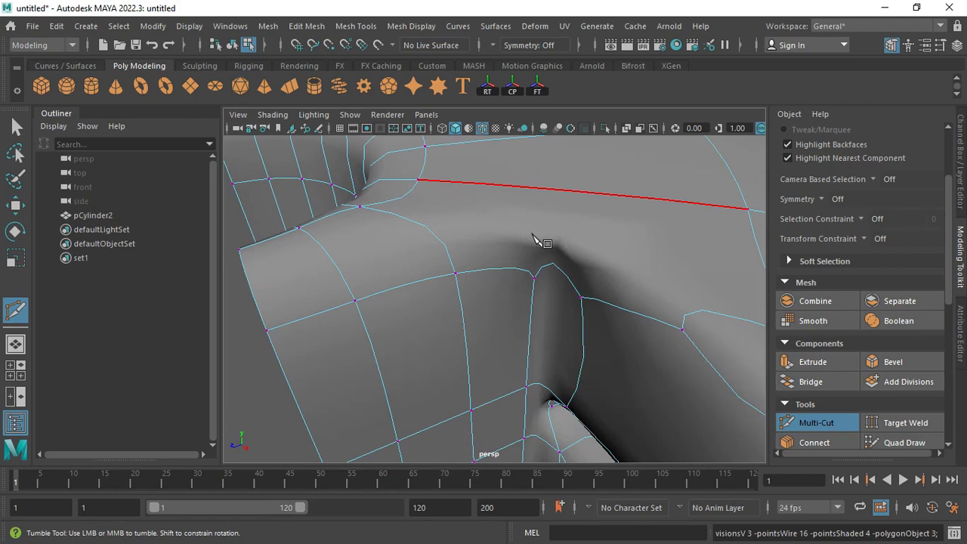
key(1)
Cut edges with Multi-Cut on the top face from the notch's corner vertex to the nearby radial edge and from its neighbour vertex to the hole rim.
scroll(529, 257, up, 3)
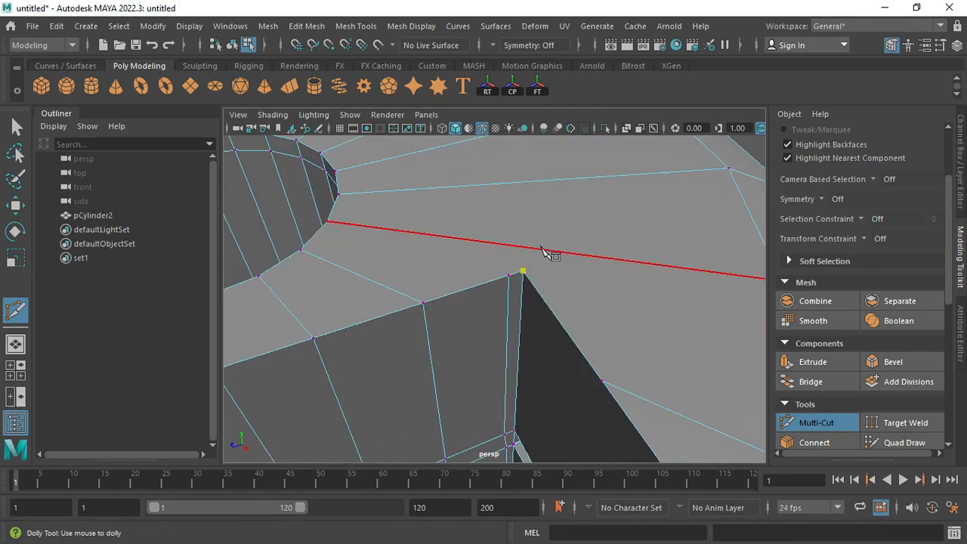
click(512, 275)
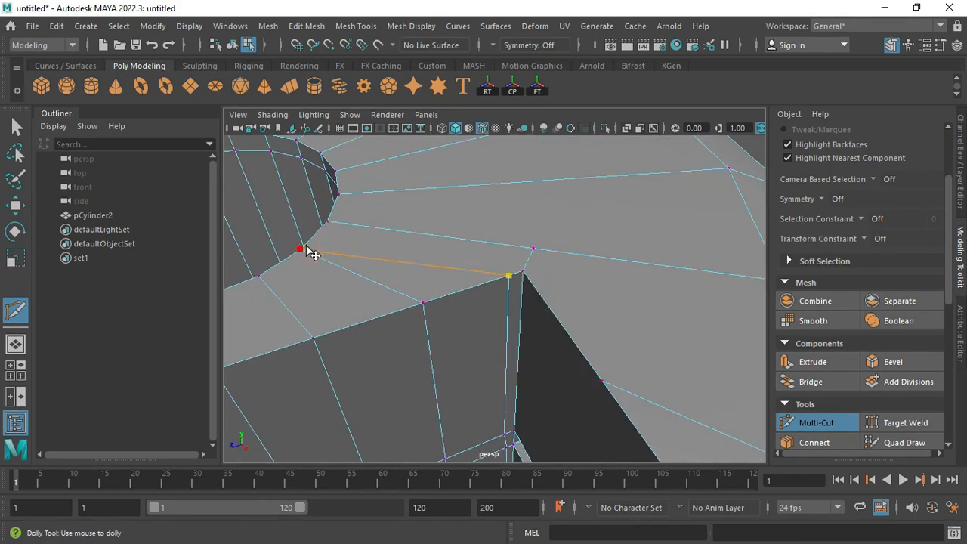
key(3)
alt+drag(307, 252, 504, 272)
key(1)
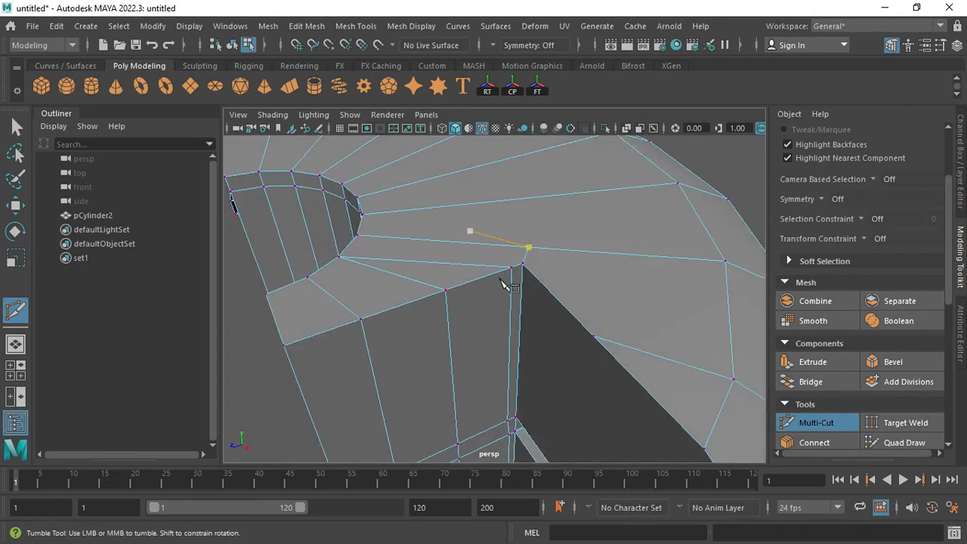
Cut another short edge from the corner's neighbour vertex to the same radial edge and check the corner in smooth display.
key(ctrl+z)
scroll(483, 242, up, 3)
alt+middle_drag(474, 202, 468, 244)
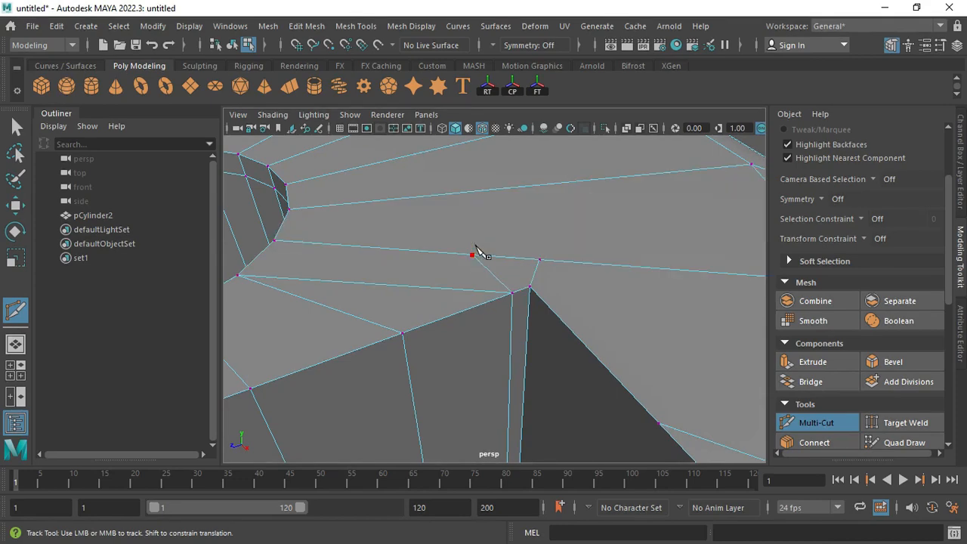
key(3)
alt+drag(507, 270, 572, 291)
key(1)
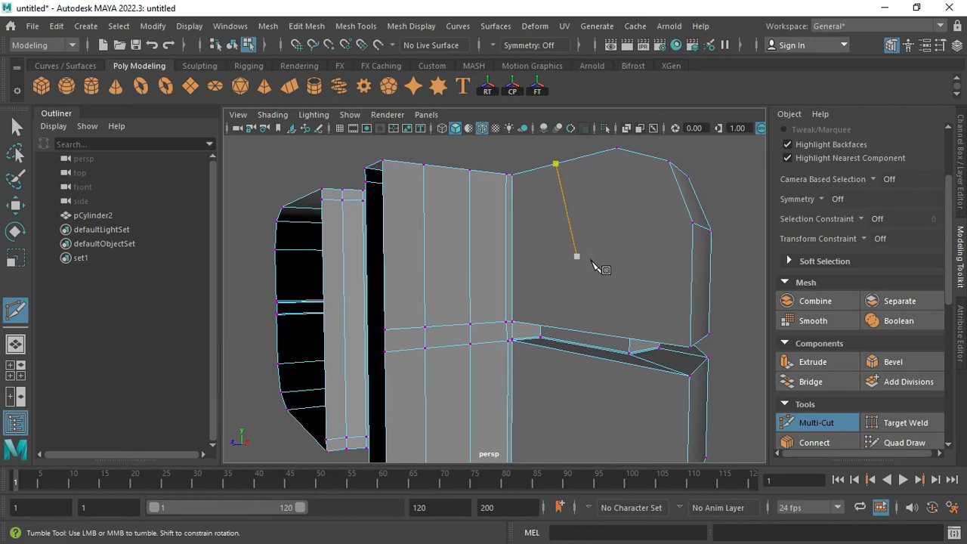
Insert a horizontal edge loop across each half of the notch's inner wall, above and below the groove band, and preview them smoothed.
key(q)
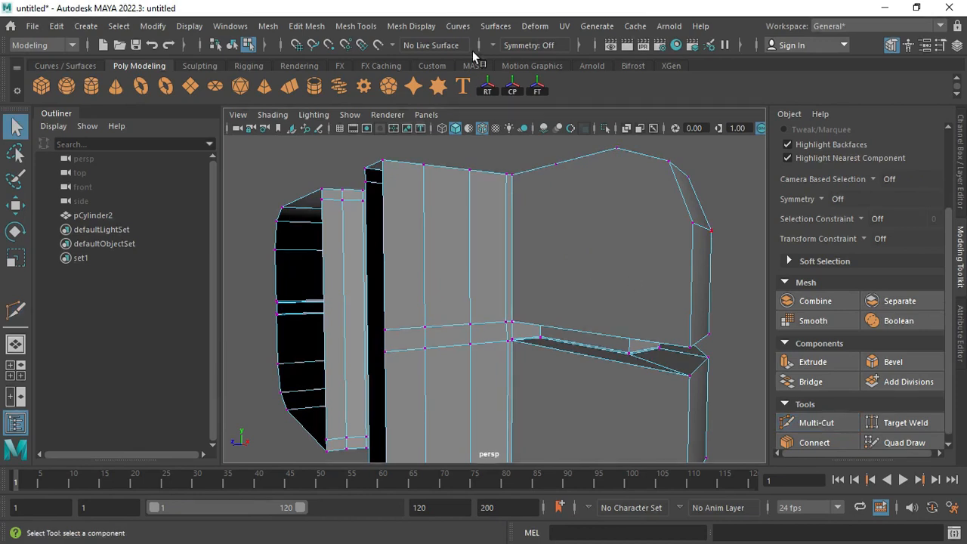
click(367, 27)
click(416, 139)
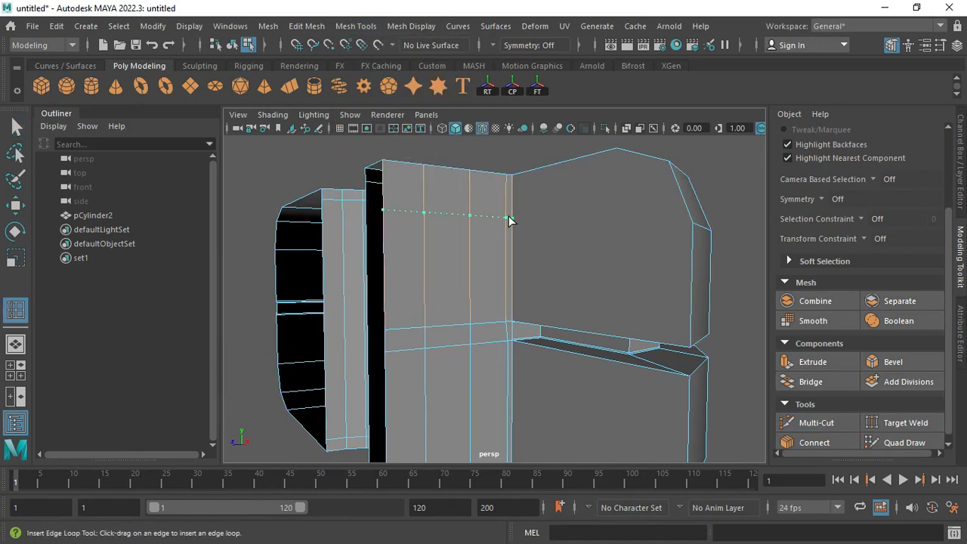
click(509, 219)
alt+drag(531, 216, 496, 291)
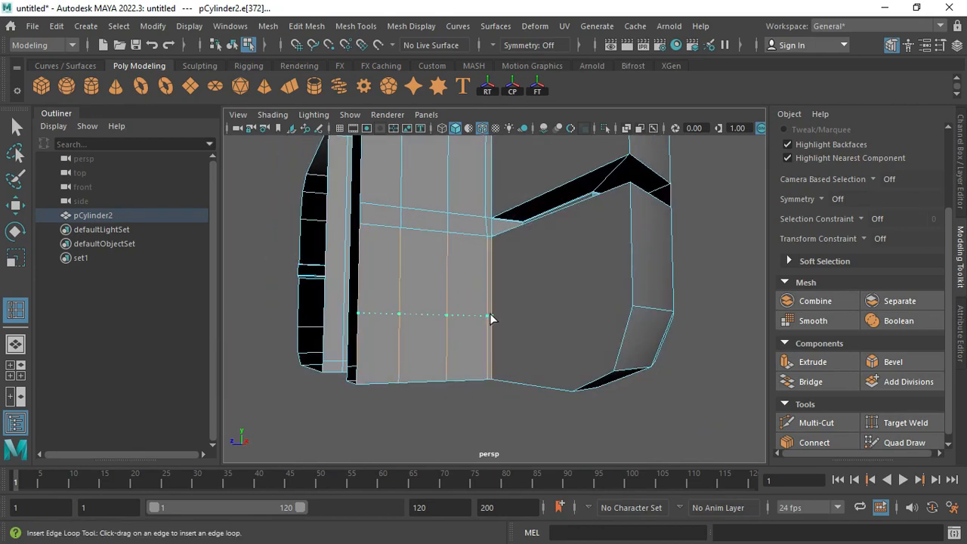
click(489, 312)
alt+right_drag(492, 375, 548, 379)
alt+right_drag(450, 349, 423, 336)
alt+drag(423, 337, 408, 291)
key(3)
key(1)
Cut matching edges on the underside with Multi-Cut from the notch's corner vertices to the nearby radial edge and the hole rim.
key(q)
alt+drag(492, 337, 495, 314)
alt+right_drag(495, 314, 481, 293)
right_drag(501, 198, 465, 207)
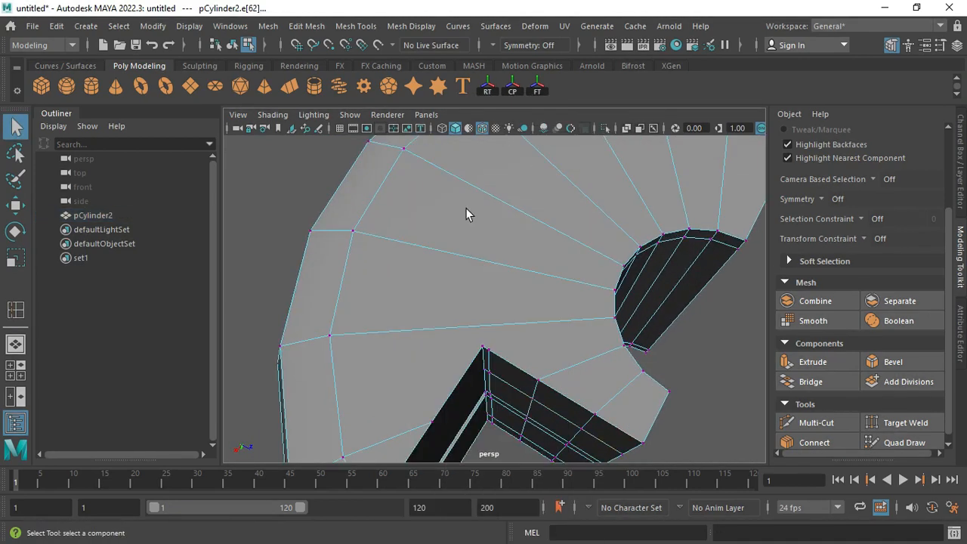
alt+drag(465, 208, 429, 289)
scroll(507, 302, up, 1)
click(799, 420)
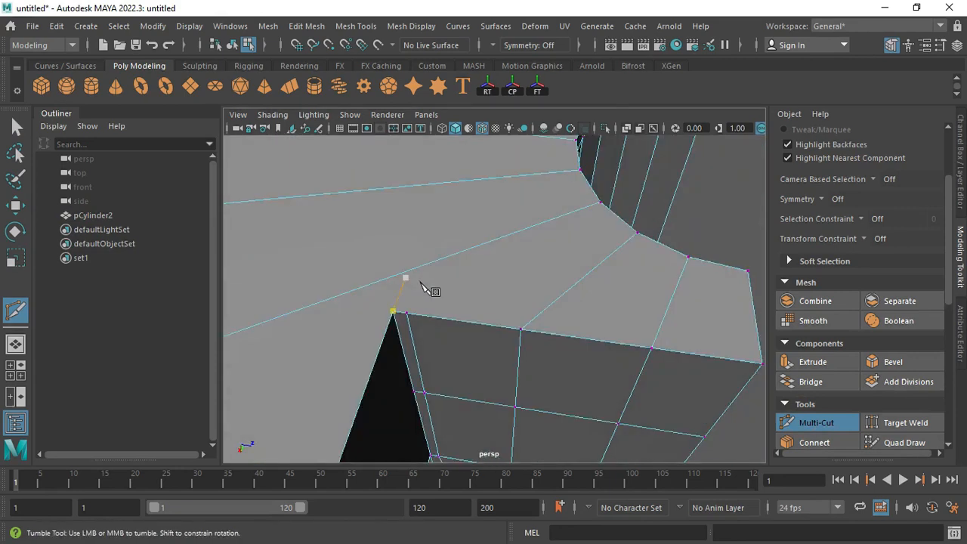
click(405, 313)
click(390, 299)
click(406, 312)
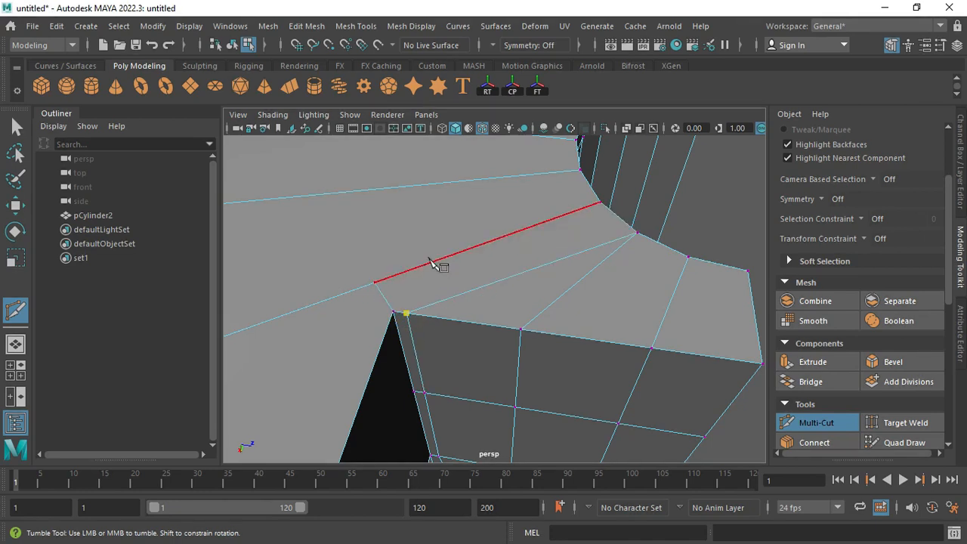
Inspect the underside corner of the notch in smooth display and return to the unsmoothed display.
key(3)
scroll(430, 260, down, 5)
alt+drag(430, 260, 469, 264)
alt+middle_drag(469, 264, 455, 273)
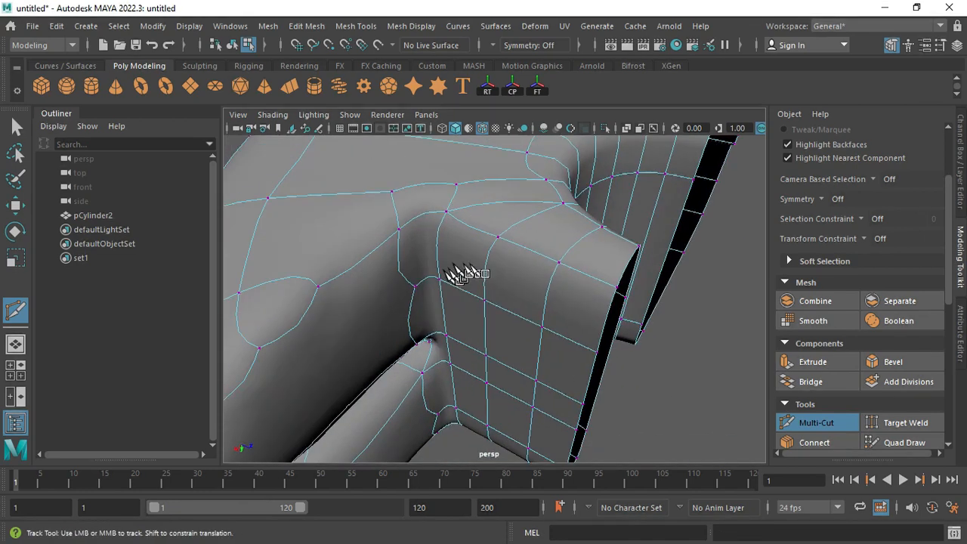
alt+drag(447, 263, 427, 266)
alt+middle_drag(427, 266, 460, 270)
key(1)
Insert an edge loop just inside the notch's outer edge and extend it along the notch's rim to the cut vertex at the inner corner.
click(416, 346)
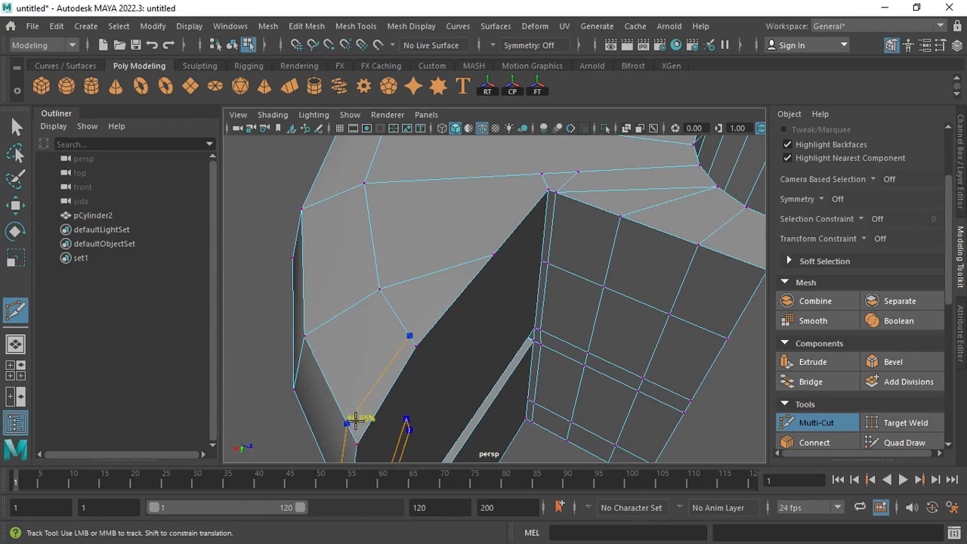
click(356, 423)
key(Return)
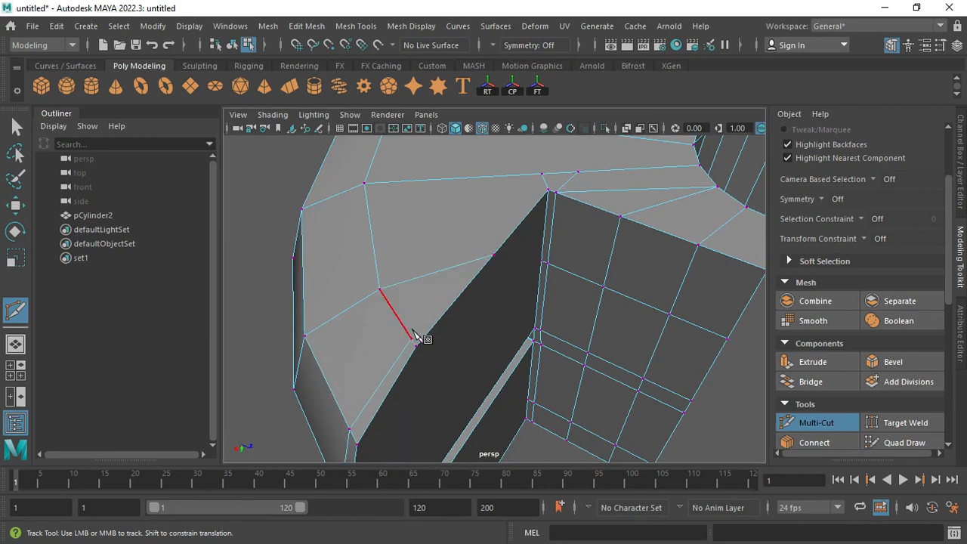
alt+drag(414, 340, 527, 336)
click(527, 357)
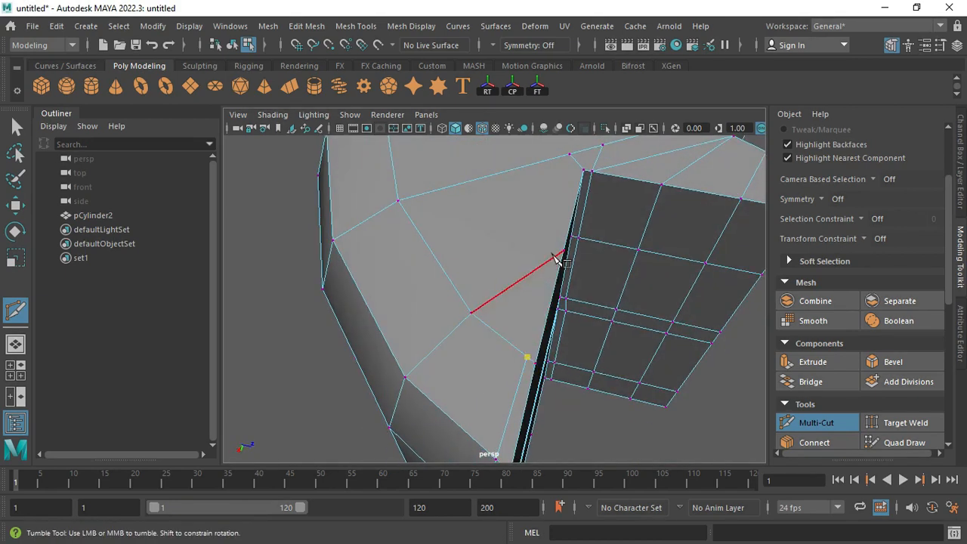
click(568, 149)
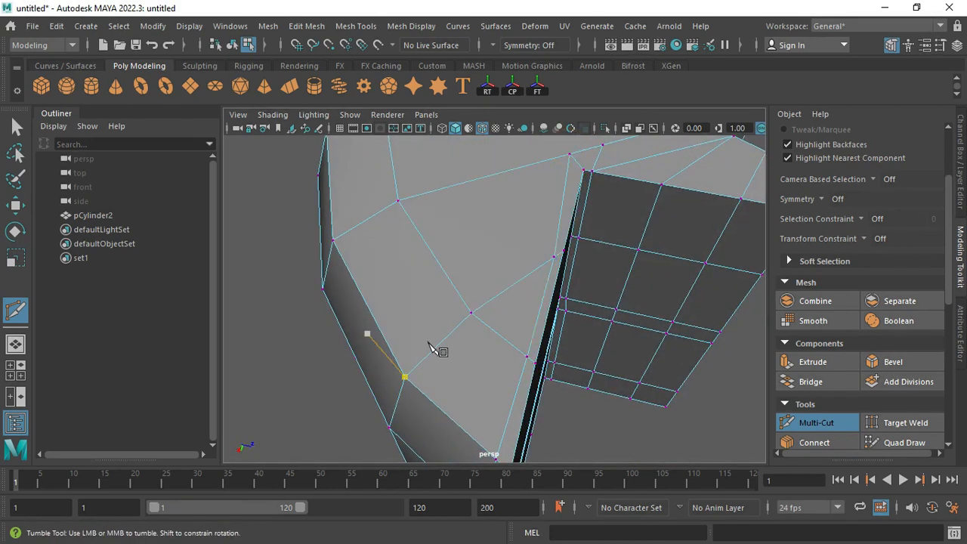
Extend the loop beside the notch's rim to the inner corner's cut vertex on the opposite face as well.
alt+drag(428, 344, 529, 312)
alt+drag(565, 280, 572, 115)
key(1)
alt+drag(562, 221, 522, 207)
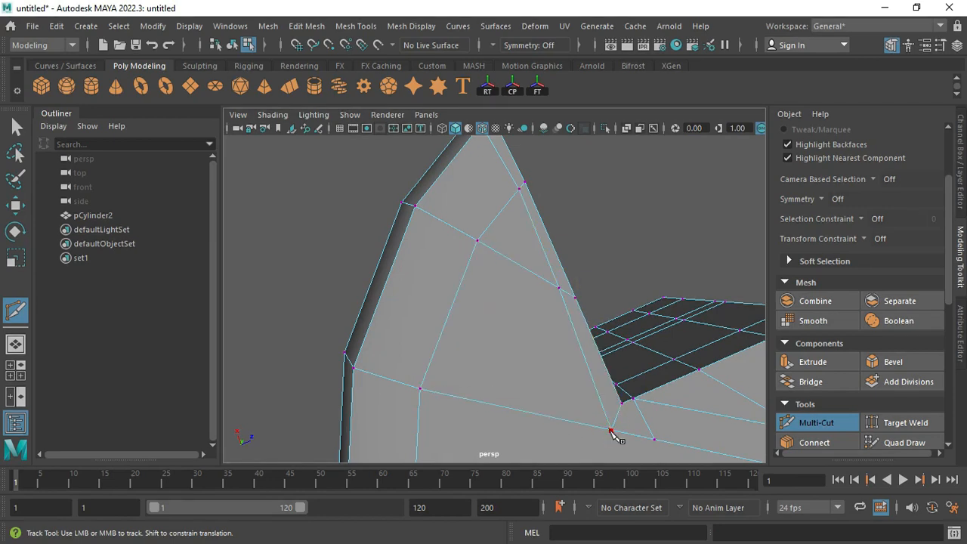
Examine the whole notch and groove in smooth display from several angles and return to the unsmoothed display.
key(3)
scroll(539, 297, down, 8)
alt+drag(538, 296, 458, 320)
scroll(503, 348, up, 1)
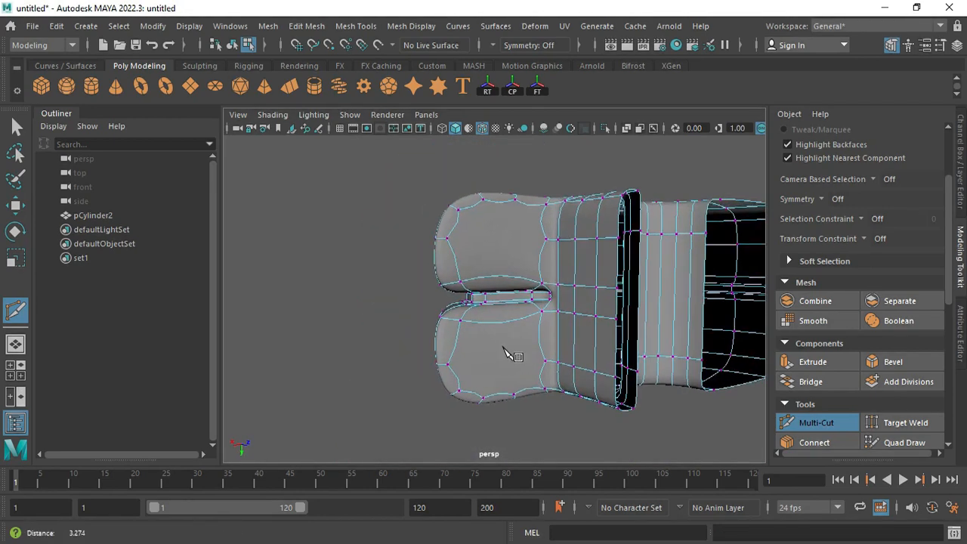
alt+drag(503, 348, 579, 376)
alt+middle_drag(577, 340, 547, 347)
key(1)
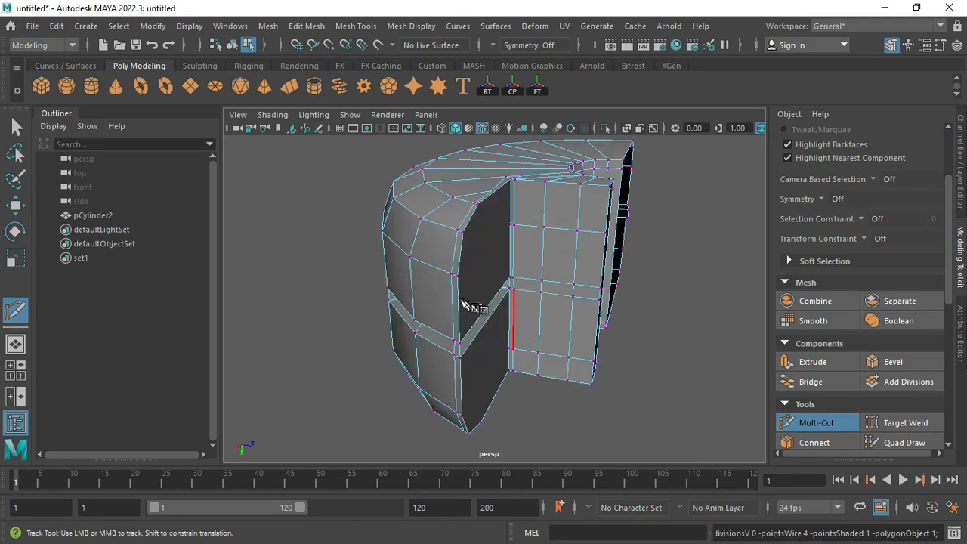
Cut a vertical edge across the upper half of the notch's large side wall, from its outer-rim vertex to the groove's edge.
alt+drag(466, 305, 442, 220)
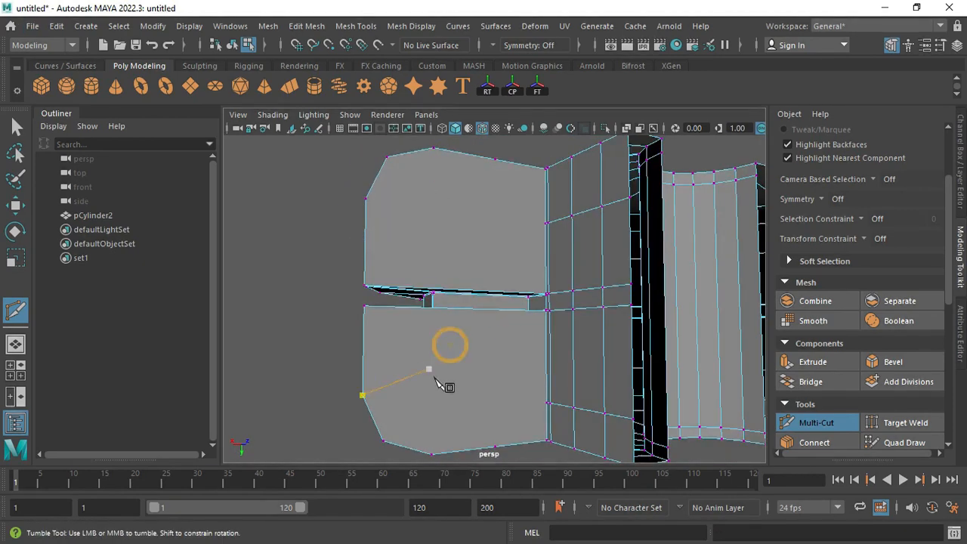
alt+drag(432, 384, 514, 215)
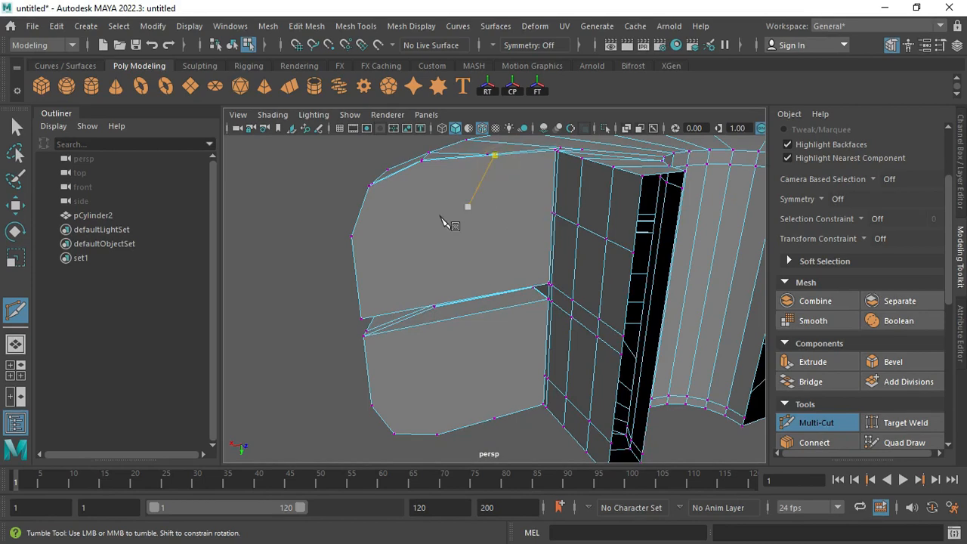
alt+drag(441, 217, 446, 367)
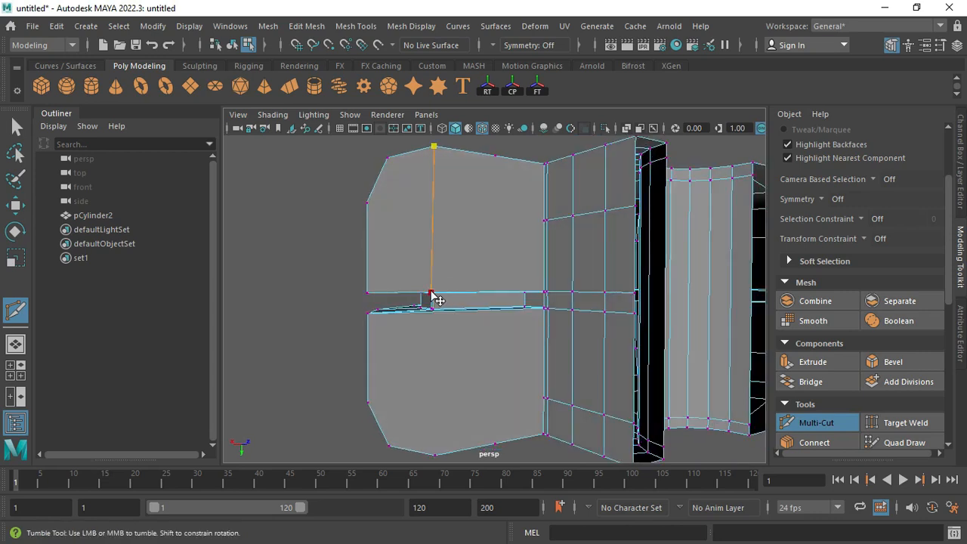
alt+drag(405, 314, 427, 280)
Connect the new vertical cut across the groove's ledge to the nearby corner vertex of the recess.
alt+right_drag(422, 278, 470, 315)
alt+drag(460, 306, 445, 269)
alt+drag(377, 225, 475, 313)
alt+right_drag(475, 312, 406, 306)
alt+middle_drag(406, 307, 391, 284)
click(406, 371)
alt+drag(436, 344, 431, 328)
alt+middle_drag(432, 328, 423, 391)
alt+drag(416, 325, 431, 320)
alt+right_drag(431, 320, 401, 321)
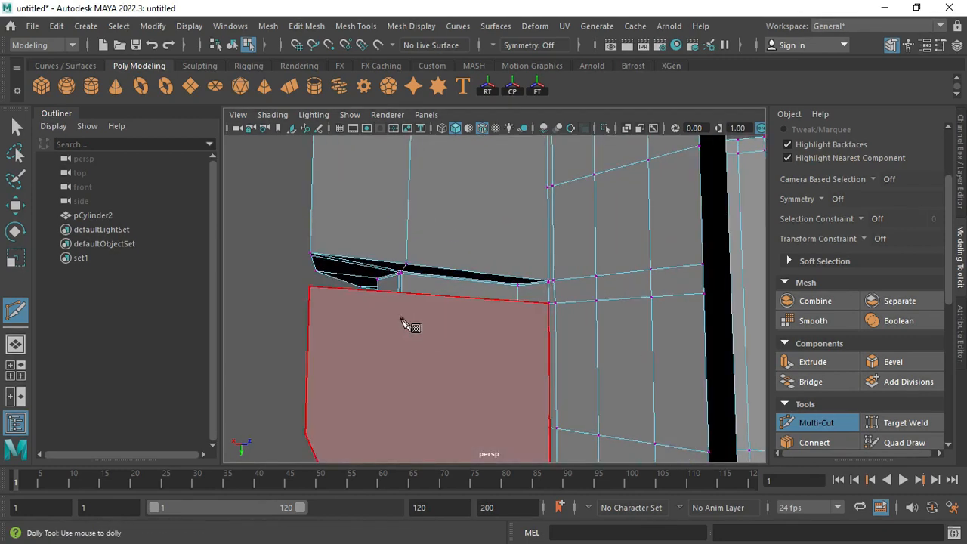
Cut the matching vertical edge across the lower half of the large side wall and connect it across the groove's ledge to the recess corner.
alt+drag(446, 327, 396, 328)
click(399, 225)
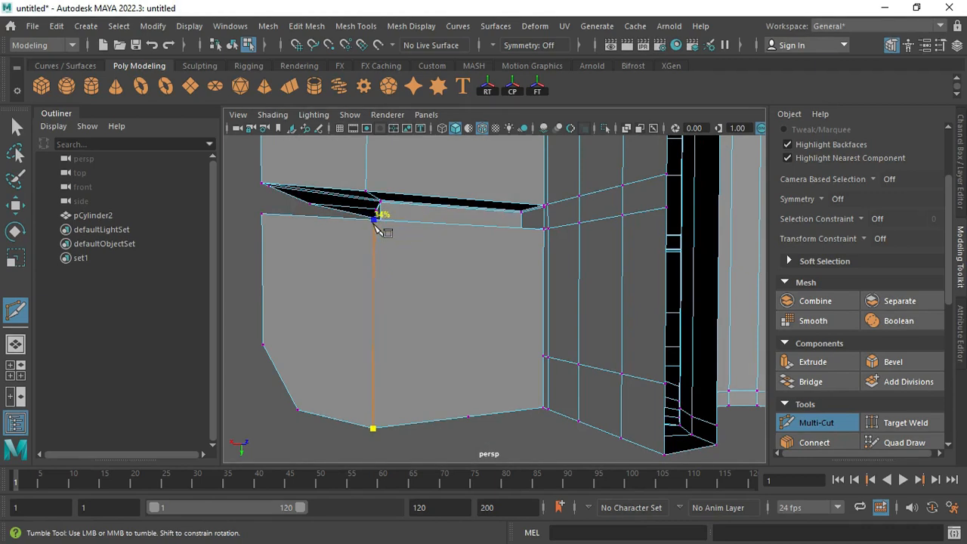
key(Return)
alt+drag(403, 285, 404, 268)
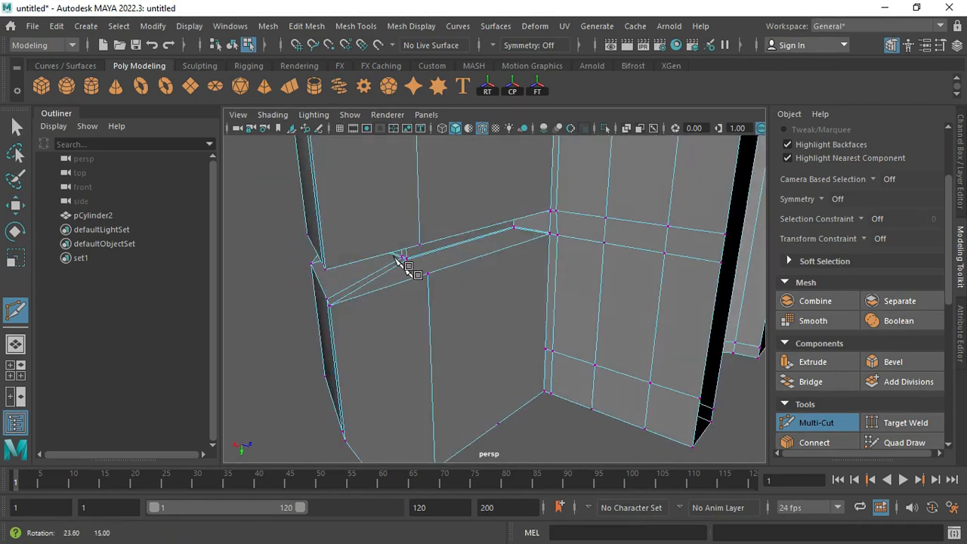
alt+drag(448, 336, 398, 324)
alt+right_drag(397, 324, 371, 276)
mouse_move(371, 277)
alt+mouse_down()
mouse_move(389, 285)
mouse_move(370, 270)
alt+mouse_up()
alt+right_drag(370, 274, 392, 257)
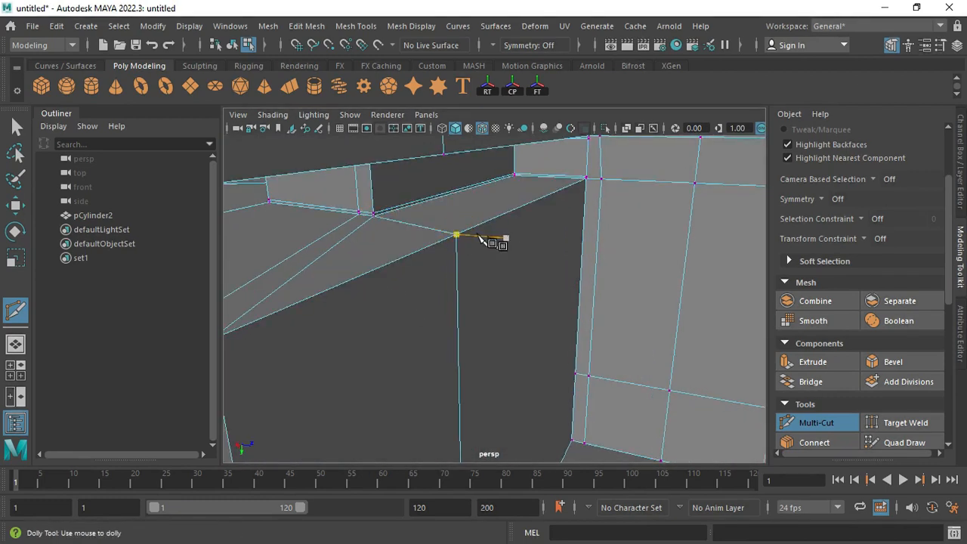
Cut a second vertical edge across the side wall's upper half nearer the inner corner, connect it to the recess's inner end vertex and preview it smoothed.
alt+drag(479, 237, 484, 291)
alt+right_drag(483, 291, 462, 274)
alt+drag(473, 284, 456, 266)
alt+drag(481, 348, 466, 388)
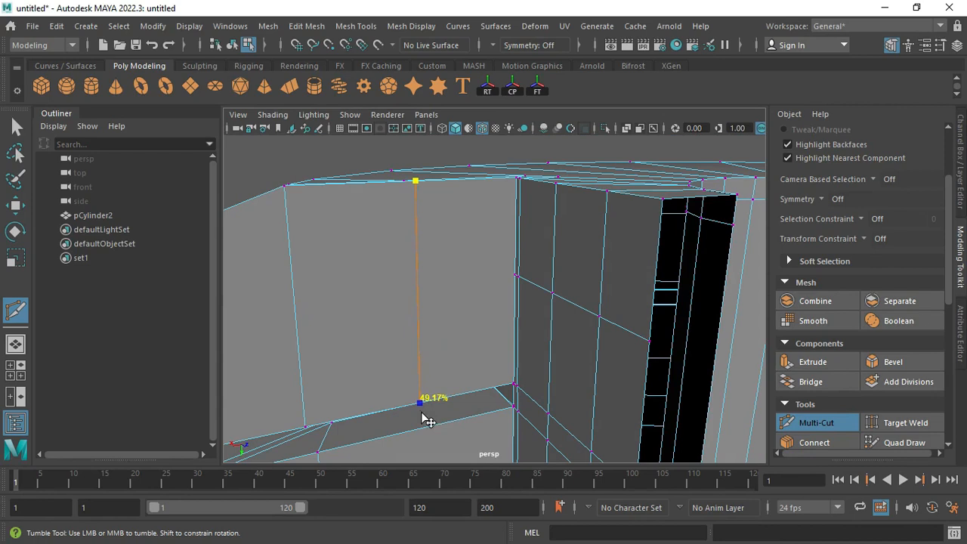
alt+drag(423, 416, 401, 294)
alt+drag(413, 328, 460, 405)
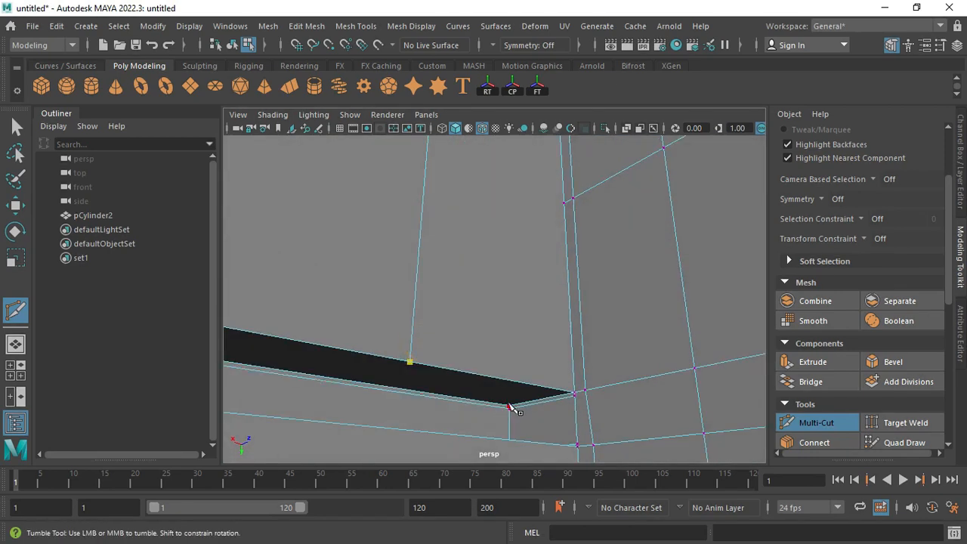
alt+drag(572, 385, 551, 383)
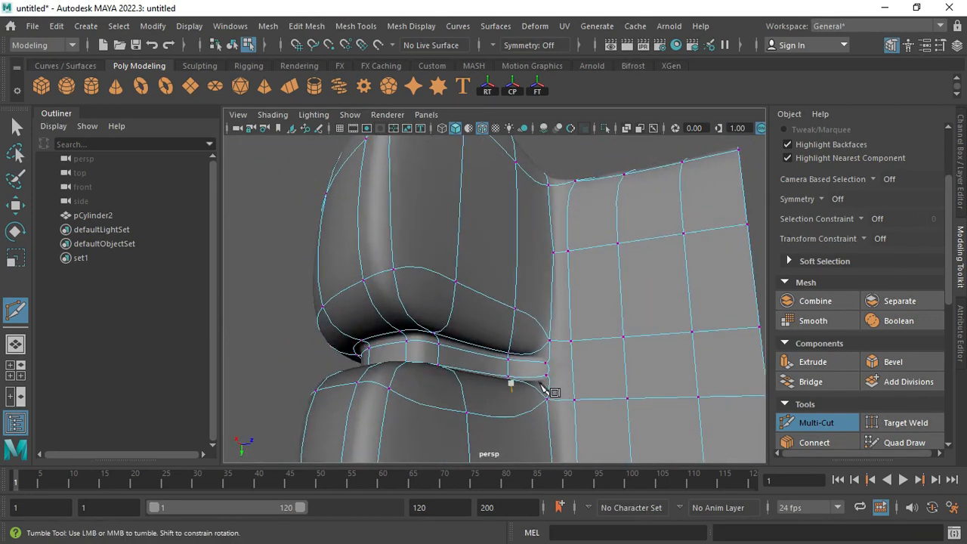
Cut the second vertical edge across the side wall's lower half and connect it across the ledge to the recess's inner end vertex.
key(1)
alt+middle_drag(537, 354, 502, 315)
alt+drag(502, 318, 434, 314)
click(393, 340)
alt+drag(425, 268, 413, 344)
click(424, 310)
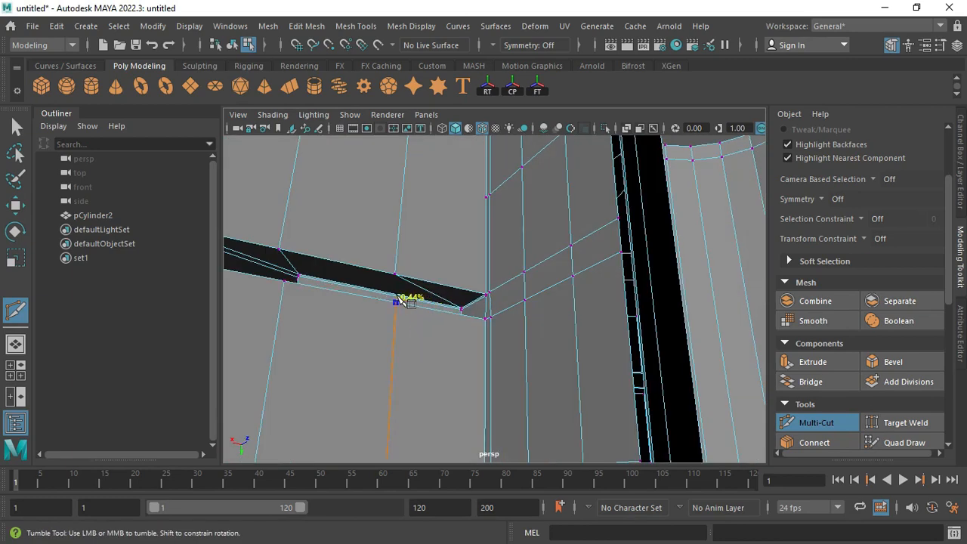
alt+drag(394, 313, 366, 372)
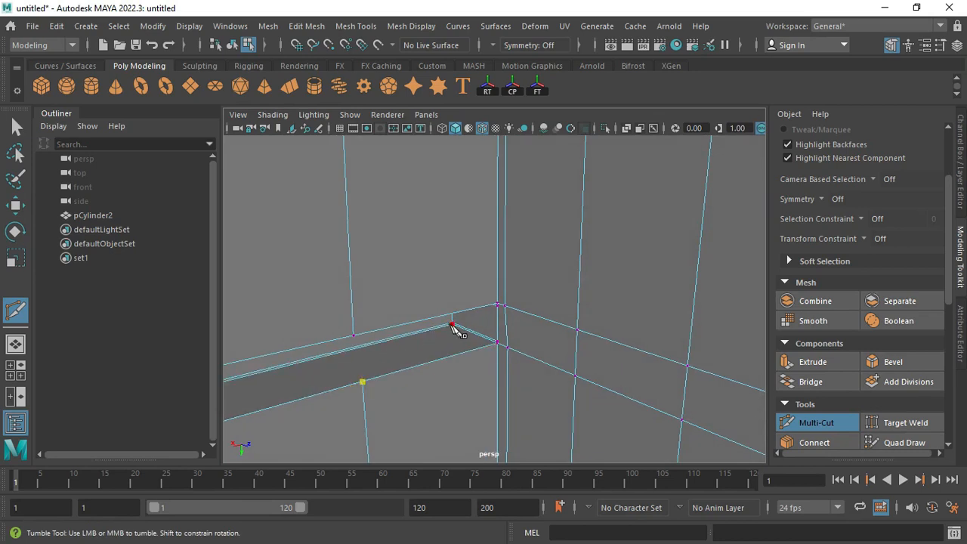
alt+drag(458, 331, 362, 320)
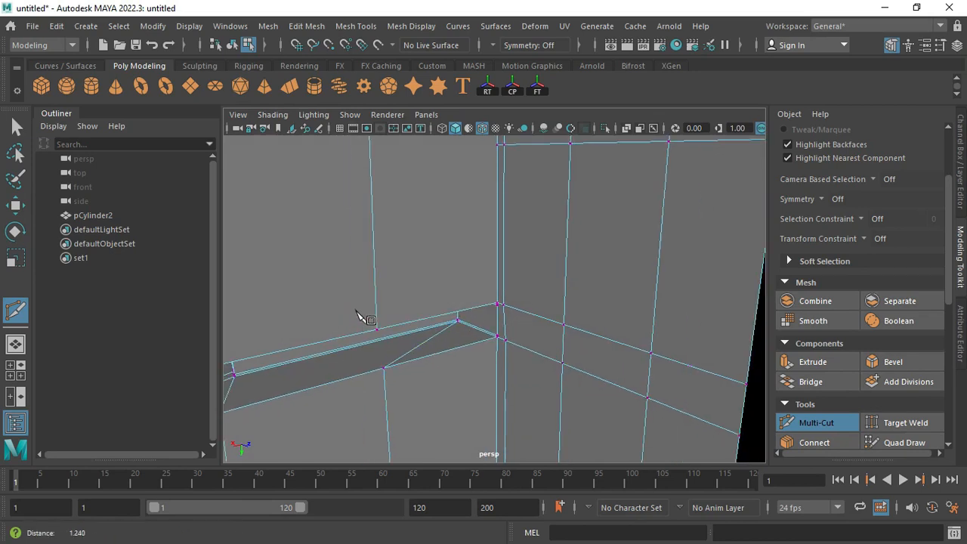
Switch to object selection, preview the whole half disc in smooth display and return to the unsmoothed display.
key(q)
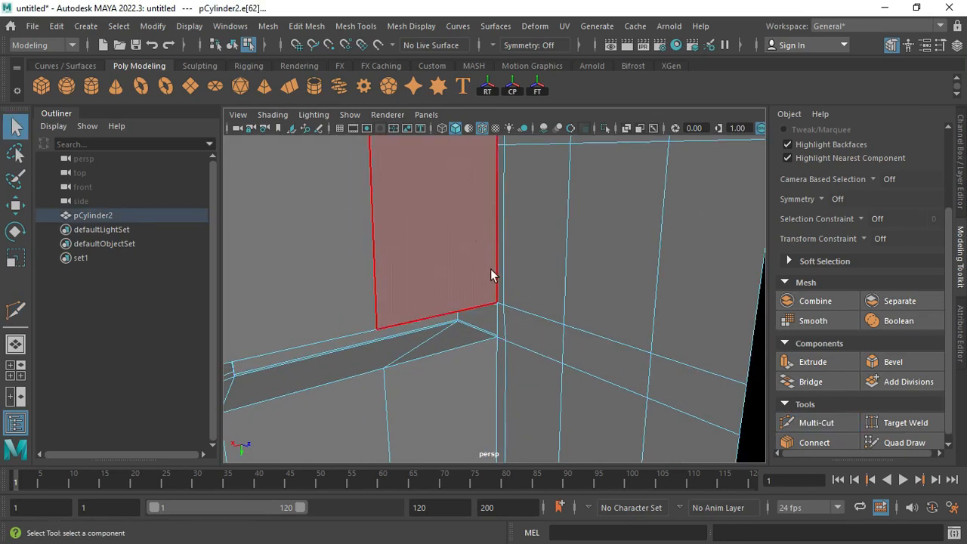
alt+right_drag(490, 269, 253, 263)
alt+drag(420, 253, 536, 325)
right_drag(485, 198, 554, 119)
key(3)
click(706, 322)
alt+drag(704, 324, 680, 335)
click(487, 302)
key(1)
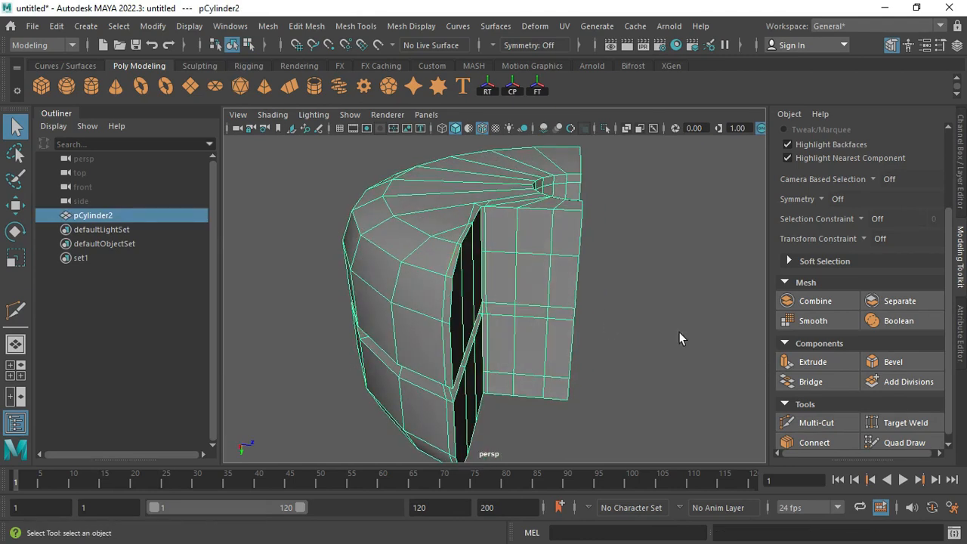
Insert an edge loop on the curved outer face close to its vertical edge with the side wall and preview it smoothed.
click(357, 26)
click(381, 133)
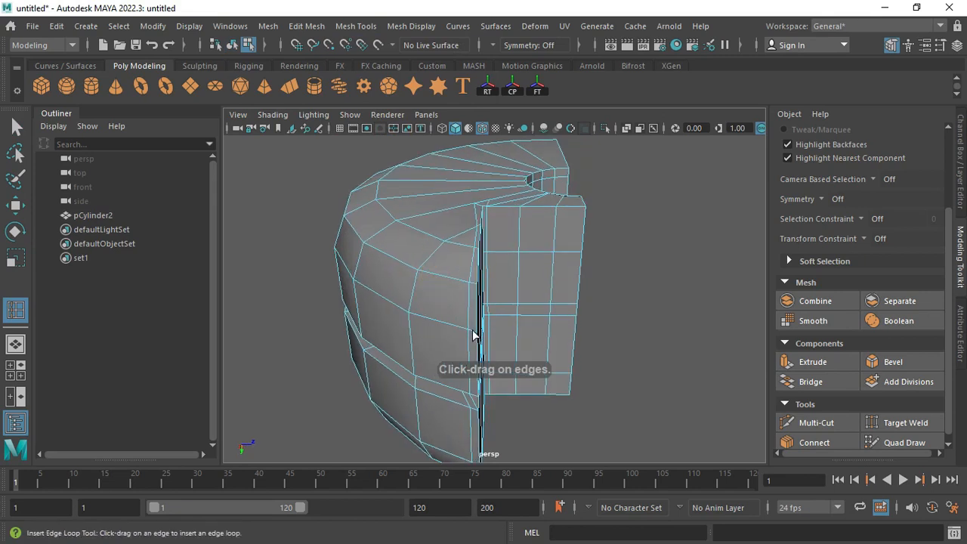
click(475, 333)
key(3)
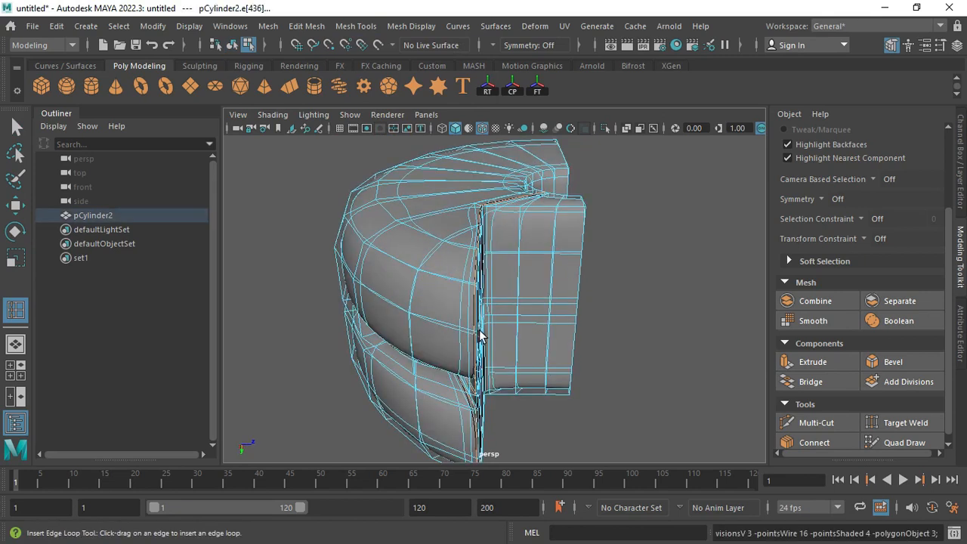
Switch to object selection, examine the smoothed groove at the notch's inner corner and return to the unsmoothed display.
key(q)
right_drag(481, 333, 550, 120)
click(611, 194)
alt+drag(607, 198, 482, 264)
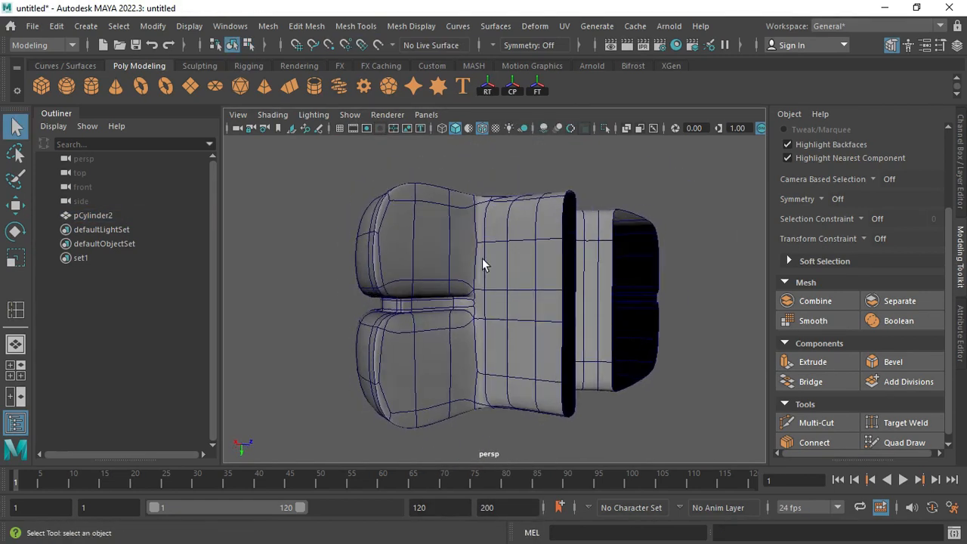
alt+right_drag(482, 258, 464, 322)
alt+drag(464, 322, 404, 299)
alt+right_drag(403, 300, 442, 366)
alt+drag(442, 366, 436, 331)
click(436, 331)
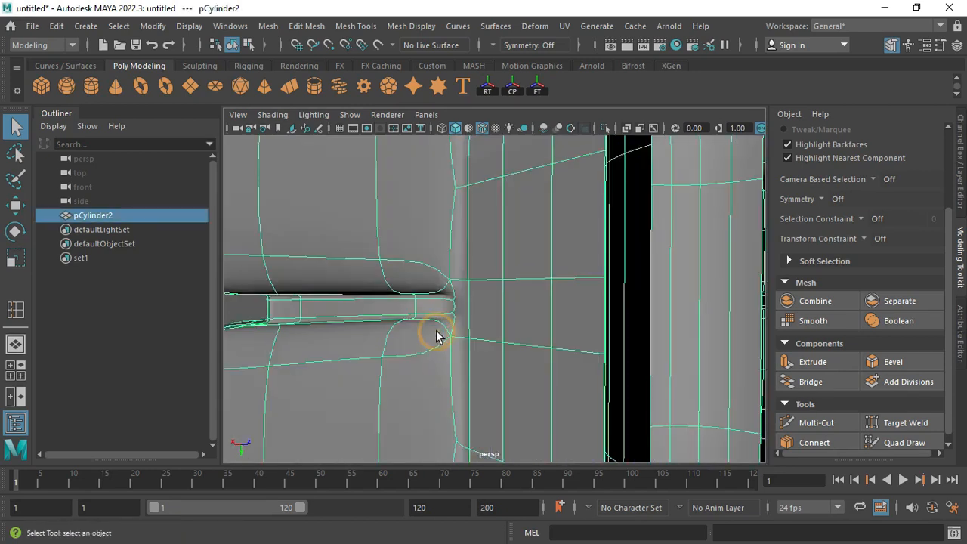
key(1)
Try inserting an edge loop on the short recess end wall beside the notch's inner corner, and undo it.
alt+drag(423, 282, 393, 276)
click(356, 26)
click(400, 136)
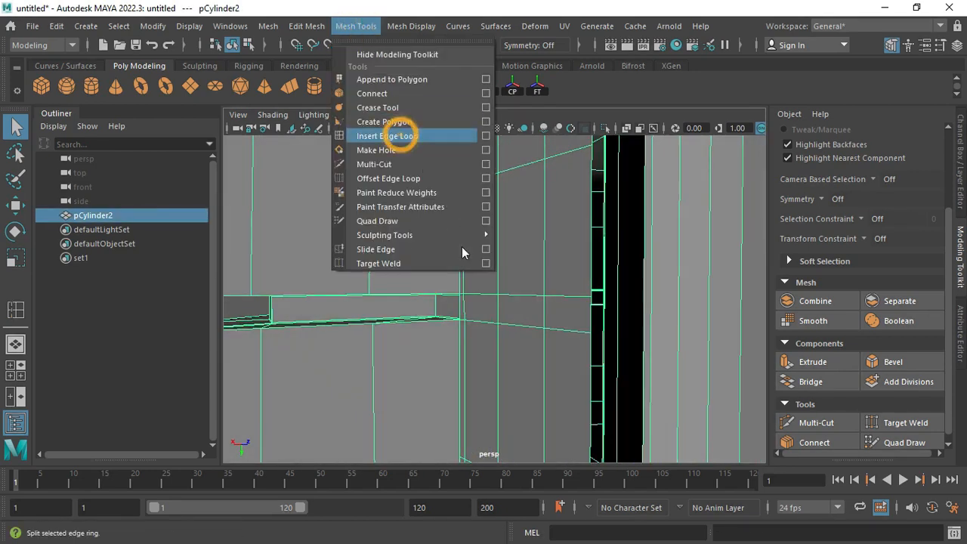
alt+drag(523, 284, 475, 331)
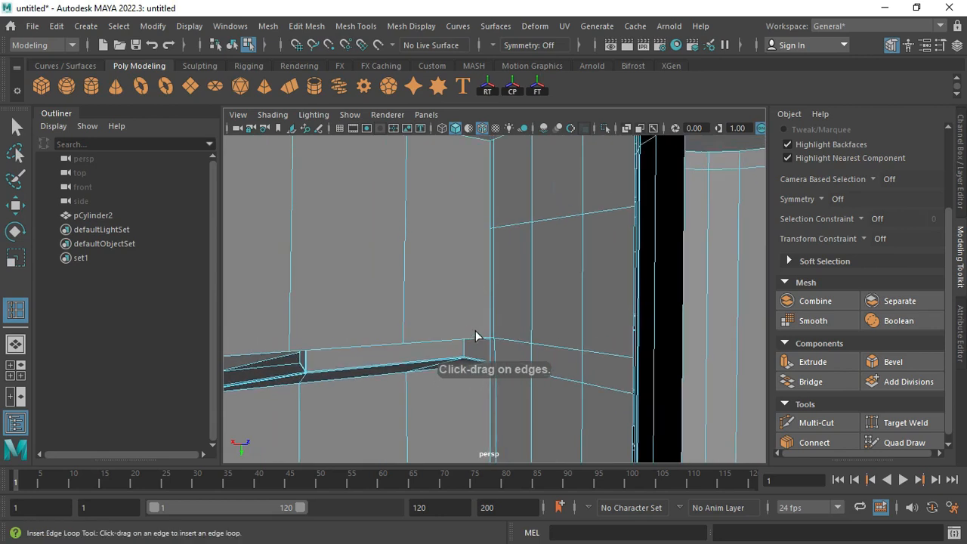
click(485, 340)
alt+right_drag(372, 361, 472, 403)
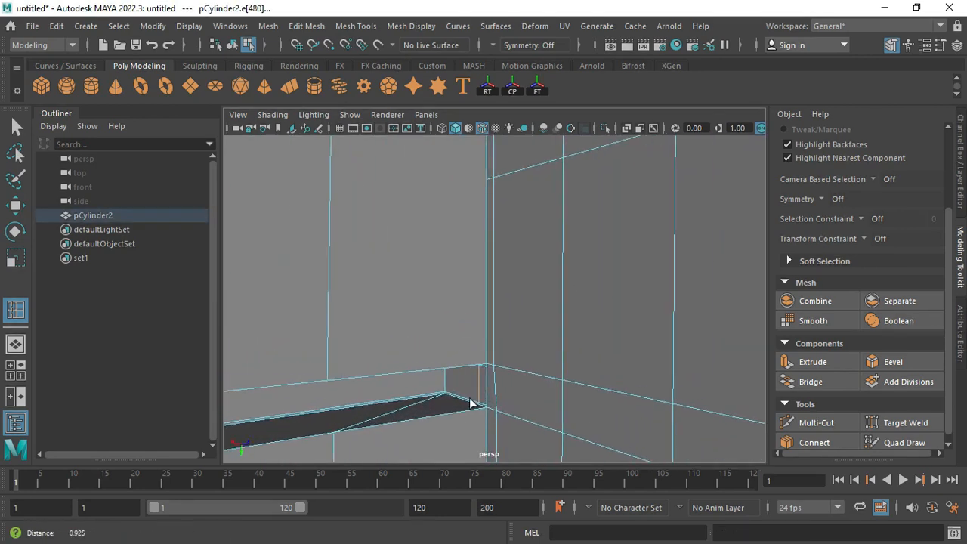
alt+drag(472, 403, 489, 370)
key(ctrl+z)
Leave the edge loop tool and examine the side wall and groove around the notch's inner corner from several angles.
key(q)
scroll(478, 374, down, 8)
alt+drag(446, 305, 497, 404)
click(500, 412)
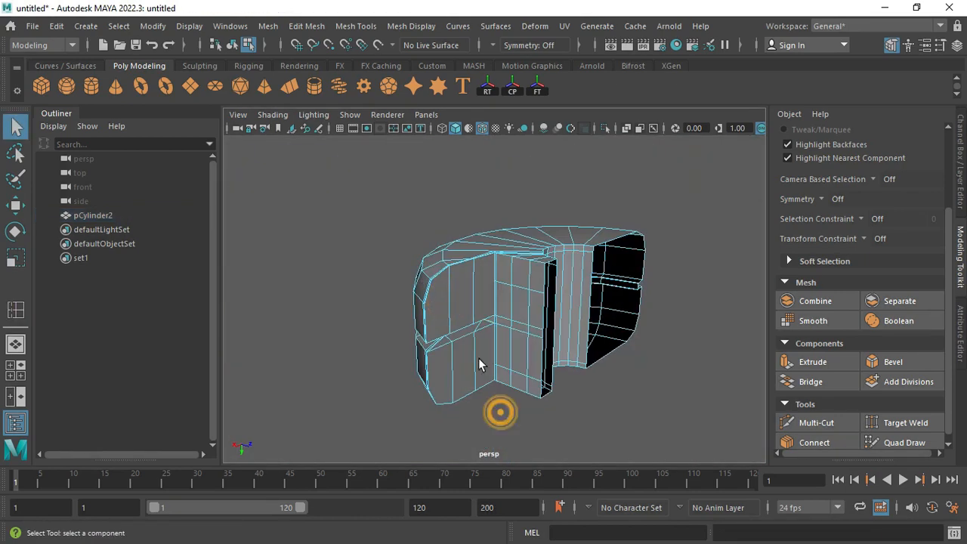
alt+drag(479, 358, 460, 269)
scroll(470, 253, up, 4)
scroll(462, 273, up, 4)
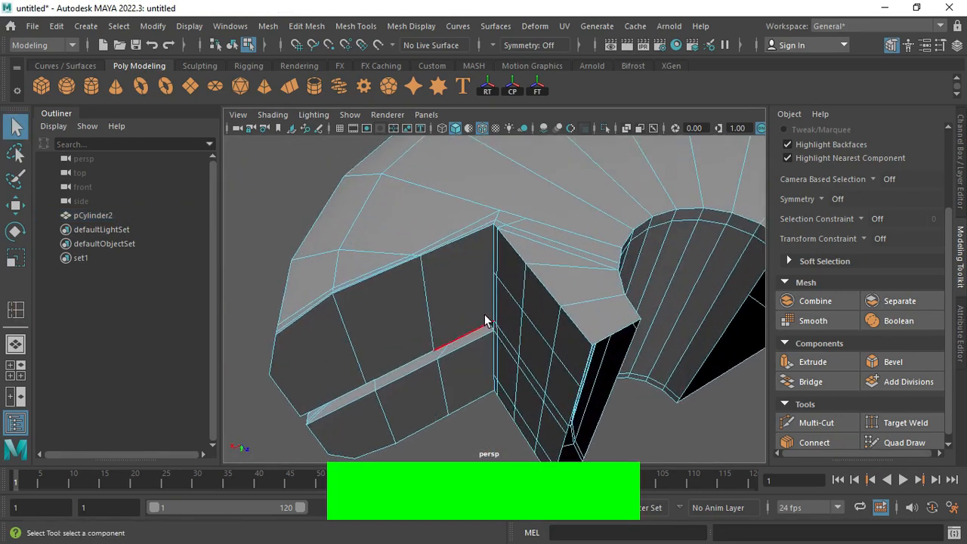
right_drag(484, 315, 440, 308)
alt+drag(331, 232, 330, 208)
Cut a vertical edge down the side wall's upper half close to the inner corner, from the top edge to the groove.
click(817, 422)
scroll(454, 253, up, 2)
scroll(468, 264, up, 3)
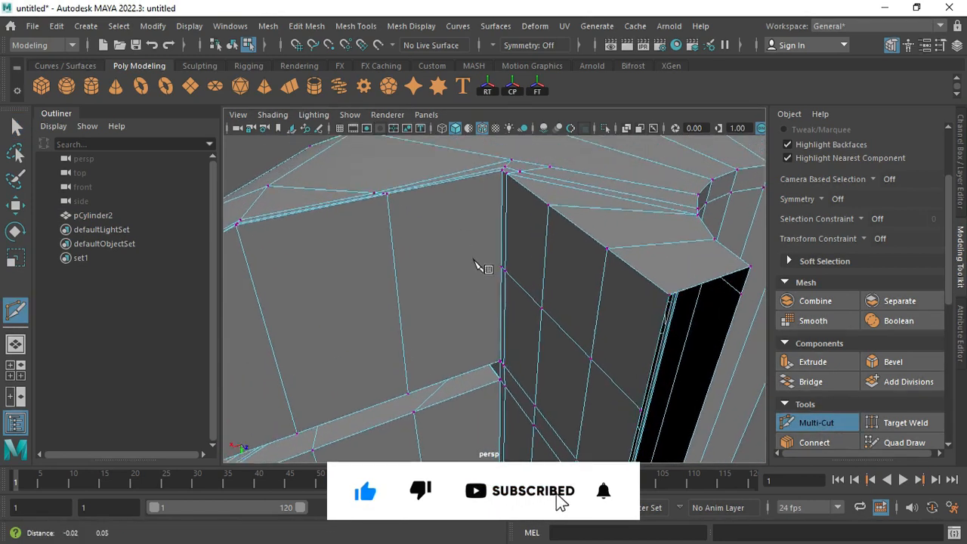
alt+drag(479, 268, 481, 279)
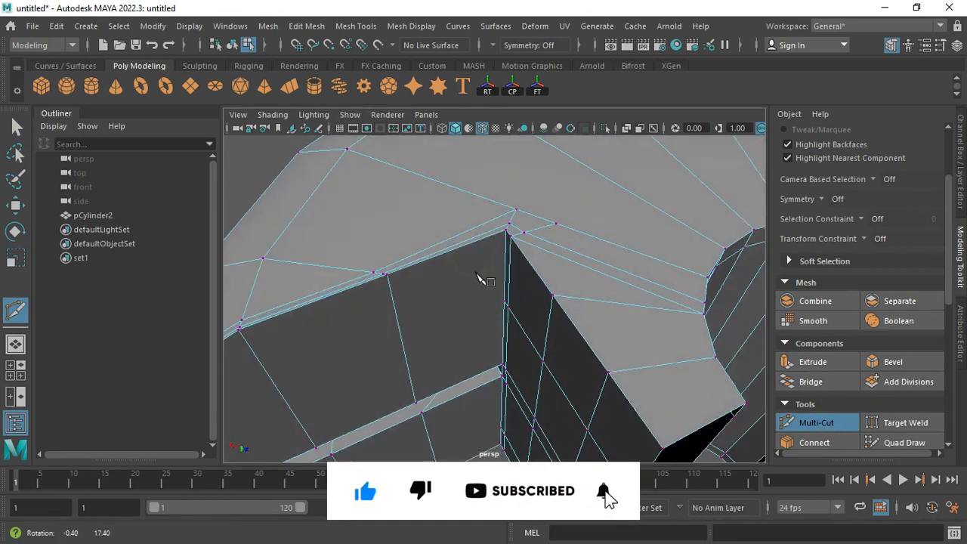
click(494, 236)
alt+middle_drag(473, 345, 475, 298)
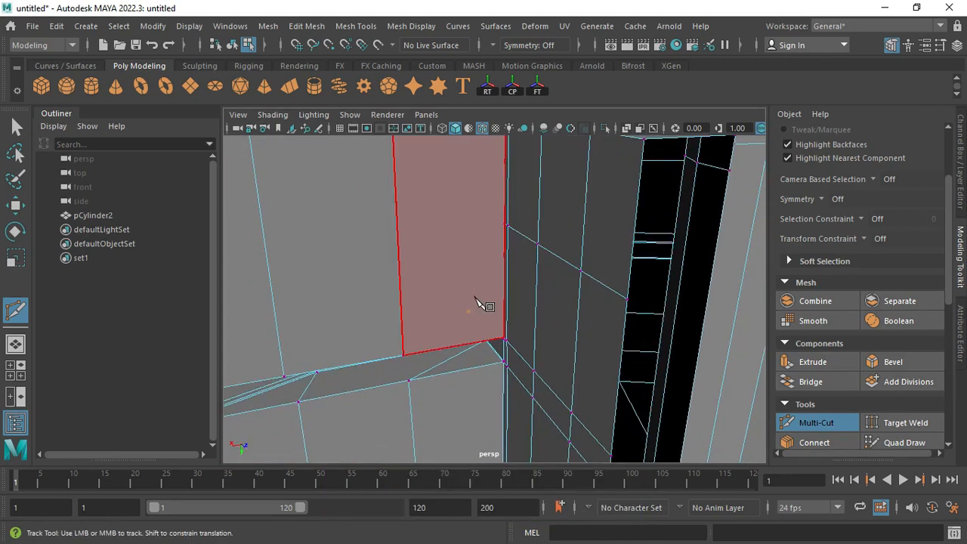
alt+drag(475, 298, 478, 351)
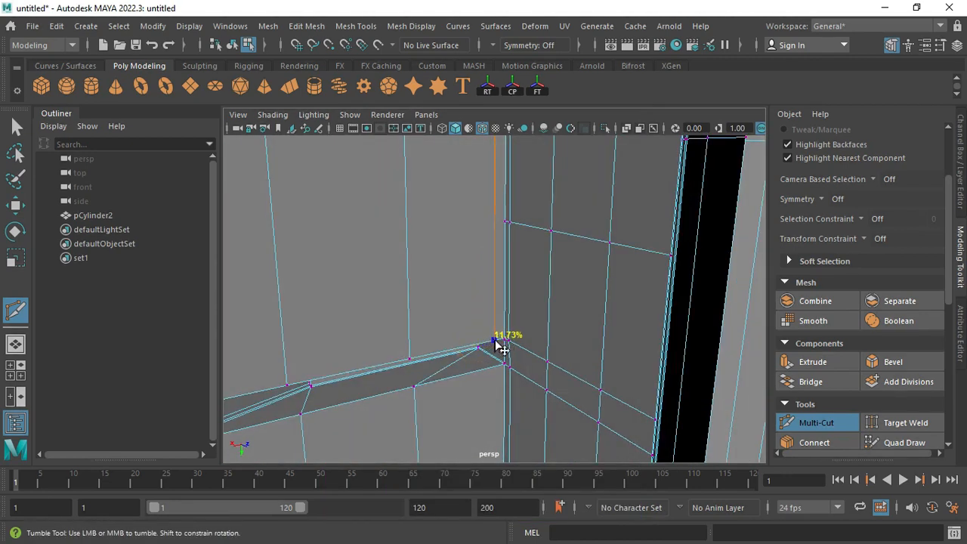
Cut the matching vertical edge down the side wall's lower half and connect its groove end to the recess's inner end vertex.
alt+middle_drag(490, 351, 465, 215)
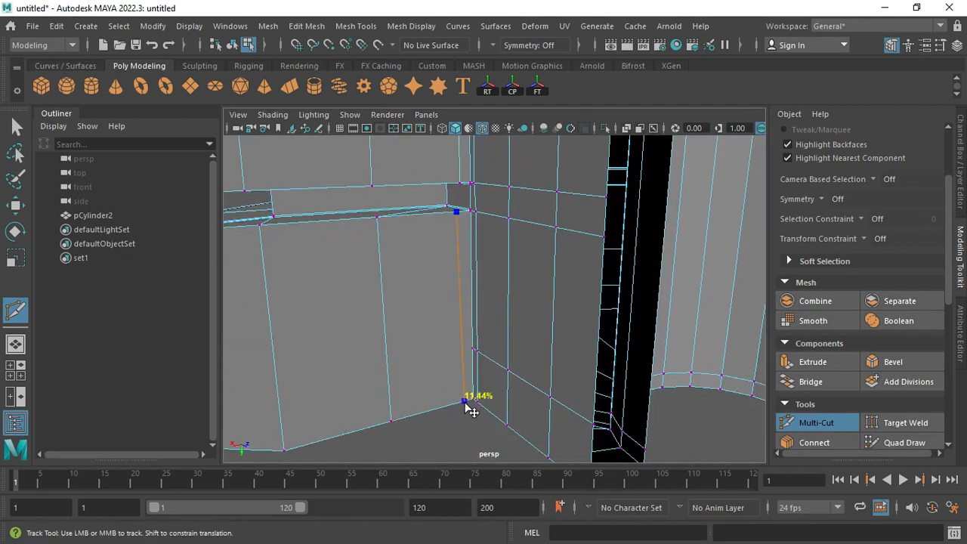
alt+middle_drag(452, 264, 460, 319)
alt+right_drag(460, 319, 621, 456)
alt+drag(415, 262, 352, 227)
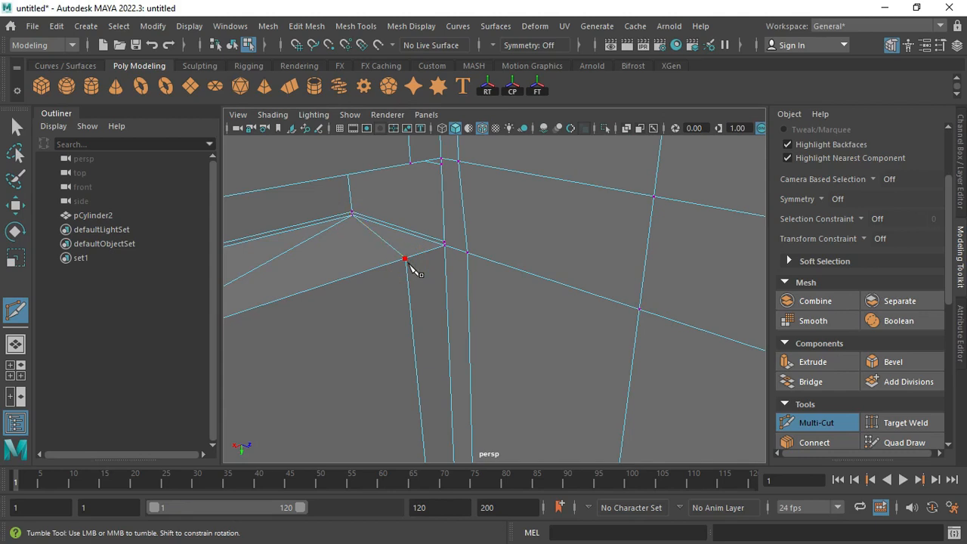
Connect the recess's inner end vertex to the upper cut's groove end across the upper ledge and preview the result smoothed.
mouse_move(467, 221)
alt+mouse_down()
mouse_move(503, 265)
mouse_move(491, 173)
mouse_move(489, 224)
alt+mouse_up()
click(424, 275)
click(545, 218)
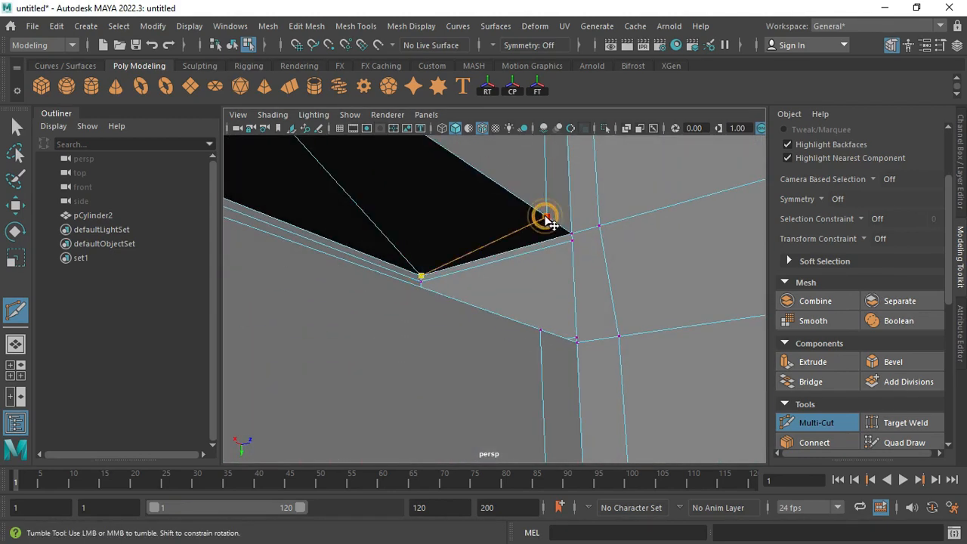
alt+drag(573, 219, 519, 349)
alt+drag(474, 286, 484, 394)
key(3)
key(q)
right_drag(579, 385, 579, 360)
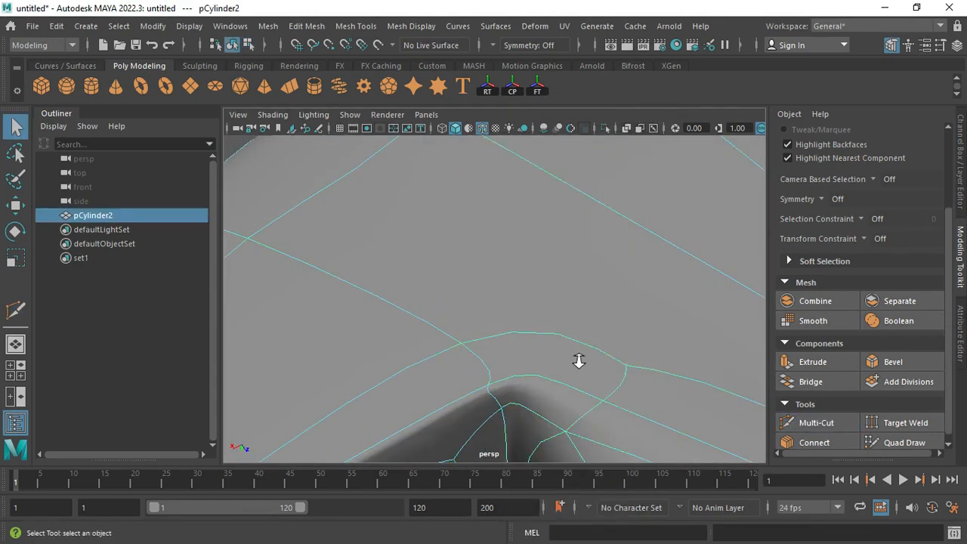
scroll(578, 360, down, 8)
Try splitting an edge ring around the half disc's upper part, and undo the split.
click(439, 249)
alt+drag(438, 257, 530, 312)
click(529, 312)
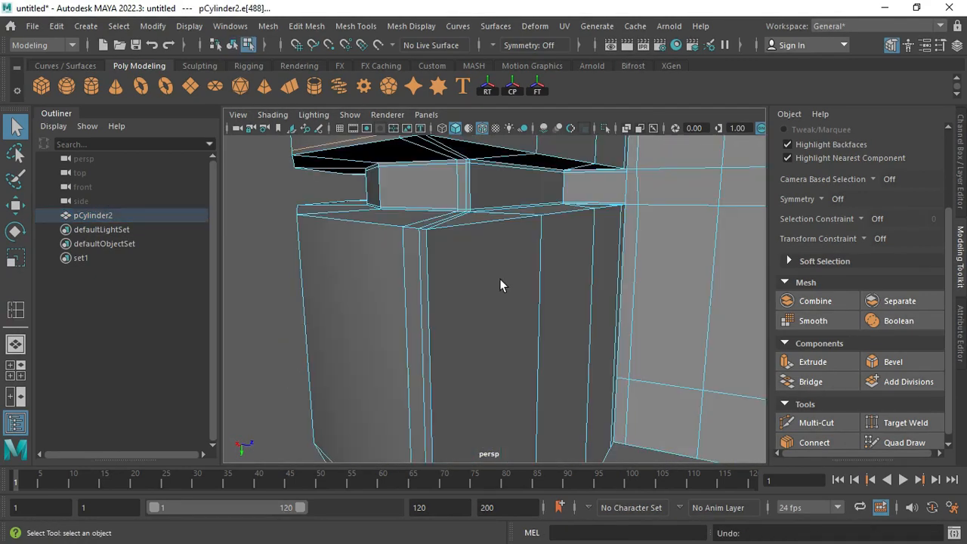
key(ctrl+z)
key(ctrl+z)
key(ctrl+z)
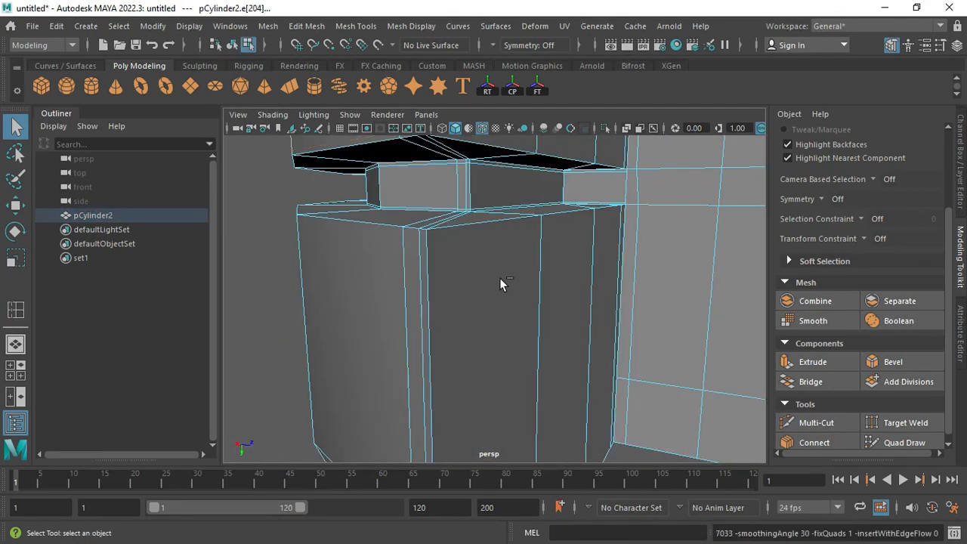
Select a vertical edge on the side wall's upper half and split its edge ring with a horizontal edge.
alt+right_drag(504, 258, 423, 254)
alt+drag(451, 243, 455, 258)
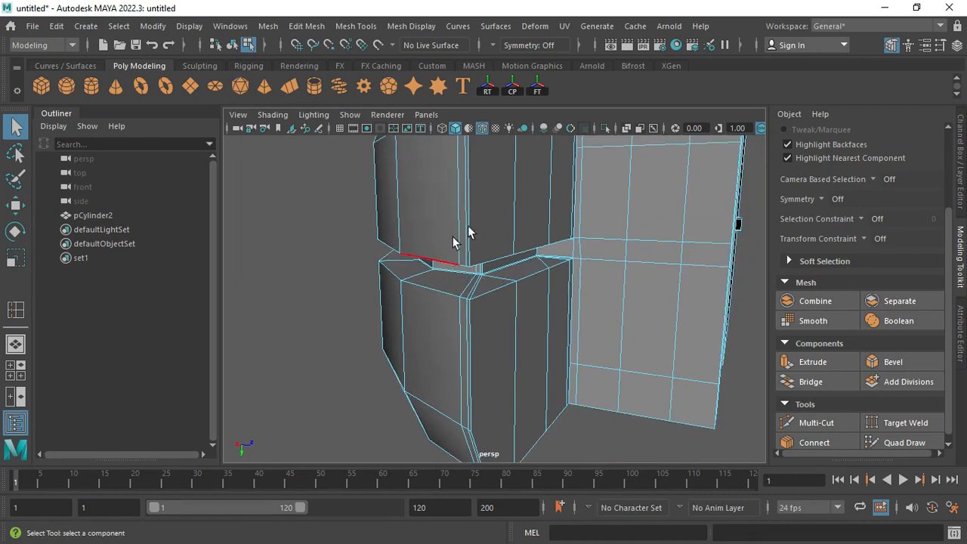
click(516, 202)
ctrl+right_click(517, 205)
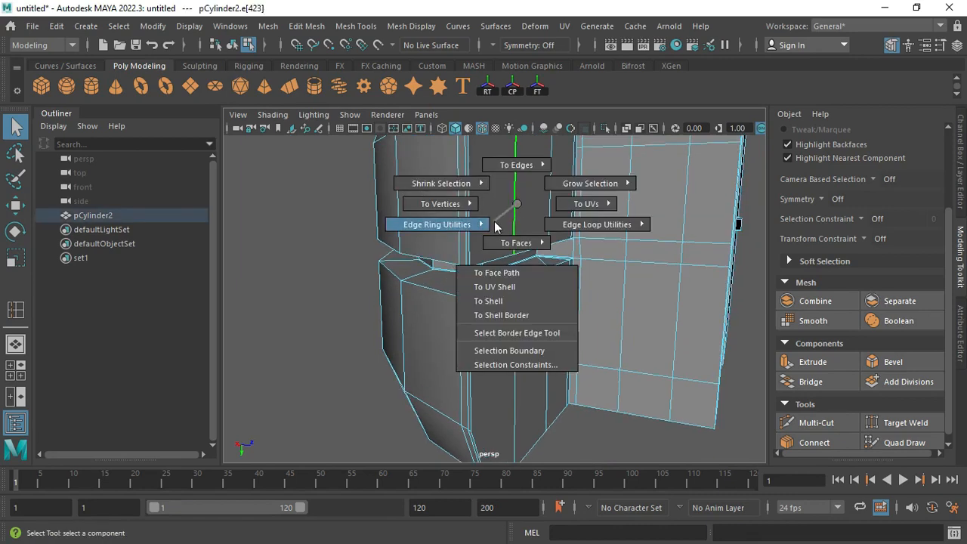
click(481, 225)
click(529, 248)
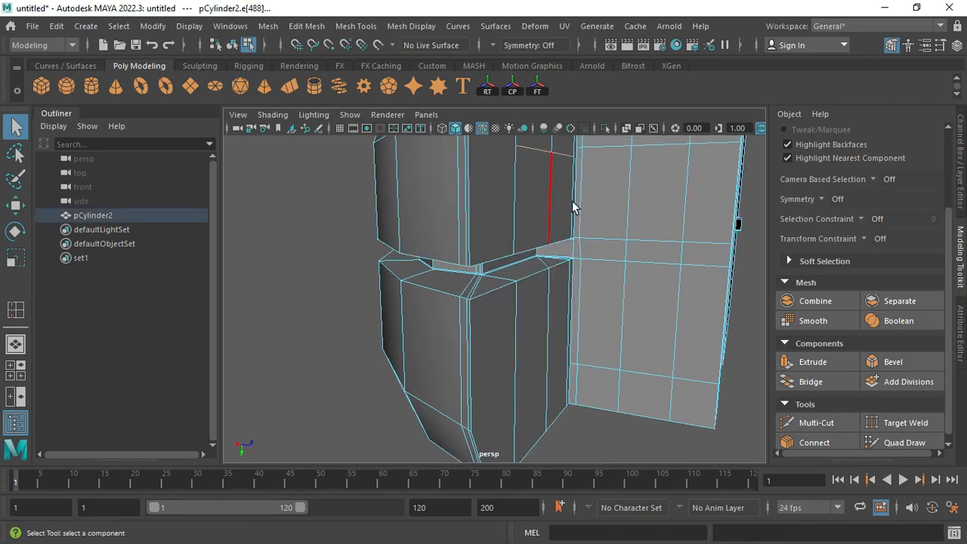
Split the edge ring across the upper half of the adjoining notch wall with a horizontal edge.
click(633, 190)
ctrl+right_click(633, 192)
click(585, 209)
click(642, 230)
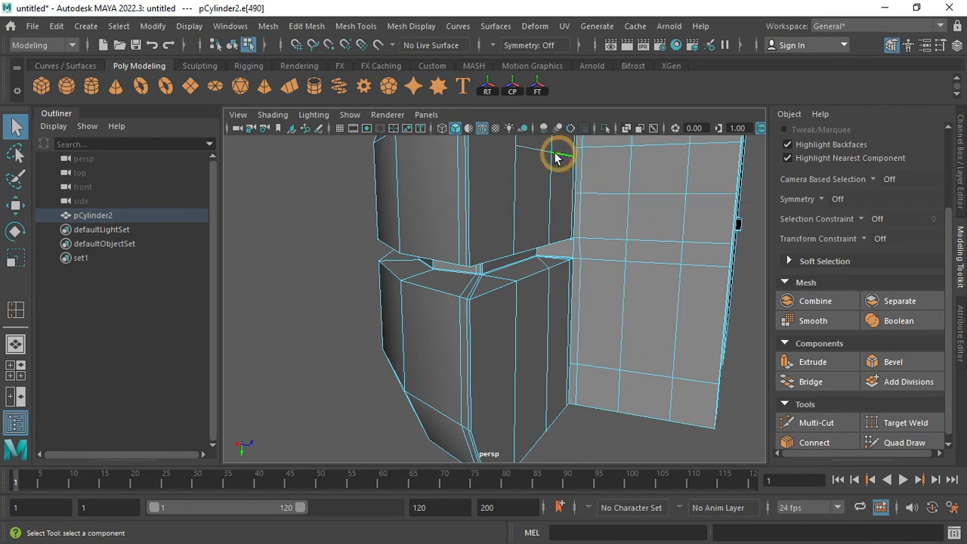
Move the upper side wall's new horizontal edges down toward the groove, level with the adjoining wall's new edge.
alt+drag(609, 195, 463, 204)
key(w)
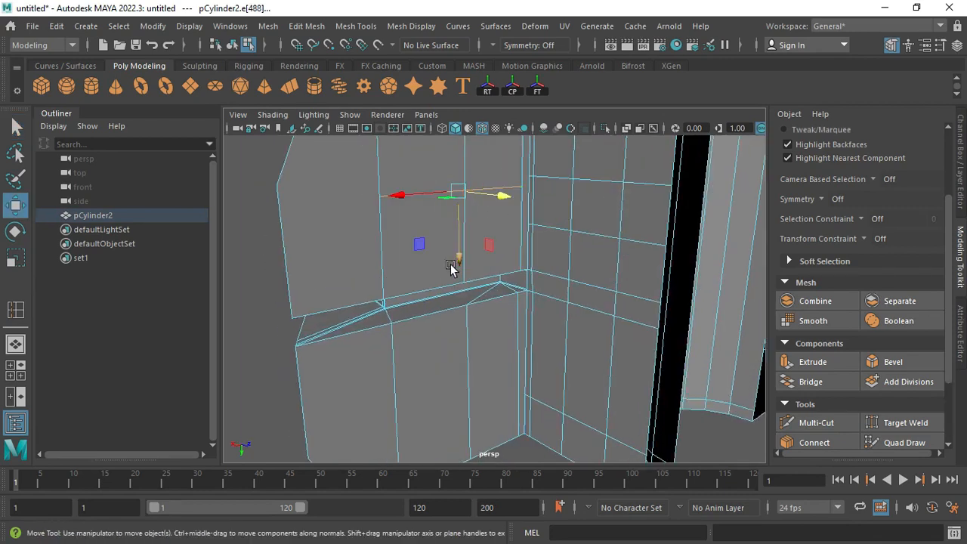
drag(454, 266, 459, 278)
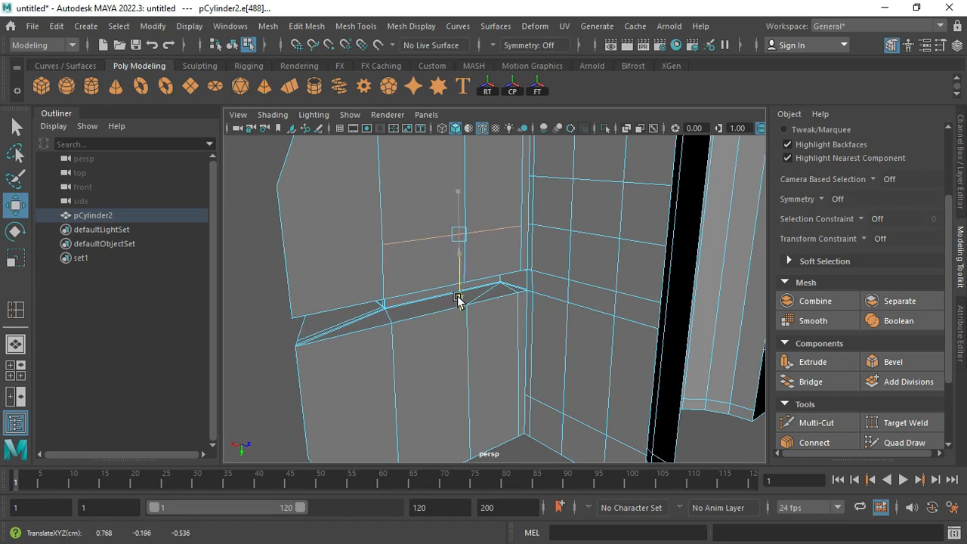
alt+drag(388, 323, 529, 194)
click(450, 282)
key(q)
Split the edge rings across the lower half's side wall and curved outer face, and raise the curved face's new edge slightly.
alt+middle_drag(529, 195, 459, 298)
alt+drag(460, 298, 479, 267)
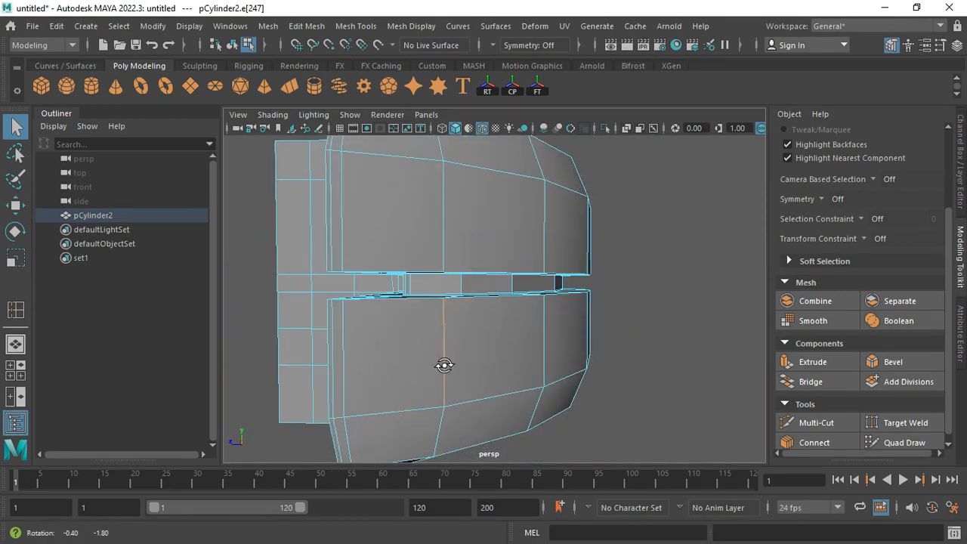
alt+drag(488, 363, 526, 335)
ctrl+right_drag(530, 333, 520, 359)
alt+drag(487, 361, 521, 366)
key(w)
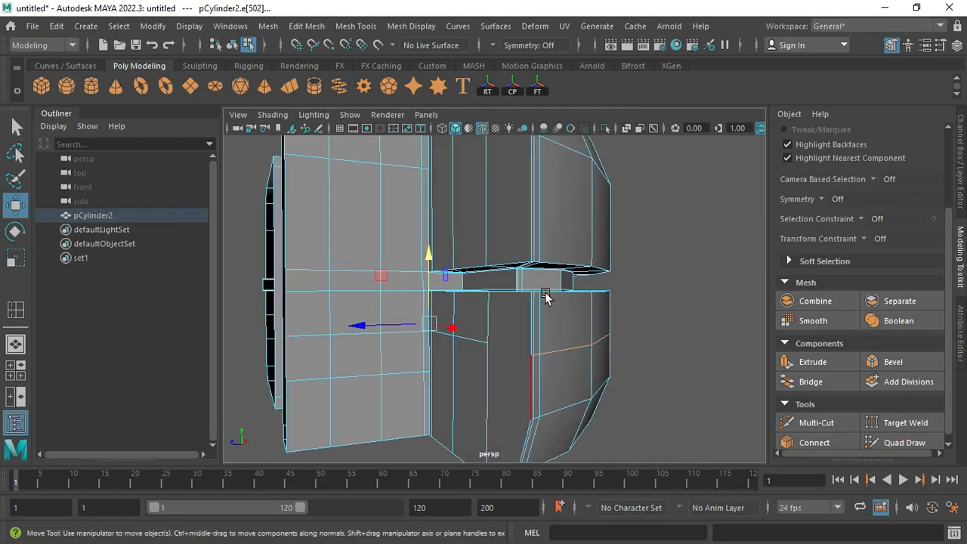
middle_drag(432, 257, 430, 249)
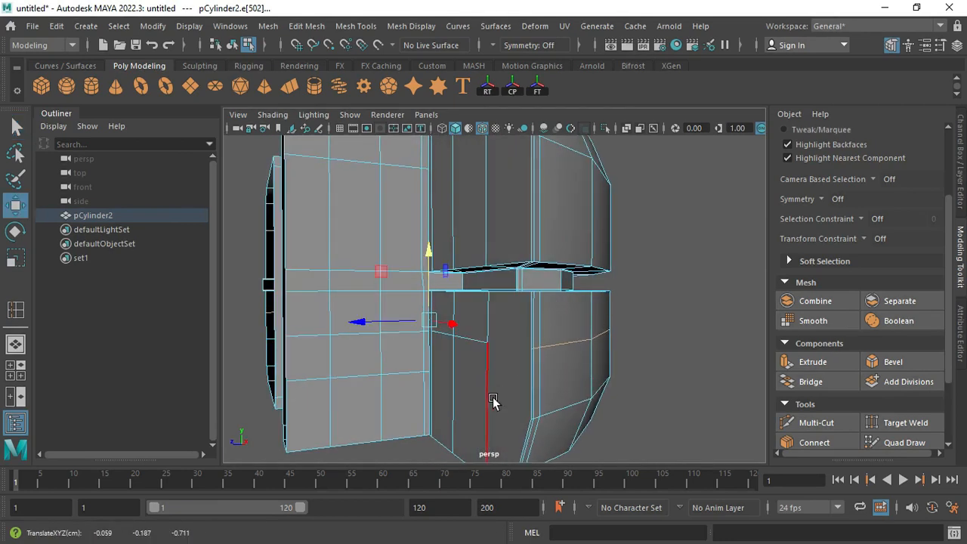
Cut across the narrow strip at the inner corner to join the lower horizontal edges of both notch walls.
scroll(520, 419, up, 3)
alt+drag(519, 418, 521, 378)
alt+middle_drag(522, 378, 516, 359)
alt+drag(514, 358, 491, 355)
click(816, 422)
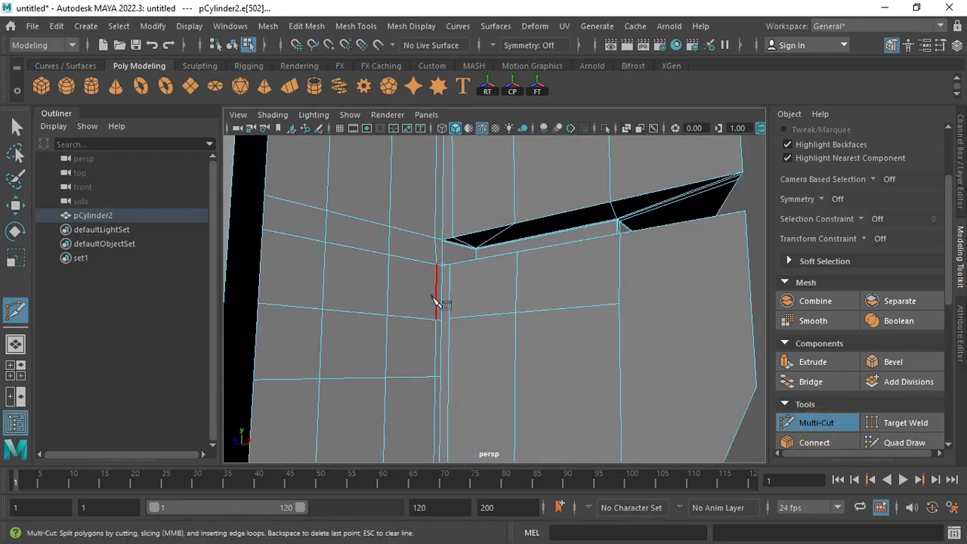
alt+drag(366, 313, 423, 374)
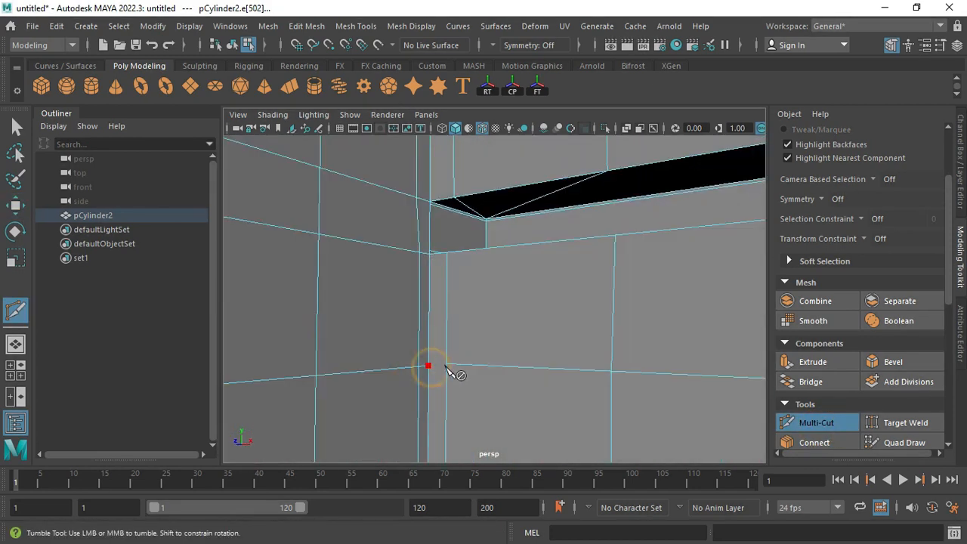
Extend the lower side wall's horizontal edge across the outer panel to meet the curved face's edge at the outer vertical edge.
alt+middle_drag(492, 397, 446, 323)
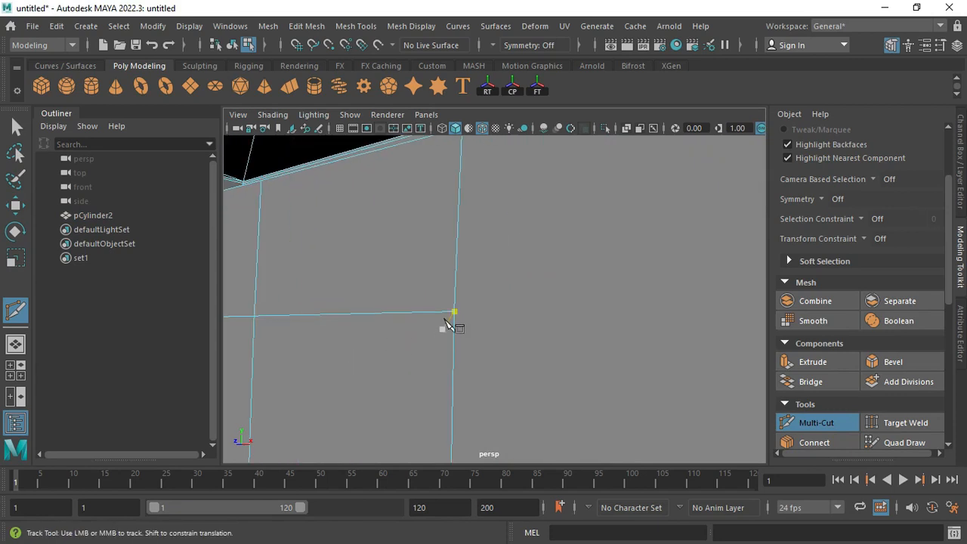
alt+drag(534, 326, 390, 288)
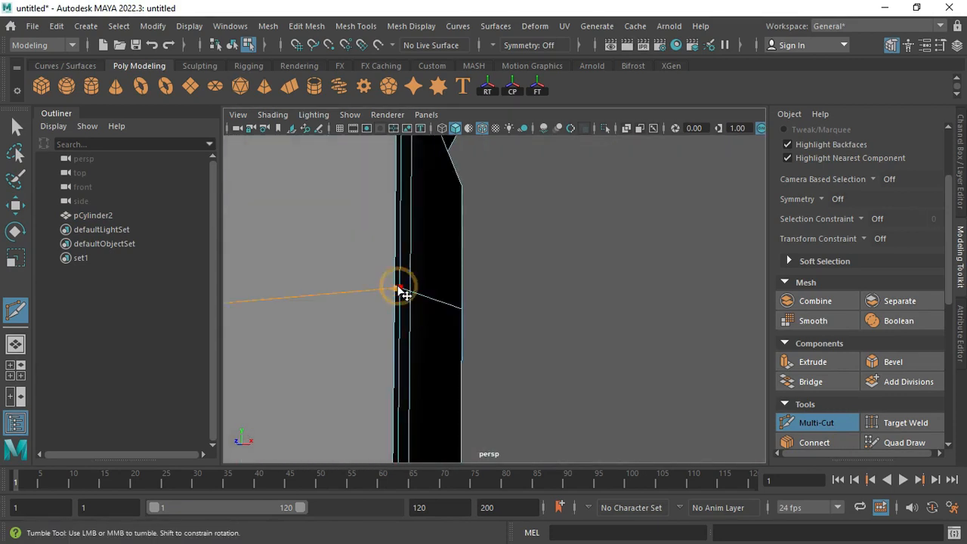
click(398, 288)
alt+right_drag(446, 287, 357, 293)
alt+drag(423, 296, 378, 295)
alt+middle_drag(377, 294, 432, 299)
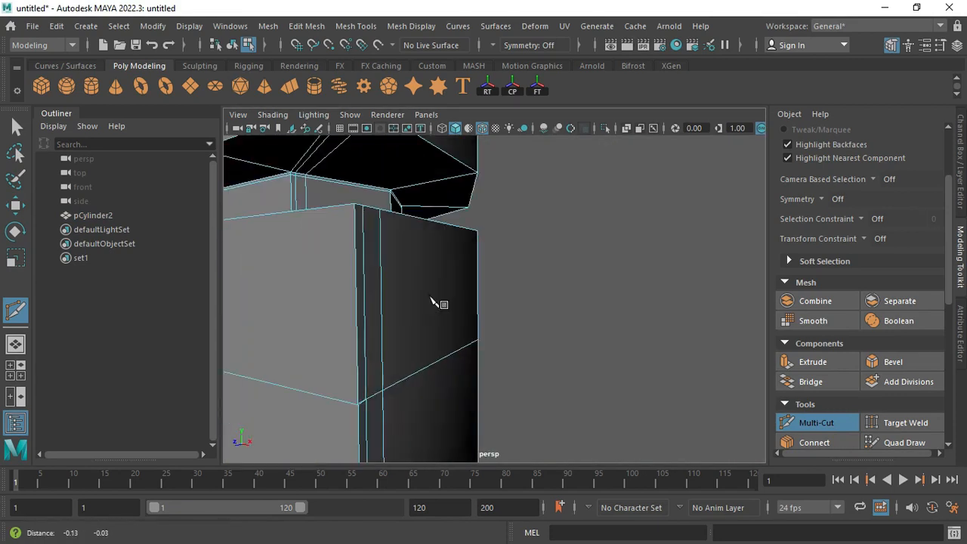
alt+right_drag(355, 321, 415, 324)
alt+middle_drag(393, 340, 421, 322)
alt+middle_drag(380, 387, 389, 316)
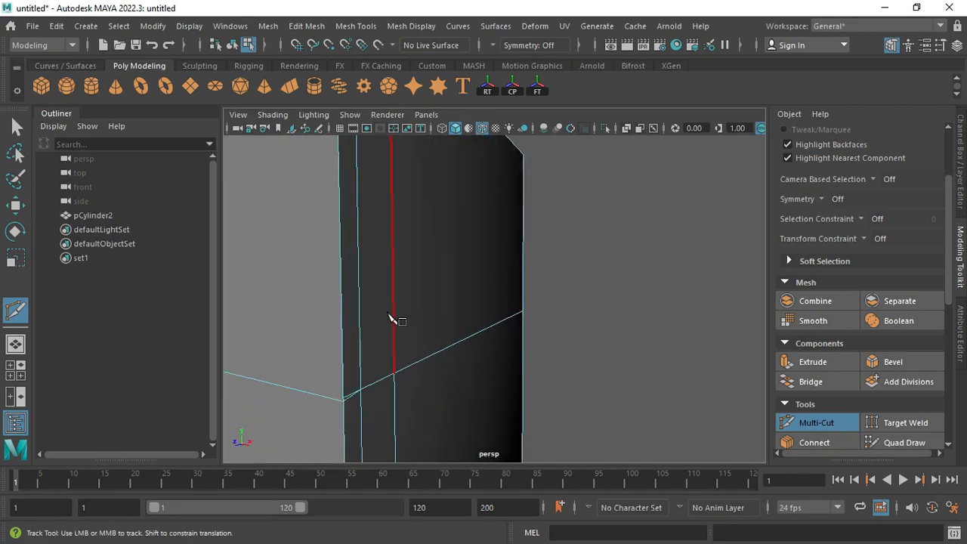
Delete the stray short edge beside the outer vertical edge and merge the two adjacent vertices there with a distance threshold of 1.
key(q)
click(354, 394)
key(ctrl+Delete)
right_drag(344, 408, 272, 132)
click(317, 25)
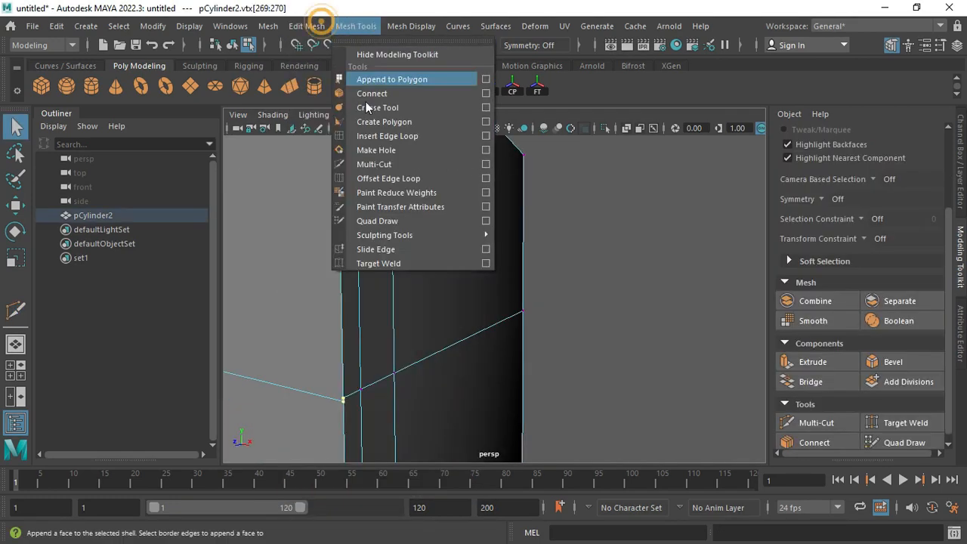
click(330, 178)
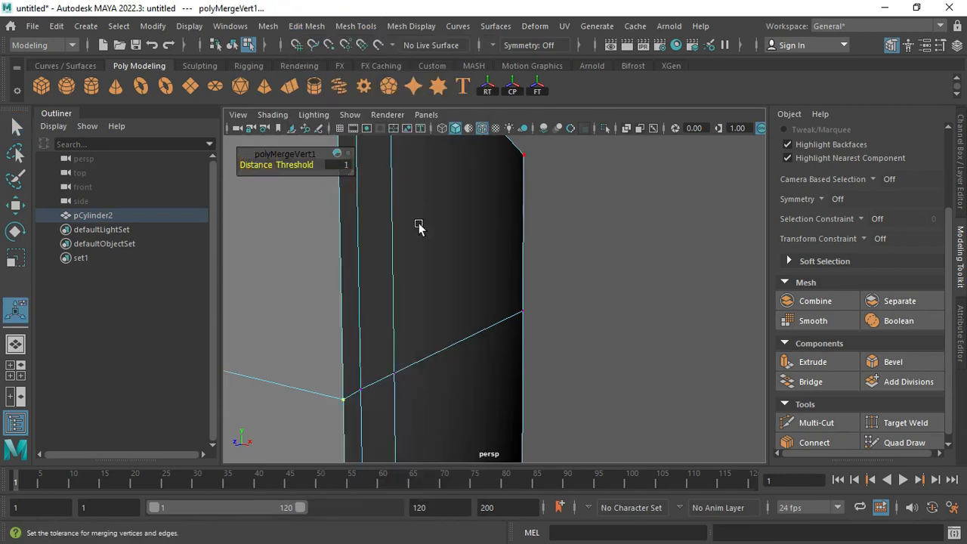
Move the lower half's joined horizontal edge loop up to just below the groove.
right_drag(444, 311, 445, 102)
key(q)
scroll(452, 317, down, 5)
click(469, 323)
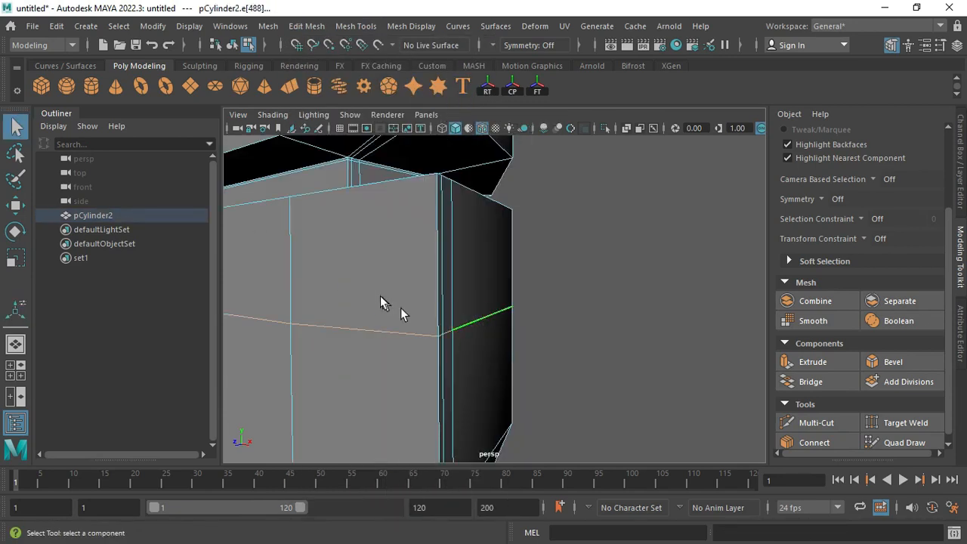
scroll(484, 282, down, 5)
alt+drag(464, 285, 494, 288)
alt+right_drag(495, 287, 408, 303)
alt+drag(425, 312, 404, 314)
key(w)
drag(310, 241, 304, 208)
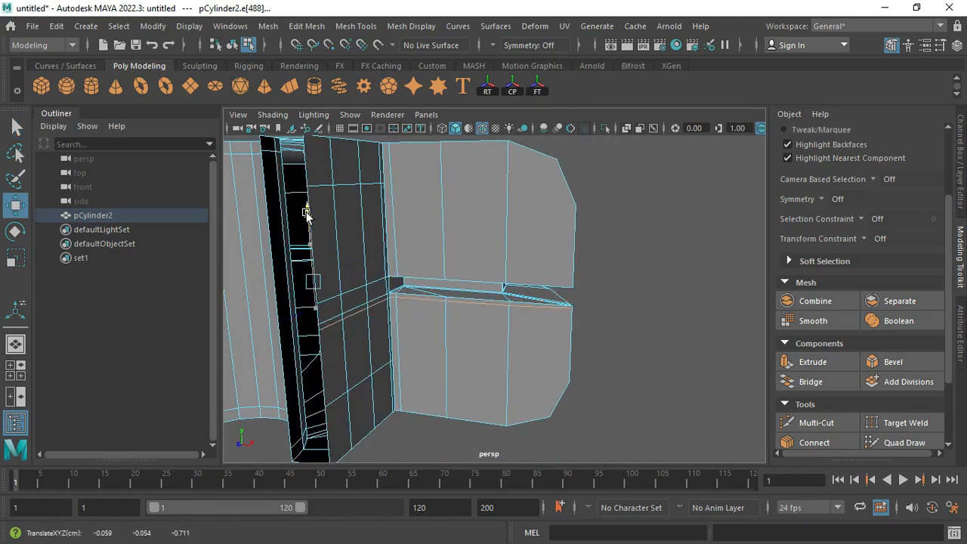
Split the edge rings across the upper half's side wall and adjoining inner wall, and raise the inner wall's new edge.
click(523, 222)
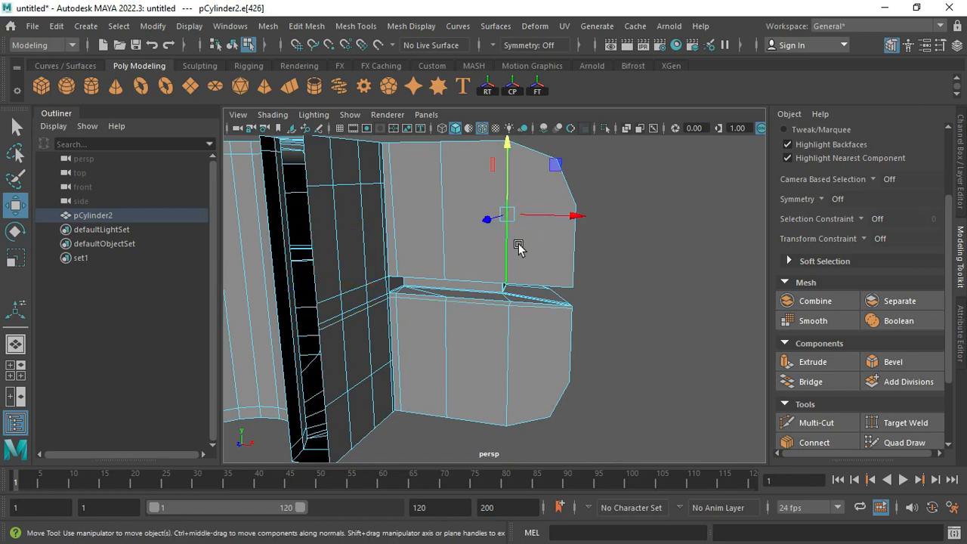
ctrl+right_drag(519, 244, 423, 251)
click(344, 230)
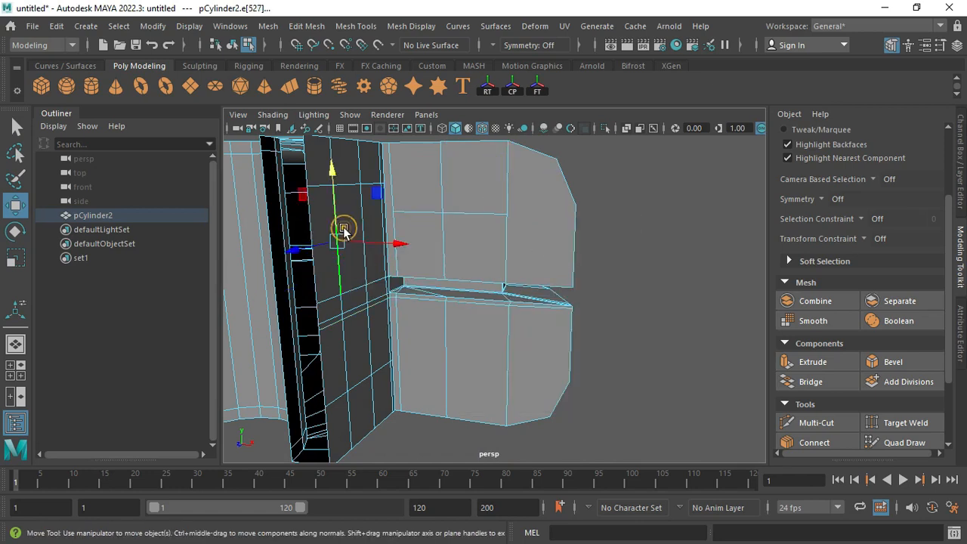
ctrl+right_drag(344, 230, 350, 269)
scroll(365, 277, up, 1)
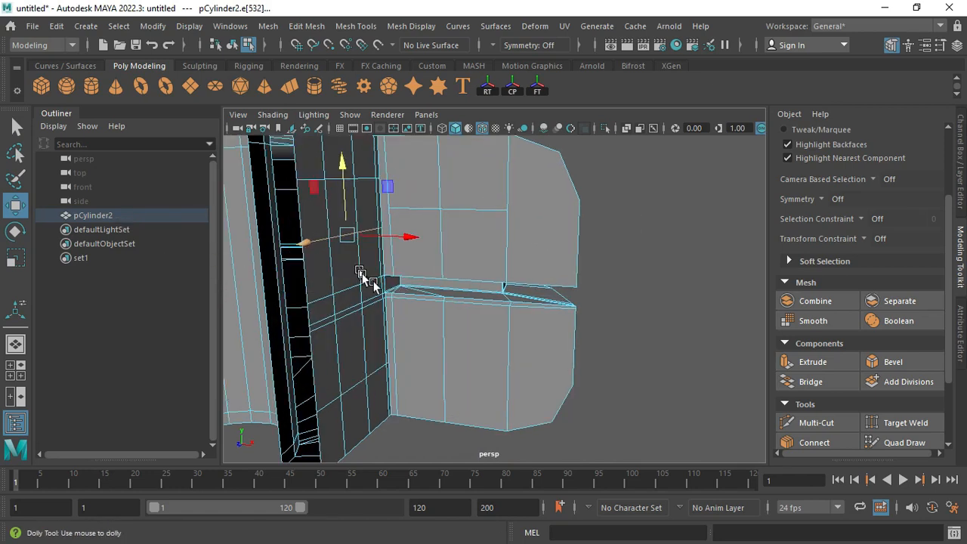
scroll(363, 275, up, 4)
drag(334, 220, 332, 198)
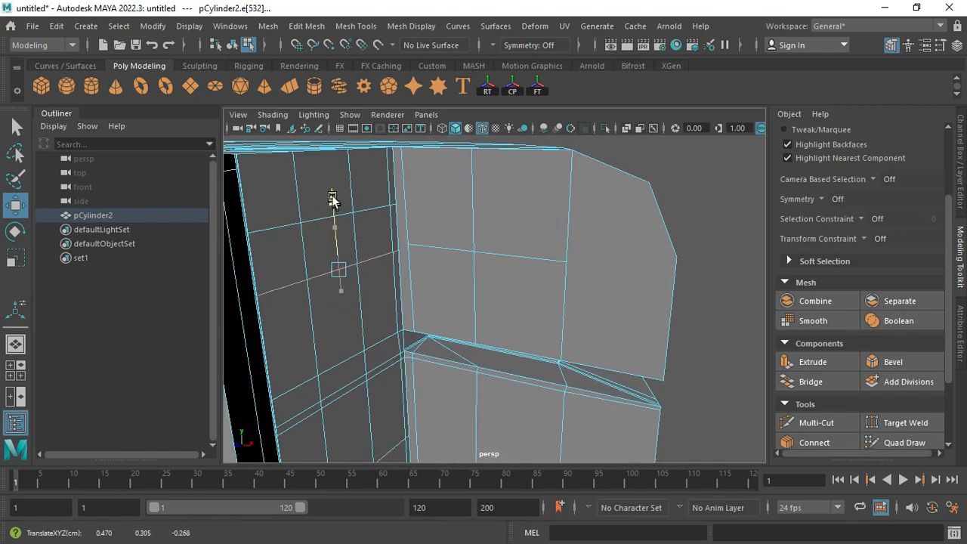
Split the edge ring across the upper half's curved outer face and raise the new horizontal edge.
alt+drag(605, 296, 484, 277)
key(q)
click(426, 248)
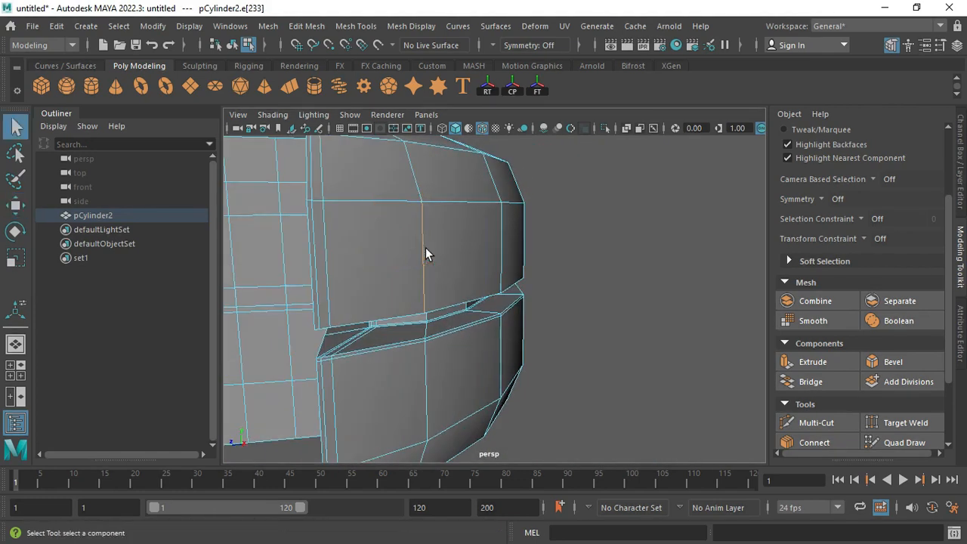
ctrl+right_drag(427, 249, 428, 287)
alt+drag(428, 287, 474, 286)
key(w)
drag(337, 180, 332, 151)
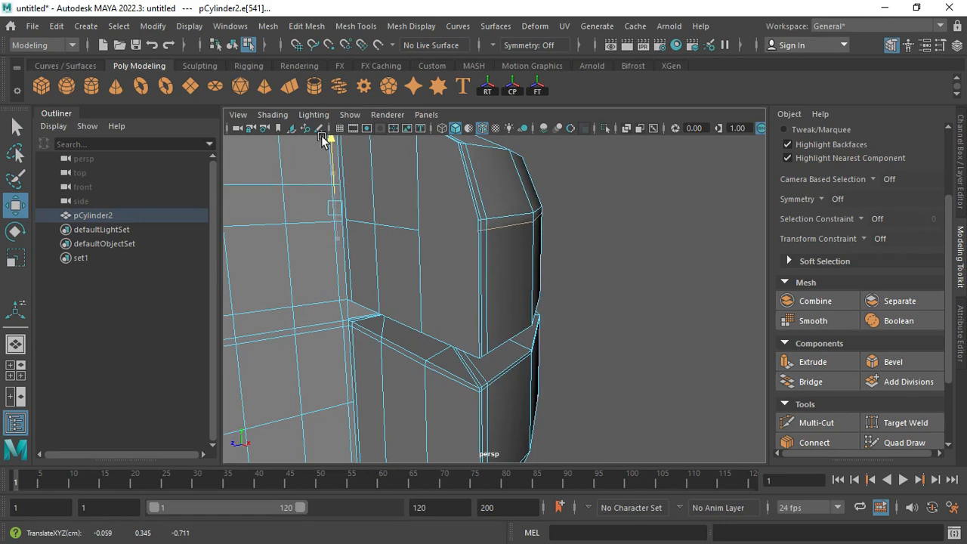
Cut across the inner corner strip and outer panel to join the upper horizontal edges of both notch walls and the curved face.
alt+drag(436, 292, 469, 290)
click(816, 423)
scroll(434, 268, up, 5)
alt+middle_drag(317, 196, 443, 290)
right_click(397, 246)
alt+drag(484, 307, 453, 310)
click(478, 269)
alt+drag(619, 272, 521, 274)
alt+middle_drag(522, 273, 487, 259)
alt+drag(488, 259, 423, 265)
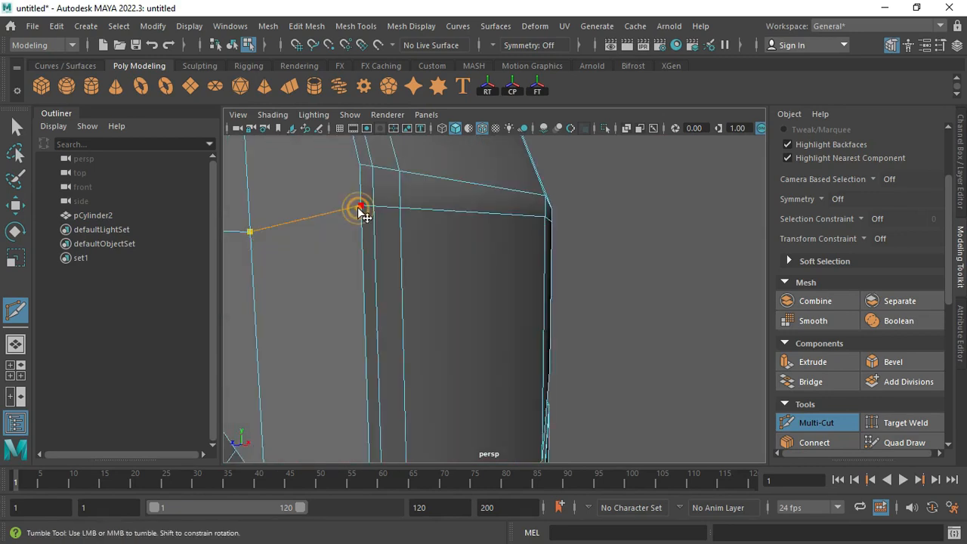
click(360, 205)
Flatten the joined upper edge loop vertically, adjust its height above the groove, and return to object selection.
key(q)
double_click(340, 209)
scroll(340, 209, down, 5)
alt+drag(382, 241, 411, 248)
key(r)
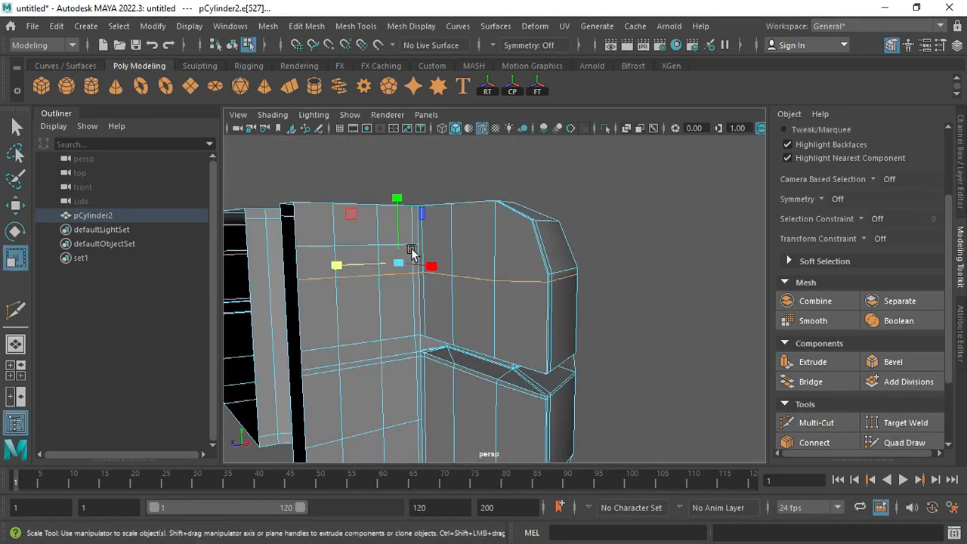
drag(397, 198, 416, 326)
key(w)
drag(400, 190, 589, 295)
key(3)
key(q)
right_drag(597, 291, 646, 249)
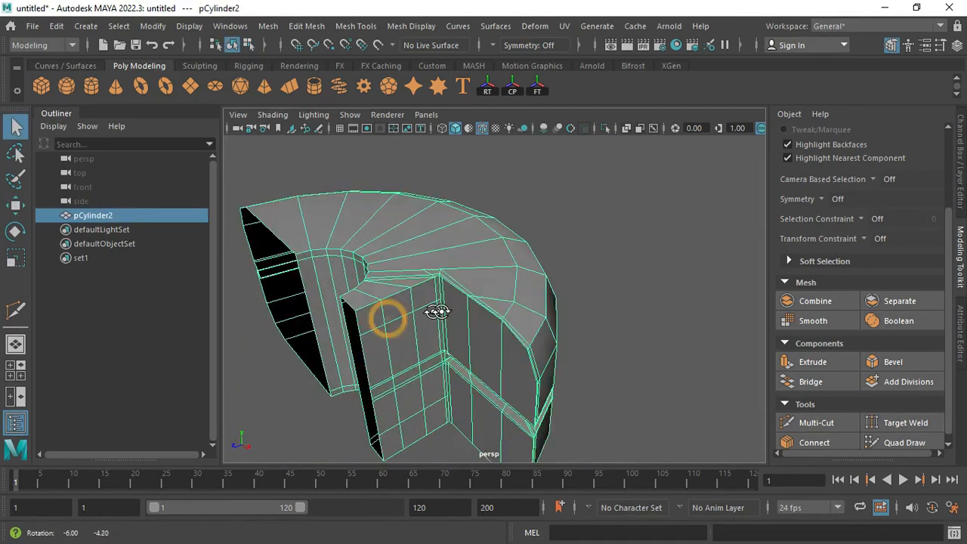
Create one instanced duplicate of the half disc with a Z scale of -1 and move it along Z beside the original.
click(56, 26)
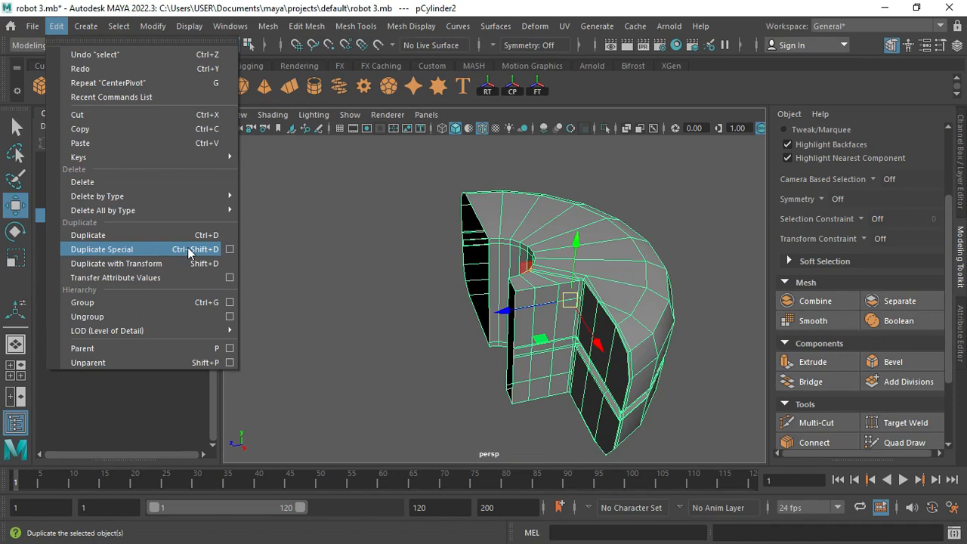
click(229, 249)
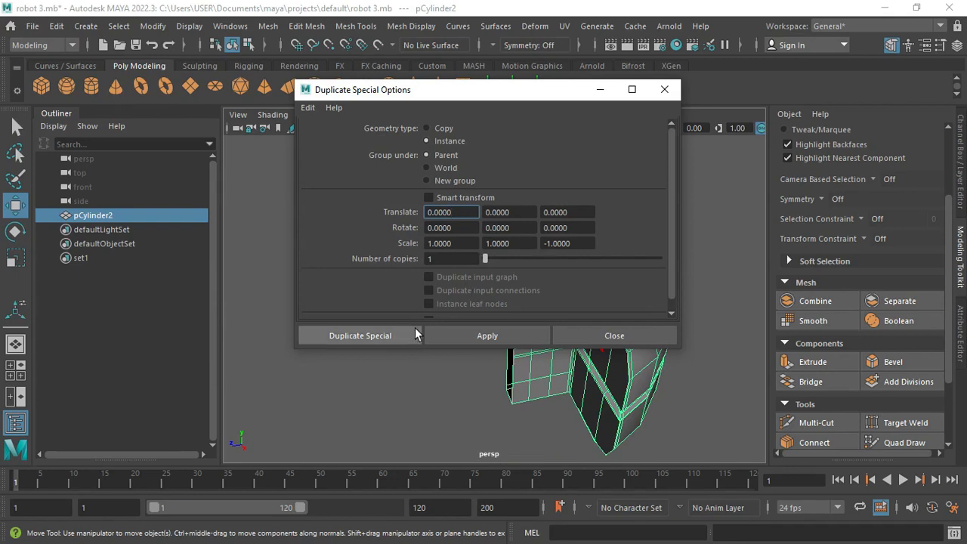
click(363, 336)
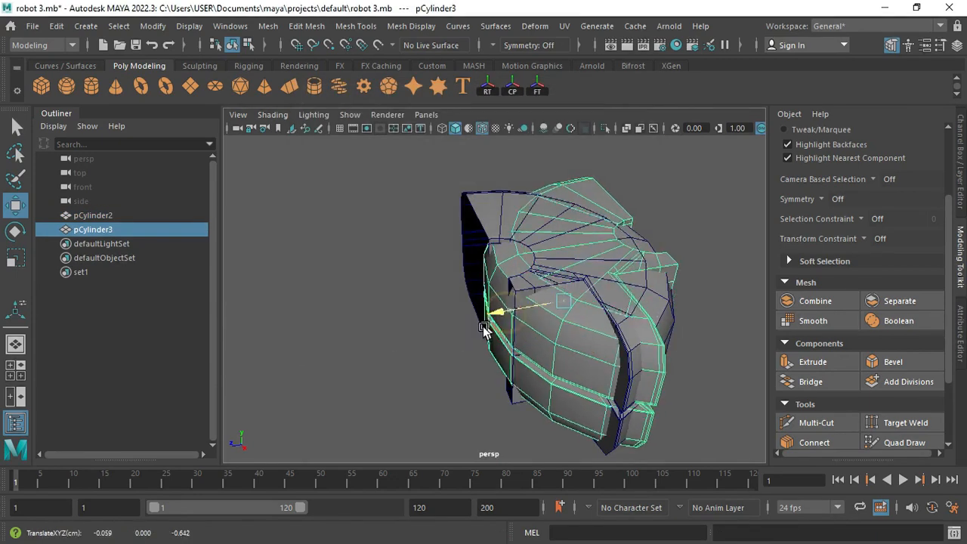
drag(484, 328, 348, 371)
scroll(477, 268, up, 3)
alt+drag(478, 268, 453, 313)
drag(302, 365, 294, 365)
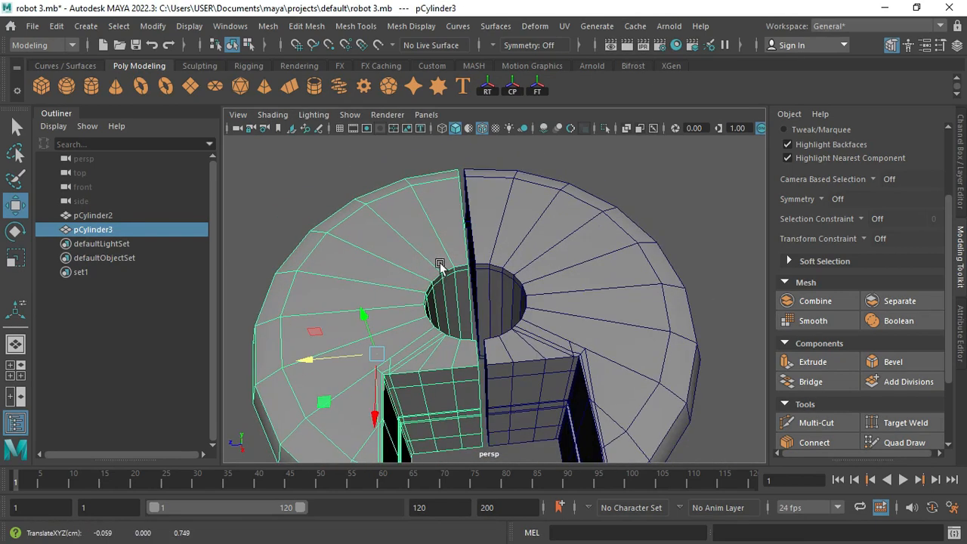
Snap the mirrored half's pivot to its seam vertex at the central hole and align the half against the original along Z.
key(d)
key(v)
drag(377, 356, 458, 262)
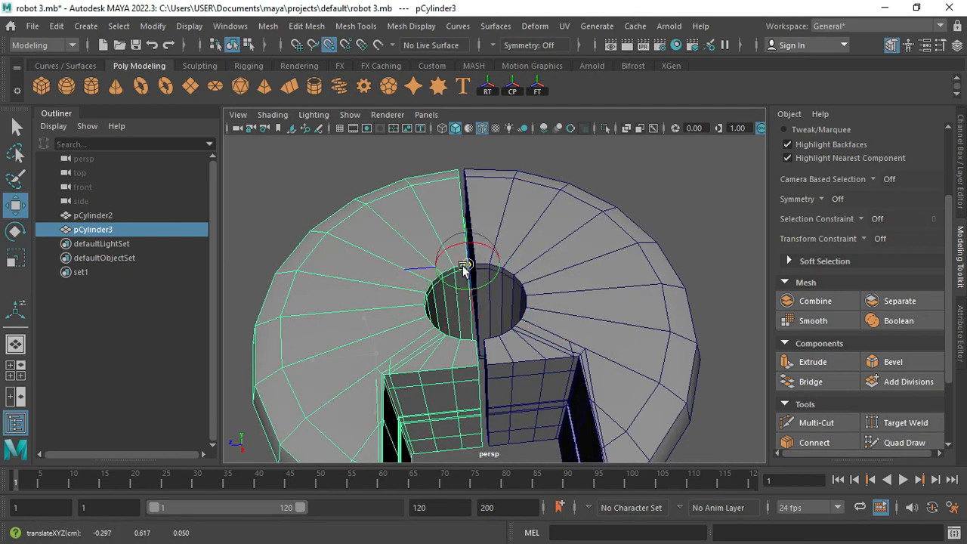
scroll(352, 326, up, 4)
alt+middle_drag(345, 244, 352, 268)
right_drag(352, 270, 406, 271)
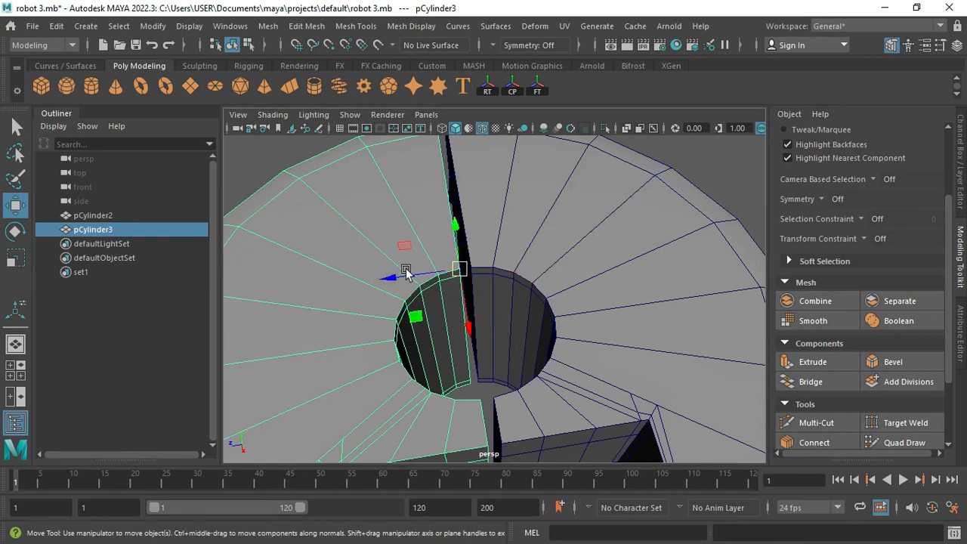
alt+drag(406, 272, 552, 293)
drag(428, 292, 428, 279)
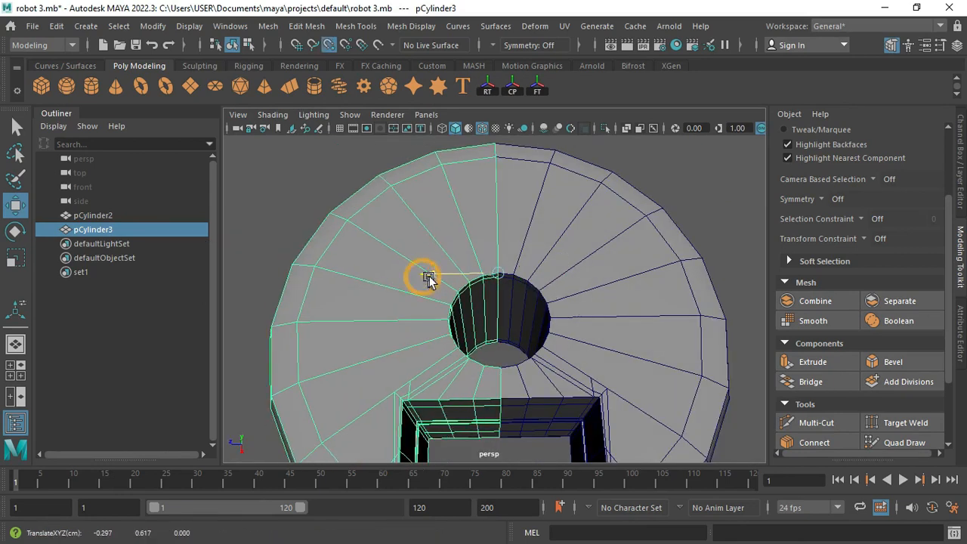
alt+drag(568, 332, 562, 282)
scroll(501, 318, up, 3)
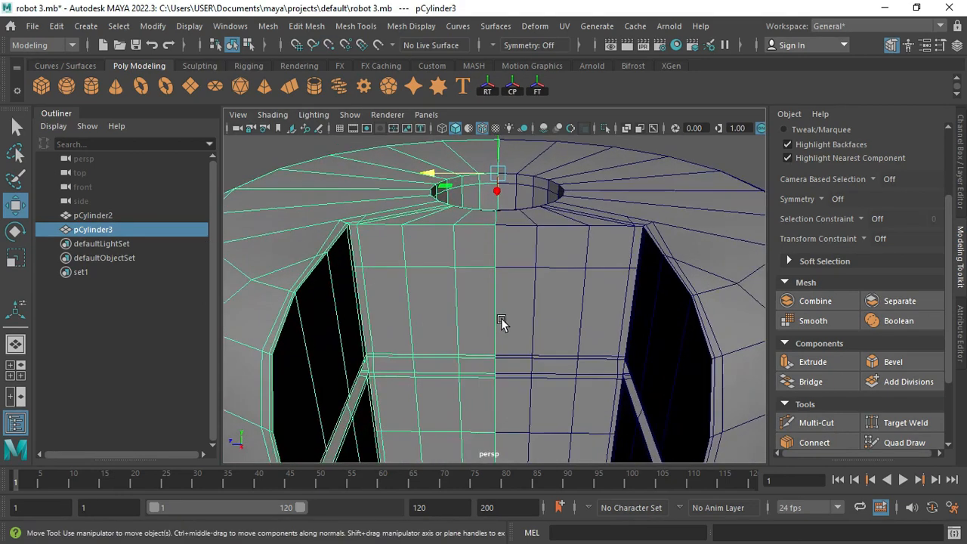
Combine the original and mirrored halves into one mesh.
key(q)
shift+click(523, 256)
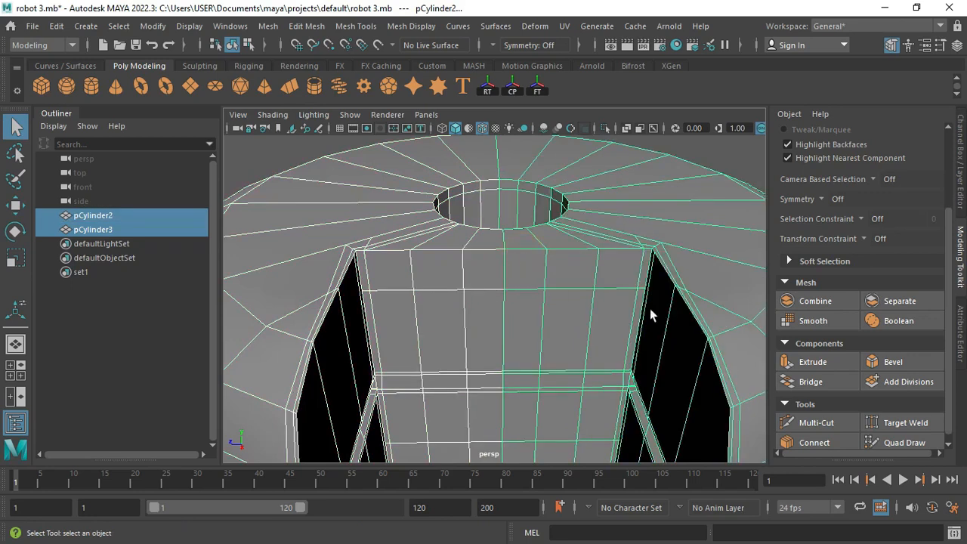
click(786, 301)
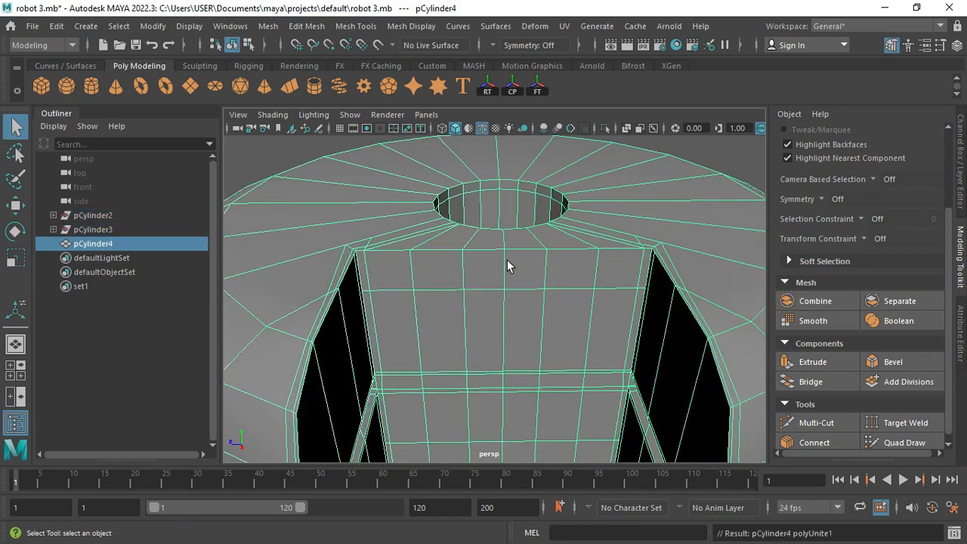
Select all vertices along the centre seam on both sides of the hole and merge them with a distance threshold of 0.01.
right_drag(507, 140, 446, 139)
key(space)
key(space)
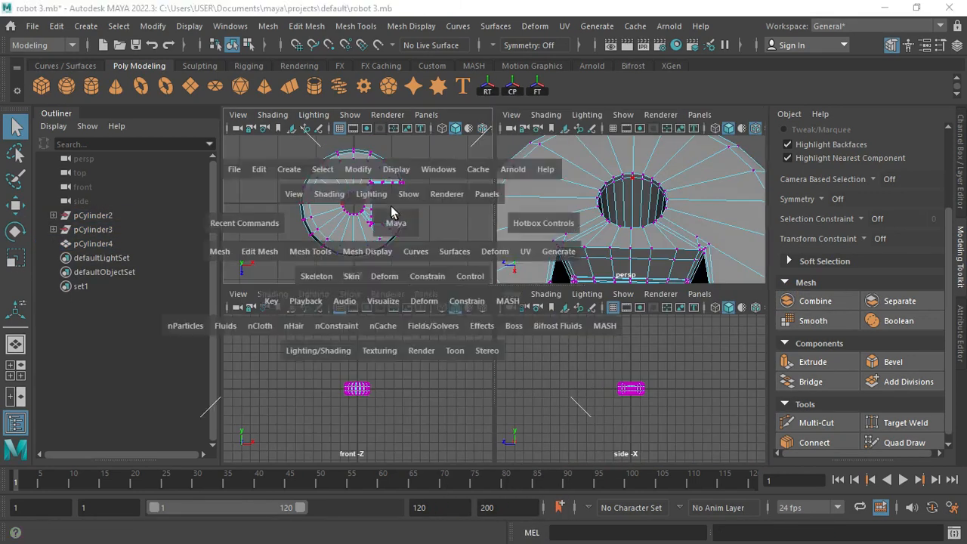
scroll(332, 302, up, 3)
drag(266, 262, 450, 281)
scroll(464, 276, up, 2)
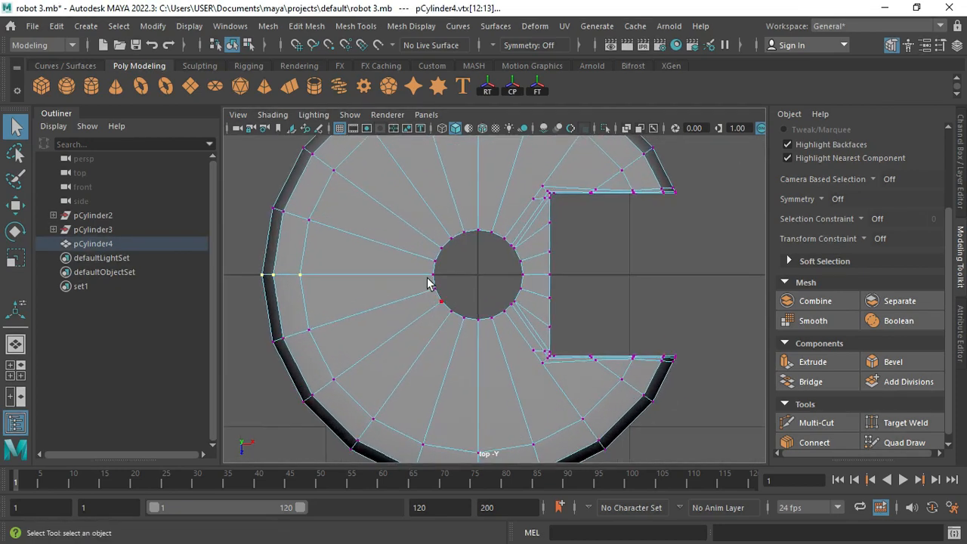
shift+drag(516, 267, 539, 231)
key(space)
key(space)
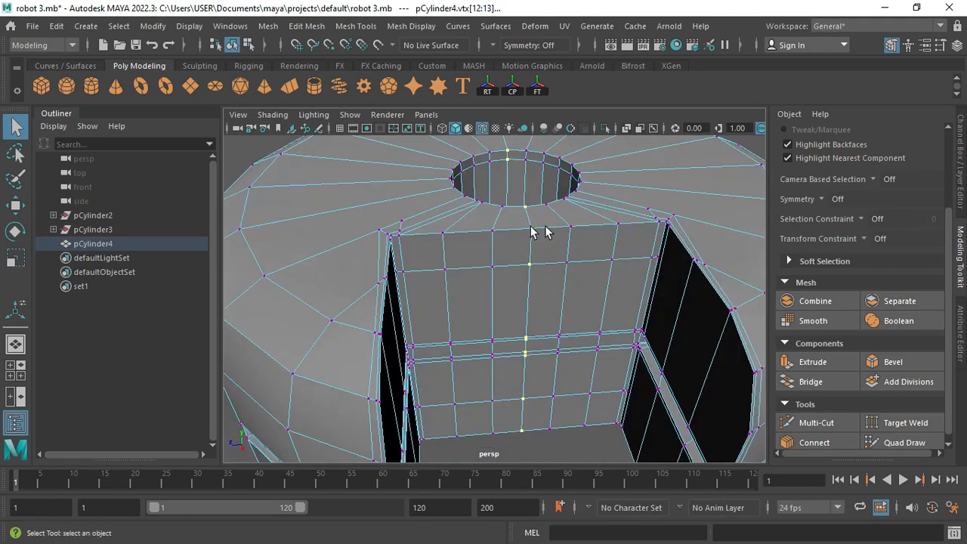
click(307, 28)
click(317, 179)
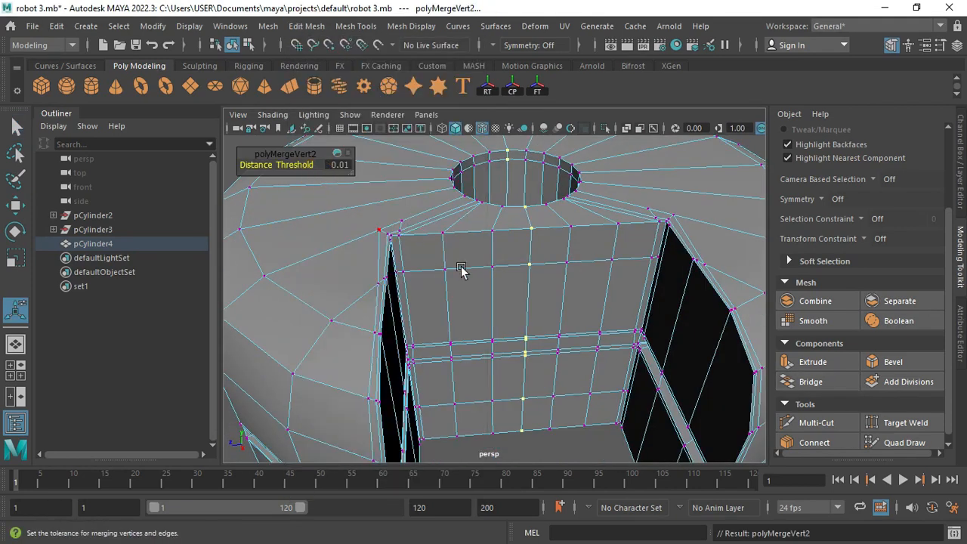
Preview the combined disc smoothed with the shaded wireframe hidden, and examine the surface around the hole and notch.
key(3)
key(q)
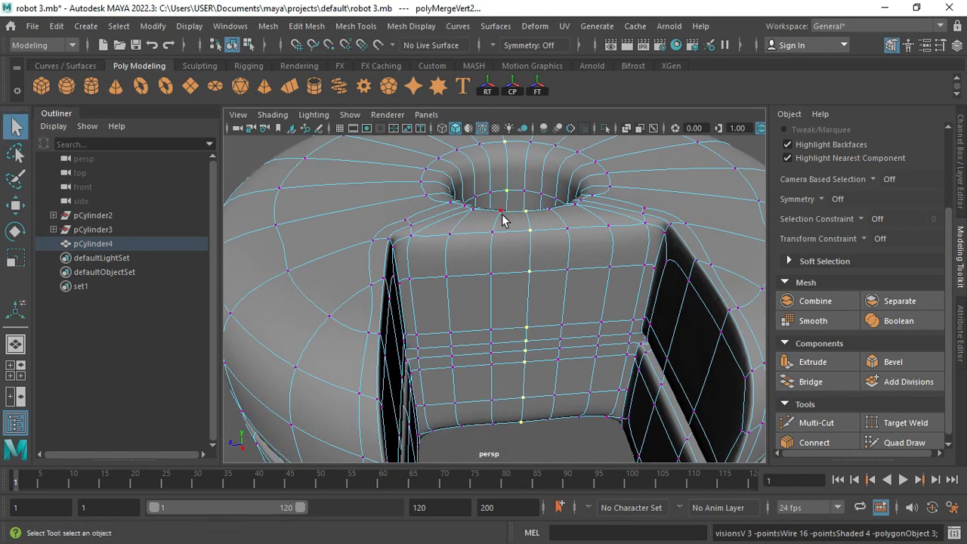
right_drag(503, 218, 562, 121)
click(533, 426)
mouse_move(525, 397)
alt+mouse_down()
mouse_move(569, 425)
mouse_move(595, 405)
alt+mouse_up()
scroll(569, 281, down, 5)
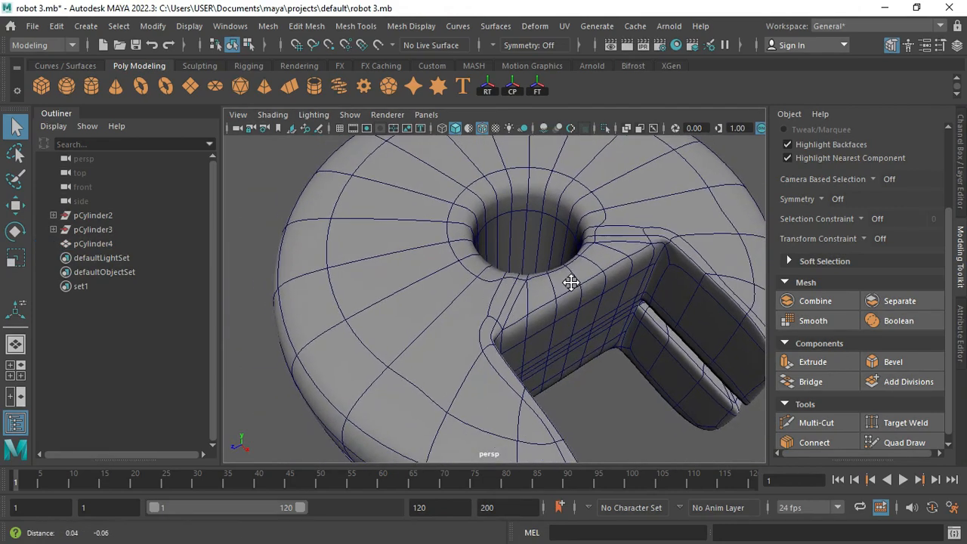
mouse_move(455, 280)
alt+mouse_down()
mouse_move(378, 249)
mouse_move(423, 277)
alt+mouse_up()
click(484, 128)
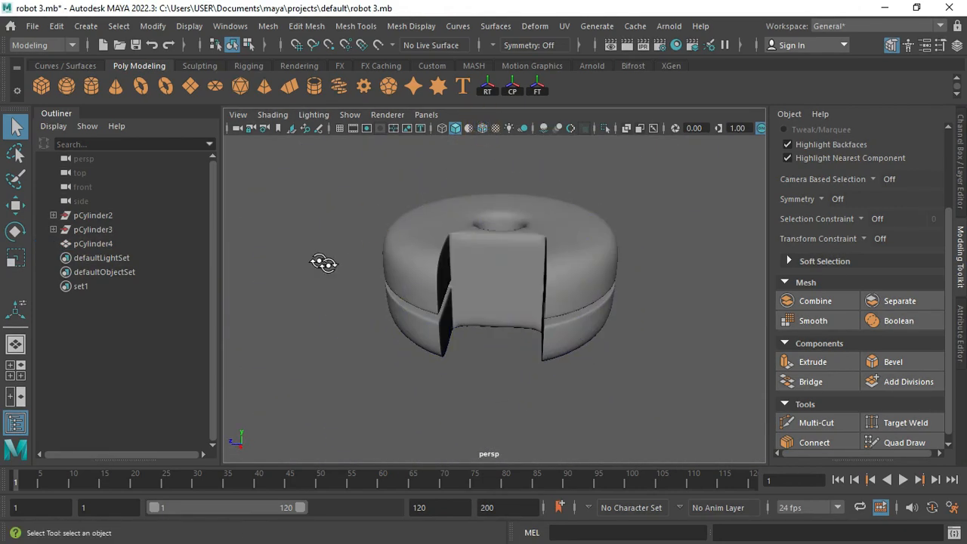
mouse_move(325, 264)
alt+mouse_down()
mouse_move(483, 276)
mouse_move(309, 250)
alt+mouse_up()
scroll(416, 233, up, 5)
click(416, 233)
scroll(411, 285, down, 3)
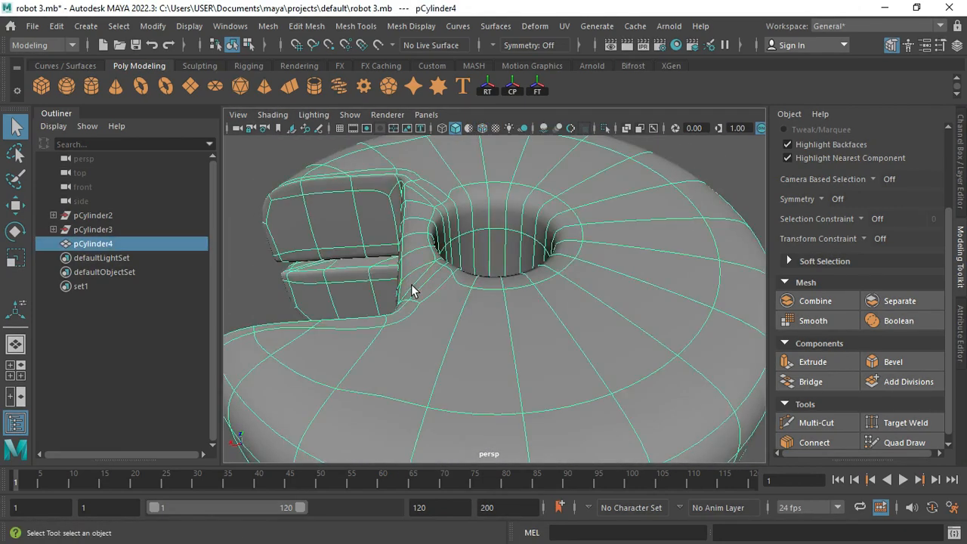
Cut a supporting edge across the top face alongside the notch's inner wall, from one notch corner to the other.
scroll(415, 345, up, 4)
alt+drag(415, 346, 428, 216)
key(1)
click(815, 423)
alt+middle_drag(559, 437, 539, 361)
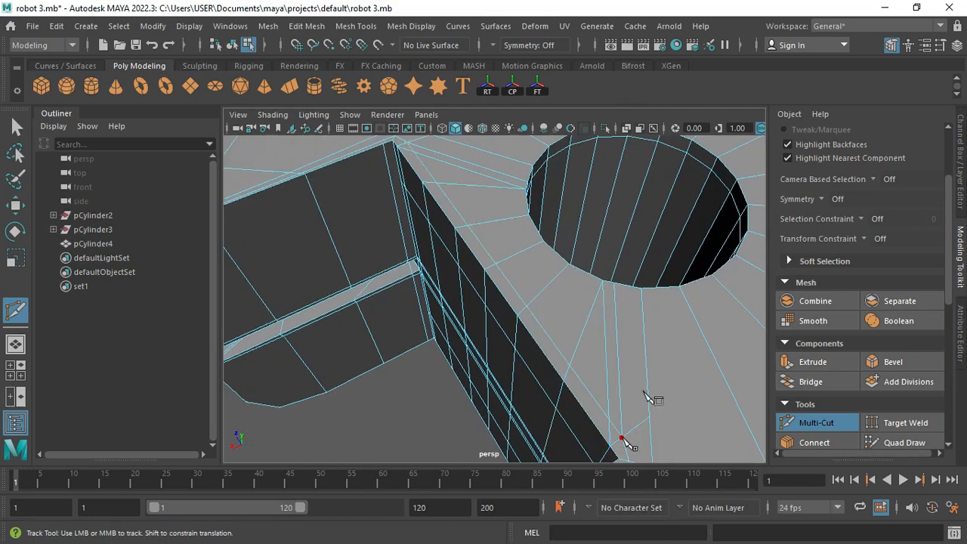
click(152, 45)
alt+drag(474, 369, 565, 212)
alt+middle_drag(566, 211, 529, 198)
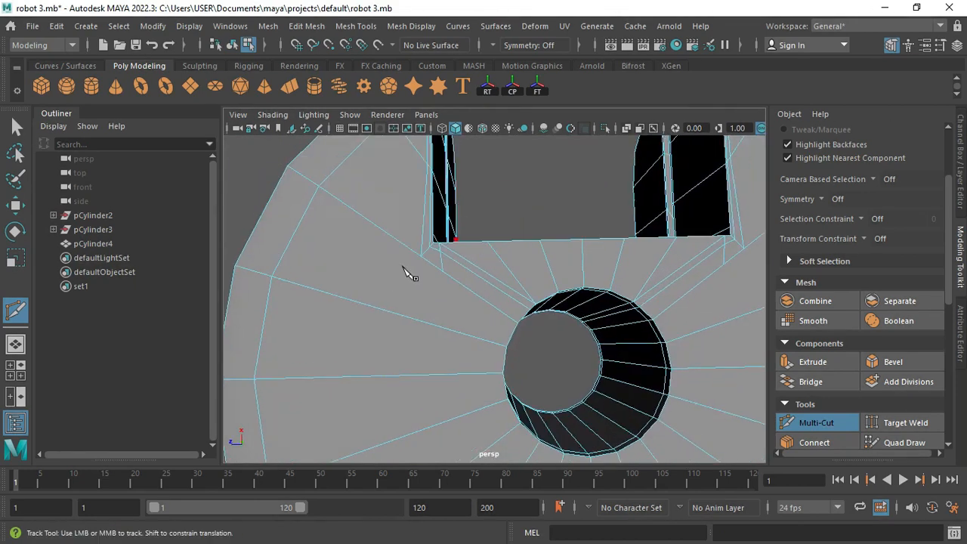
scroll(429, 263, up, 2)
alt+middle_drag(431, 265, 426, 271)
click(405, 233)
alt+drag(402, 246, 340, 257)
alt+middle_drag(340, 257, 287, 282)
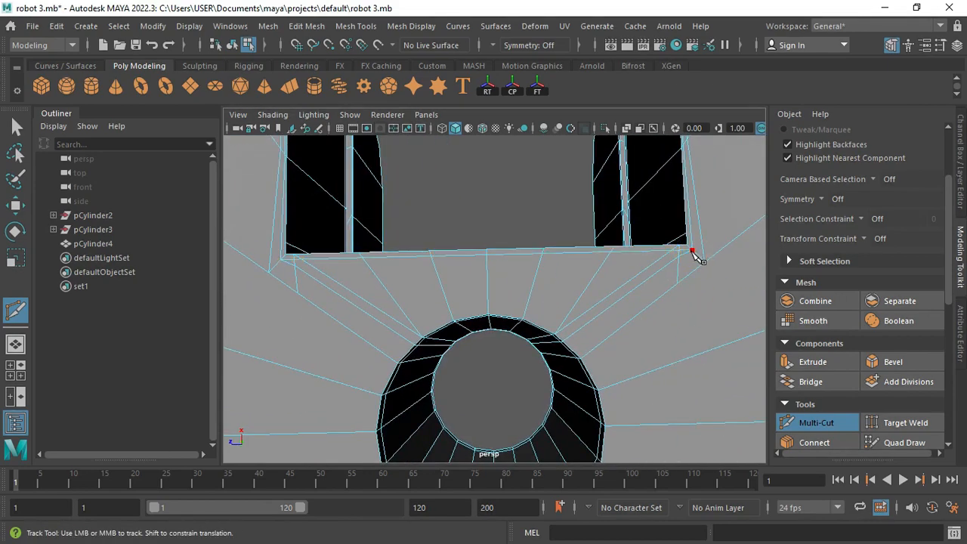
Preview the disc smoothed again and examine the sharpness of the notch's top edge and corners.
key(3)
alt+drag(618, 261, 448, 265)
scroll(447, 264, down, 2)
key(q)
right_drag(449, 264, 519, 119)
click(568, 362)
alt+right_drag(569, 362, 498, 348)
alt+drag(499, 347, 340, 370)
alt+middle_drag(340, 370, 483, 317)
alt+drag(484, 318, 529, 264)
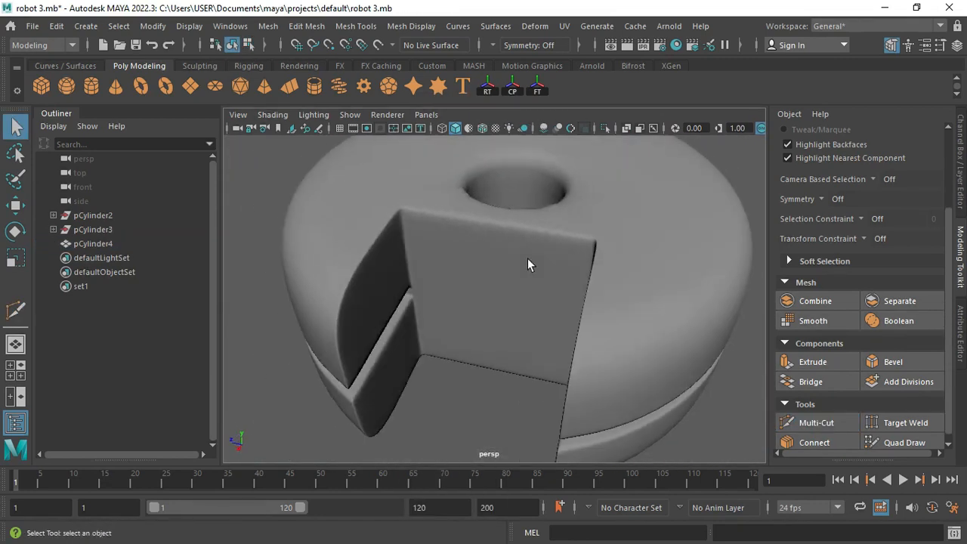
Cut a supporting edge across the top face around the notch-facing side of the central hole, connecting both ends of the existing rim loop.
alt+middle_drag(529, 265, 500, 321)
scroll(476, 261, up, 3)
click(476, 257)
key(1)
alt+drag(476, 256, 434, 285)
alt+middle_drag(489, 300, 489, 329)
key(ctrl+shift+x)
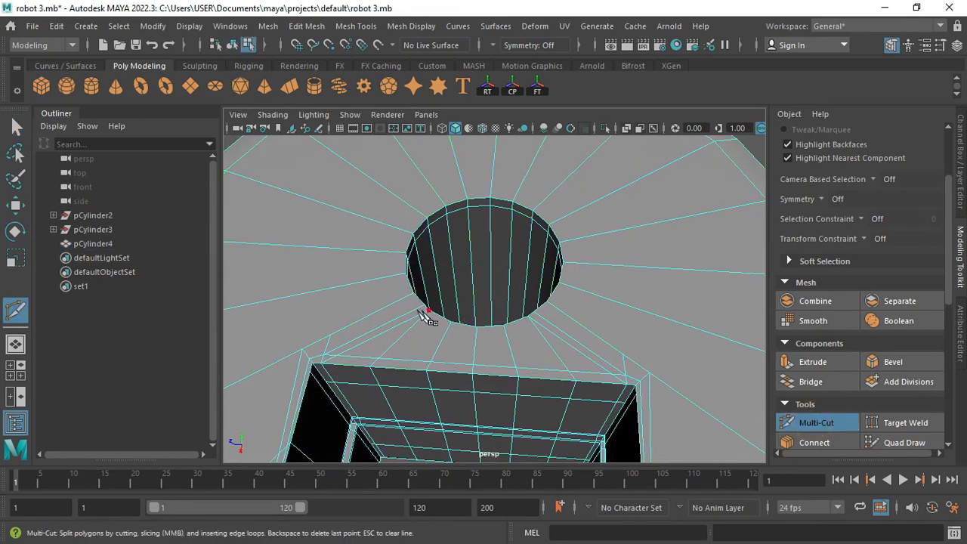
alt+middle_drag(400, 278, 415, 314)
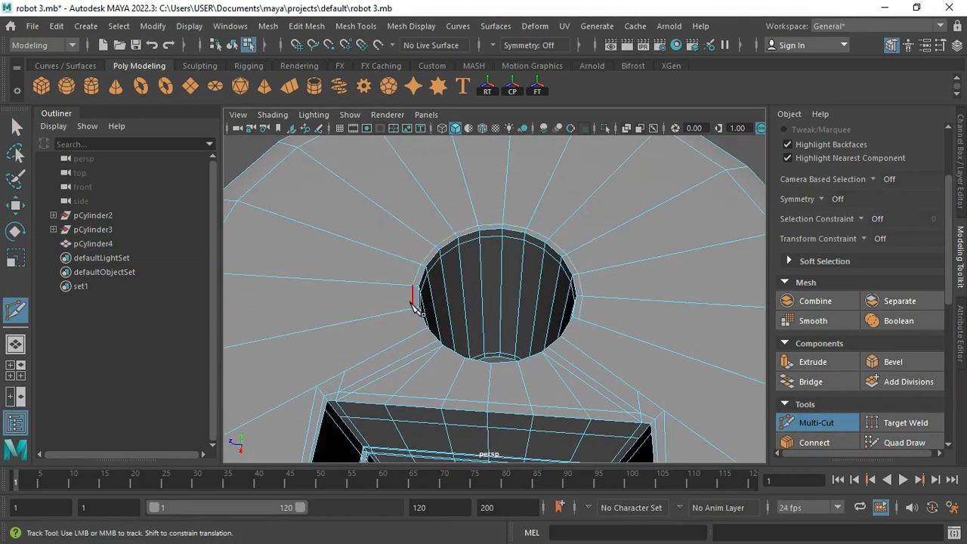
scroll(398, 323, up, 5)
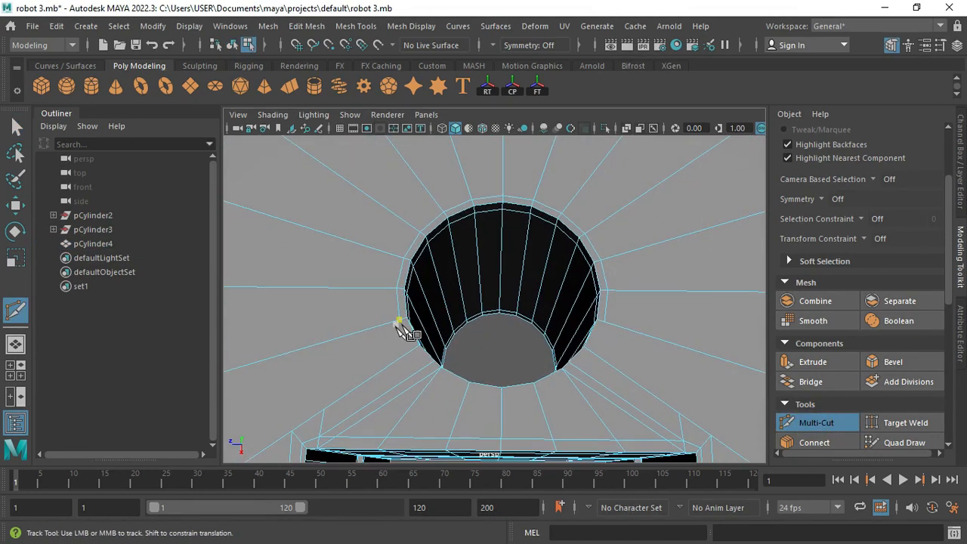
click(399, 320)
click(413, 350)
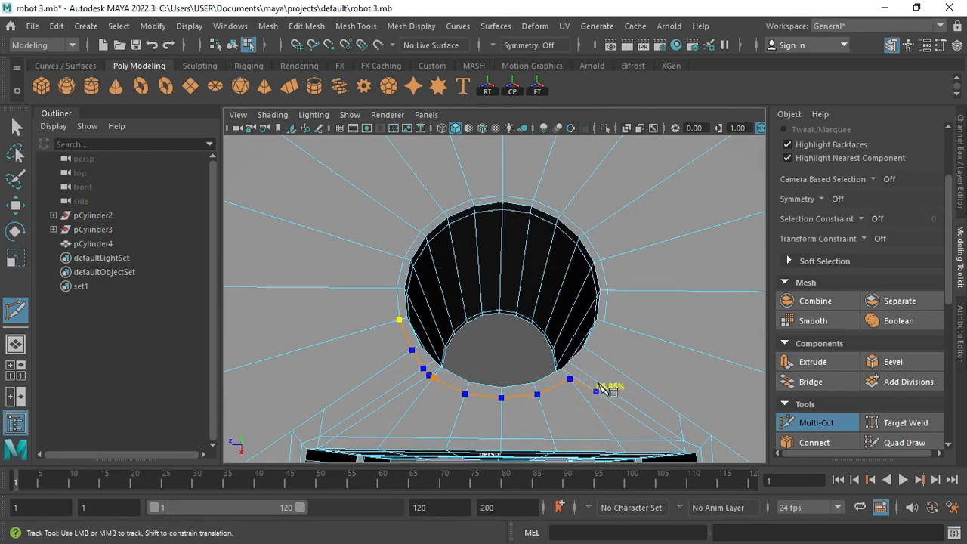
click(571, 380)
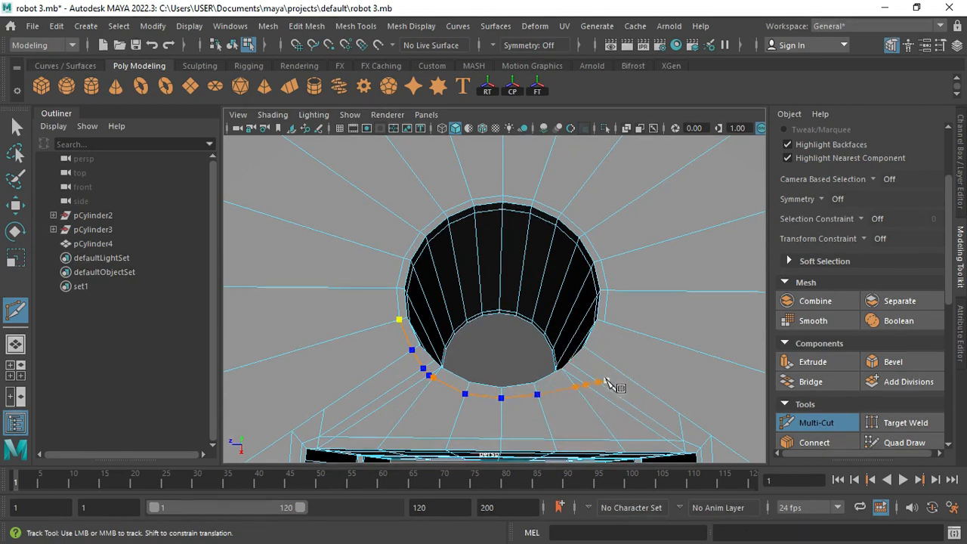
click(596, 355)
click(604, 322)
right_click(616, 335)
Preview the disc smoothed to check the hole's rim beside the notch, and save the scene.
key(3)
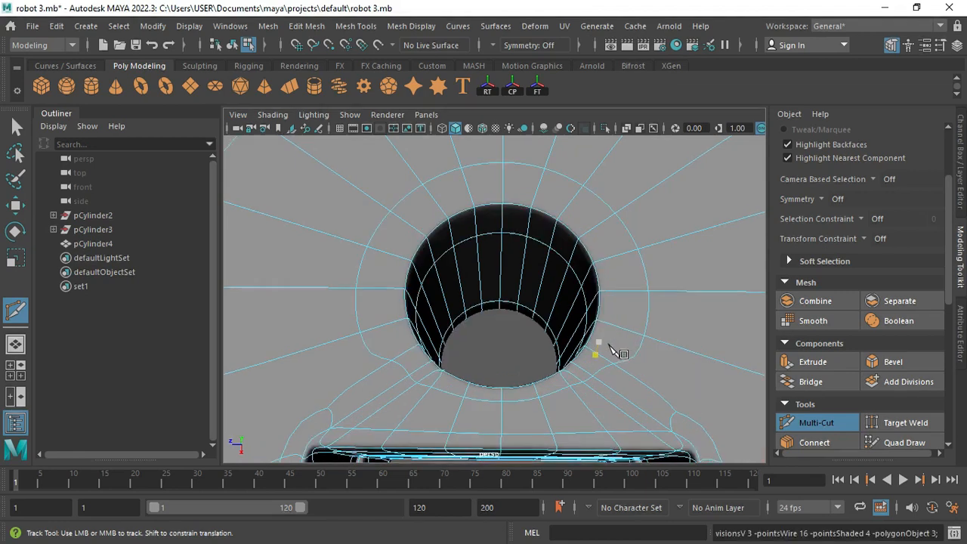
alt+drag(610, 348, 592, 331)
key(q)
right_drag(592, 326, 624, 297)
alt+right_drag(410, 347, 340, 378)
click(332, 400)
alt+drag(344, 412, 497, 270)
click(487, 325)
key(ctrl+s)
Cut a matching supporting edge around the notch-facing side of the hole on the disc's underside and preview it smoothed.
key(1)
click(816, 423)
click(478, 320)
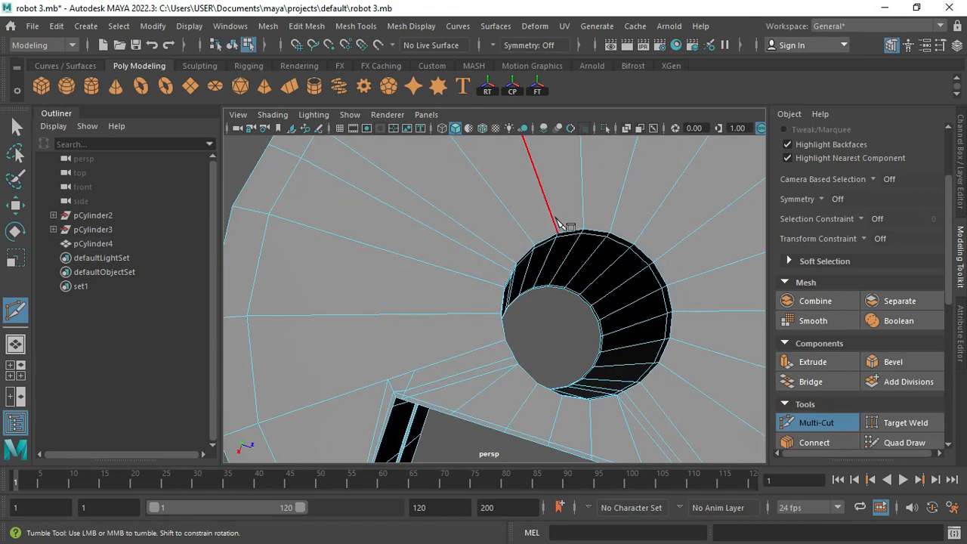
alt+drag(557, 225, 486, 309)
alt+middle_drag(486, 309, 481, 265)
scroll(498, 285, up, 3)
alt+middle_drag(498, 284, 442, 304)
click(426, 265)
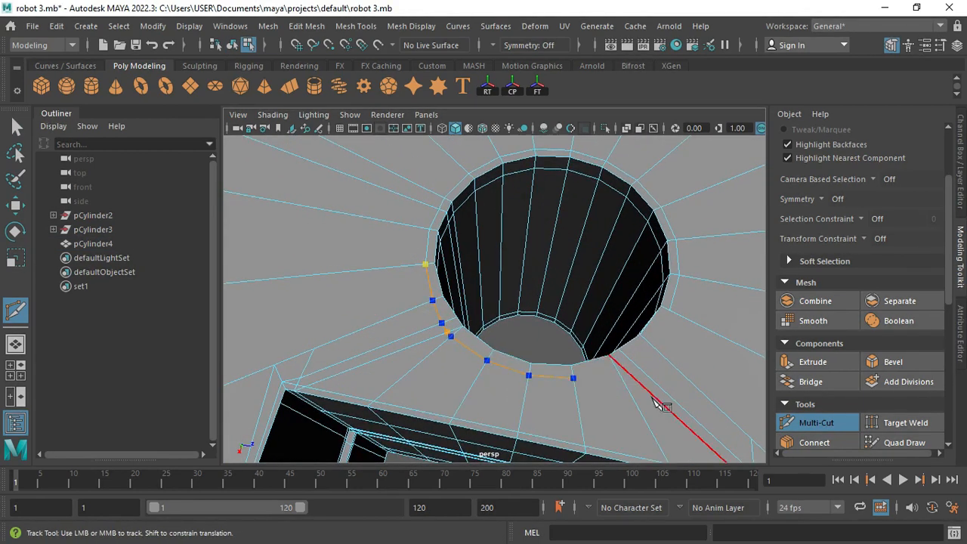
key(q)
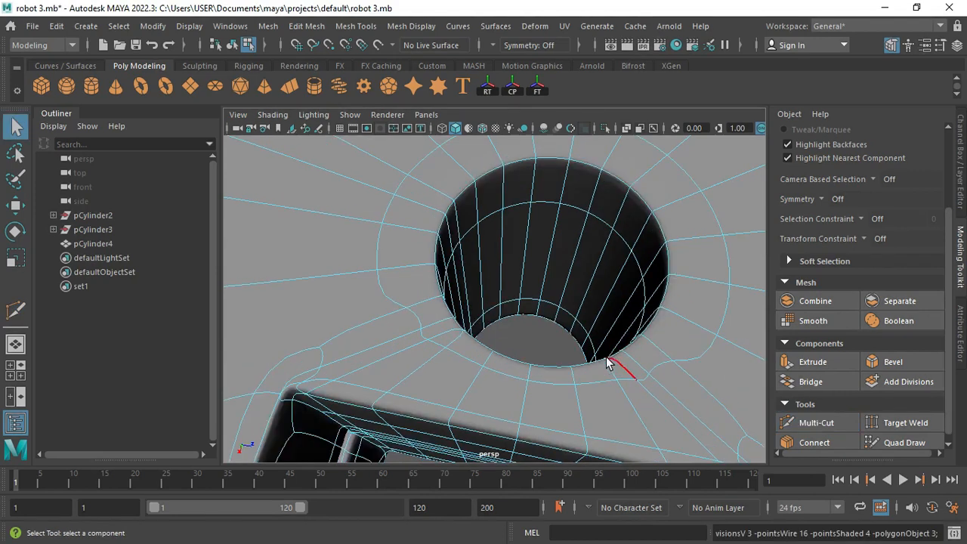
right_drag(655, 174, 682, 130)
click(551, 333)
Select the central block of faces on the notch's inner wall, spanning the areas above and below the groove.
alt+drag(550, 336, 503, 295)
click(501, 330)
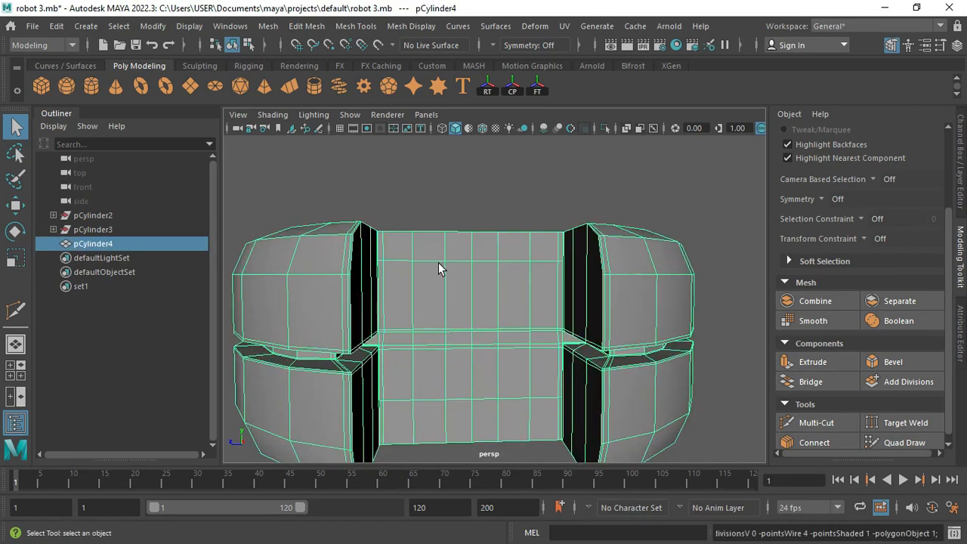
right_drag(445, 159, 446, 176)
click(437, 306)
scroll(488, 377, up, 4)
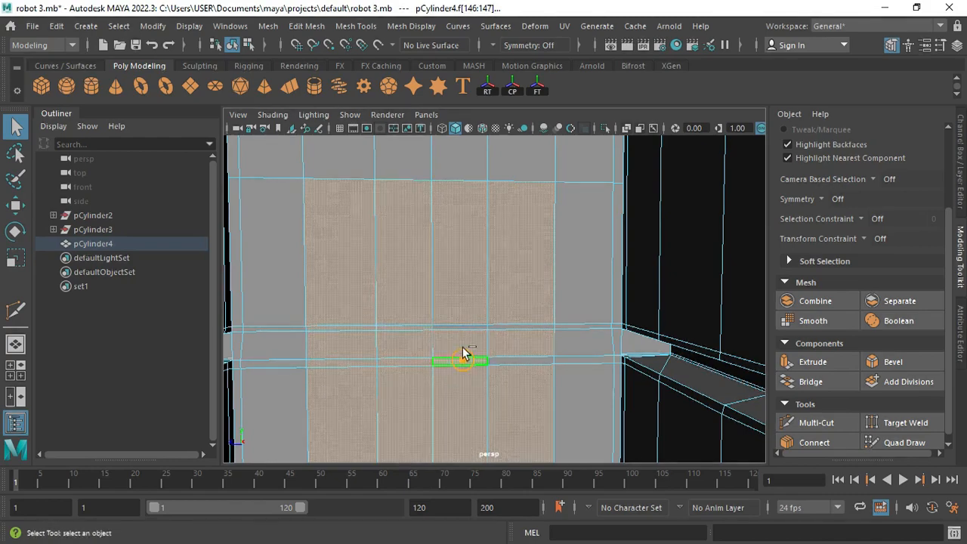
key(4)
scroll(579, 339, down, 3)
mouse_move(579, 339)
alt+mouse_down()
mouse_move(425, 345)
mouse_move(449, 367)
alt+mouse_up()
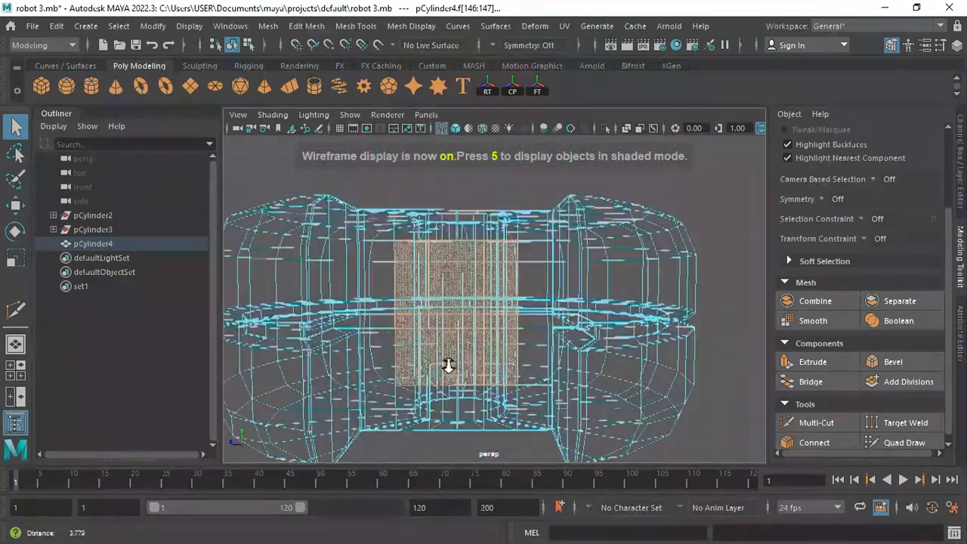
scroll(449, 367, up, 2)
key(5)
Circularize the selected inner-wall faces with a twist of -4.5.
shift+right_drag(434, 196, 441, 314)
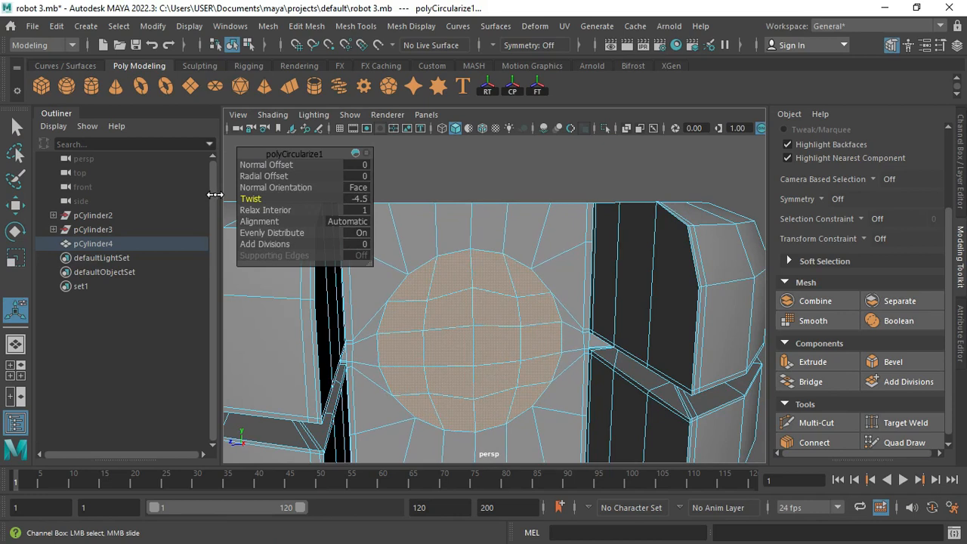
drag(278, 210, 281, 211)
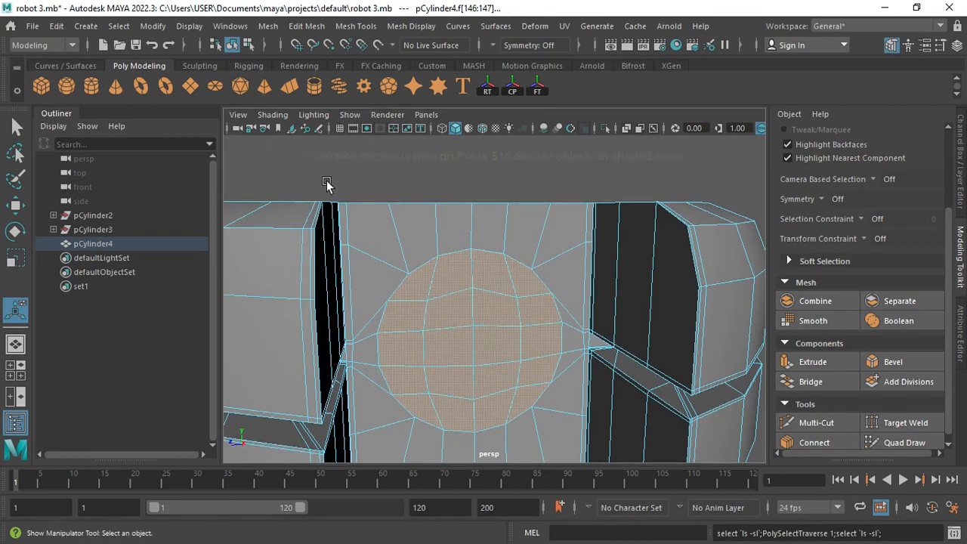
key(4)
mouse_move(434, 260)
alt+mouse_down()
mouse_move(369, 295)
mouse_move(432, 281)
alt+mouse_up()
key(5)
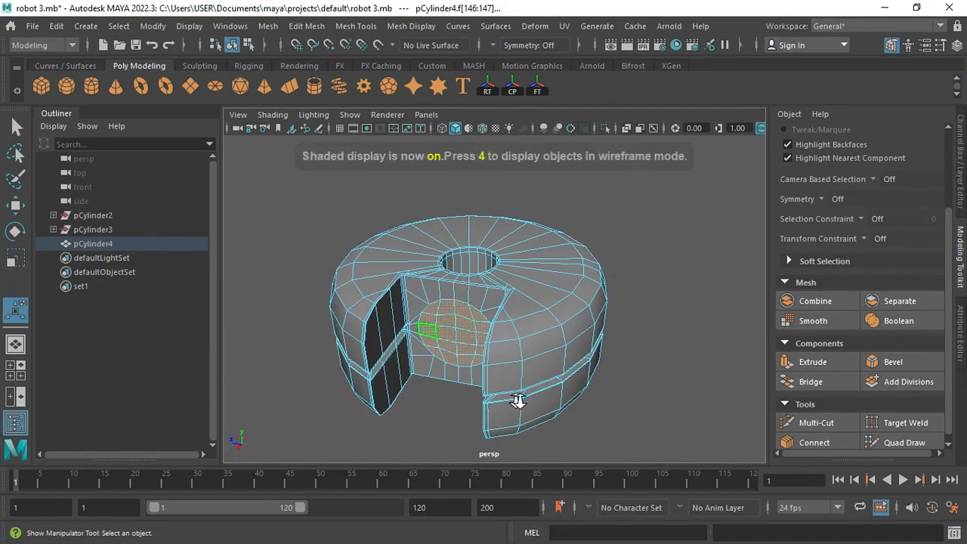
mouse_move(513, 401)
alt+right_down()
mouse_move(540, 378)
mouse_move(485, 356)
mouse_move(513, 351)
alt+right_up()
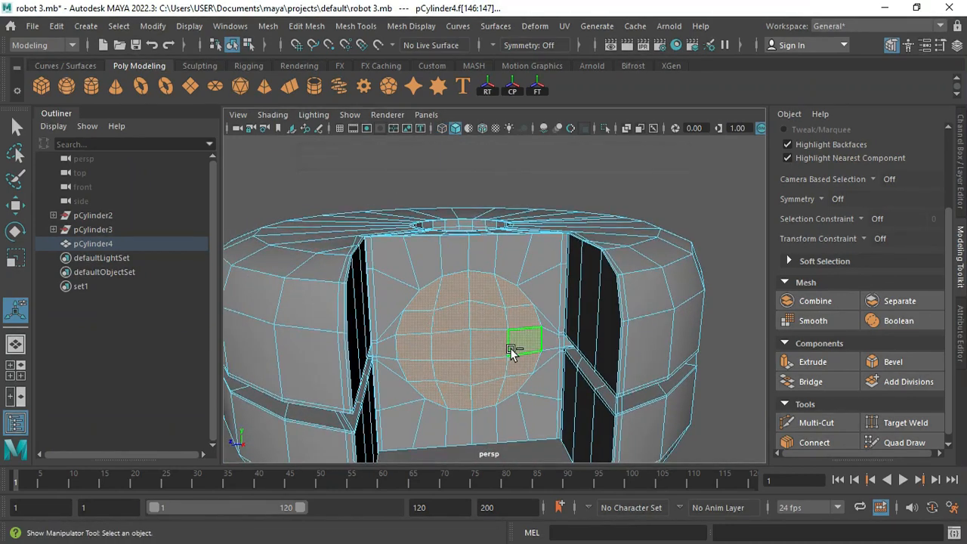
Extrude the circular faces on the inner wall with an offset of 0.01 as a narrow supporting ring.
key(ctrl+e)
alt+drag(406, 353, 423, 384)
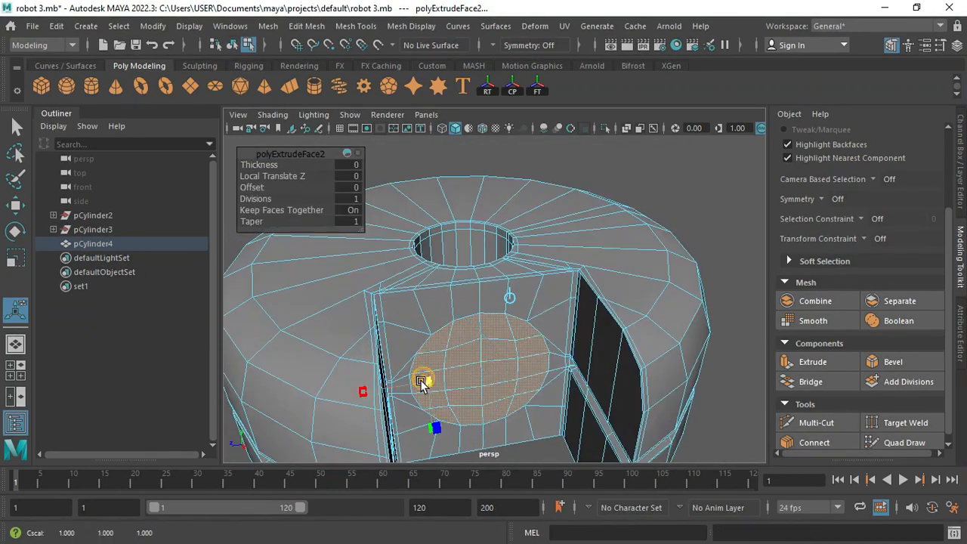
drag(415, 380, 407, 381)
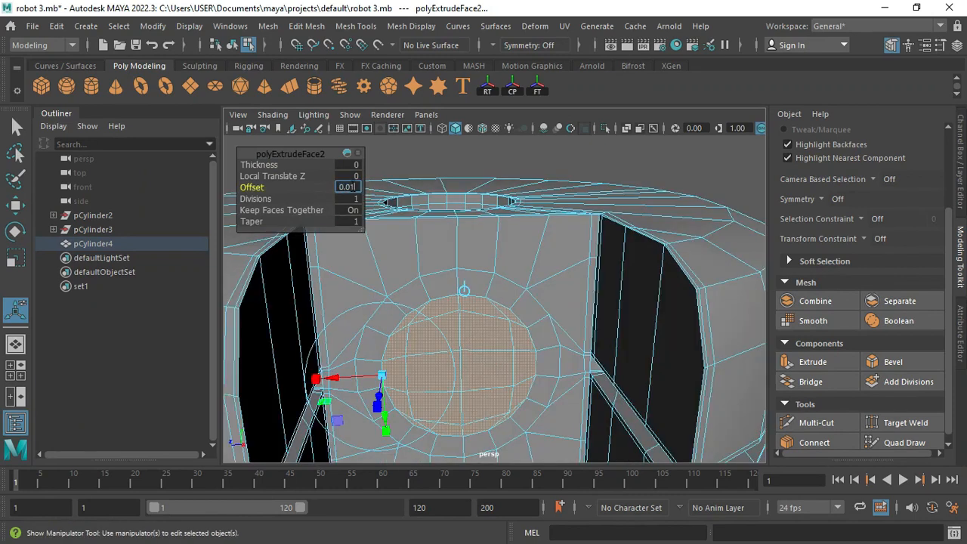
key(Return)
Extrude the inset circular faces outward partway across the notch as a round boss, judging the depth from above.
key(ctrl+e)
alt+drag(451, 352, 512, 344)
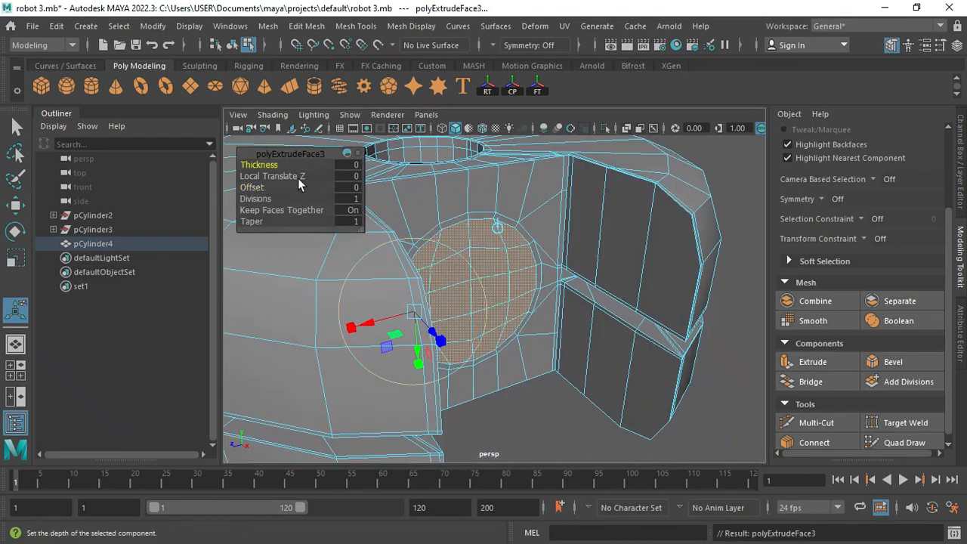
key(space)
key(space)
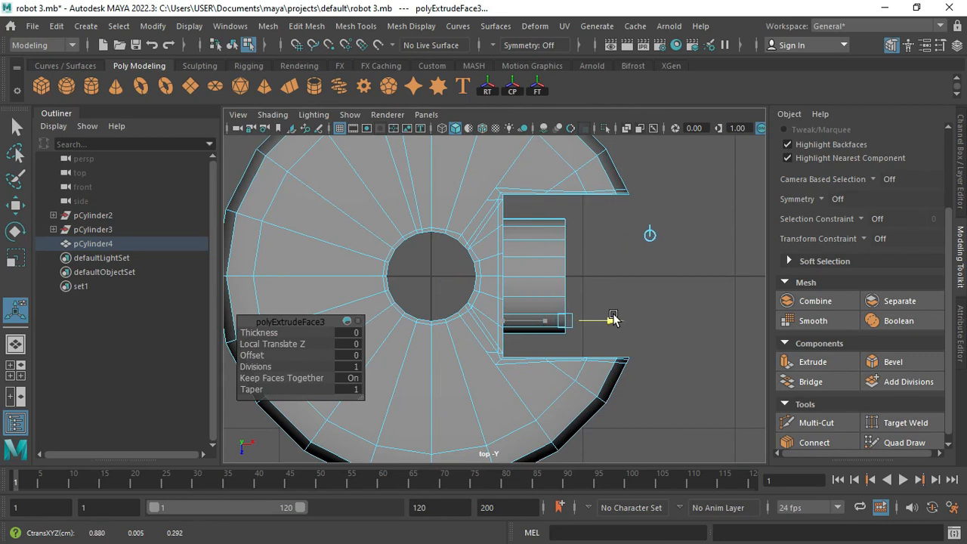
drag(600, 316, 521, 297)
key(space)
key(space)
Duplicate the boss's end faces as a separate object and move it out of the pCylinder4 group.
click(306, 25)
click(366, 430)
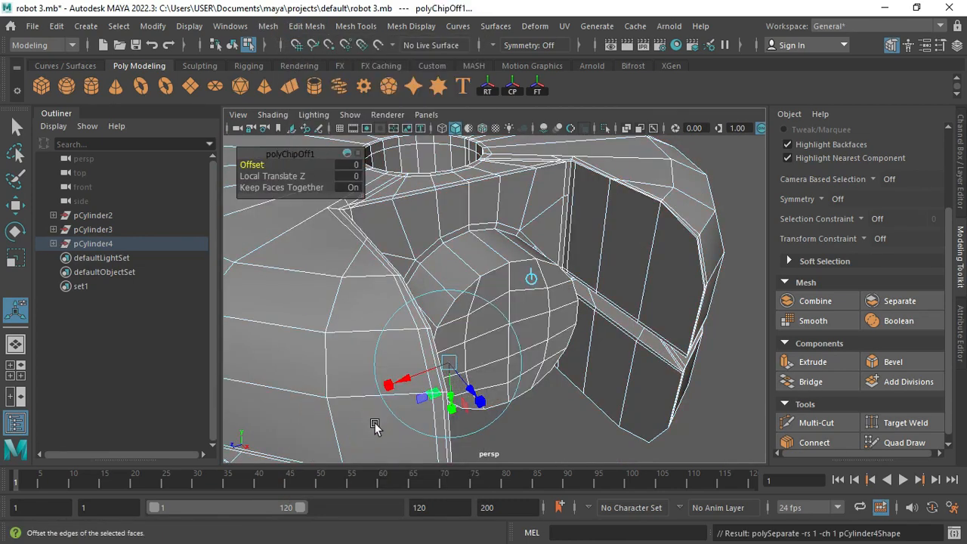
click(572, 439)
double_click(519, 363)
click(52, 244)
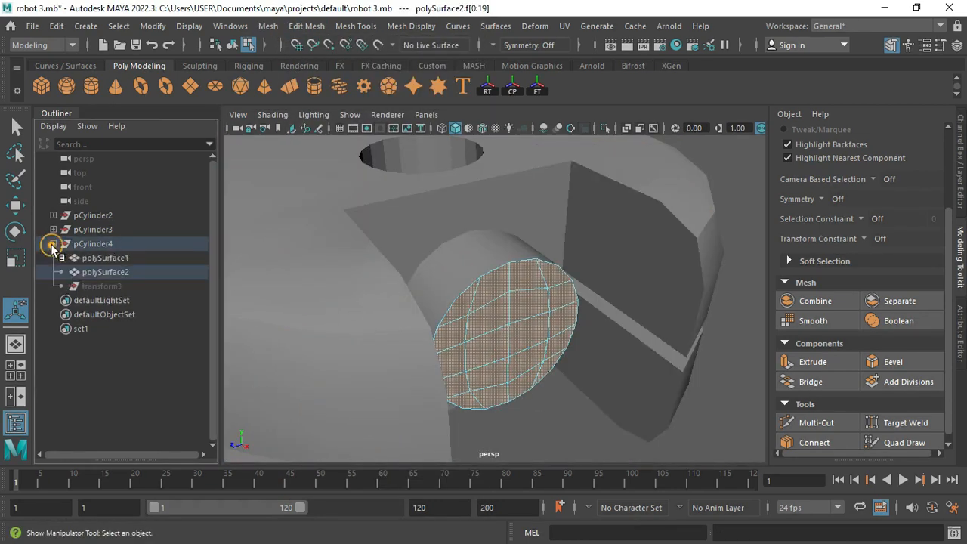
drag(98, 270, 126, 238)
Centre the pivot of the duplicated end disc and delete all construction history in the scene.
scroll(529, 330, down, 4)
alt+drag(529, 329, 482, 282)
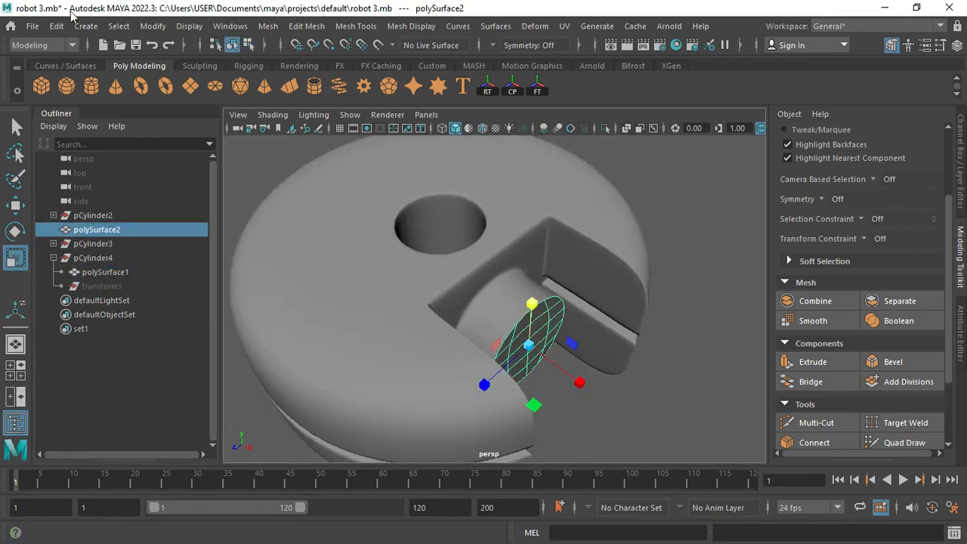
click(62, 25)
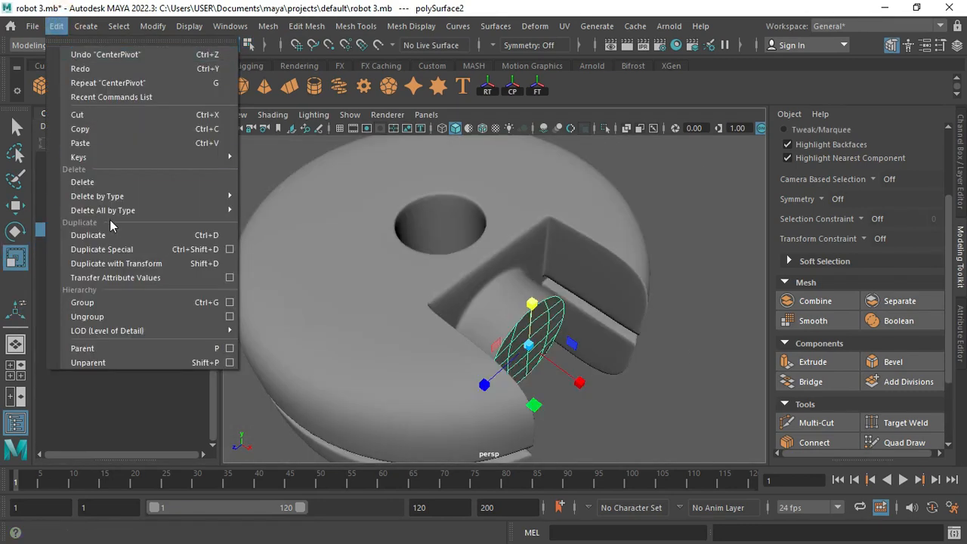
mouse_move(113, 210)
click(268, 78)
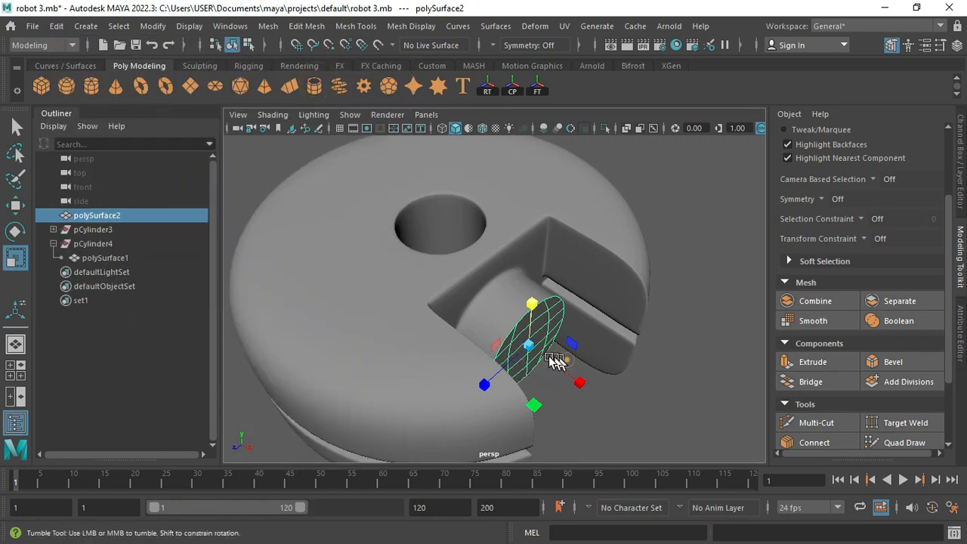
Scale the duplicated end disc up slightly and move it outward along X, leaving a small gap to the boss.
alt+drag(555, 361, 493, 321)
drag(487, 310, 587, 330)
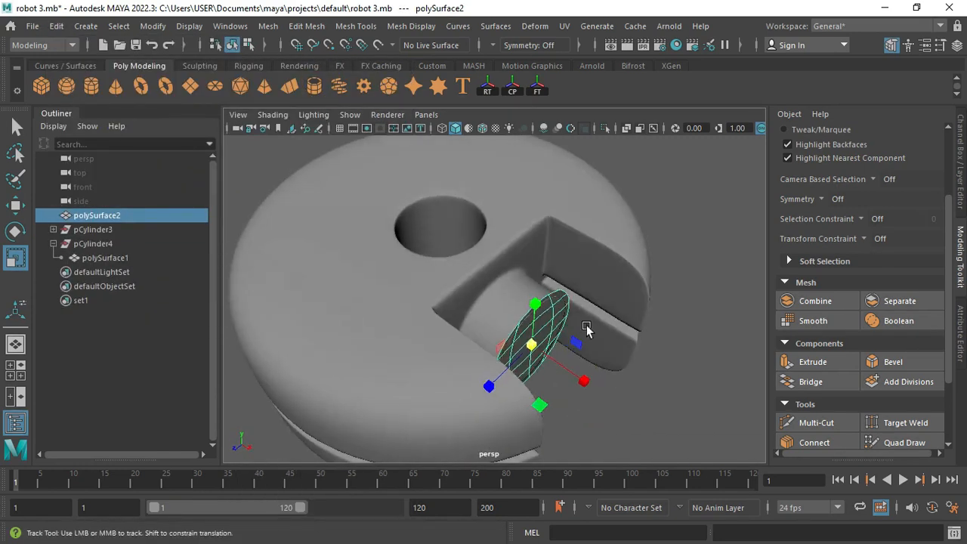
alt+middle_drag(587, 330, 480, 374)
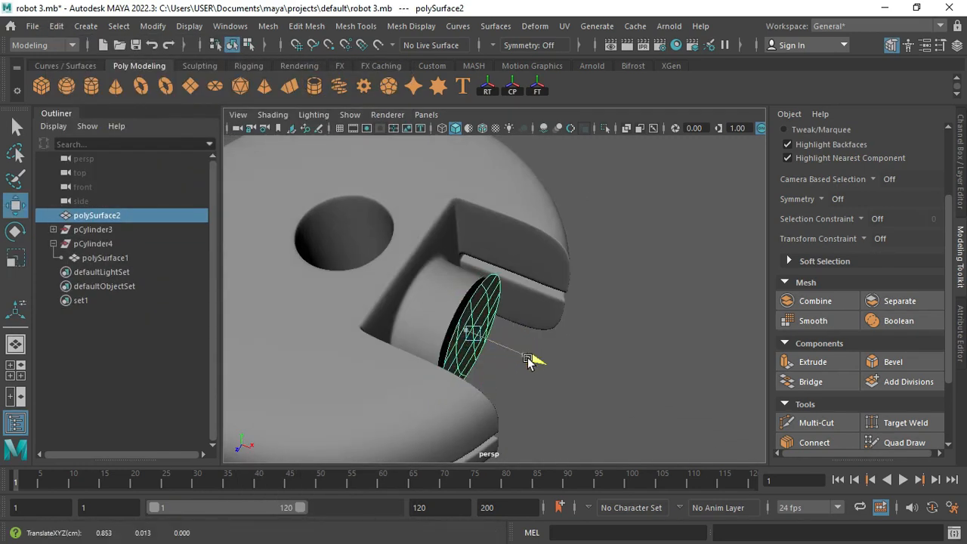
Extrude the separate disc outward along X by about 1.42 cm into a cylinder.
alt+drag(529, 358, 594, 390)
key(ctrl+e)
key(w)
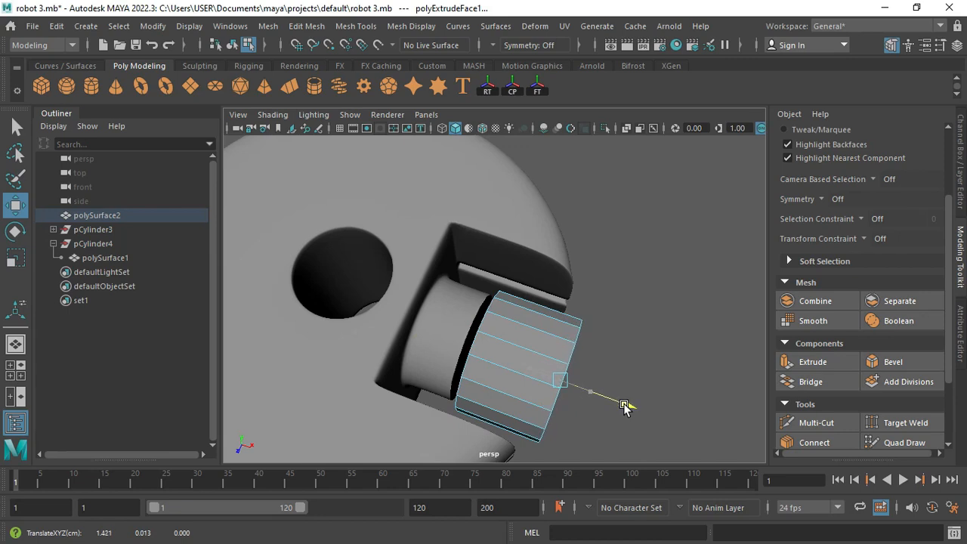
Turn off the notched body's smooth preview and select an edge on the boss's outer rim.
click(455, 321)
key(1)
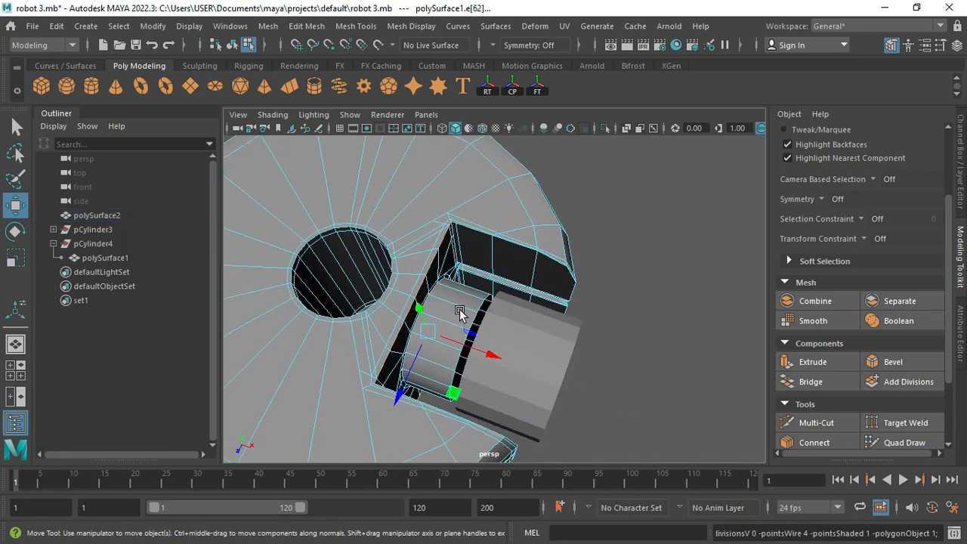
right_drag(460, 314, 464, 109)
key(q)
click(466, 338)
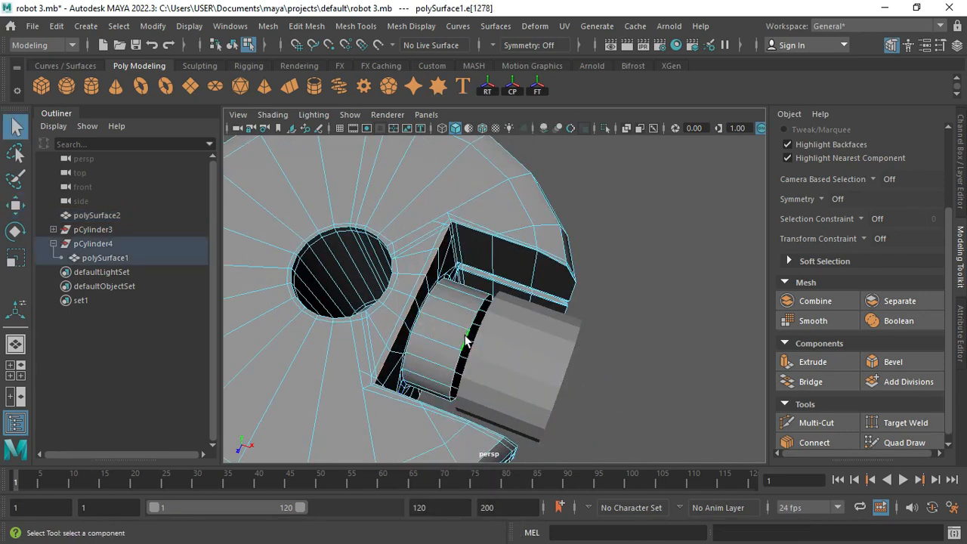
Isolate the separate cylinder and delete all faces of its end cap facing the boss.
click(556, 280)
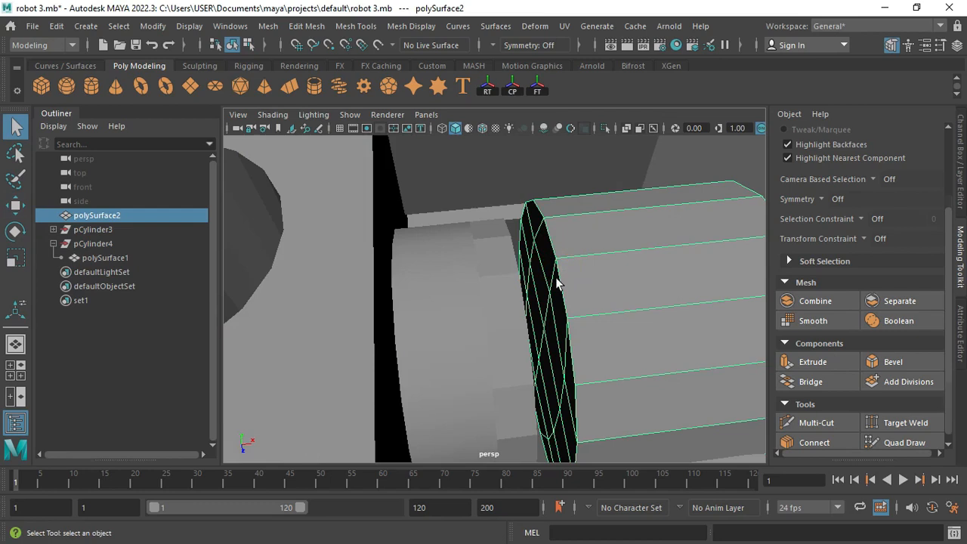
key(ctrl+1)
alt+drag(478, 283, 627, 242)
right_drag(624, 215, 622, 178)
click(573, 225)
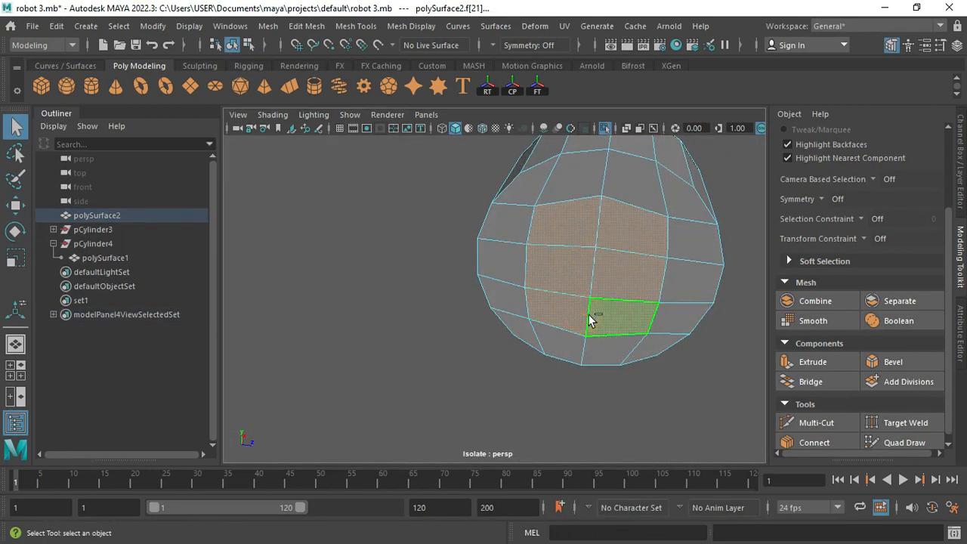
key(shift+period)
key(Delete)
Select the border edges around the cylinder's open end, return to object selection, and bring the rest of the model back into view.
right_drag(590, 315, 613, 281)
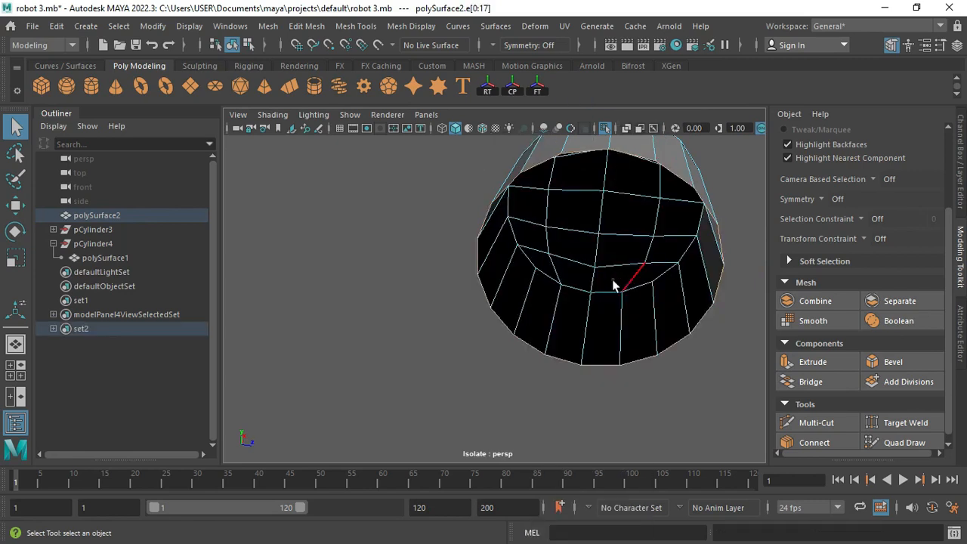
click(621, 287)
alt+drag(627, 294, 545, 298)
right_drag(544, 298, 597, 119)
click(405, 285)
alt+drag(521, 261, 413, 326)
key(ctrl+1)
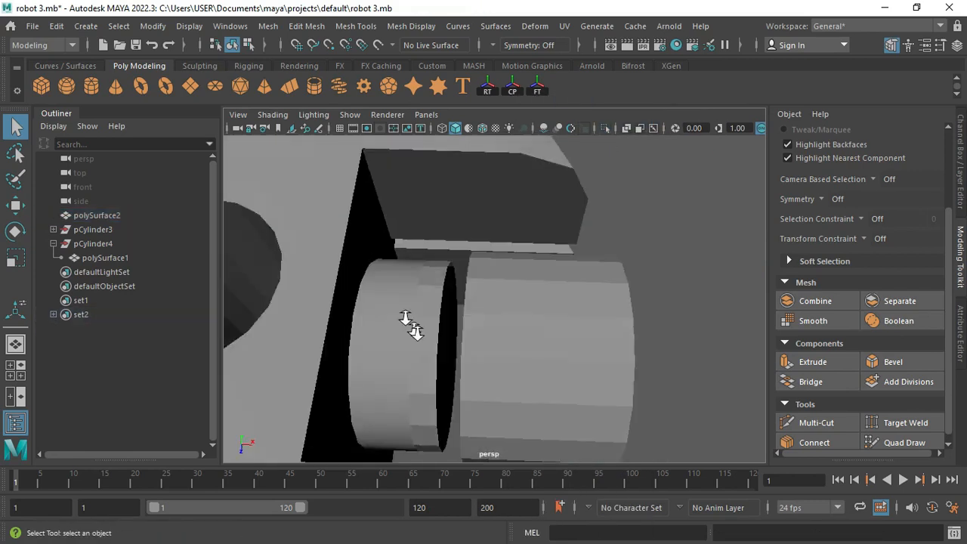
Combine the notched body and the separate cylinder into a single mesh.
click(429, 323)
click(679, 276)
alt+drag(385, 276, 430, 287)
click(429, 287)
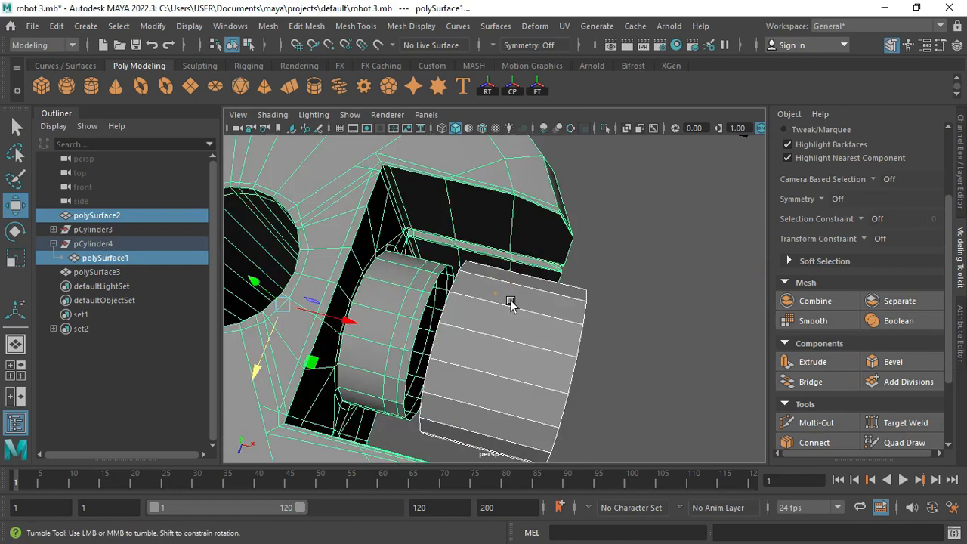
alt+drag(511, 306, 533, 314)
click(803, 308)
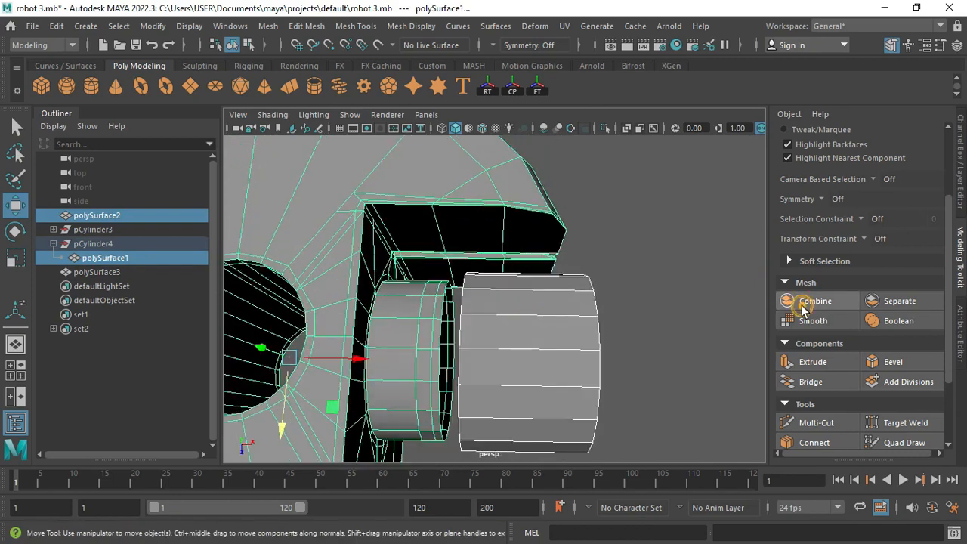
Select all the cylinder's faces together with the boss's outer faces from the top view and isolate them.
key(space)
key(space)
scroll(384, 222, up, 5)
right_drag(440, 141, 440, 104)
scroll(432, 283, up, 2)
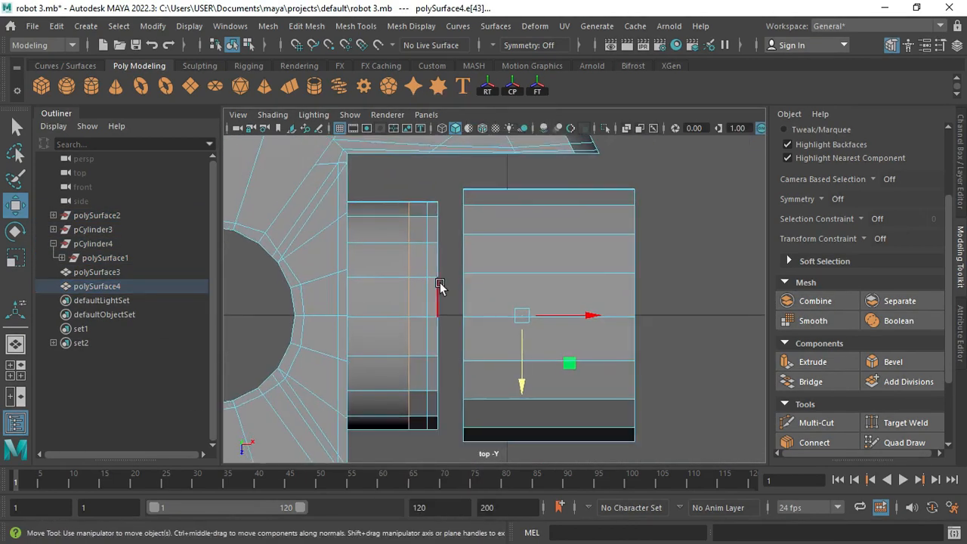
key(ctrl+z)
shift+drag(443, 436, 445, 432)
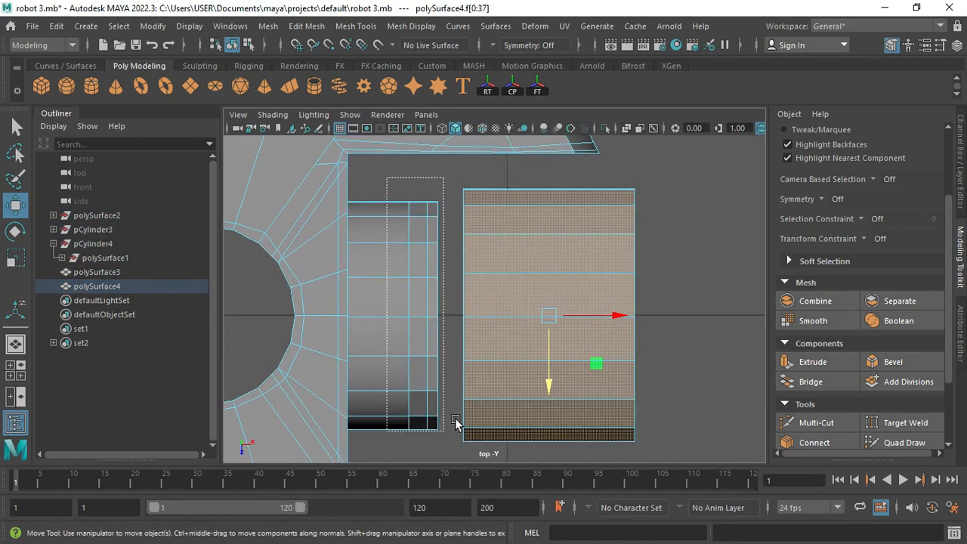
key(space)
key(space)
alt+drag(563, 321, 439, 249)
key(ctrl+1)
Bridge the facing border edges of the boss and cylinder pair by pair along the near side of the gap.
click(393, 229)
scroll(428, 287, up, 3)
click(446, 254)
shift+click(429, 325)
click(810, 381)
click(445, 234)
shift+click(410, 260)
key(g)
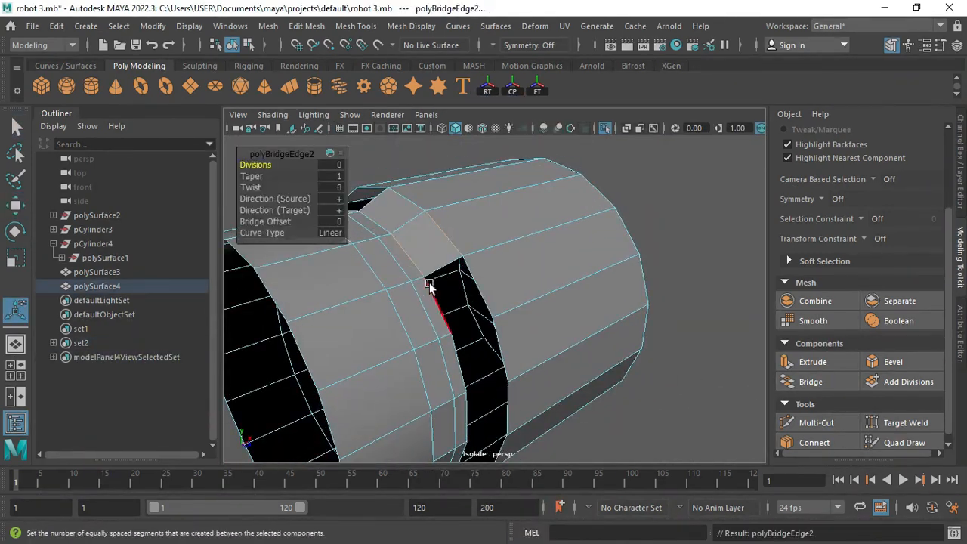
alt+drag(432, 291, 451, 335)
key(g)
key(g)
click(465, 367)
key(g)
alt+drag(466, 369, 479, 325)
click(454, 284)
key(g)
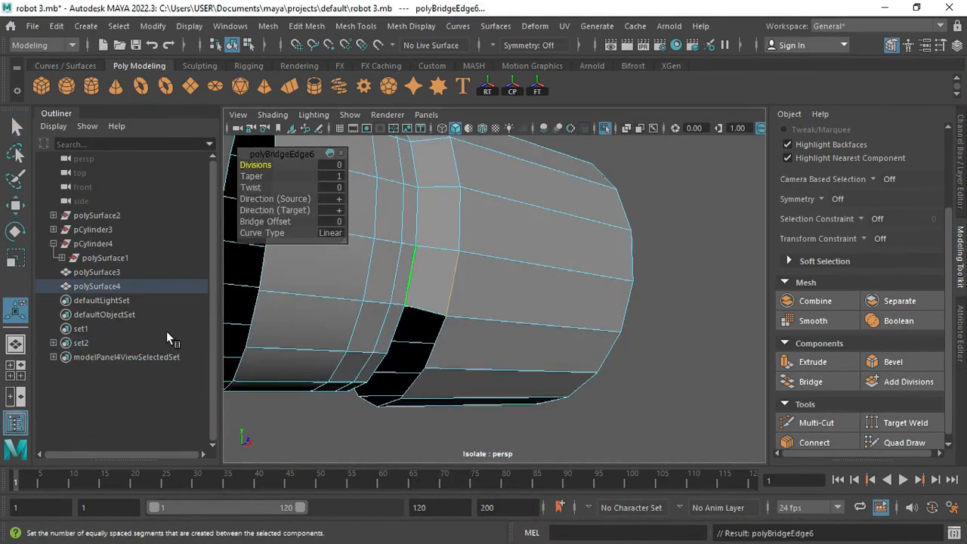
Bridge the remaining edge pairs on the far side until the gap between boss and cylinder is closed all around.
key(g)
alt+drag(435, 302, 583, 333)
key(g)
key(g)
click(535, 261)
shift+click(542, 228)
key(g)
key(g)
key(g)
key(g)
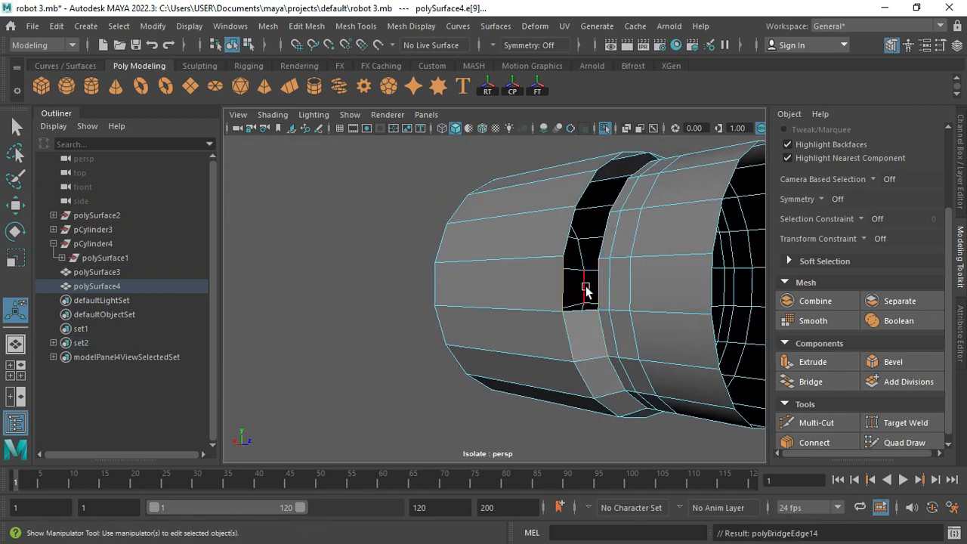
alt+drag(585, 291, 595, 297)
click(594, 292)
shift+click(617, 290)
key(g)
alt+drag(618, 264, 605, 345)
click(638, 338)
shift+click(617, 314)
key(g)
key(g)
Split the bridged band with a central edge loop and scale the loop inward into a groove, using smooth preview.
click(595, 357)
ctrl+right_drag(595, 356, 624, 401)
alt+drag(586, 368, 599, 332)
key(r)
key(3)
drag(596, 321, 588, 329)
alt+drag(579, 342, 597, 309)
Turn off smooth preview and bevel the edge loops on both sides of the groove.
key(1)
right_drag(570, 254, 565, 215)
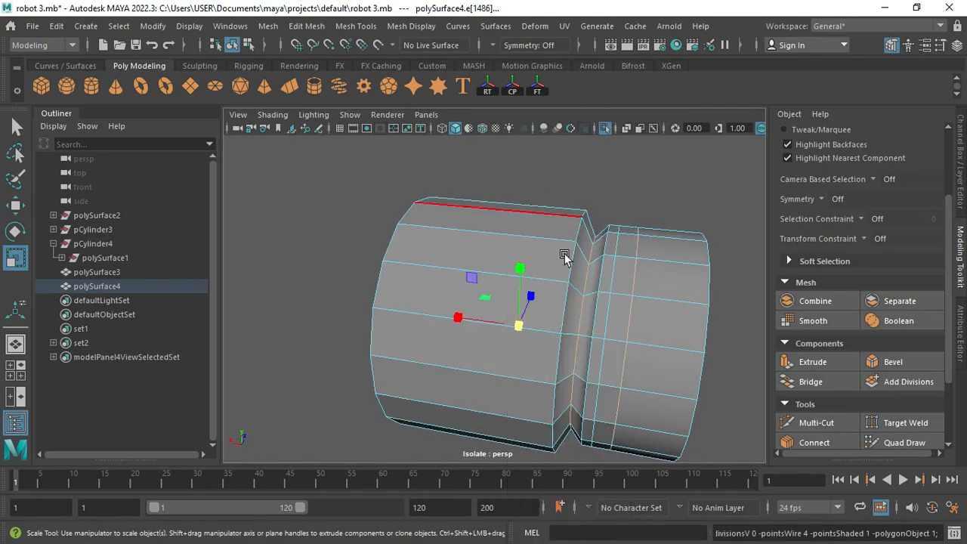
click(564, 256)
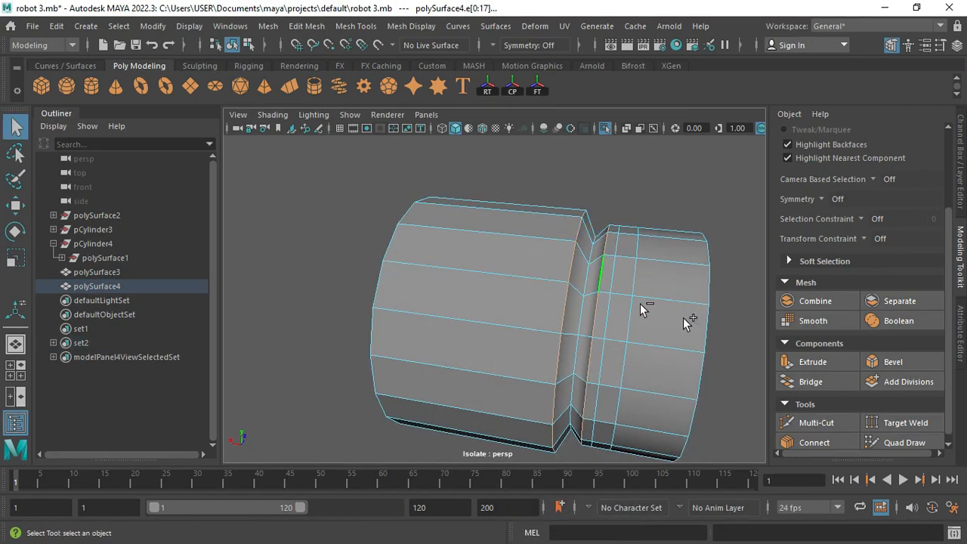
alt+drag(641, 307, 438, 263)
click(859, 362)
Bevel the outer rim of the cylinder's end cap with fraction 0.5 and one segment.
click(445, 275)
alt+drag(486, 348, 405, 251)
alt+drag(454, 417, 554, 420)
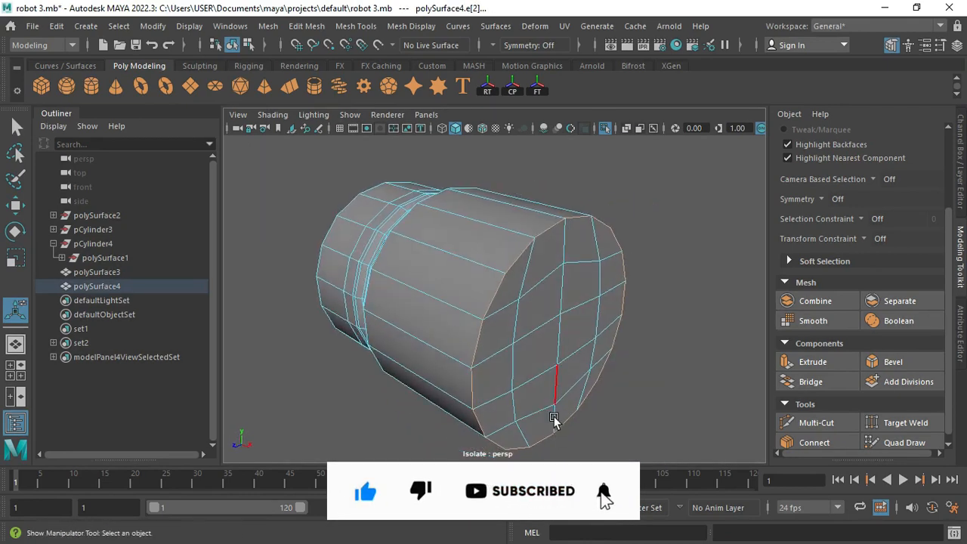
click(889, 362)
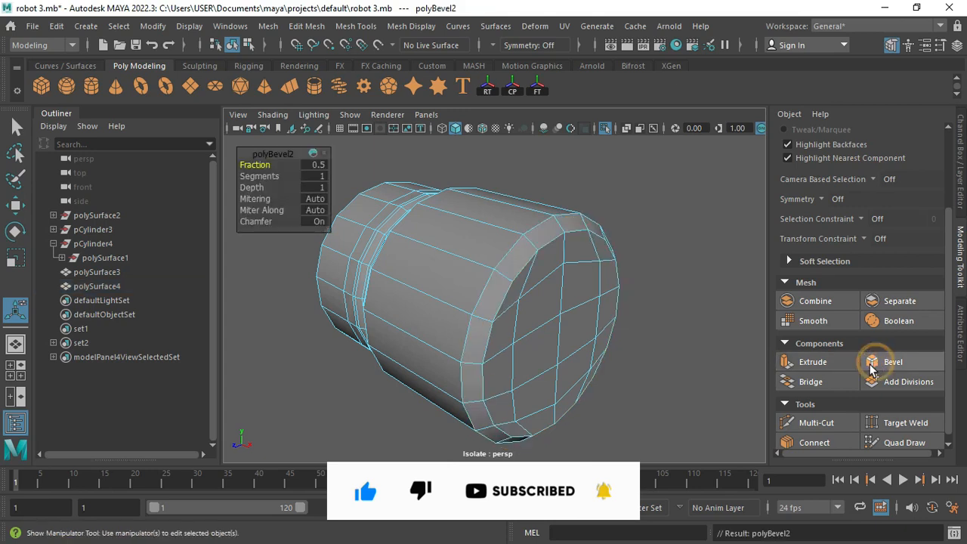
Select the whole beveled band of faces around the end cap and duplicate it as a separate ring.
alt+drag(604, 355, 604, 284)
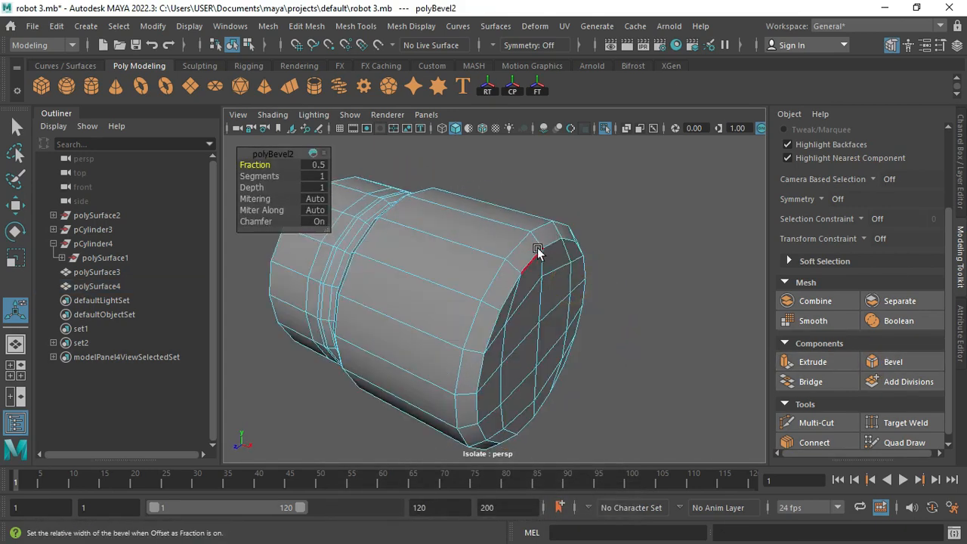
right_drag(537, 247, 537, 292)
click(519, 246)
click(519, 246)
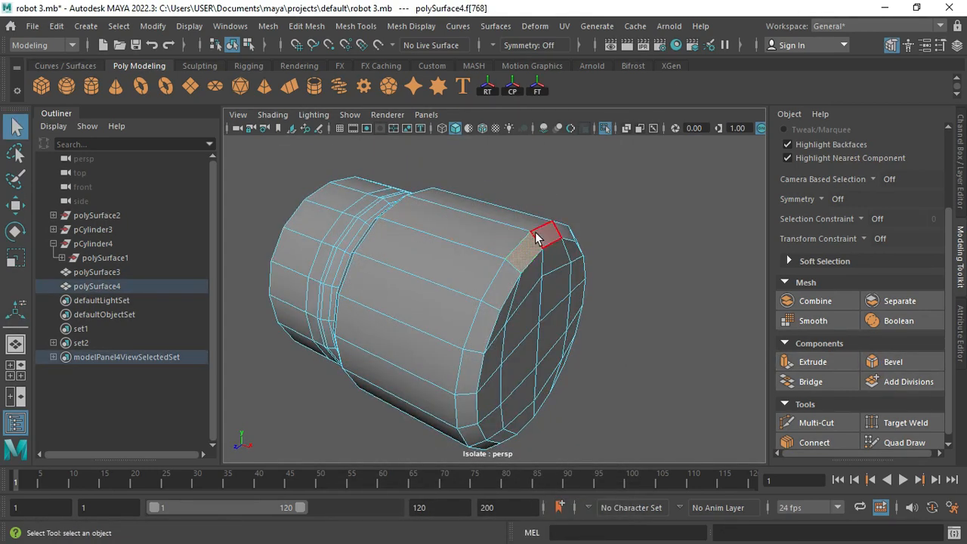
shift+double_click(536, 238)
click(314, 28)
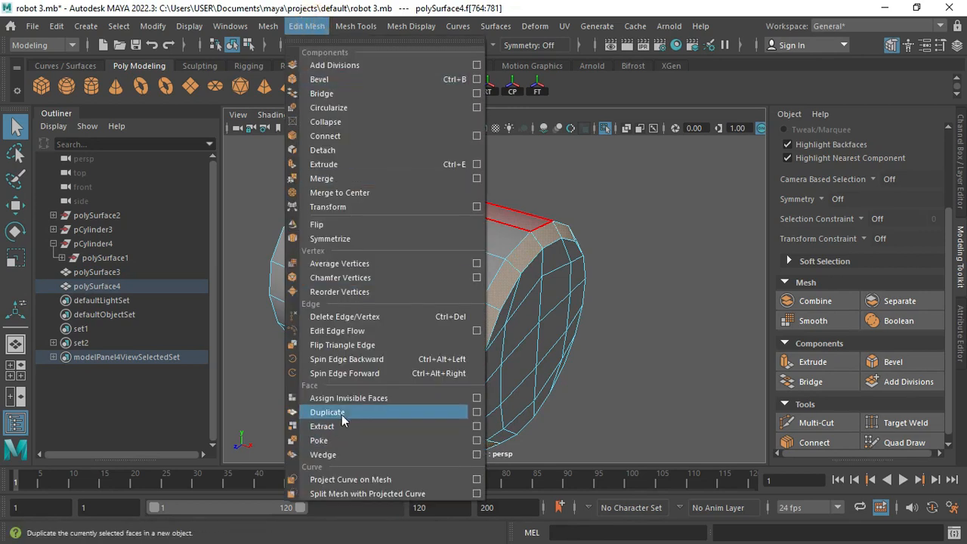
click(370, 418)
Return to object selection and move the duplicated ring out of the polySurface4 group to the top level.
alt+drag(514, 301, 500, 302)
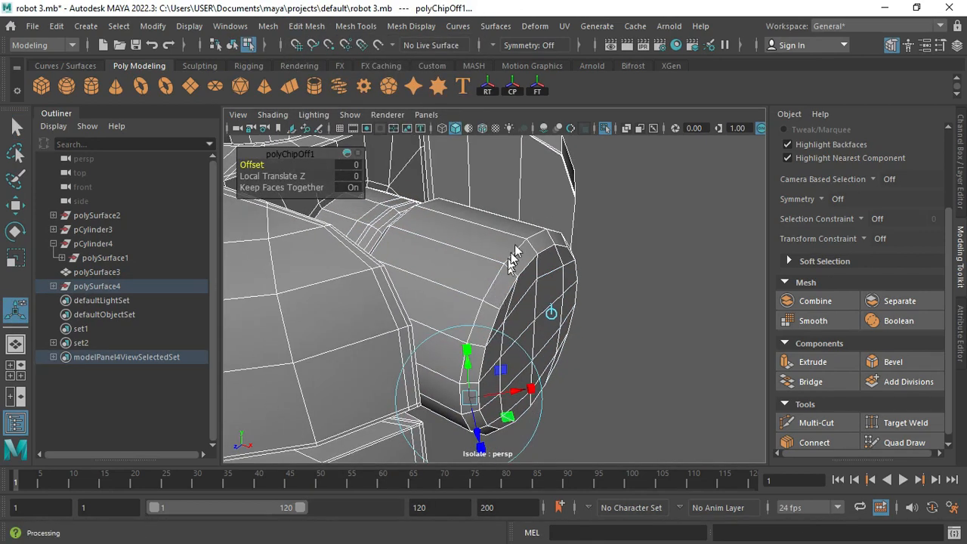
right_drag(498, 139, 561, 120)
key(q)
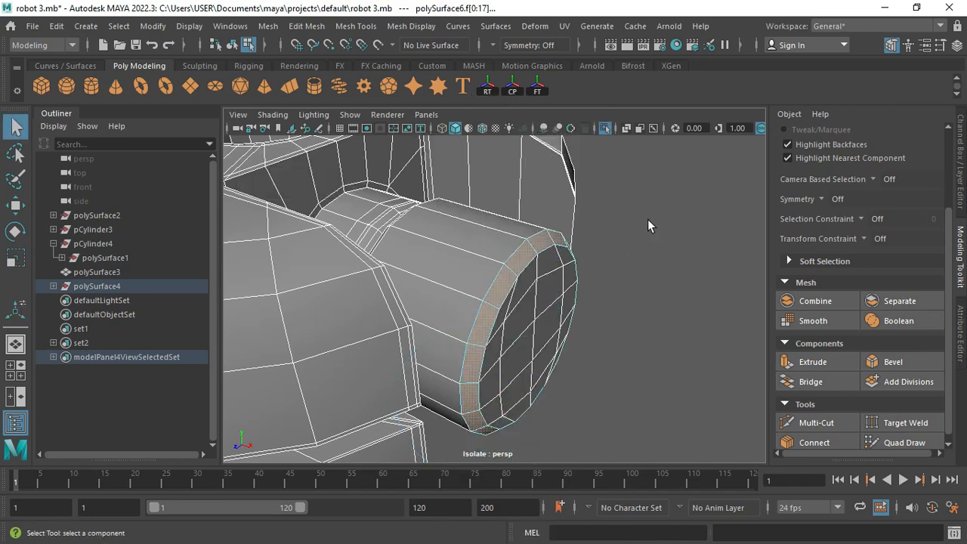
click(647, 219)
right_drag(529, 245, 589, 120)
click(506, 283)
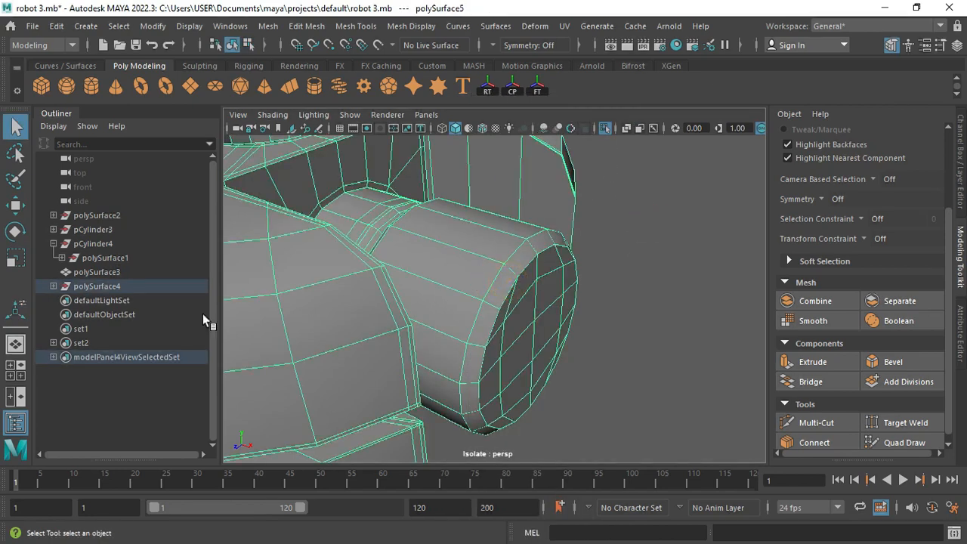
click(53, 286)
click(120, 313)
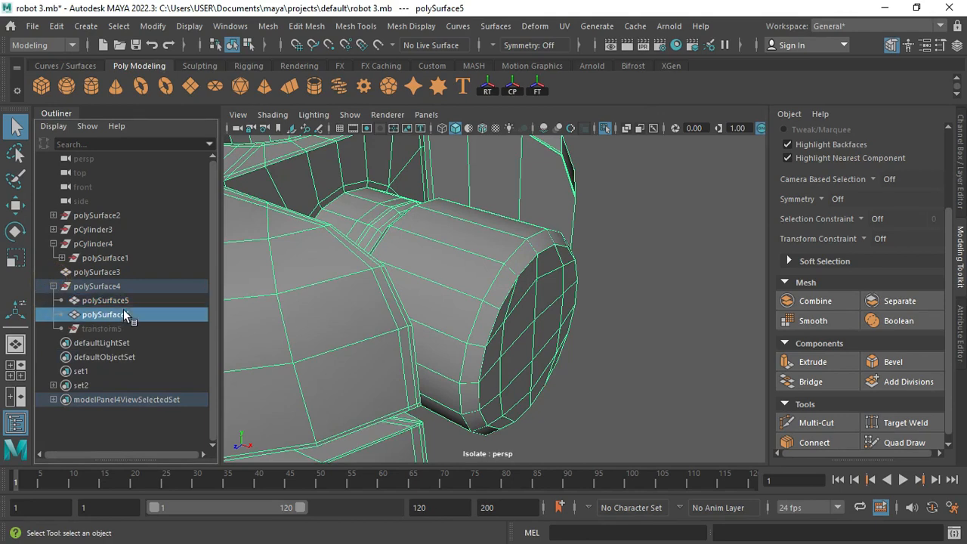
middle_drag(127, 285, 126, 278)
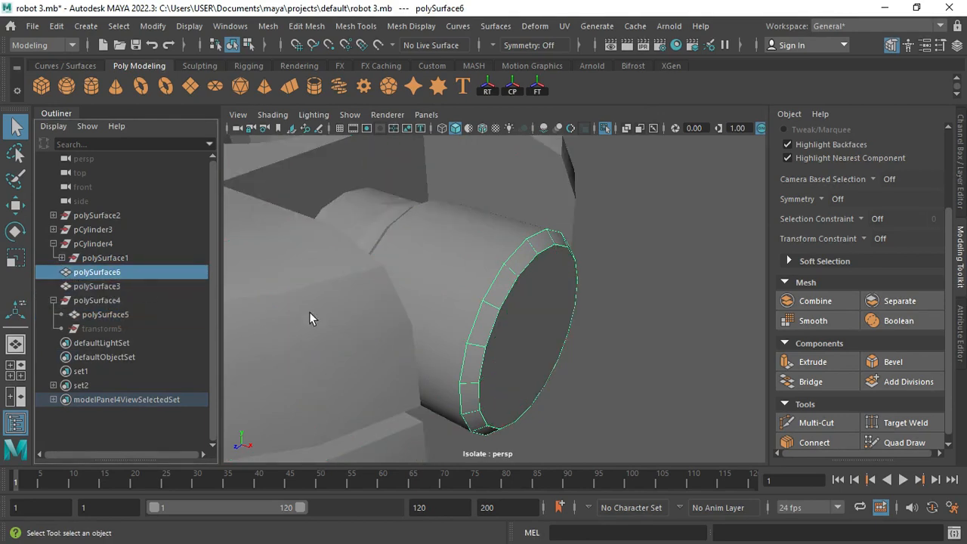
click(309, 312)
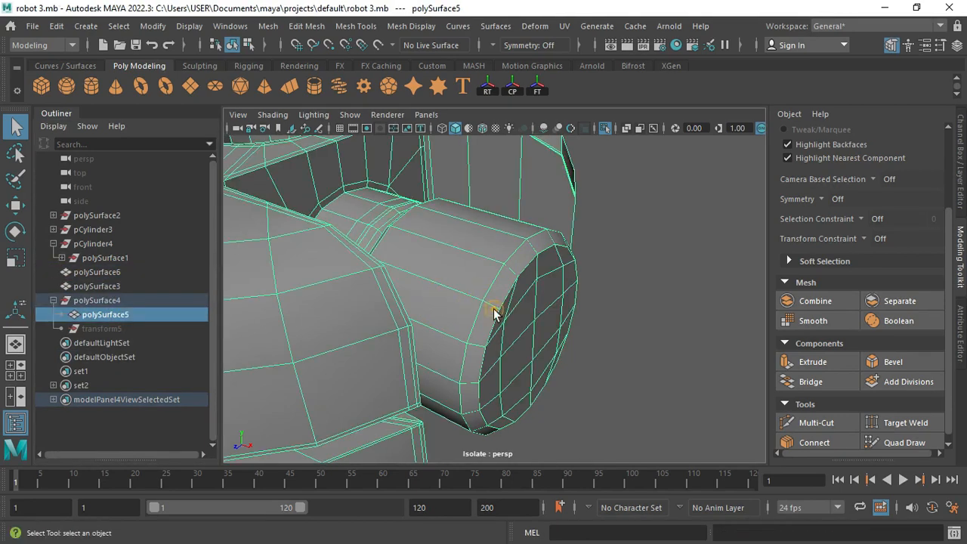
Delete the construction history of the ring and the notched body, then reselect the ring.
click(494, 314)
alt+drag(494, 314, 462, 209)
key(w)
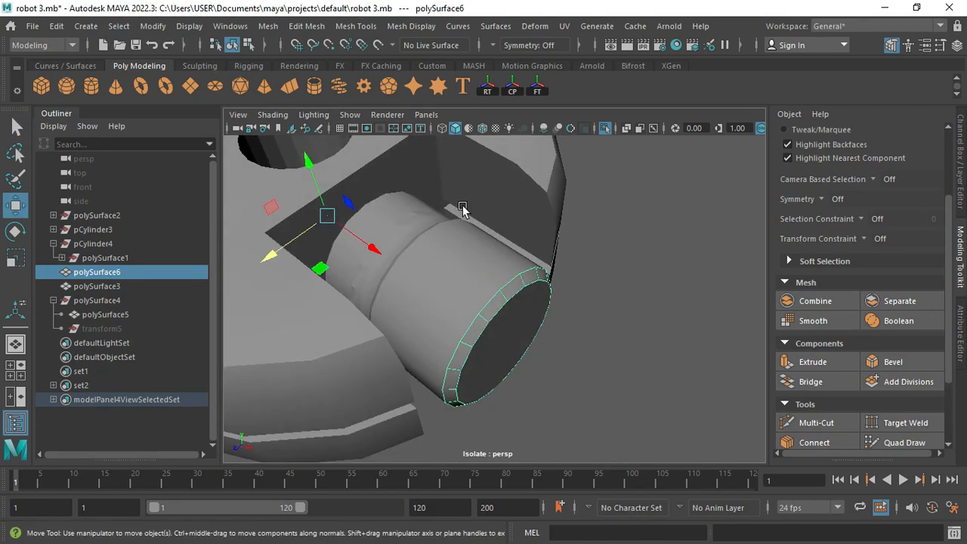
scroll(463, 210, down, 5)
shift+click(432, 186)
click(56, 26)
mouse_move(129, 210)
click(266, 77)
click(499, 303)
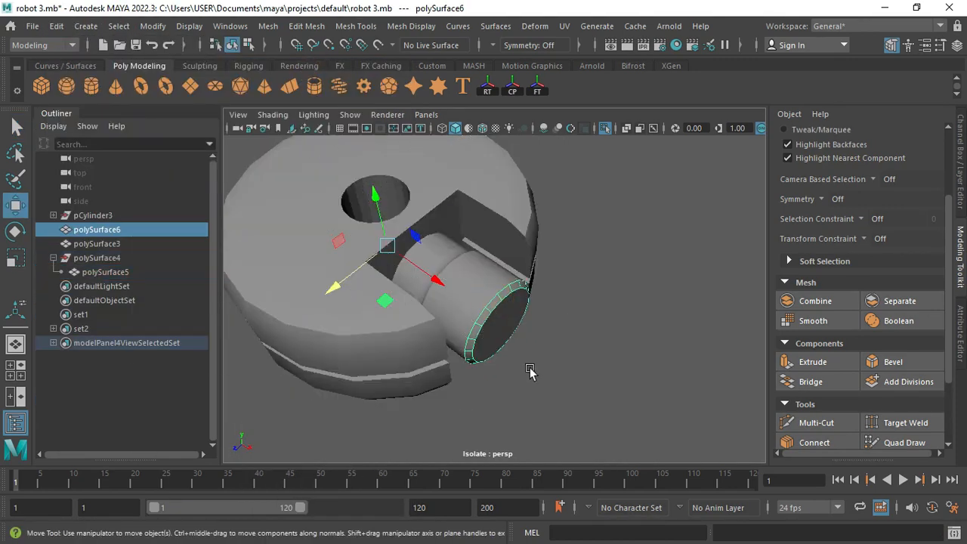
Center the ring's pivot and move the ring outward along X, clear of the cylinder's end.
key(f)
click(153, 28)
click(511, 86)
drag(517, 318, 548, 342)
alt+drag(572, 352, 527, 301)
Extrude the ring's faces outward to give it thickness.
key(ctrl+e)
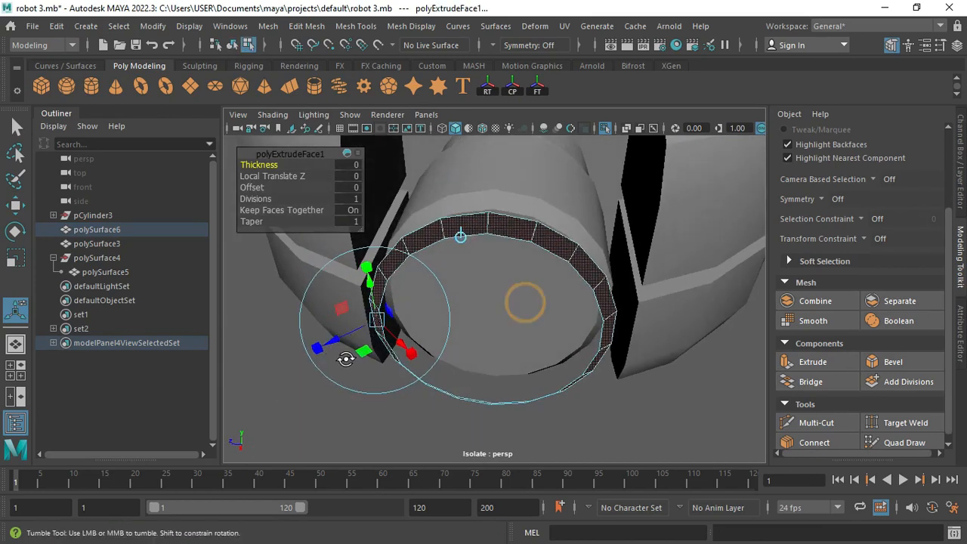
mouse_move(346, 359)
alt+mouse_down()
mouse_move(340, 340)
mouse_move(332, 346)
alt+mouse_up()
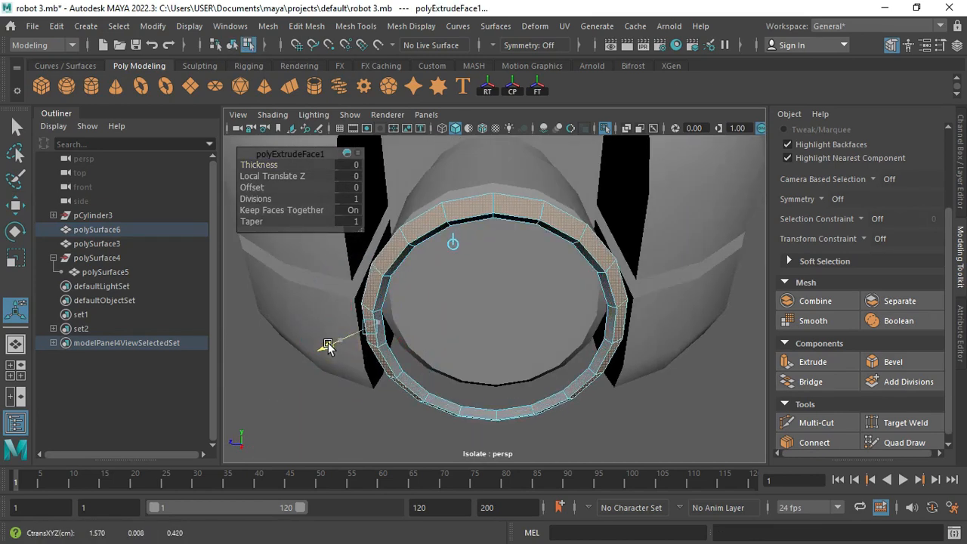
right_drag(400, 155, 434, 117)
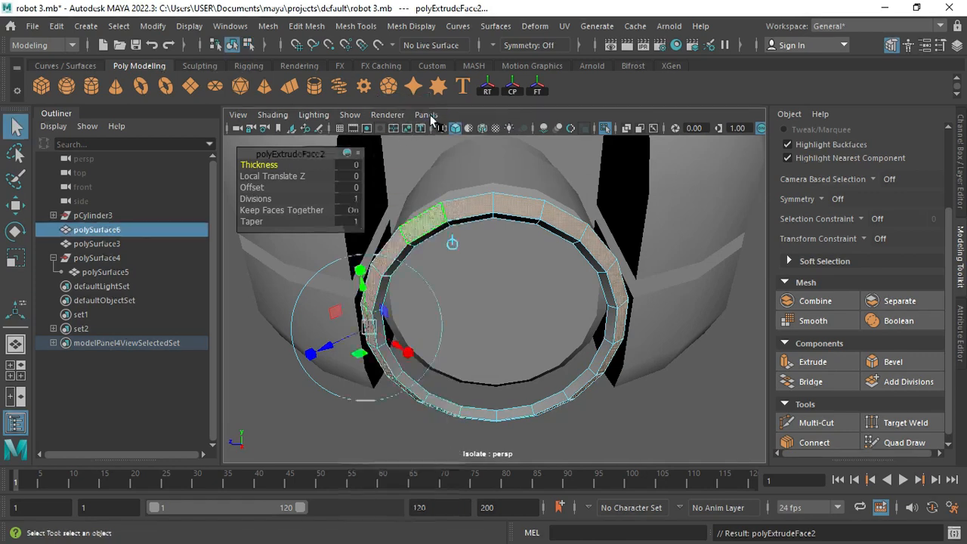
Insert supporting edge loops near the ring's borders and turn on smooth preview for the ring and body.
click(355, 26)
click(403, 136)
scroll(385, 332, up, 4)
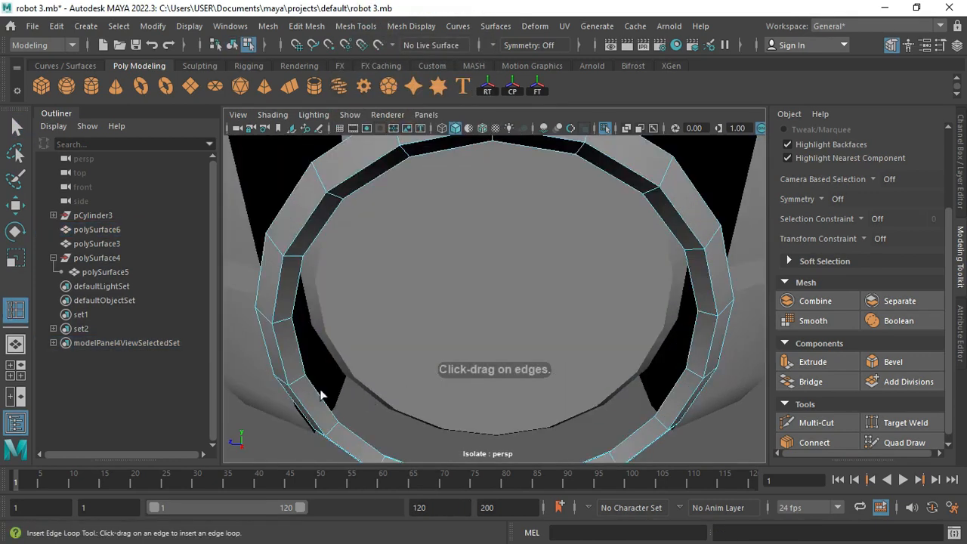
click(300, 383)
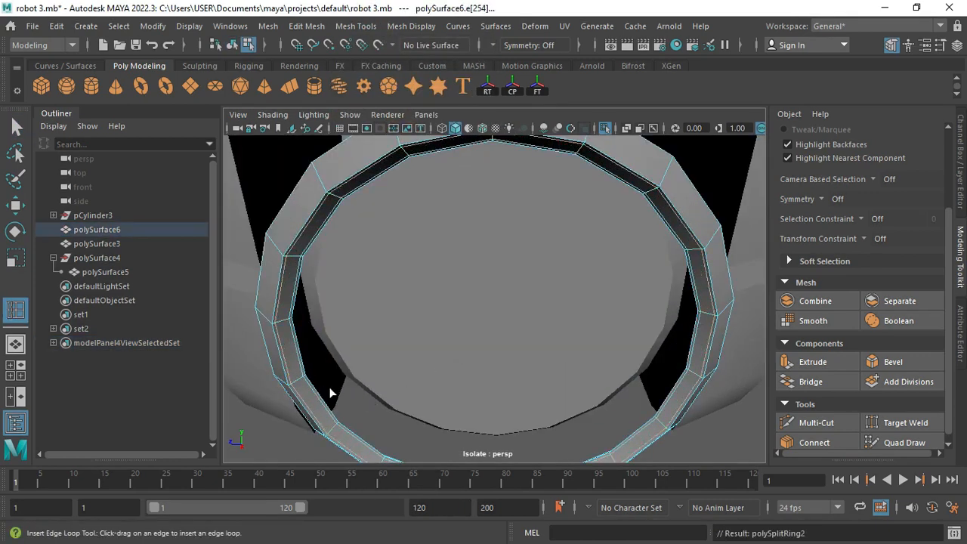
alt+drag(329, 389, 359, 334)
key(3)
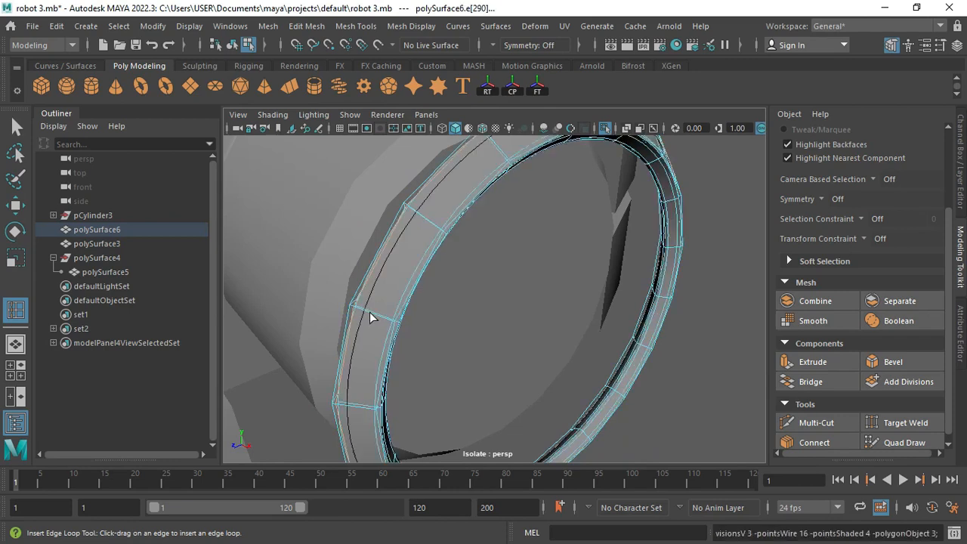
key(q)
right_drag(370, 312, 435, 265)
click(751, 341)
click(494, 319)
key(3)
click(650, 408)
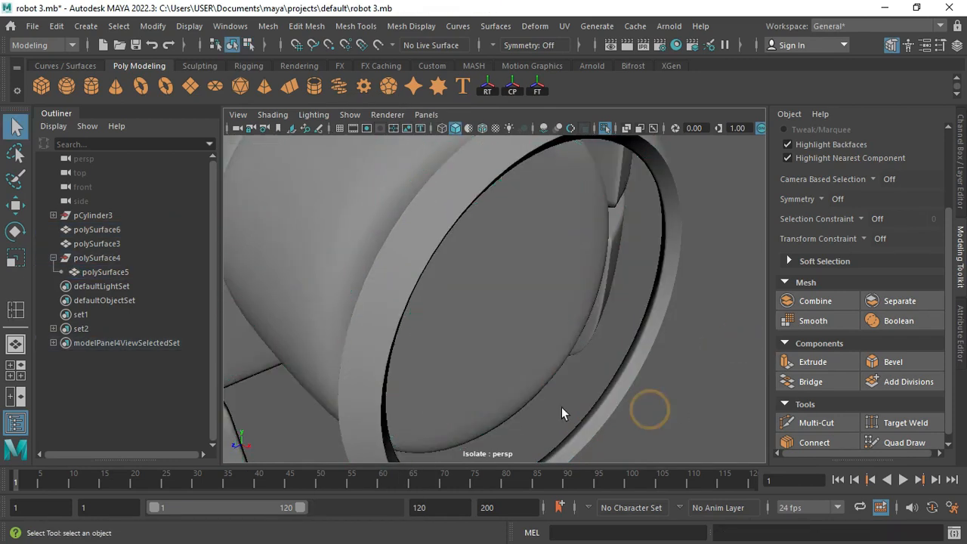
Move the ring back along X onto the beveled end of the cylinder.
alt+drag(562, 406, 612, 359)
click(543, 320)
key(w)
drag(620, 311, 495, 326)
Scale the ring down uniformly to about 0.949 so it fits the cylinder's rim.
alt+drag(566, 326, 476, 359)
key(r)
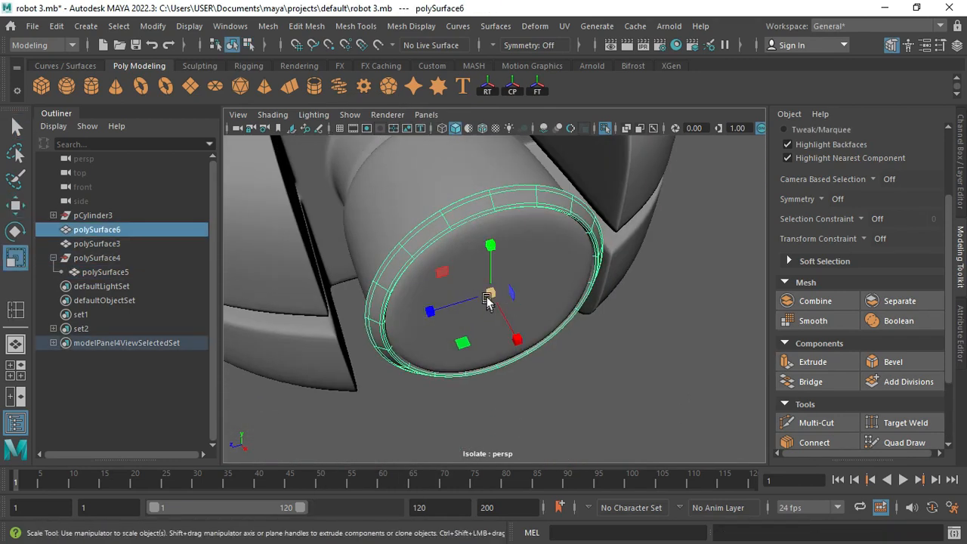
drag(490, 298, 483, 298)
click(635, 410)
alt+drag(578, 387, 529, 367)
click(585, 290)
alt+drag(586, 294, 540, 291)
drag(502, 296, 497, 294)
Stretch the ring along X to a scale of about 1.22.
click(597, 408)
alt+drag(578, 252, 499, 253)
click(529, 279)
drag(444, 318, 433, 322)
click(352, 303)
click(535, 302)
alt+drag(535, 302, 514, 304)
drag(425, 312, 423, 310)
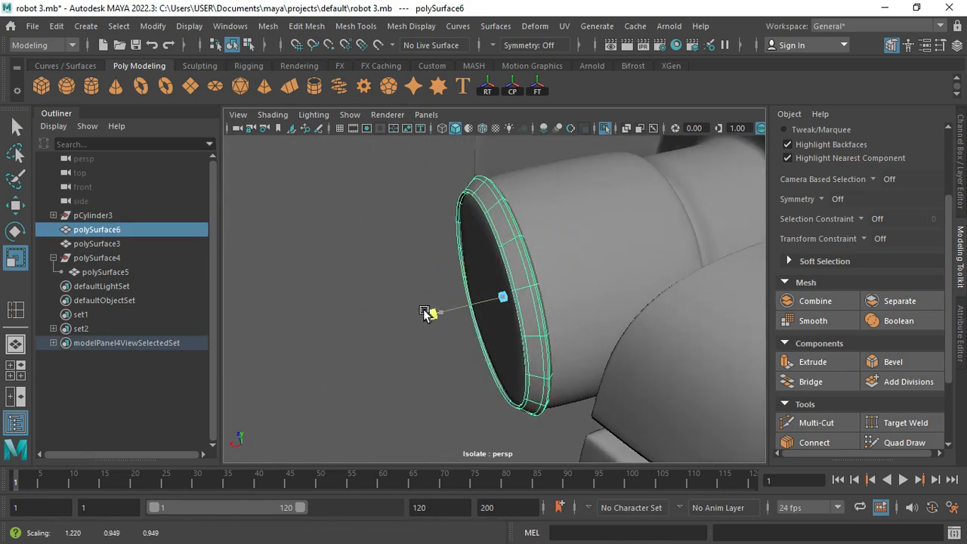
click(427, 279)
Examine the ring's fit against the cylinder's end from several angles.
alt+drag(501, 293, 430, 305)
click(492, 304)
key(w)
click(359, 315)
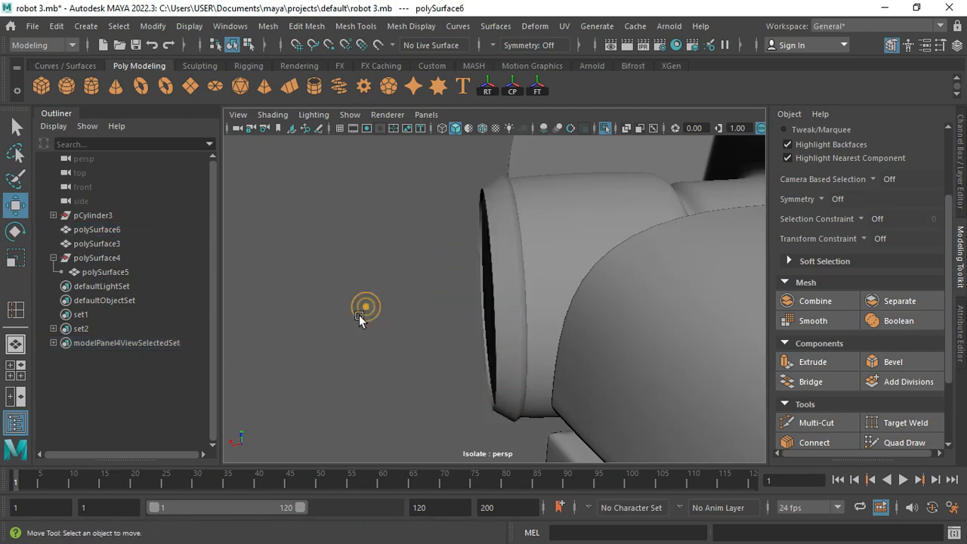
alt+drag(359, 315, 306, 367)
alt+right_drag(306, 367, 386, 355)
alt+drag(338, 302, 414, 257)
click(414, 254)
click(350, 211)
alt+drag(350, 212, 478, 253)
alt+drag(478, 253, 533, 246)
Select the face loop along the ring's open rim and adjust its scale, returning to object mode with nothing selected.
click(530, 245)
key(F11)
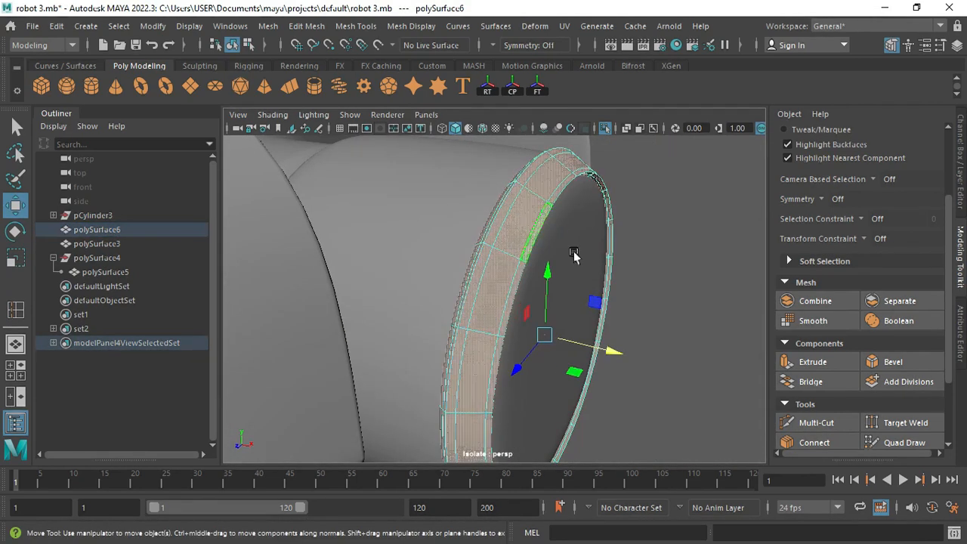
key(1)
click(542, 209)
alt+drag(542, 209, 404, 303)
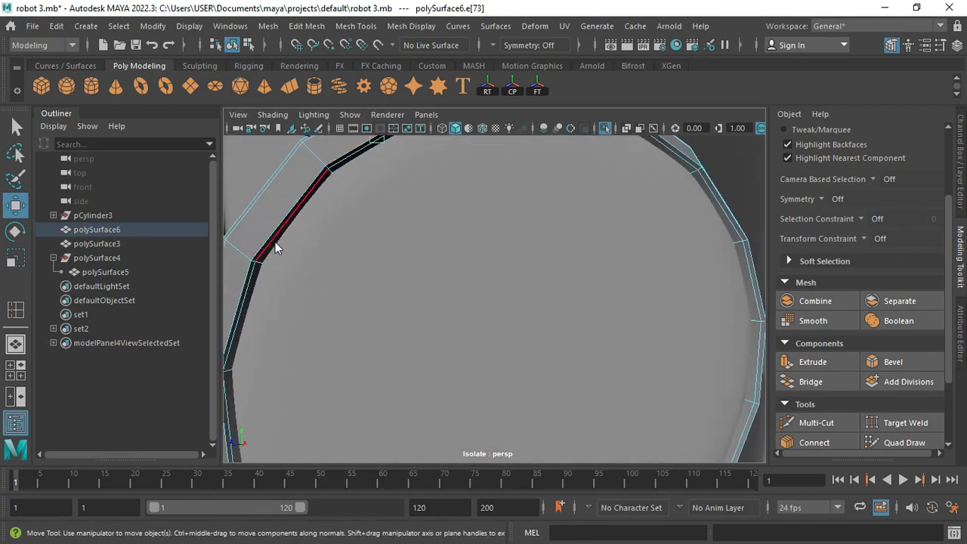
click(275, 240)
mouse_move(275, 241)
alt+mouse_down()
mouse_move(254, 255)
mouse_move(482, 382)
alt+mouse_up()
key(w)
alt+drag(492, 348, 604, 389)
alt+drag(604, 389, 621, 376)
scroll(589, 340, down, 4)
right_drag(501, 142, 528, 282)
key(ctrl+z)
alt+drag(563, 257, 543, 326)
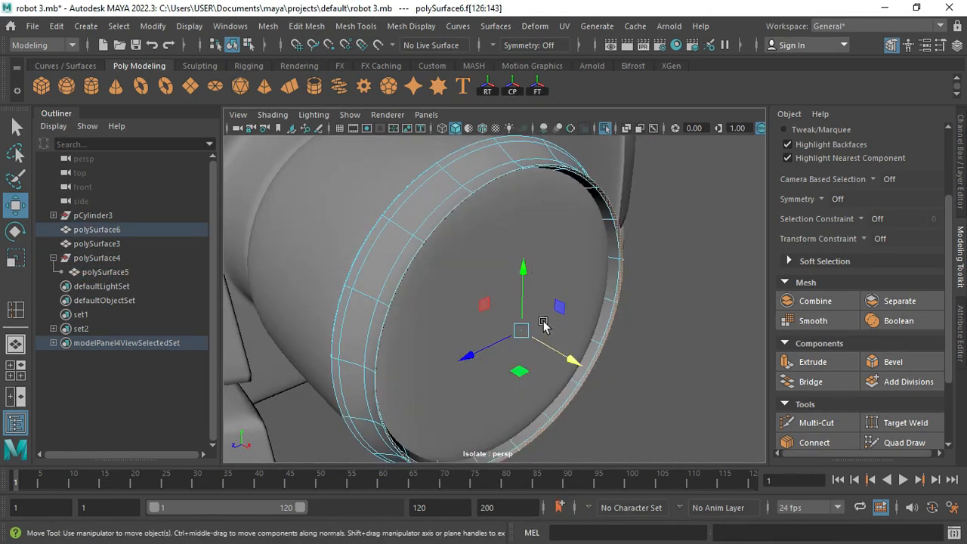
key(r)
alt+drag(459, 344, 443, 278)
right_drag(444, 278, 503, 236)
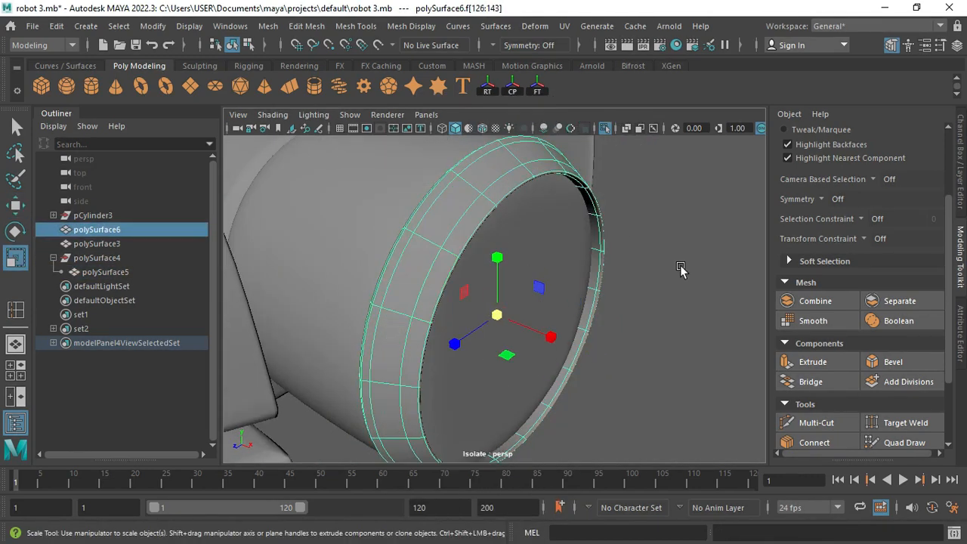
click(680, 270)
alt+drag(446, 287, 524, 293)
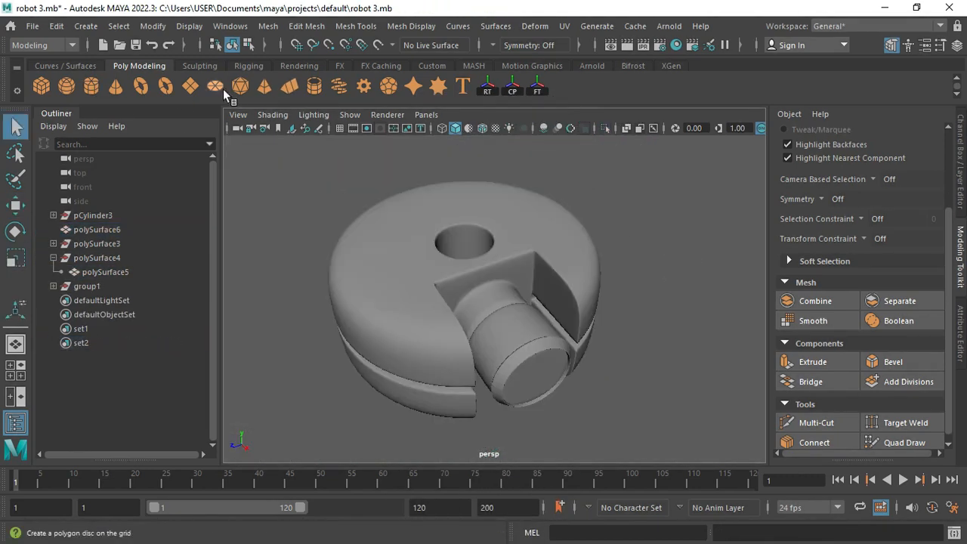
Create a polygon cylinder, rotate it 90 degrees to lie along the arm's axis and scale it down toward the arm's diameter.
click(91, 86)
key(e)
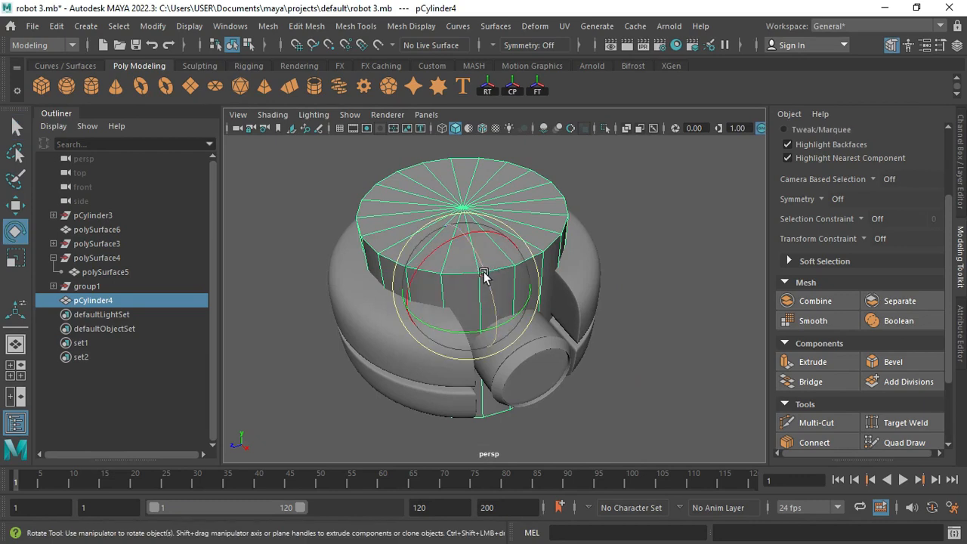
drag(485, 270, 494, 320)
key(r)
middle_drag(486, 320, 466, 340)
alt+drag(467, 340, 527, 349)
middle_drag(527, 349, 507, 343)
Move the new cylinder over the arm behind the rim ring and scale it to wrap the arm's cylinder.
key(w)
drag(511, 341, 581, 409)
key(f)
key(r)
mouse_move(514, 317)
middle_down()
mouse_move(488, 296)
mouse_move(505, 303)
middle_up()
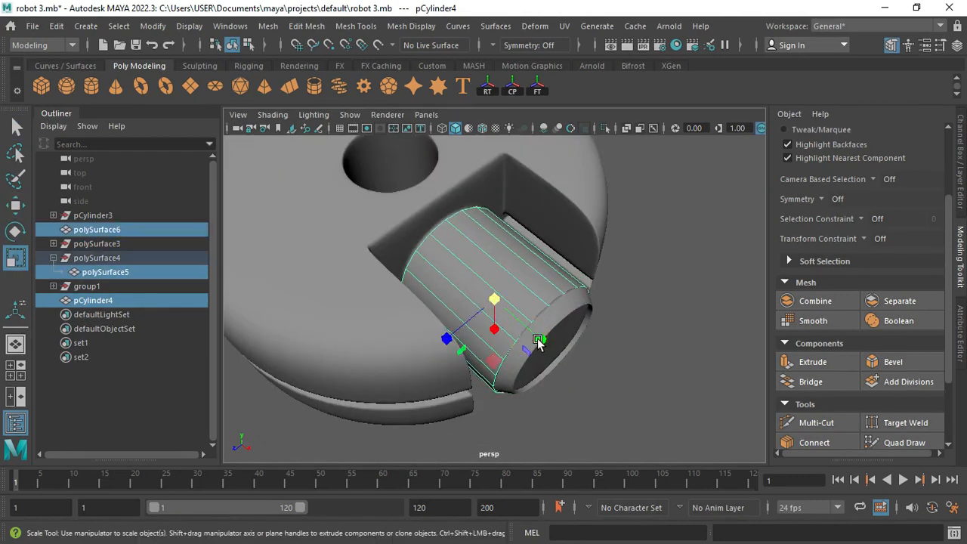
drag(537, 337, 456, 229)
Center the new cylinder vertically on the arm in the wireframe side view, with a Y translation of about 0.003 cm.
key(f)
key(w)
key(f)
scroll(508, 325, up, 2)
key(space)
key(space)
key(4)
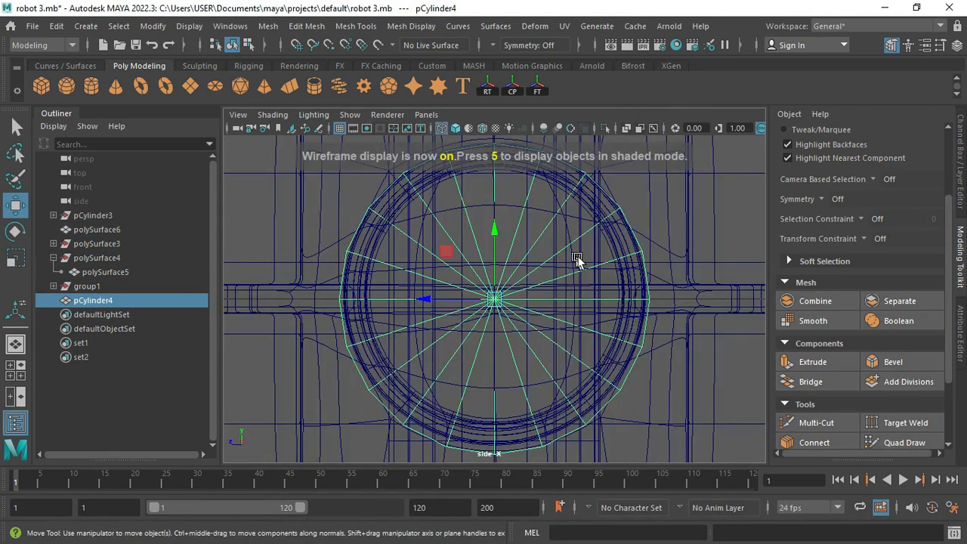
scroll(529, 294, down, 2)
click(473, 247)
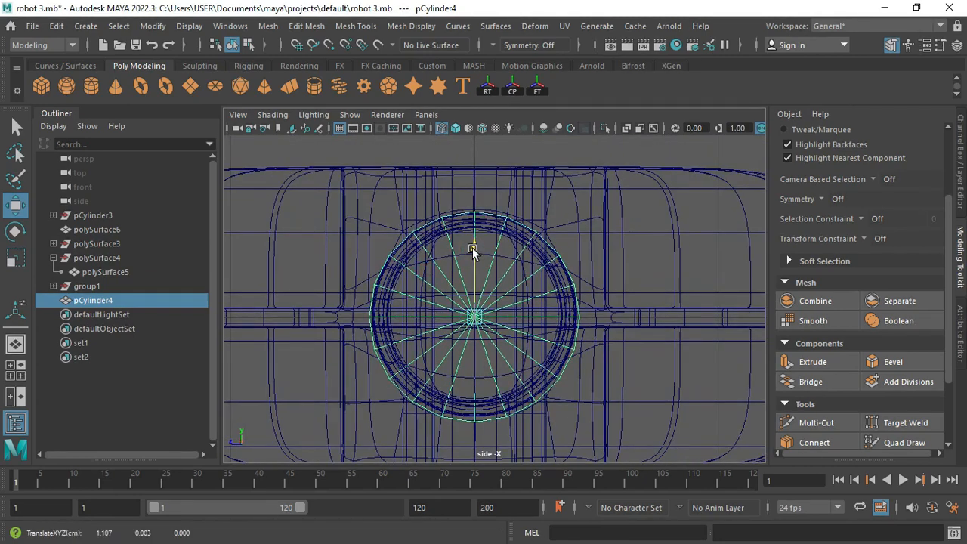
drag(472, 248, 472, 246)
key(space)
key(space)
Isolate the new cylinder and insert an edge loop close to each of its two ends.
mouse_move(489, 327)
alt+mouse_down()
mouse_move(549, 363)
mouse_move(529, 393)
mouse_move(415, 282)
alt+mouse_up()
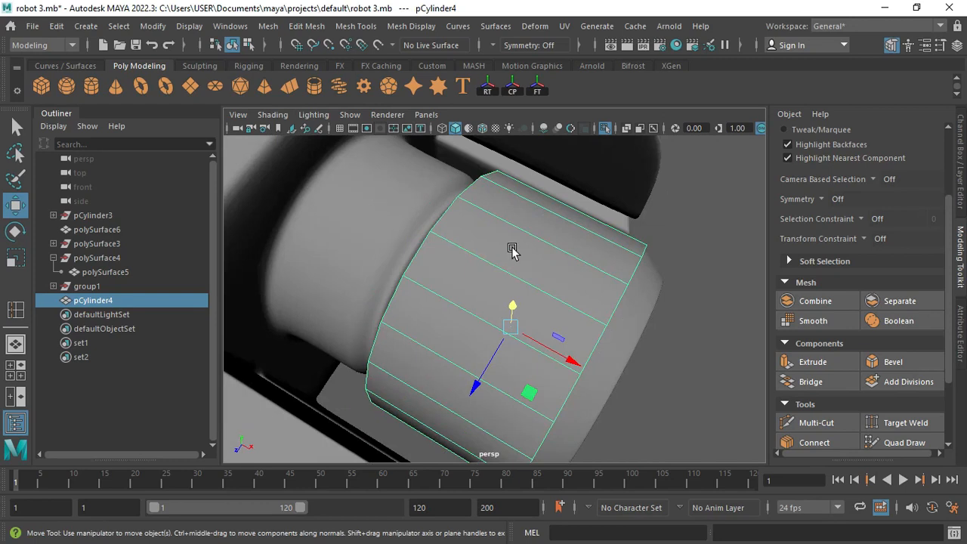
key(ctrl+1)
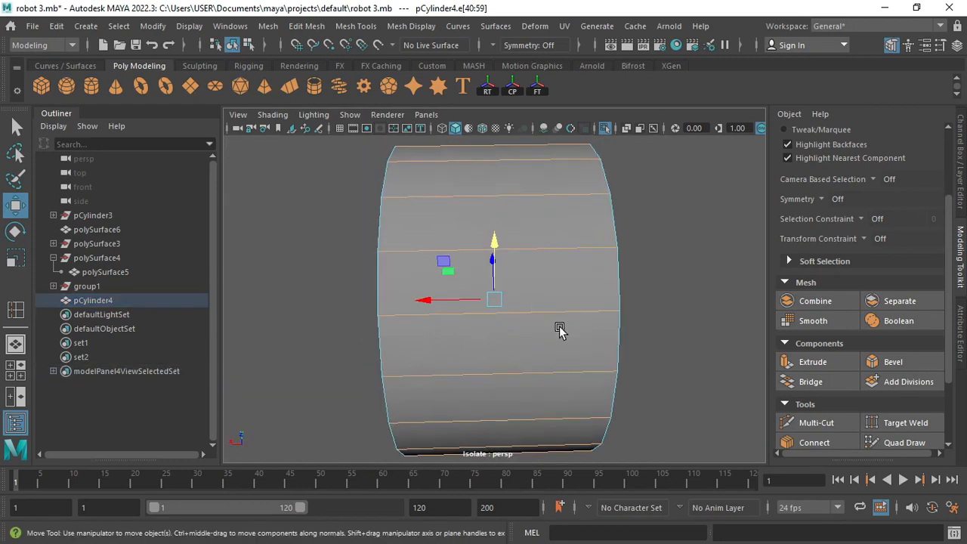
click(358, 27)
click(370, 130)
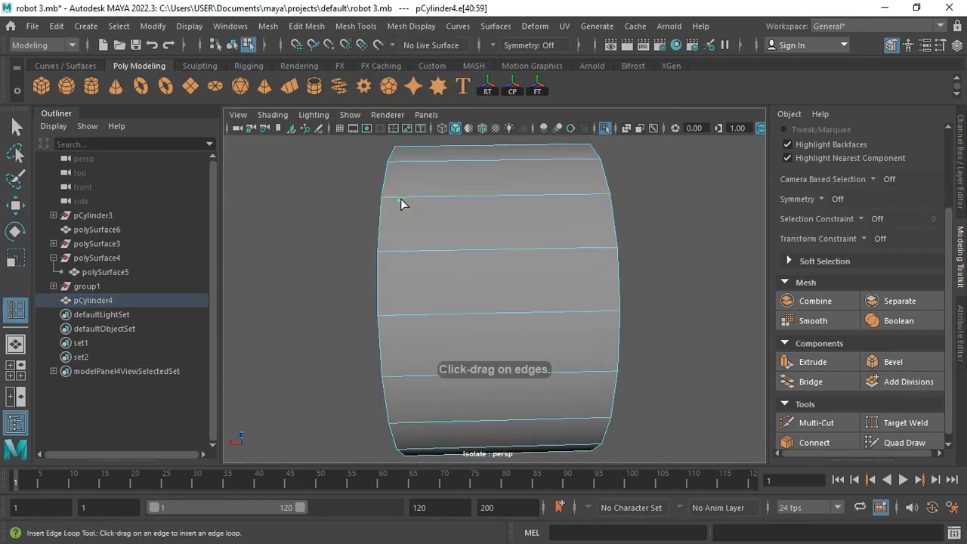
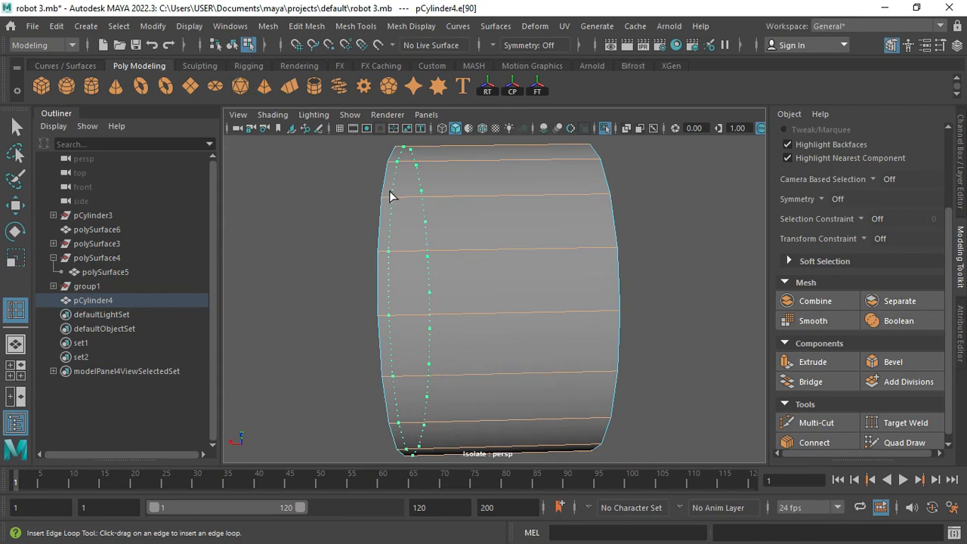
click(390, 192)
drag(597, 226, 606, 233)
alt+drag(606, 233, 490, 161)
scroll(466, 205, down, 2)
Bevel the lengthwise edges around the cylinder's side with a fraction of 1.
key(q)
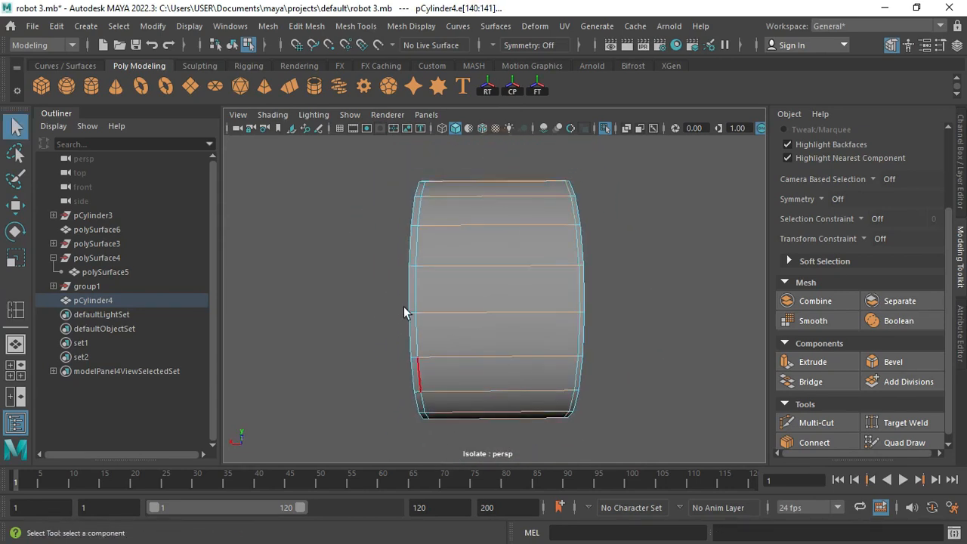
alt+drag(404, 313, 438, 306)
click(904, 362)
alt+drag(613, 315, 544, 327)
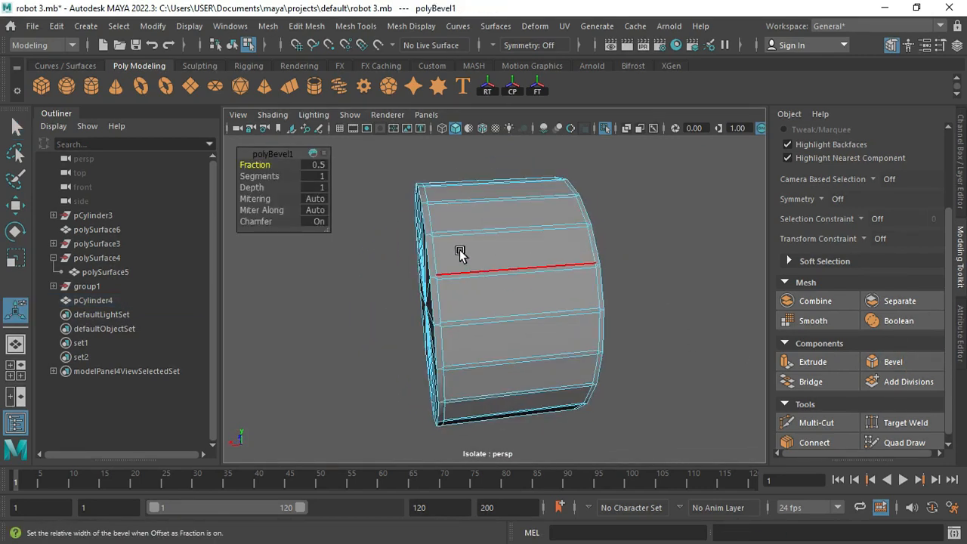
scroll(509, 328, up, 4)
drag(260, 165, 285, 167)
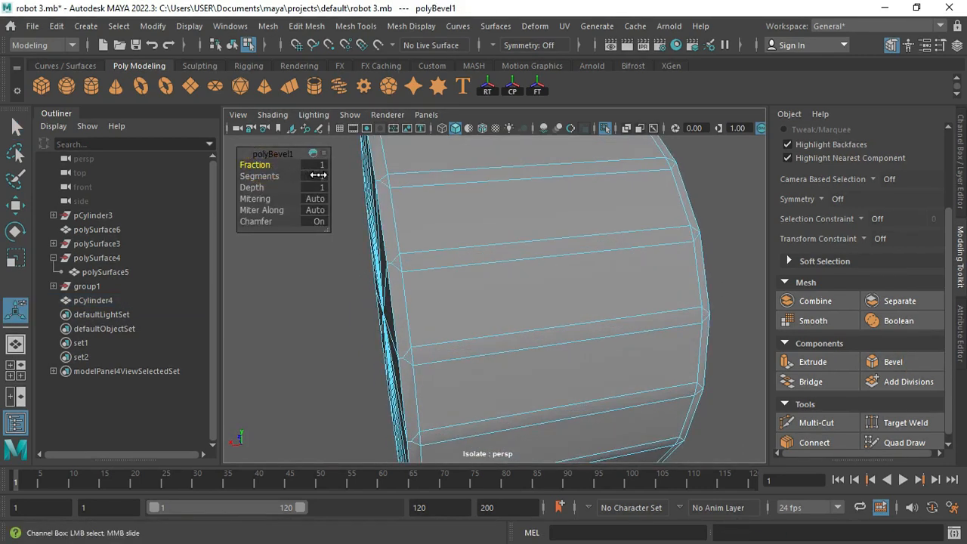
alt+drag(281, 352, 271, 333)
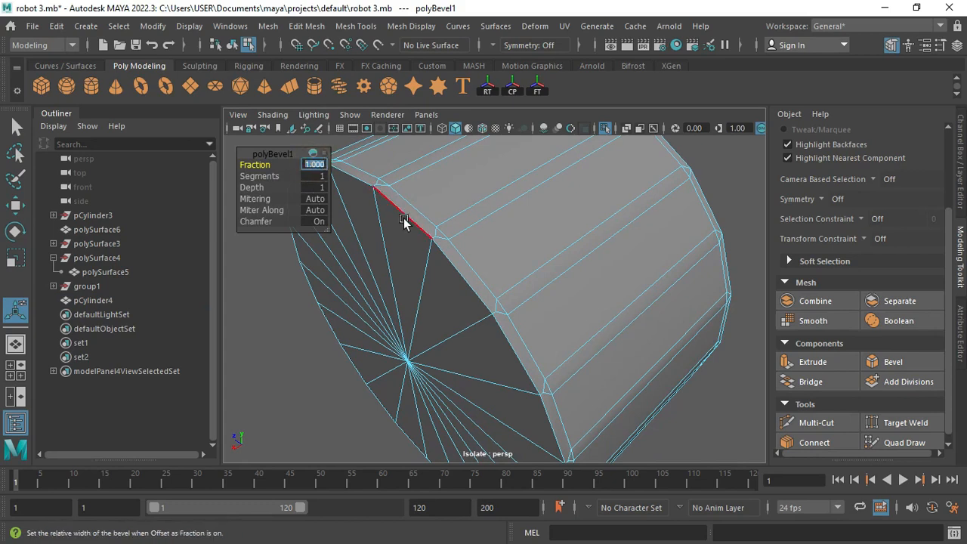
text(1)
key(Return)
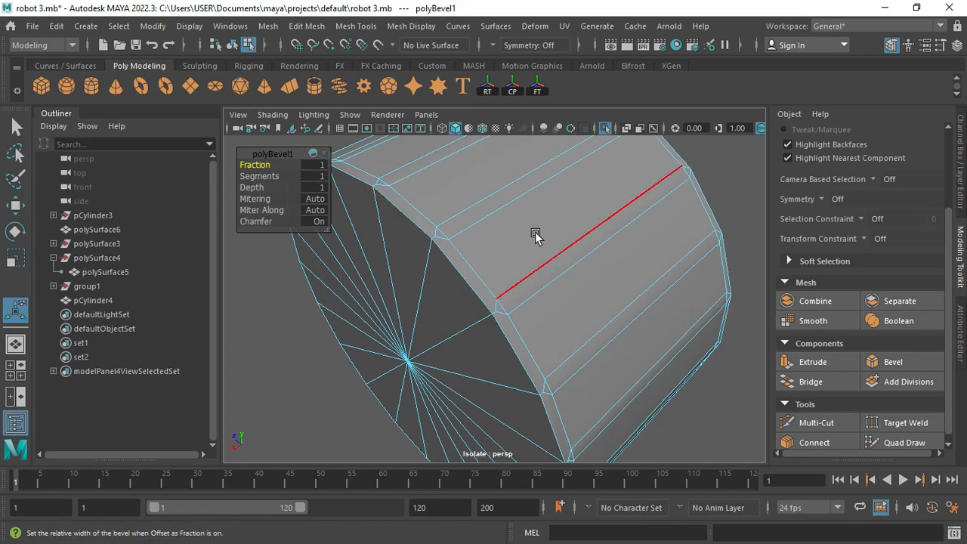
Select all the wide faces around the cylinder's side and extrude them repeatedly to form panels, checking them with smooth preview.
right_drag(535, 231, 524, 177)
click(547, 198)
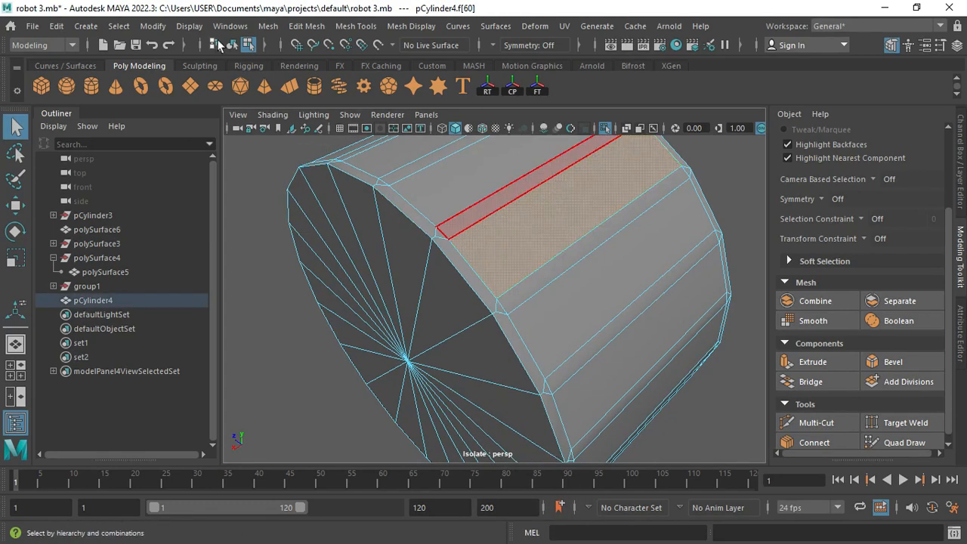
click(119, 26)
click(161, 129)
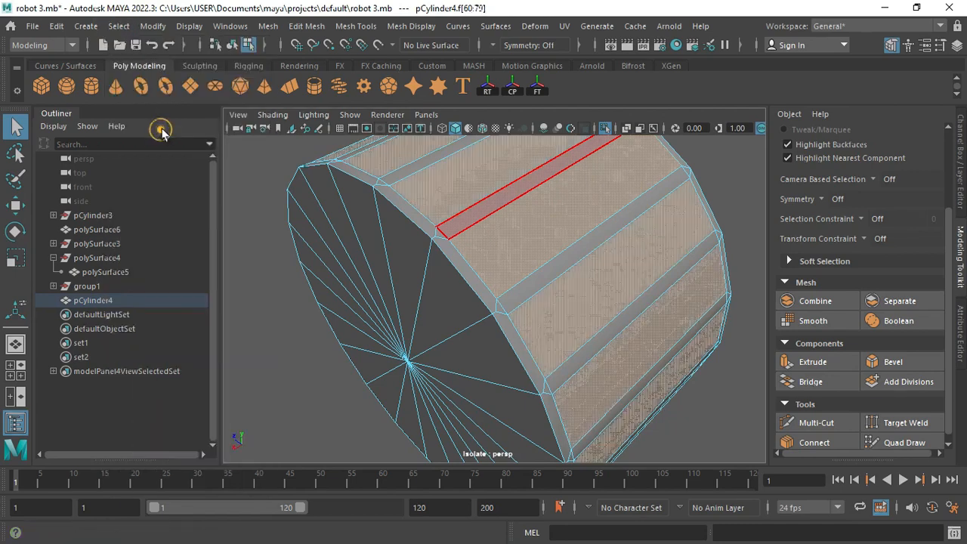
alt+drag(555, 263, 606, 254)
key(ctrl+e)
key(ctrl+e)
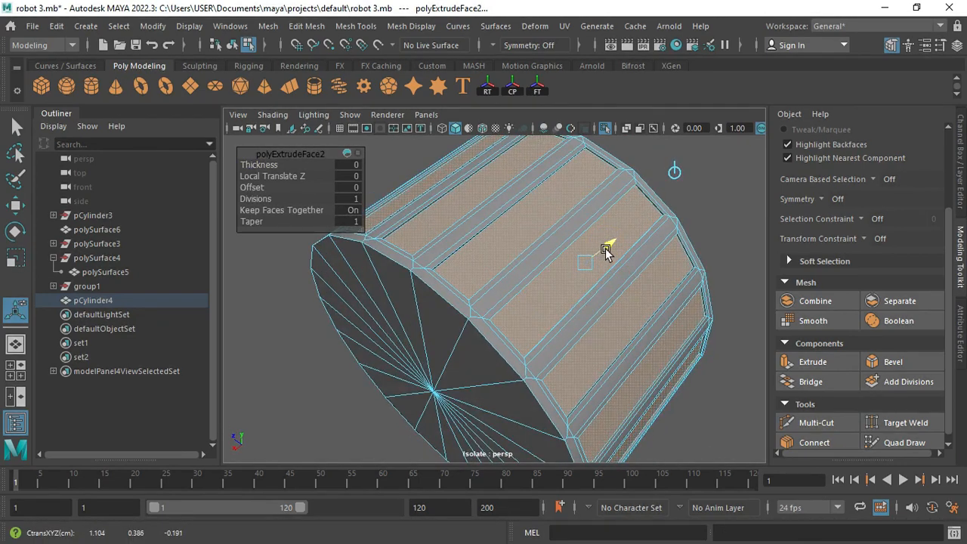
key(ctrl+e)
key(3)
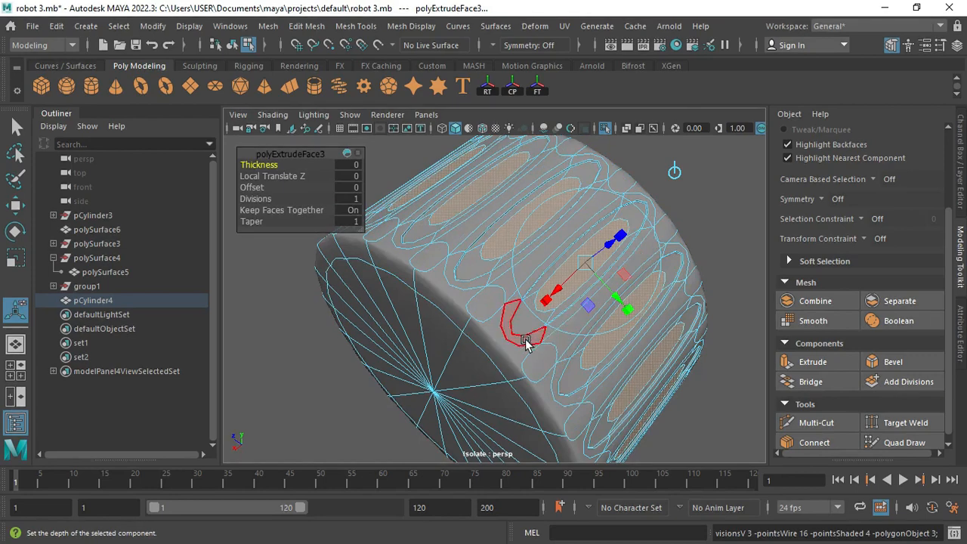
alt+drag(517, 321, 479, 290)
Turn off smooth preview and insert supporting edge loops near both ends of the cylinder's panels.
key(q)
right_drag(479, 290, 564, 235)
click(564, 235)
alt+drag(550, 280, 578, 272)
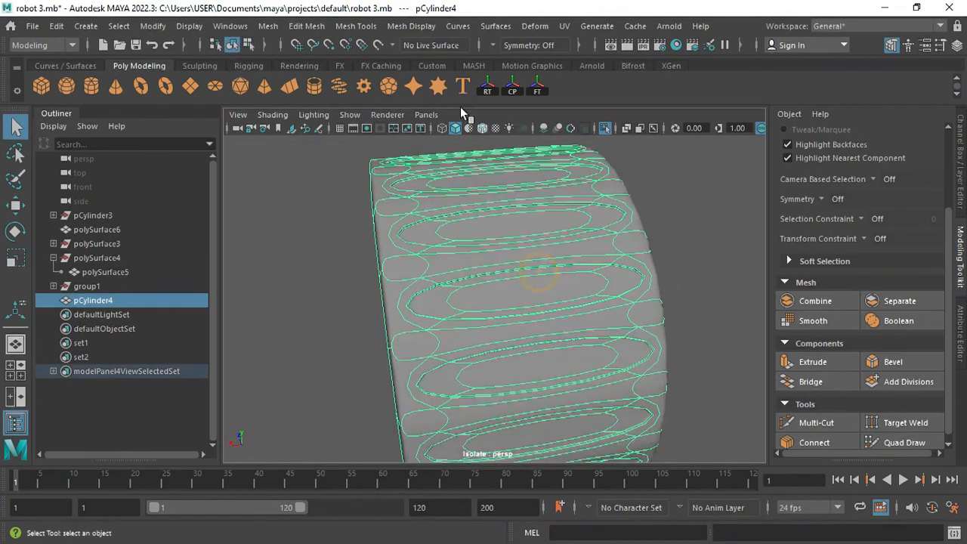
click(360, 25)
click(387, 136)
key(1)
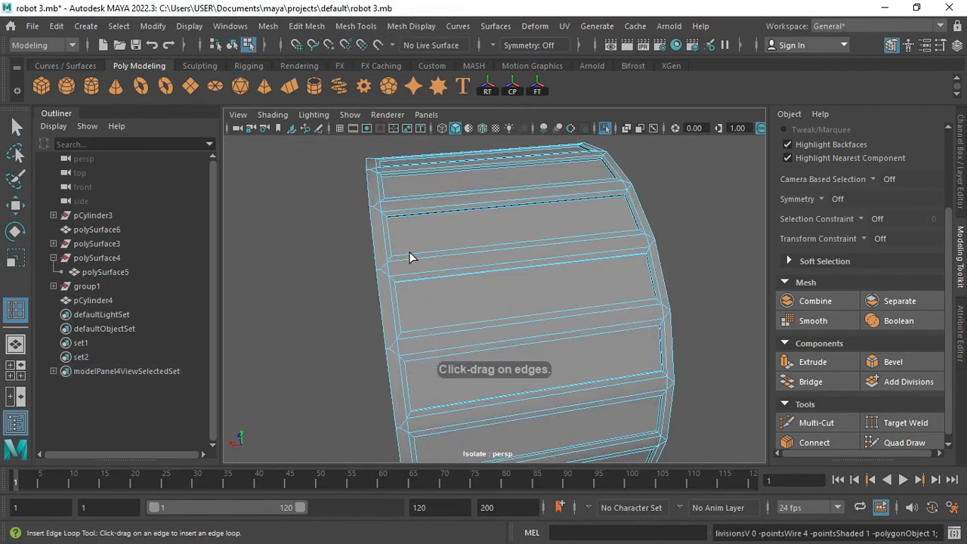
drag(398, 259, 396, 259)
drag(611, 254, 636, 248)
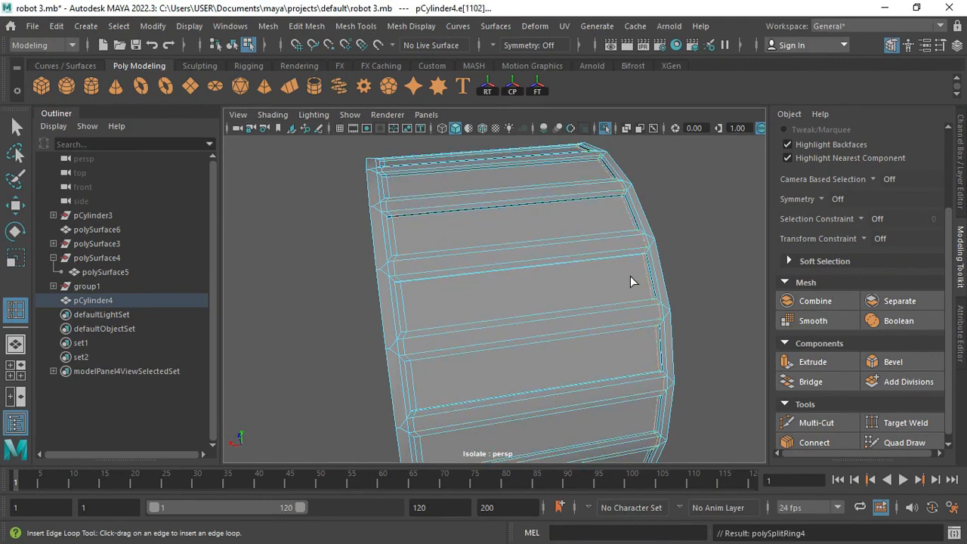
Turn on smooth preview for the paneled cylinder, inspect its shape and bring the rest of the model back into view.
key(q)
right_drag(588, 275, 632, 123)
key(3)
click(672, 189)
alt+drag(514, 257, 680, 253)
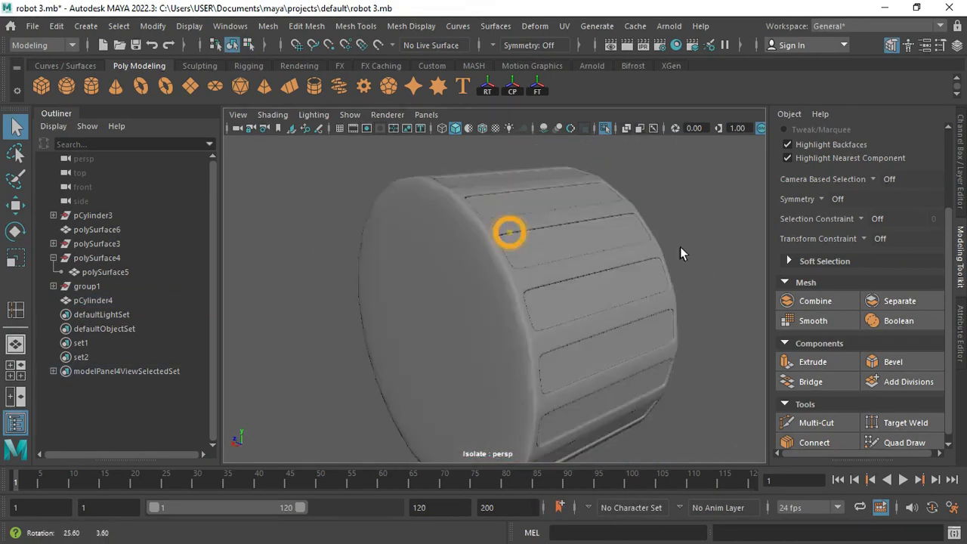
scroll(680, 248, down, 3)
click(518, 266)
key(ctrl+1)
click(361, 271)
Examine how the paneled cylinder fits the arm and the rim ring from several angles.
alt+drag(365, 285, 520, 282)
click(539, 311)
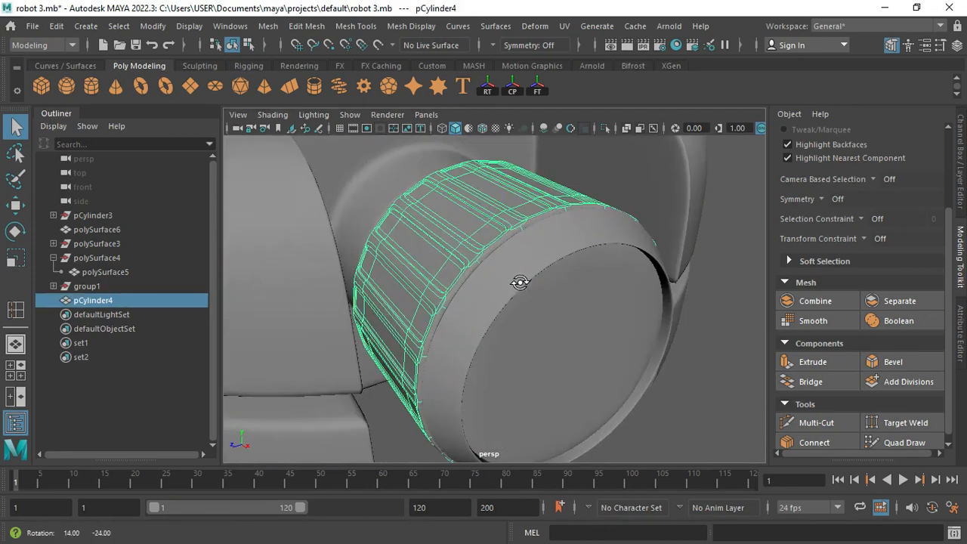
key(g)
key(q)
click(447, 262)
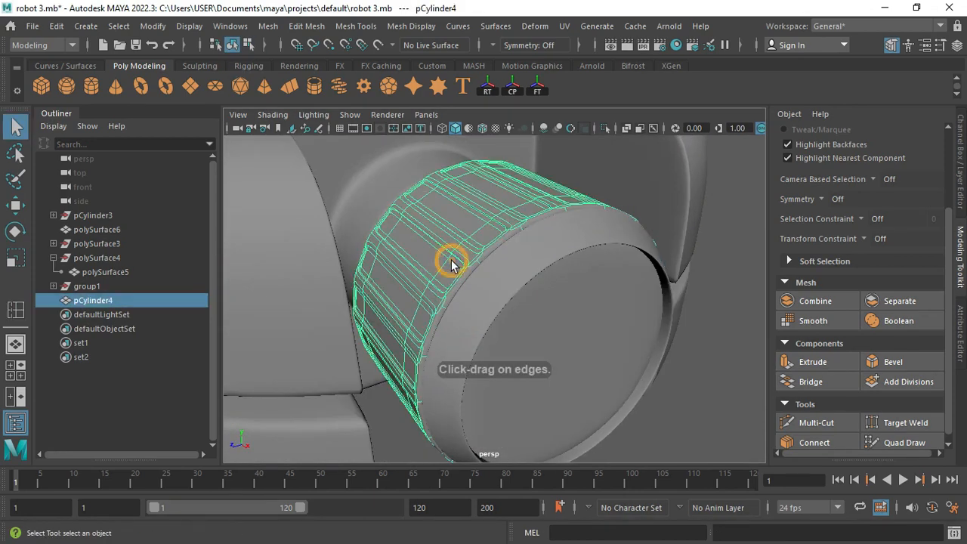
key(r)
alt+drag(486, 248, 589, 363)
click(656, 427)
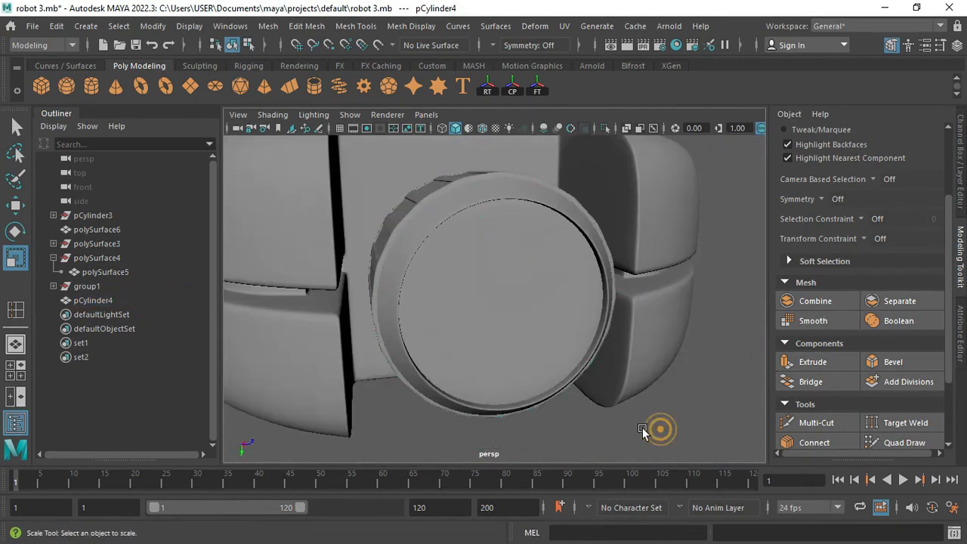
alt+drag(643, 429, 521, 346)
Create another polygon cylinder, rotate it -90 degrees about Z, scale it down and move it to the arm's outer end.
click(91, 86)
scroll(423, 276, down, 1)
alt+drag(422, 277, 488, 287)
key(w)
key(e)
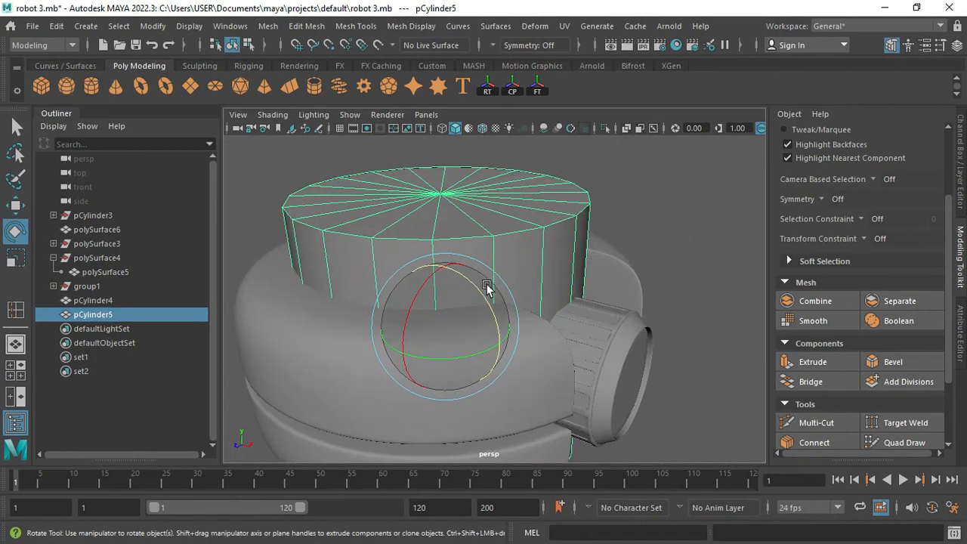
alt+drag(507, 333, 528, 385)
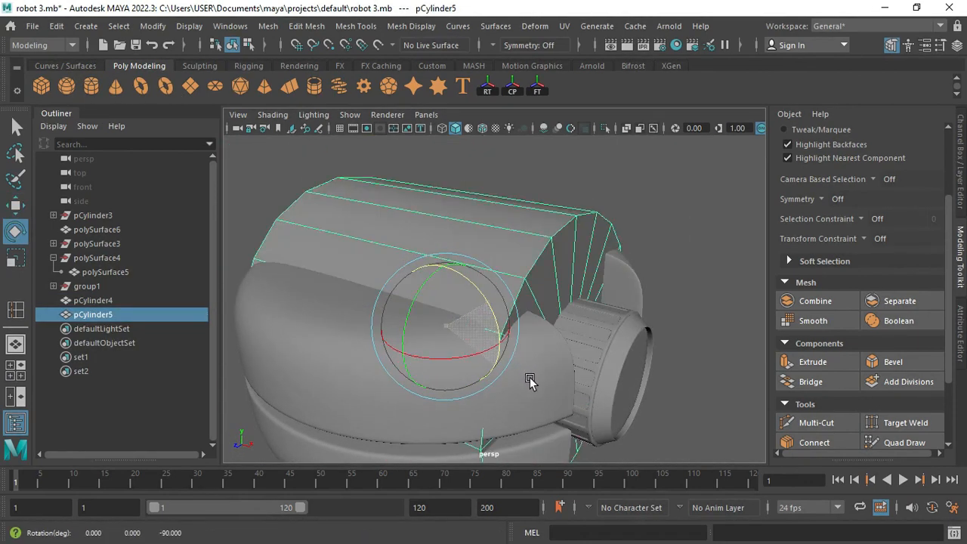
key(r)
drag(444, 306, 454, 321)
key(w)
drag(502, 347, 656, 408)
Flatten the cylinder along its axis into a thin disc and fit it at the rim ring's opening.
scroll(656, 408, down, 4)
alt+drag(656, 408, 541, 401)
key(r)
drag(495, 302, 396, 265)
alt+drag(446, 291, 550, 369)
key(w)
key(f)
alt+drag(491, 352, 661, 332)
key(r)
Insert supporting edge loops around the thin disc's side and near its cap's edge, and turn on smooth preview.
click(356, 27)
click(385, 130)
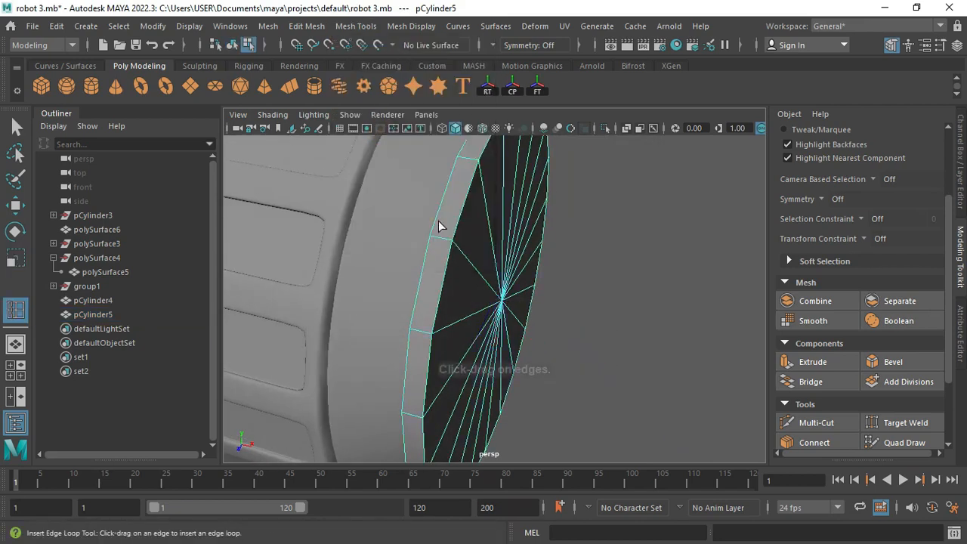
click(453, 262)
alt+drag(440, 226, 467, 268)
click(472, 266)
key(q)
right_drag(471, 139, 521, 120)
key(3)
alt+drag(548, 257, 486, 297)
click(495, 260)
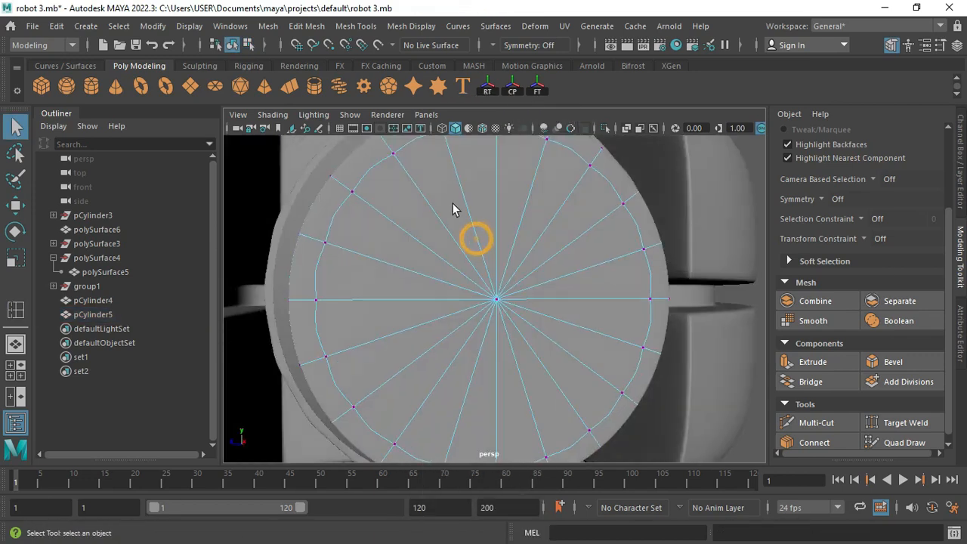
Pull the cylinder cap's centre vertices slightly outward with soft selection, using a falloff radius of about 0.13, and return to object selection.
alt+drag(499, 318, 467, 310)
key(b)
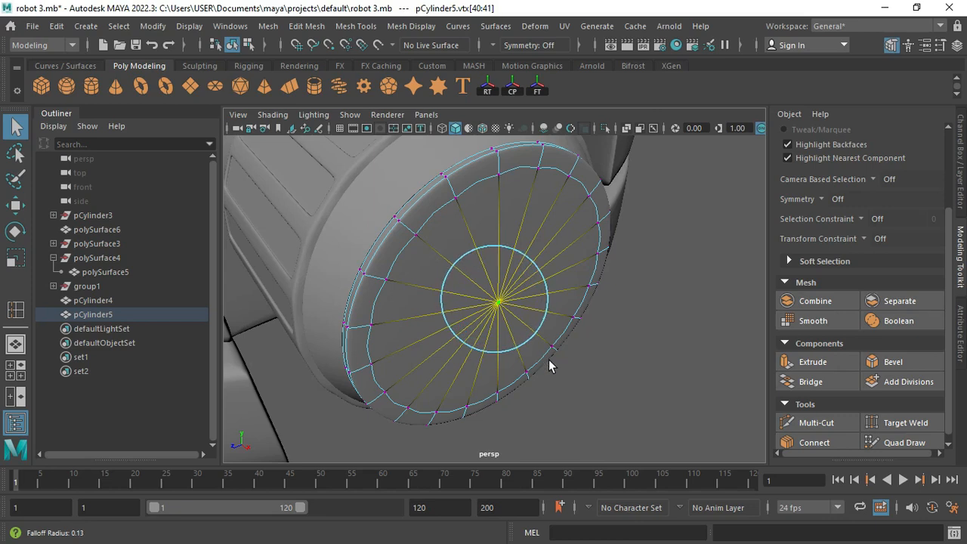
key(w)
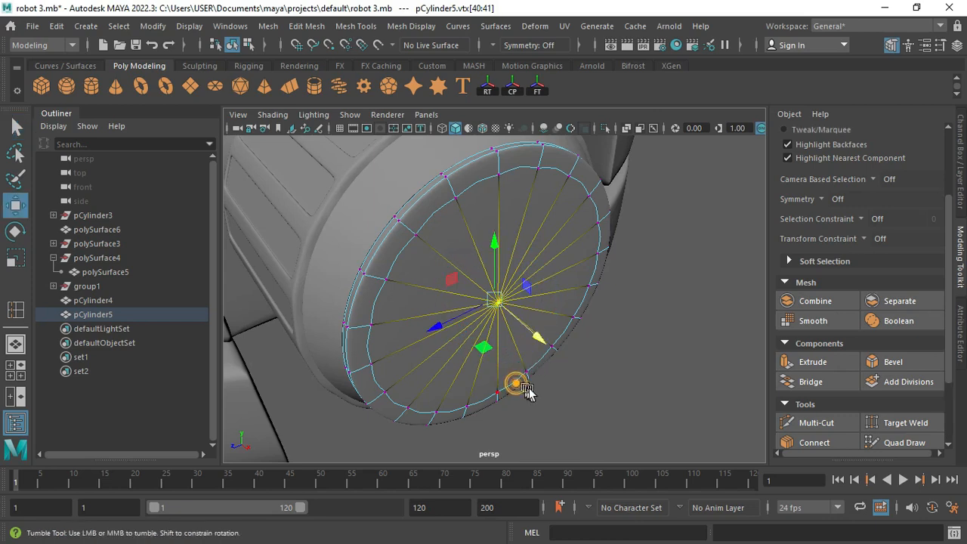
alt+drag(518, 384, 567, 348)
alt+drag(460, 296, 491, 262)
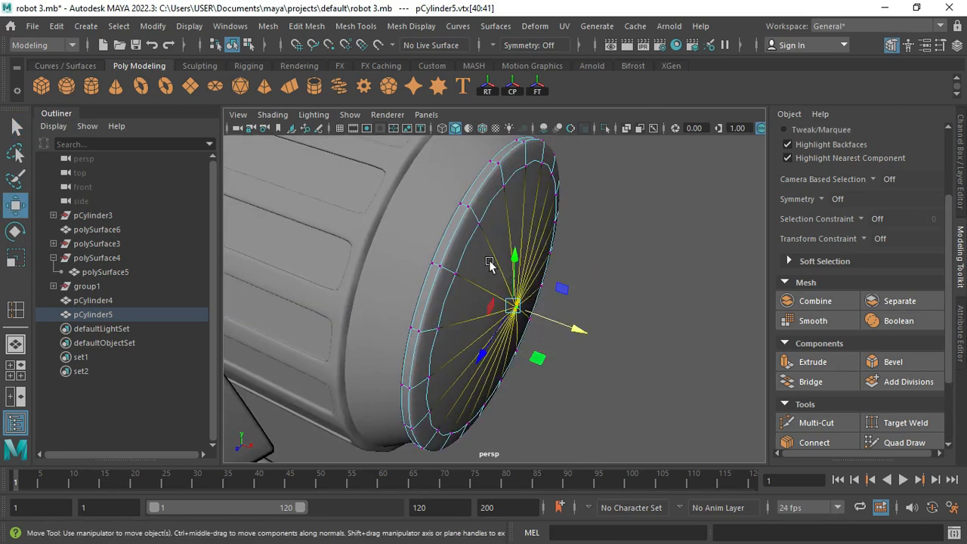
drag(595, 335, 607, 341)
alt+drag(569, 340, 605, 316)
right_drag(470, 281, 522, 148)
drag(564, 304, 567, 304)
alt+drag(529, 295, 363, 257)
drag(491, 222, 490, 215)
click(735, 448)
Create a polygon pipe, raise it onto the top of the rounded body and scale it uniformly to about 0.338.
alt+drag(575, 336, 710, 393)
scroll(652, 378, down, 10)
click(317, 89)
drag(390, 255, 379, 219)
key(f)
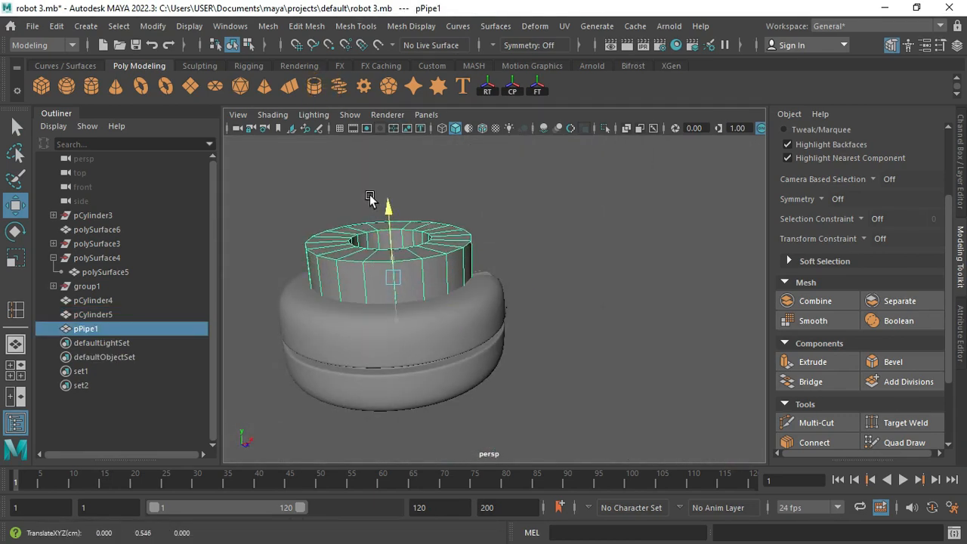
key(r)
drag(484, 299, 388, 228)
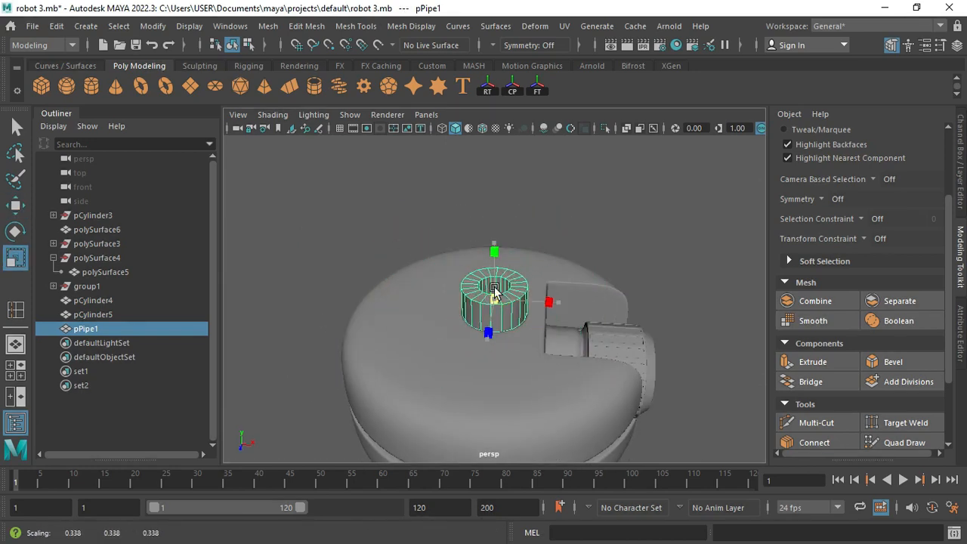
key(f)
alt+drag(484, 299, 440, 279)
Duplicate the pipe straight up, leaving the original on the body.
key(w)
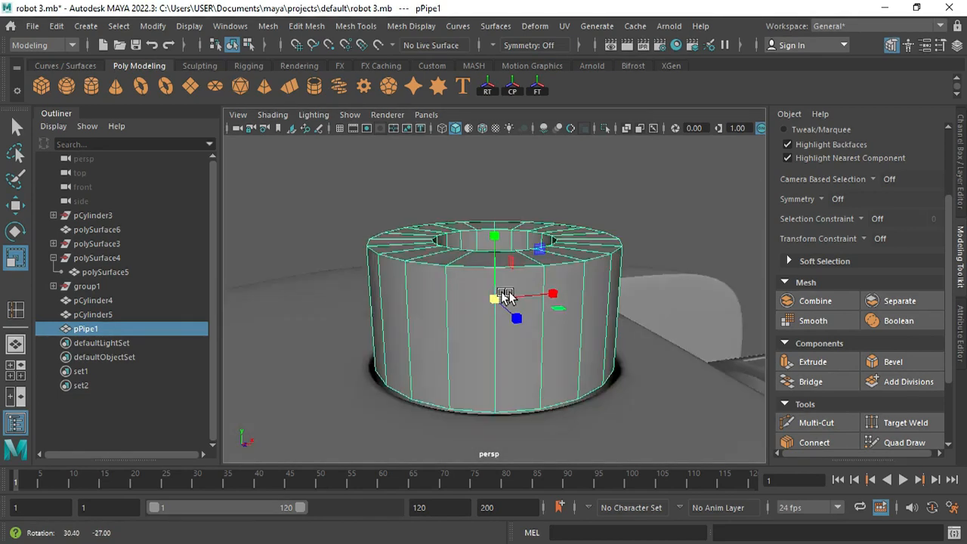
scroll(507, 265, down, 5)
drag(492, 229, 452, 45)
Select a run of adjacent outer side faces on the lower pipe.
click(498, 314)
alt+drag(502, 302, 462, 297)
scroll(457, 226, up, 3)
right_drag(495, 303, 500, 354)
scroll(456, 337, up, 2)
alt+drag(466, 349, 554, 327)
click(503, 339)
key(q)
shift+click(456, 317)
shift+click(430, 317)
alt+drag(433, 321, 502, 357)
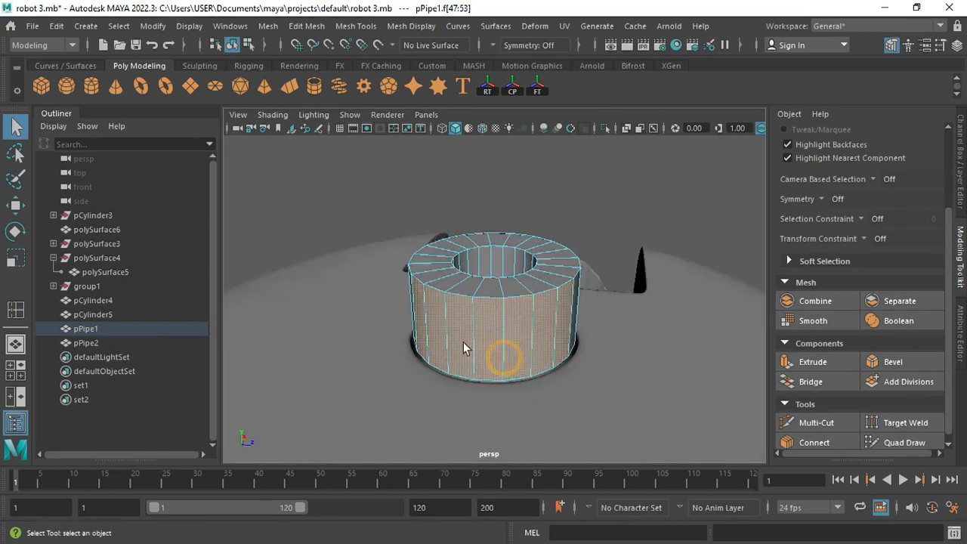
Trim the ends of the pipe's side-face selection to leave a narrower run of adjacent outer faces.
shift+click(416, 300)
alt+drag(419, 304, 382, 337)
shift+click(430, 331)
scroll(430, 333, up, 1)
key(r)
key(ctrl+z)
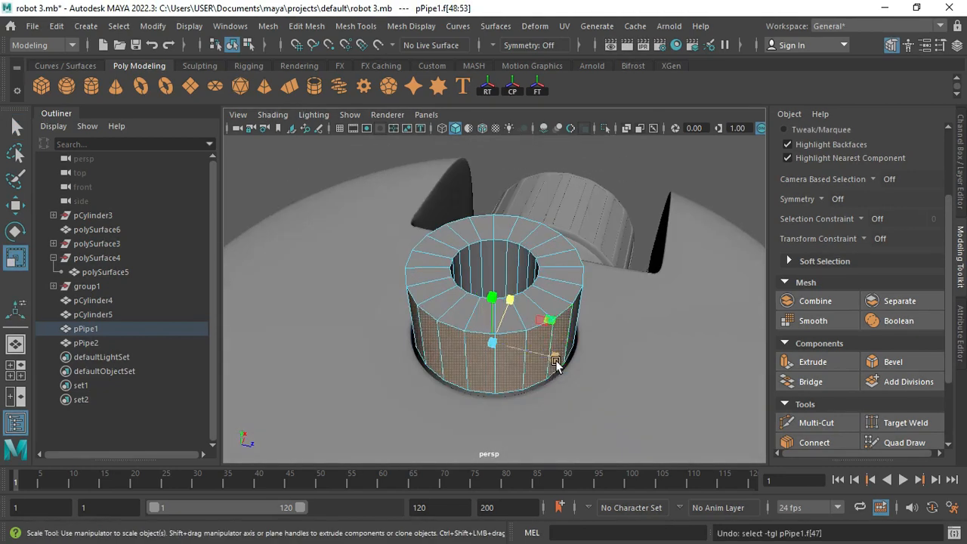
alt+drag(557, 367, 601, 364)
key(q)
shift+click(564, 335)
alt+drag(514, 362, 535, 379)
Extrude the selected pipe faces and move them horizontally outward to form an arm.
key(ctrl+e)
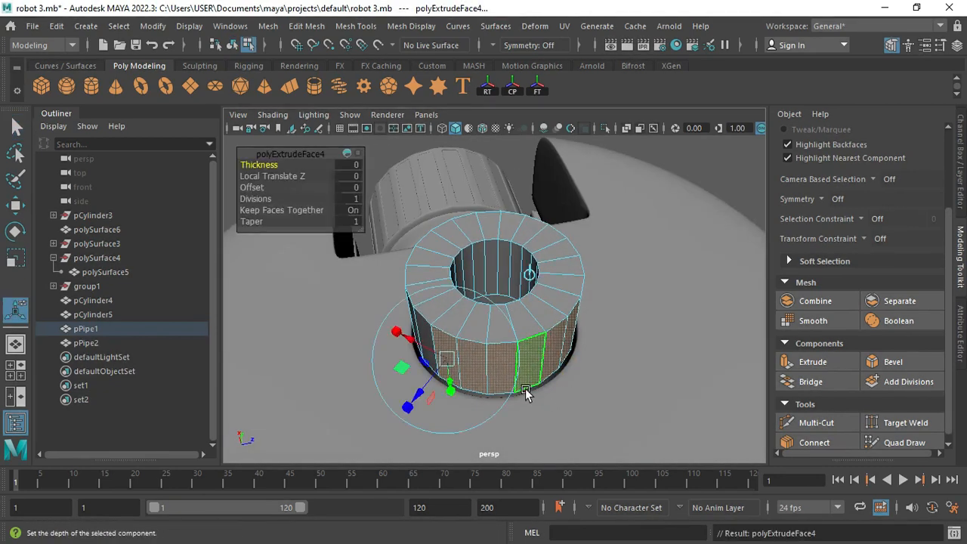
key(w)
drag(490, 304, 538, 429)
scroll(550, 410, down, 2)
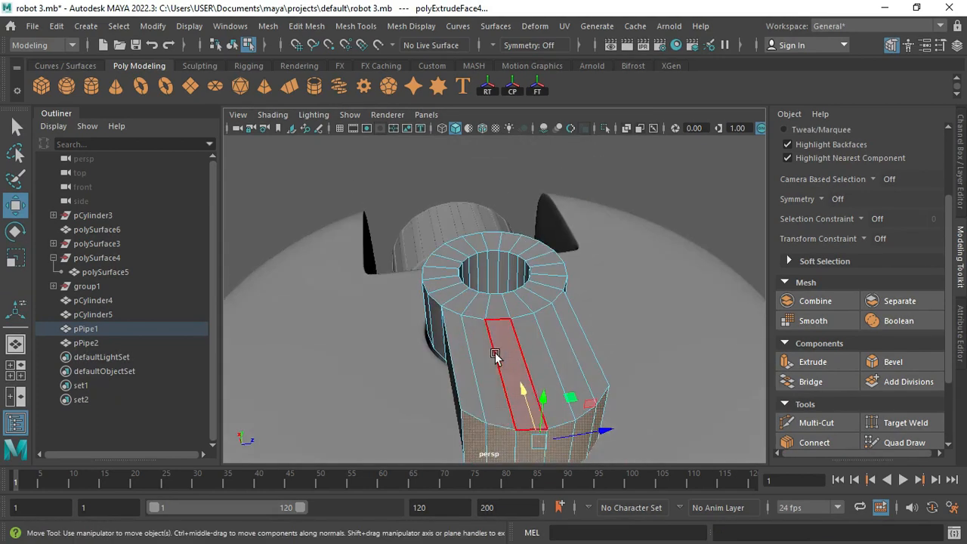
Flatten the far end of the pipe's arm, remove its end faces and return to object selection.
alt+drag(495, 358, 594, 413)
key(r)
alt+drag(491, 408, 565, 330)
key(ctrl+z)
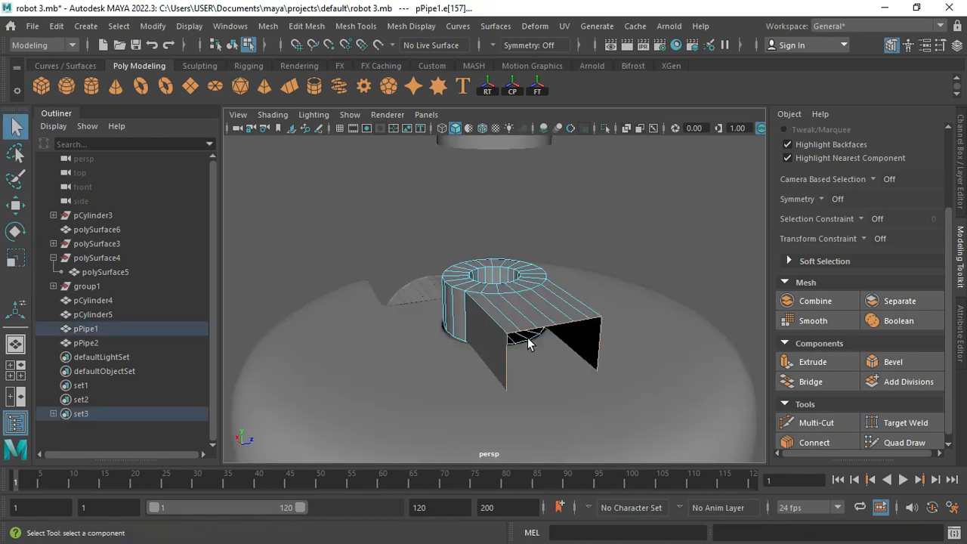
right_drag(527, 338, 592, 120)
alt+drag(469, 276, 496, 247)
In the front view, place a copy of the pipe bracket below the body and raise the upper bracket to about 0.781.
key(r)
key(space)
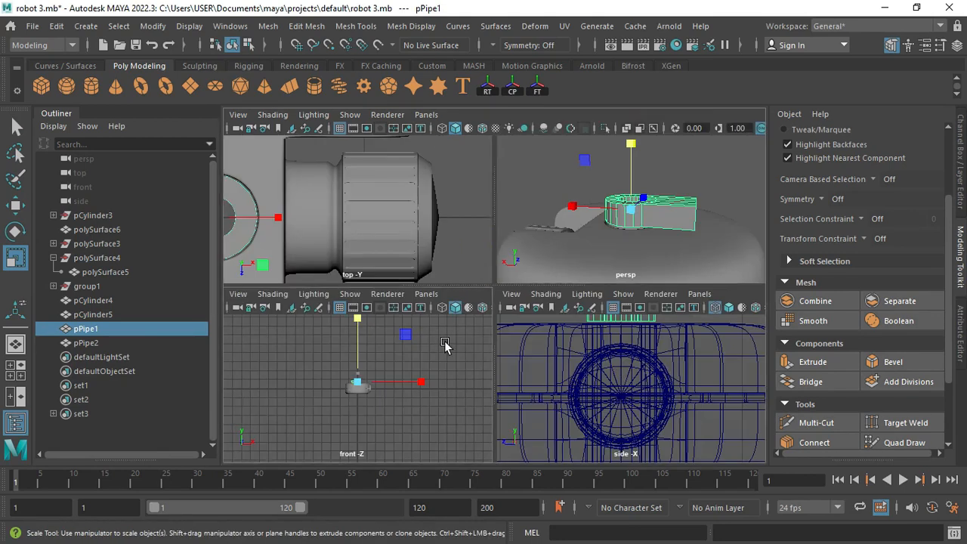
key(space)
key(w)
shift+drag(512, 237, 512, 238)
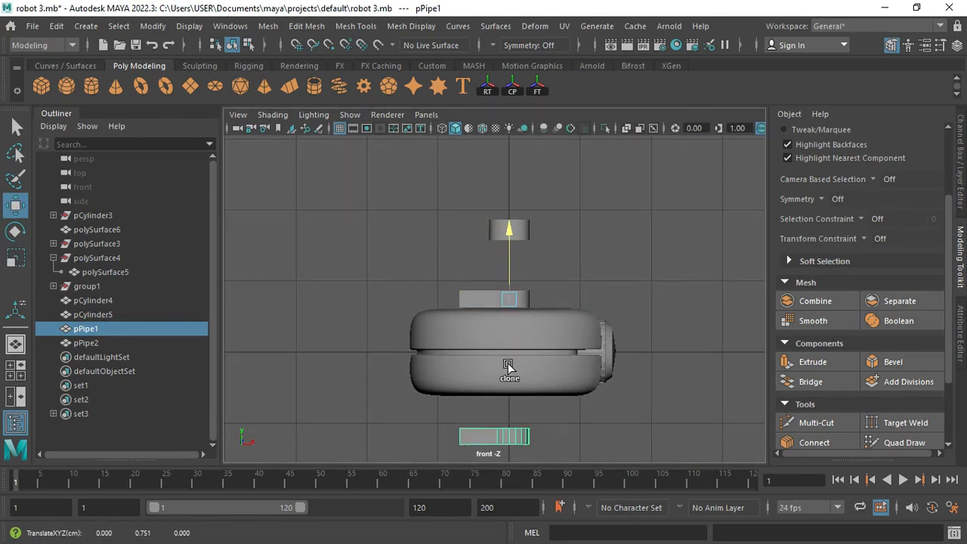
shift+drag(508, 366, 487, 299)
drag(504, 237, 505, 233)
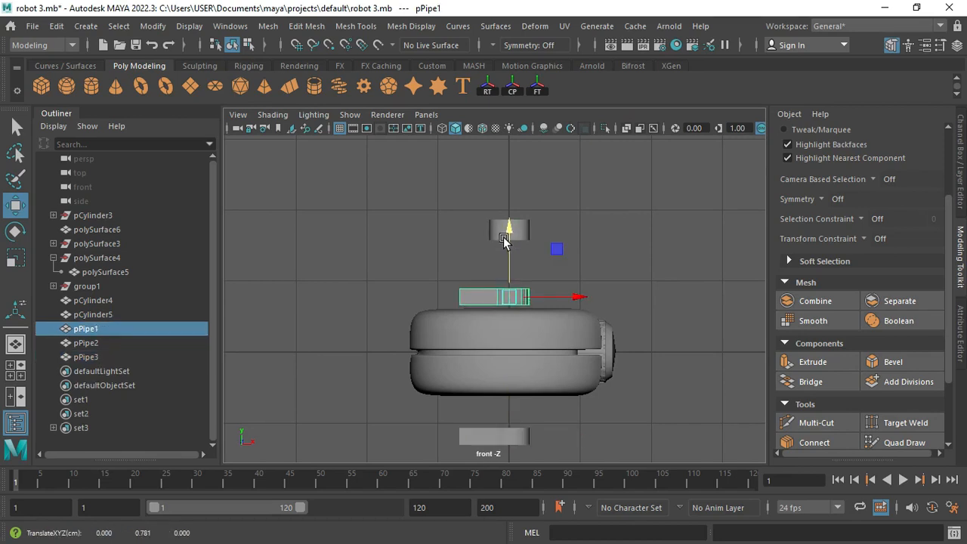
Undo the last face extrusion and extend the face selection on the body's underside with neighbouring faces.
alt+middle_drag(534, 416, 510, 385)
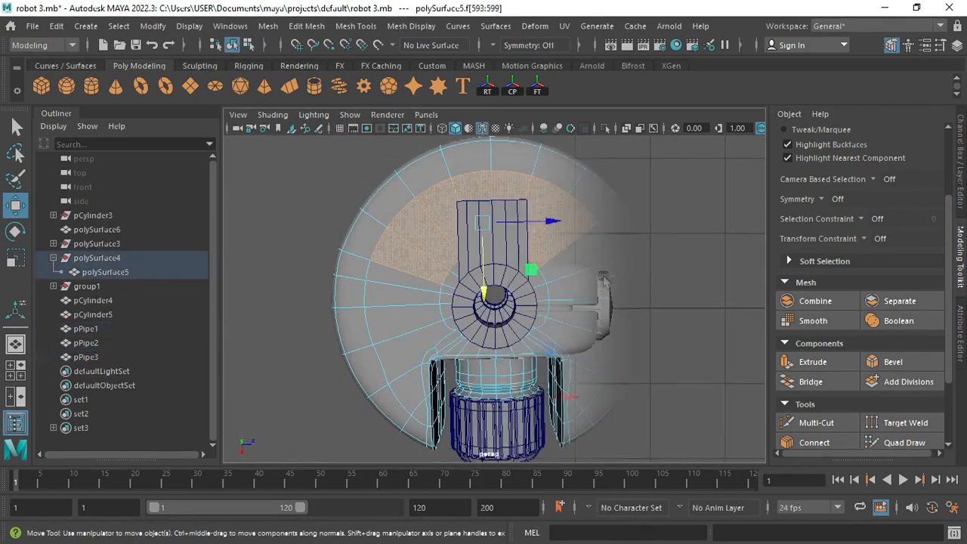
key(ctrl+z)
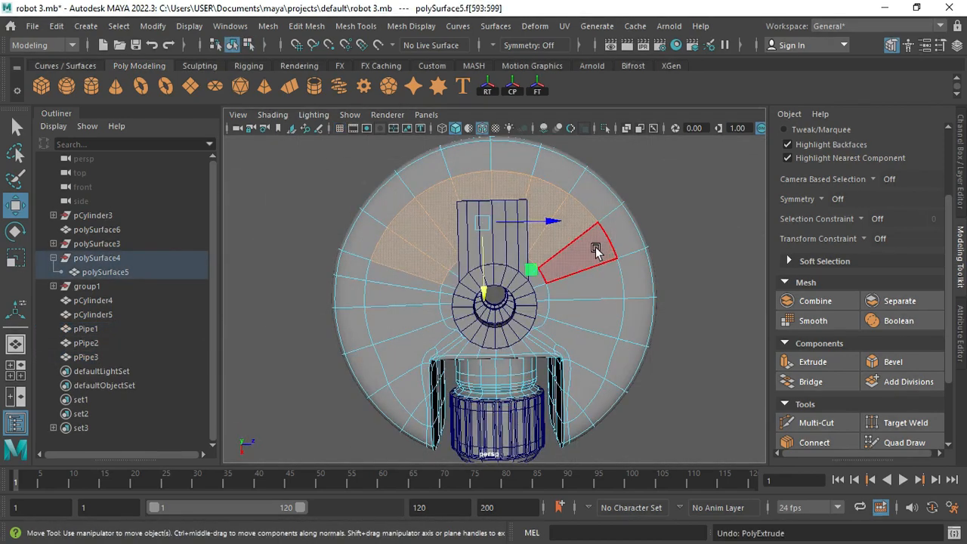
shift+click(599, 249)
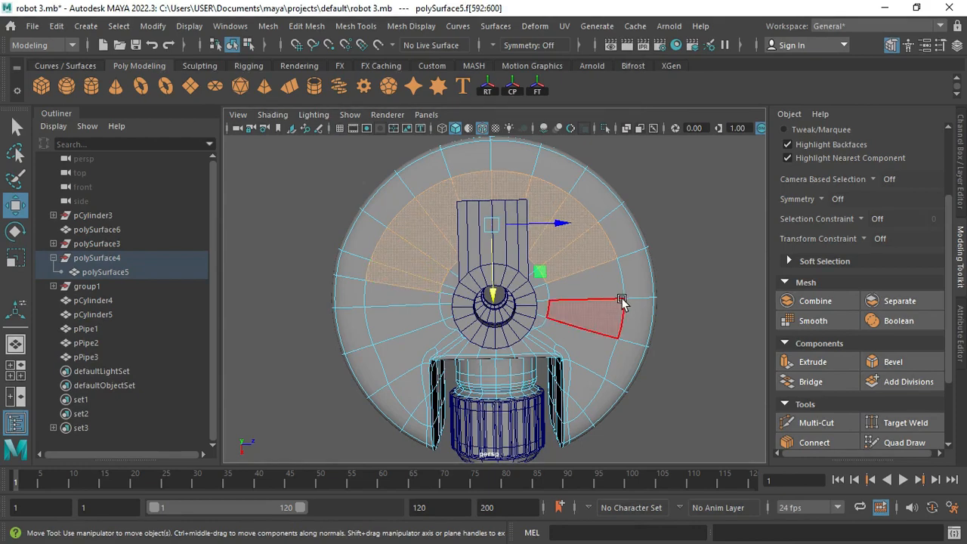
alt+drag(624, 322, 613, 383)
Extrude the selected underside faces and move them downward to form a block, showing the mesh unsmoothed.
key(ctrl+e)
key(1)
key(w)
drag(501, 271, 509, 311)
alt+drag(543, 337, 639, 315)
key(t)
alt+drag(563, 319, 630, 321)
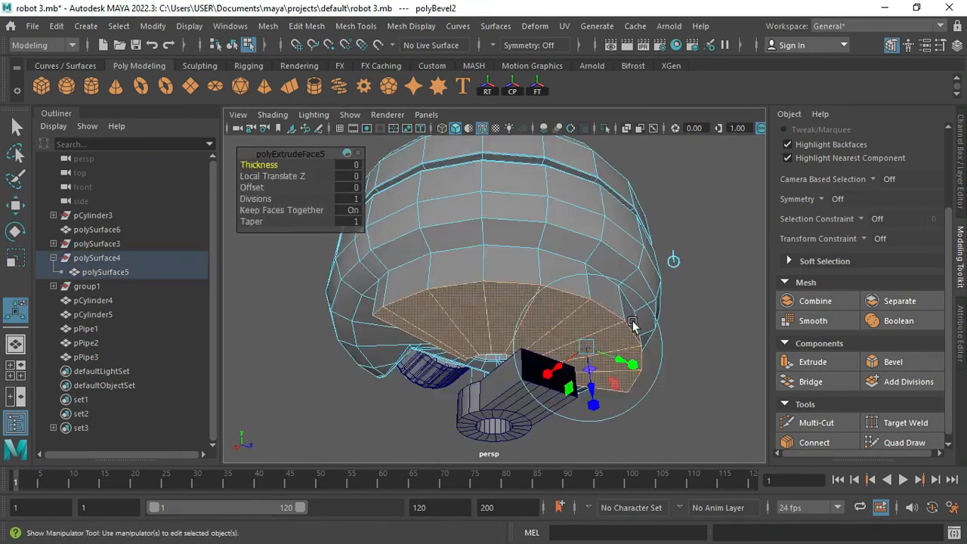
Bevel the bottom outer rim edges of the extruded block with a fraction of 0.242 and 2 segments.
right_drag(523, 145, 518, 144)
double_click(378, 313)
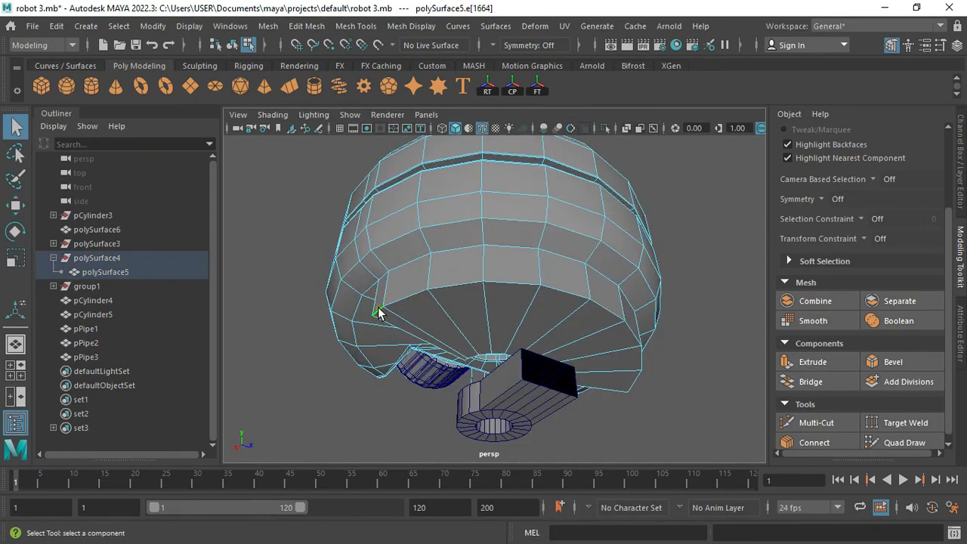
alt+drag(380, 309, 516, 352)
click(869, 369)
alt+drag(672, 355, 594, 370)
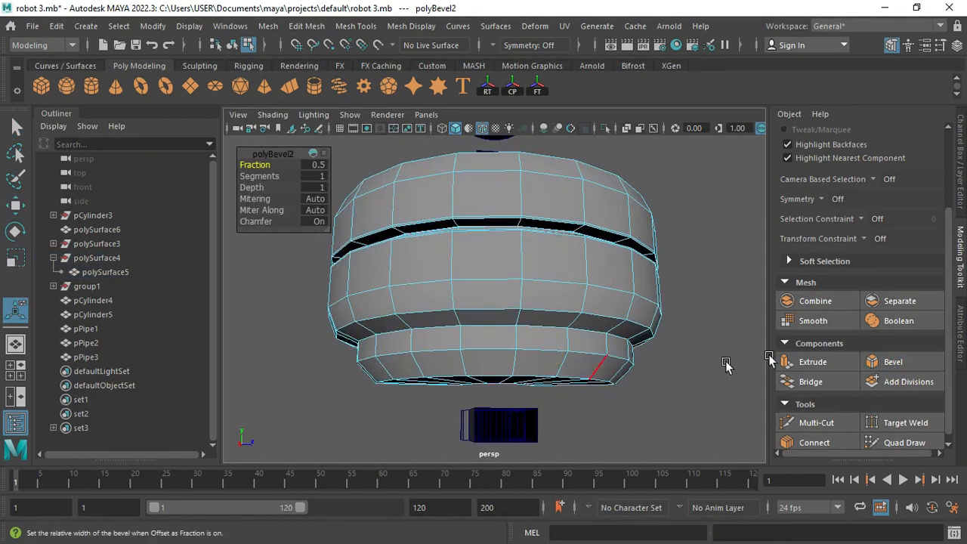
click(958, 340)
alt+drag(458, 296, 550, 308)
alt+right_drag(538, 313, 568, 329)
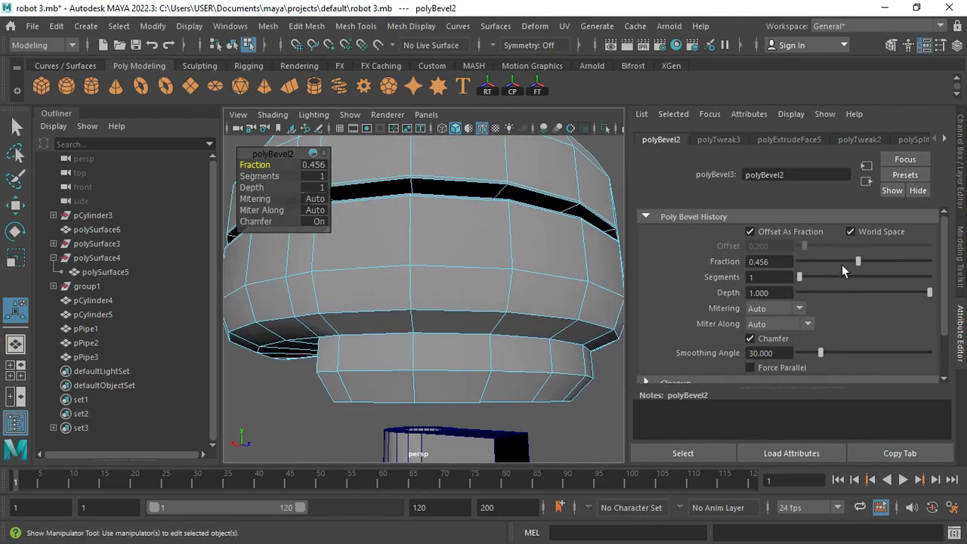
alt+drag(512, 350, 544, 287)
Insert support edge loops near the upper and lower edges of the block's outer wall and inner hub wall.
click(356, 25)
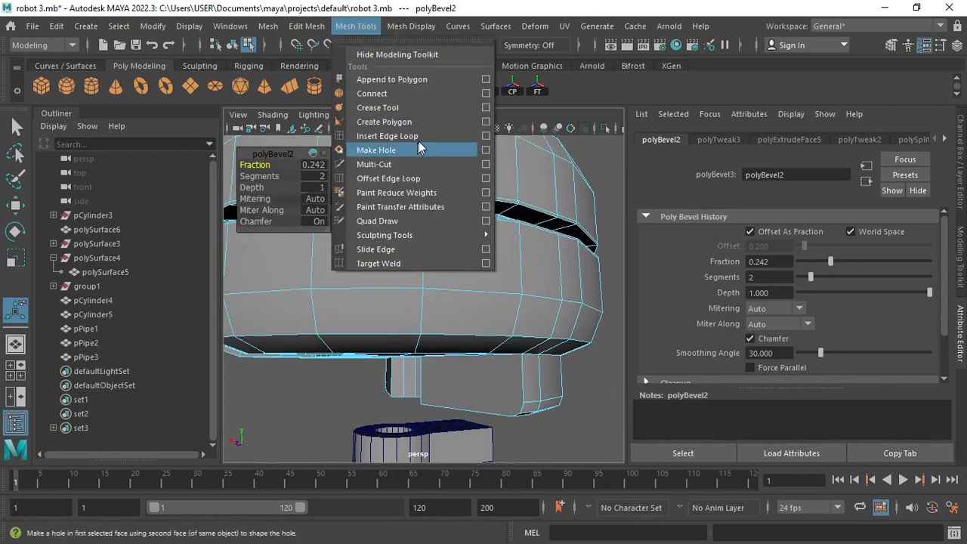
click(385, 137)
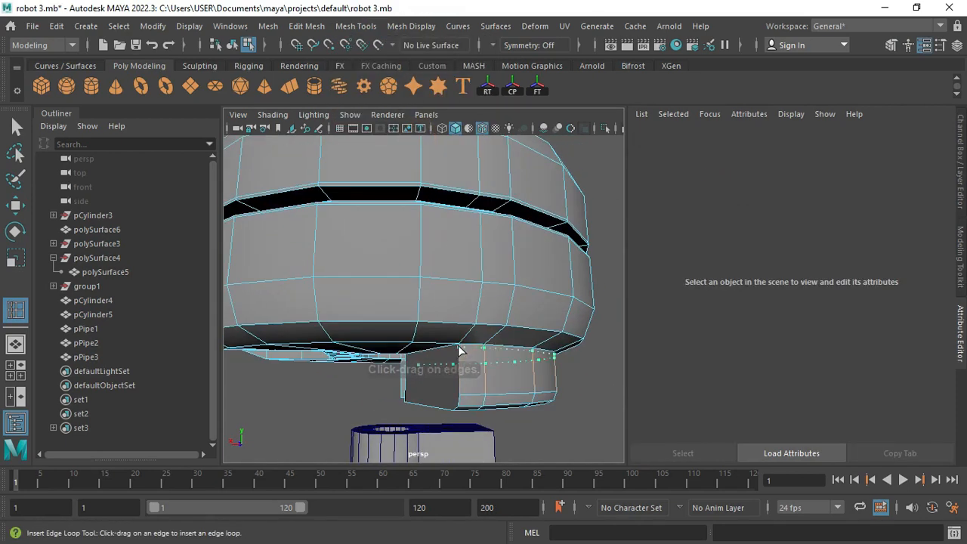
click(460, 350)
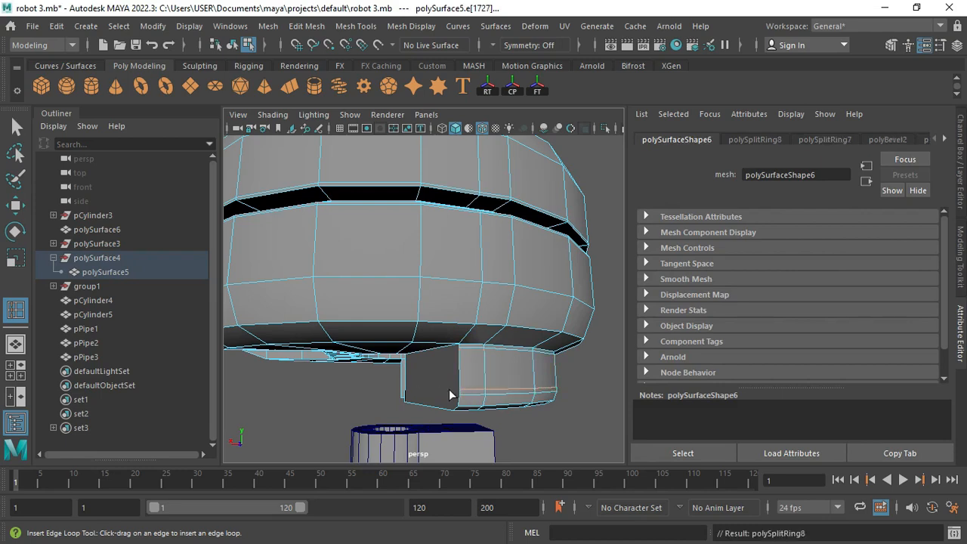
alt+drag(450, 394, 292, 397)
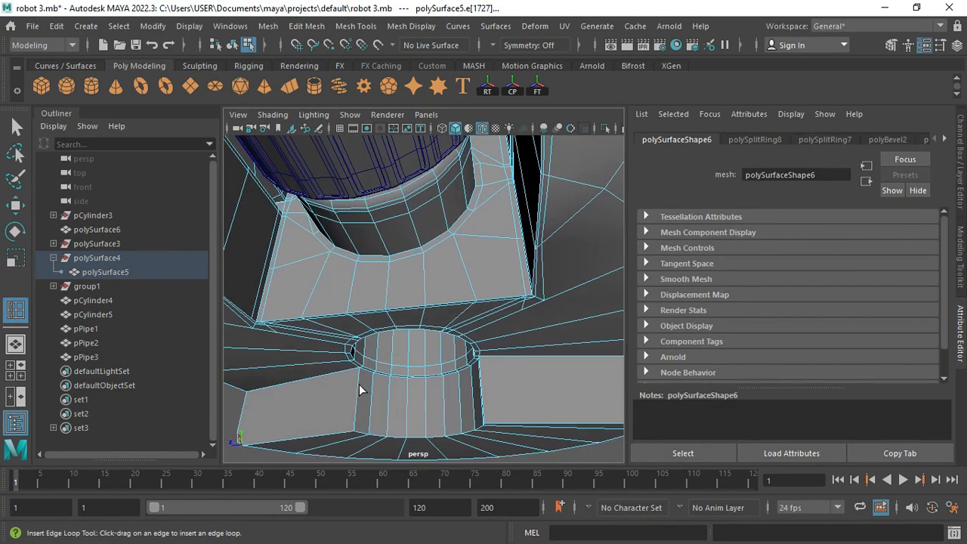
drag(359, 384, 361, 382)
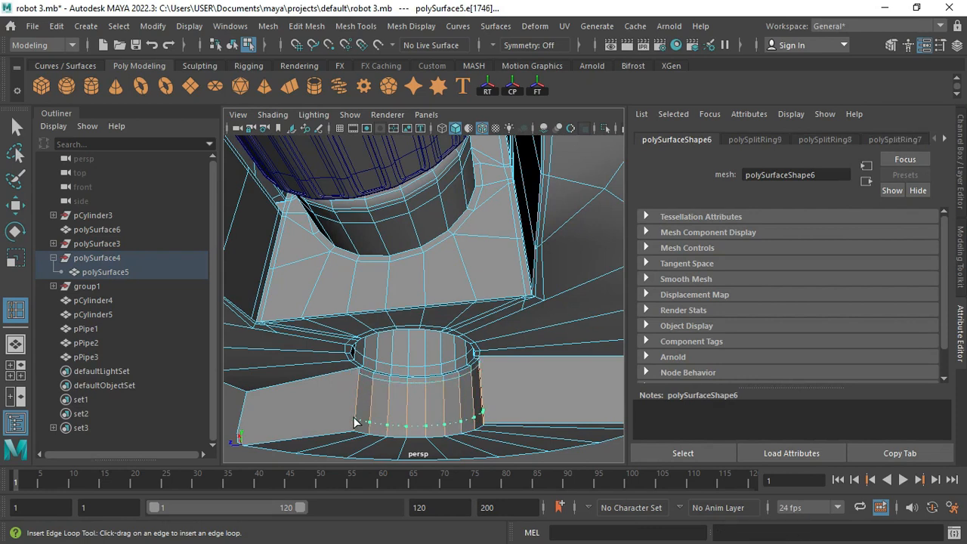
key(q)
Use Multi-Cut to connect the support loops across one flat end wall of the extruded block.
alt+drag(360, 420, 463, 384)
alt+right_drag(460, 392, 462, 394)
click(958, 270)
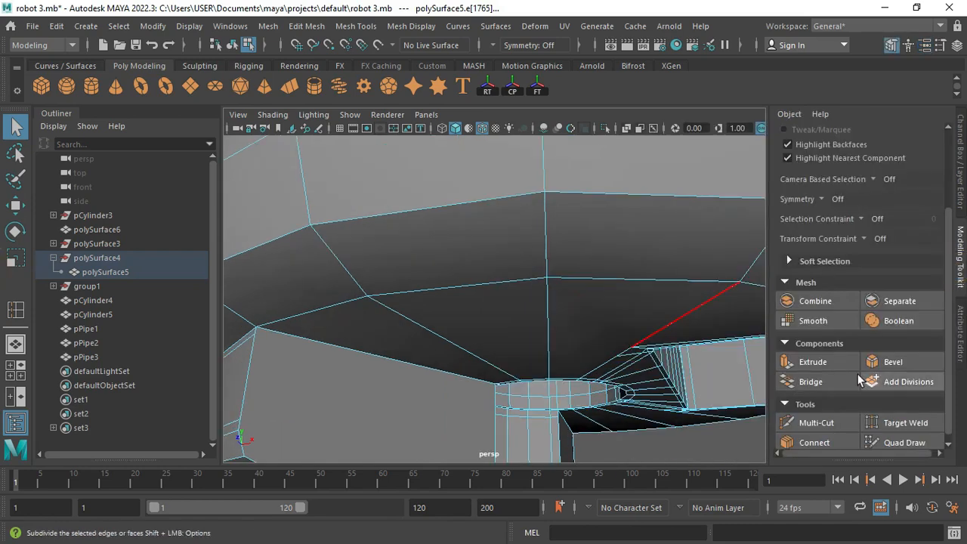
click(816, 422)
alt+drag(400, 415, 352, 388)
click(391, 385)
right_click(418, 385)
alt+drag(419, 384, 491, 348)
alt+middle_drag(491, 347, 602, 293)
Cut another edge across the same end wall, linking the outer wall's second lower loop to the hub wall.
alt+drag(602, 294, 268, 368)
click(430, 408)
alt+drag(370, 389, 429, 384)
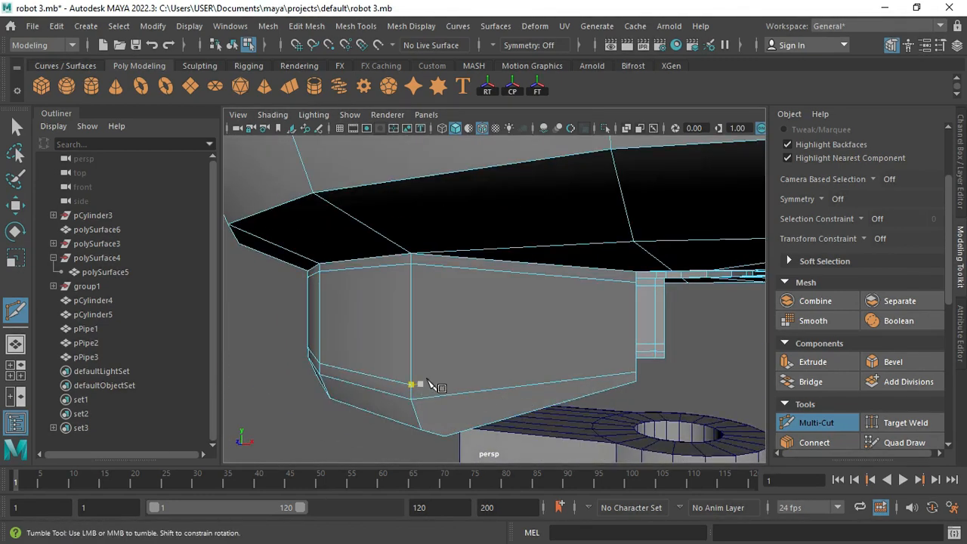
alt+drag(555, 393, 457, 395)
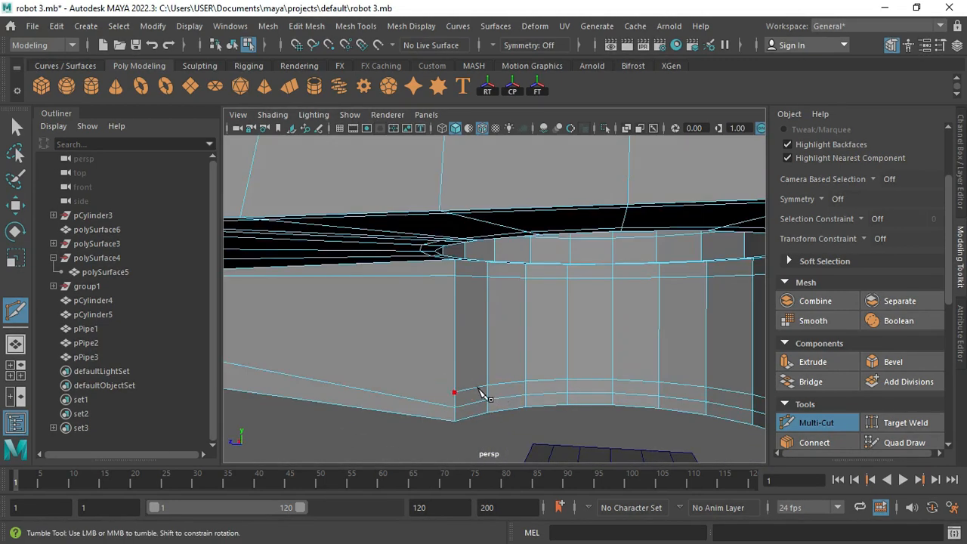
click(454, 392)
right_click(469, 404)
Cut matching upper and lower support edges across the block's opposite flat end wall.
alt+drag(569, 342, 634, 349)
alt+middle_drag(635, 349, 506, 370)
click(497, 388)
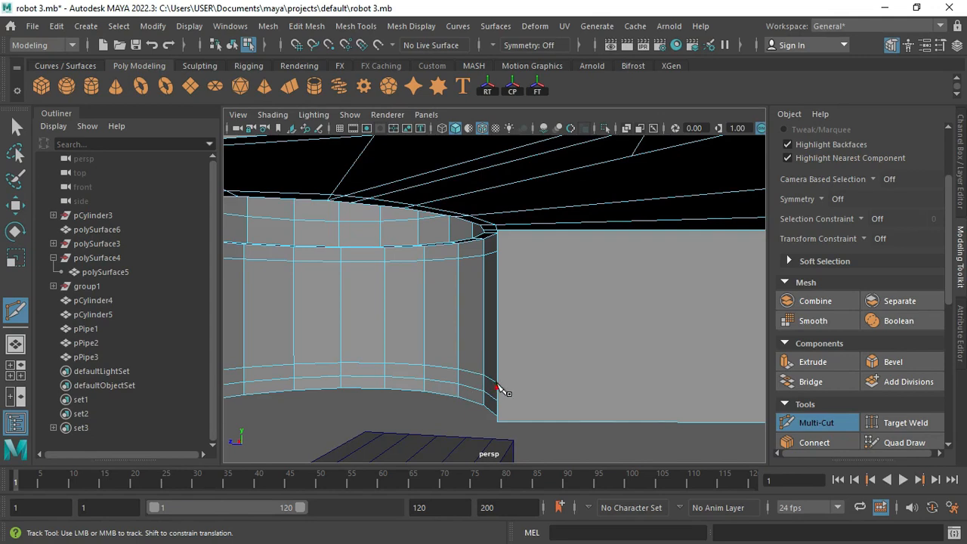
alt+drag(497, 389, 464, 313)
alt+drag(635, 259, 370, 286)
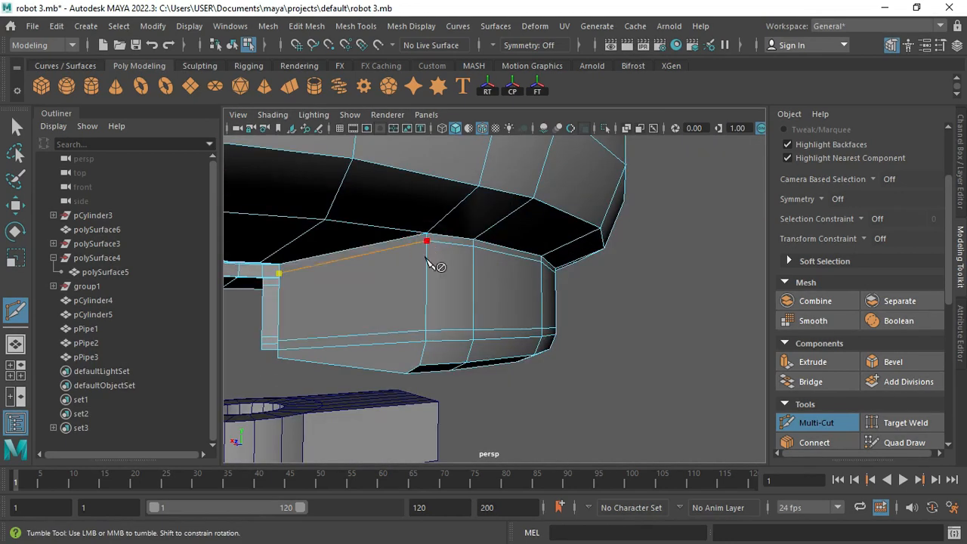
Show the body smoothed, cut another edge loop around the extruded block and return to object selection.
key(3)
alt+drag(423, 318, 421, 242)
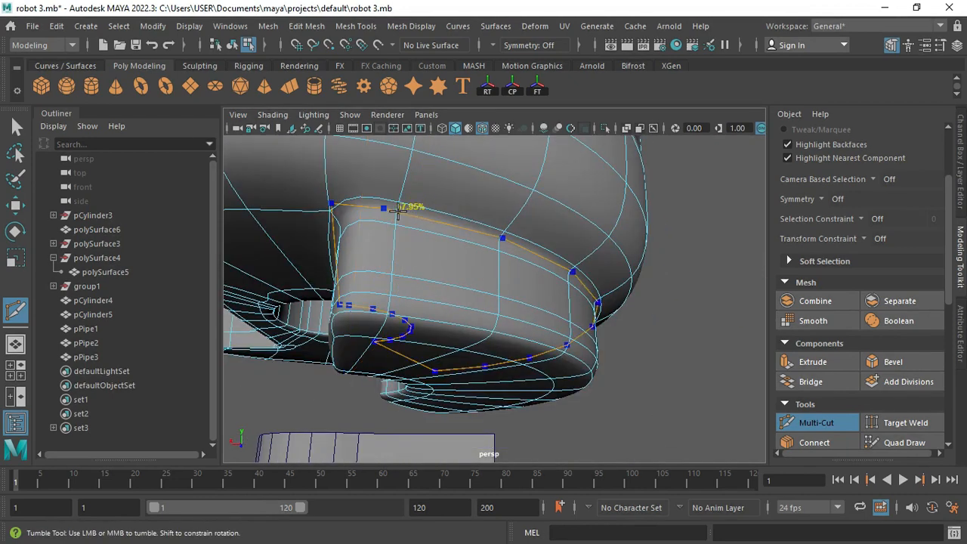
ctrl+click(401, 208)
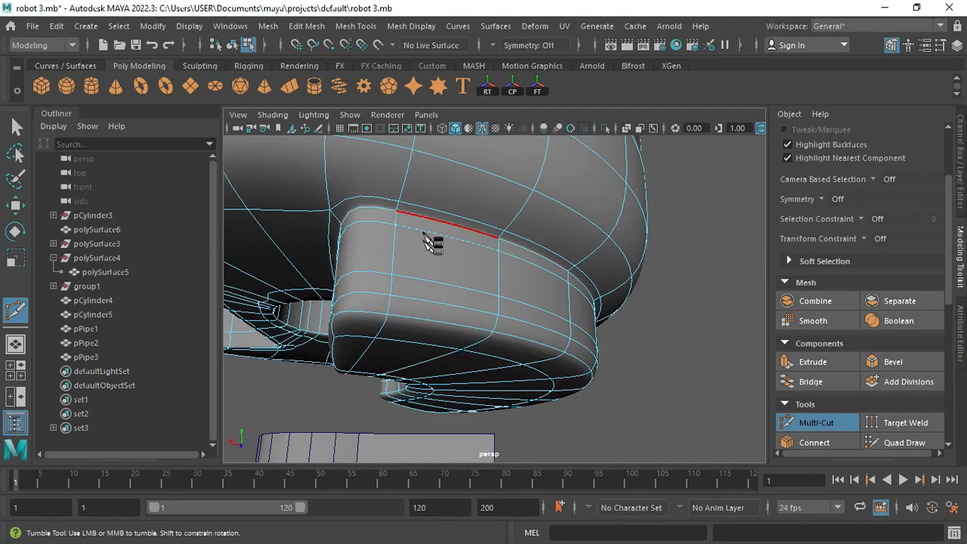
alt+drag(446, 253, 454, 264)
key(q)
right_drag(454, 264, 524, 119)
click(696, 306)
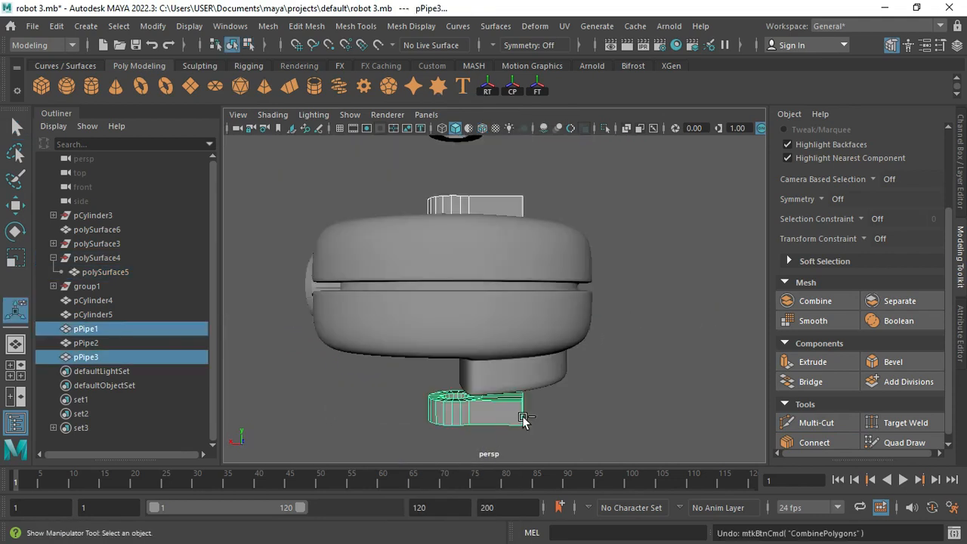
Select only the lower pipe bracket and raise it closer to the body, to about -1.14 in Y.
click(524, 418)
key(space)
key(space)
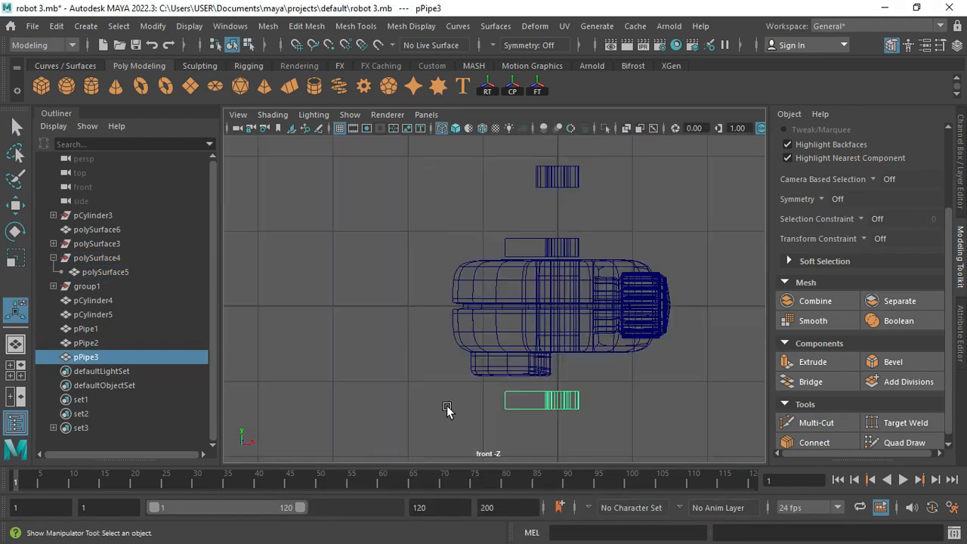
alt+right_drag(449, 411, 516, 382)
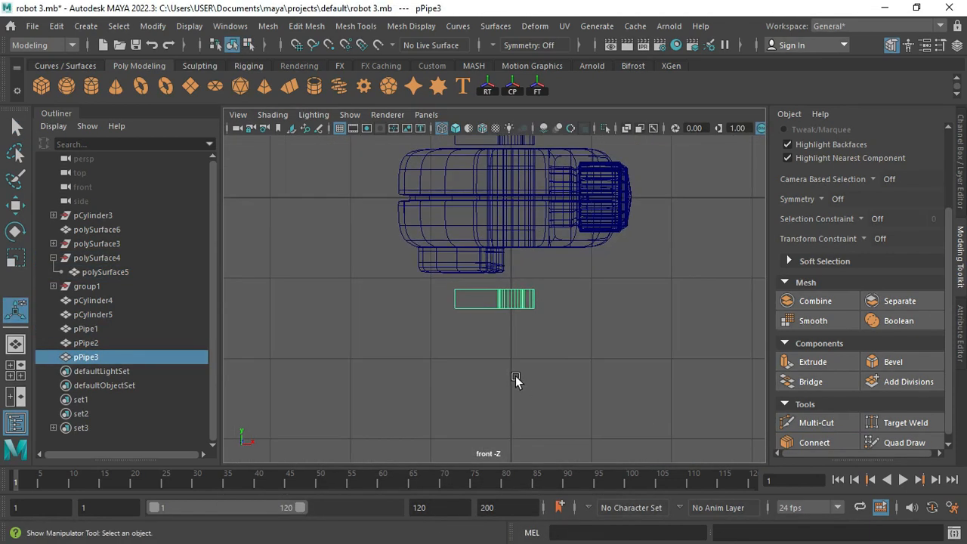
key(w)
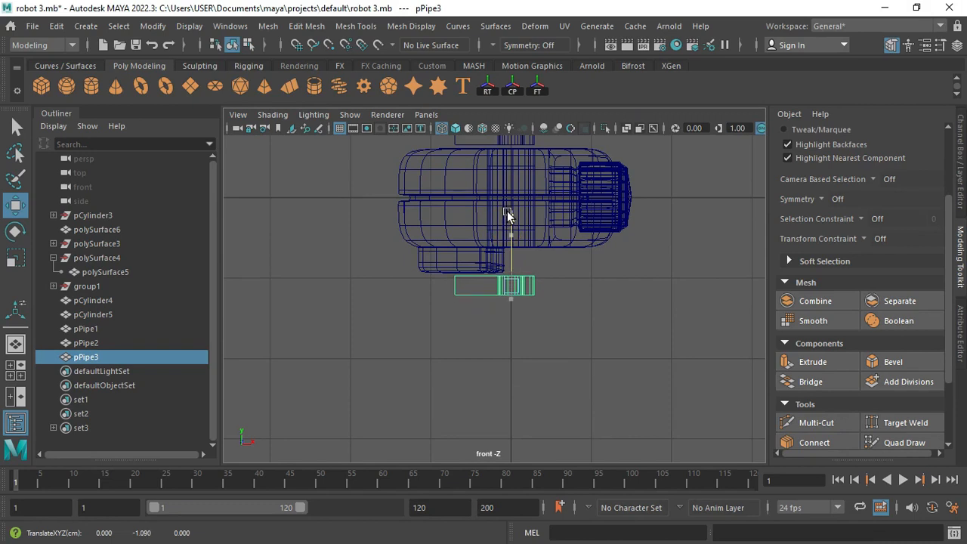
drag(507, 211, 512, 217)
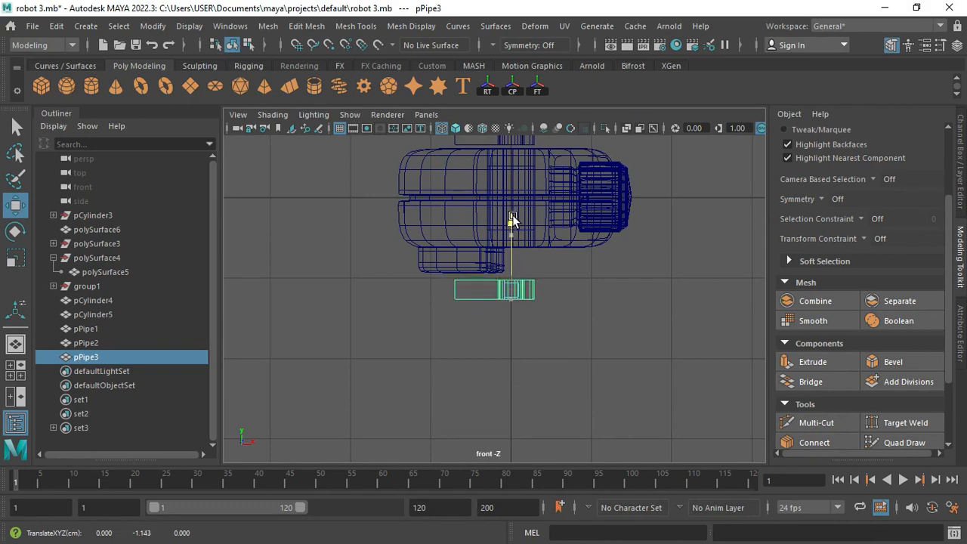
Combine the upper and lower pipe brackets into a single mesh.
alt+middle_drag(520, 214, 521, 257)
alt+right_drag(521, 257, 508, 227)
shift+click(520, 195)
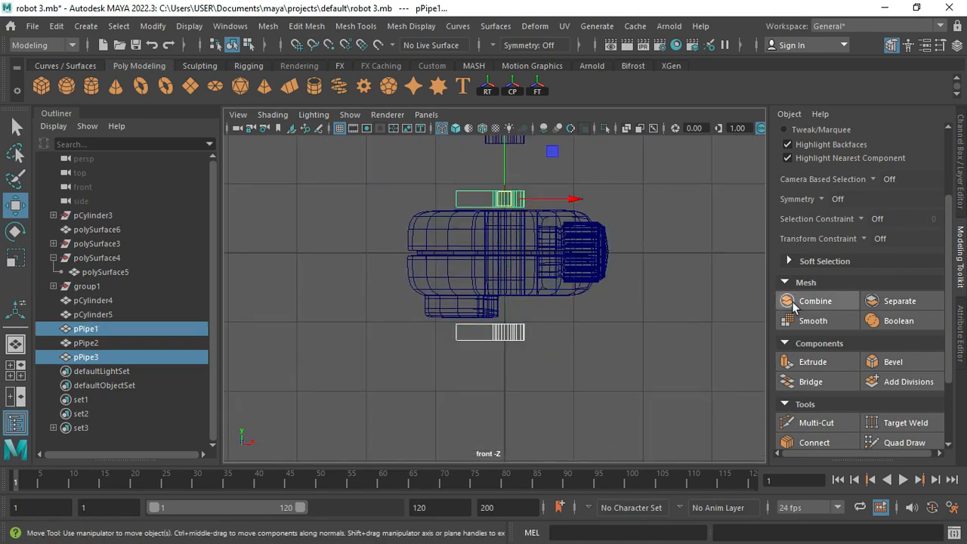
click(793, 306)
Bridge the border edges of the two open bracket ends using the Smooth path + curve bridge type.
key(space)
key(space)
alt+drag(562, 324, 572, 367)
scroll(540, 298, down, 2)
right_drag(515, 171, 523, 129)
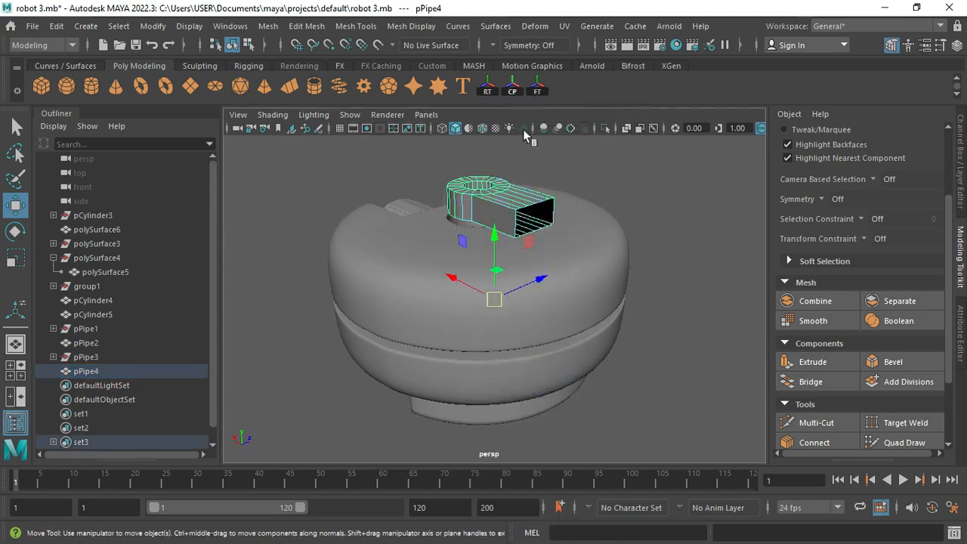
click(563, 203)
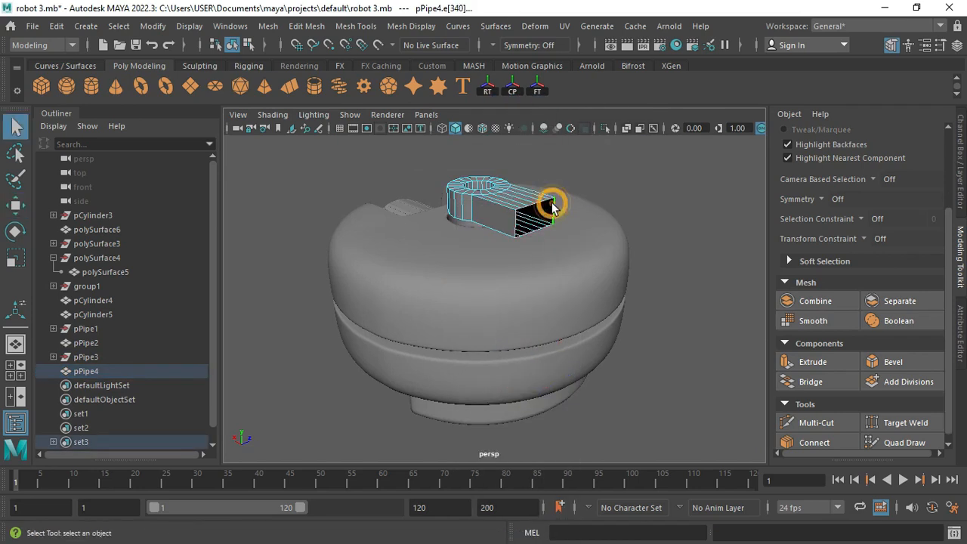
alt+drag(552, 209, 470, 251)
click(318, 25)
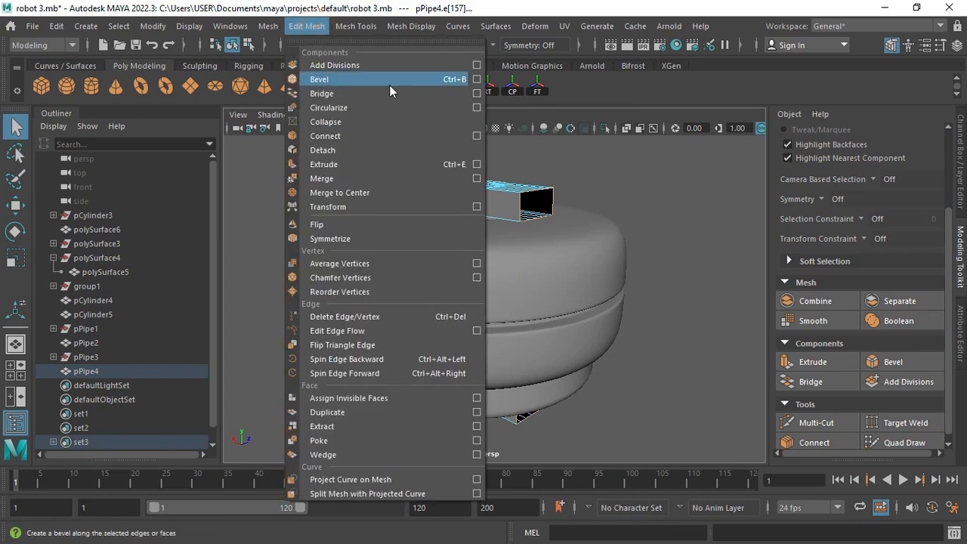
click(476, 94)
click(360, 377)
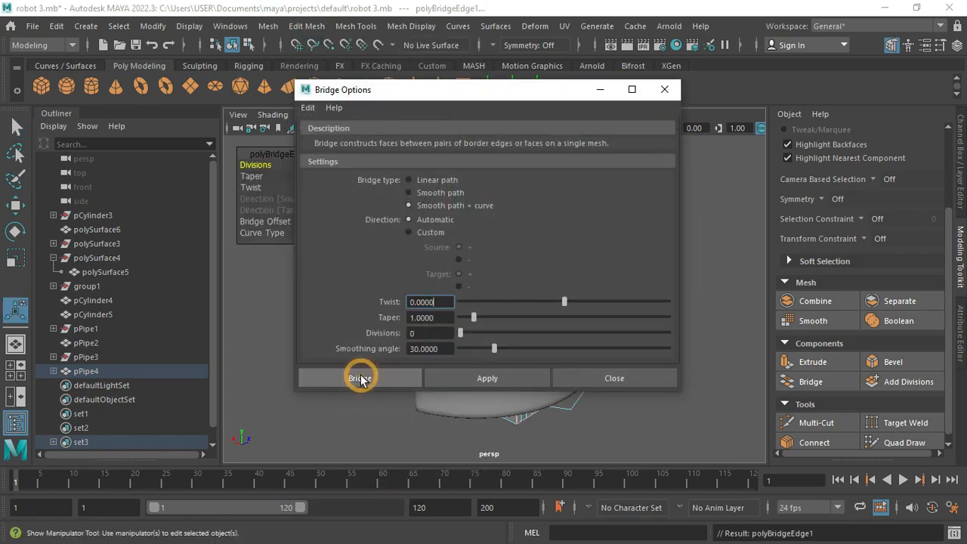
Set the bridge's divisions to 10.
alt+drag(559, 303, 616, 277)
drag(258, 170, 289, 168)
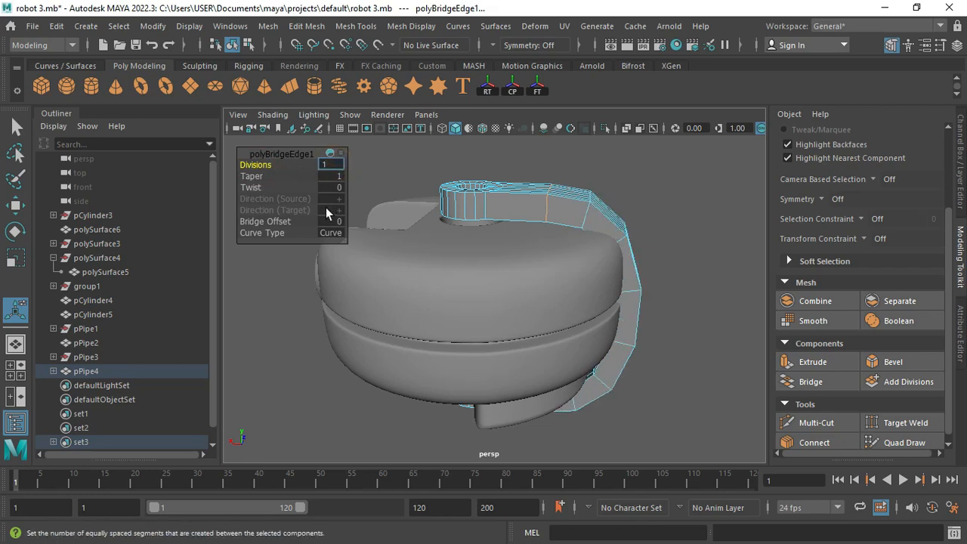
alt+drag(540, 279, 373, 341)
Shift the bridge's path curve away from the body to about -0.563 in X, widening the bracket's bend.
key(space)
key(space)
click(53, 371)
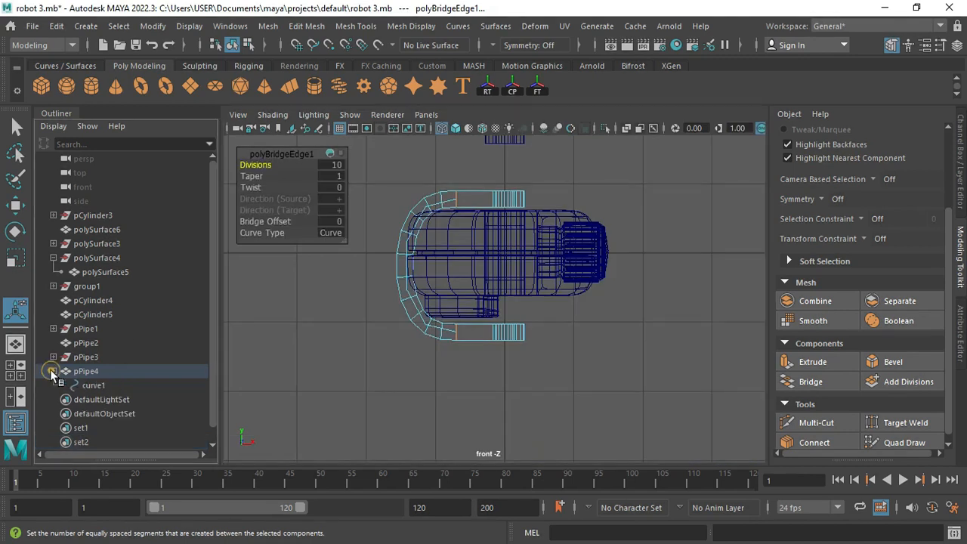
click(106, 385)
key(w)
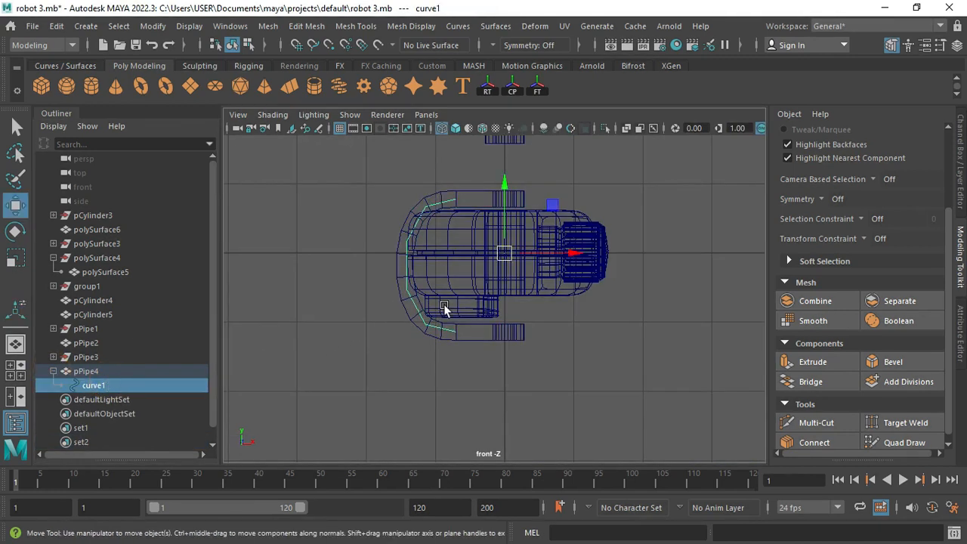
drag(572, 255, 537, 263)
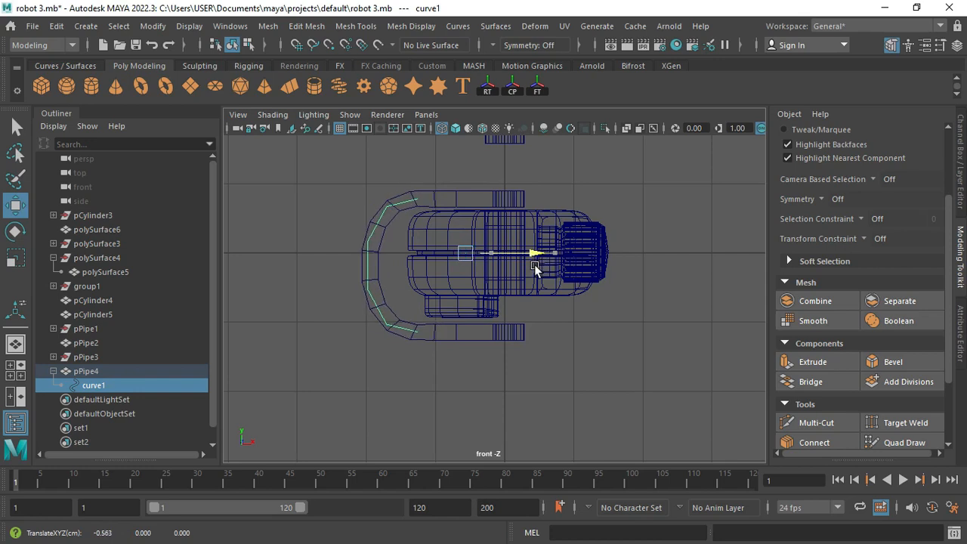
key(space)
key(space)
mouse_move(535, 363)
alt+mouse_down()
mouse_move(397, 382)
mouse_move(499, 345)
mouse_move(501, 334)
mouse_move(497, 343)
alt+mouse_up()
drag(464, 283, 583, 309)
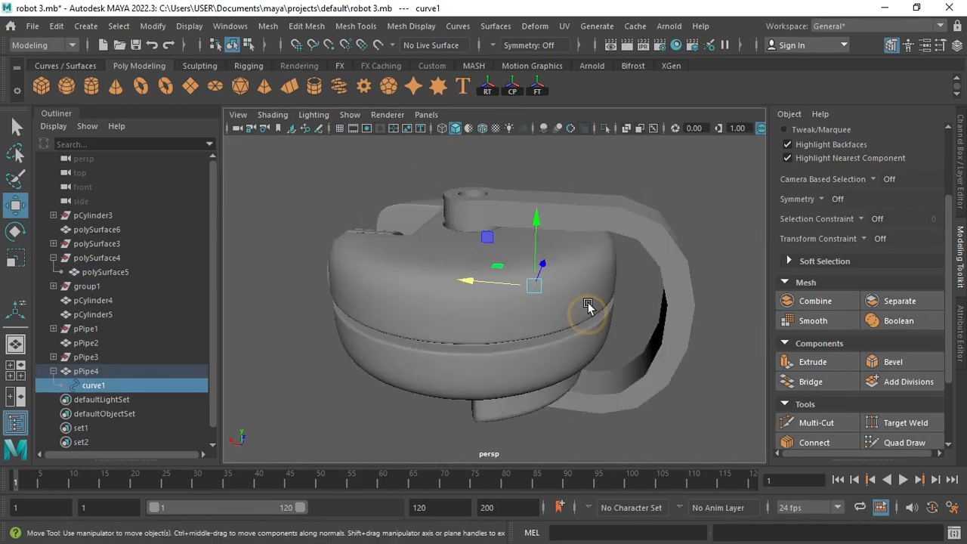
Delete all non-deformer history in the scene and remove the leftover bridge curve.
click(639, 233)
click(56, 26)
mouse_move(151, 204)
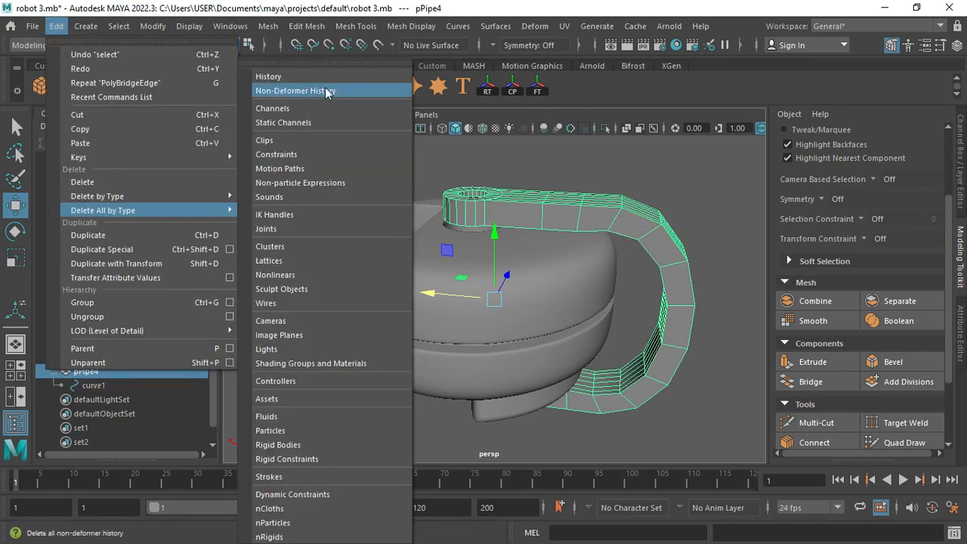
click(332, 92)
click(153, 355)
key(Delete)
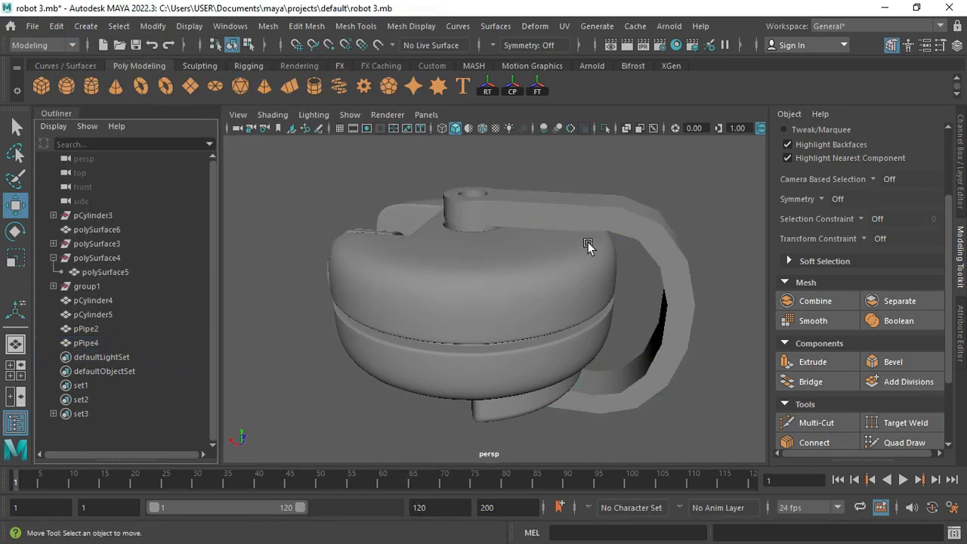
Insert support edge loops around the bracket's outer side wall, close to its rims.
click(583, 231)
click(356, 26)
click(386, 136)
alt+drag(456, 201, 523, 262)
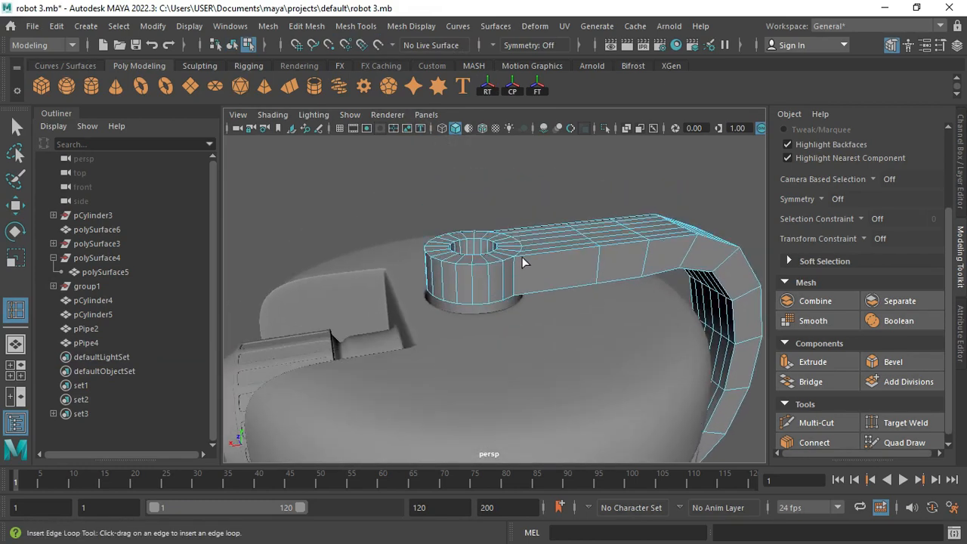
click(475, 270)
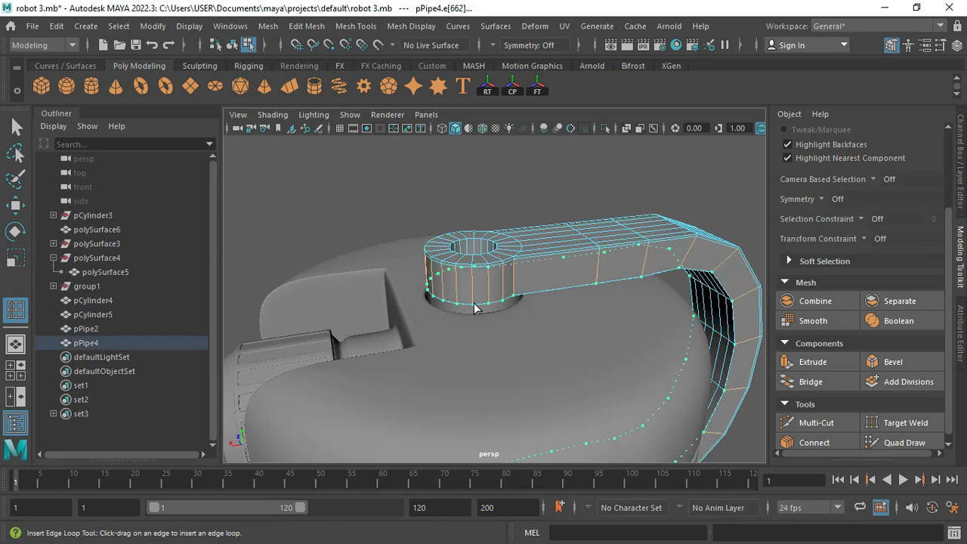
click(477, 304)
alt+drag(479, 302, 517, 303)
scroll(517, 303, up, 4)
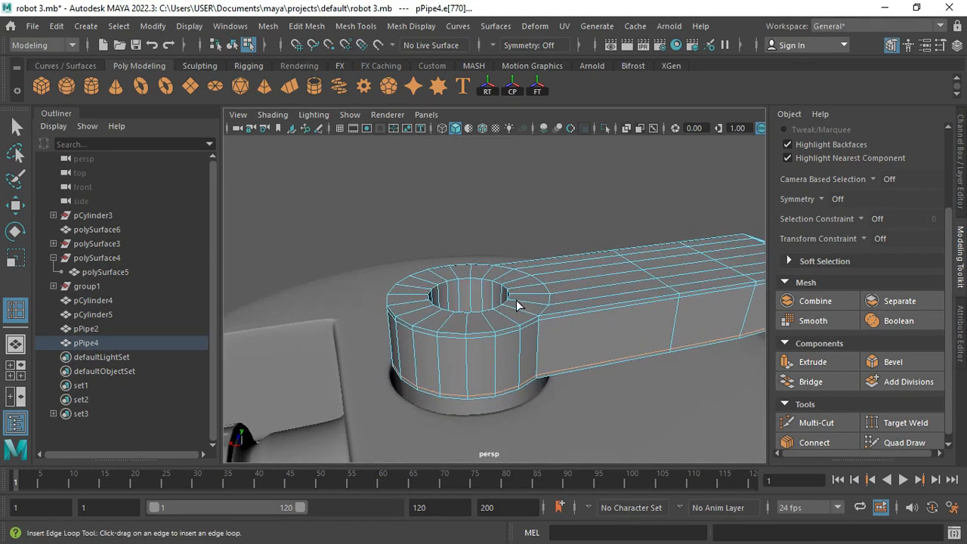
drag(560, 325, 544, 309)
Return the bracket to object selection and isolate it in the viewport.
key(q)
click(608, 242)
drag(609, 243, 580, 321)
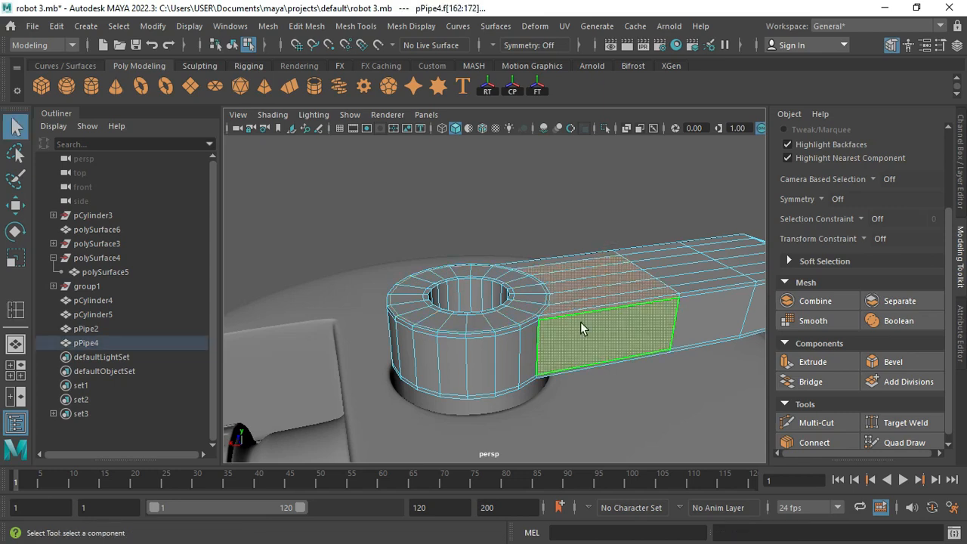
click(578, 268)
right_drag(574, 266, 635, 118)
key(ctrl+1)
Insert support edge loops on the hubs' flat ring faces, close to the outer rim and the hole.
alt+drag(519, 338, 473, 260)
click(349, 28)
click(388, 134)
click(577, 174)
click(383, 328)
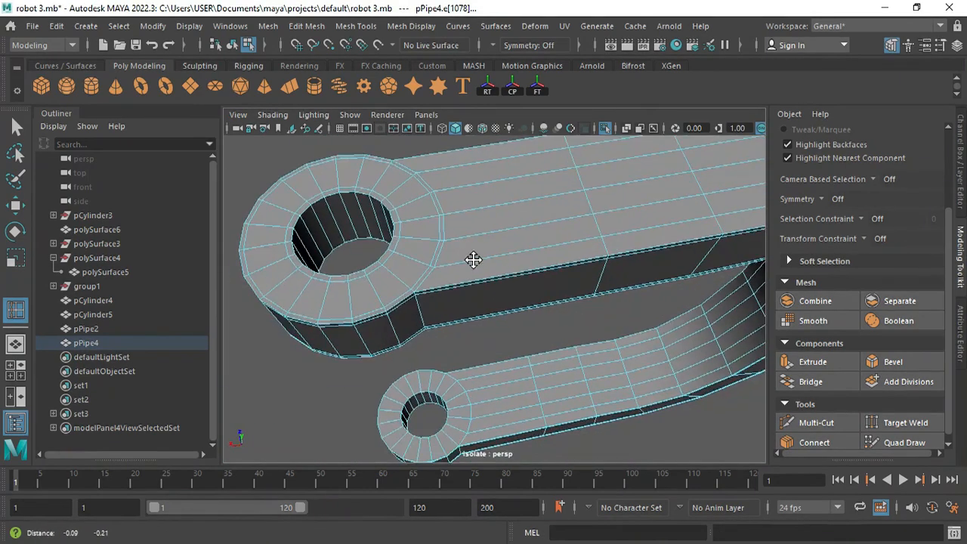
alt+middle_drag(473, 260, 491, 289)
alt+right_drag(492, 288, 535, 325)
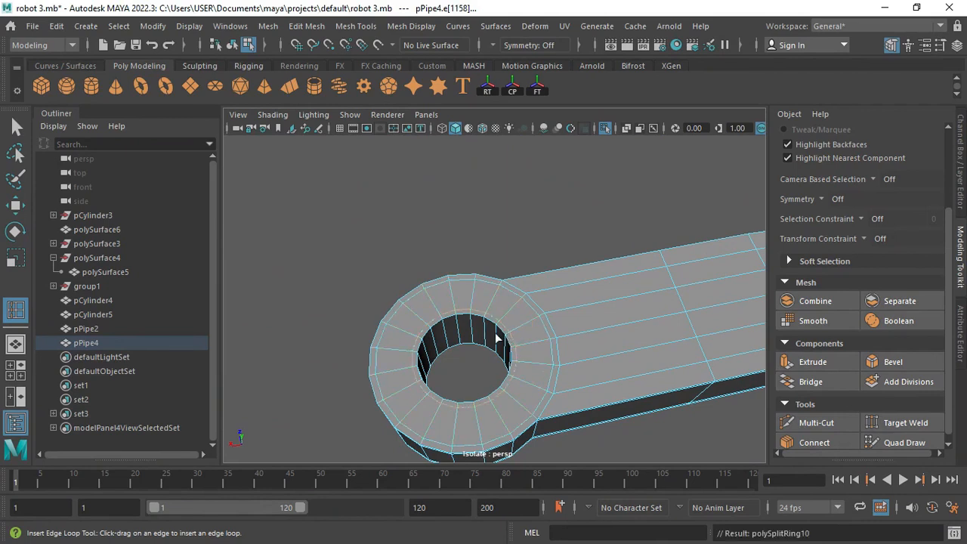
Insert support edge loops inside the hub holes, close to their upper and lower rims.
alt+drag(496, 338, 452, 360)
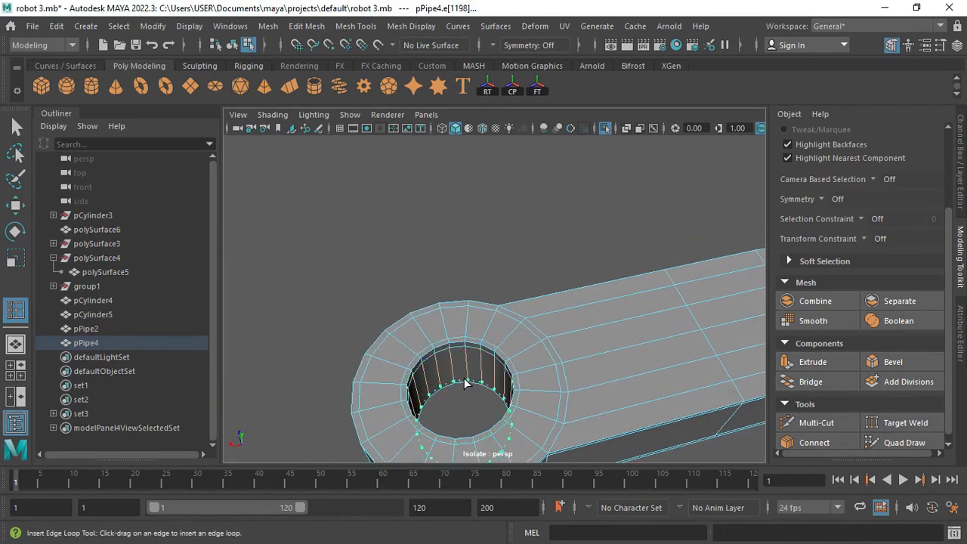
alt+drag(586, 255, 566, 229)
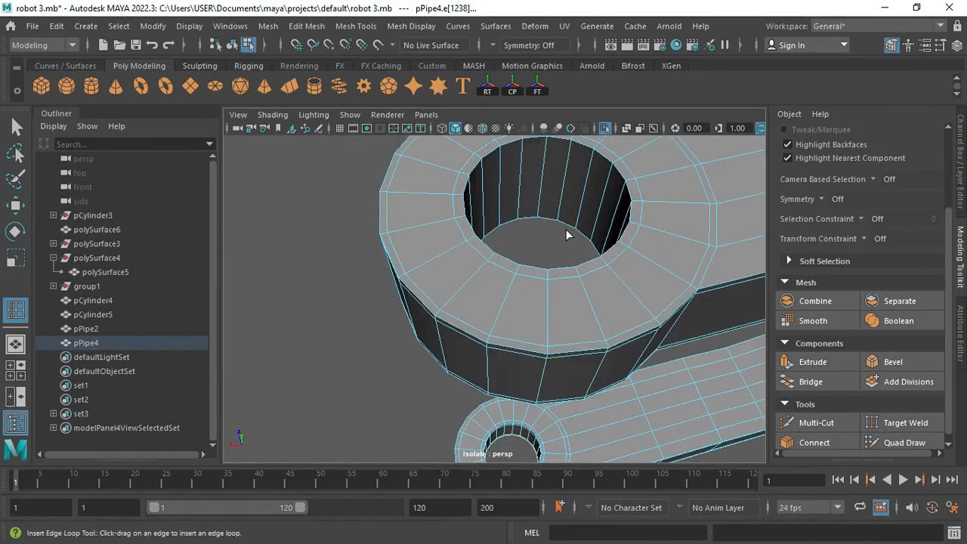
alt+drag(548, 194, 576, 259)
click(577, 259)
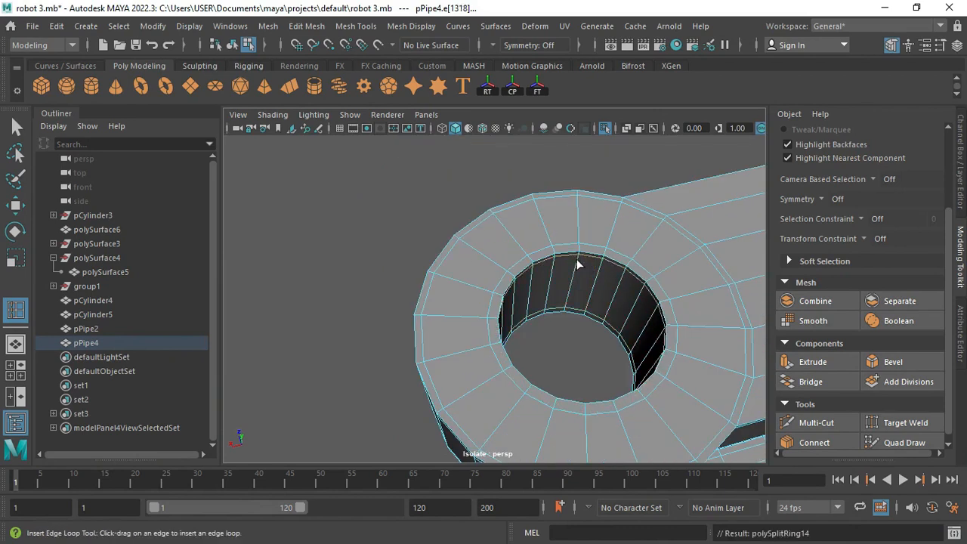
Show the bracket in smooth preview, return to object selection and bring the other robot parts back into view.
key(q)
key(3)
right_drag(593, 139, 656, 121)
click(490, 181)
scroll(480, 261, down, 8)
alt+drag(487, 265, 534, 247)
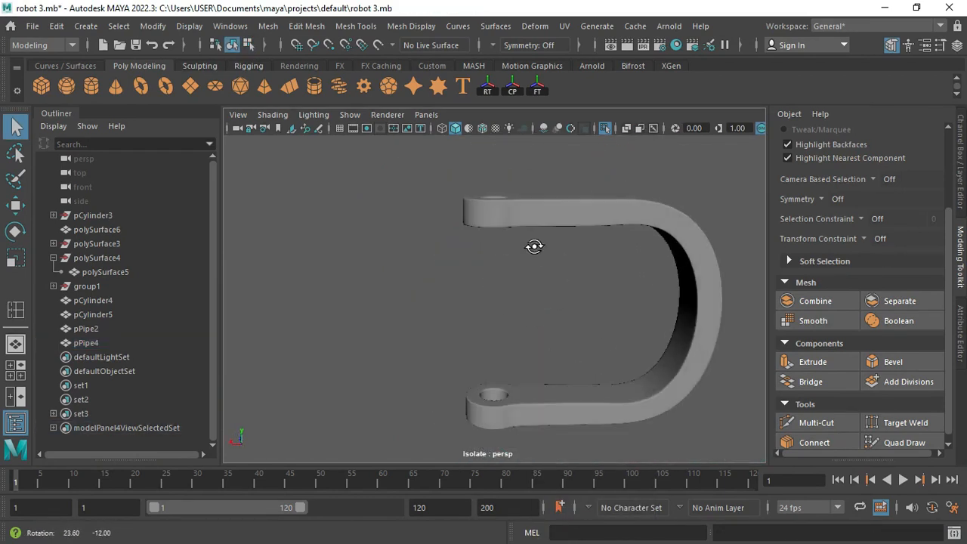
key(ctrl+1)
Select all the robot parts and create a display layer named robot.
alt+drag(630, 371, 547, 343)
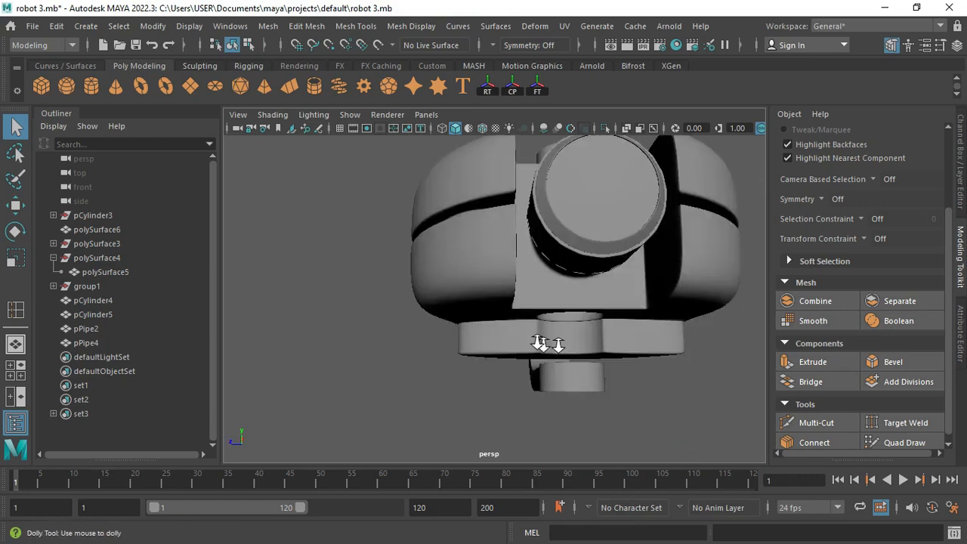
alt+right_drag(547, 343, 517, 367)
alt+drag(517, 367, 521, 372)
alt+middle_drag(521, 372, 519, 364)
alt+drag(519, 363, 484, 246)
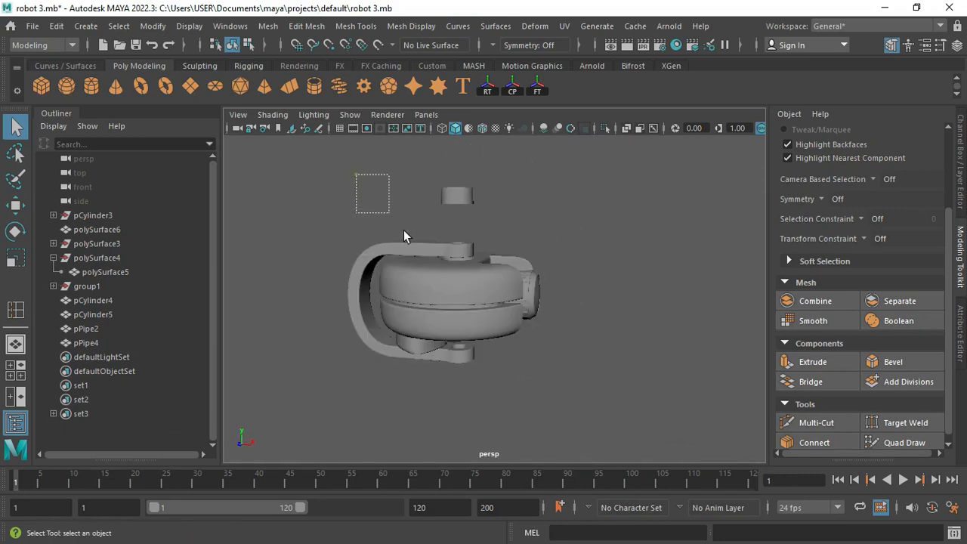
drag(405, 231, 668, 389)
click(960, 328)
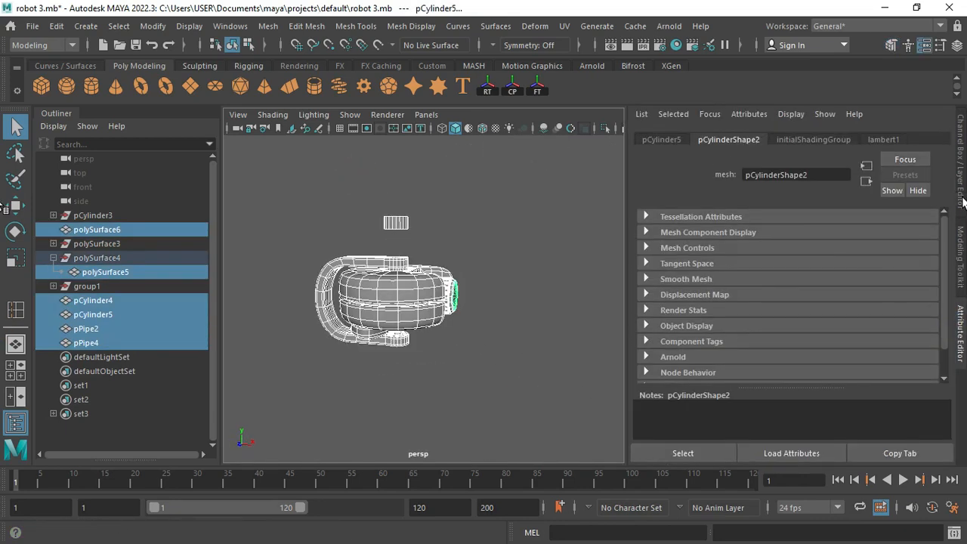
click(962, 201)
click(926, 397)
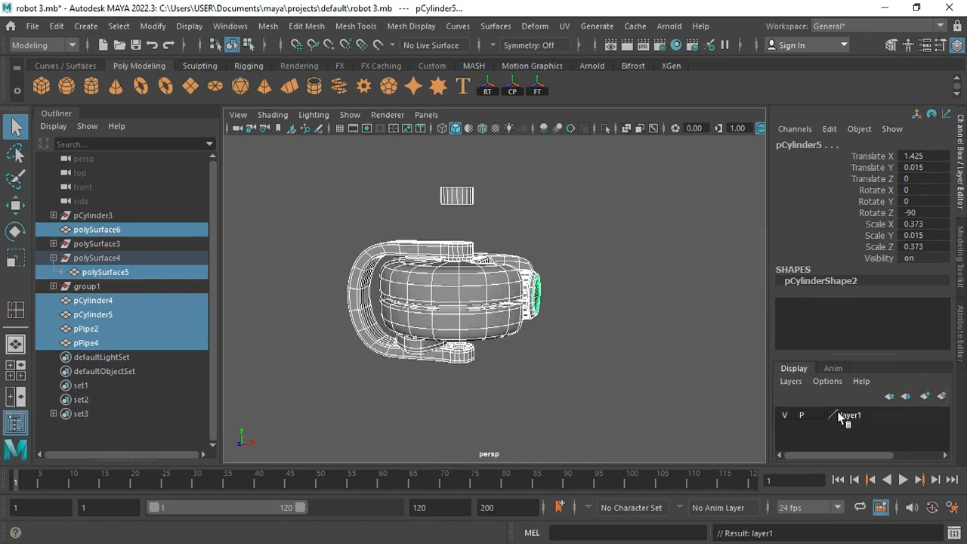
Add the selected parts to the robot layer and hide that layer.
right_click(788, 415)
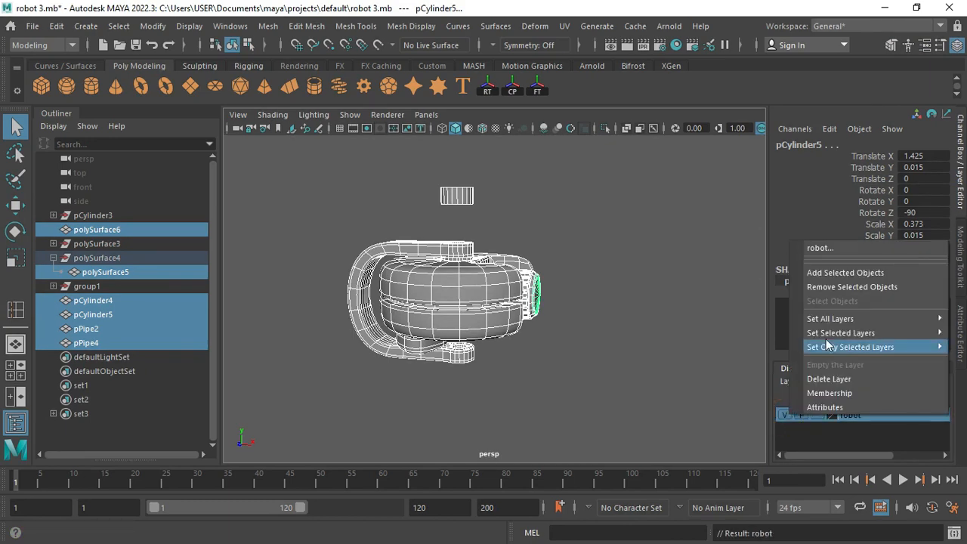
click(877, 274)
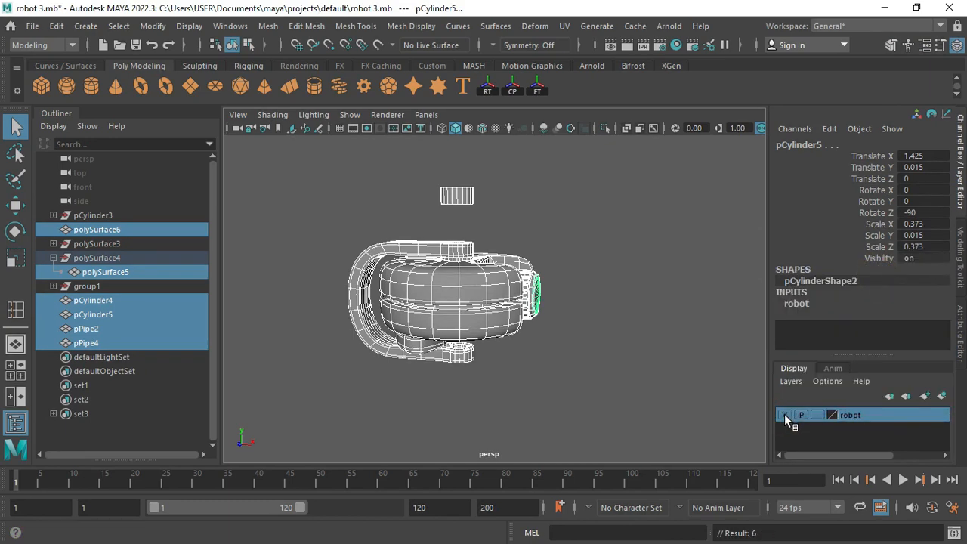
click(784, 415)
click(570, 380)
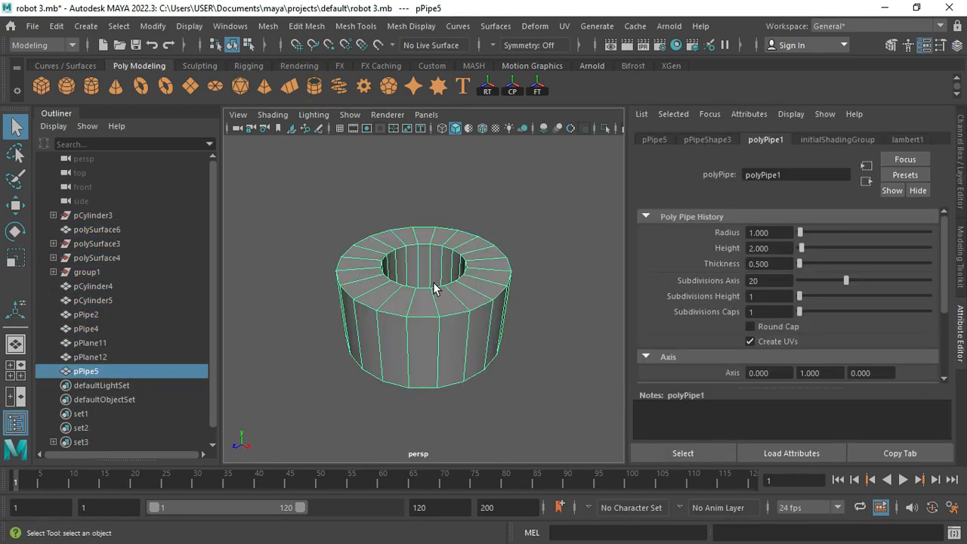
Rotate the new polygon pipe onto its side and set its axis subdivisions to 30.
key(e)
drag(454, 269, 446, 265)
alt+drag(568, 274, 579, 293)
double_click(757, 280)
text(30)
key(Return)
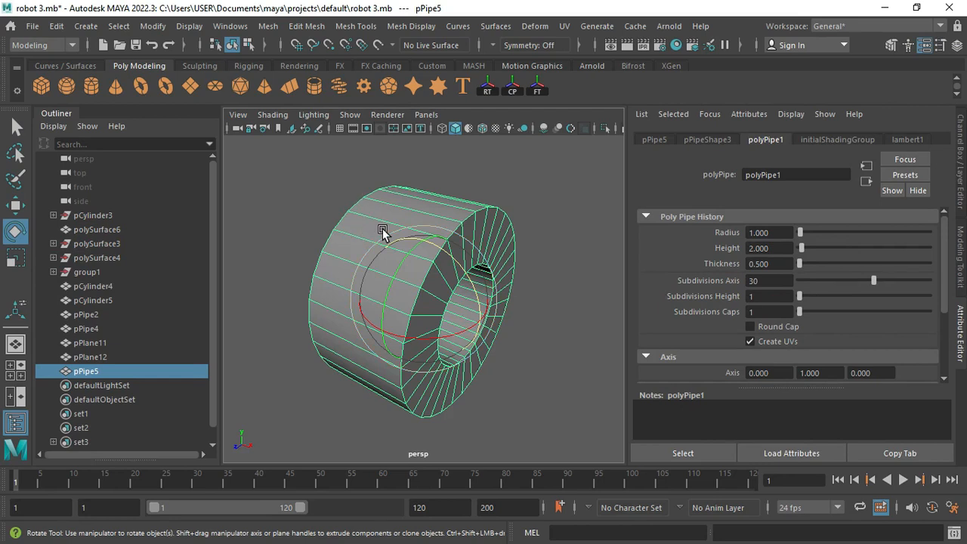
Insert an edge loop midway around the pipe's flat caps, splitting their radial edges.
right_drag(382, 228, 400, 118)
key(q)
click(433, 244)
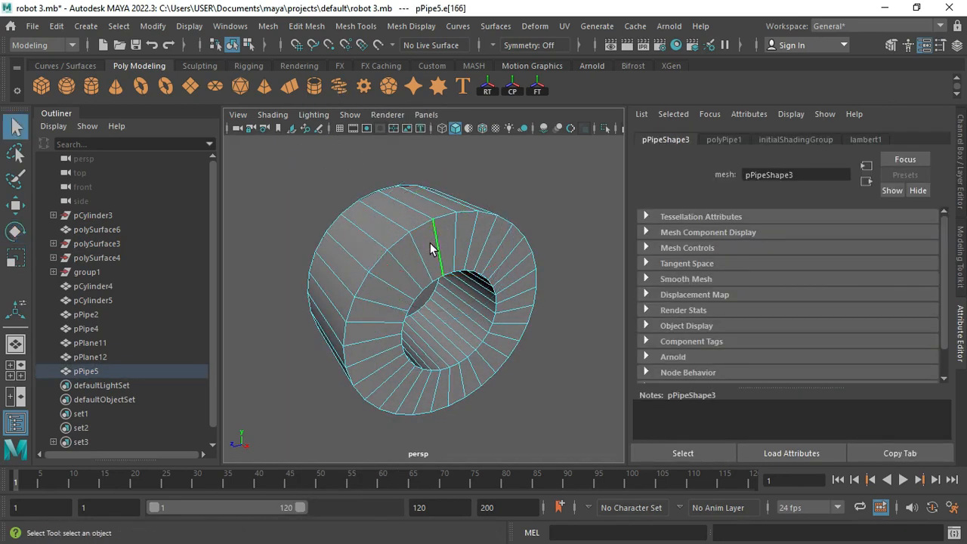
shift+right_drag(433, 247, 442, 283)
alt+drag(442, 282, 459, 262)
shift+right_drag(459, 262, 492, 261)
alt+drag(491, 261, 293, 259)
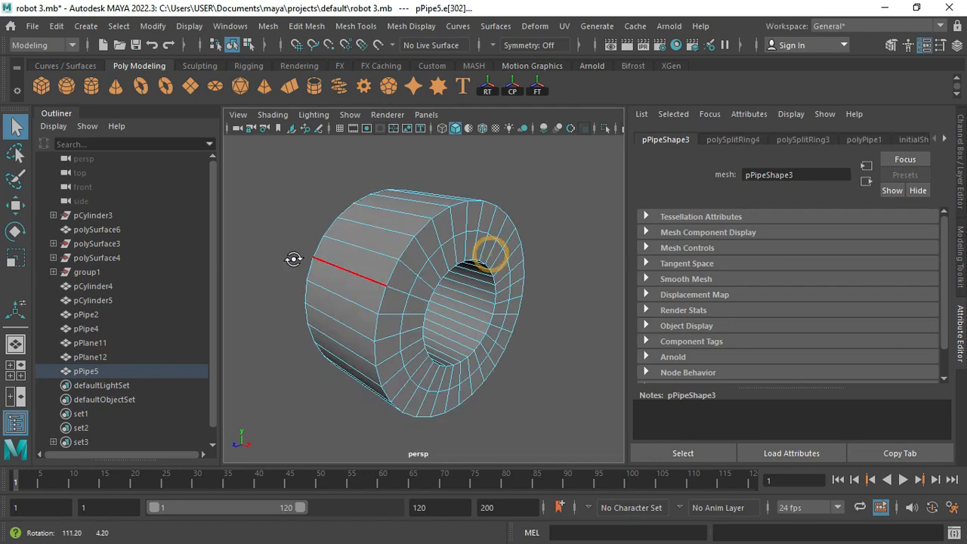
Select the matching edge loops on both ends of the pipe and bevel them.
shift+double_click(413, 282)
alt+drag(499, 273, 473, 355)
key(r)
alt+drag(476, 355, 550, 339)
click(960, 258)
alt+drag(650, 308, 595, 317)
click(899, 426)
Select an edge loop on the pipe's end and scale it to shape the rounded rim.
alt+drag(578, 259, 356, 352)
click(536, 254)
double_click(592, 318)
key(r)
drag(550, 325, 392, 249)
Select the corresponding edge loops on both caps around the hole and scale them together.
key(q)
click(406, 220)
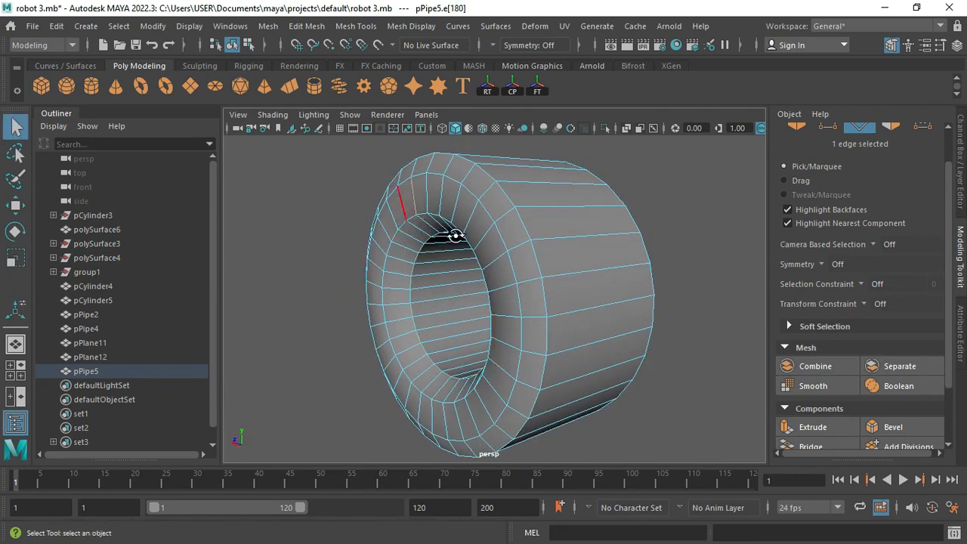
alt+drag(456, 235, 484, 237)
double_click(423, 227)
alt+drag(425, 228, 551, 300)
shift+double_click(477, 223)
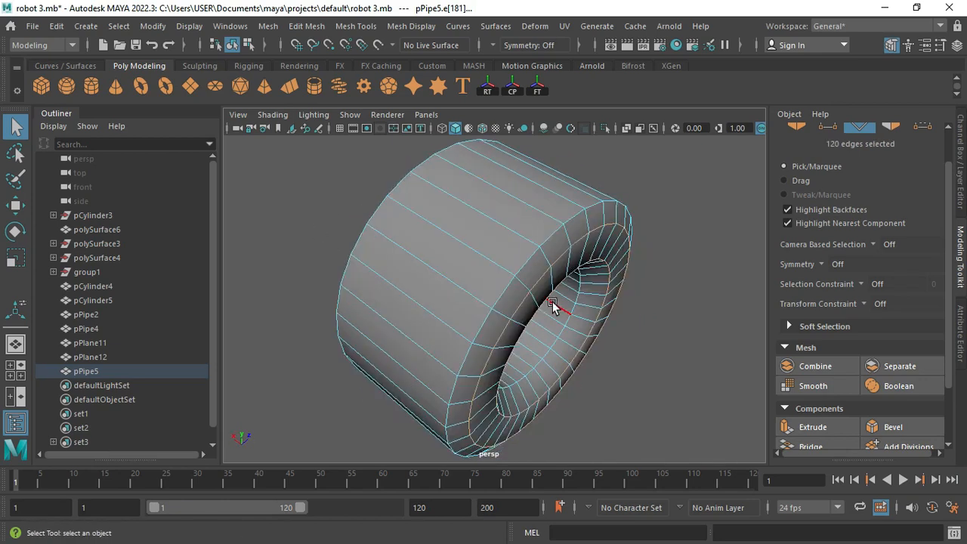
key(r)
drag(454, 267, 466, 233)
Select every third strip of faces around the pipe's outer wall and extrude the strips inward to form recessed grooves.
right_drag(462, 231, 487, 204)
alt+drag(488, 211, 461, 225)
right_drag(460, 226, 458, 252)
click(405, 224)
alt+drag(458, 247, 500, 197)
key(q)
shift+click(477, 198)
alt+drag(642, 283, 521, 269)
alt+drag(453, 247, 545, 240)
shift+click(545, 239)
shift+click(486, 179)
alt+drag(484, 180, 218, 227)
shift+click(474, 245)
alt+drag(469, 243, 506, 314)
shift+click(538, 284)
shift+click(587, 296)
shift+click(426, 337)
shift+click(527, 336)
shift+click(569, 356)
shift+click(485, 324)
shift+click(474, 319)
shift+click(414, 313)
shift+click(408, 357)
shift+click(491, 337)
alt+drag(408, 356, 544, 378)
shift+click(477, 323)
shift+click(530, 326)
shift+click(493, 298)
shift+click(448, 298)
shift+click(515, 318)
key(ctrl+e)
key(ctrl+e)
drag(589, 452, 582, 442)
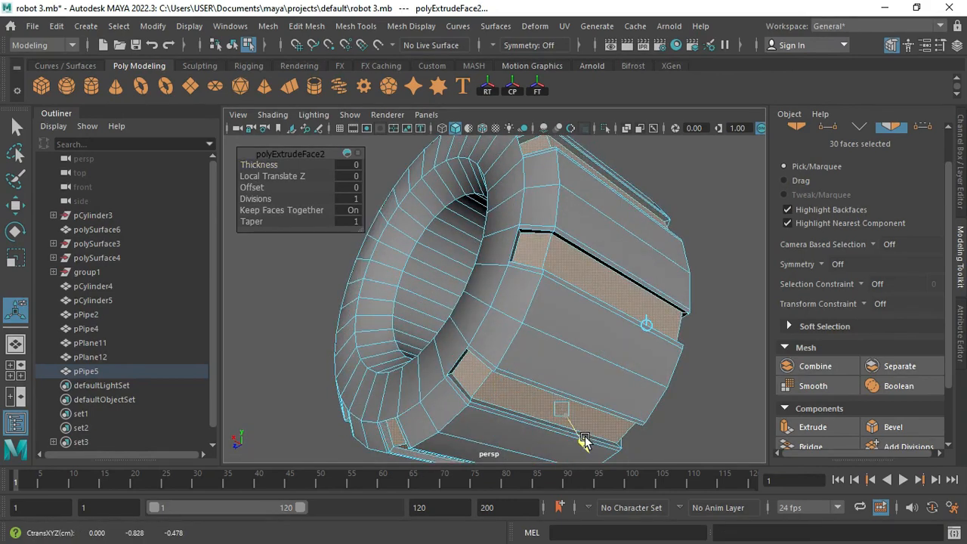
alt+drag(563, 412, 516, 225)
key(ctrl+e)
Bevel the edge loops bordering the grooved outer wall on both sides and lower the bevel fraction.
key(q)
double_click(516, 224)
alt+drag(466, 257, 604, 264)
shift+double_click(484, 282)
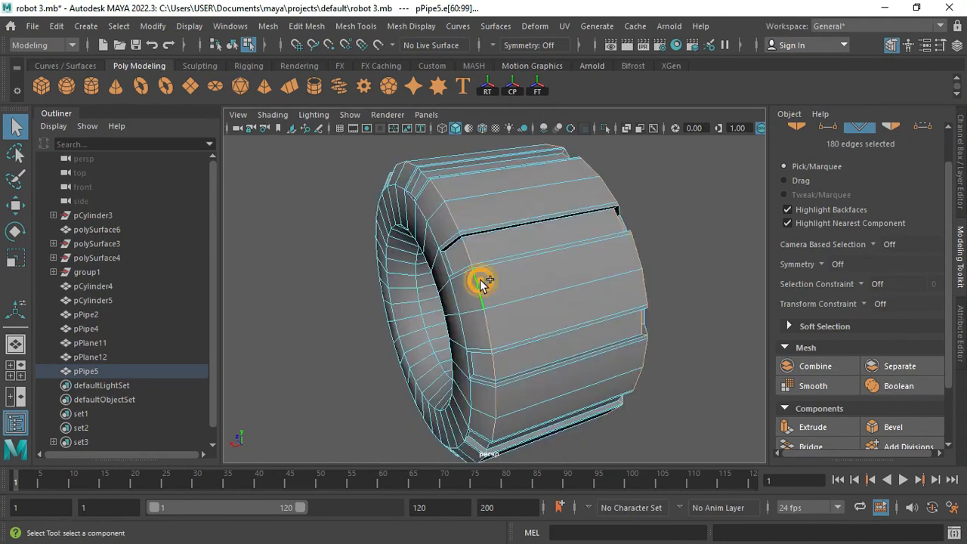
click(883, 427)
alt+drag(628, 318, 521, 332)
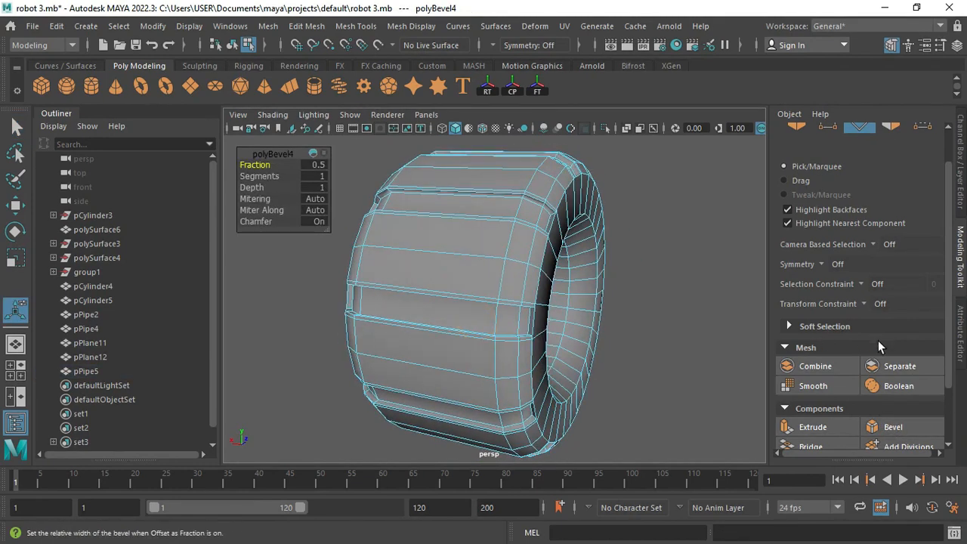
click(958, 333)
drag(864, 262, 826, 262)
Examine the grooved pipe as a whole object and switch it back to unsmoothed display.
alt+drag(435, 304, 469, 305)
scroll(470, 304, up, 3)
right_drag(489, 301, 538, 120)
alt+drag(529, 280, 487, 359)
key(r)
click(307, 305)
click(487, 359)
key(1)
Insert supporting edge loops near both borders of the pipe's outer wall and beside the grooves on its side face.
right_drag(465, 352, 468, 186)
key(q)
mouse_move(401, 291)
alt+mouse_down()
mouse_move(429, 285)
mouse_move(404, 276)
alt+mouse_up()
click(349, 26)
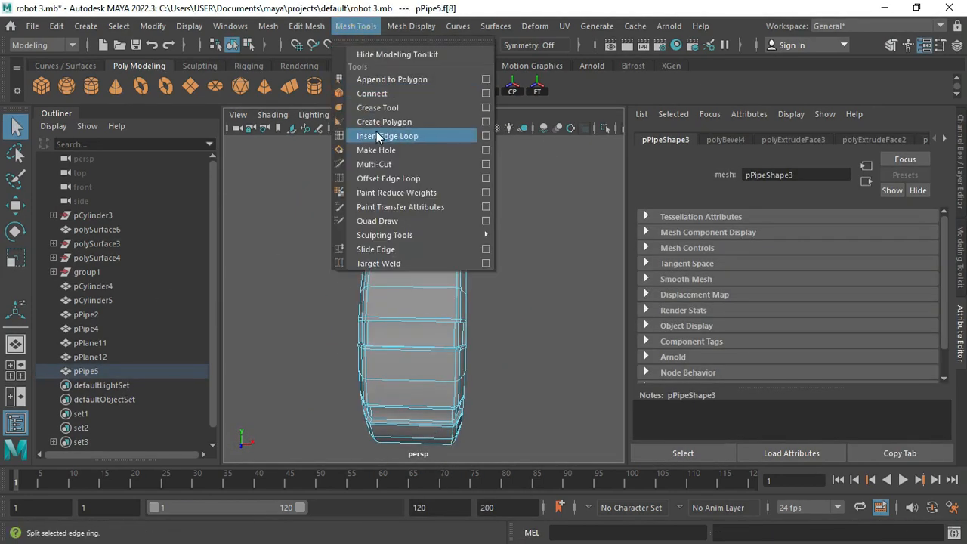
click(376, 134)
scroll(404, 311, up, 3)
drag(342, 322, 343, 323)
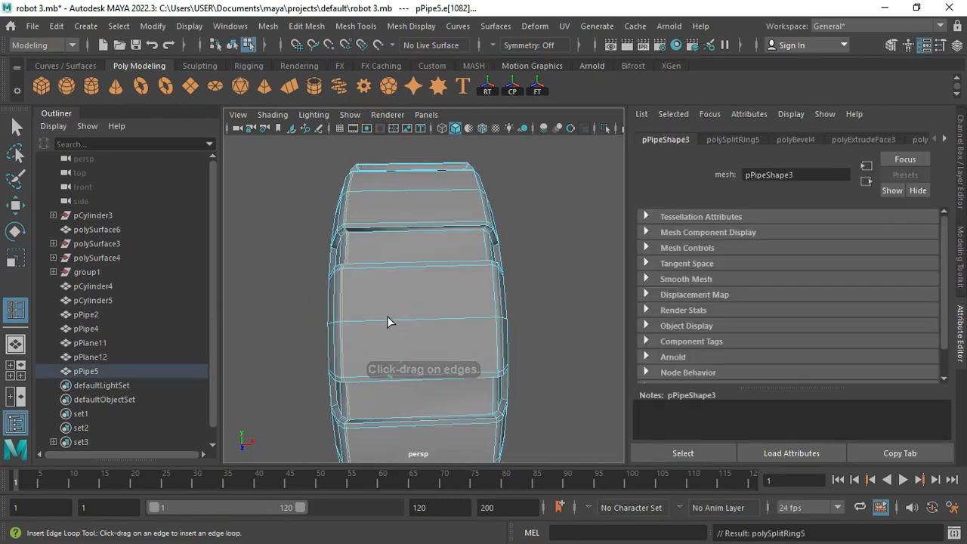
drag(470, 322, 438, 272)
scroll(438, 272, up, 3)
key(1)
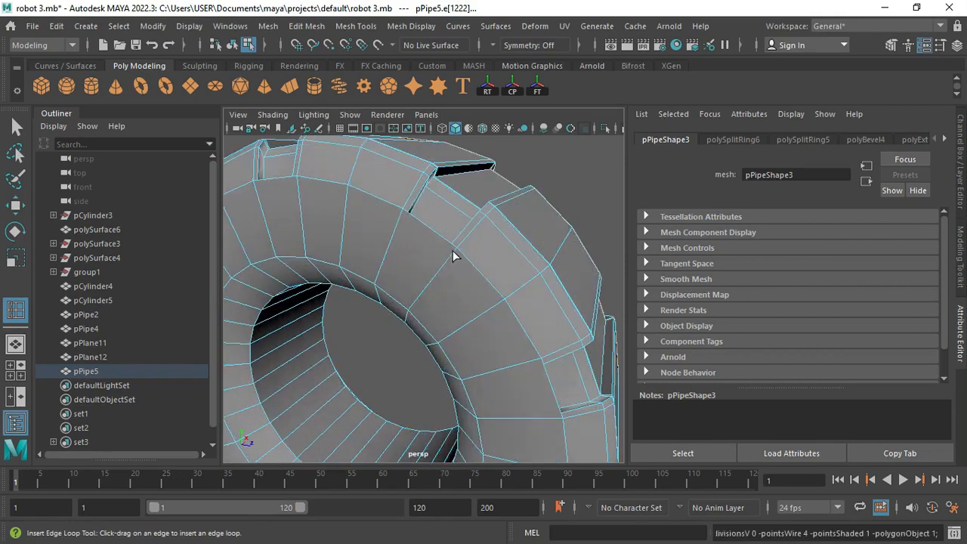
drag(469, 226, 455, 270)
Leave the edge loop tool, return to object selection and deselect the pipe.
key(q)
alt+drag(508, 219, 393, 246)
mouse_move(393, 246)
alt+right_down()
mouse_move(384, 248)
mouse_move(384, 230)
alt+right_up()
right_drag(384, 230, 456, 118)
click(363, 174)
alt+drag(347, 198, 390, 326)
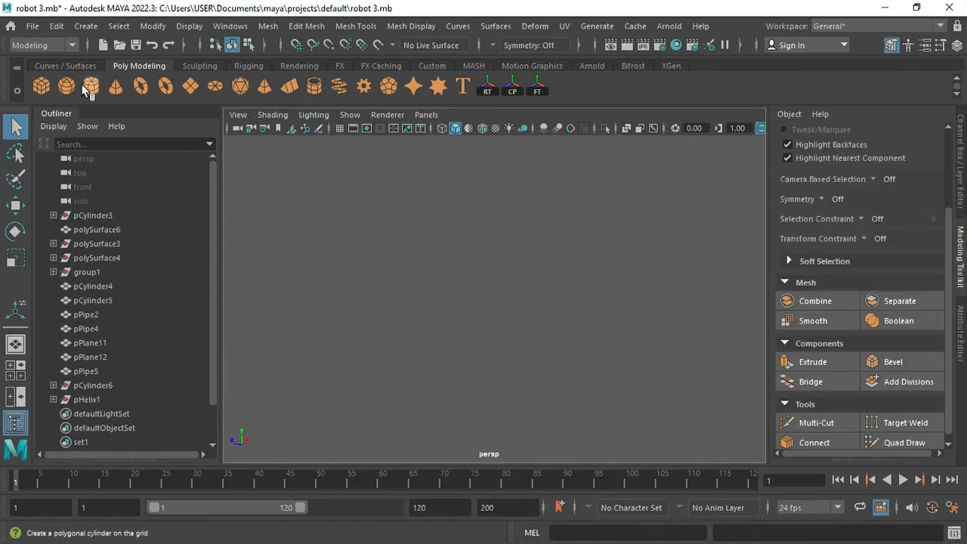
Create a polygon cylinder and set its axis subdivisions to 12.
click(91, 85)
alt+drag(513, 332, 502, 368)
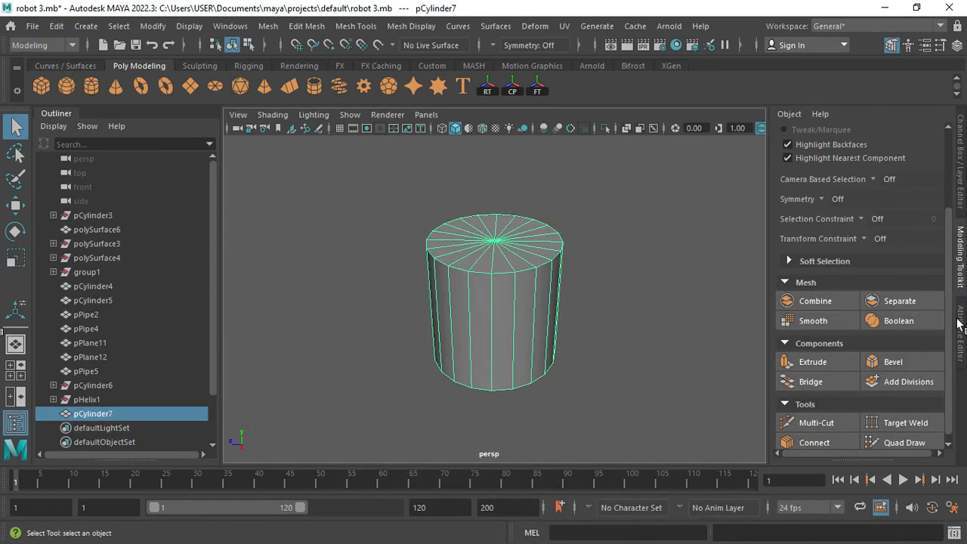
click(961, 327)
text(12)
key(Return)
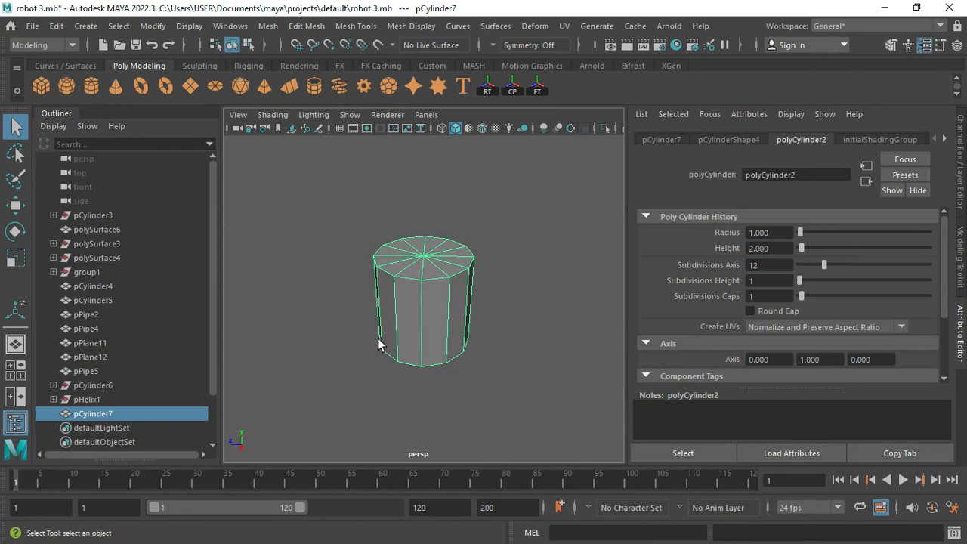
Scale the new cylinder into a flatter, wider block.
scroll(405, 306, up, 2)
alt+drag(410, 298, 430, 300)
key(r)
alt+drag(459, 262, 421, 277)
In the top view, select every other outer vertex of the cylinder and scale them inward into a hexagonal outline.
key(space)
key(space)
right_drag(294, 147, 236, 142)
drag(302, 218, 341, 253)
key(q)
shift+drag(380, 179, 420, 212)
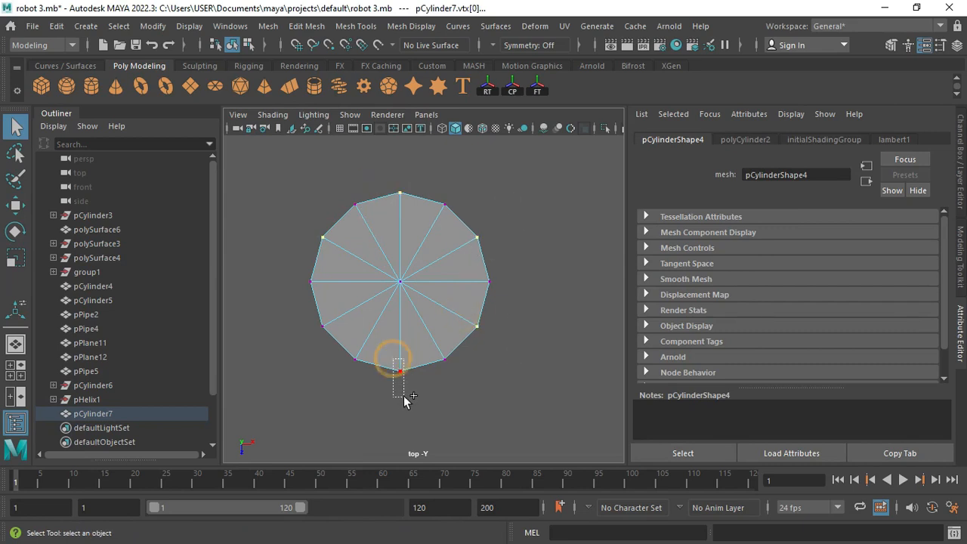
key(r)
drag(395, 280, 396, 204)
In the side view, scale the selected vertices vertically to level them with the neighbouring corners, and return to perspective.
key(space)
key(space)
key(space)
key(space)
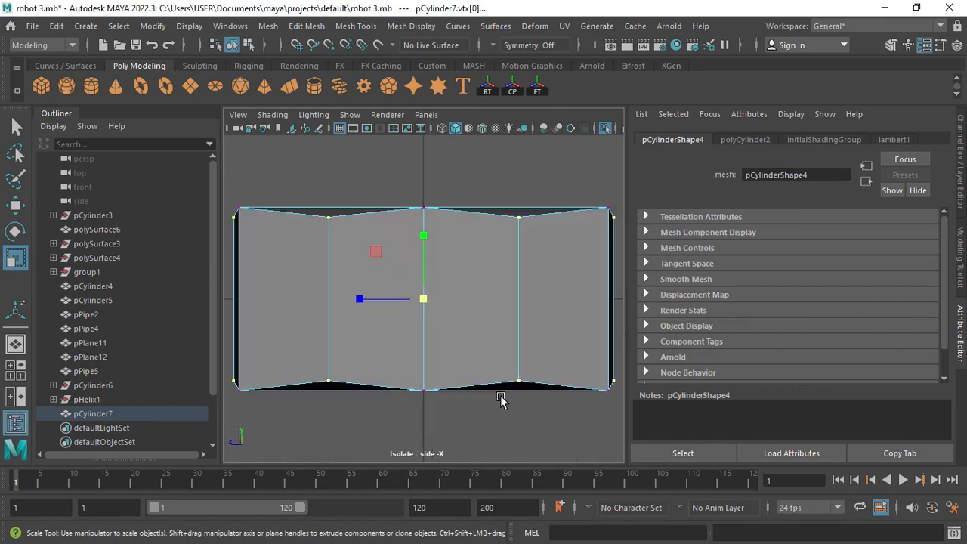
scroll(495, 333, down, 5)
alt+middle_drag(494, 331, 507, 345)
drag(436, 251, 429, 241)
key(space)
key(space)
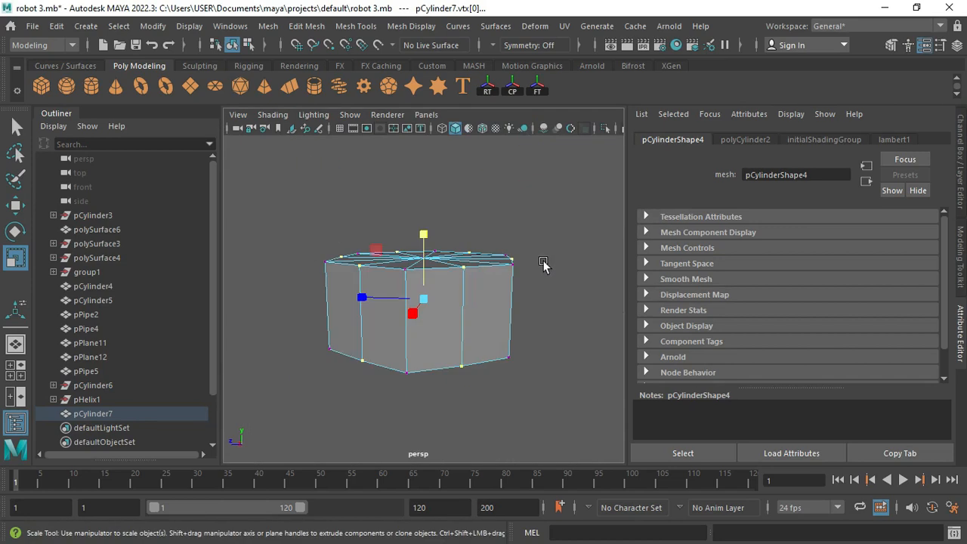
Insert edge loops close to the hexagonal block's top and bottom rims with Multi-Cut.
right_drag(518, 142, 501, 185)
click(587, 190)
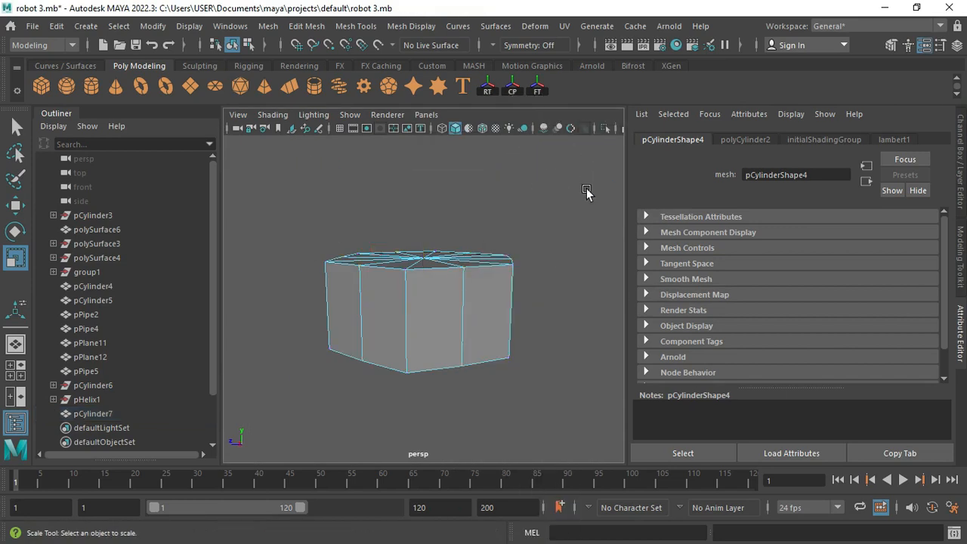
right_drag(572, 129, 573, 127)
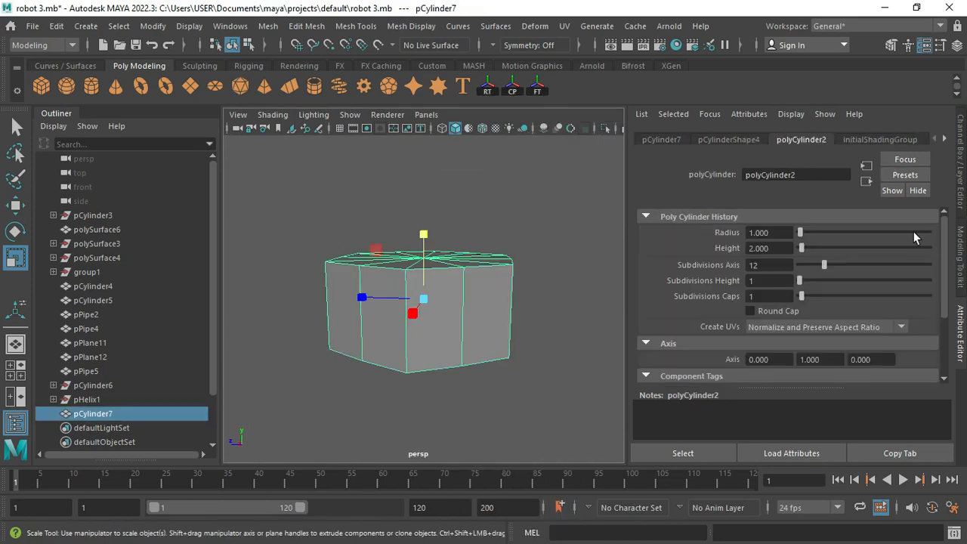
click(961, 257)
click(816, 423)
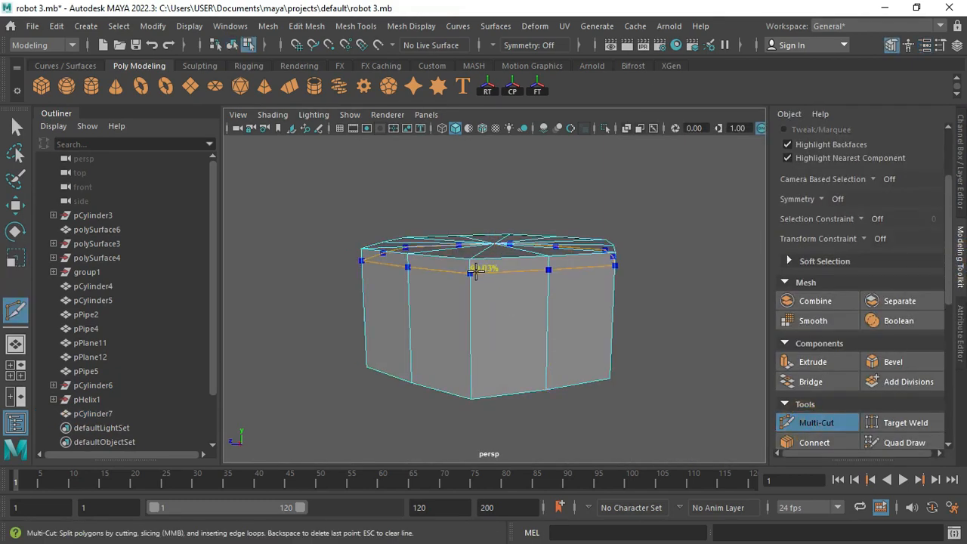
alt+drag(474, 270, 462, 349)
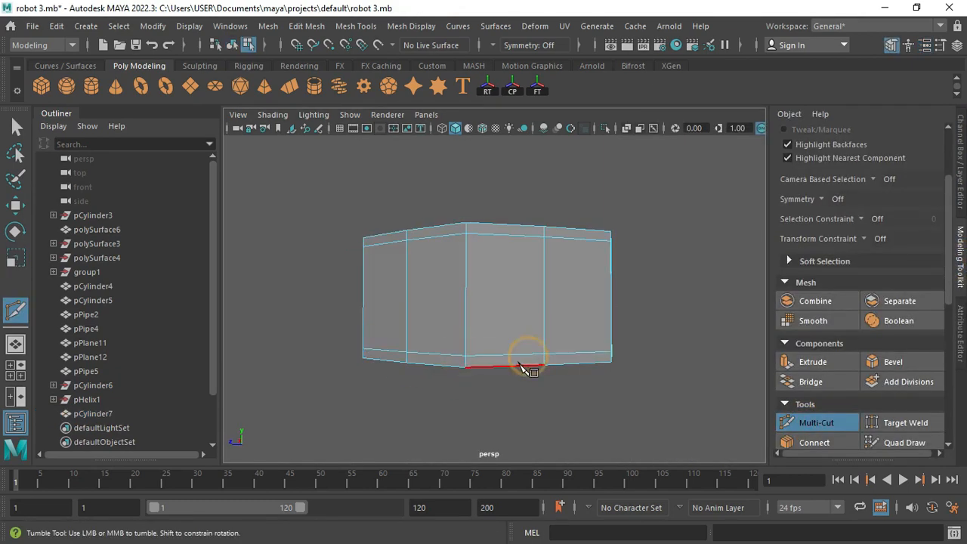
alt+drag(520, 364, 509, 373)
Select the edge loops running through the hexagonal block's corners and bevel them with fraction 0.115 and 2 segments.
key(q)
right_drag(494, 314, 491, 284)
double_click(452, 274)
alt+drag(609, 306, 570, 339)
click(528, 345)
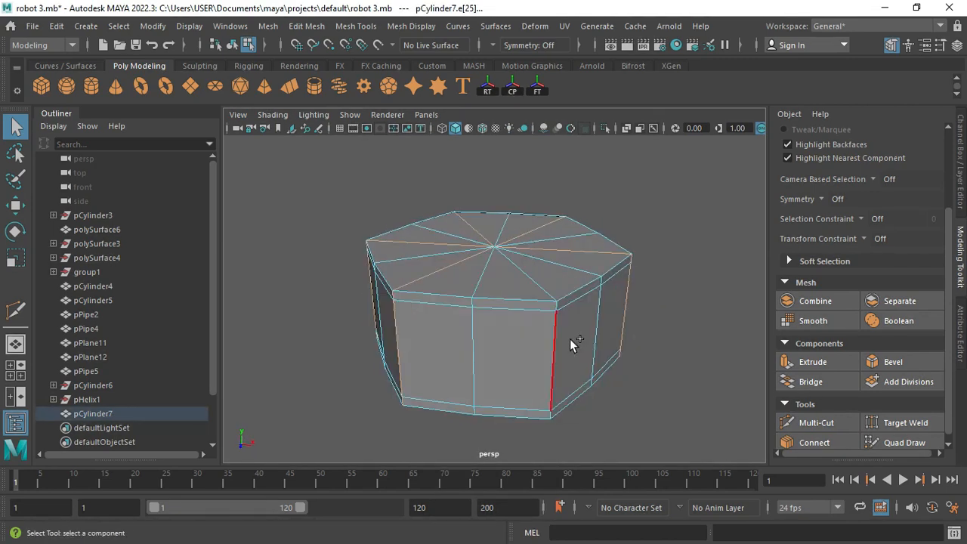
shift+double_click(570, 339)
click(867, 358)
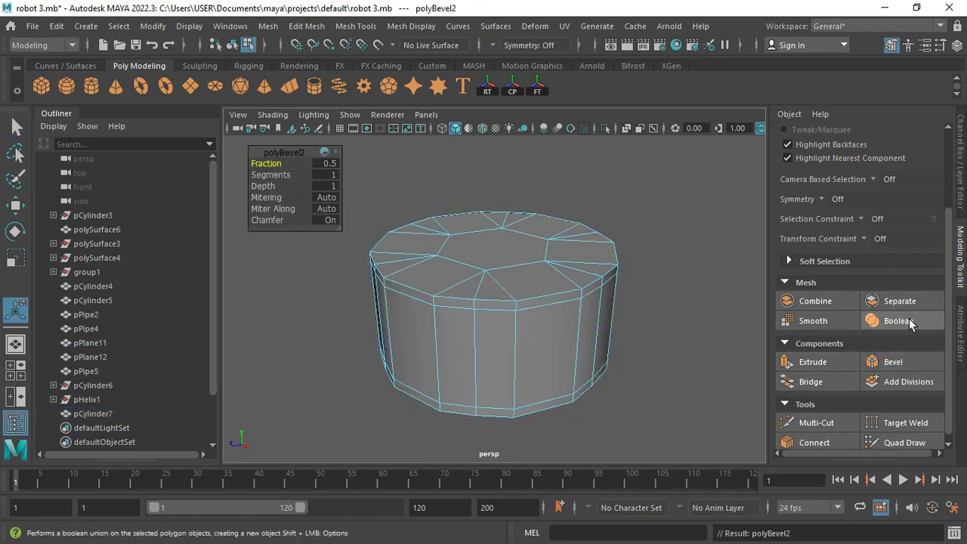
click(957, 333)
drag(821, 257, 814, 260)
alt+drag(536, 292, 531, 204)
Select the small faces at the centre of the block's cap and circularize them.
scroll(509, 328, up, 6)
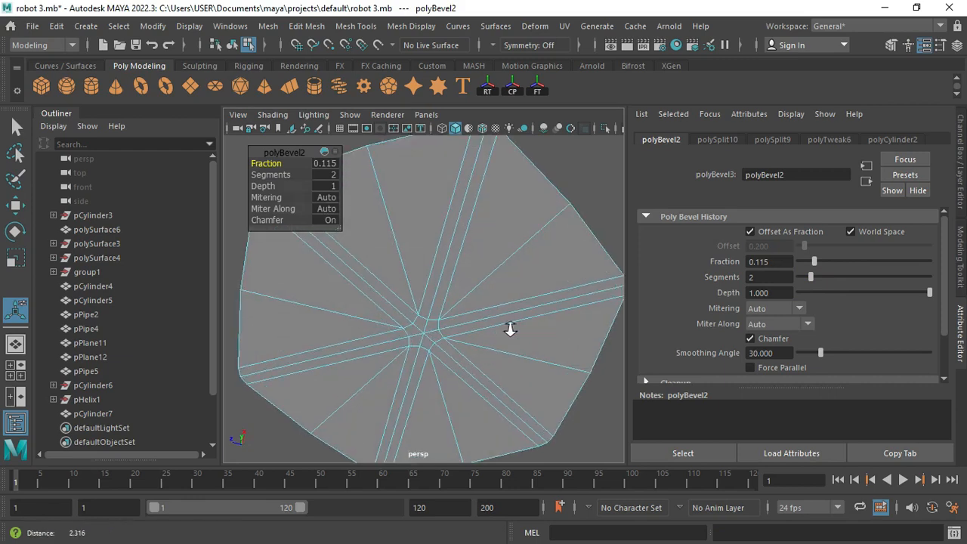
right_drag(456, 141, 455, 186)
click(435, 248)
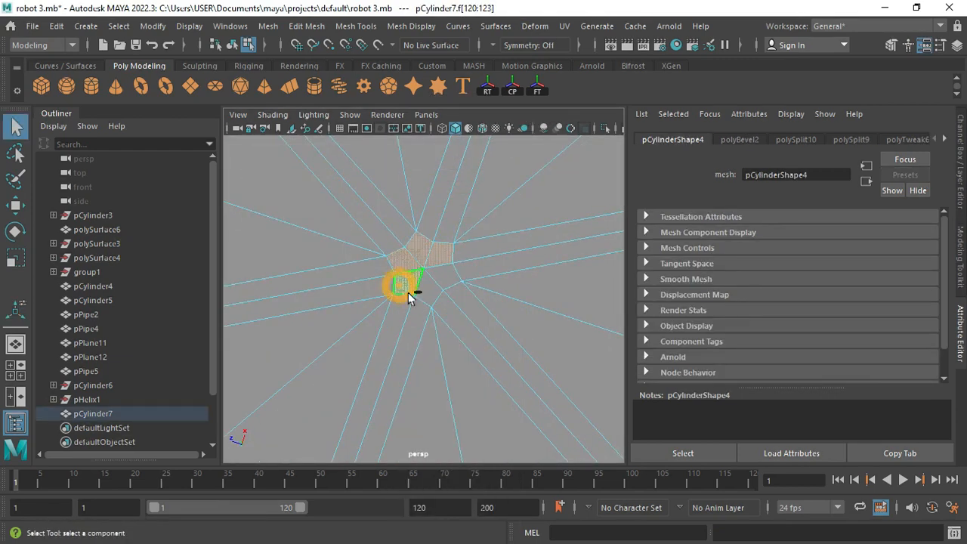
mouse_move(450, 273)
shift+right_down()
mouse_move(478, 218)
mouse_move(458, 182)
mouse_move(458, 276)
shift+right_up()
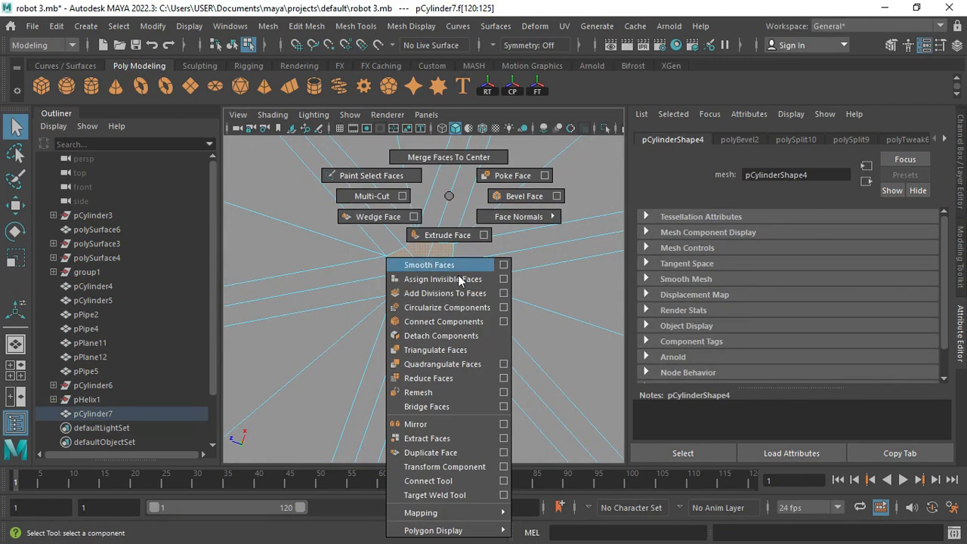
shift+right_drag(463, 312, 464, 312)
scroll(466, 297, up, 5)
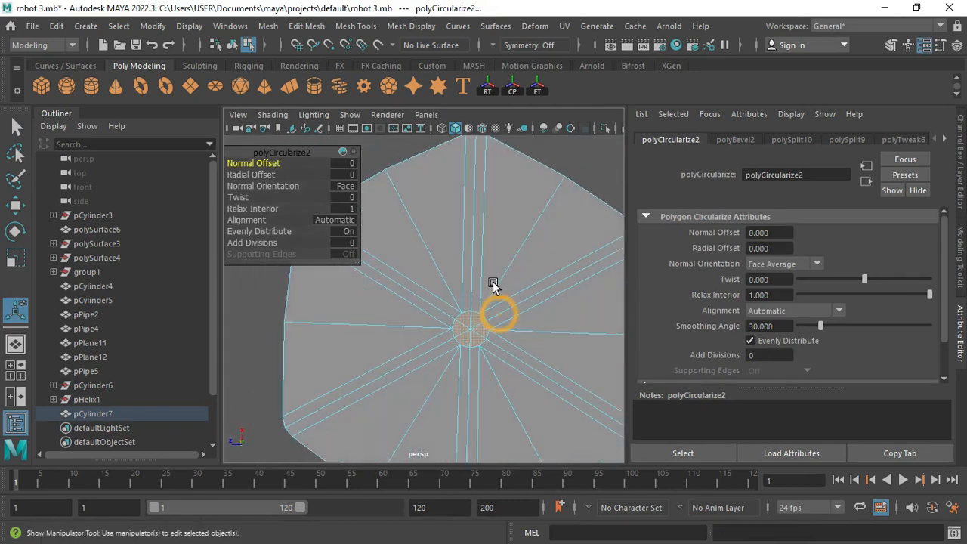
Scale the circularized faces at the centre of the block's cap and delete them to open a round hole.
key(r)
scroll(590, 406, down, 5)
mouse_move(466, 265)
alt+mouse_down()
mouse_move(459, 295)
mouse_move(461, 264)
mouse_move(472, 301)
mouse_move(462, 260)
alt+mouse_up()
key(Delete)
right_drag(443, 241, 492, 187)
mouse_move(454, 189)
alt+mouse_down()
mouse_move(421, 231)
mouse_move(436, 233)
mouse_move(447, 198)
alt+mouse_up()
Create a polygon helix and move it down below the hexagonal block.
click(339, 86)
key(w)
drag(414, 238, 418, 332)
scroll(423, 310, down, 5)
mouse_move(429, 318)
alt+mouse_down()
mouse_move(426, 285)
mouse_move(435, 309)
alt+mouse_up()
Set the helix to about 9.18 coils and a height of about 7.15, and scale it down uniformly under the block.
click(779, 143)
drag(802, 249, 808, 249)
alt+drag(463, 317, 459, 280)
key(r)
drag(416, 337, 375, 337)
alt+drag(459, 302, 500, 291)
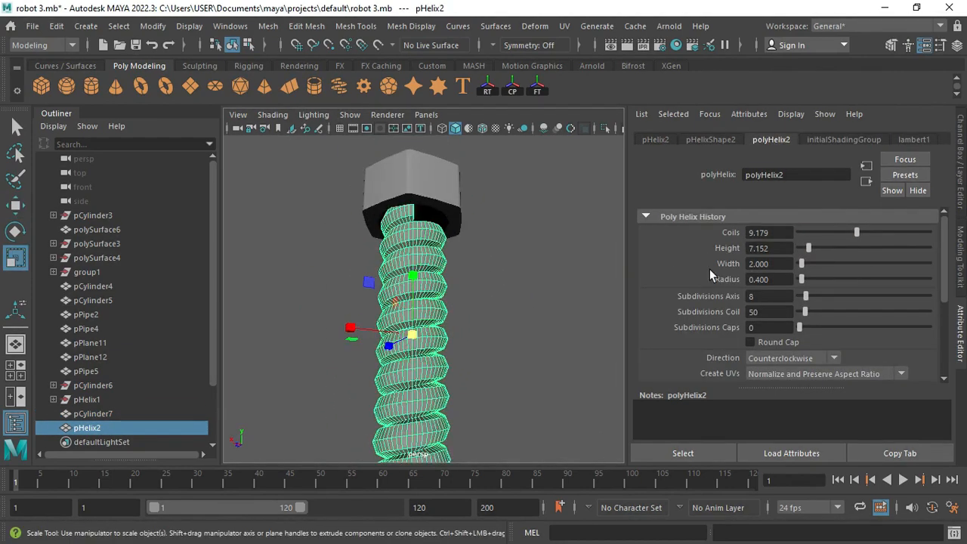
Raise the helix's coil count and set its height to about 18.69 and its width to about 5.5.
drag(801, 263, 871, 232)
drag(812, 249, 819, 250)
alt+middle_drag(398, 220, 408, 189)
drag(820, 248, 823, 248)
alt+middle_drag(507, 251, 556, 275)
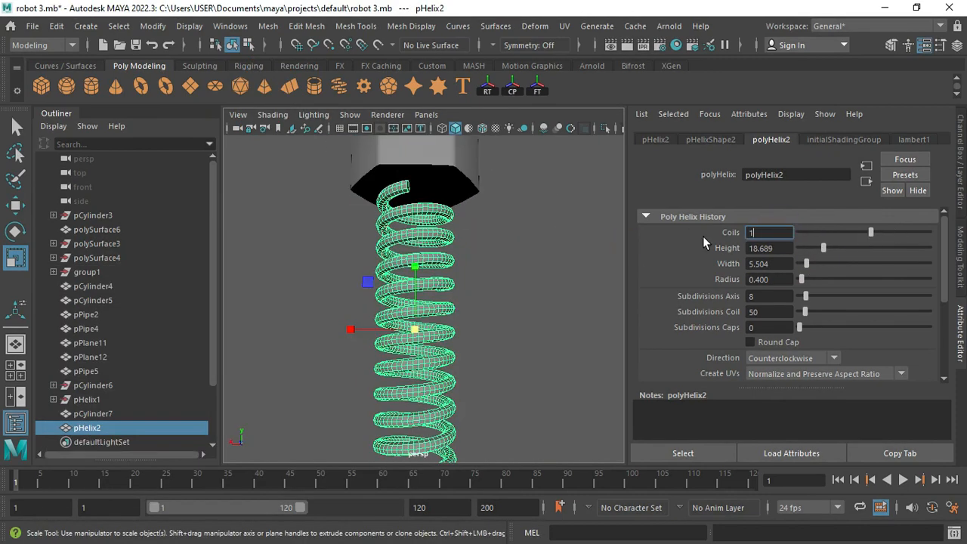
Set the helix to 15 coils with 12 subdivisions per coil.
alt+drag(407, 187, 432, 275)
text(12)
key(Return)
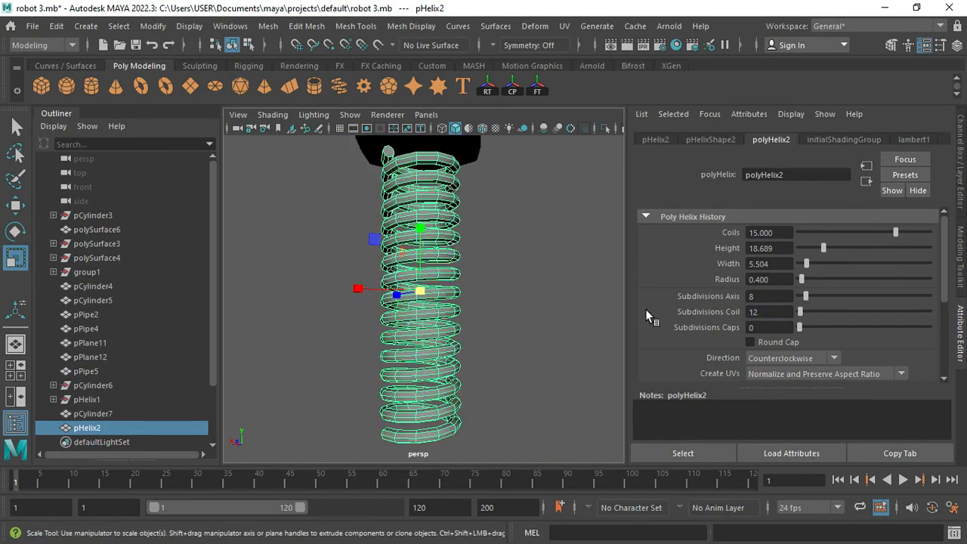
Isolate the helix and switch it to component selection.
alt+drag(552, 277, 274, 292)
scroll(355, 349, up, 5)
alt+drag(360, 354, 264, 350)
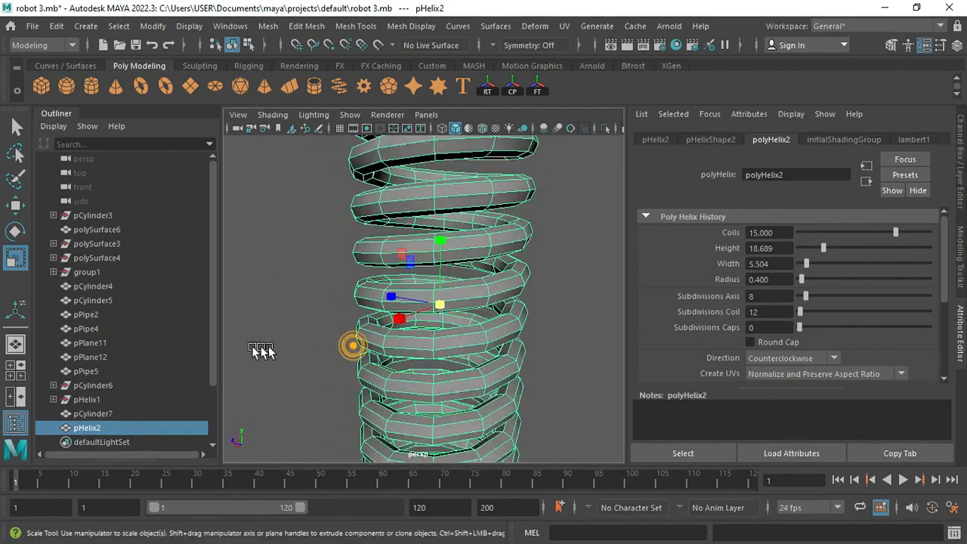
alt+drag(371, 315, 507, 269)
scroll(382, 259, down, 5)
scroll(464, 322, up, 5)
right_drag(508, 269, 504, 187)
click(447, 234)
right_click(473, 242)
right_drag(473, 242, 543, 119)
key(ctrl+1)
right_drag(475, 234, 474, 179)
key(q)
Select the inward-facing face loops along the helix and delete them, keeping only the outer band of each coil.
scroll(475, 181, down, 5)
alt+middle_drag(495, 453, 506, 400)
scroll(510, 391, up, 5)
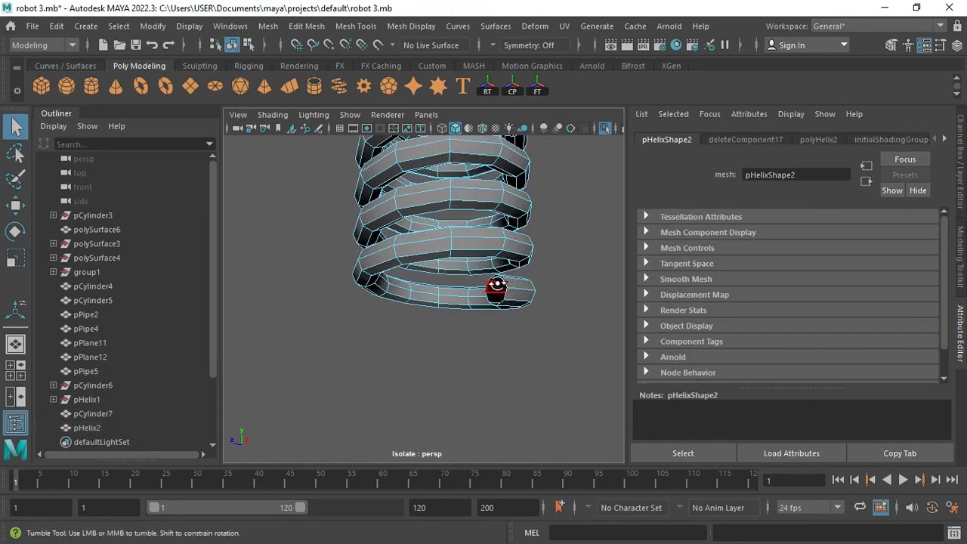
scroll(536, 335, up, 5)
alt+drag(497, 285, 521, 277)
click(502, 331)
scroll(548, 358, up, 5)
shift+double_click(483, 261)
scroll(411, 247, down, 5)
alt+drag(440, 274, 395, 164)
scroll(489, 284, up, 5)
click(530, 327)
shift+double_click(491, 335)
key(Delete)
click(485, 310)
shift+double_click(526, 293)
key(Delete)
Bridge one pair of facing border edges between neighbouring coils at each end of the helix.
click(320, 326)
scroll(497, 295, up, 3)
shift+click(395, 165)
scroll(395, 182, down, 4)
alt+drag(396, 217, 295, 219)
click(959, 257)
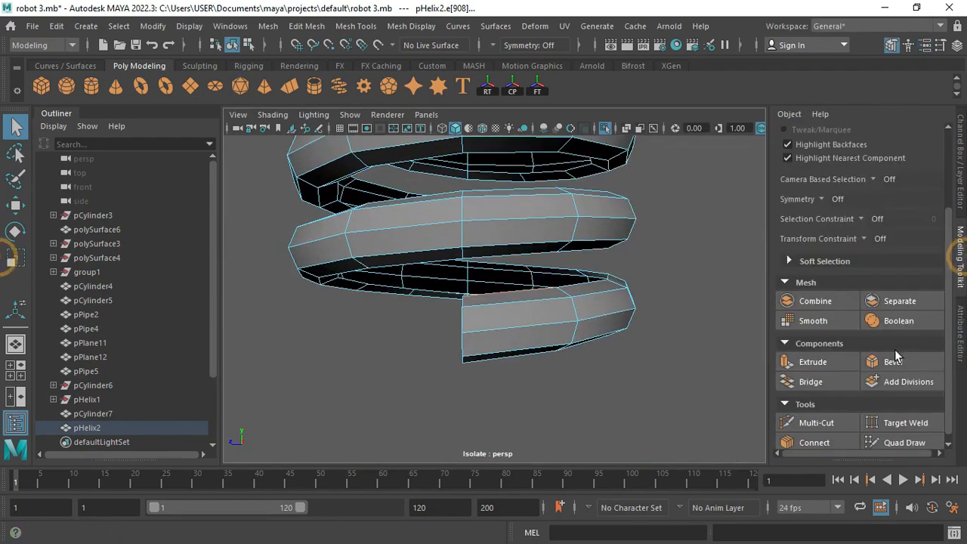
alt+drag(597, 310, 519, 287)
alt+middle_drag(575, 301, 577, 416)
scroll(529, 363, down, 4)
alt+drag(468, 272, 427, 345)
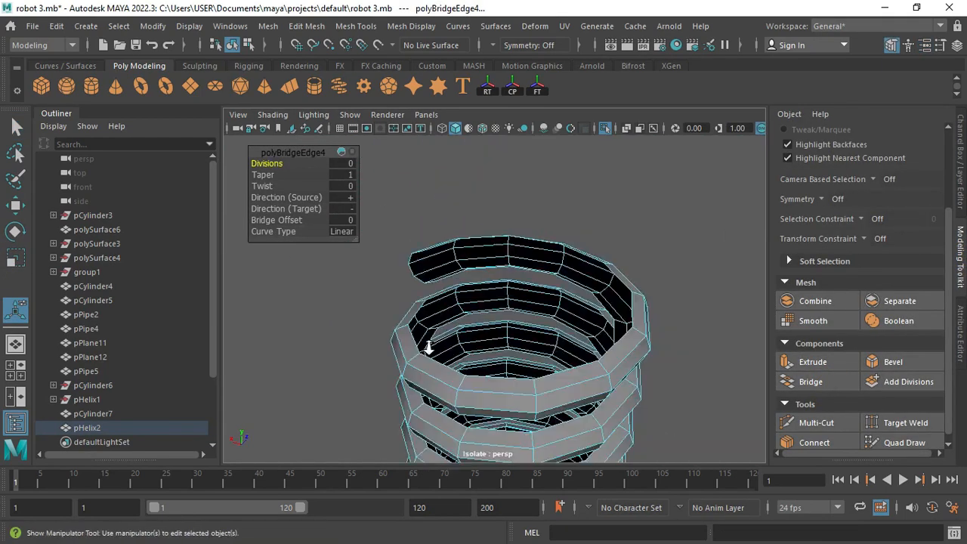
scroll(445, 362, up, 4)
alt+drag(467, 380, 383, 300)
alt+drag(426, 325, 546, 207)
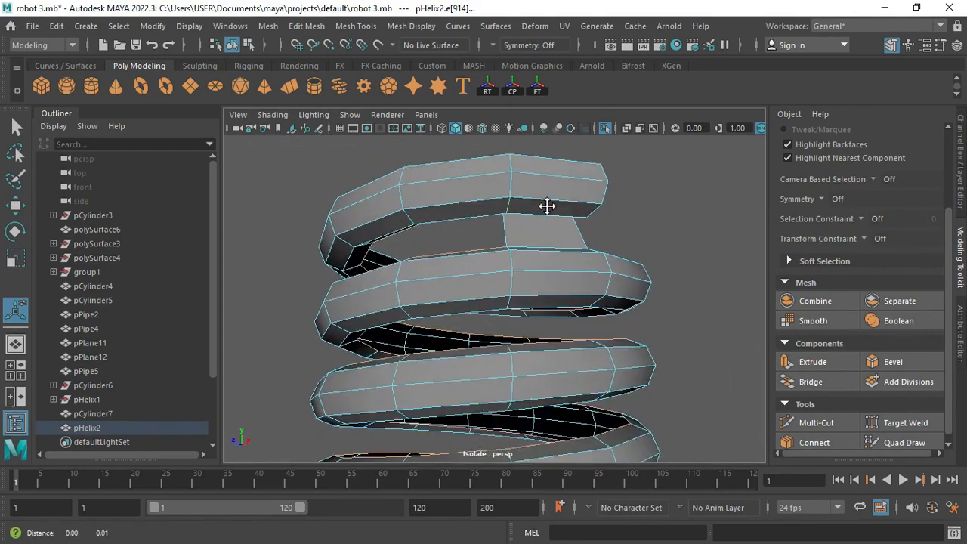
Bridge the remaining facing border edges along the coils to form a continuous thread, and select the whole helix object.
alt+right_drag(546, 207, 483, 355)
alt+middle_drag(483, 355, 494, 298)
shift+double_click(443, 380)
click(811, 382)
alt+right_drag(549, 362, 494, 380)
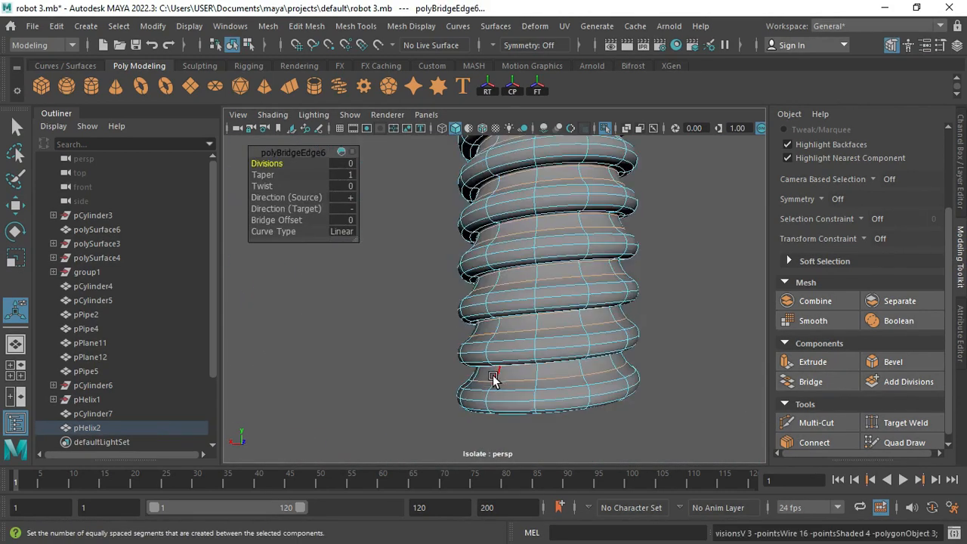
click(425, 263)
alt+drag(505, 221, 521, 240)
click(542, 246)
click(597, 264)
alt+drag(544, 276, 484, 76)
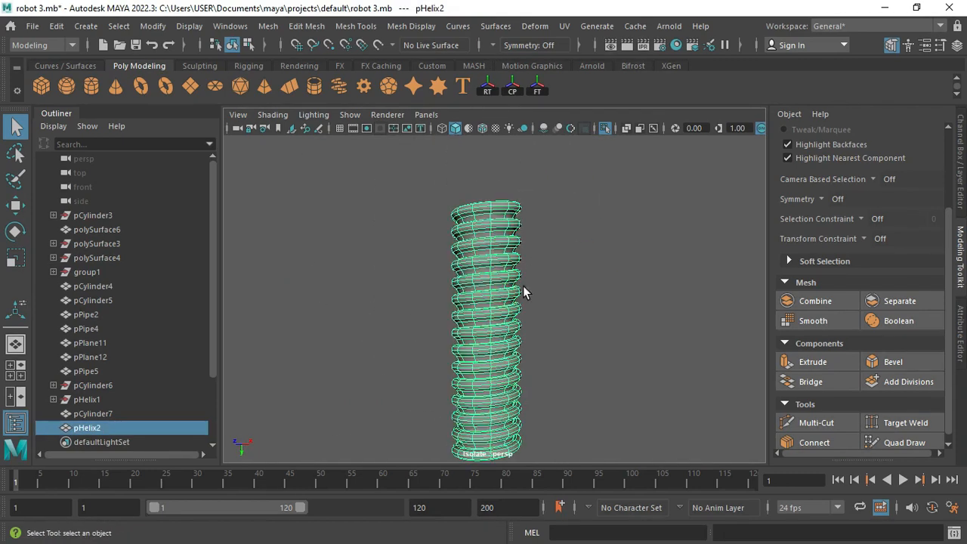
Show the other parts again and check how the threaded shaft fits under the hexagonal block.
key(ctrl+1)
key(e)
drag(492, 280, 418, 408)
key(ctrl+z)
click(572, 256)
alt+drag(516, 289, 425, 285)
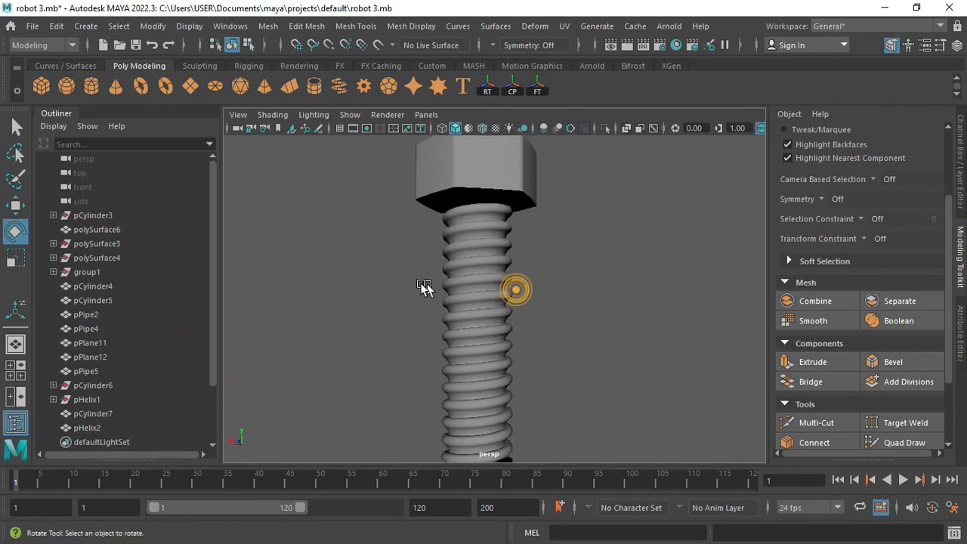
Isolate the threaded shaft, select the inner border edges at its top and extrude them upward by about 0.5 cm.
click(476, 291)
key(ctrl+1)
alt+drag(529, 294, 403, 287)
scroll(403, 287, up, 7)
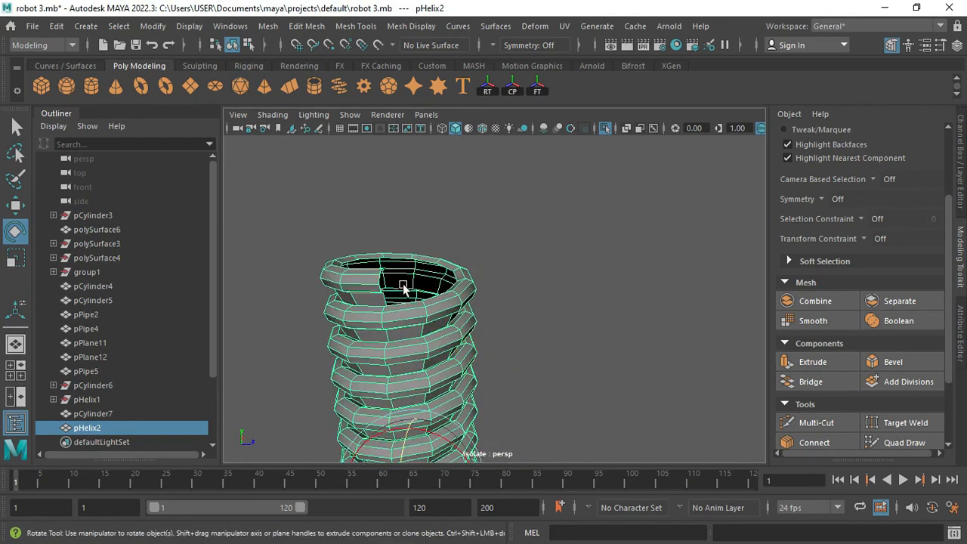
alt+middle_drag(431, 305, 583, 318)
right_drag(583, 319, 581, 104)
mouse_move(539, 305)
alt+mouse_down()
mouse_move(522, 328)
mouse_move(544, 325)
mouse_move(539, 315)
alt+mouse_up()
scroll(539, 315, up, 2)
alt+drag(525, 374, 406, 383)
ctrl+click(442, 283)
click(363, 346)
alt+drag(362, 346, 497, 308)
key(ctrl+e)
key(w)
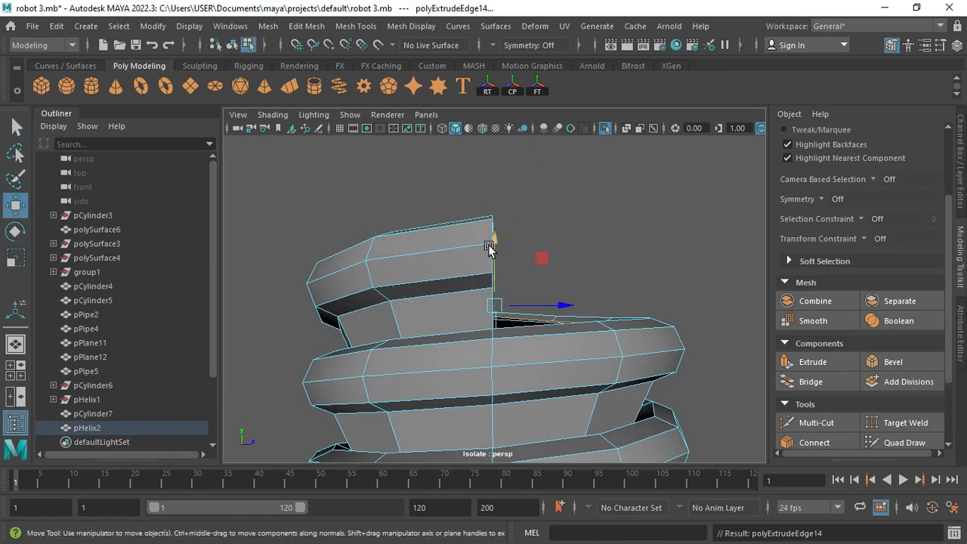
drag(489, 248, 490, 203)
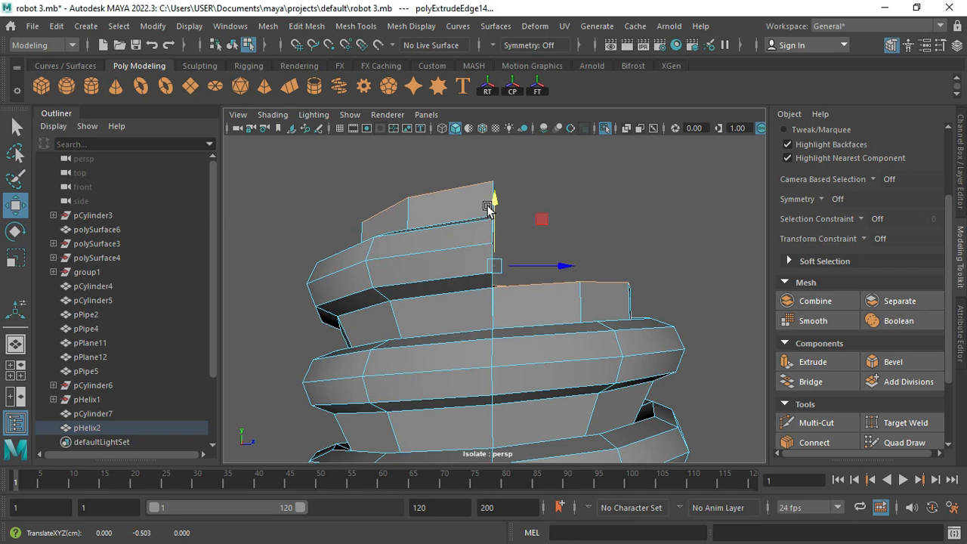
Extrude the raised top border upward several more times to build a tall collar with stacked edge rows.
key(ctrl+e)
alt+drag(514, 278, 503, 200)
key(w)
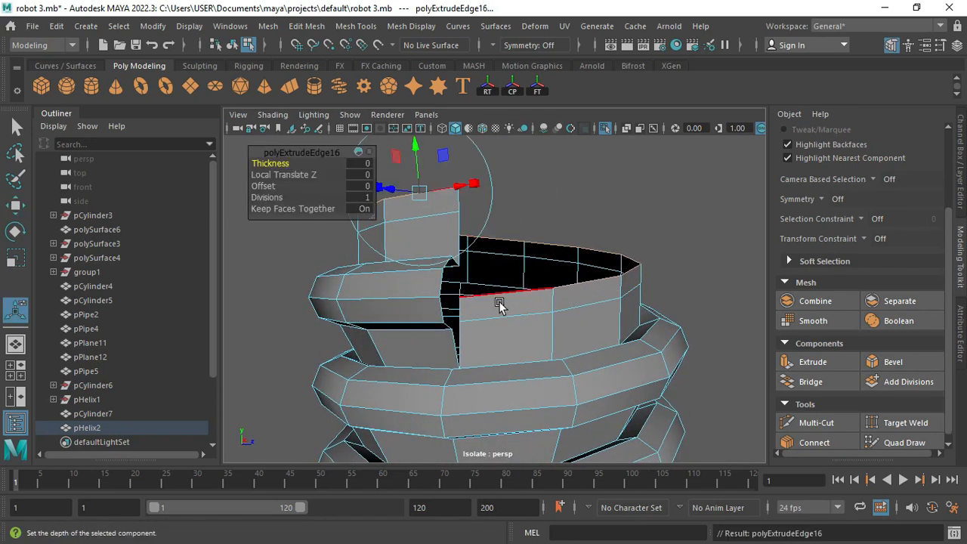
mouse_move(498, 303)
alt+mouse_down()
mouse_move(501, 359)
mouse_move(501, 295)
alt+mouse_up()
key(w)
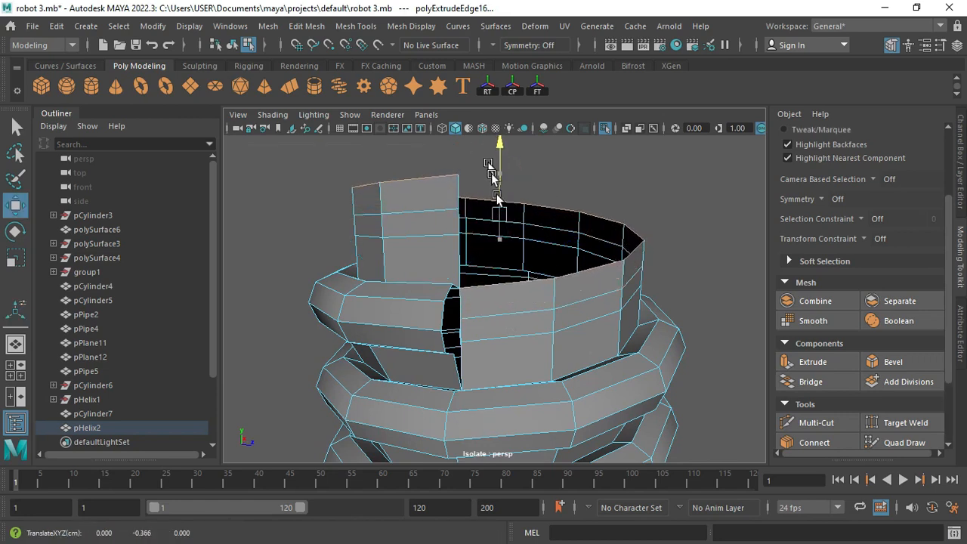
alt+drag(491, 173, 531, 235)
drag(513, 183, 507, 138)
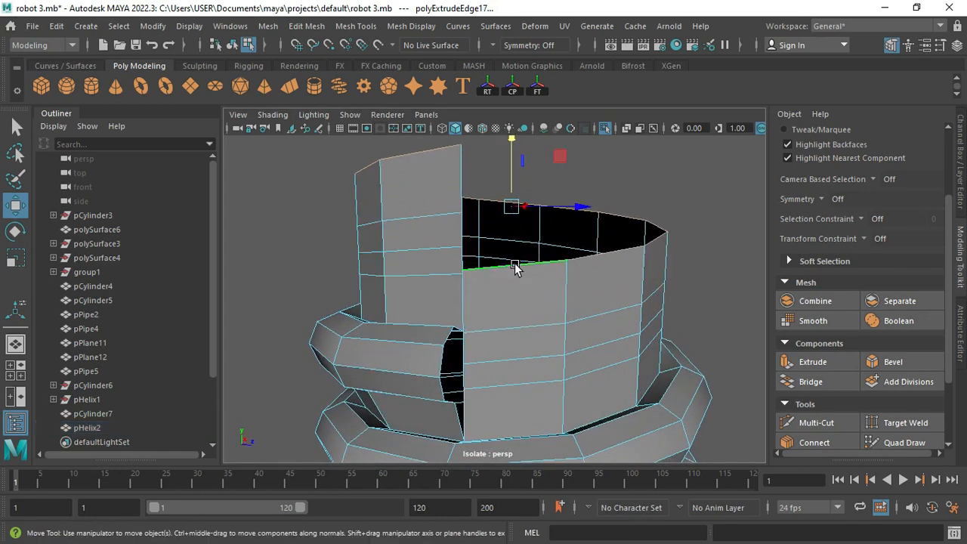
alt+drag(514, 269, 518, 217)
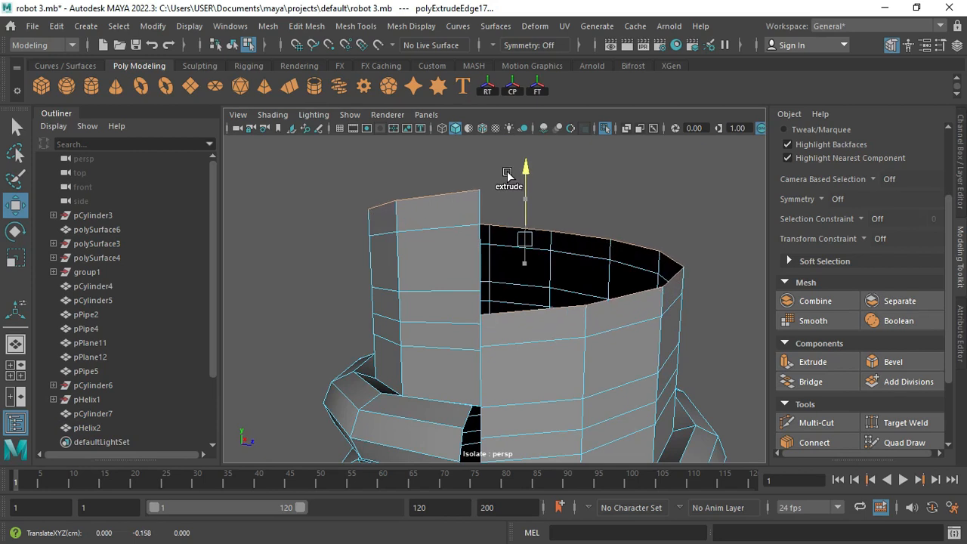
Merge the two overlapping vertices on the collar's seam at the upper corner of the gap beside the coil's end.
alt+drag(556, 358, 496, 357)
right_drag(496, 357, 427, 153)
scroll(498, 349, up, 5)
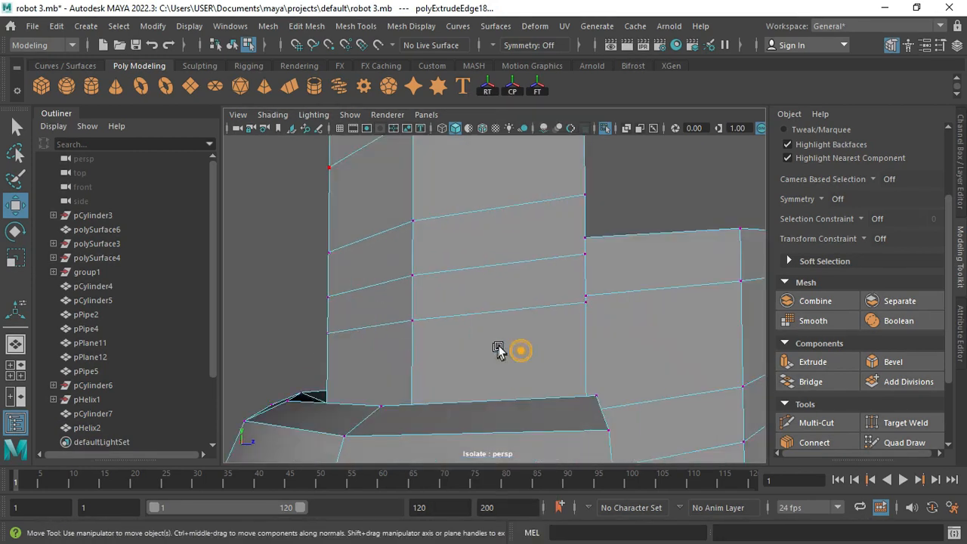
alt+drag(499, 350, 488, 367)
click(508, 397)
alt+drag(508, 398, 507, 442)
key(q)
key(f)
scroll(504, 370, up, 3)
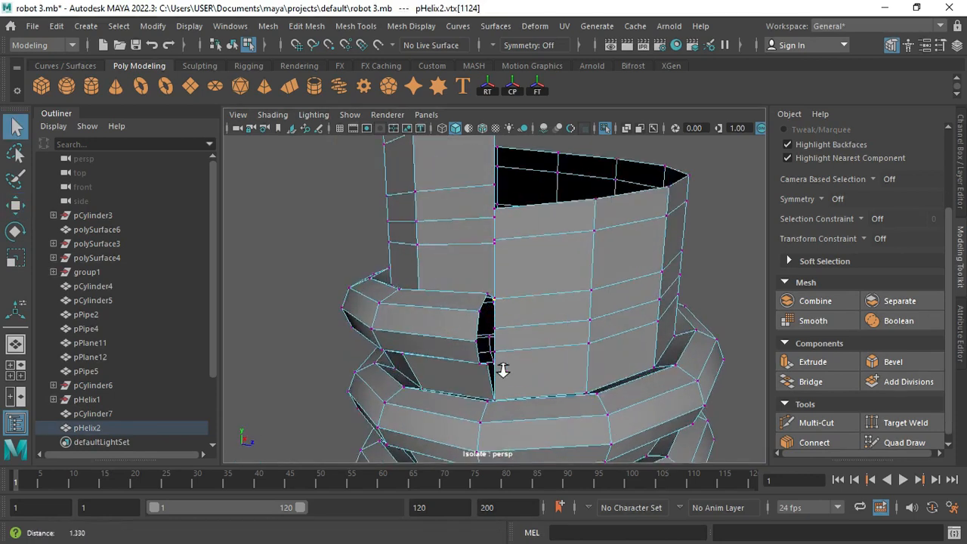
alt+drag(503, 370, 470, 365)
scroll(470, 366, up, 5)
scroll(469, 366, up, 5)
scroll(464, 339, down, 3)
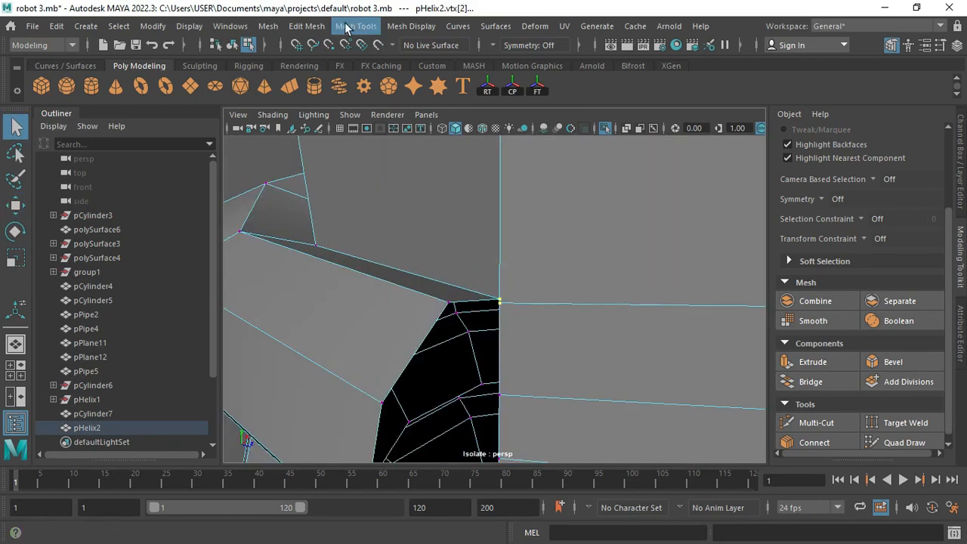
click(346, 28)
click(361, 179)
Select the vertices at the lower corner of the gap beside the coil's end and merge them.
scroll(477, 257, down, 3)
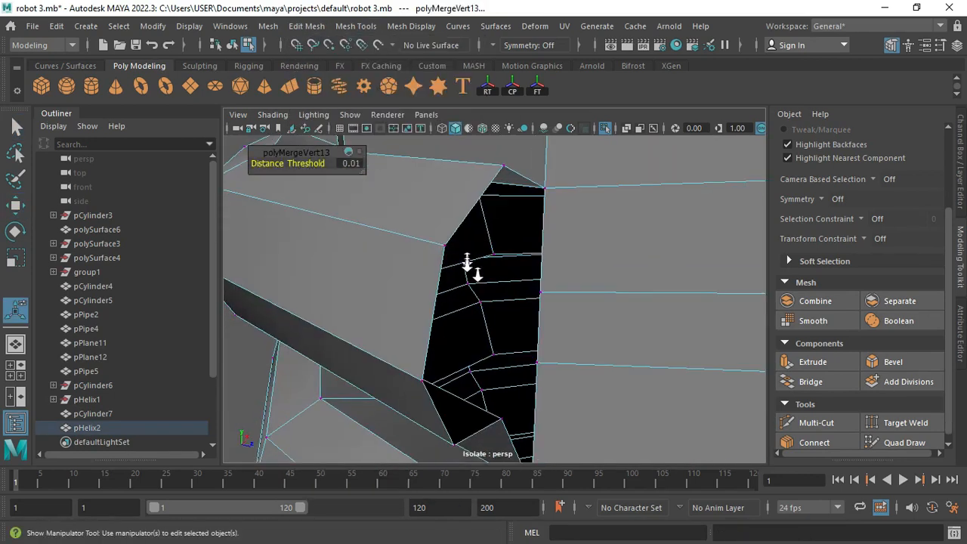
alt+drag(470, 266, 534, 317)
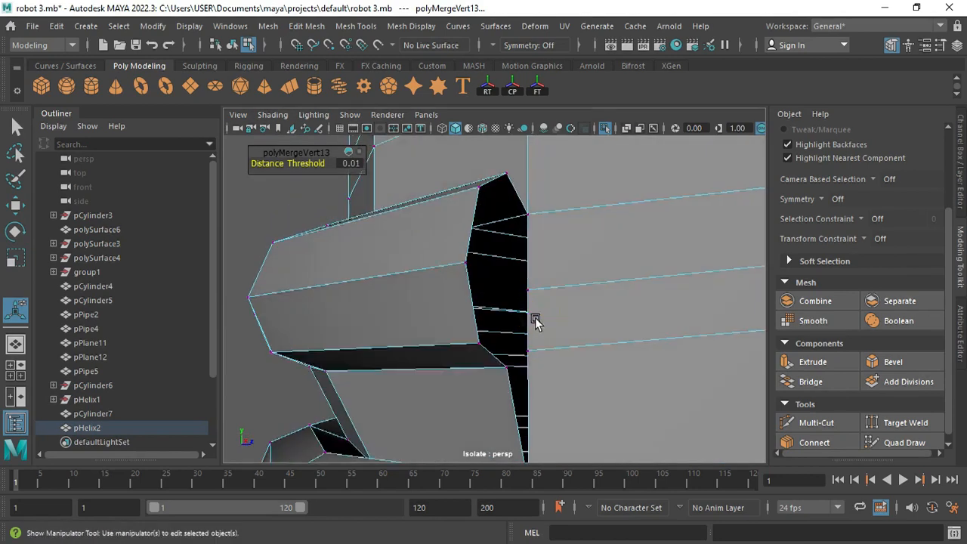
click(533, 389)
alt+drag(533, 390, 526, 382)
alt+middle_drag(525, 382, 525, 293)
shift+click(470, 307)
scroll(476, 356, up, 4)
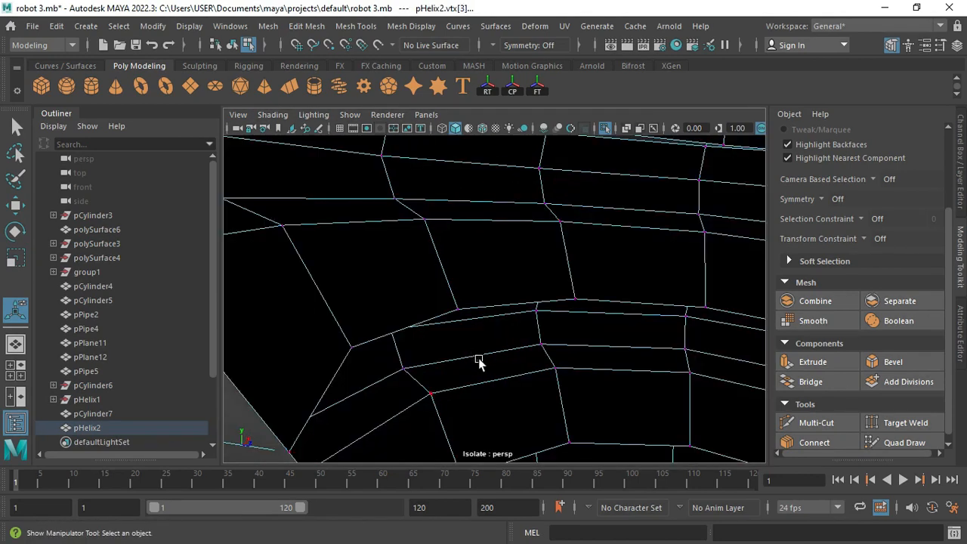
scroll(479, 361, down, 5)
scroll(483, 378, up, 3)
shift+click(499, 384)
key(g)
Try a Multi-Cut from the vertex at the coil's open end, and return to vertex selection.
alt+drag(516, 313, 478, 276)
click(355, 26)
click(413, 164)
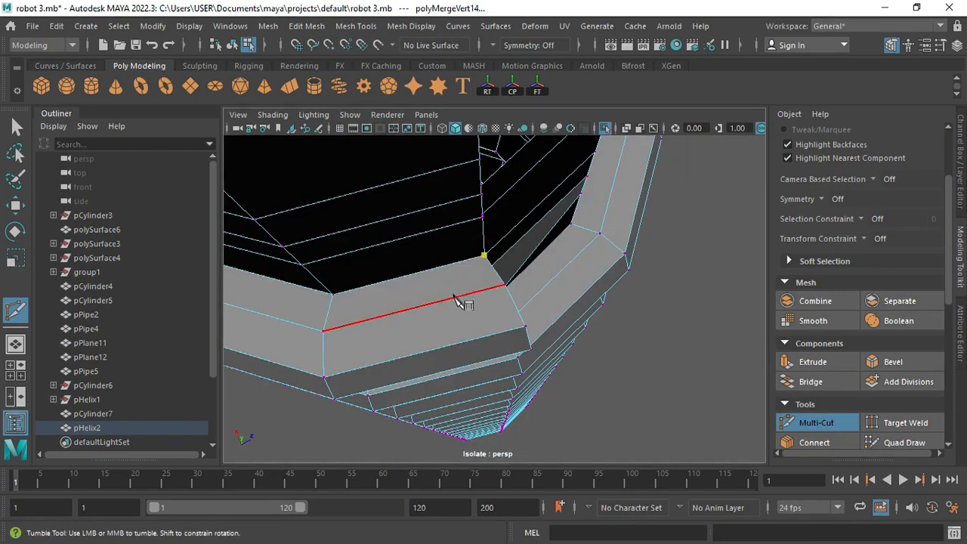
alt+drag(446, 328, 532, 221)
shift+click(476, 247)
shift+click(475, 282)
shift+click(488, 287)
right_drag(533, 220, 483, 221)
Merge the two remaining pairs of overlapping vertices higher up on the collar's seam.
click(501, 316)
key(w)
alt+drag(505, 322, 464, 158)
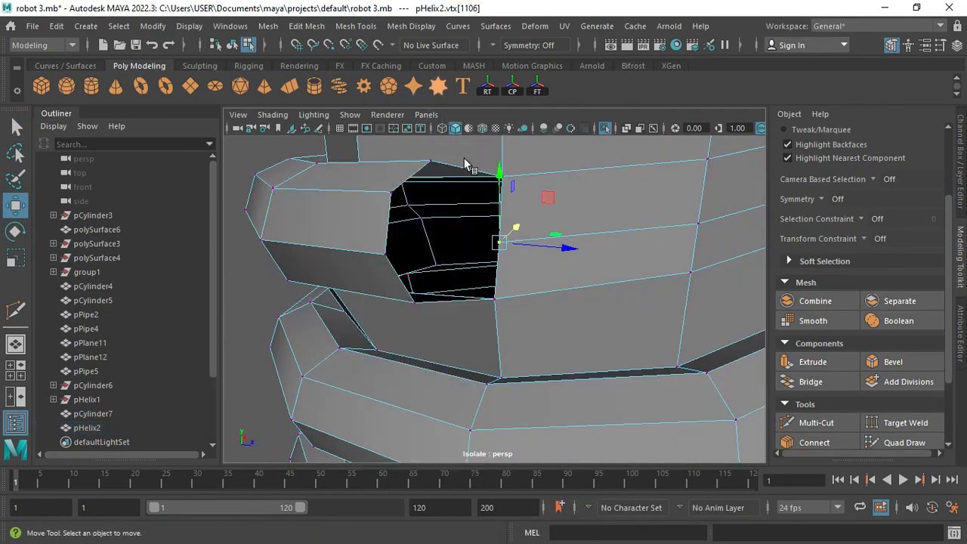
double_click(507, 253)
alt+right_drag(511, 255, 480, 198)
right_drag(495, 144, 514, 250)
click(531, 275)
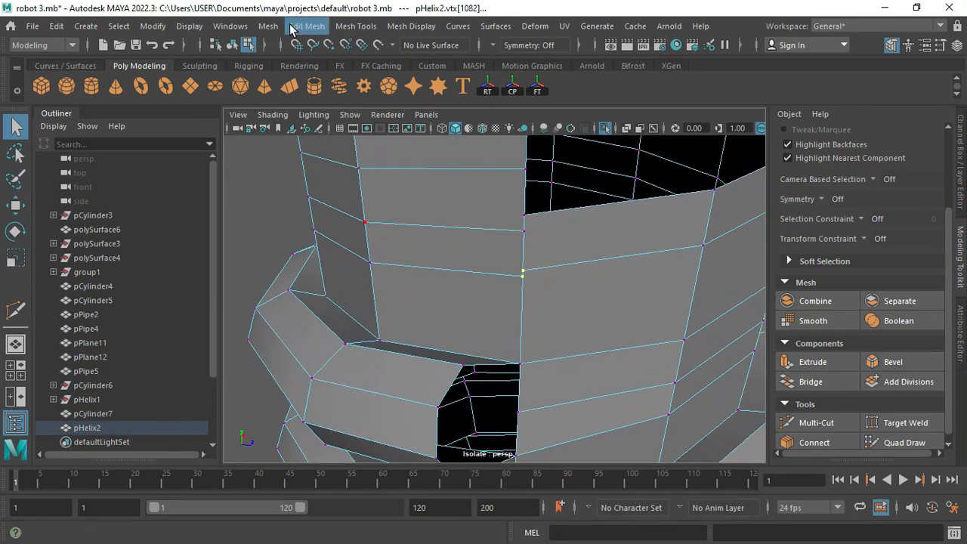
click(294, 28)
click(328, 178)
alt+drag(525, 209, 545, 225)
click(526, 333)
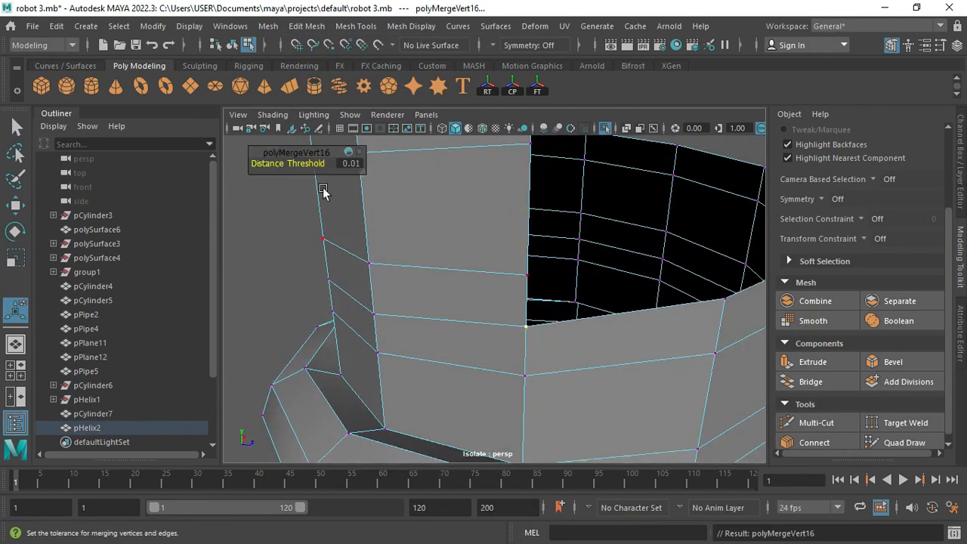
alt+drag(323, 191, 546, 272)
Select the border edges of the gap at the coil's end and fill the hole.
key(q)
mouse_move(491, 297)
alt+mouse_down()
mouse_move(551, 296)
mouse_move(490, 301)
alt+mouse_up()
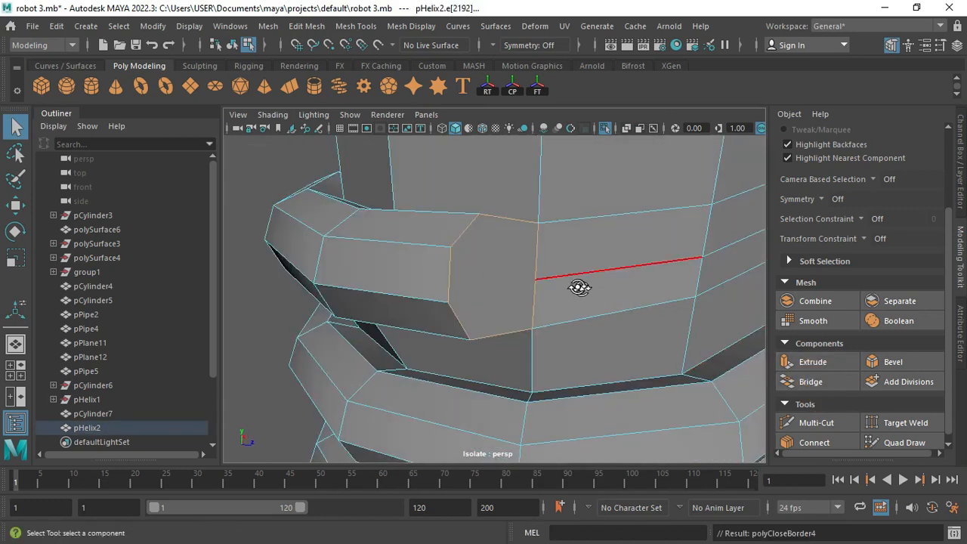
alt+drag(580, 287, 569, 286)
Cut the filled face with Multi-Cut from the middle vertex of the coil's end to the collar's seam.
right_drag(570, 286, 534, 281)
alt+drag(534, 280, 571, 258)
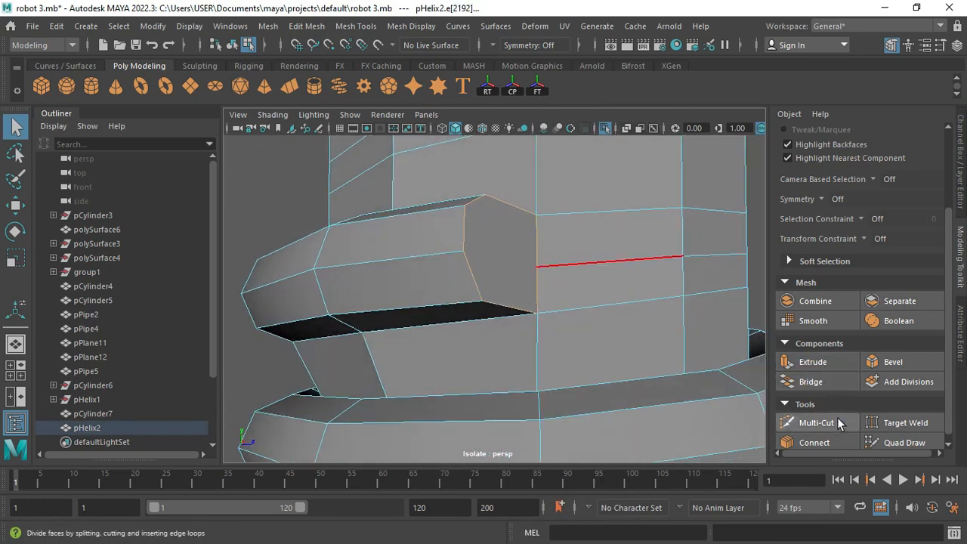
key(3)
alt+drag(517, 332, 545, 345)
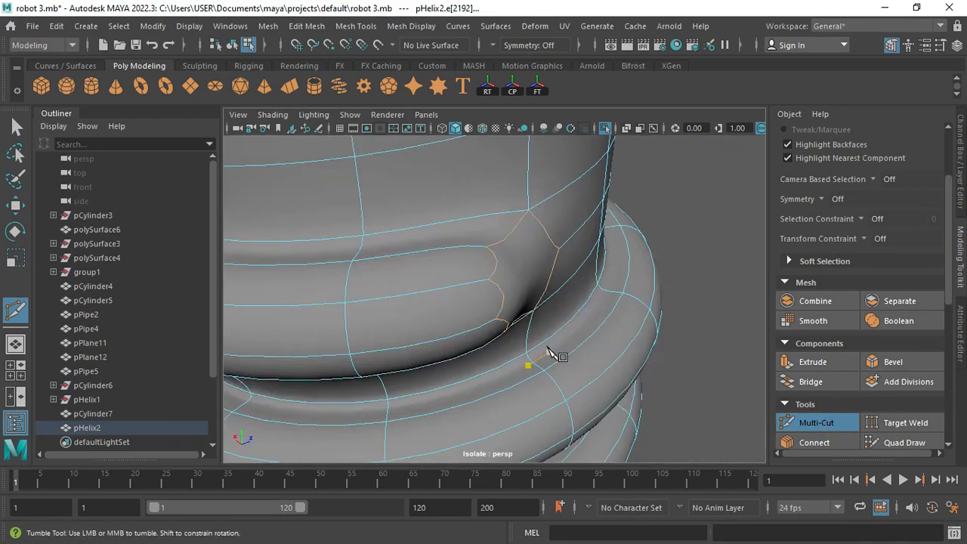
key(1)
alt+drag(587, 305, 436, 246)
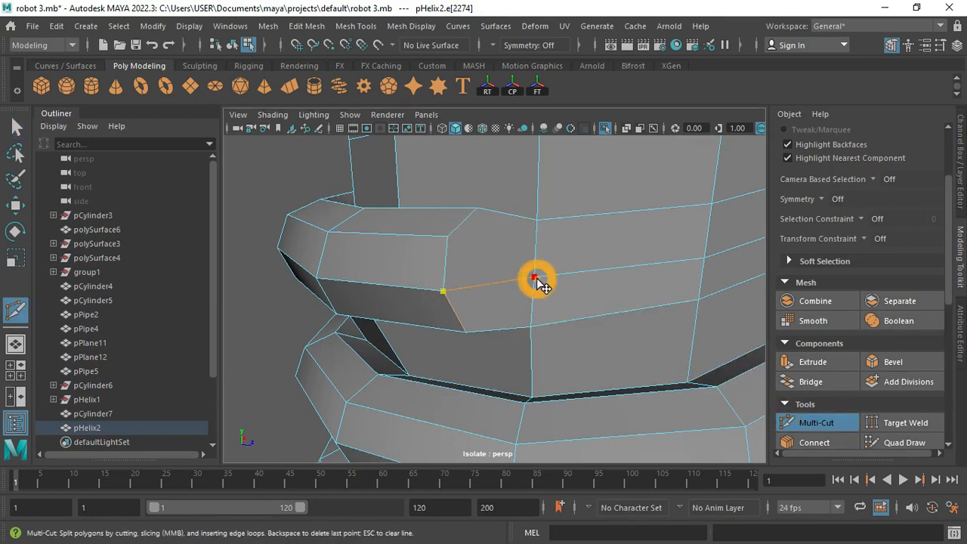
key(3)
alt+drag(516, 285, 582, 266)
Select the surplus horizontal edge rows around the collar and delete them together with their vertices.
key(q)
key(1)
click(581, 232)
shift+click(596, 256)
shift+click(600, 294)
scroll(599, 294, down, 4)
scroll(522, 301, up, 2)
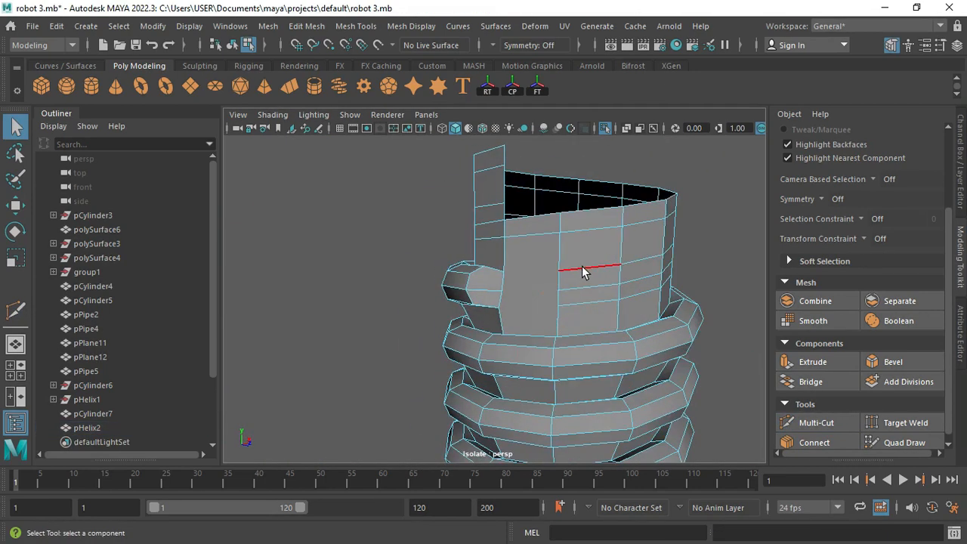
key(ctrl+Delete)
Level the vertices of the collar's open rim to one height and adjust the rim loop's height.
alt+drag(583, 301, 551, 307)
right_drag(522, 240, 487, 236)
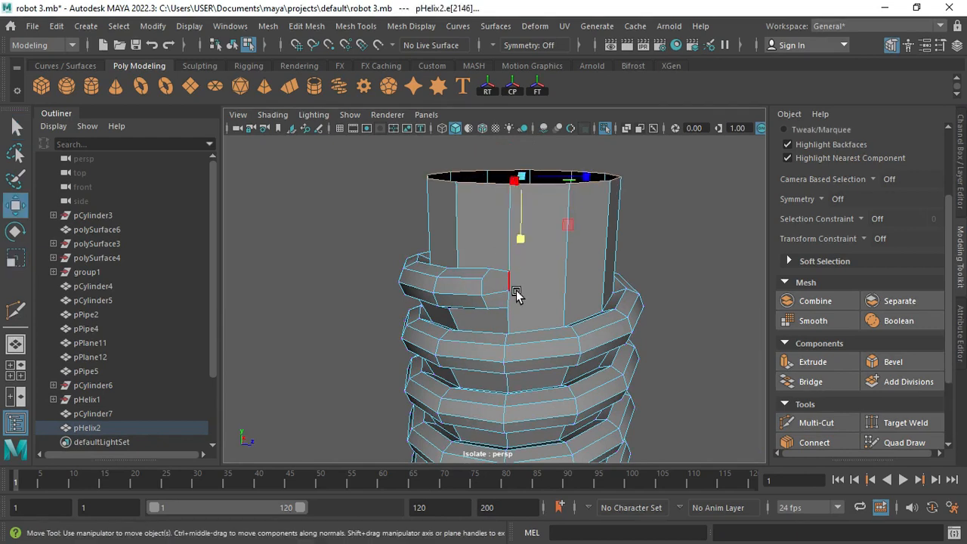
alt+drag(523, 189, 527, 257)
Merge the overlapping vertices on the collar and preview the threaded shaft smoothed in object mode.
right_drag(484, 308, 445, 301)
scroll(484, 279, up, 4)
click(551, 292)
alt+drag(499, 249, 702, 293)
alt+drag(461, 272, 578, 238)
key(q)
drag(480, 217, 245, 241)
click(306, 26)
click(372, 178)
alt+drag(484, 302, 589, 313)
key(3)
right_drag(568, 305, 598, 272)
key(q)
click(650, 333)
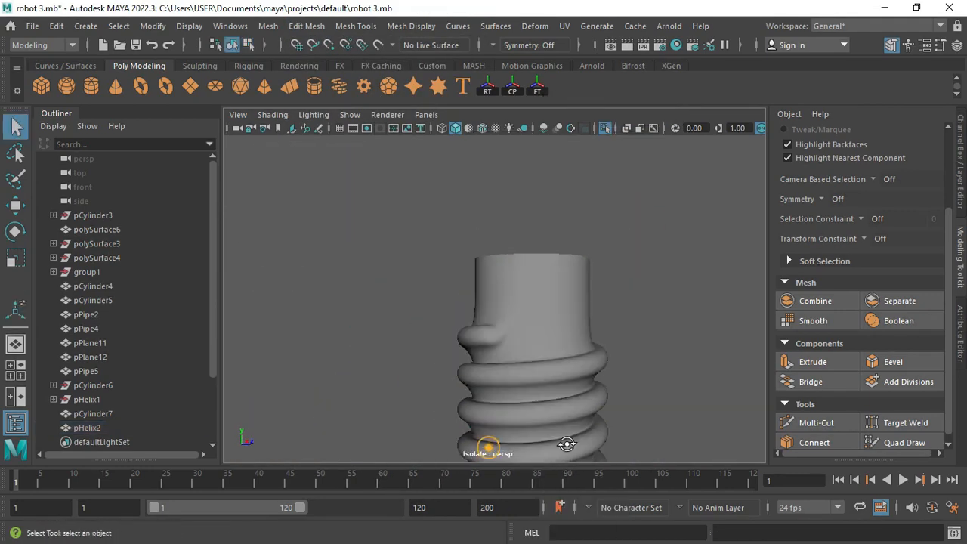
Select the border edge loop at the shaft's opposite open end and extrude it along the shaft's axis.
alt+drag(567, 443, 468, 260)
click(498, 325)
key(1)
right_drag(437, 219, 423, 210)
right_drag(414, 317, 412, 291)
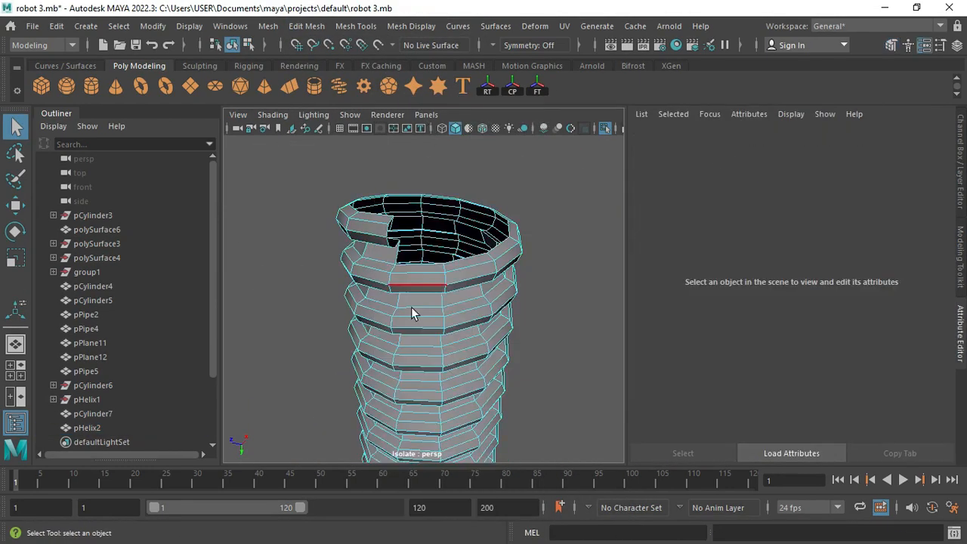
scroll(411, 302, up, 4)
double_click(408, 293)
alt+drag(399, 258, 418, 292)
alt+middle_drag(417, 292, 416, 294)
alt+drag(415, 293, 399, 260)
shift+drag(440, 313, 440, 285)
Adjust the extruded border's height and extrude it further along the axis in several short sections.
alt+drag(438, 338, 434, 309)
scroll(434, 306, up, 3)
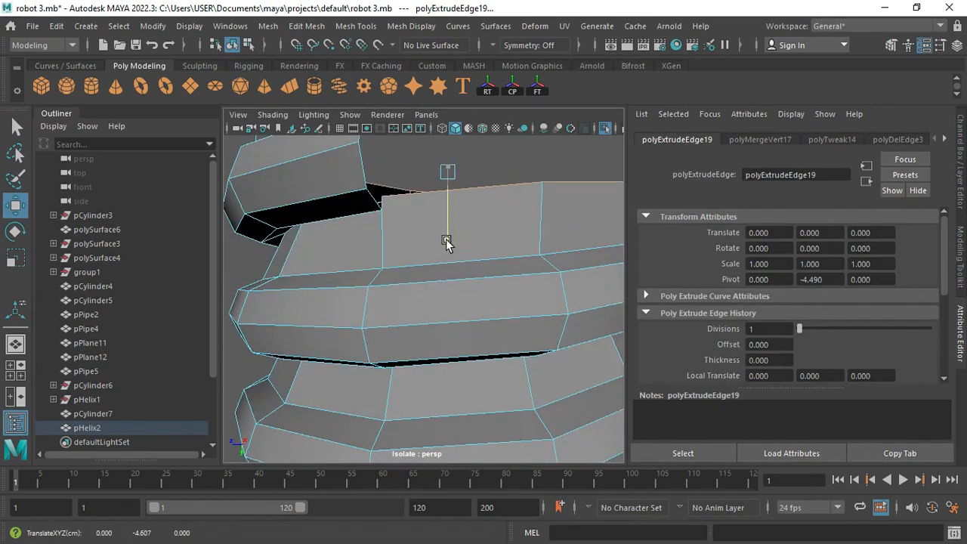
drag(447, 244, 446, 252)
alt+drag(446, 251, 418, 257)
alt+drag(427, 268, 424, 290)
shift+drag(423, 290, 423, 272)
shift+drag(423, 272, 424, 246)
mouse_move(424, 246)
alt+mouse_down()
mouse_move(429, 255)
mouse_move(428, 236)
alt+mouse_up()
alt+drag(427, 235, 408, 250)
Merge the first pair of overlapping vertices on the new collar's seam beside the coil's end.
right_drag(386, 141, 325, 142)
key(q)
scroll(297, 268, up, 5)
click(274, 239)
scroll(431, 292, down, 3)
click(306, 26)
click(324, 179)
Merge the remaining overlapping vertex pairs along the new collar's seam and check the mesh in smooth preview.
click(356, 293)
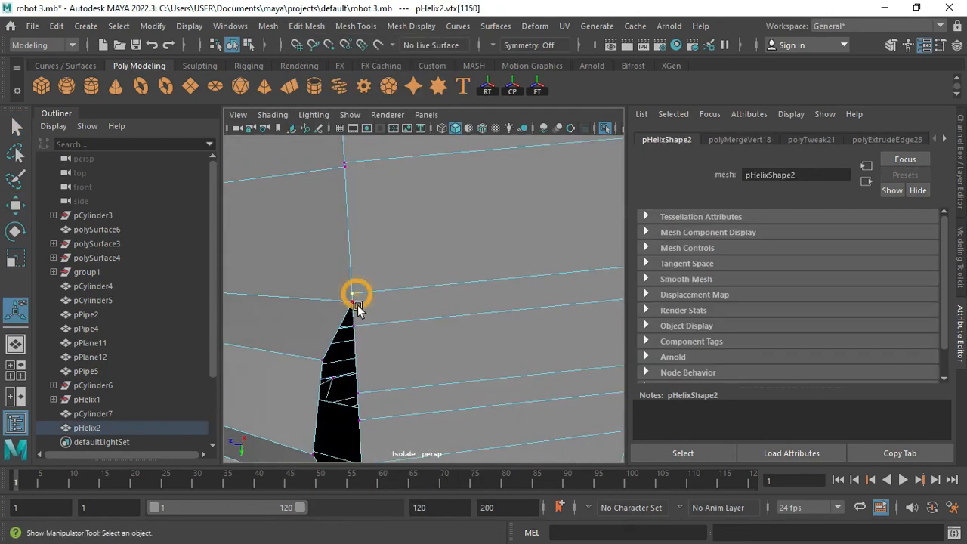
key(g)
alt+drag(358, 302, 423, 332)
click(417, 348)
shift+click(418, 351)
key(g)
alt+drag(480, 286, 476, 335)
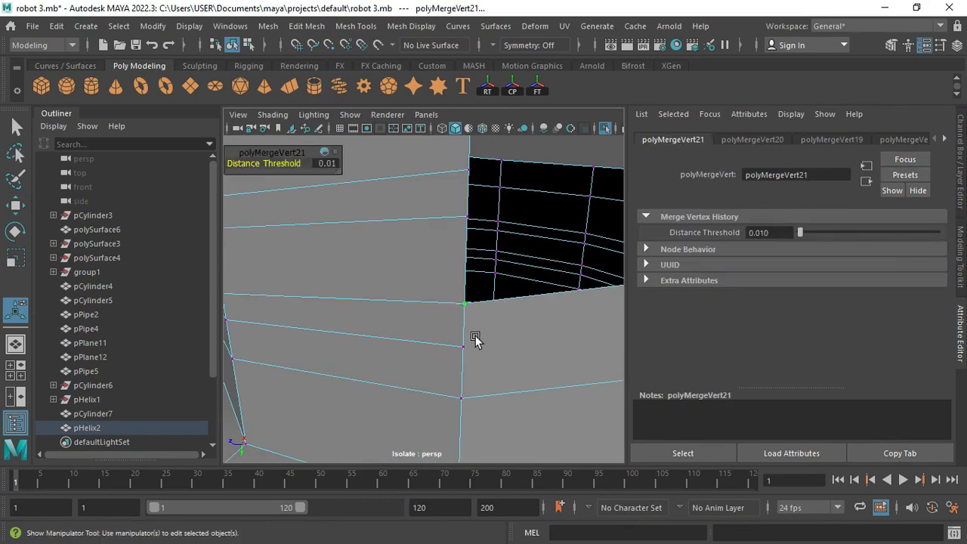
scroll(462, 322, down, 5)
right_drag(460, 320, 523, 182)
key(q)
key(3)
alt+drag(523, 181, 466, 247)
key(1)
Fill the hole at this coil's end and Multi-Cut the new face from the coil's middle vertex to the seam.
click(960, 261)
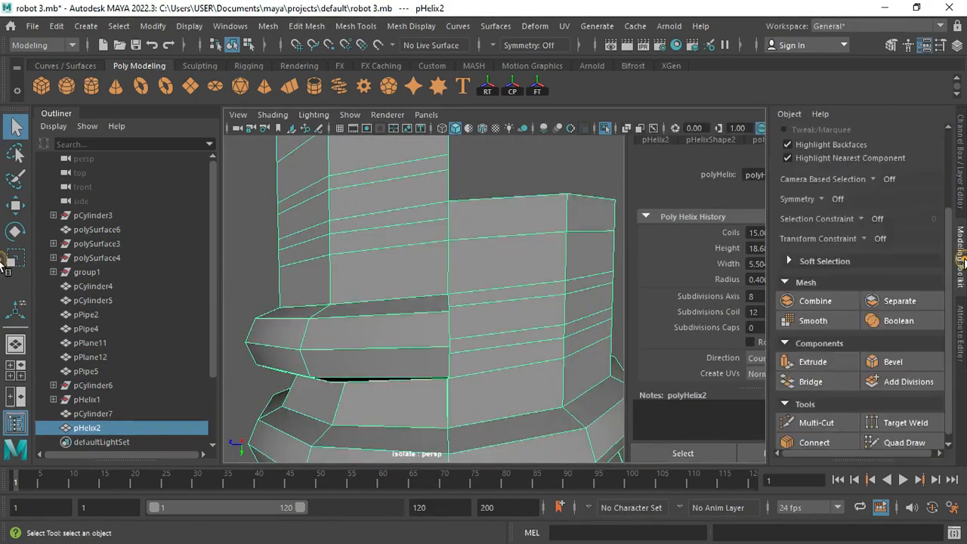
click(816, 423)
click(550, 313)
alt+drag(576, 383, 476, 299)
click(528, 348)
click(515, 239)
key(q)
key(F8)
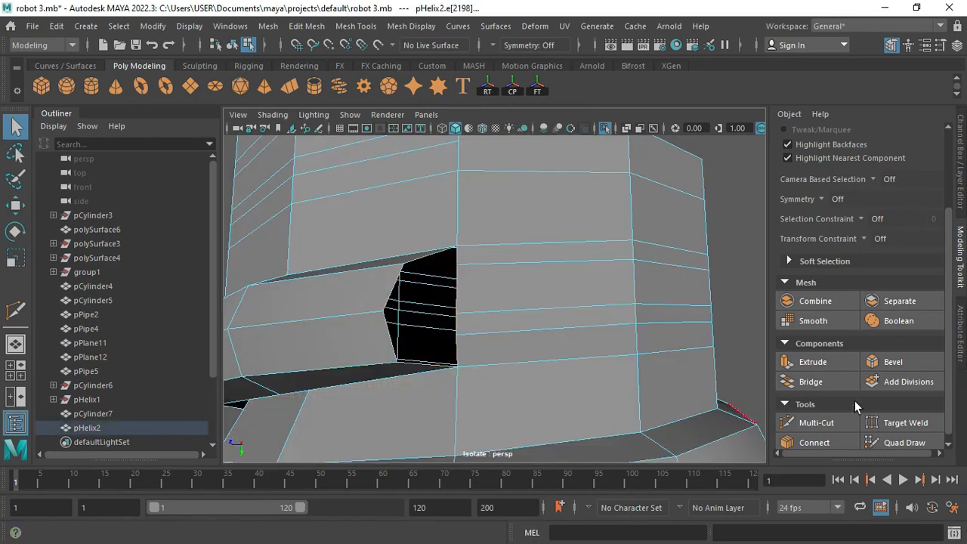
click(269, 26)
click(291, 128)
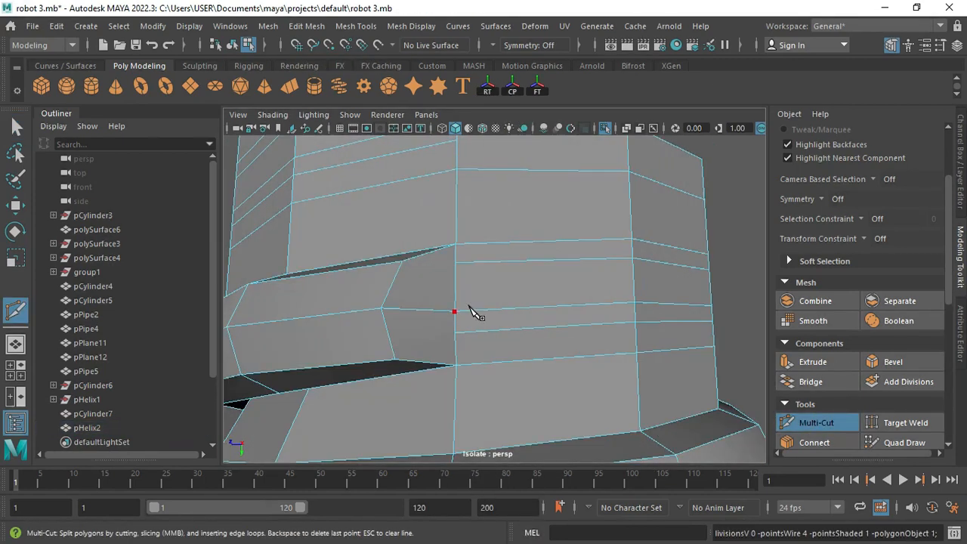
key(q)
Delete the surplus horizontal edge loops around the new collar together with their vertices.
scroll(558, 356, down, 5)
click(549, 284)
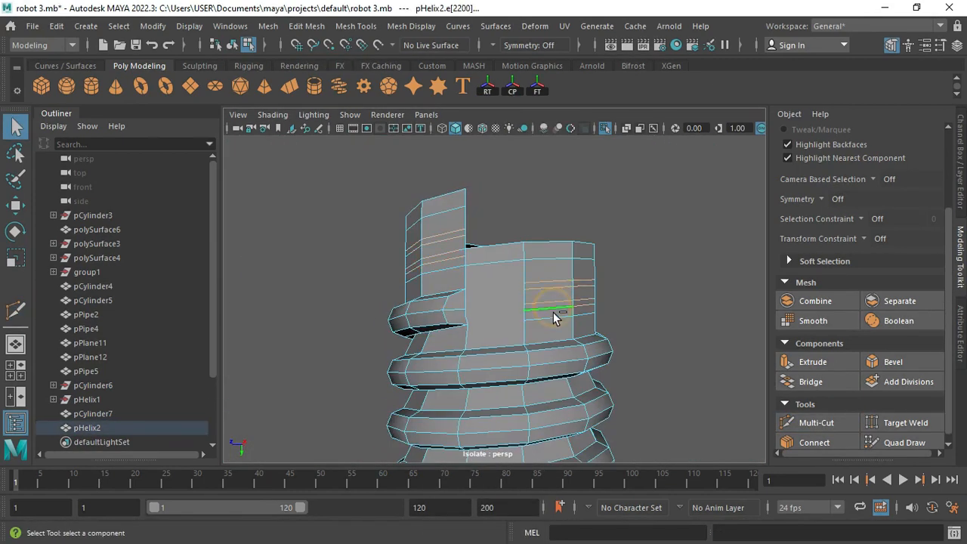
shift+double_click(551, 318)
key(ctrl+Delete)
scroll(509, 276, up, 3)
alt+drag(509, 275, 475, 268)
double_click(495, 255)
key(ctrl+Delete)
Scale the collar's uneven rim vertices flat vertically and merge the overlapping ones.
right_drag(484, 219, 415, 219)
drag(340, 154, 635, 278)
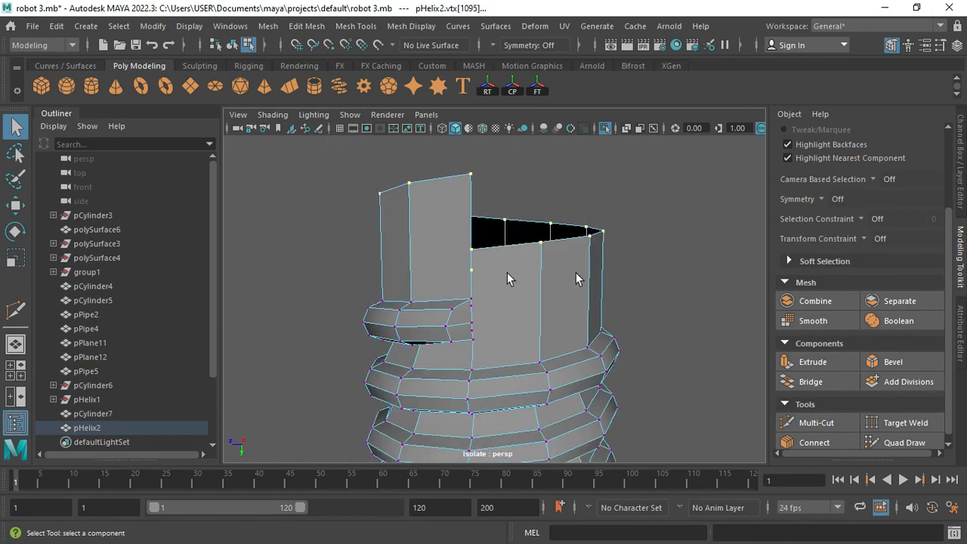
drag(495, 151, 493, 216)
alt+drag(544, 219, 555, 250)
click(307, 27)
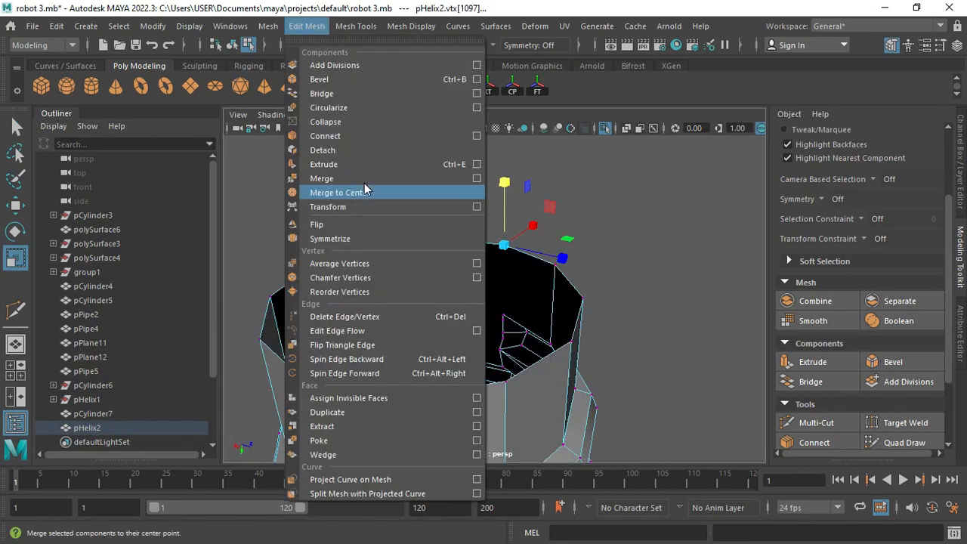
click(363, 180)
alt+drag(495, 302, 484, 271)
Select the levelled rim's border edge loop, leave isolated view and adjust the loop's position along the shaft's axis.
right_drag(484, 270, 486, 218)
double_click(507, 239)
key(ctrl+1)
alt+drag(537, 297, 469, 340)
key(r)
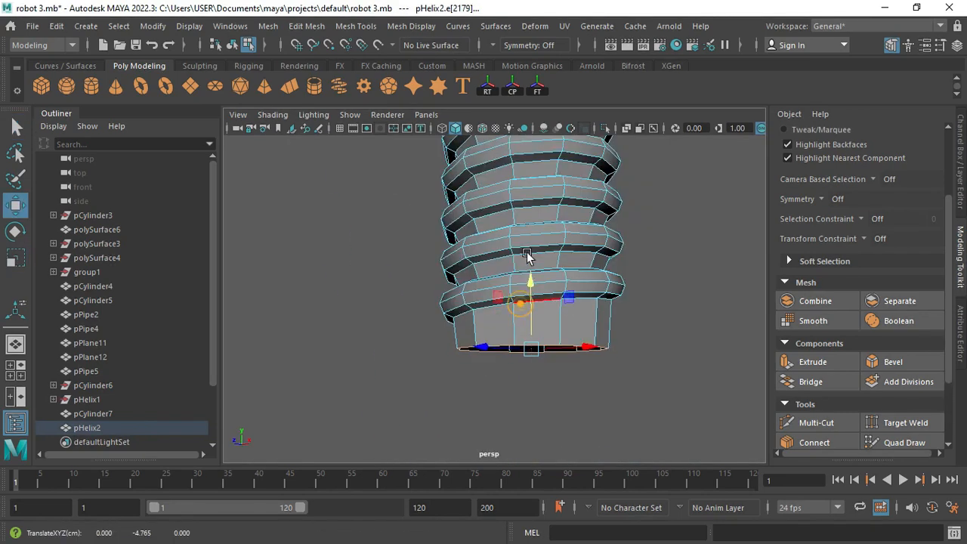
alt+drag(527, 255, 535, 192)
Extrude the rim's border edges inward into a narrow lip and continue them down inside the opening.
scroll(533, 261, up, 3)
alt+drag(533, 292, 452, 189)
alt+drag(511, 240, 487, 181)
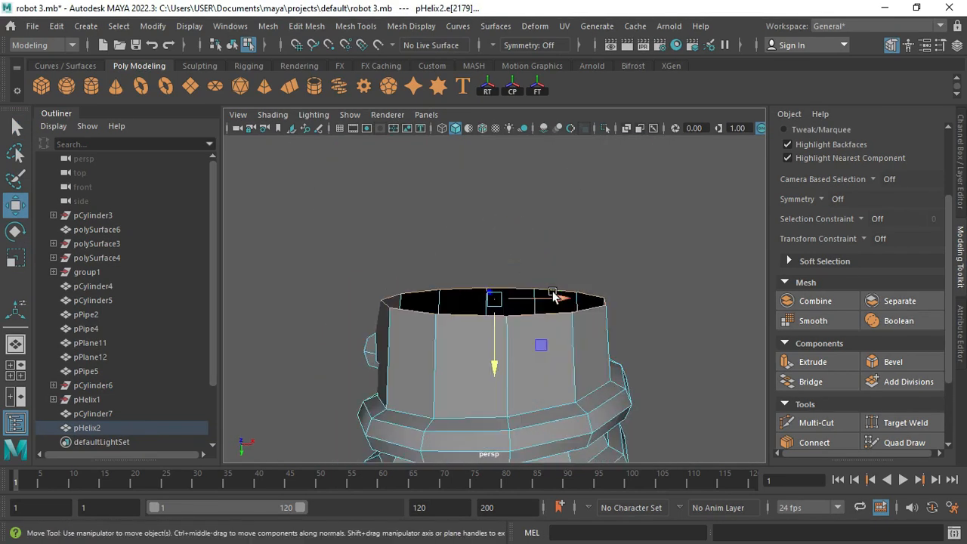
key(ctrl+e)
alt+drag(528, 325, 486, 265)
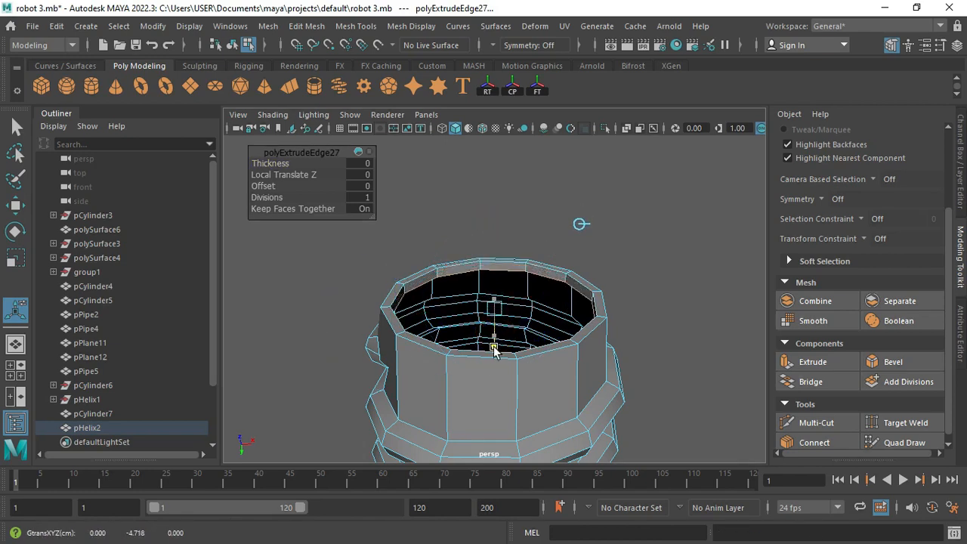
alt+drag(530, 338, 514, 310)
Cap the inner opening at the shaft's end and return to object mode.
click(539, 273)
click(787, 380)
right_drag(513, 307, 520, 187)
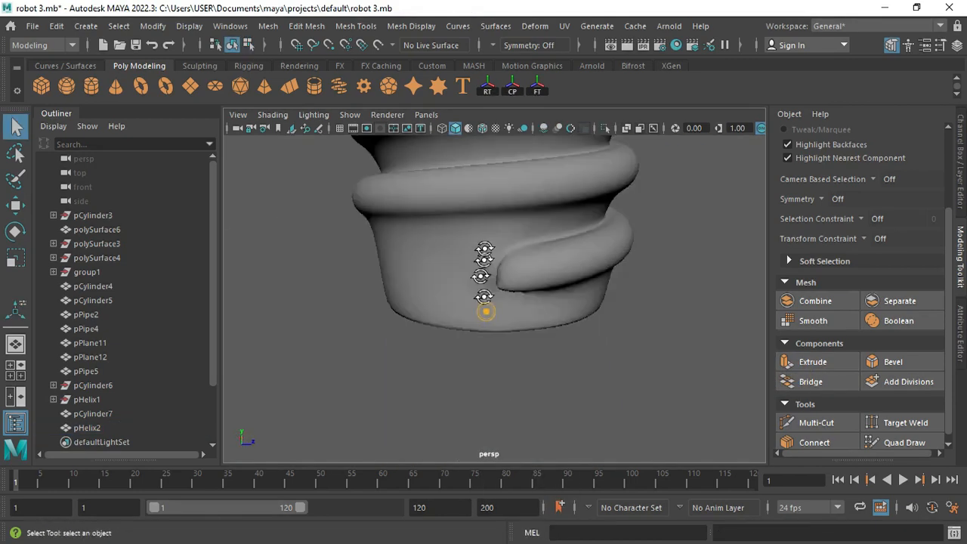
Insert edge loops near the inner and outer edges of the end ring to sharpen it in smooth preview.
scroll(305, 326, up, 3)
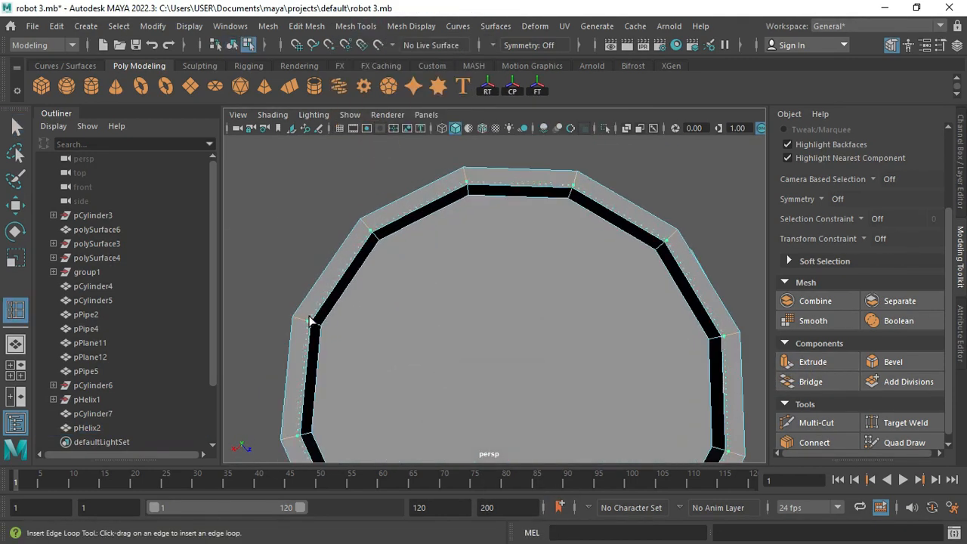
drag(309, 317, 311, 318)
key(3)
key(1)
click(296, 317)
key(3)
right_drag(383, 250, 442, 198)
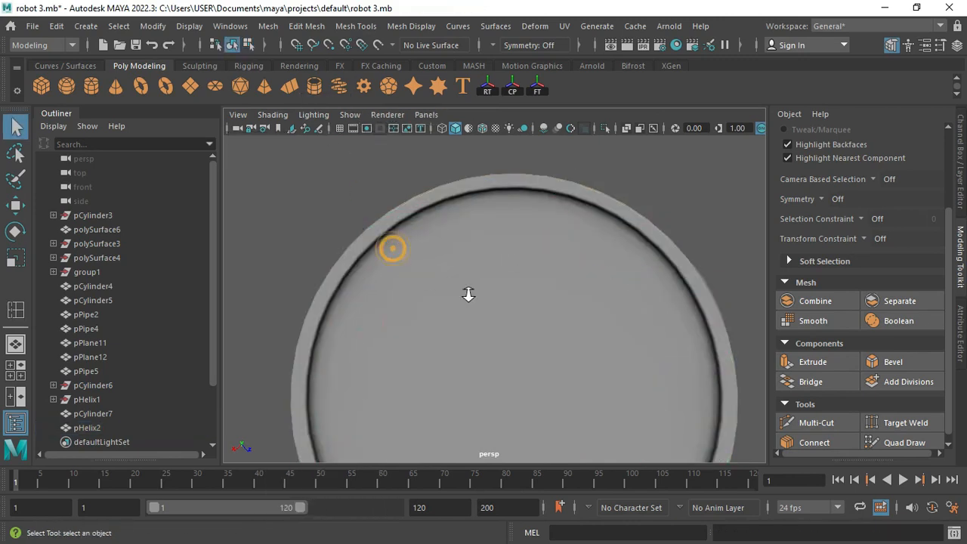
Select the threaded shaft and move it down below the hexagonal bolt head.
scroll(468, 295, down, 5)
alt+drag(468, 295, 542, 238)
alt+middle_drag(542, 237, 492, 340)
click(491, 323)
drag(514, 412, 514, 455)
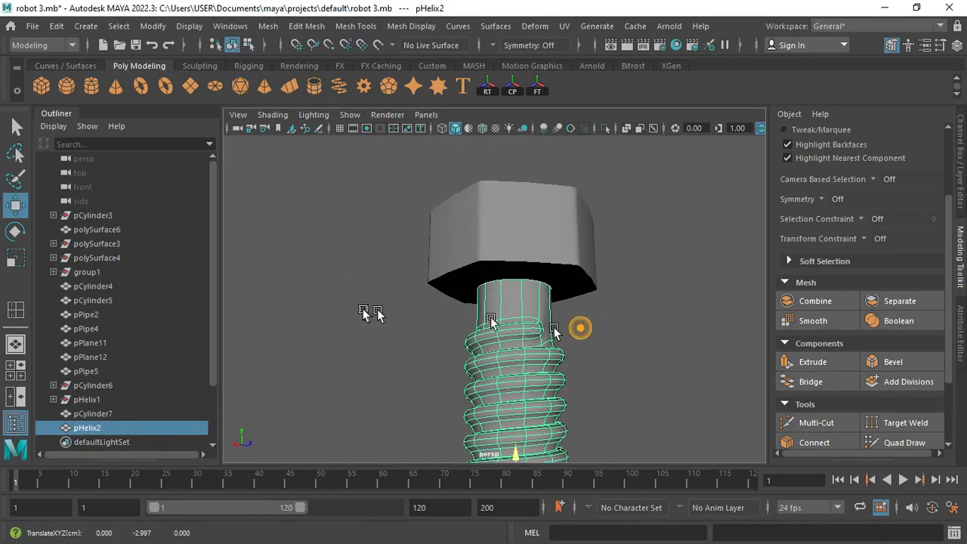
Select the border edge loop at the shaft's upper end and lower it away from the head.
scroll(374, 315, down, 5)
alt+drag(412, 336, 486, 343)
right_drag(516, 332, 516, 279)
scroll(484, 303, up, 8)
double_click(469, 290)
key(w)
drag(495, 231, 494, 265)
Select the bolt head and the threaded shaft in object mode and combine them into one mesh.
right_drag(473, 349, 529, 298)
scroll(499, 355, down, 6)
alt+drag(514, 413, 517, 248)
drag(400, 178, 489, 229)
click(795, 301)
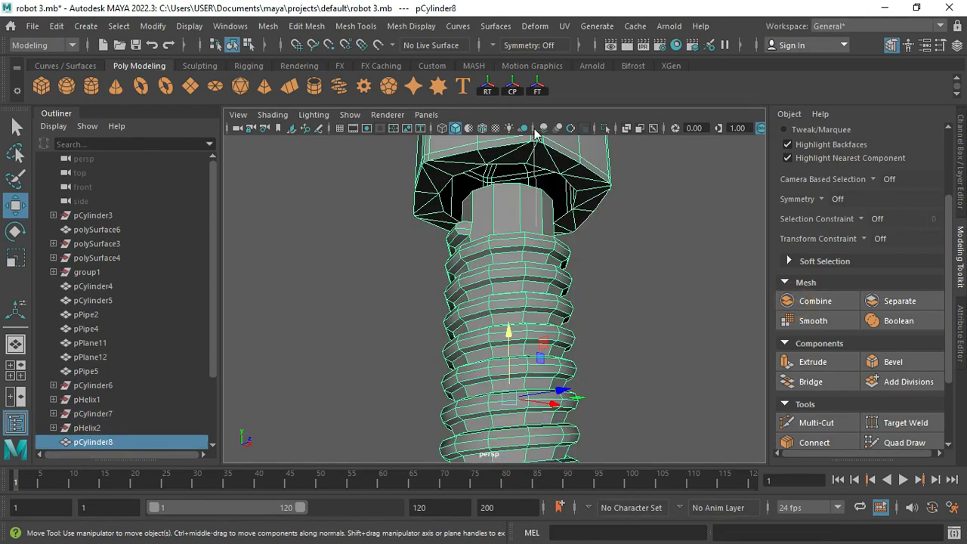
Bridge the border loop under the head with the shaft's top border loop and preview the bolt smoothed.
scroll(507, 165, up, 3)
alt+drag(474, 206, 484, 170)
shift+double_click(485, 262)
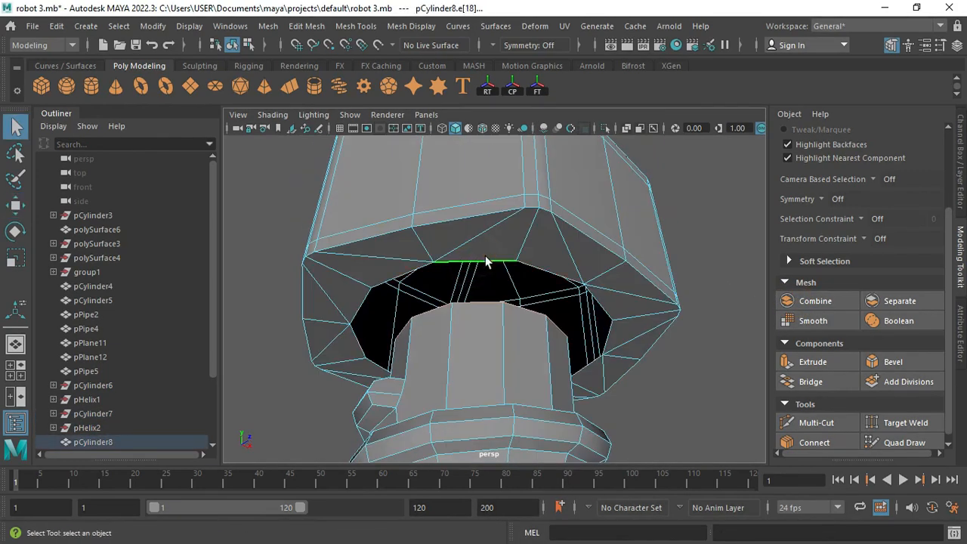
click(811, 382)
scroll(536, 346, down, 5)
right_drag(472, 325, 528, 279)
key(3)
click(598, 300)
alt+drag(598, 300, 540, 296)
scroll(414, 349, down, 6)
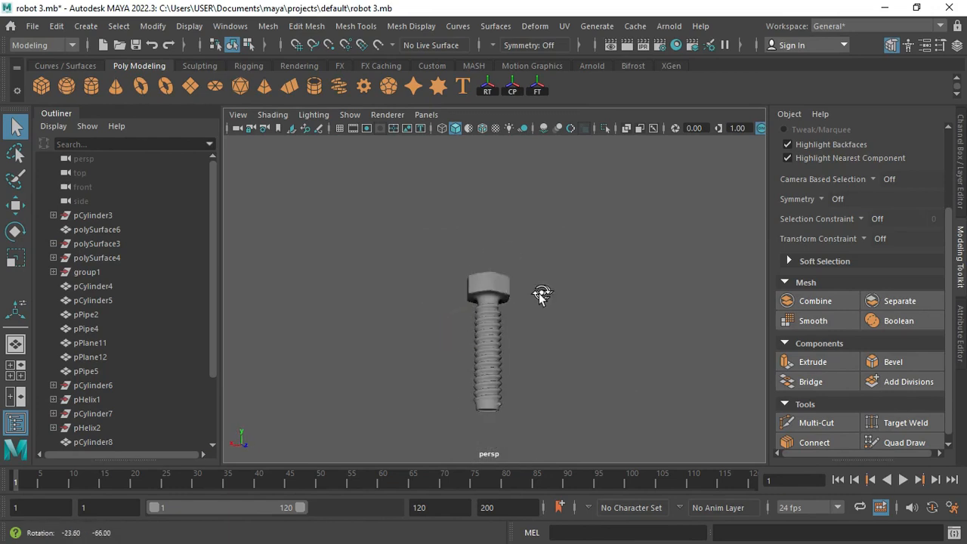
Create a new polygon cylinder and set its axis subdivisions to 8.
click(91, 85)
key(w)
key(r)
drag(490, 374, 555, 269)
key(f)
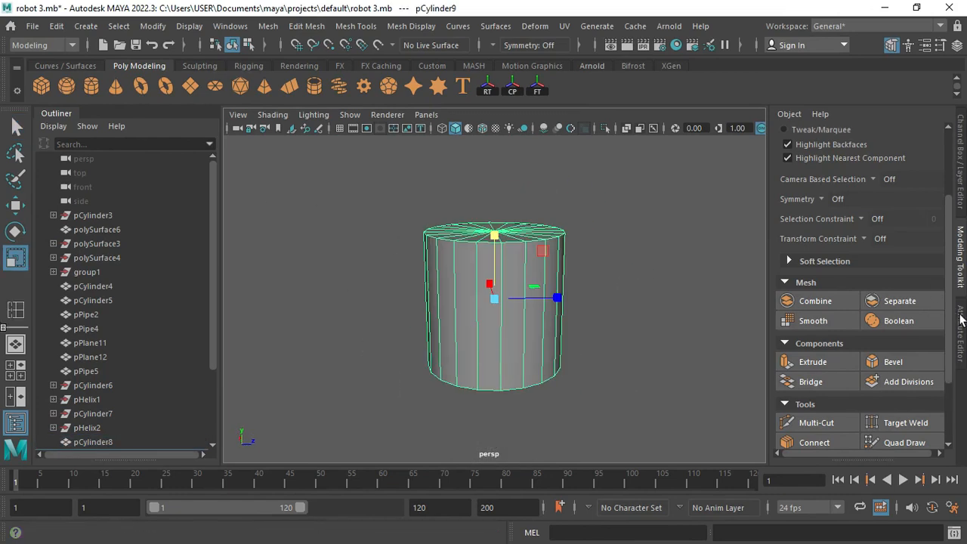
click(960, 327)
drag(780, 266, 665, 253)
text(8)
key(Return)
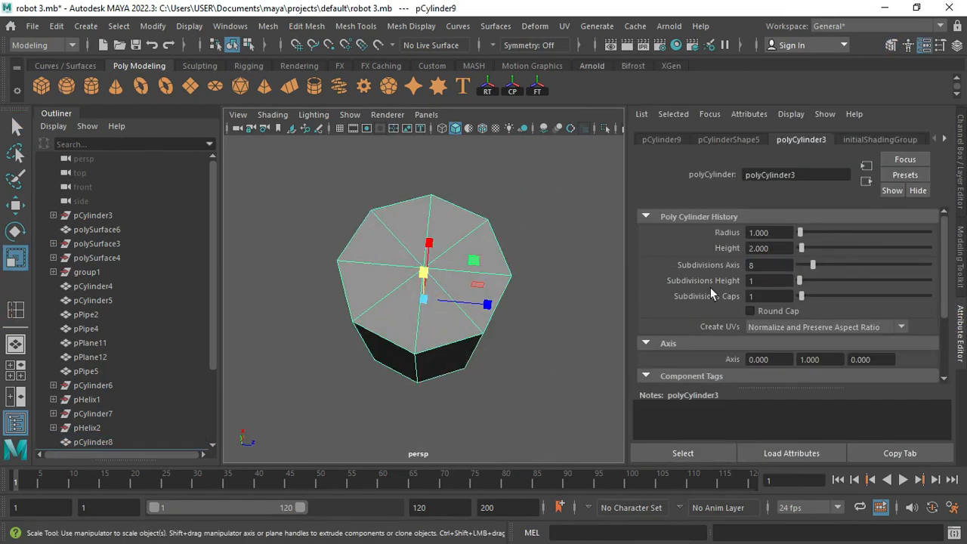
Set the cylinder's axis subdivisions to 6 and scale its height down.
key(Return)
alt+drag(523, 263, 508, 189)
drag(424, 233, 424, 276)
Insert an edge loop around the cylinder's mid-height and delete both end caps.
right_drag(415, 299, 397, 102)
click(424, 302)
shift+right_drag(424, 308, 454, 178)
alt+drag(518, 229, 453, 314)
alt+drag(436, 281, 433, 315)
drag(403, 270, 446, 316)
key(Delete)
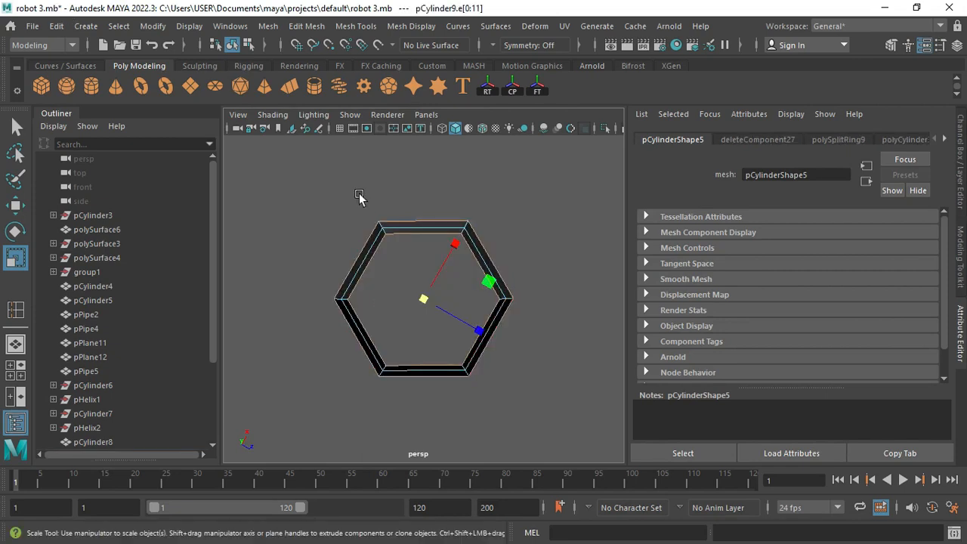
Select the lower band of faces on the hexagonal ring and delete it.
alt+drag(359, 197, 346, 333)
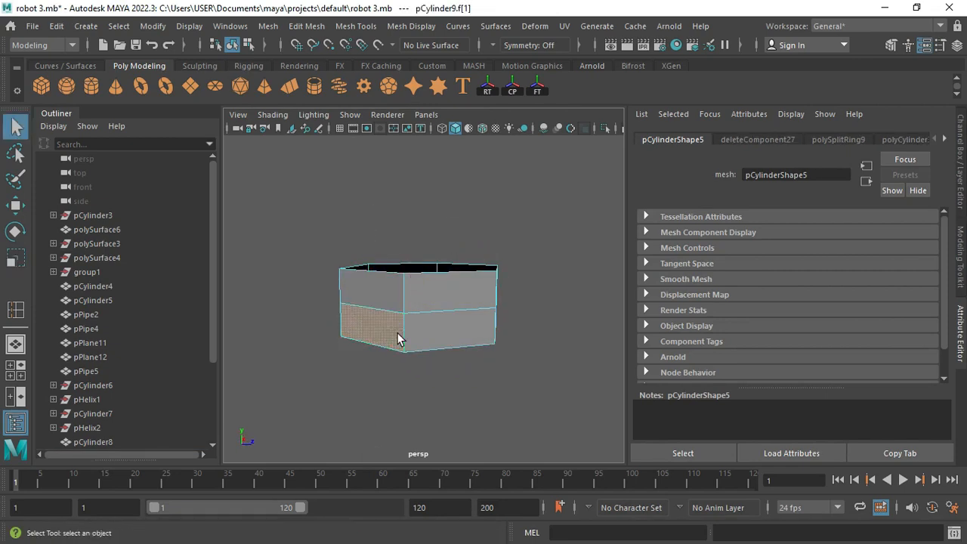
shift+double_click(420, 334)
key(ctrl+1)
key(Delete)
key(ctrl+1)
alt+drag(438, 330, 452, 393)
Add a vertical edge at the middle of each of the ring's six sides by splitting the edge rings.
right_drag(434, 231, 505, 118)
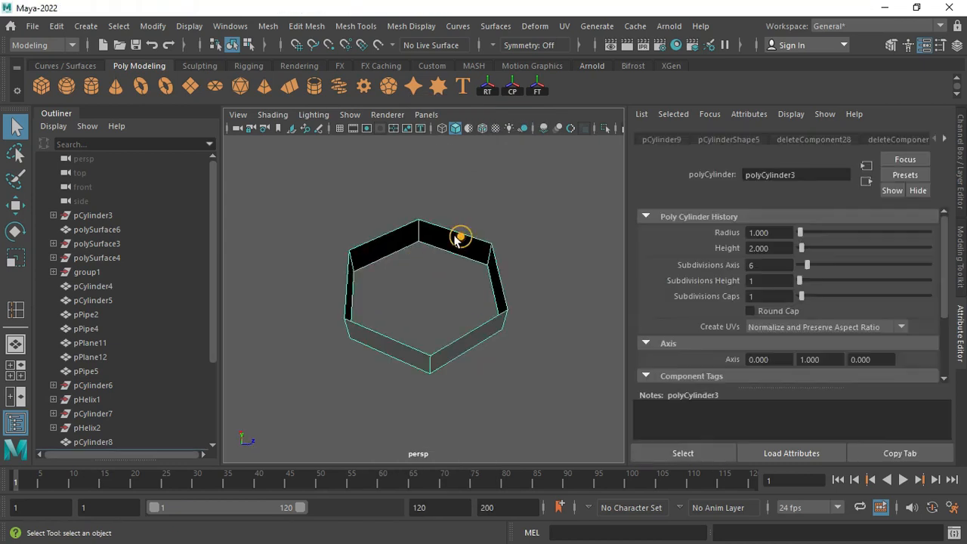
alt+drag(446, 325, 412, 279)
right_drag(453, 298, 454, 320)
click(442, 299)
alt+drag(454, 320, 427, 306)
alt+drag(338, 328, 408, 330)
click(413, 318)
ctrl+right_drag(413, 317, 389, 325)
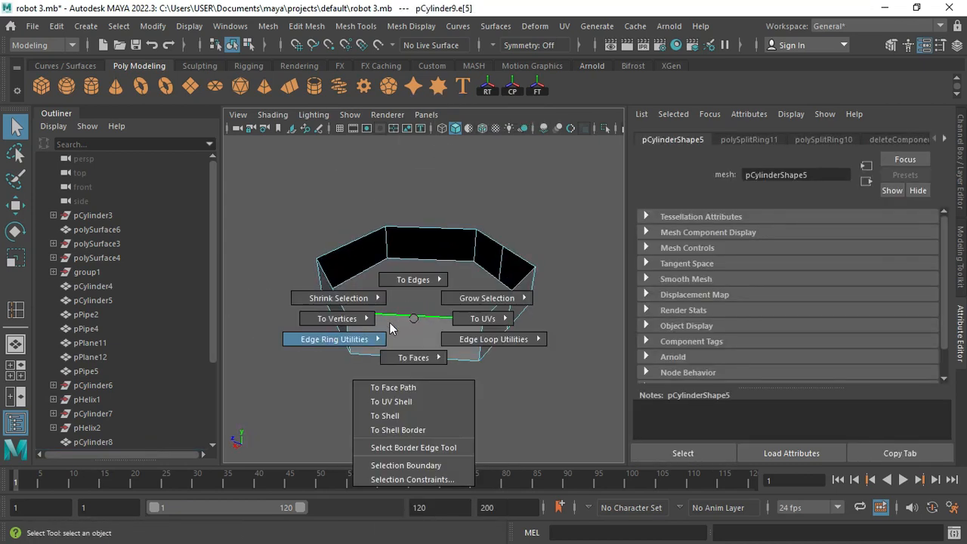
alt+drag(387, 333, 449, 319)
click(433, 303)
ctrl+right_drag(434, 303, 423, 340)
alt+drag(477, 350, 535, 364)
click(411, 331)
ctrl+right_drag(412, 332, 417, 354)
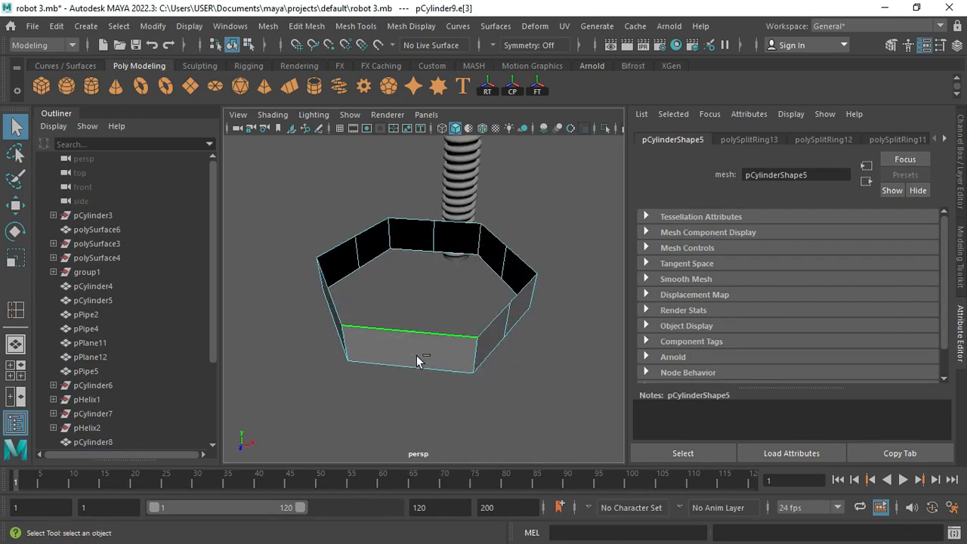
alt+drag(416, 352, 490, 333)
click(399, 312)
ctrl+right_drag(399, 314, 370, 328)
Extrude the ring's top border edge loop and raise it slightly.
alt+drag(360, 330, 453, 279)
double_click(428, 297)
key(ctrl+e)
key(w)
drag(446, 216, 447, 204)
alt+drag(394, 204, 407, 240)
key(q)
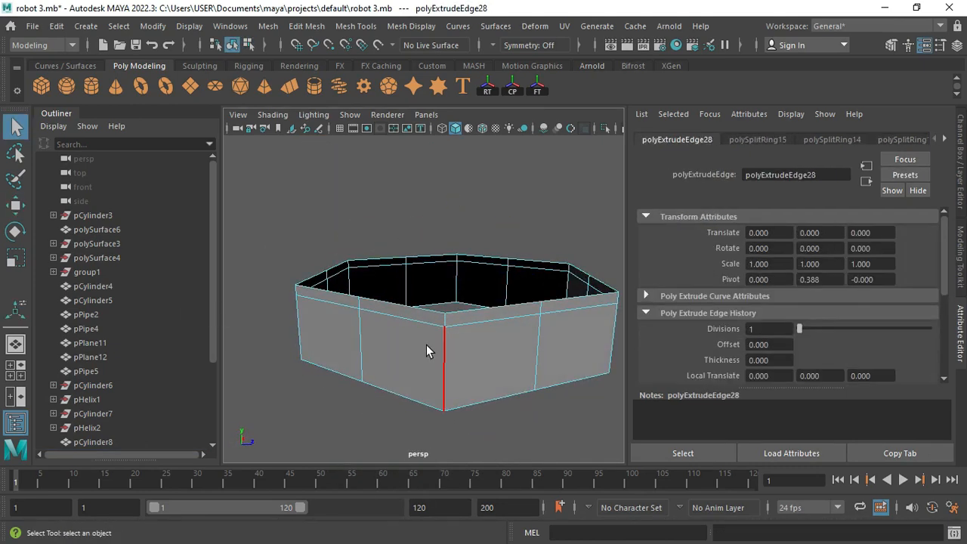
Select the six vertical corner edges of the hexagonal ring and bevel them.
click(431, 346)
alt+drag(431, 347, 332, 360)
shift+click(477, 376)
alt+drag(491, 375, 344, 382)
alt+drag(530, 354, 362, 359)
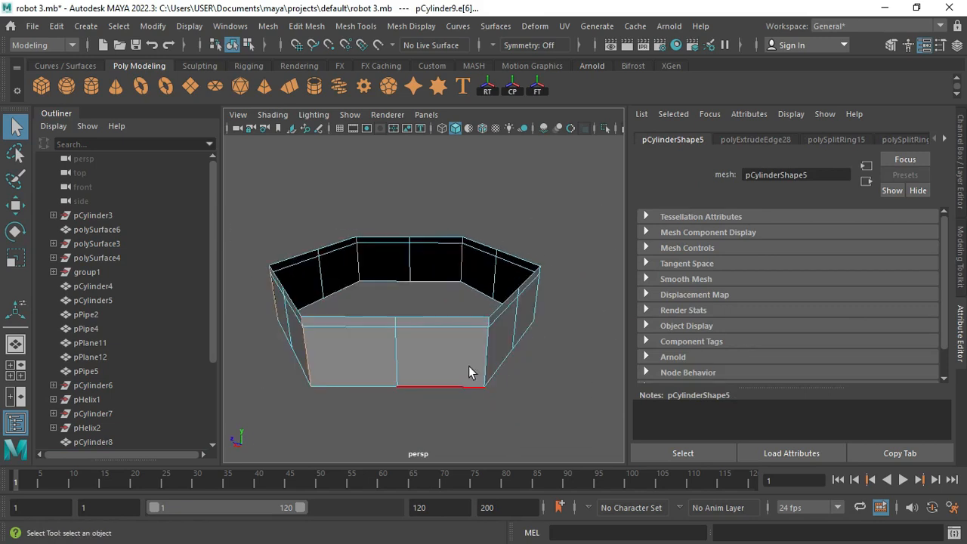
shift+click(471, 365)
alt+drag(471, 366, 336, 358)
shift+click(521, 332)
alt+drag(521, 332, 440, 333)
alt+drag(513, 311, 449, 356)
click(961, 260)
click(896, 360)
click(959, 314)
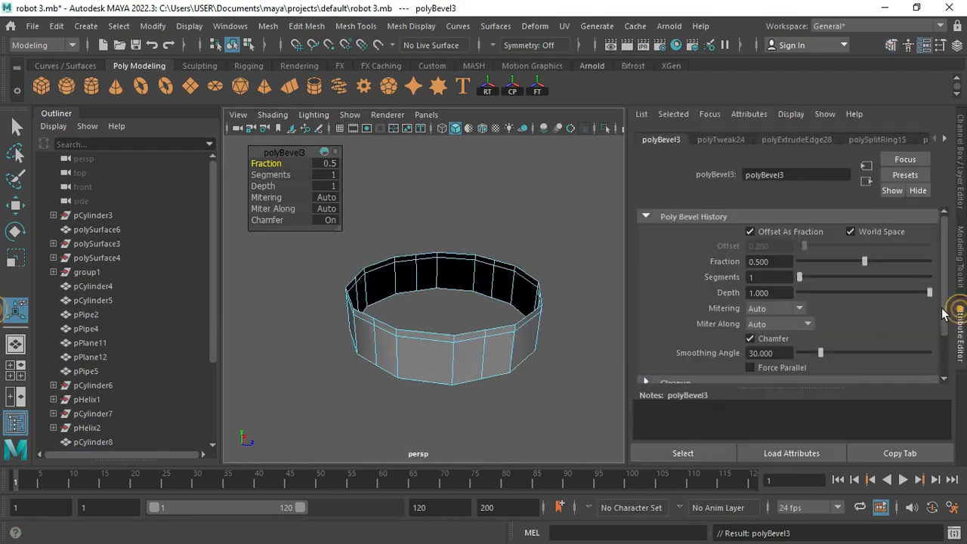
Set the corner bevel's fraction to 0.071 and its segments to 2.
alt+drag(423, 288, 428, 309)
drag(864, 262, 822, 259)
alt+drag(470, 352, 494, 331)
Circularize the ring's top border edge loop and scale it inward as a round opening.
right_drag(449, 268, 448, 242)
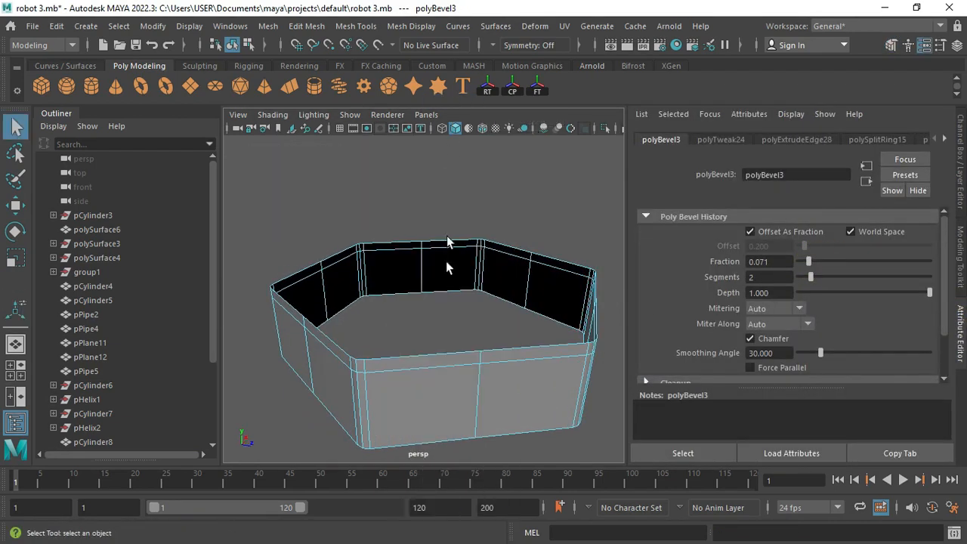
double_click(431, 353)
alt+drag(432, 354, 445, 368)
shift+right_click(420, 258)
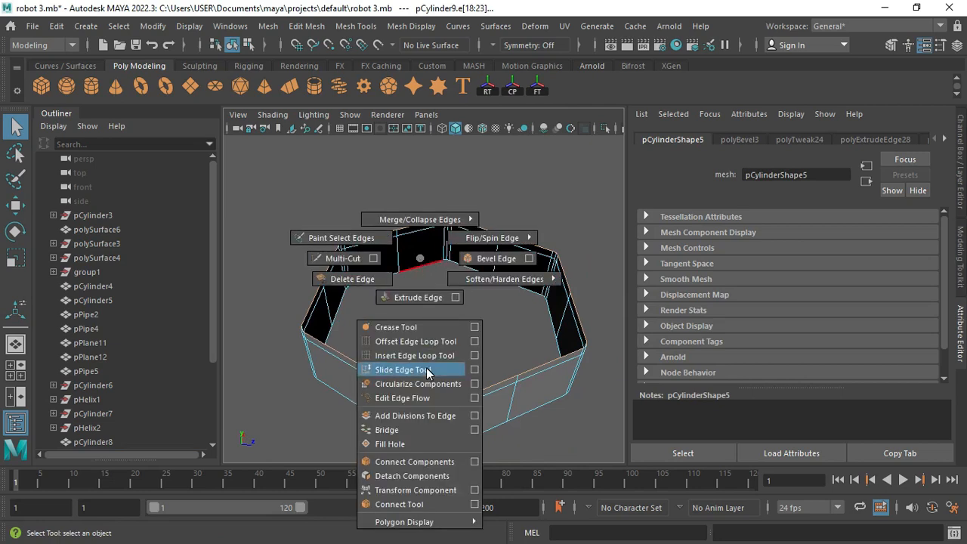
click(419, 384)
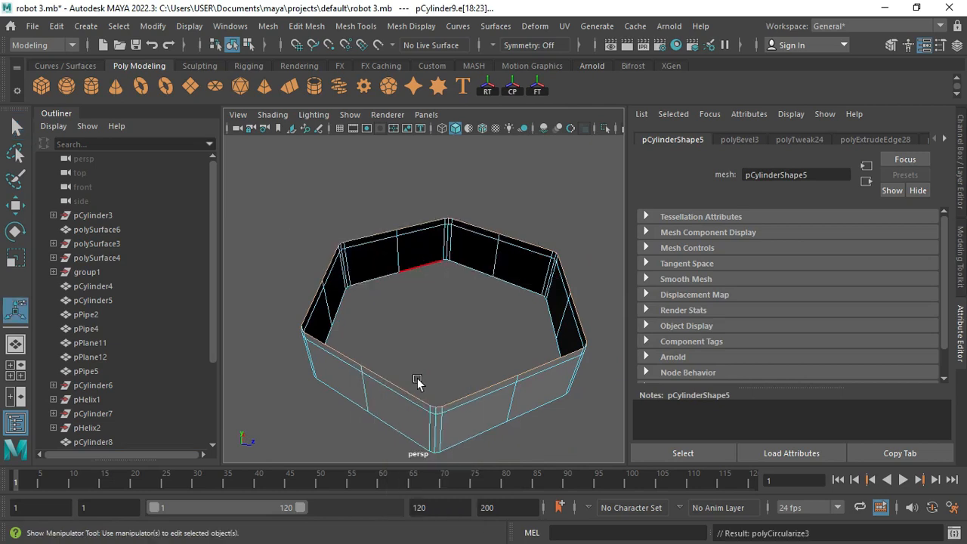
alt+drag(371, 382, 452, 315)
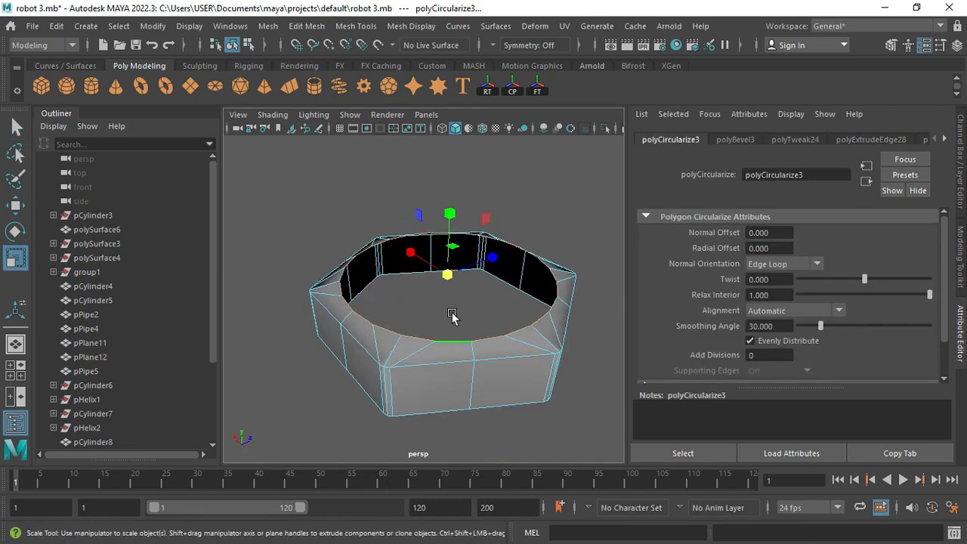
Extrude the circular border loop and scale it inward to narrow the hole.
alt+drag(437, 277, 459, 338)
key(ctrl+e)
click(499, 252)
mouse_move(446, 275)
mouse_down()
mouse_move(418, 260)
mouse_move(456, 279)
mouse_up()
alt+drag(454, 282, 461, 248)
drag(445, 272, 462, 275)
Extrude the hole's border loop again and move it down to form the inner wall.
key(ctrl+e)
key(w)
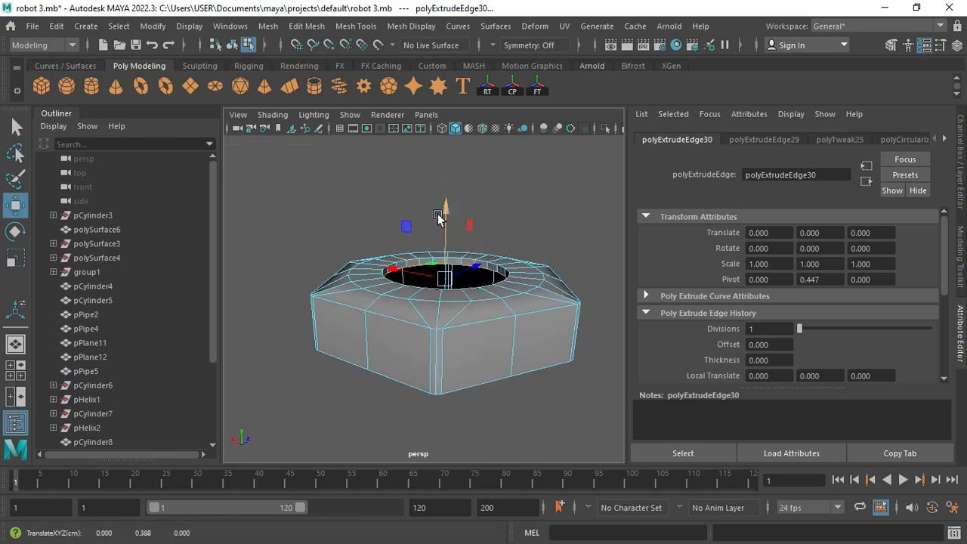
alt+drag(495, 295, 421, 314)
right_drag(421, 314, 503, 192)
click(507, 186)
Select the upper middle vertices on the nut's six sides and lower them slightly.
alt+drag(446, 288, 400, 268)
click(392, 295)
right_drag(341, 220, 291, 208)
alt+drag(378, 279, 462, 363)
click(469, 370)
alt+drag(325, 362, 438, 363)
shift+click(352, 347)
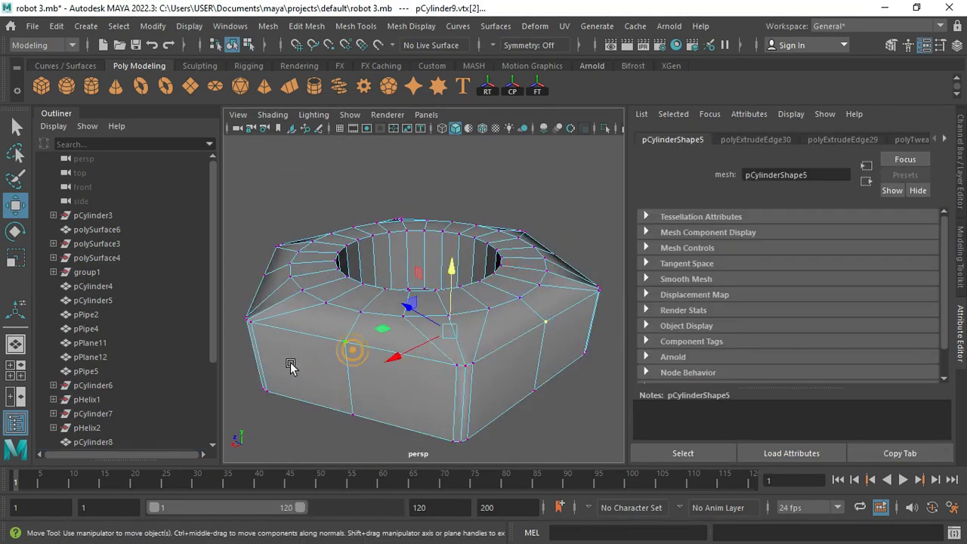
shift+click(306, 355)
alt+drag(291, 367, 423, 378)
shift+click(326, 377)
shift+click(340, 362)
click(348, 368)
alt+drag(347, 367, 331, 312)
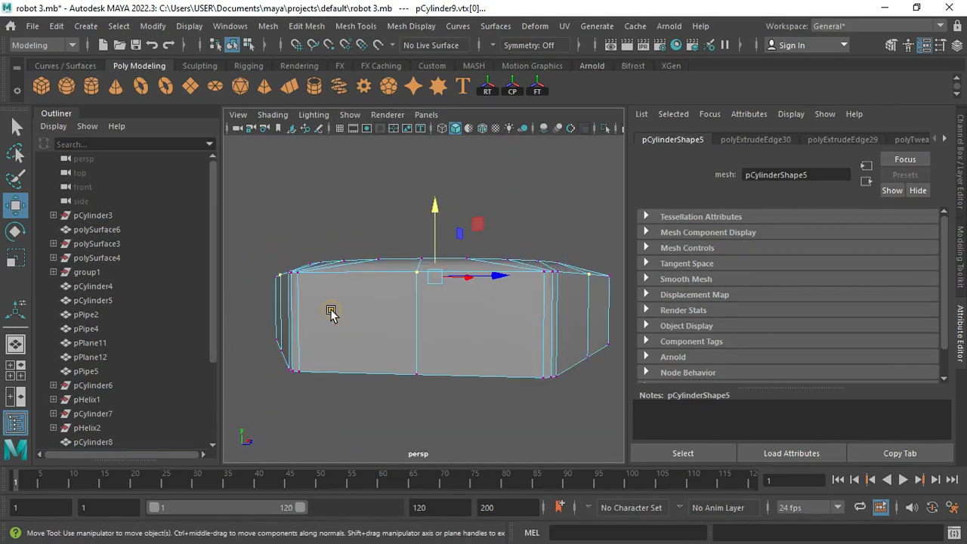
drag(433, 208, 433, 214)
Insert supporting edge loops along the nut's rims, hole and side edges, and return to object mode.
alt+drag(423, 260, 377, 340)
right_drag(340, 139, 389, 127)
alt+drag(310, 226, 431, 289)
click(356, 27)
click(384, 133)
key(3)
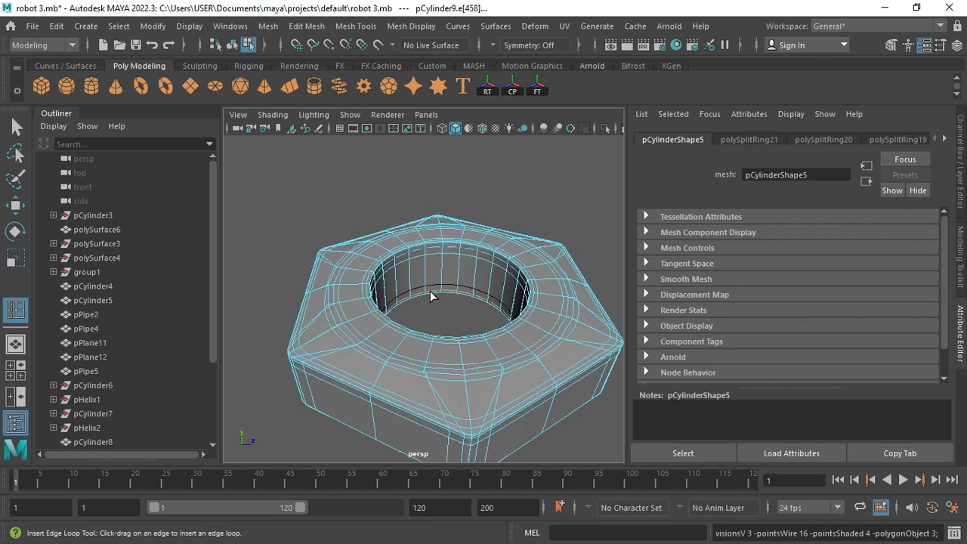
key(q)
right_drag(417, 250, 438, 220)
click(427, 198)
Mirror the half nut across the Y axis to complete its lower half.
alt+drag(415, 231, 400, 191)
alt+drag(401, 313, 378, 320)
click(394, 315)
shift+right_click(395, 315)
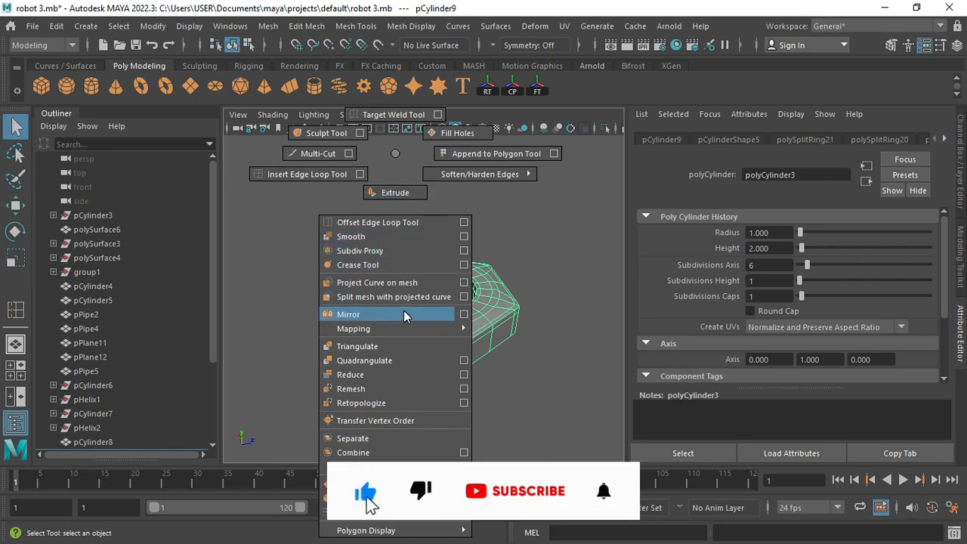
click(404, 316)
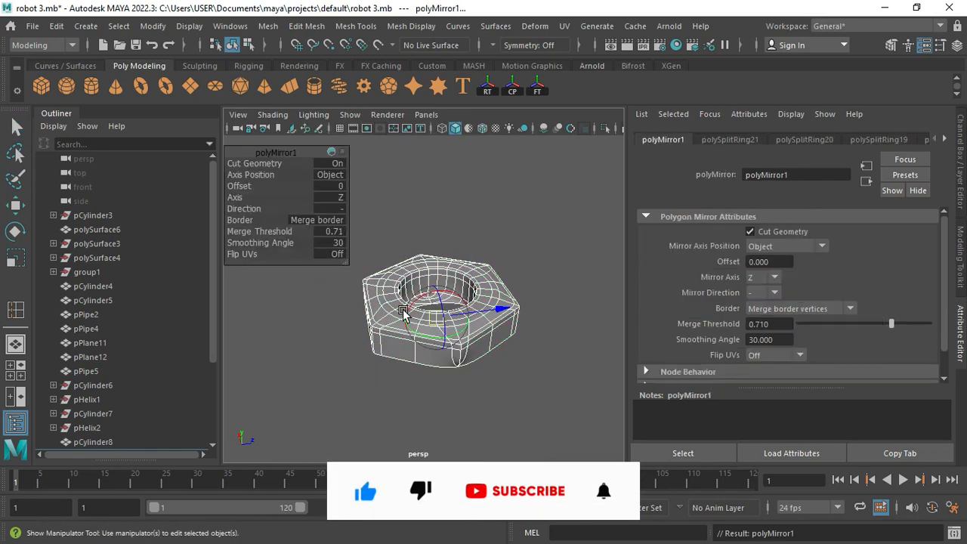
click(340, 199)
click(360, 220)
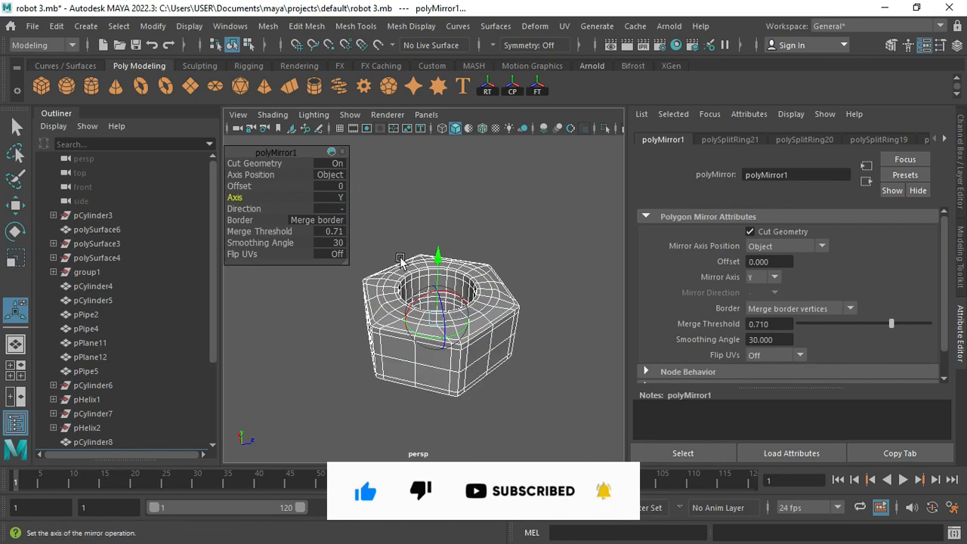
mouse_move(401, 264)
alt+mouse_down()
mouse_move(460, 229)
mouse_move(401, 282)
mouse_move(407, 236)
mouse_move(389, 252)
alt+mouse_up()
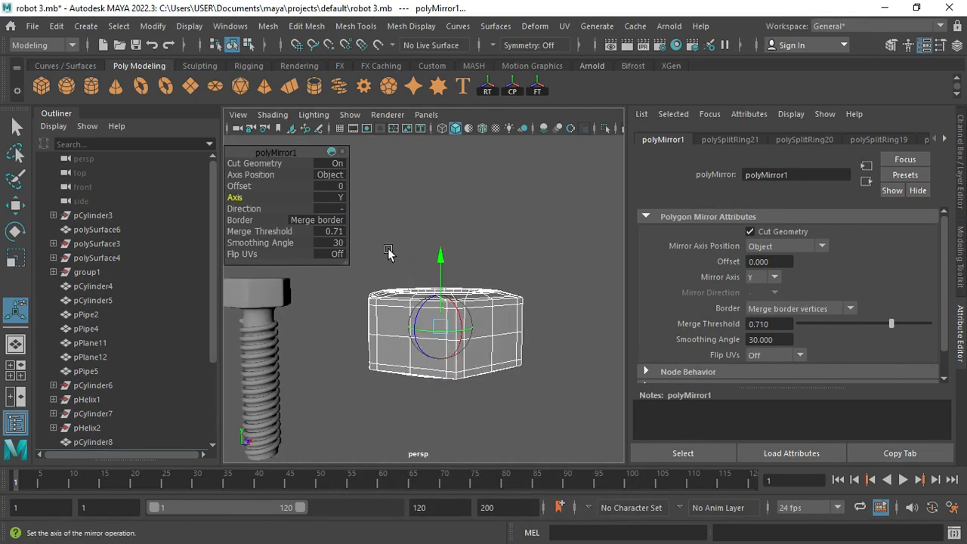
click(389, 253)
Select the mirrored nut and resize it with the Scale tool.
drag(514, 358, 521, 336)
click(524, 332)
click(483, 291)
key(r)
alt+drag(483, 291, 477, 386)
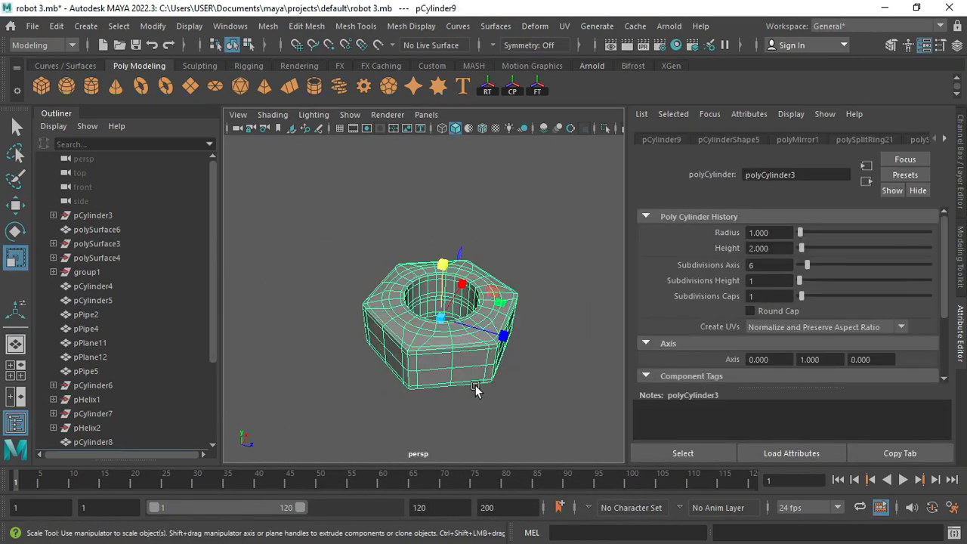
drag(442, 320, 404, 320)
Select the bolt and move it so its threaded shaft passes through the nut.
click(291, 245)
key(w)
key(ctrl+a)
drag(354, 277, 553, 349)
Scale the nut around the threaded shaft to 1.087 in X, 0.348 in Y and 1.087 in Z.
alt+drag(553, 349, 512, 263)
click(484, 281)
key(r)
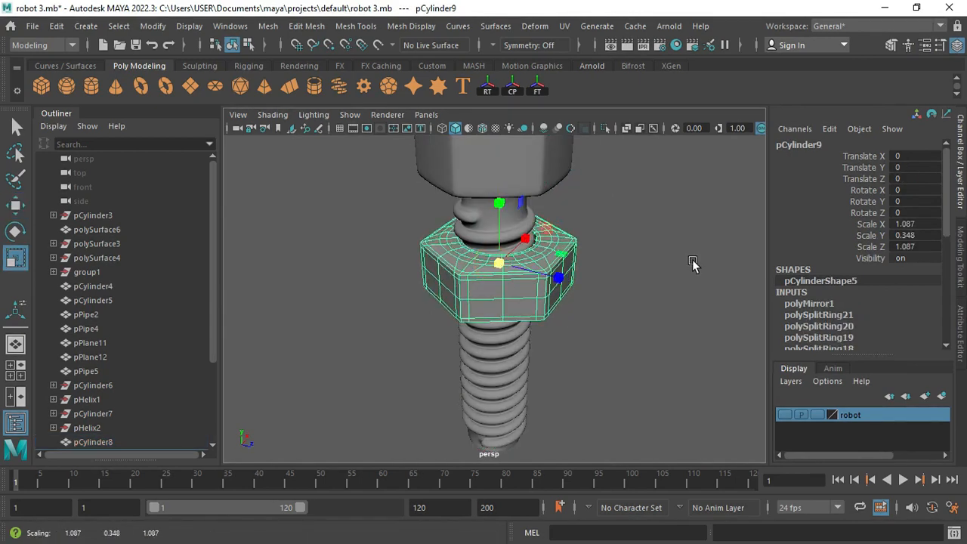
click(692, 265)
alt+drag(630, 306, 572, 309)
Move the nut to -0.04 in Z and down the shaft to -2.383 in Y.
click(523, 301)
scroll(466, 278, up, 3)
key(w)
alt+drag(467, 278, 557, 303)
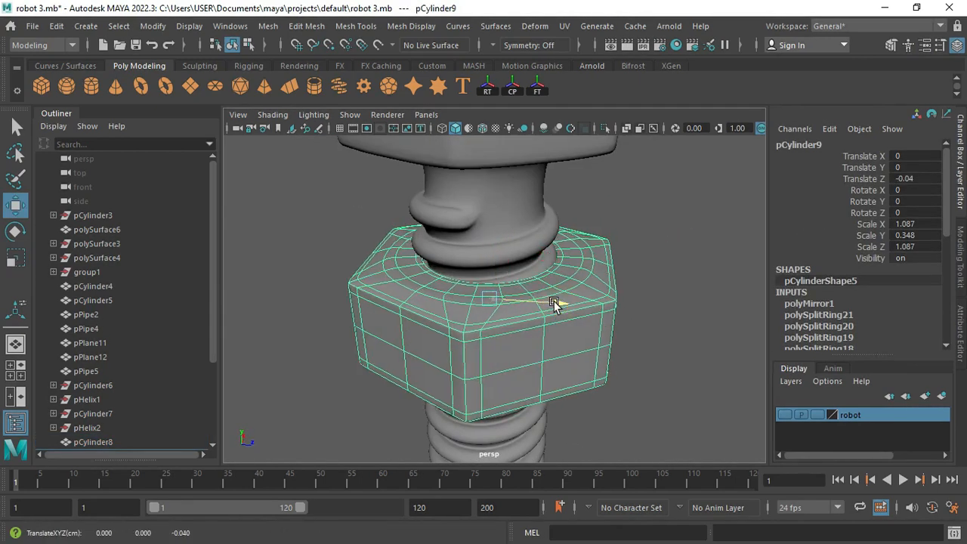
click(630, 230)
scroll(479, 292, down, 8)
alt+drag(628, 292, 479, 315)
click(493, 304)
click(456, 325)
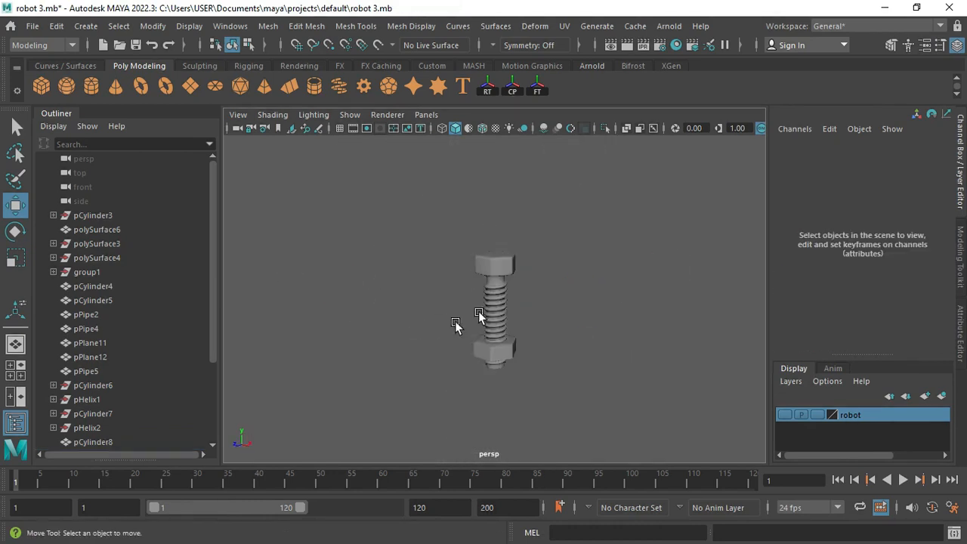
Select the bolt and nut together and show the robot layer.
scroll(479, 314, up, 4)
alt+drag(524, 343, 578, 337)
scroll(529, 318, down, 3)
drag(478, 233, 504, 374)
scroll(439, 350, down, 4)
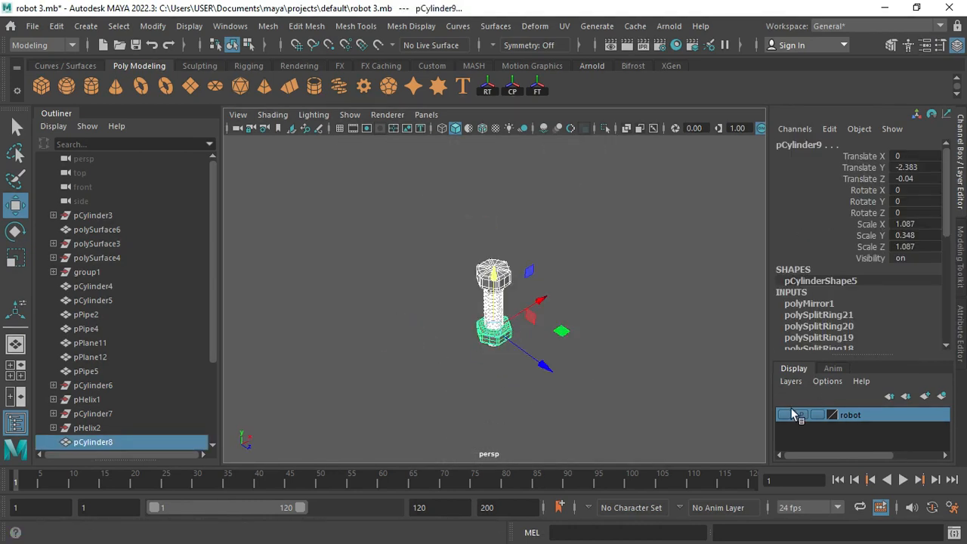
click(786, 415)
alt+drag(576, 375, 453, 342)
alt+middle_drag(688, 295, 615, 296)
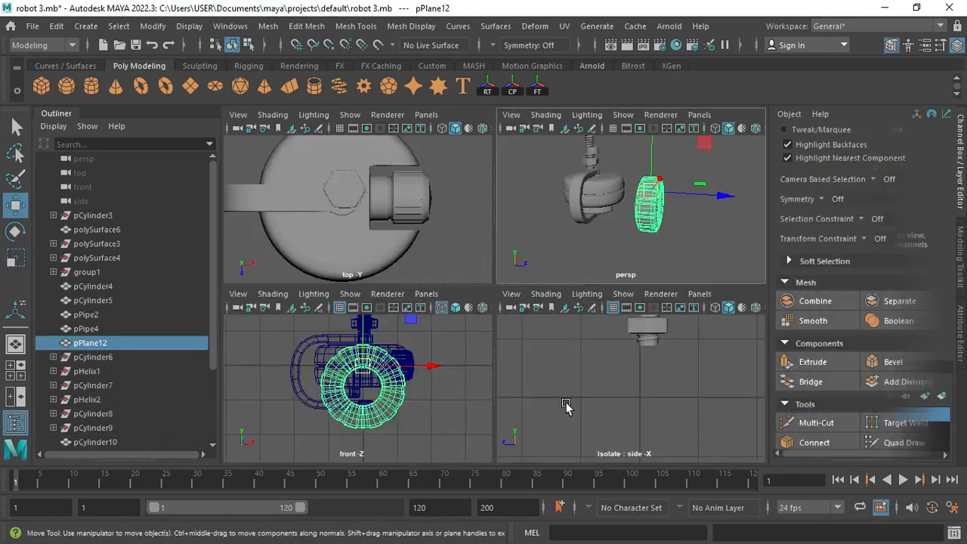
Move the ribbed wheel down below the round body in the front view.
key(space)
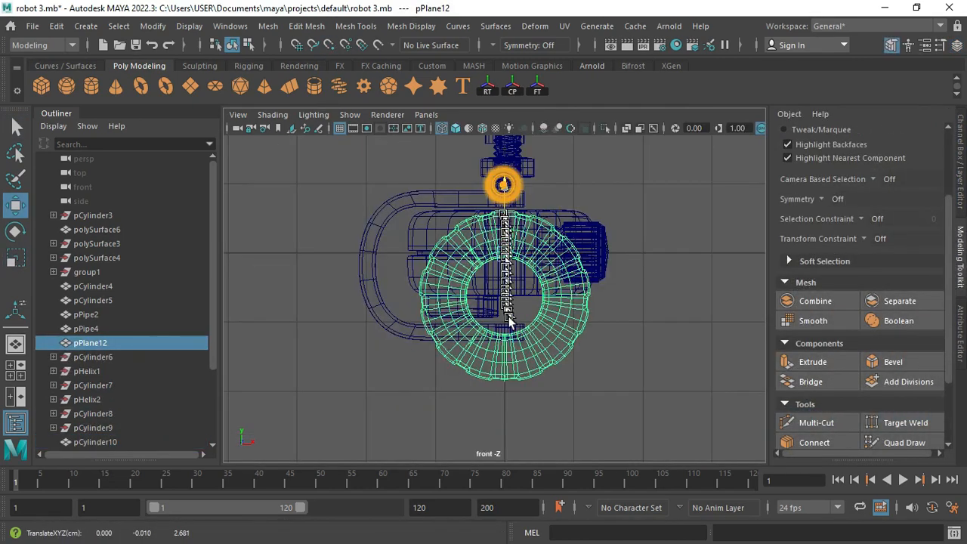
drag(507, 302, 496, 399)
click(541, 283)
key(space)
key(space)
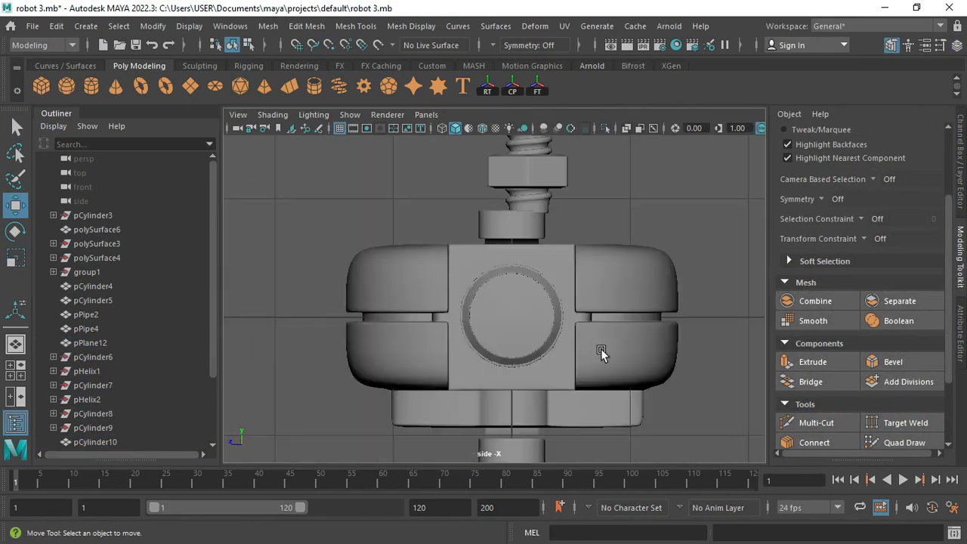
Center the wheel's pivot and position the wheel centrally beneath the round body in the side view.
scroll(602, 352, down, 6)
alt+middle_drag(602, 352, 597, 300)
click(383, 389)
click(512, 87)
drag(306, 396, 402, 396)
key(r)
click(540, 376)
click(514, 380)
key(w)
drag(497, 325, 497, 308)
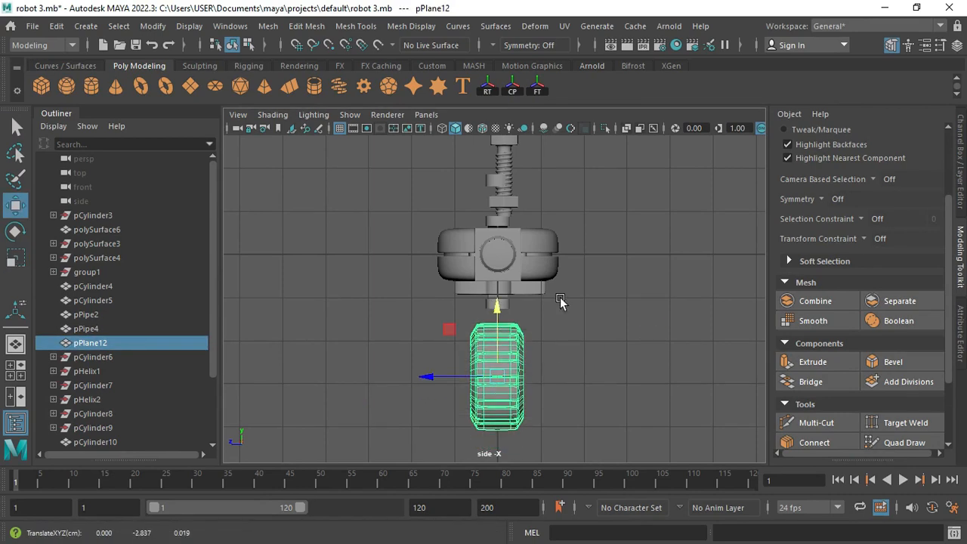
Move the small pipe collar down beneath the end of the curved bracket.
key(space)
key(space)
click(478, 247)
alt+drag(481, 251, 417, 272)
click(481, 276)
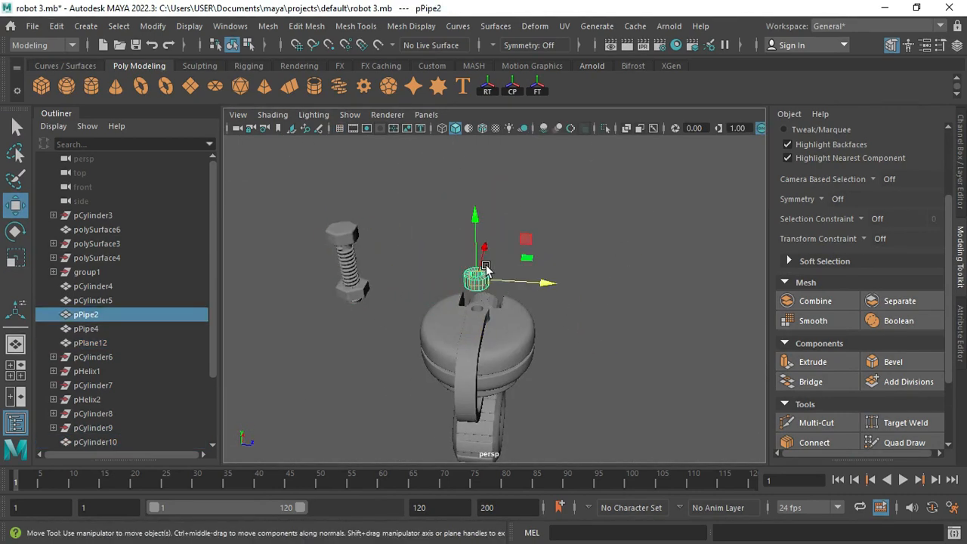
alt+drag(488, 270, 496, 245)
drag(477, 215, 479, 353)
key(f)
scroll(446, 351, down, 6)
Move the ribbed wheel further down, leaving a gap between it and the collar.
click(492, 366)
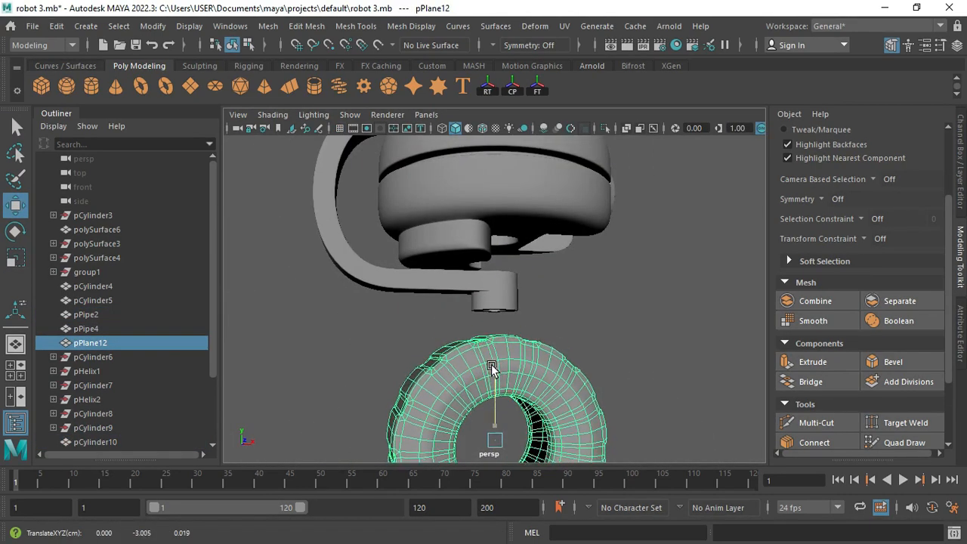
scroll(483, 399, down, 3)
alt+drag(484, 398, 508, 393)
drag(494, 345, 468, 354)
scroll(493, 340, up, 3)
Adjust the collar's height under the bracket end and duplicate it, placing the copy out beside the wheel.
click(495, 302)
drag(495, 237, 495, 238)
mouse_move(484, 333)
alt+mouse_down()
mouse_move(527, 340)
mouse_move(419, 321)
alt+mouse_up()
mouse_move(537, 193)
shift+mouse_down()
mouse_move(533, 220)
mouse_move(464, 317)
shift+mouse_up()
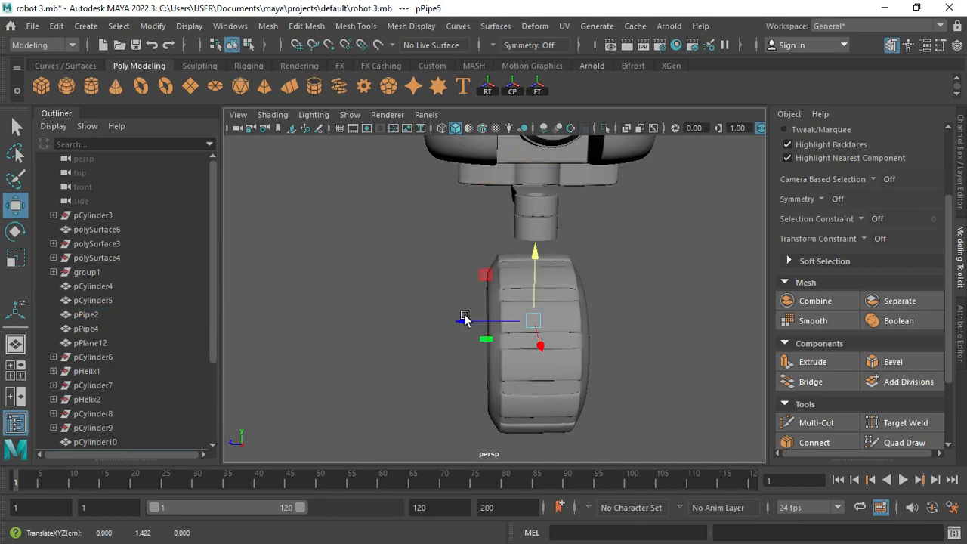
Isolate the original collar in the top view and delete the half of its faces on one side.
click(537, 225)
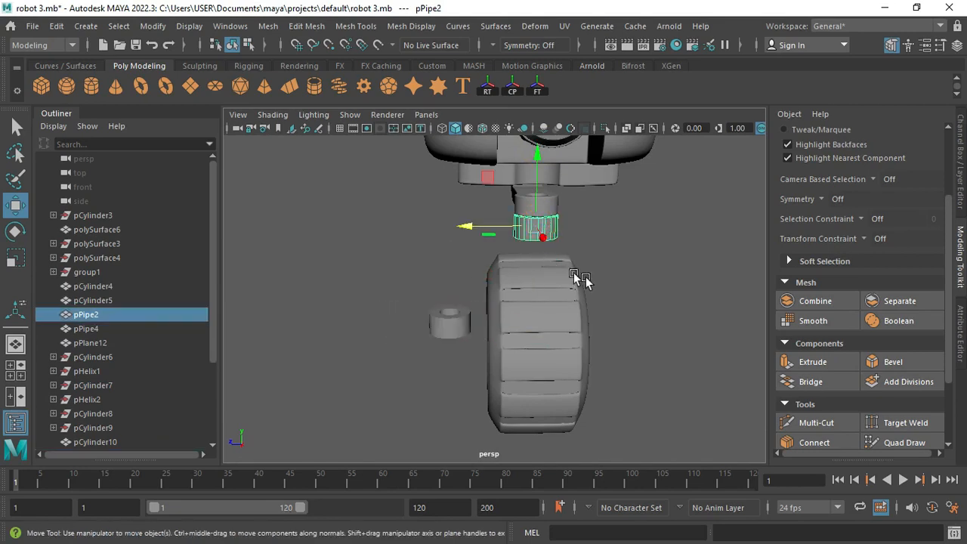
alt+drag(574, 279, 575, 259)
alt+drag(567, 227, 515, 244)
key(space)
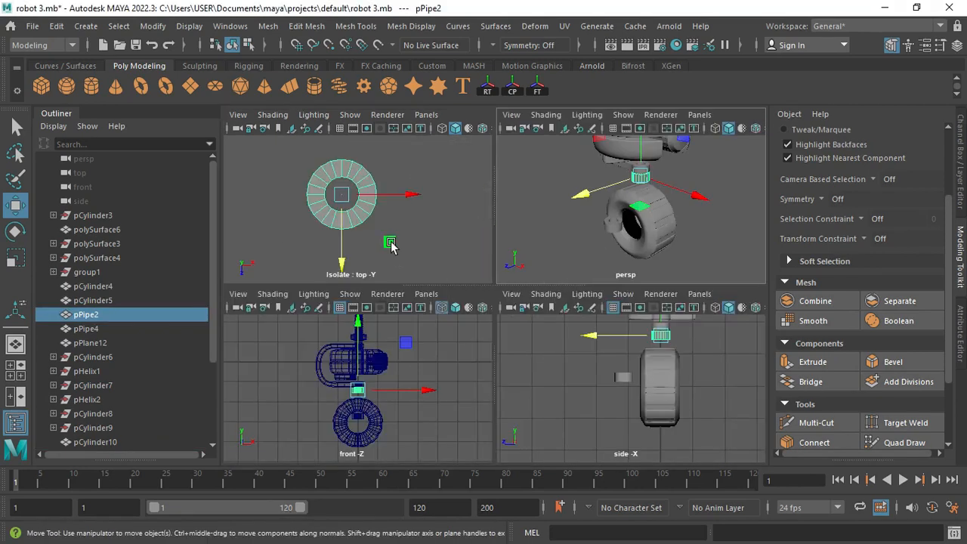
key(space)
scroll(519, 320, down, 3)
key(ctrl+1)
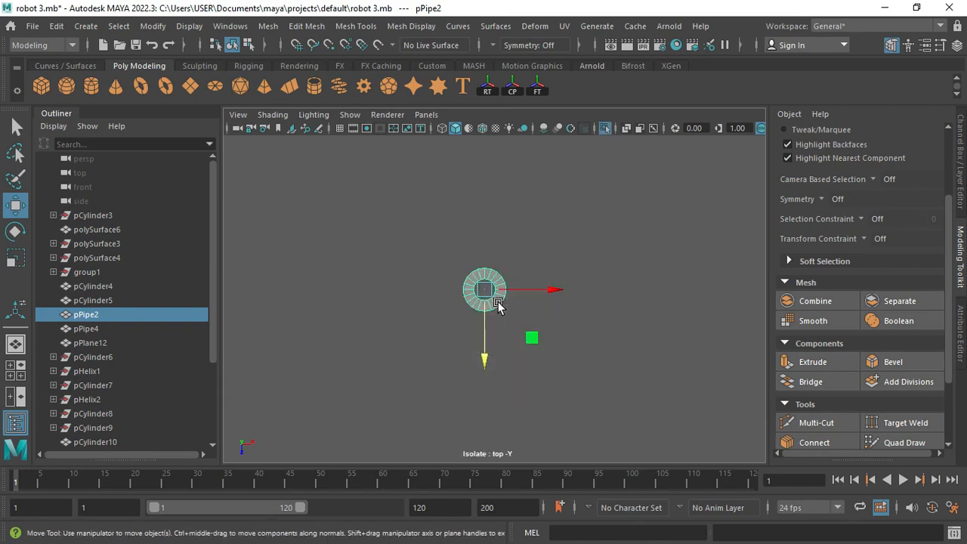
key(f)
key(F11)
drag(599, 303, 598, 307)
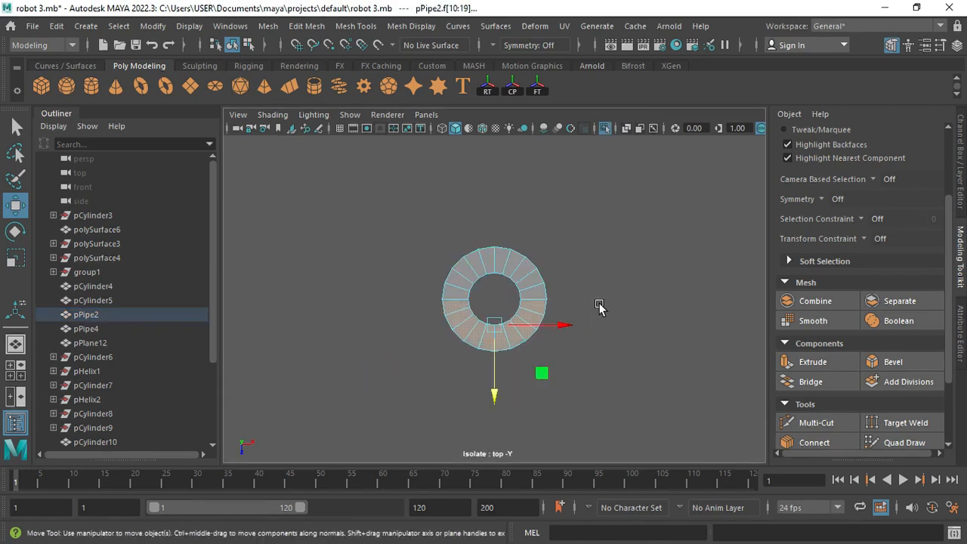
key(Delete)
Isolate the remaining half collar in the perspective view and switch it to face selection.
key(space)
key(space)
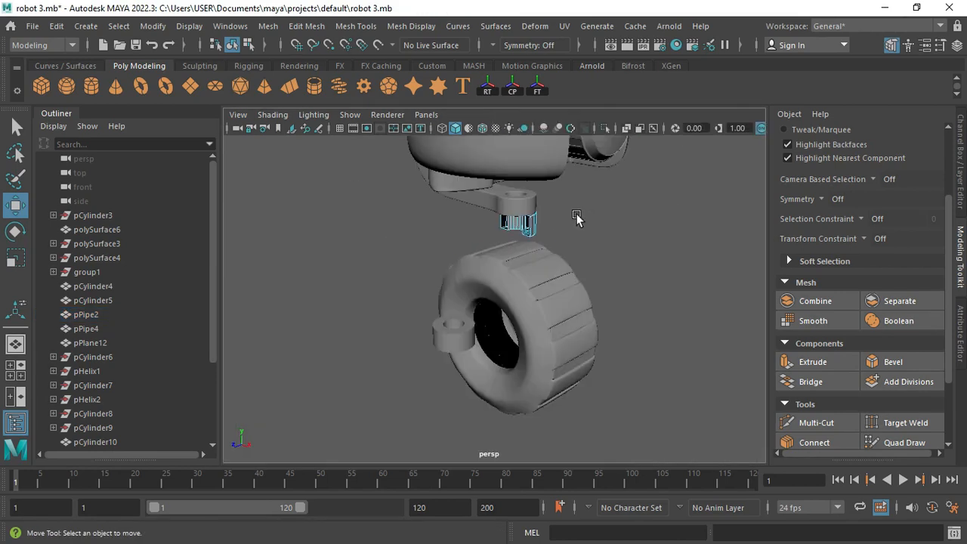
click(518, 221)
key(f)
scroll(417, 260, down, 4)
alt+drag(417, 260, 418, 275)
right_drag(418, 275, 460, 167)
alt+drag(495, 309, 325, 348)
key(ctrl+1)
Extrude the middle outer faces of the half collar outward to form an arm.
alt+drag(577, 315, 509, 302)
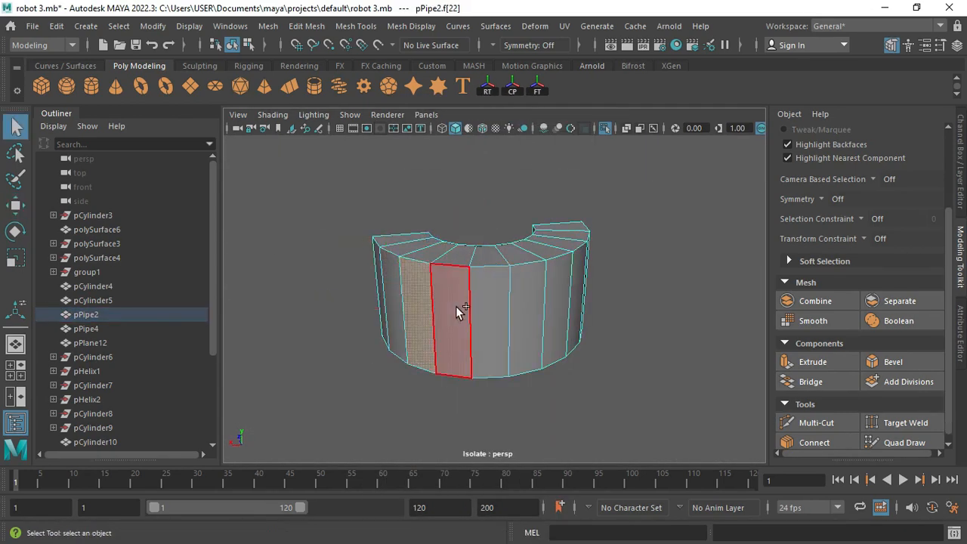
shift+click(456, 308)
shift+click(491, 325)
shift+click(508, 323)
shift+click(535, 316)
shift+click(561, 314)
alt+drag(563, 316, 608, 338)
key(ctrl+e)
key(w)
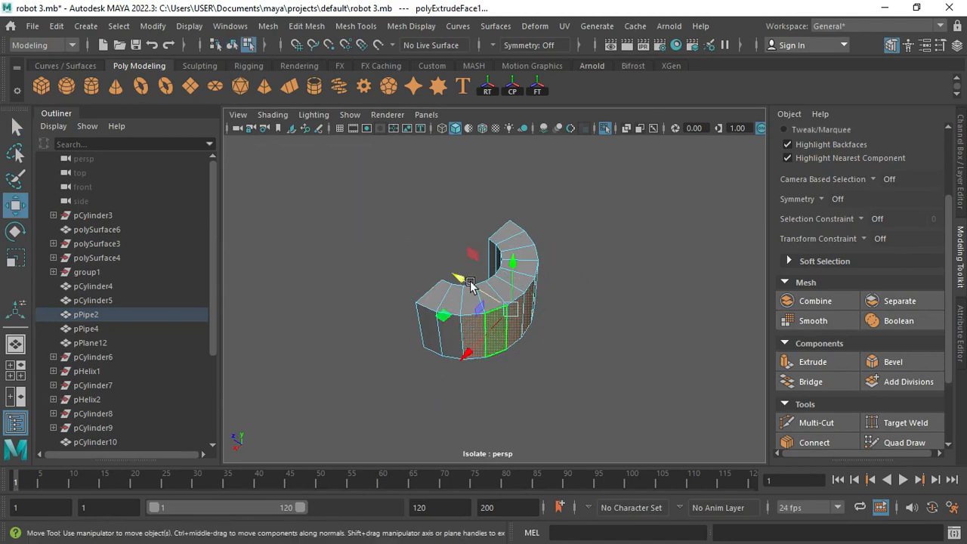
drag(468, 281, 538, 328)
Scale the extruded faces flat to straighten the arm's end, and adjust it against the wheel and body.
key(ctrl+1)
alt+drag(445, 347, 437, 277)
mouse_move(488, 298)
mouse_down()
mouse_move(502, 300)
mouse_move(459, 326)
mouse_move(493, 300)
mouse_up()
scroll(501, 300, down, 3)
drag(482, 298, 484, 297)
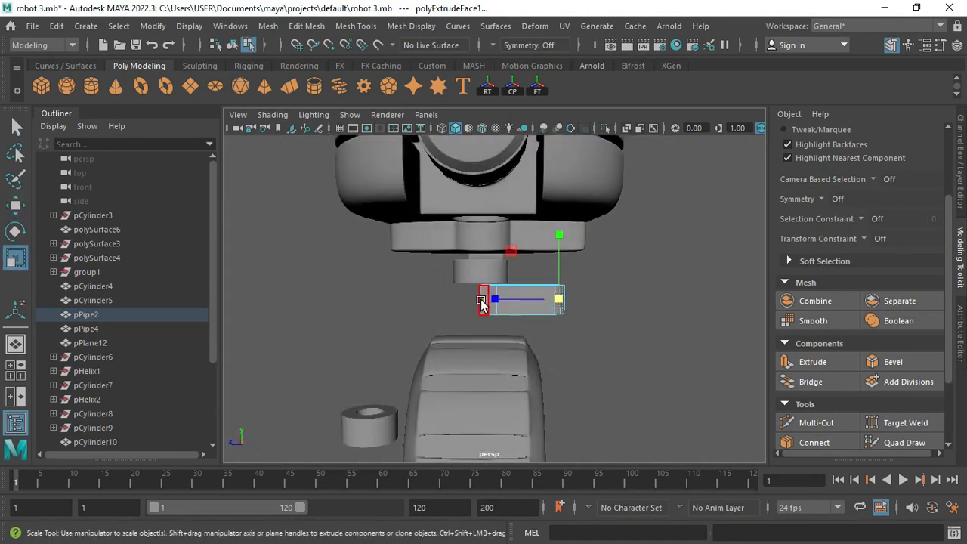
Mirror the half collar and arm about the object's Z axis in the + direction, merging the border.
key(F8)
key(w)
key(ctrl+1)
alt+drag(630, 324, 430, 290)
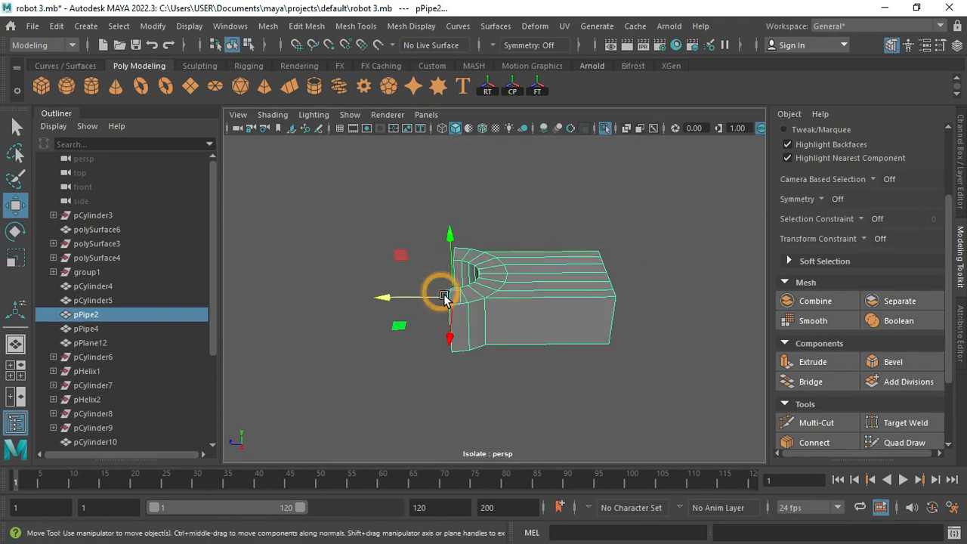
shift+right_drag(445, 295, 455, 309)
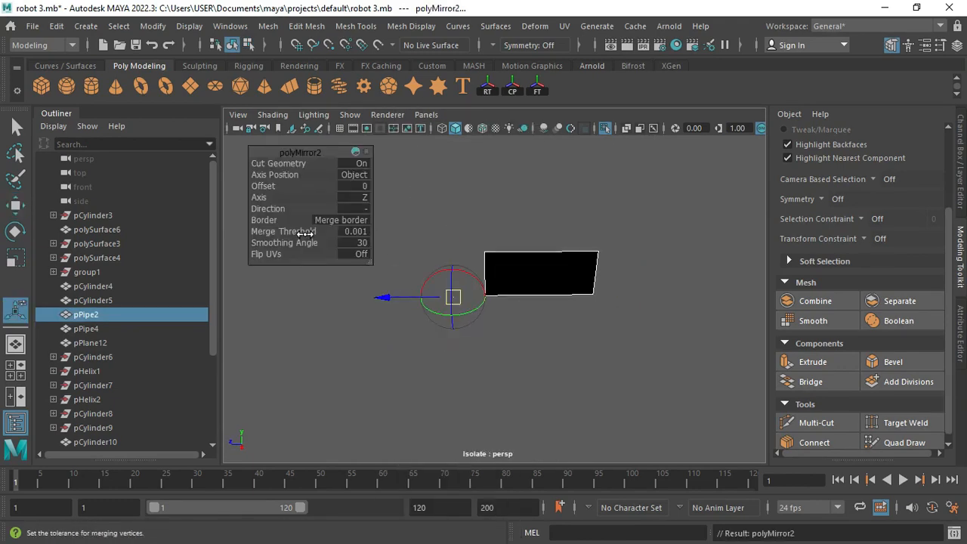
drag(306, 243, 298, 243)
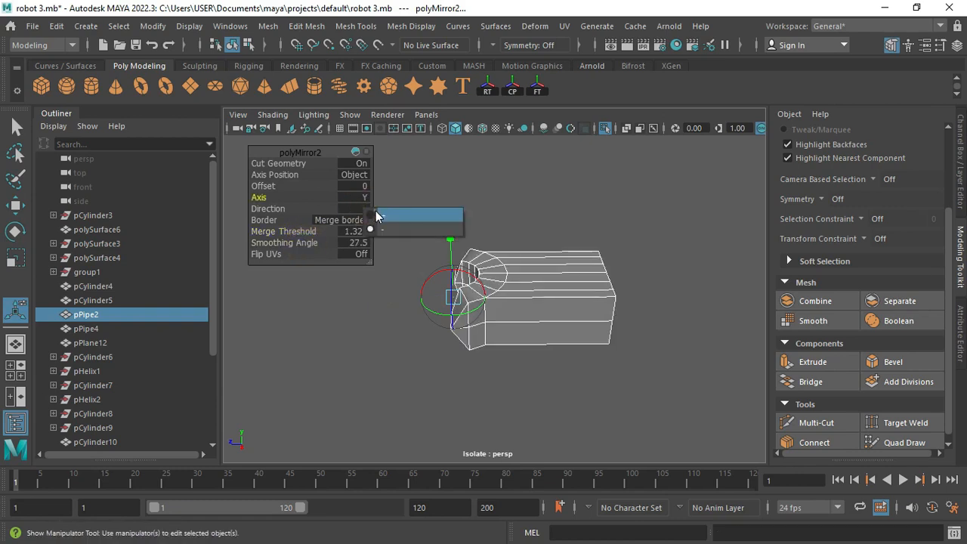
click(375, 234)
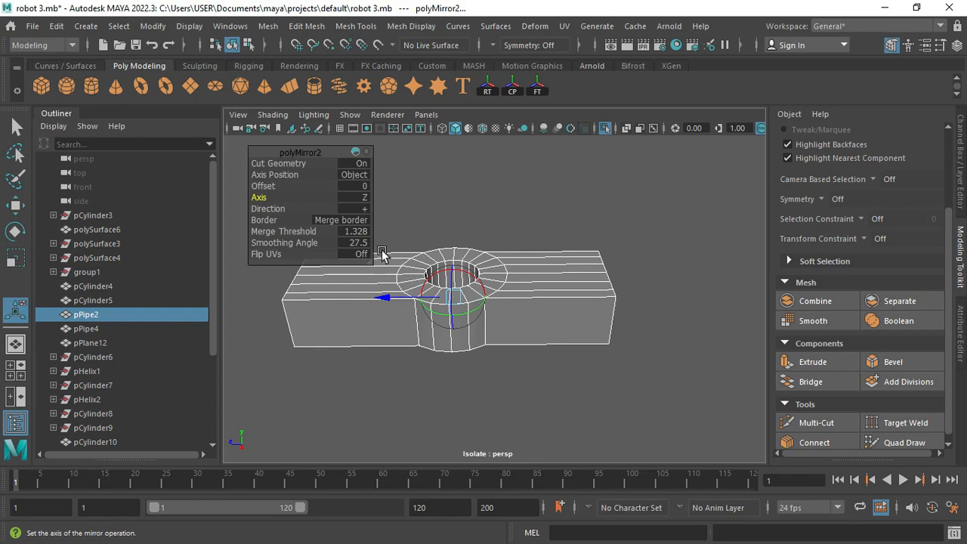
Select the strip faces on the mirrored bar's end, and return to object mode with the full robot shown.
key(q)
click(400, 339)
alt+drag(409, 335, 467, 340)
alt+drag(403, 298, 527, 254)
click(394, 332)
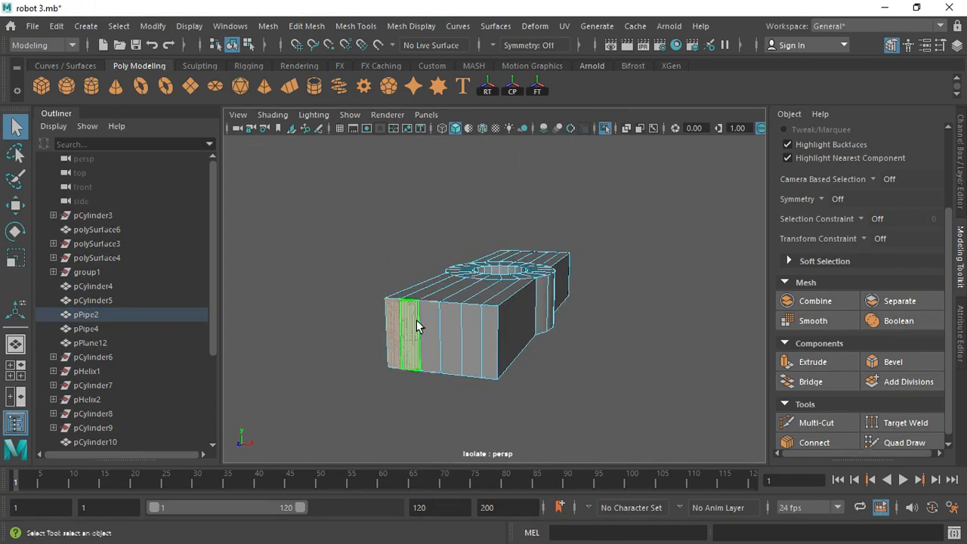
alt+drag(418, 327, 555, 325)
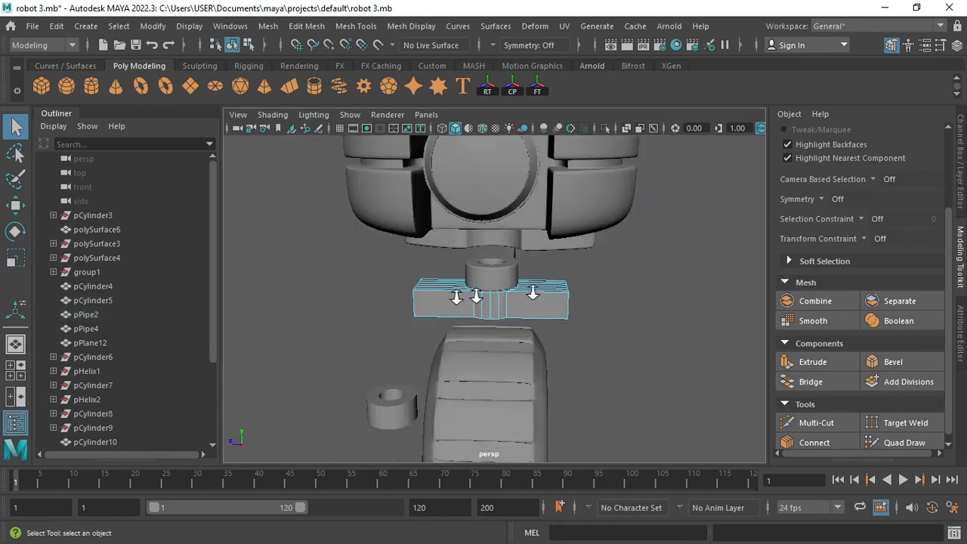
alt+right_drag(476, 295, 445, 299)
right_drag(518, 277, 586, 119)
alt+drag(335, 320, 496, 366)
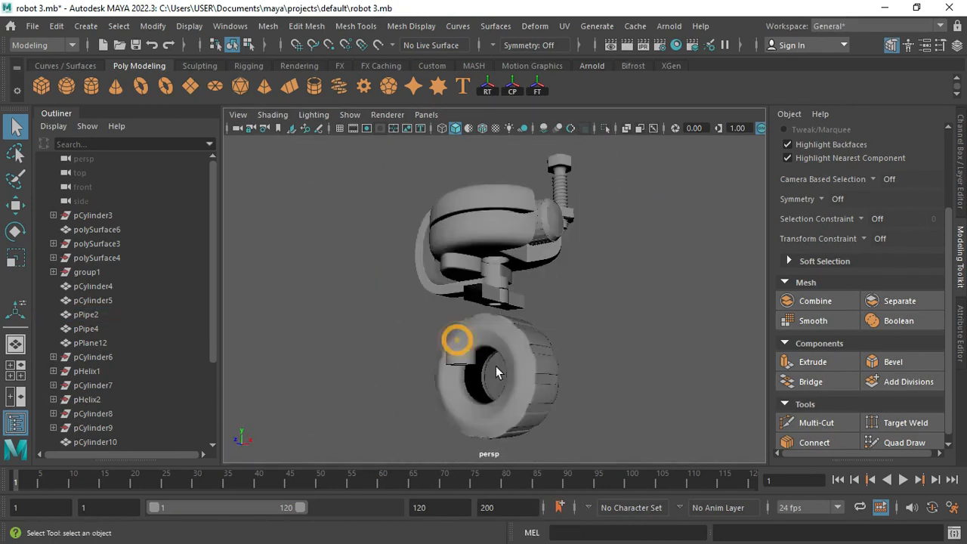
Isolate the copied collar with the wheel in the front view and delete all its faces except the top ring.
click(495, 366)
key(space)
key(space)
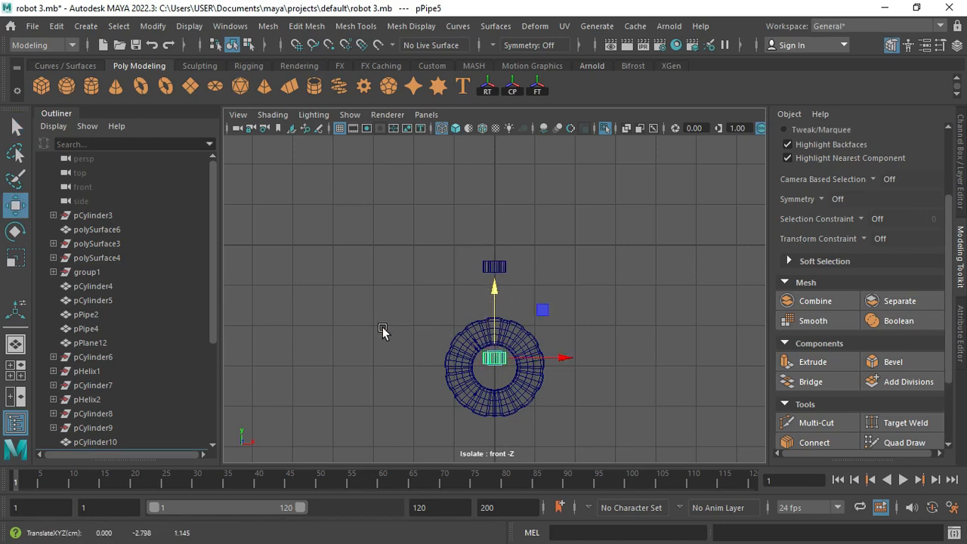
key(f)
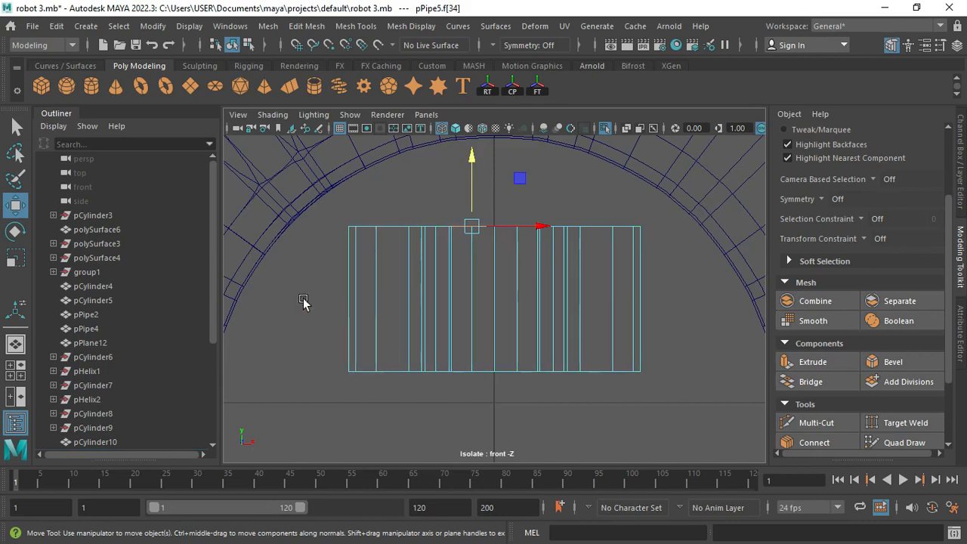
click(649, 432)
key(space)
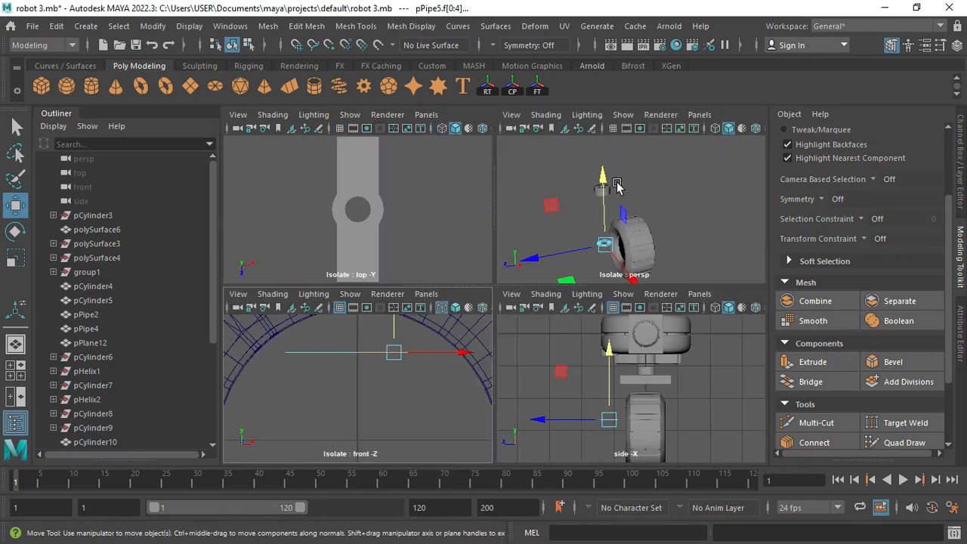
Scale the flat ring's inner edge loop outward to leave only a thin rim.
key(space)
key(f)
right_drag(469, 346, 452, 183)
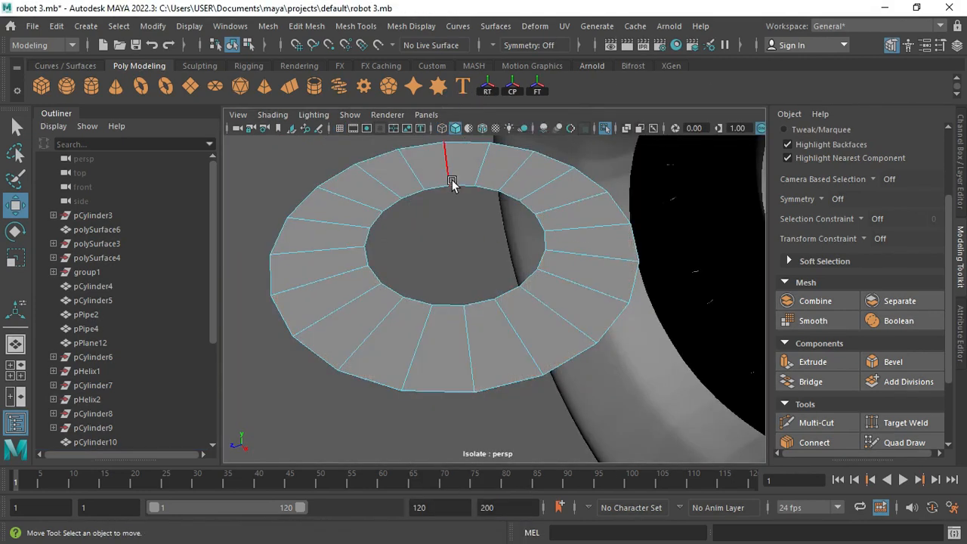
key(r)
drag(457, 240, 441, 309)
drag(436, 297, 433, 298)
Extrude the rim's inner edge loop downward to about -2.757 in Y to form an inner wall.
key(ctrl+e)
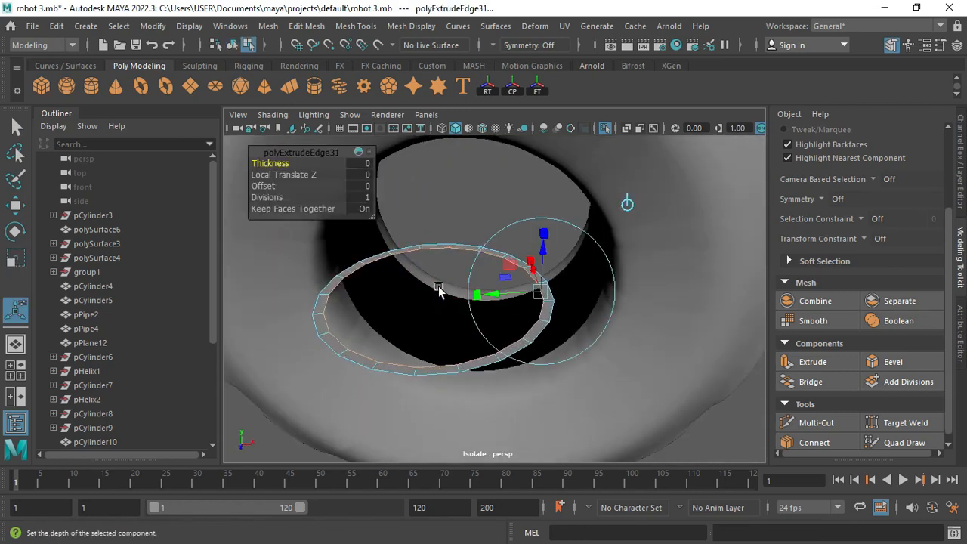
key(w)
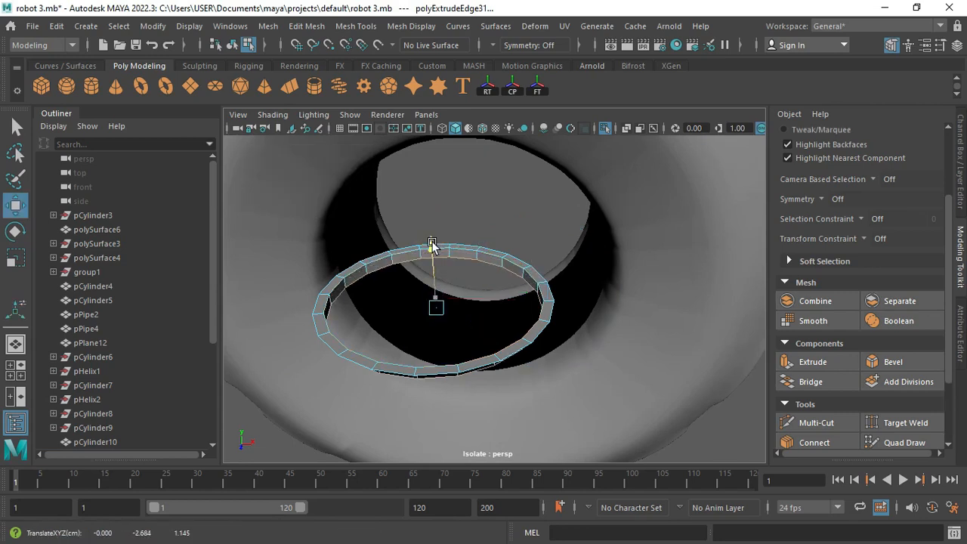
drag(433, 249, 430, 251)
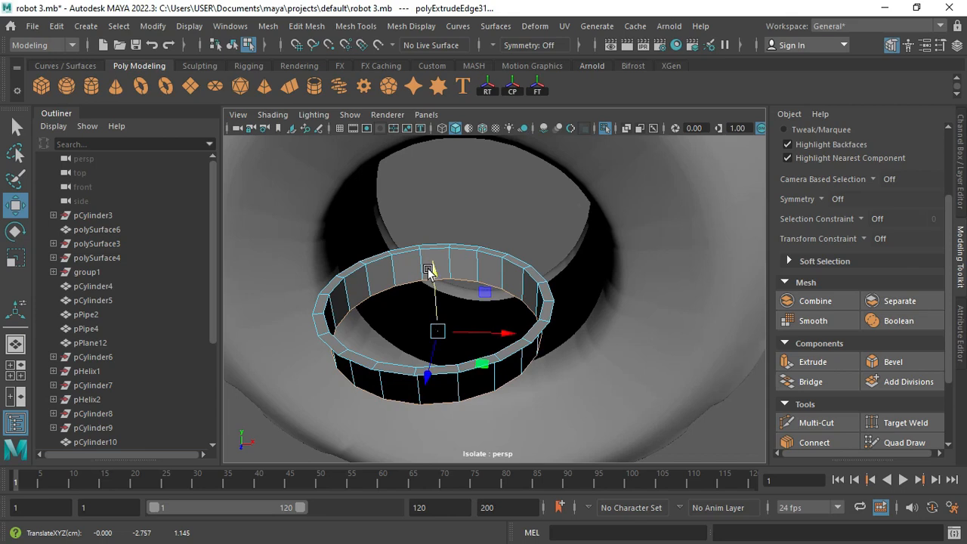
alt+drag(428, 270, 403, 350)
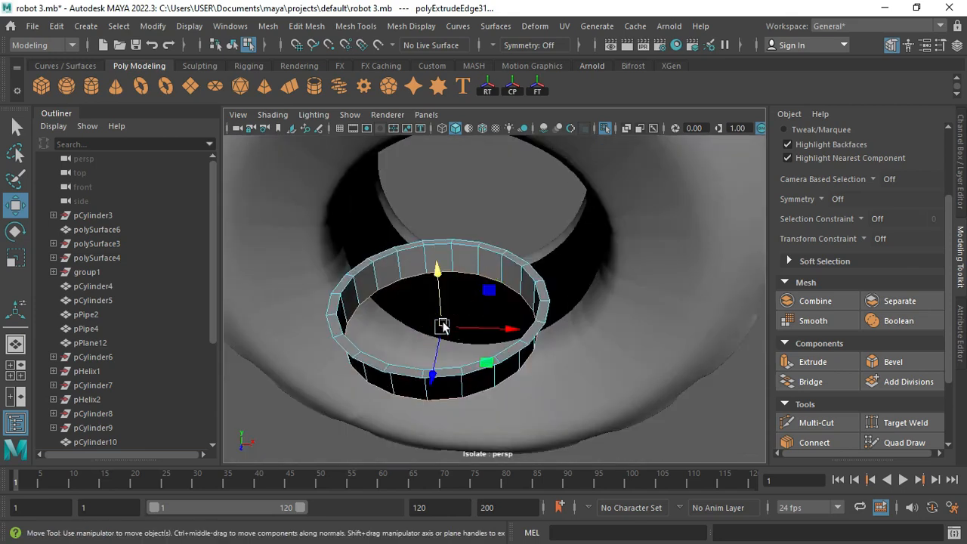
Extrude the wall's lower edge loop inward twice to build a dish floor with a small central hole.
key(ctrl+e)
key(r)
drag(442, 323, 432, 293)
key(ctrl+e)
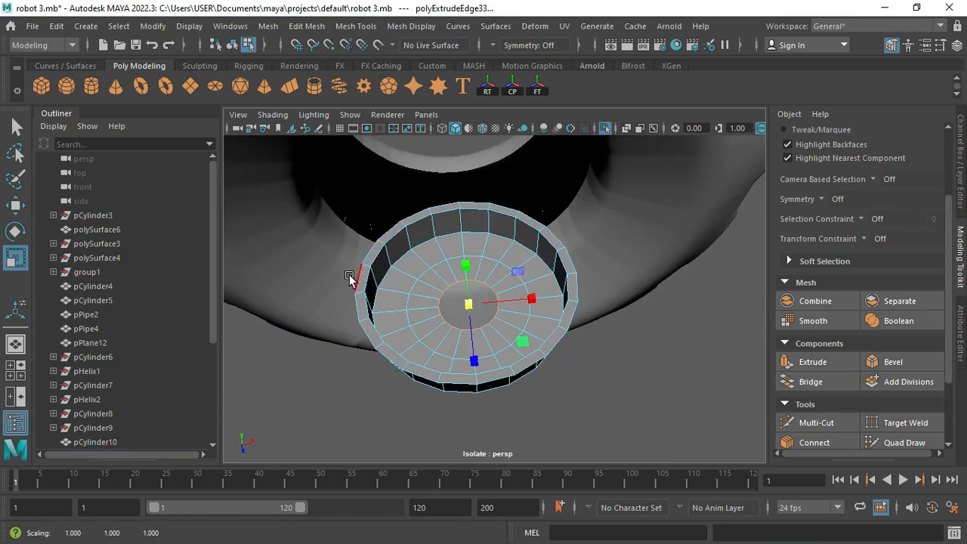
click(349, 274)
key(q)
click(349, 274)
click(359, 310)
key(ctrl+z)
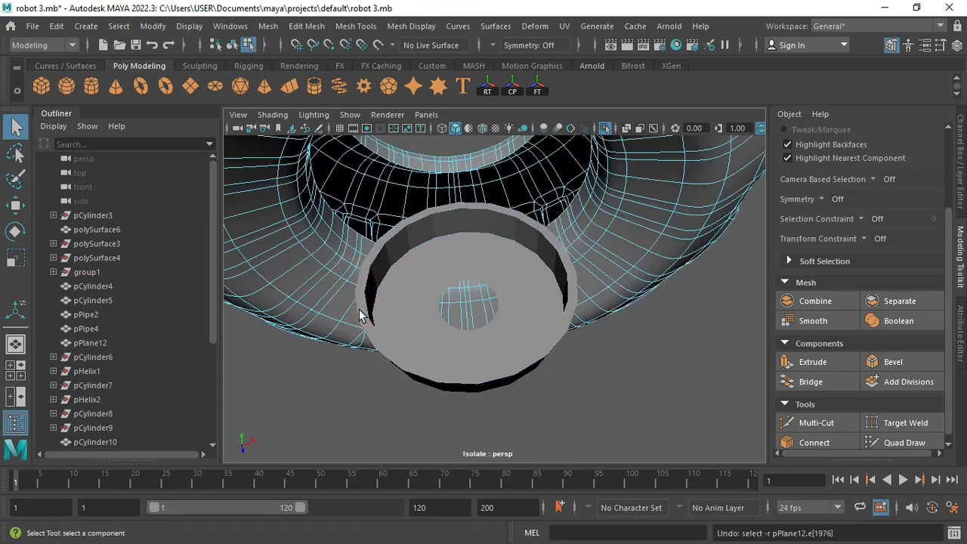
Scale the dish's outer rim edge loop outward to widen the rim, and extrude it downward as an outer wall.
right_drag(360, 310, 401, 141)
right_drag(389, 284, 393, 105)
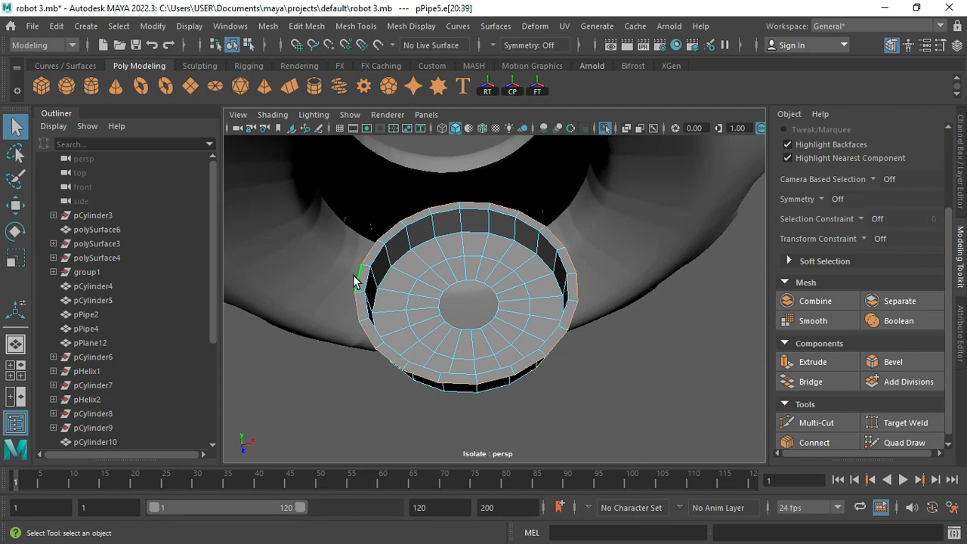
key(r)
drag(459, 290, 361, 323)
key(ctrl+e)
key(w)
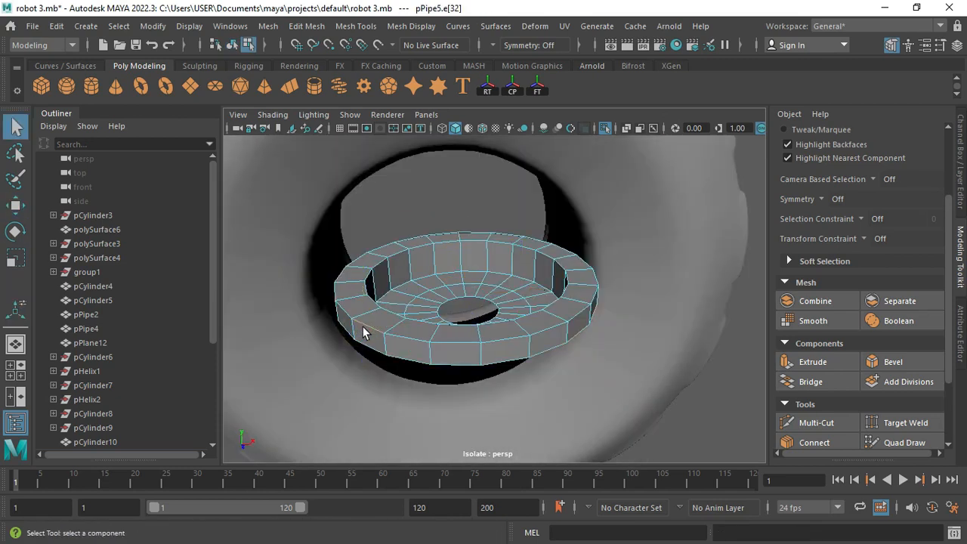
Bevel the dish's outer top edge loop and open the bevel's attributes.
double_click(366, 323)
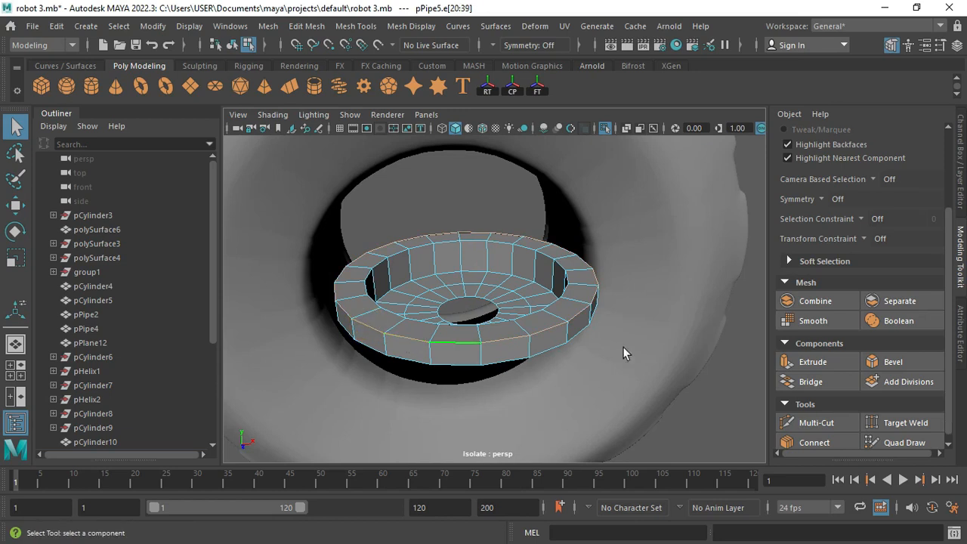
click(882, 365)
alt+drag(665, 362, 604, 365)
click(959, 317)
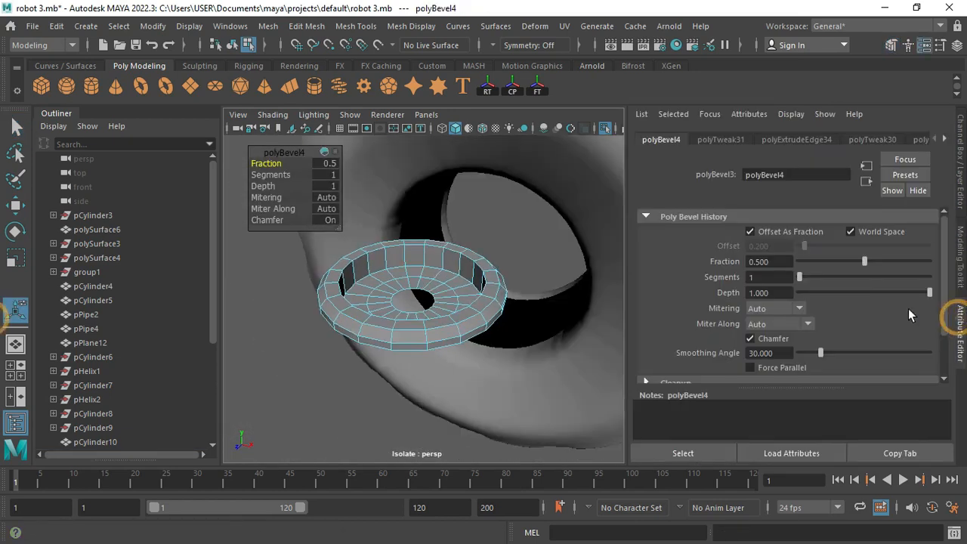
Preview the beveled dish with smoothing and return it to the unsmoothed display.
alt+drag(462, 299, 337, 190)
key(q)
key(3)
click(290, 302)
click(403, 346)
key(1)
alt+drag(386, 233, 378, 219)
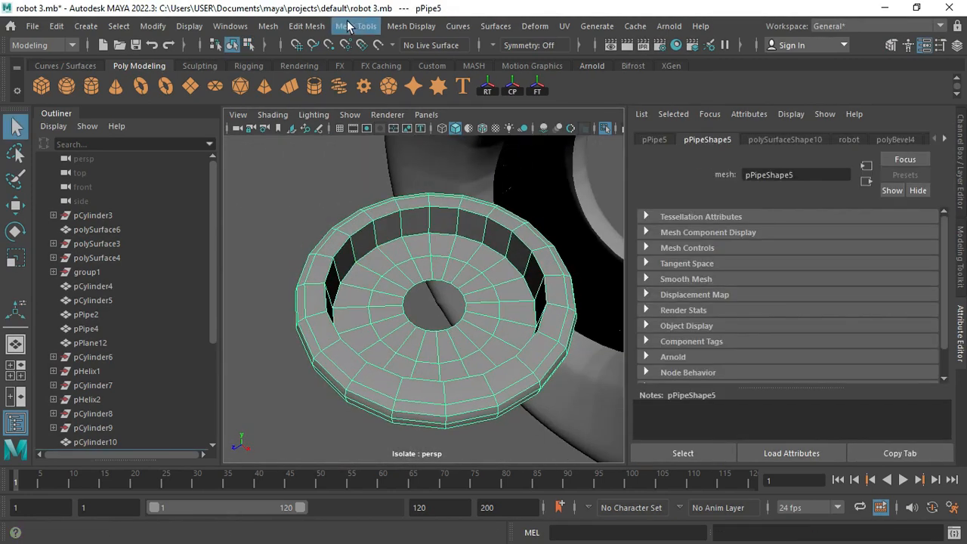
Insert edge loops around the dish's inner wall near its upper and lower edges, and around the outer edge of the floor.
click(352, 26)
click(362, 138)
scroll(371, 264, up, 3)
alt+drag(372, 265, 345, 219)
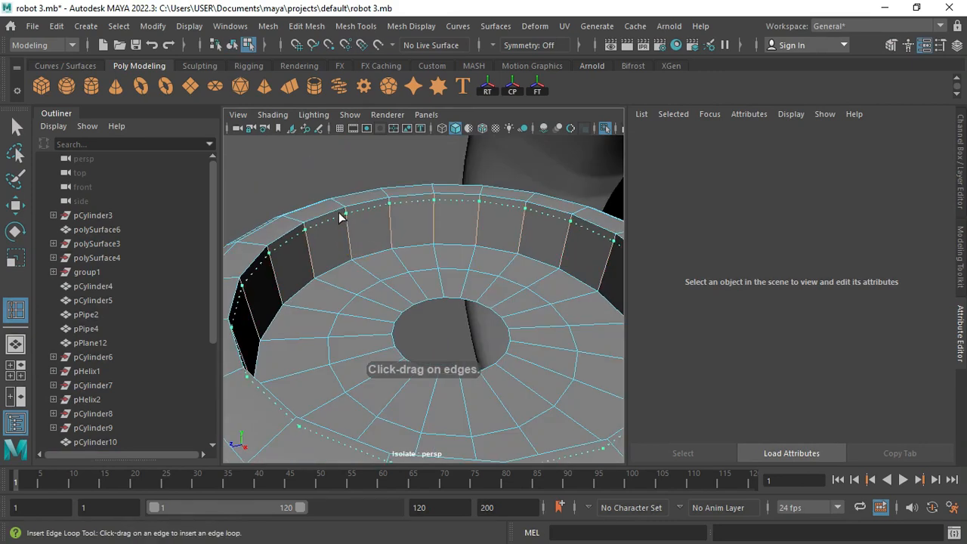
click(340, 217)
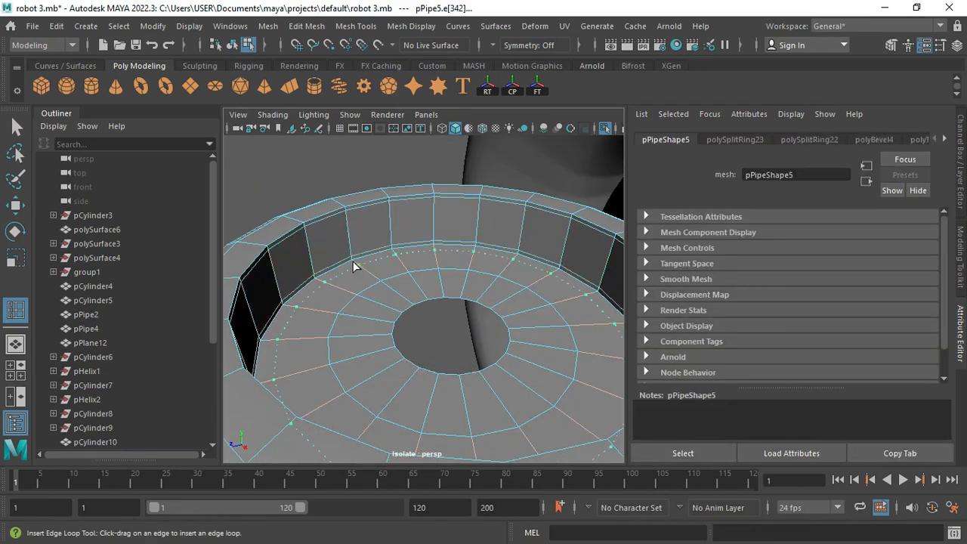
alt+drag(345, 310, 328, 287)
scroll(329, 287, down, 3)
scroll(370, 291, up, 4)
Insert an edge loop around the dish's outer wall and adjust the height of the wall's bottom edge loop.
alt+drag(382, 318, 389, 279)
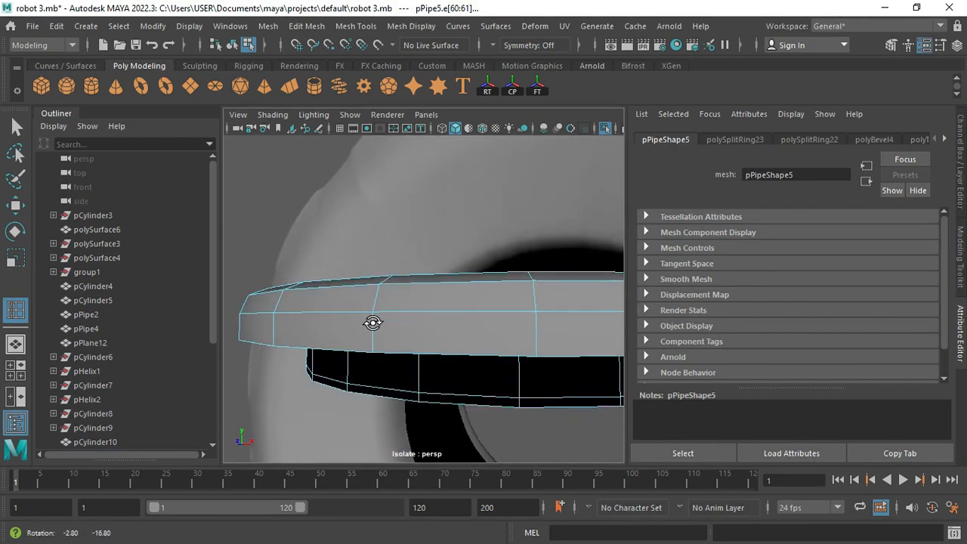
alt+drag(375, 333, 382, 341)
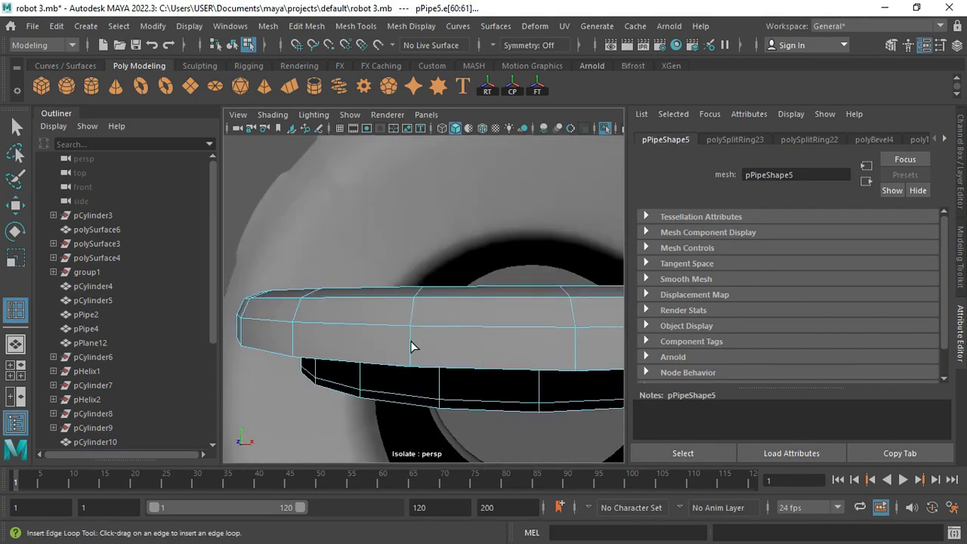
scroll(440, 348, down, 4)
alt+drag(441, 347, 431, 356)
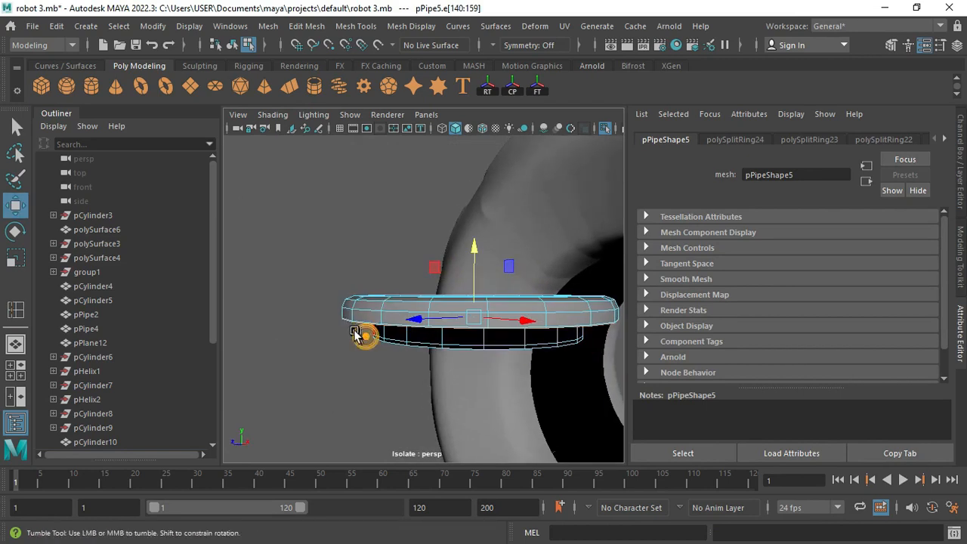
alt+drag(364, 335, 358, 347)
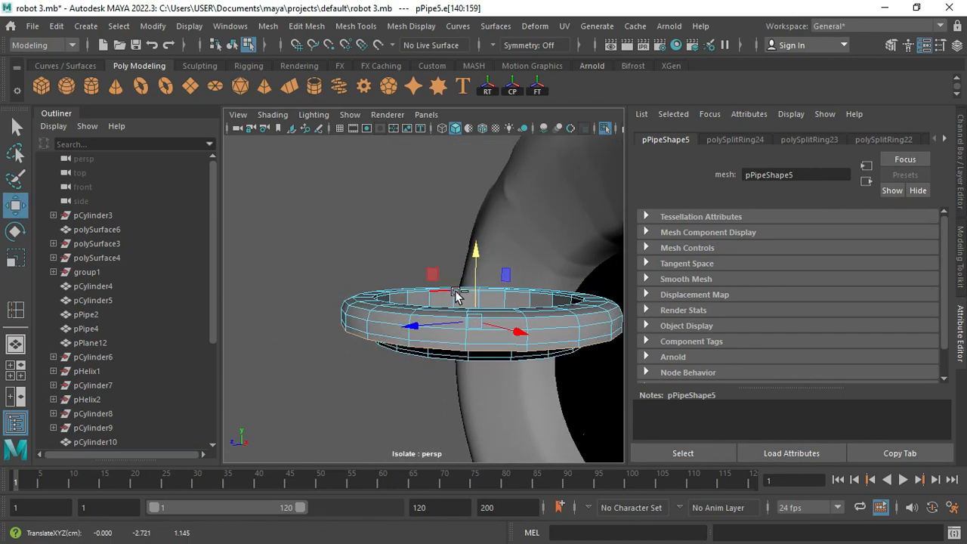
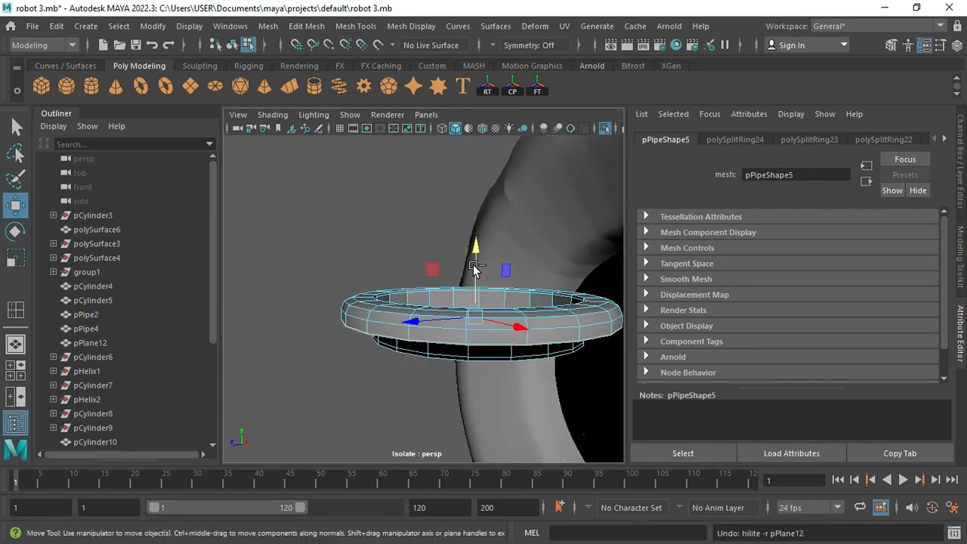
drag(477, 262, 476, 245)
Extrude the outer wall's bottom edge loop inward, and extrude it again downward as a narrower lower wall.
key(ctrl+e)
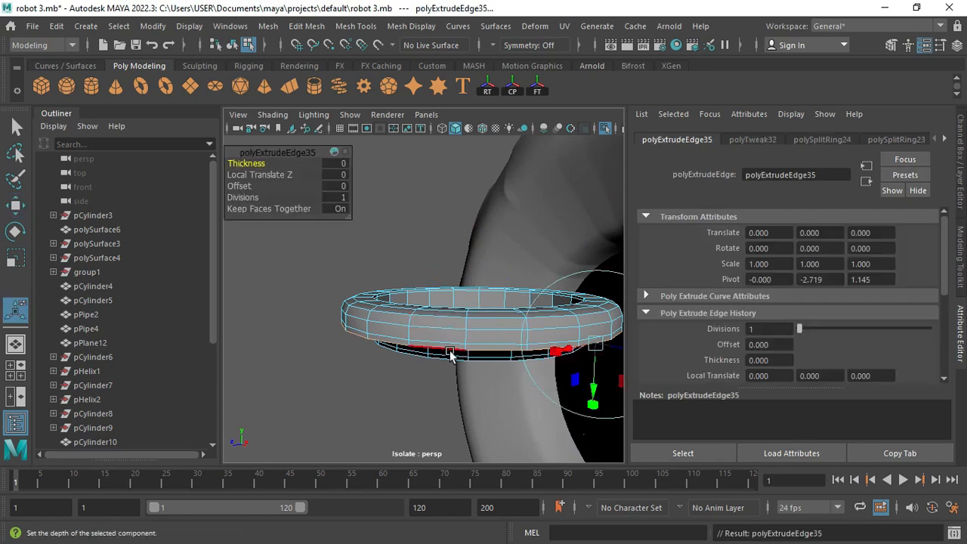
key(r)
alt+drag(451, 318, 479, 294)
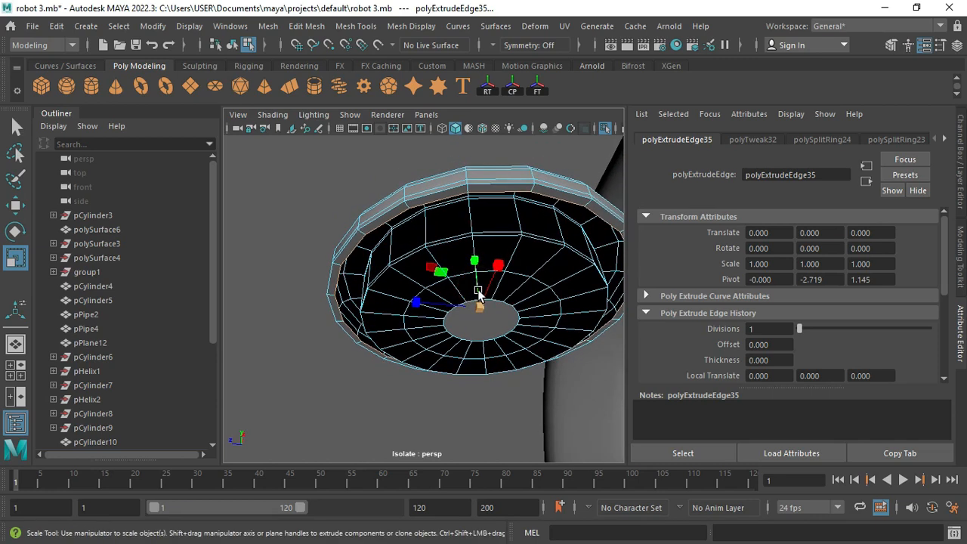
key(ctrl+e)
key(w)
drag(476, 260, 467, 303)
scroll(410, 319, down, 3)
mouse_move(410, 318)
alt+mouse_down()
mouse_move(400, 333)
mouse_move(431, 319)
mouse_move(459, 287)
mouse_move(443, 319)
mouse_move(416, 309)
alt+mouse_up()
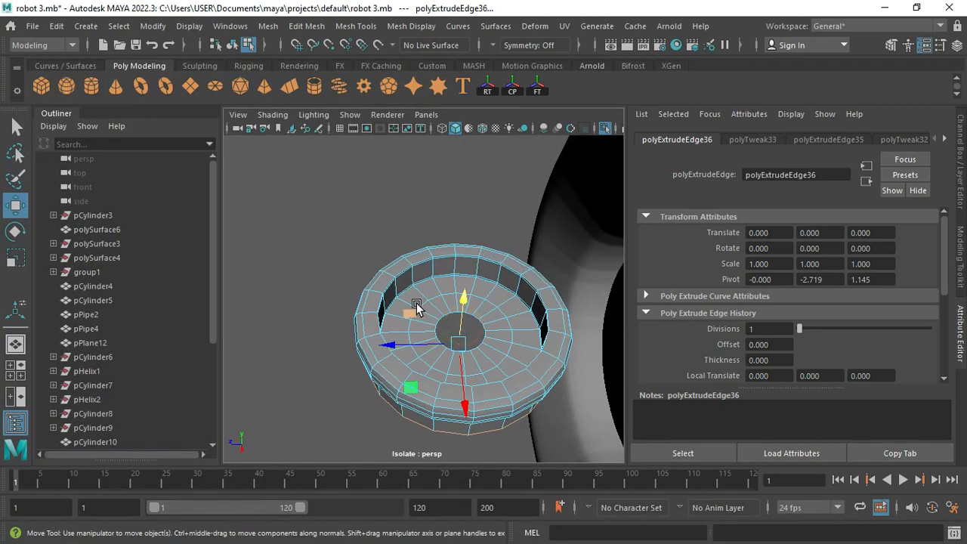
Rotate the whole dish 90 degrees about X so it stands upright, and show it in the front view.
right_drag(334, 282, 398, 120)
alt+drag(402, 239, 511, 341)
click(417, 323)
key(e)
key(space)
key(space)
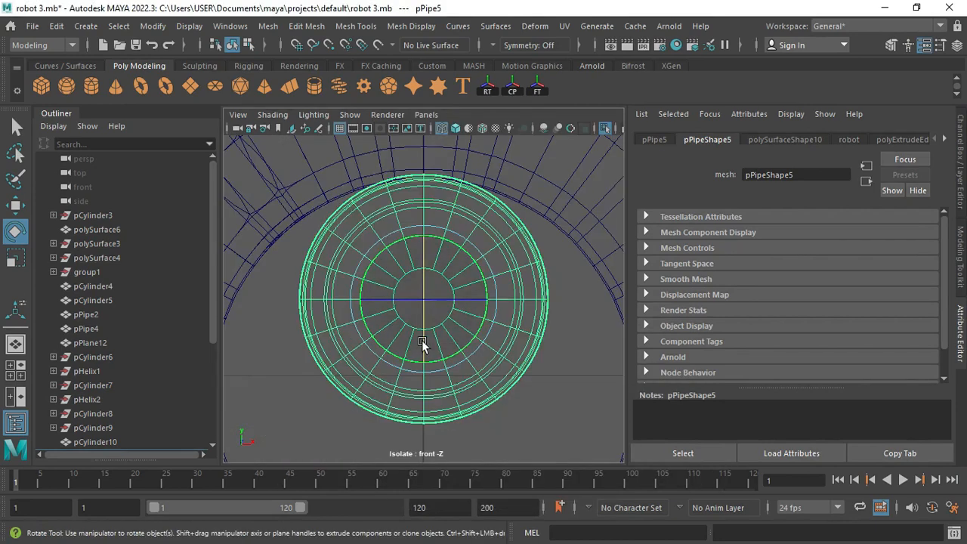
click(958, 161)
scroll(554, 268, down, 3)
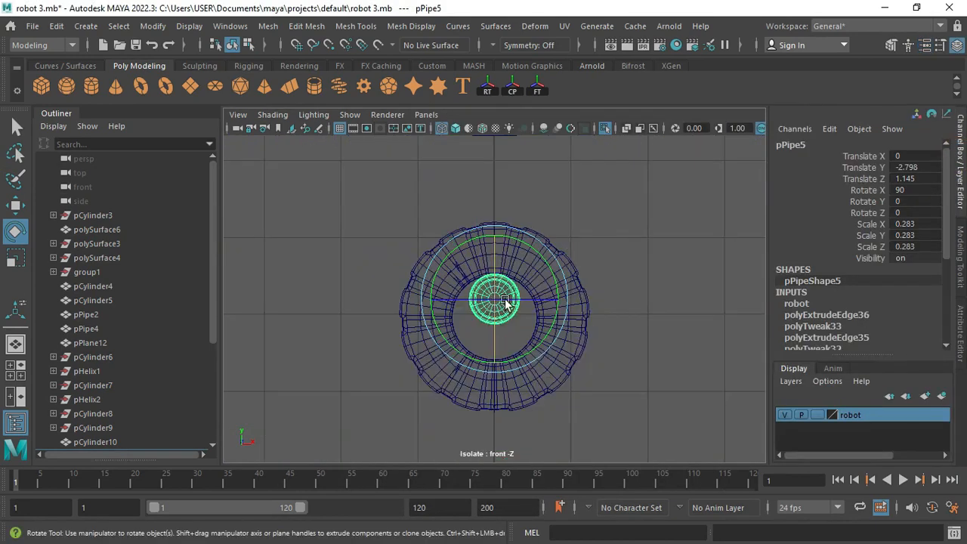
Enlarge the dish to a scale of about 0.535 and centre it in the wheel opening at Translate Y -3.024.
key(r)
drag(497, 301, 519, 317)
key(w)
drag(491, 239, 504, 316)
key(r)
scroll(490, 387, up, 4)
alt+middle_drag(490, 388, 470, 356)
drag(475, 292, 483, 294)
key(w)
drag(476, 225, 476, 229)
key(r)
drag(475, 293, 487, 293)
key(space)
key(space)
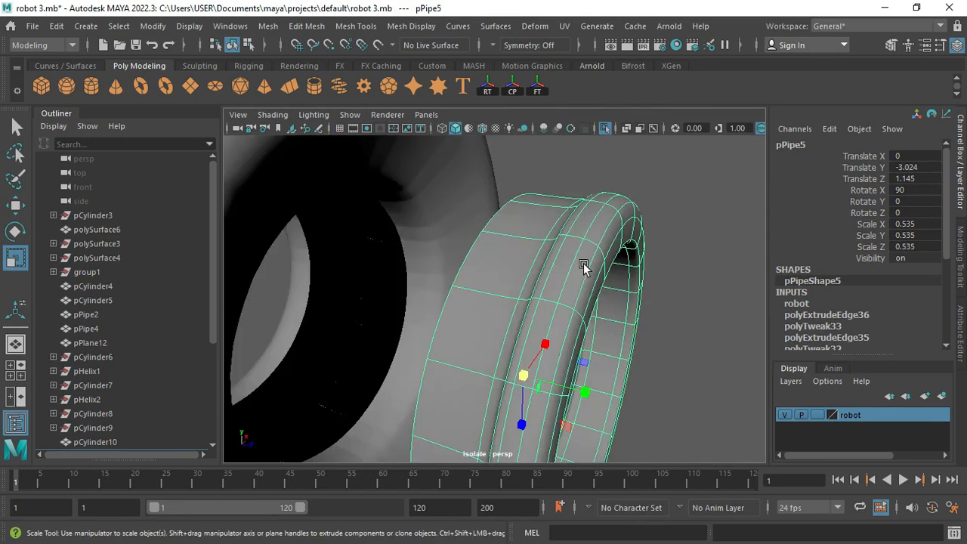
Move the dish along Z into the wheel opening to 0.289 and scale it to 0.519 to fit.
scroll(584, 264, down, 3)
key(w)
drag(579, 371, 410, 321)
click(565, 329)
alt+drag(565, 330, 541, 310)
click(458, 332)
key(r)
drag(397, 350, 394, 348)
alt+drag(394, 347, 415, 376)
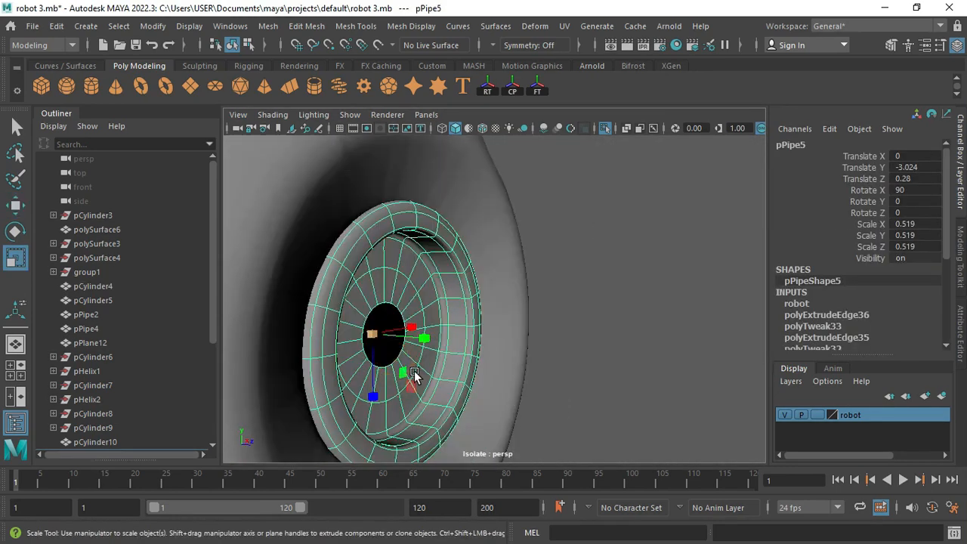
key(w)
drag(429, 340, 423, 339)
Isolate the dish, group a copy of it, and set the group's Scale Z to -1 to mirror it.
click(586, 333)
alt+drag(586, 332, 487, 293)
click(603, 355)
key(ctrl+1)
key(ctrl+1)
key(q)
scroll(499, 254, up, 2)
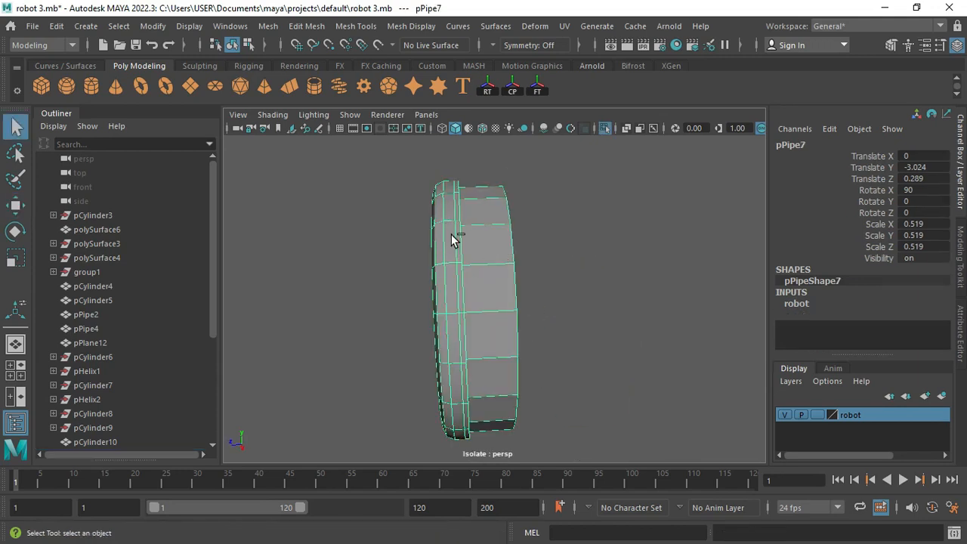
key(ctrl+g)
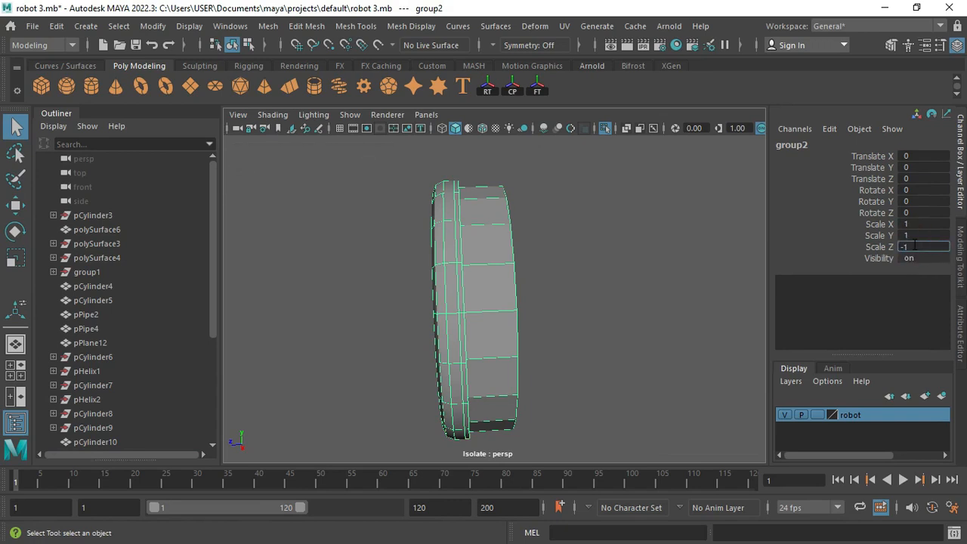
key(Return)
Select both dish halves and combine them into one mesh.
click(646, 210)
shift+click(499, 261)
alt+drag(606, 266, 585, 246)
click(959, 257)
click(816, 300)
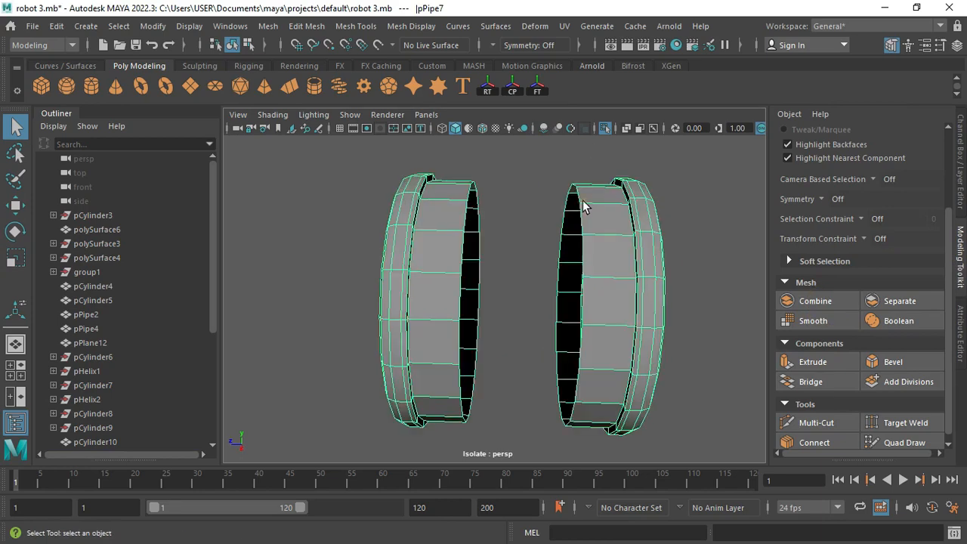
Bridge the facing open edge loops of the two halves into a closed hub, and leave the isolated view.
right_drag(583, 206, 580, 244)
click(811, 382)
alt+drag(574, 321, 672, 256)
key(ctrl+1)
alt+drag(489, 328, 533, 285)
right_drag(533, 283, 589, 219)
click(748, 358)
Scale the hub along Z to adjust its width within the wheel.
alt+drag(572, 361, 500, 364)
click(494, 368)
key(r)
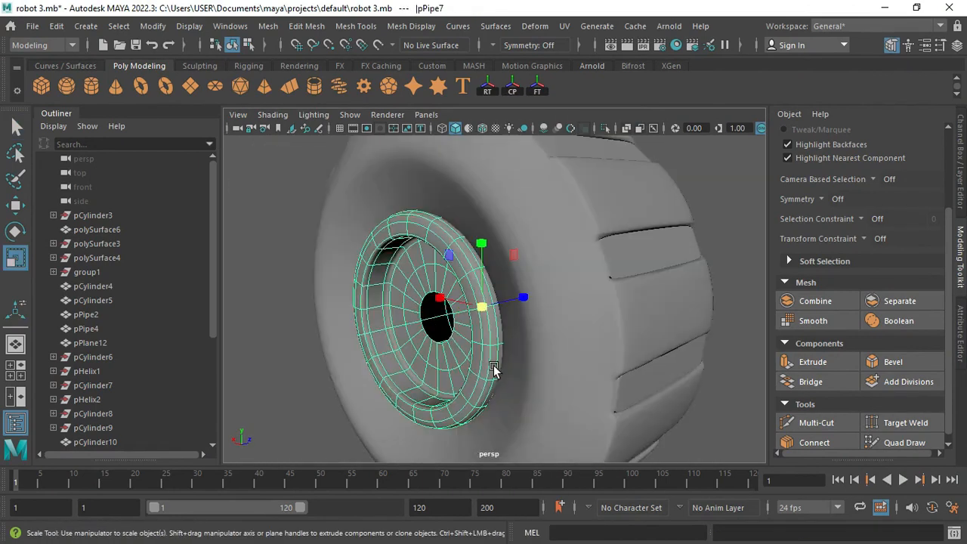
drag(522, 298, 529, 299)
mouse_move(325, 295)
alt+mouse_down()
mouse_move(506, 288)
mouse_move(332, 298)
alt+mouse_up()
click(449, 355)
drag(536, 293, 545, 312)
key(w)
right_drag(521, 261, 604, 257)
alt+drag(604, 257, 553, 291)
right_drag(552, 291, 612, 151)
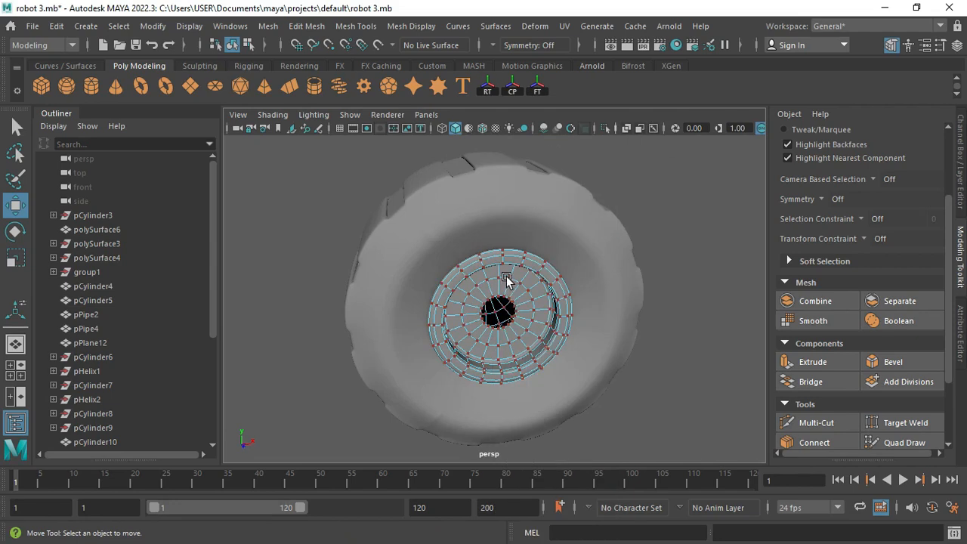
Select the spare bolt together with the wheel hub and isolate both.
scroll(563, 174, down, 6)
click(550, 280)
alt+drag(449, 272, 521, 265)
click(411, 178)
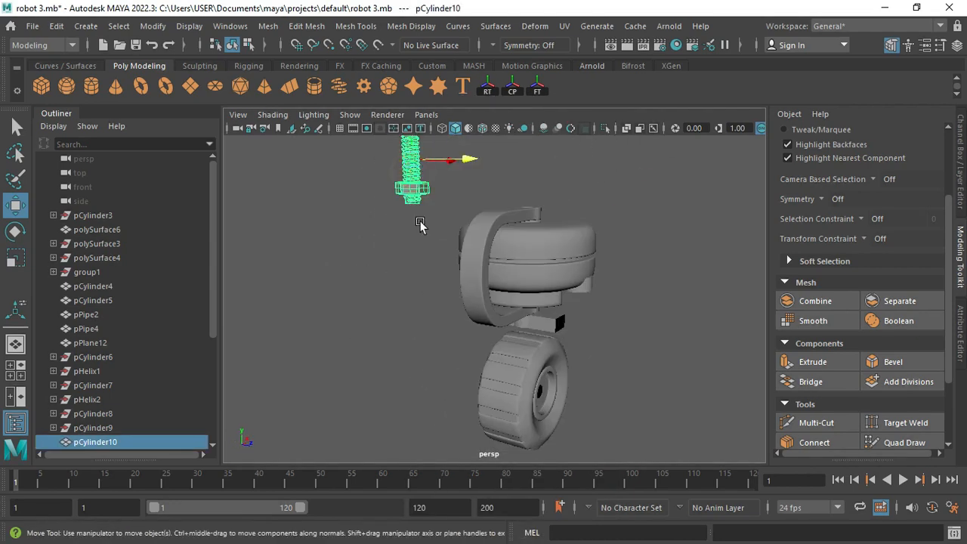
alt+drag(509, 386, 476, 391)
shift+click(538, 385)
key(ctrl+1)
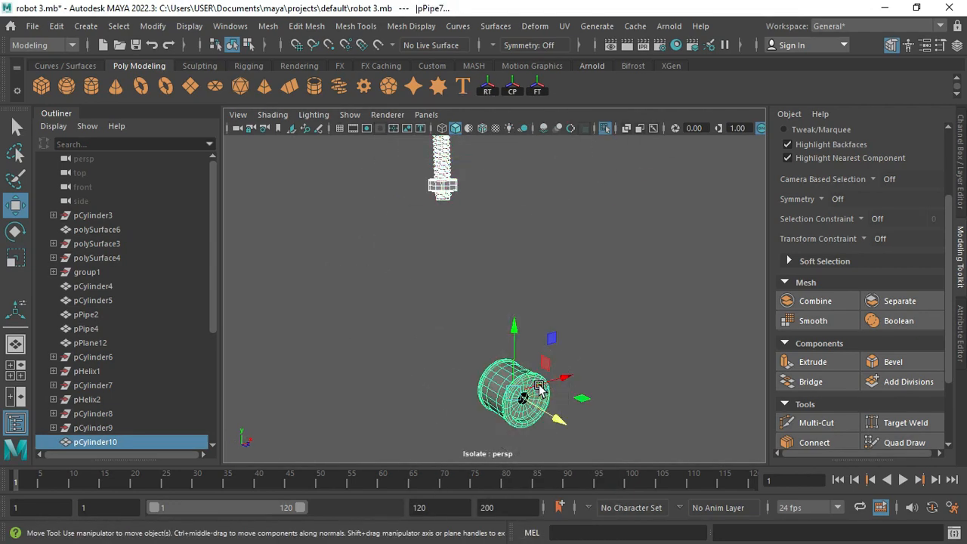
Bring the bolt to the hub and rotate it to lie parallel to the hub's axis.
click(443, 193)
scroll(451, 200, down, 5)
key(f)
alt+drag(498, 321, 552, 340)
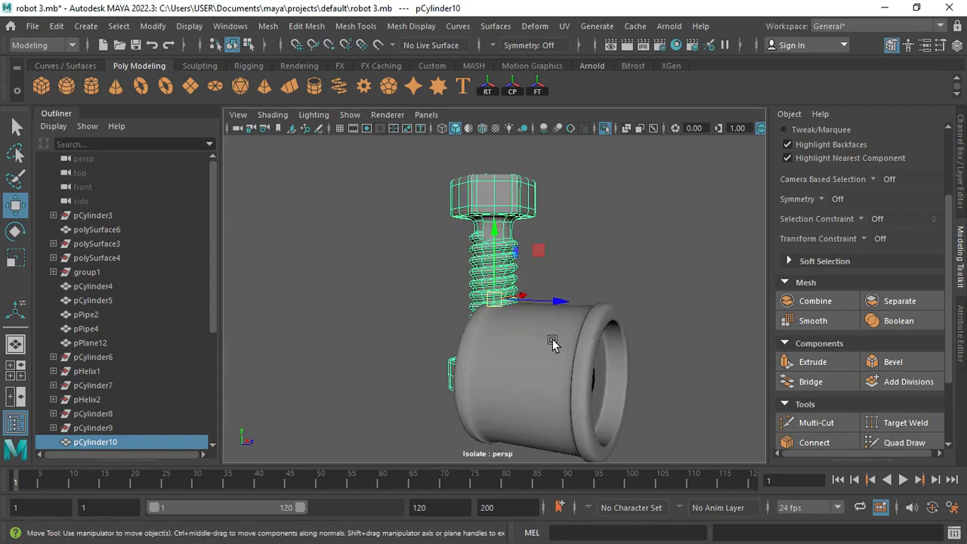
key(e)
key(ctrl+z)
drag(548, 265, 552, 297)
alt+drag(607, 355, 500, 355)
Isolate the bolt and the hub in the front view and select the bolt.
key(space)
key(space)
key(f)
scroll(520, 371, down, 12)
key(ctrl+1)
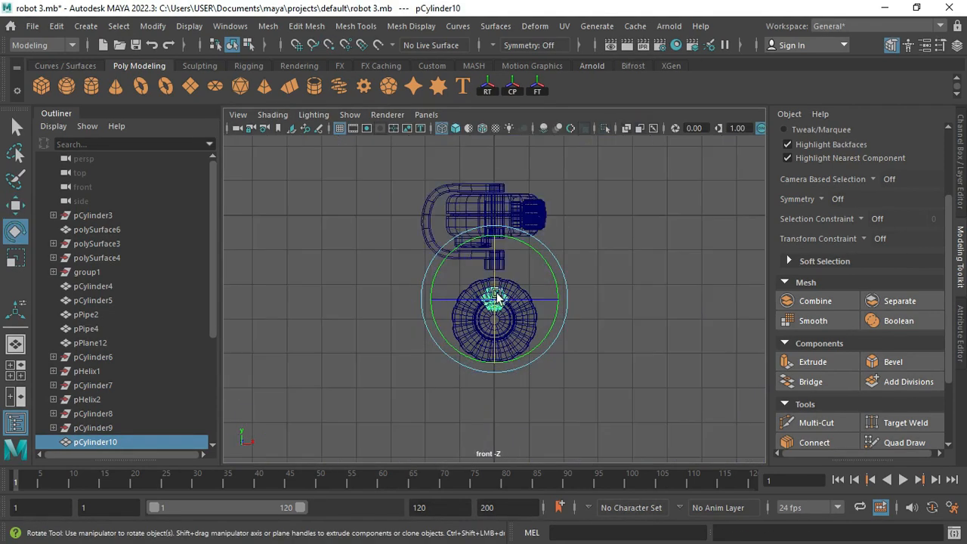
shift+click(515, 328)
key(ctrl+1)
key(f)
click(512, 198)
Scale the bolt down to about 0.078 and place it on the hub floor just above the central hole.
drag(494, 145, 494, 244)
drag(494, 309, 473, 311)
scroll(461, 299, up, 3)
scroll(494, 331, up, 6)
alt+middle_drag(494, 328, 496, 300)
key(q)
key(w)
drag(495, 235, 495, 171)
key(r)
drag(494, 237, 489, 237)
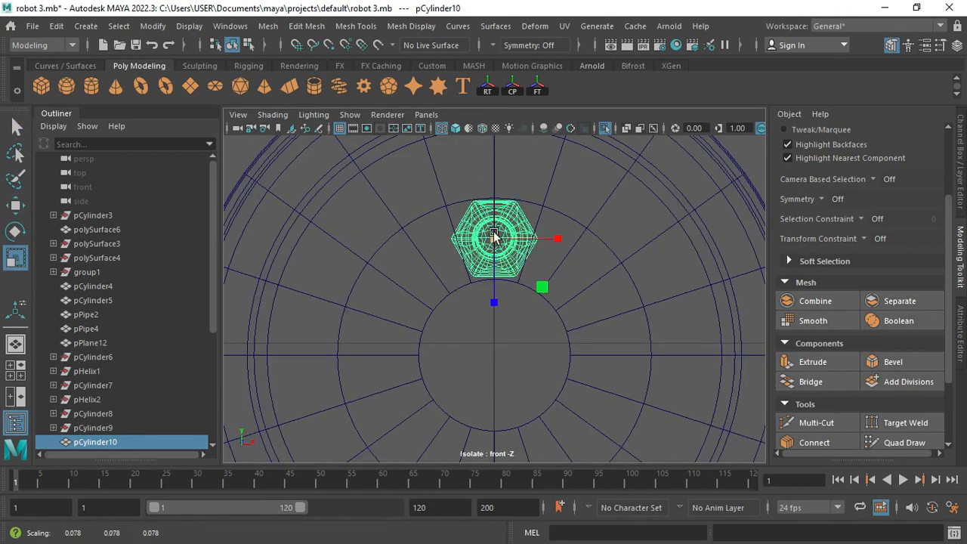
Examine the bolt's placement on the hub in the perspective and front views.
key(space)
key(space)
alt+drag(570, 309, 480, 299)
key(t)
key(space)
key(space)
scroll(384, 362, down, 4)
key(r)
key(f)
scroll(529, 332, down, 8)
scroll(543, 351, up, 2)
scroll(480, 299, up, 4)
Create a polygon cylinder, rotate it to face the front view, and move it up to the bolt.
click(92, 86)
scroll(516, 257, down, 12)
key(w)
key(e)
drag(494, 172, 380, 280)
key(r)
key(f)
key(w)
drag(494, 228, 492, 175)
key(f)
Isolate the cylinder with the bolt and scale it to about 0.043, centred on the bolt head.
scroll(469, 361, up, 5)
shift+click(547, 215)
key(ctrl+1)
key(ctrl+1)
click(508, 309)
scroll(505, 303, up, 3)
click(497, 292)
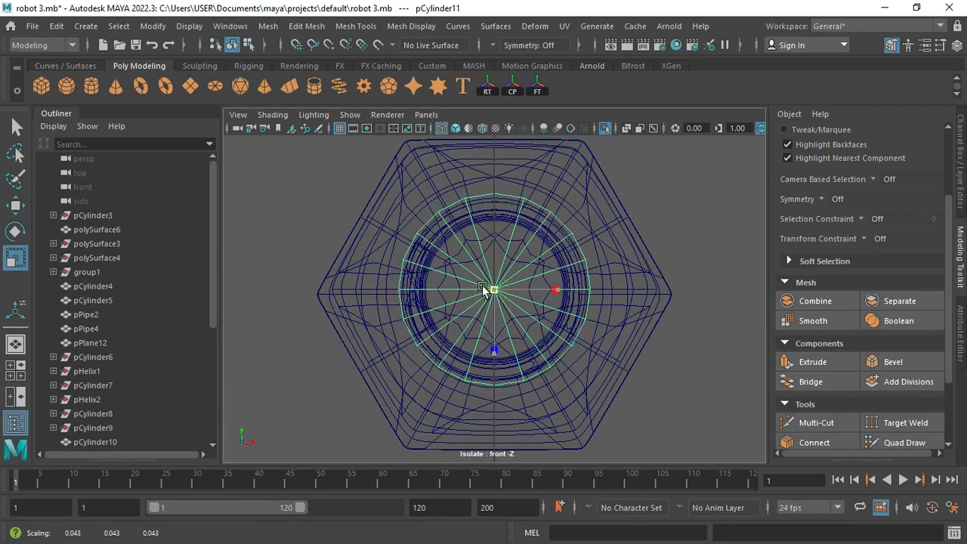
key(space)
key(space)
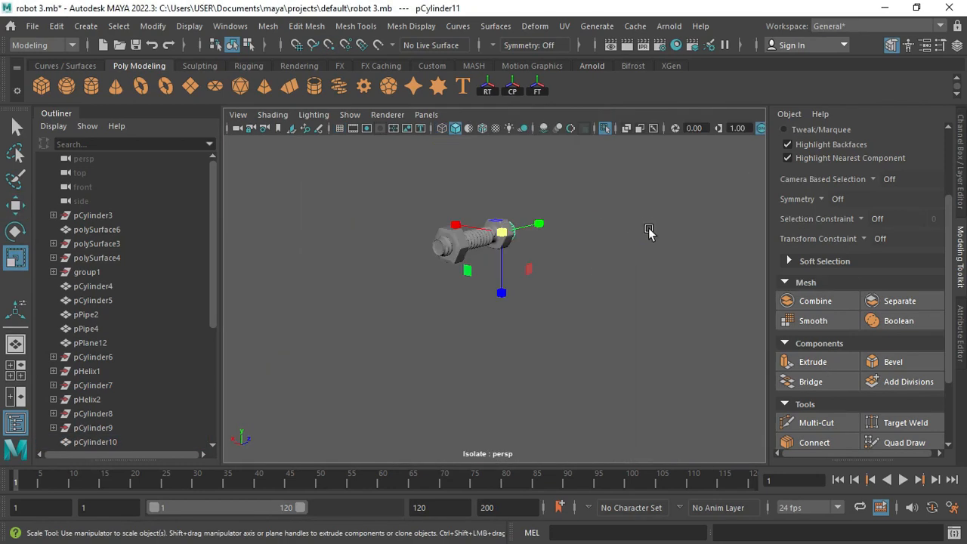
Isolate the cylinder and insert edge loops near both of its ends.
alt+drag(650, 231, 557, 260)
key(ctrl+1)
key(ctrl+1)
key(f)
click(356, 26)
click(378, 129)
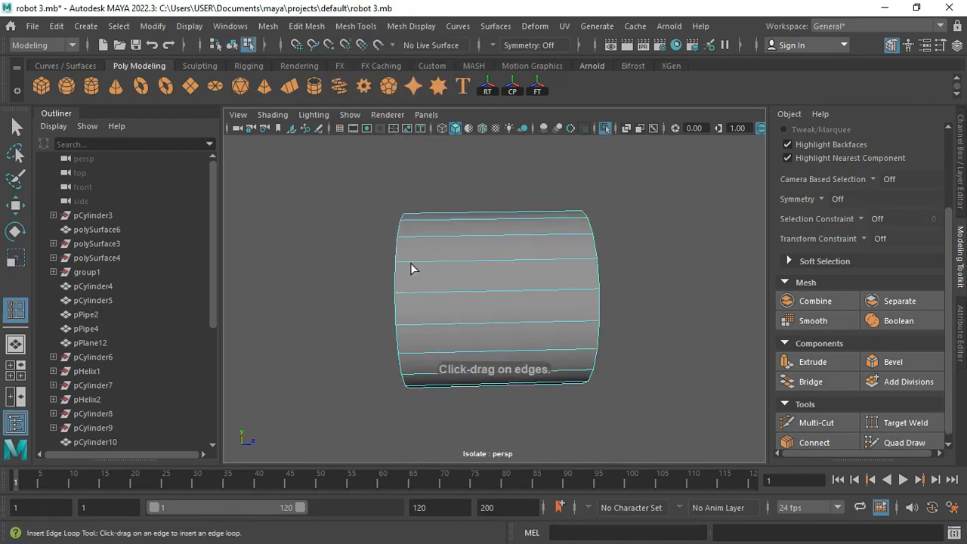
right_drag(563, 277, 603, 251)
Smooth the cylinder with 1 division and bring the rest of the scene back into view.
alt+drag(602, 310, 495, 329)
click(801, 321)
click(589, 280)
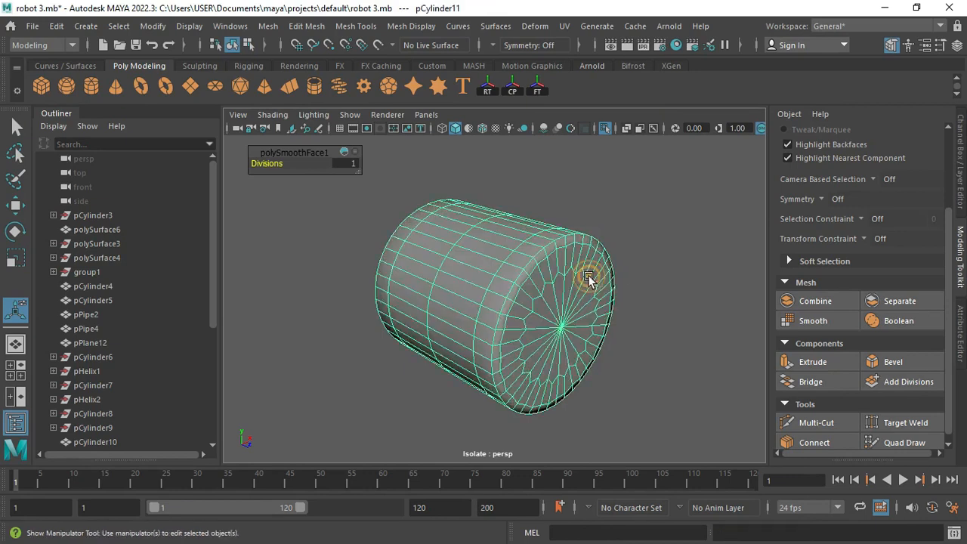
alt+drag(591, 280, 642, 278)
key(q)
key(ctrl+1)
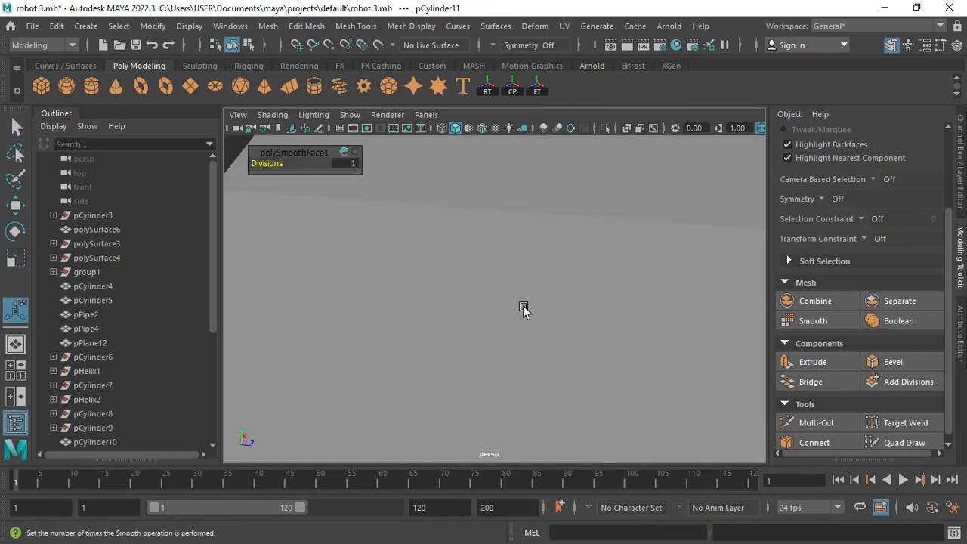
In the front view, move the small cylinder's pivot down to the centre of the hub.
scroll(522, 309, down, 5)
alt+drag(522, 309, 648, 244)
key(r)
alt+drag(533, 281, 505, 272)
key(e)
key(w)
scroll(576, 332, down, 5)
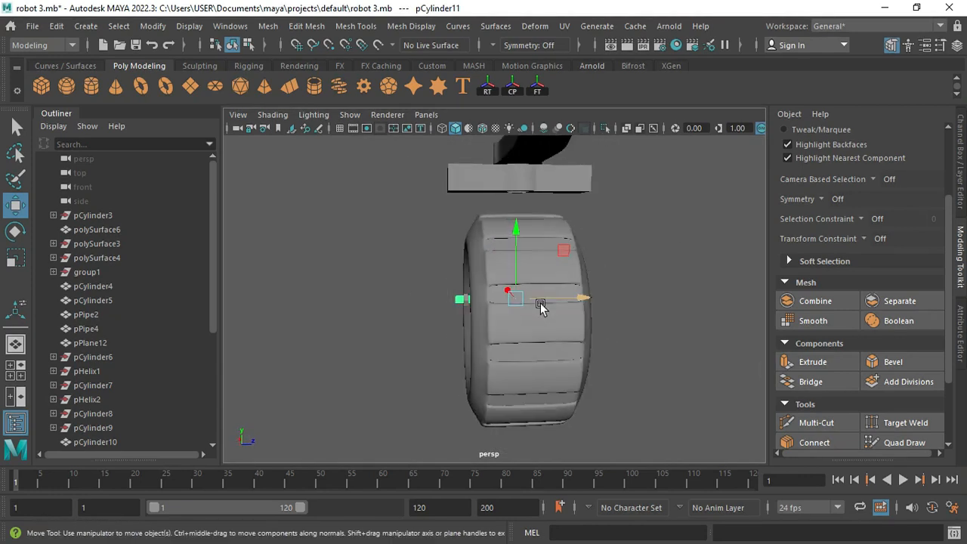
key(space)
key(space)
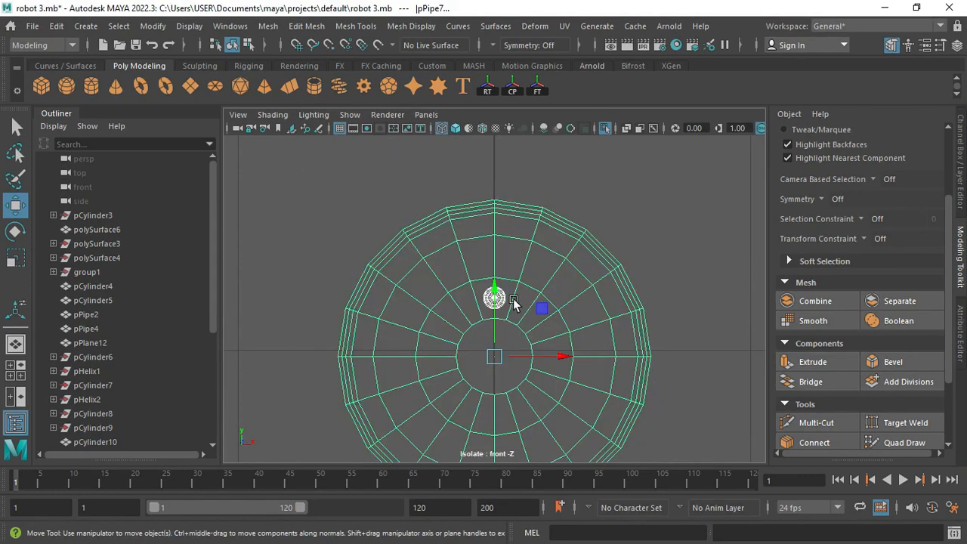
key(q)
click(497, 299)
key(w)
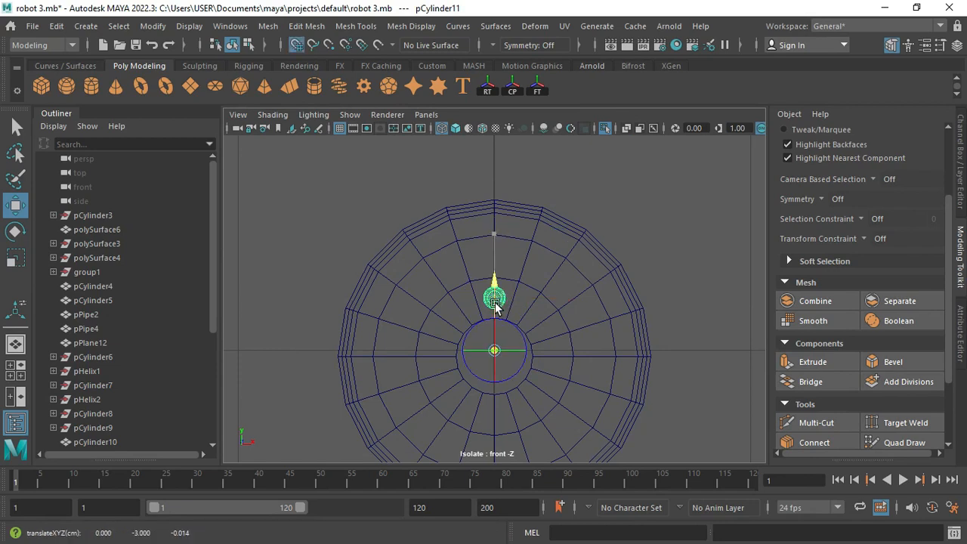
alt+right_drag(395, 296, 531, 371)
alt+middle_drag(530, 350, 535, 302)
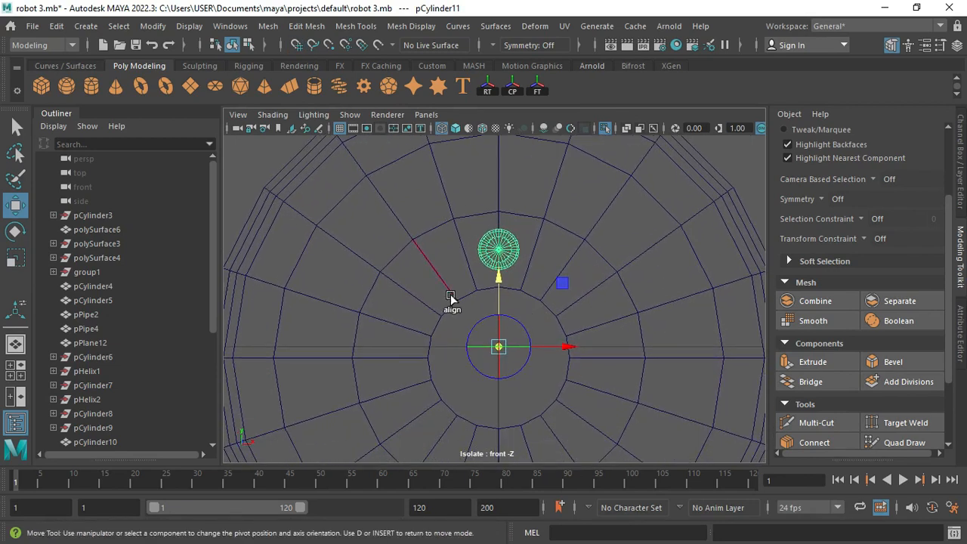
Duplicate the cylinder with transform and rotate the copy about a quarter turn around the hub's centre.
key(e)
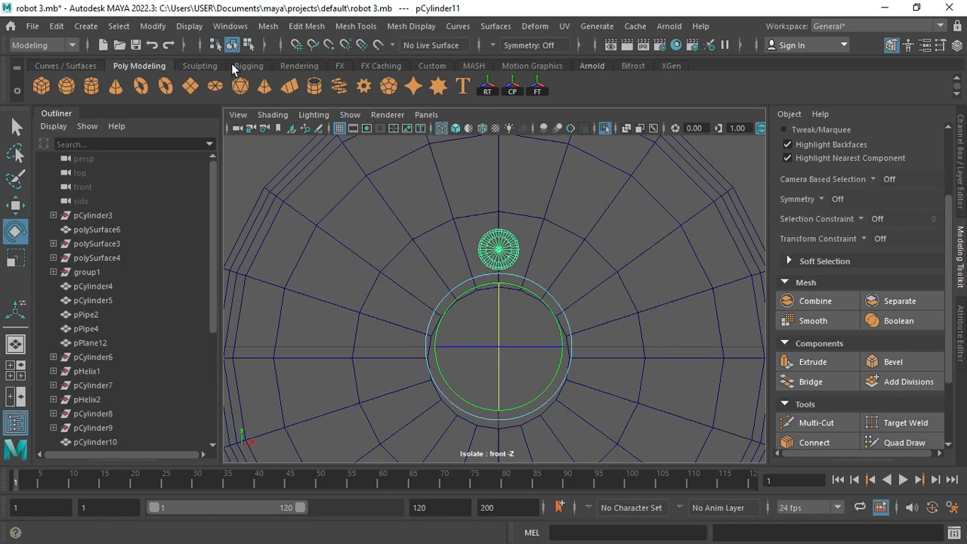
click(59, 26)
click(157, 263)
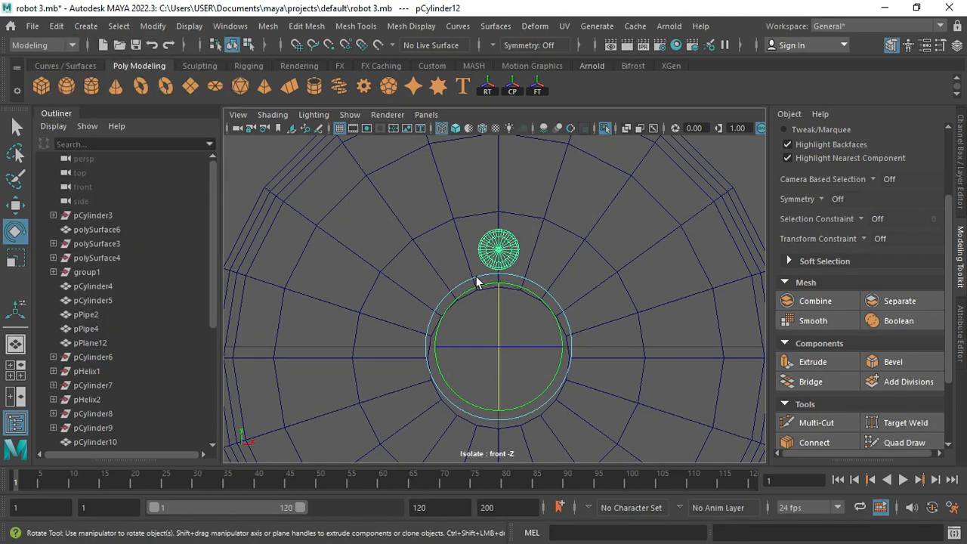
drag(484, 287, 476, 293)
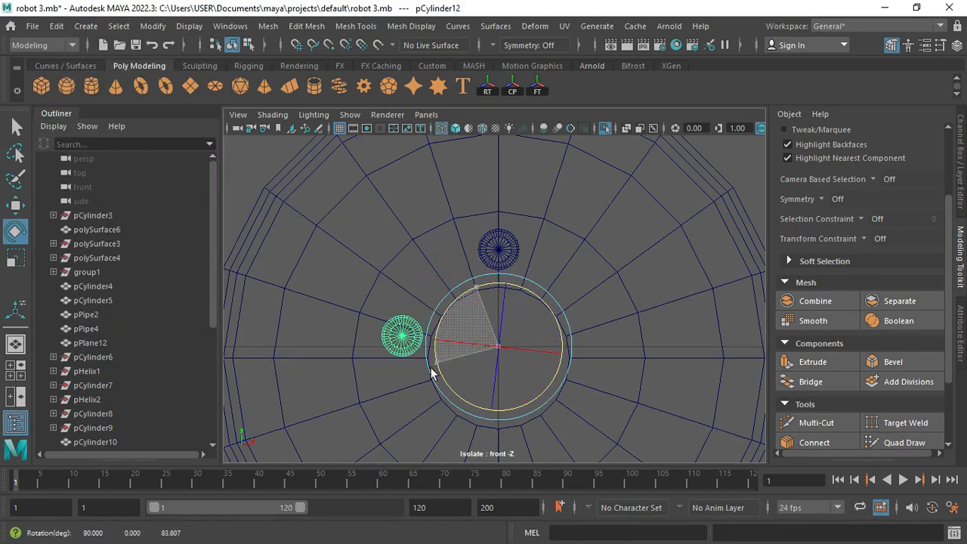
drag(426, 376, 426, 376)
Repeat the transformed duplication for the two remaining cylinders, lowering the one below the hub hole to line it up.
alt+middle_drag(559, 293, 539, 207)
key(shift+d)
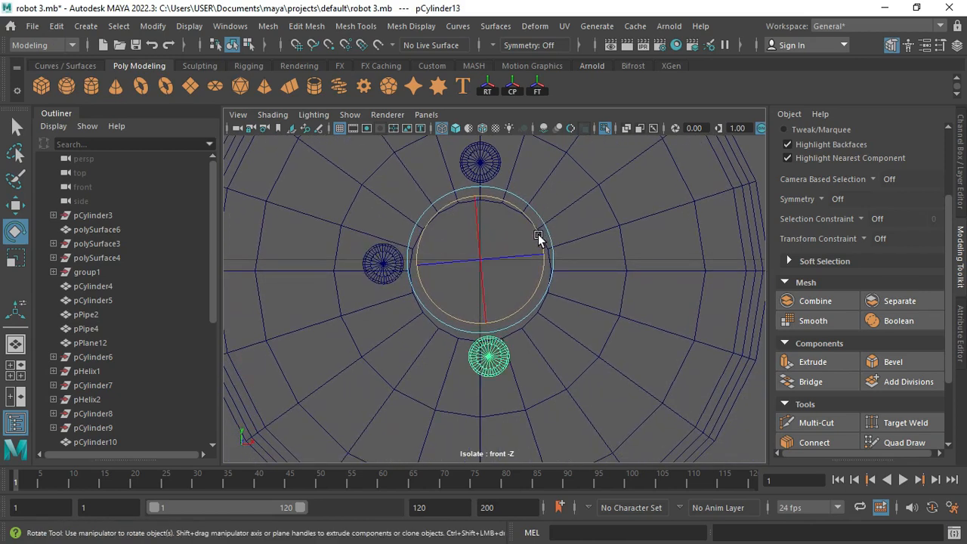
key(w)
drag(480, 197, 480, 208)
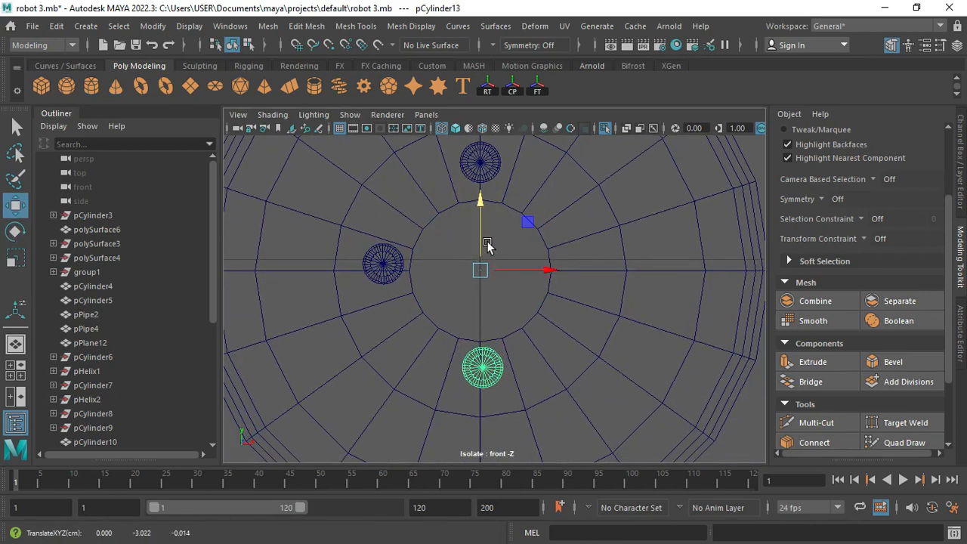
key(shift+d)
Select the four cylinders in the perspective view and combine them into one mesh.
key(space)
key(space)
key(q)
alt+drag(556, 307, 444, 354)
alt+drag(474, 383, 482, 308)
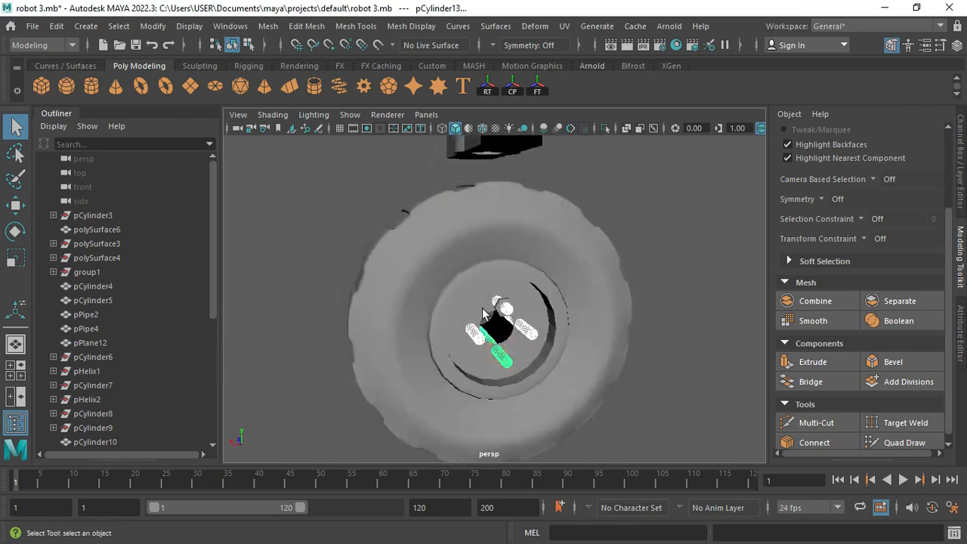
Preview the wheel hub smoothed, then smooth its mesh with 1 division.
scroll(482, 308, up, 3)
click(556, 309)
alt+drag(493, 344, 531, 331)
key(3)
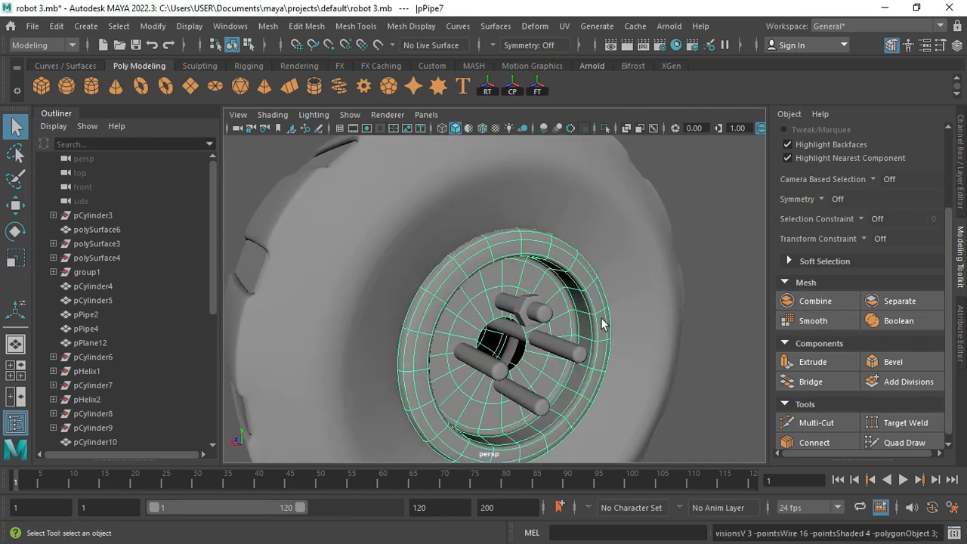
key(1)
click(813, 321)
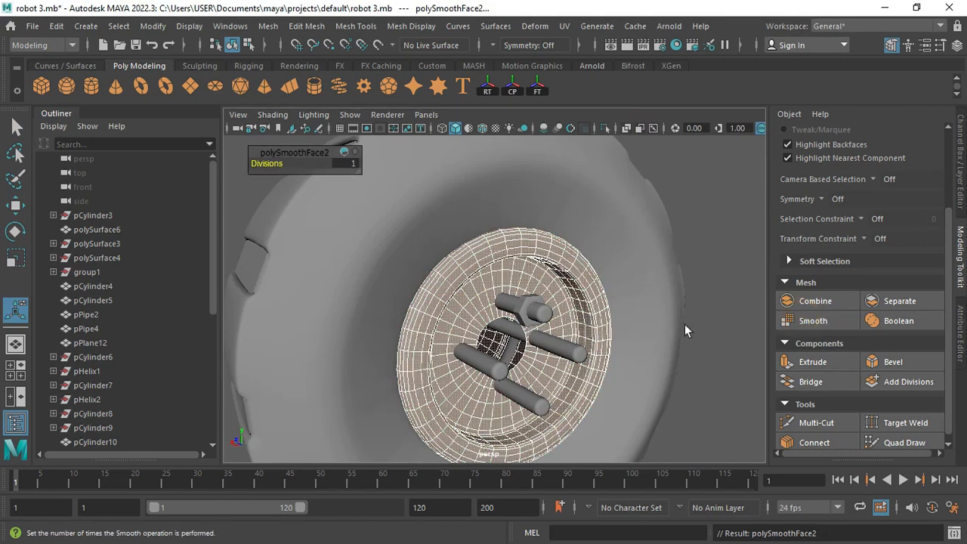
Select the hub and the combined cylinders and delete their construction history.
click(584, 319)
shift+click(579, 311)
click(56, 26)
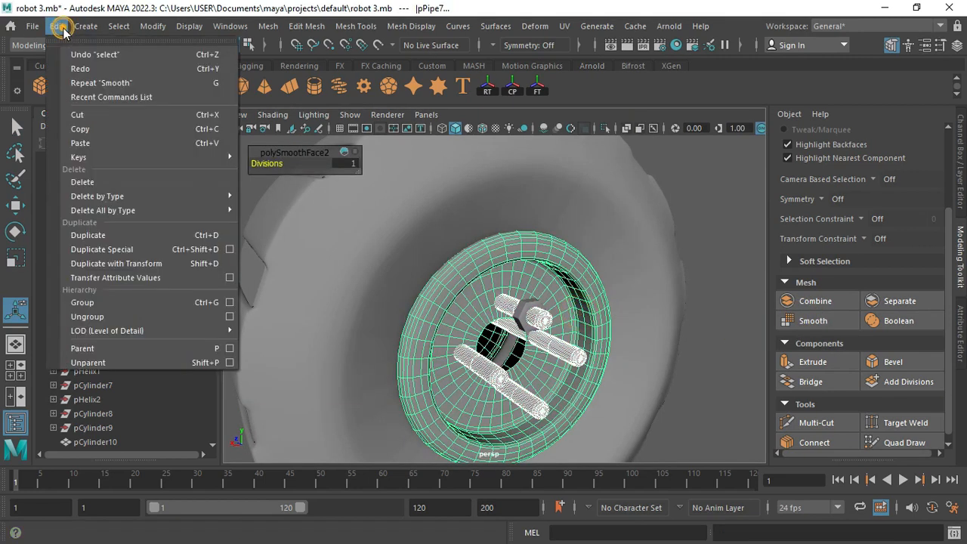
mouse_move(119, 210)
click(336, 76)
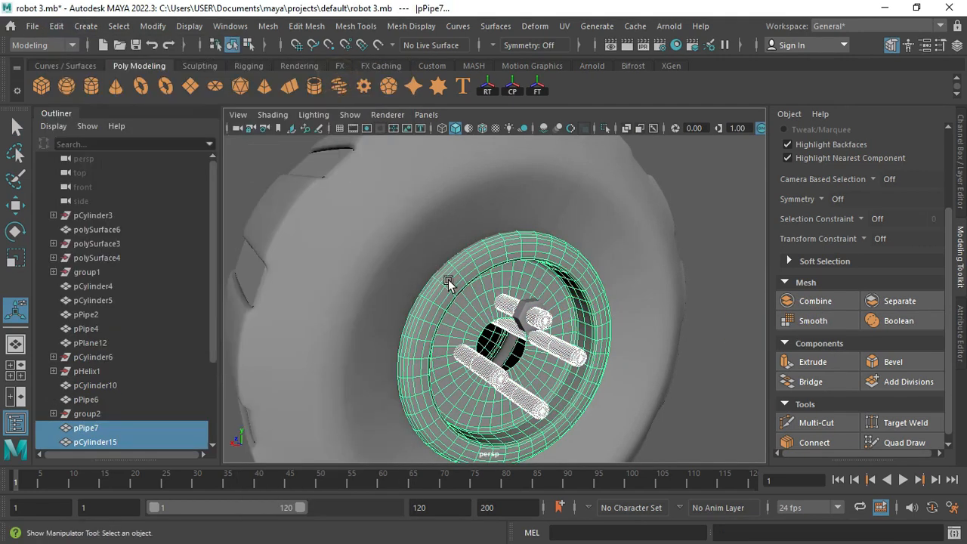
Subtract the combined cylinders from the hub with a Boolean difference to cut four bolt holes.
shift+click(499, 365)
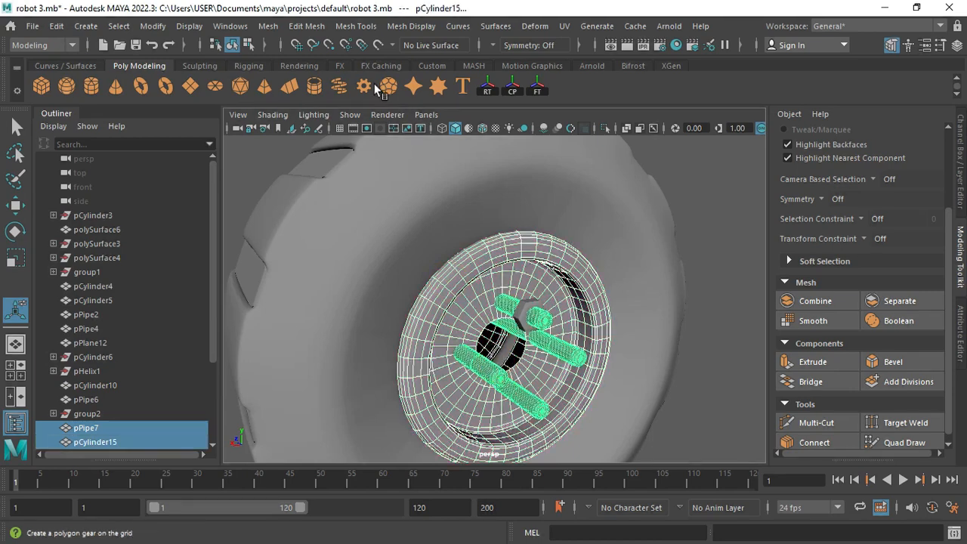
click(266, 27)
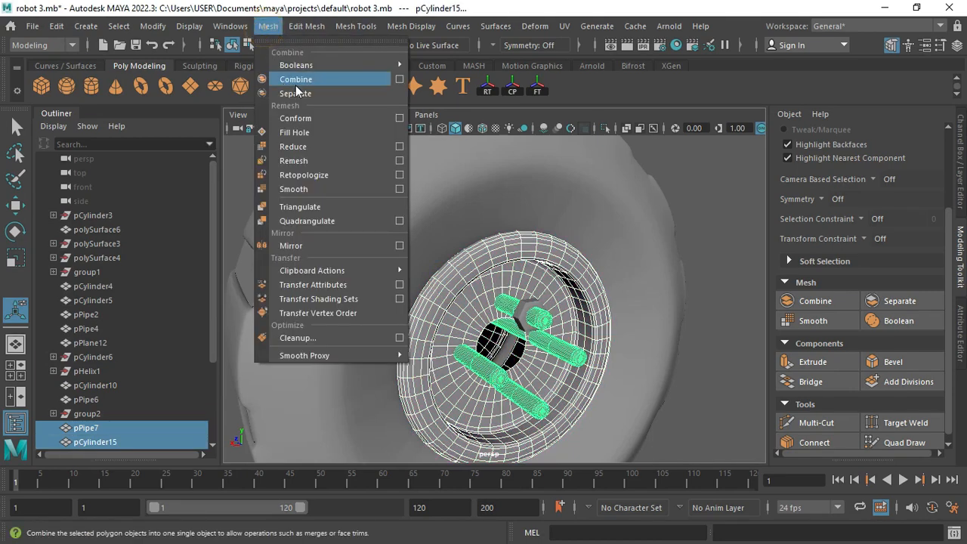
mouse_move(310, 70)
click(444, 79)
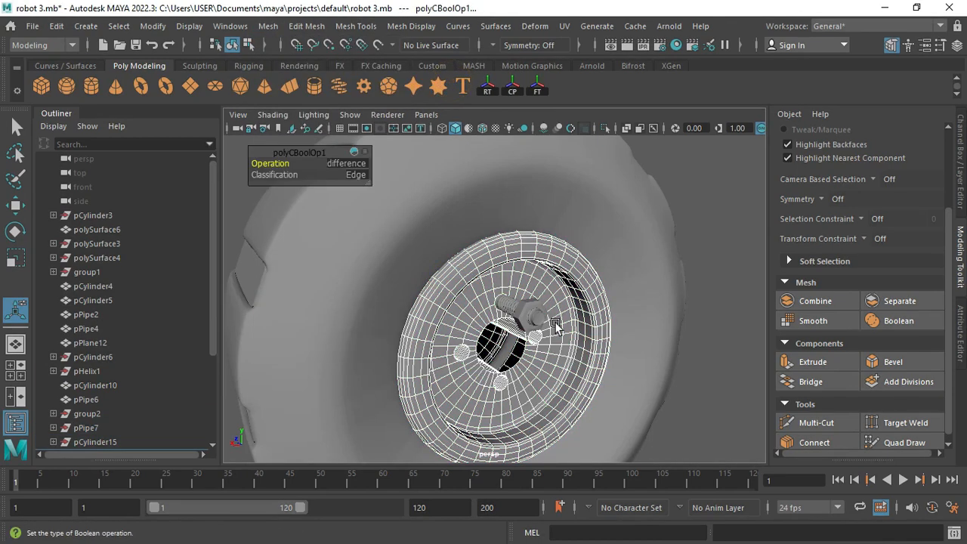
Select the bolt and move its pivot to the hub's centre in the front view.
click(523, 312)
scroll(529, 316, up, 3)
alt+drag(535, 370, 568, 382)
key(space)
key(space)
alt+middle_drag(500, 223, 505, 260)
key(w)
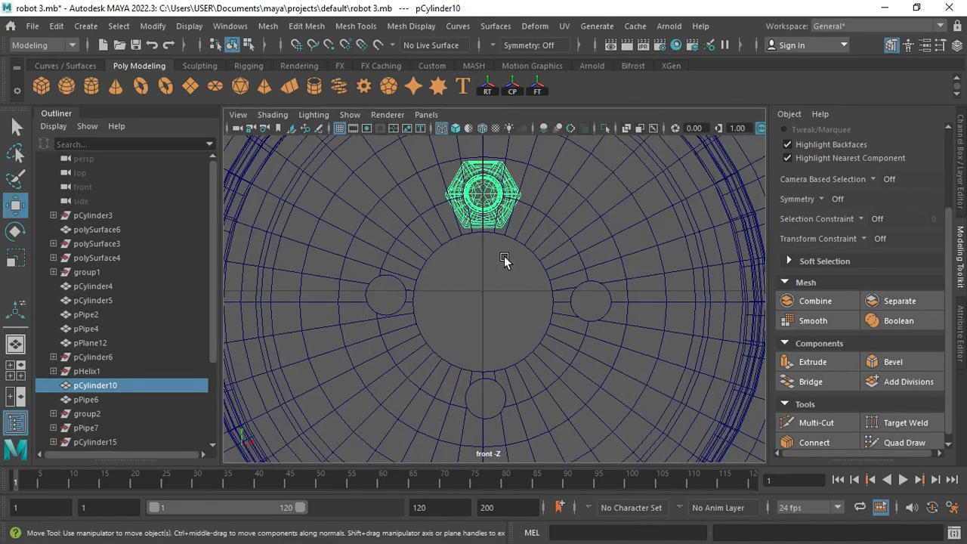
scroll(466, 216, down, 5)
Duplicate the bolt with transform and rotate the copy to about 91.5 degrees, onto the neighbouring hole.
key(e)
click(56, 26)
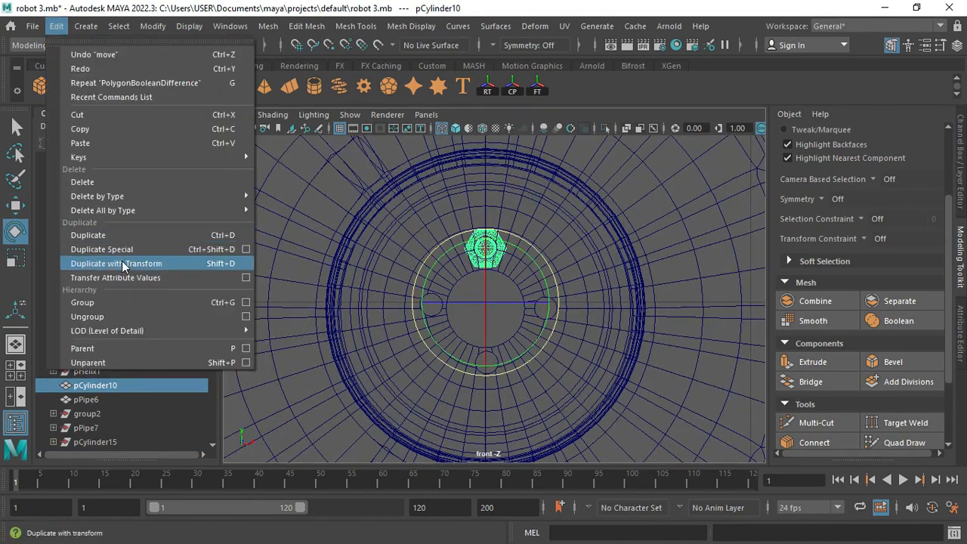
click(91, 259)
drag(441, 251, 416, 354)
alt+middle_drag(331, 314, 405, 312)
scroll(405, 312, up, 5)
drag(570, 304, 572, 310)
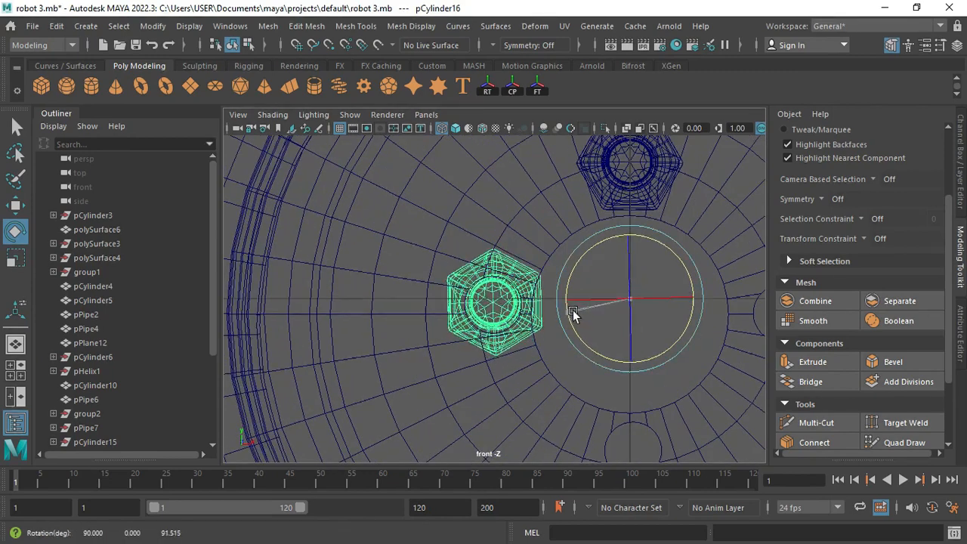
Repeat the transformed duplication for the two remaining bolts, adjusting each copy to line up with its hole.
scroll(573, 317, down, 5)
alt+middle_drag(602, 401, 545, 373)
key(shift+d)
scroll(546, 373, up, 4)
drag(554, 219, 556, 226)
key(w)
drag(507, 251, 507, 261)
key(shift+d)
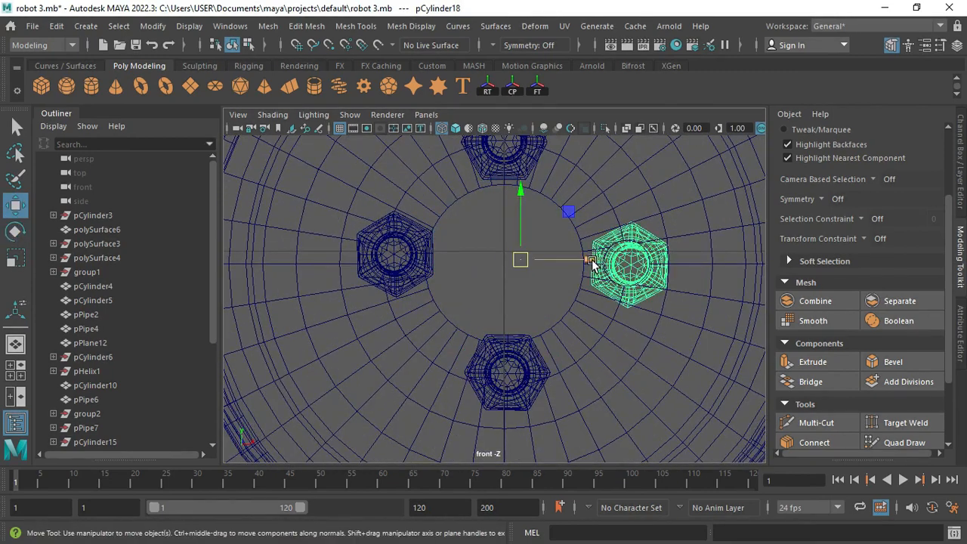
drag(592, 260, 498, 362)
Select all four bolts and slide them together along their axis into the hub's holes.
key(space)
key(space)
key(q)
shift+click(570, 316)
shift+click(601, 364)
shift+click(566, 438)
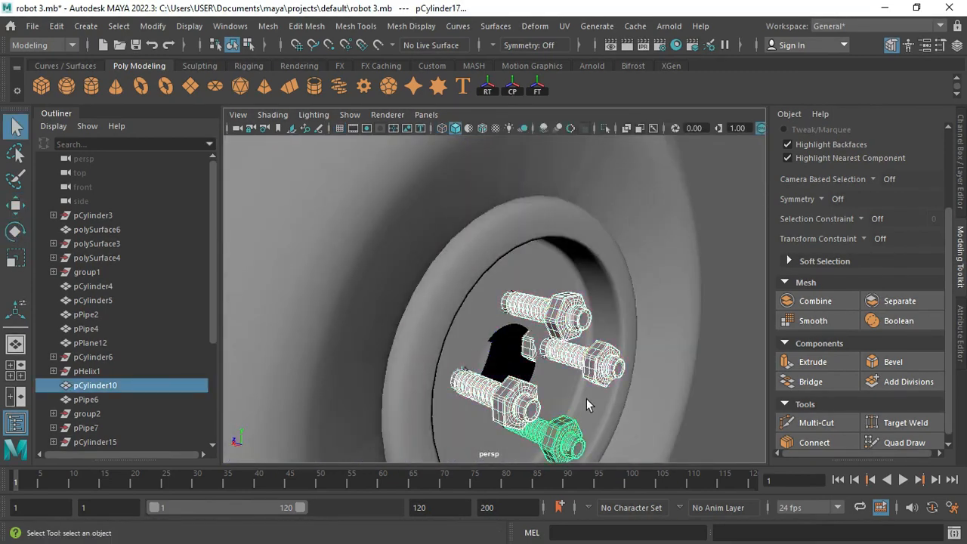
alt+drag(587, 403, 450, 295)
key(w)
alt+drag(450, 295, 404, 297)
alt+drag(403, 297, 589, 317)
drag(367, 374, 434, 311)
scroll(435, 311, down, 3)
Isolate the hub and select the edge loop around its central hole.
click(723, 399)
alt+drag(723, 399, 682, 396)
click(508, 278)
key(ctrl+1)
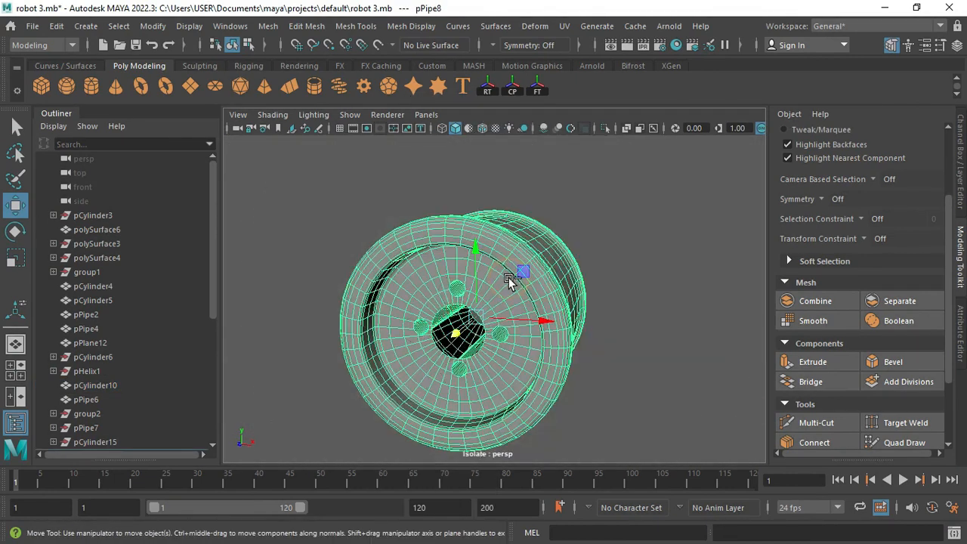
right_drag(477, 279, 482, 103)
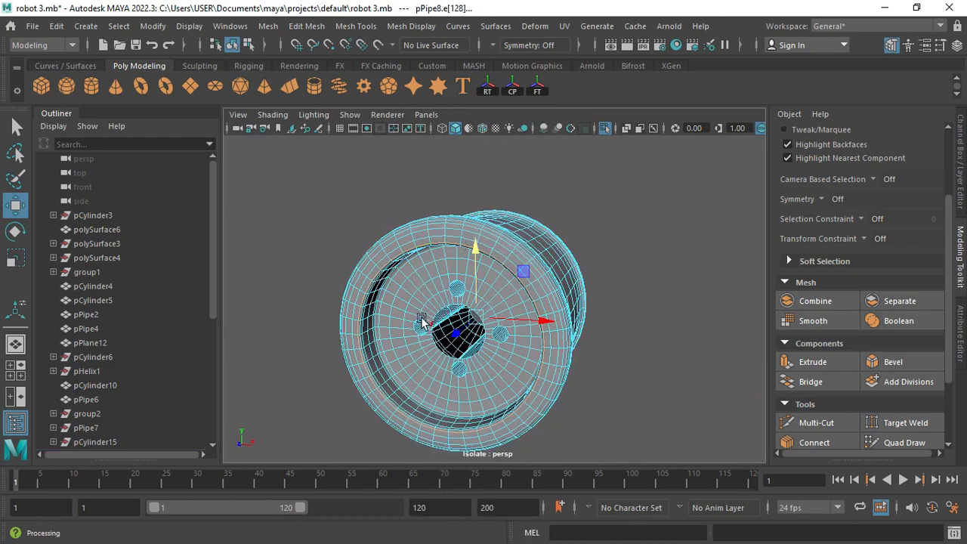
double_click(445, 301)
key(q)
scroll(559, 313, up, 8)
alt+drag(559, 312, 650, 316)
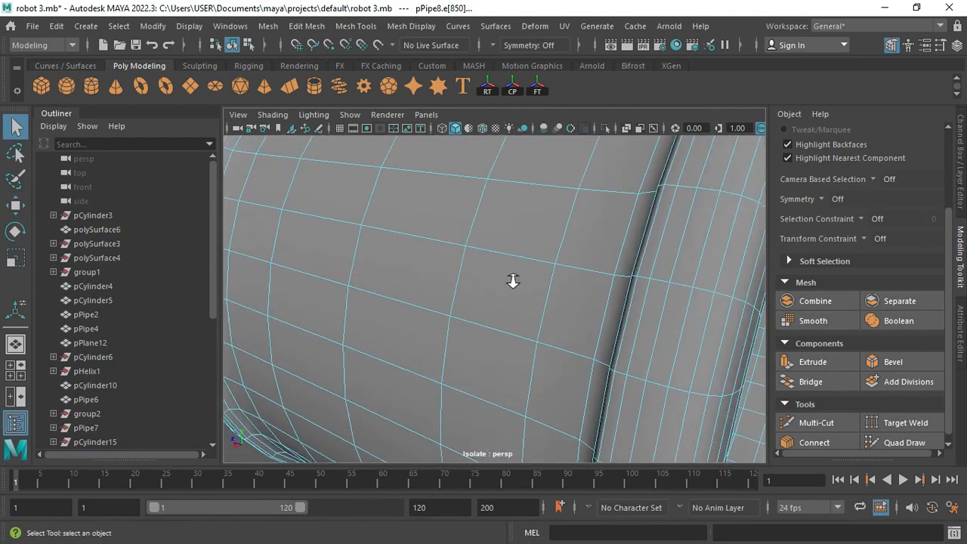
scroll(512, 280, down, 3)
alt+drag(603, 266, 553, 266)
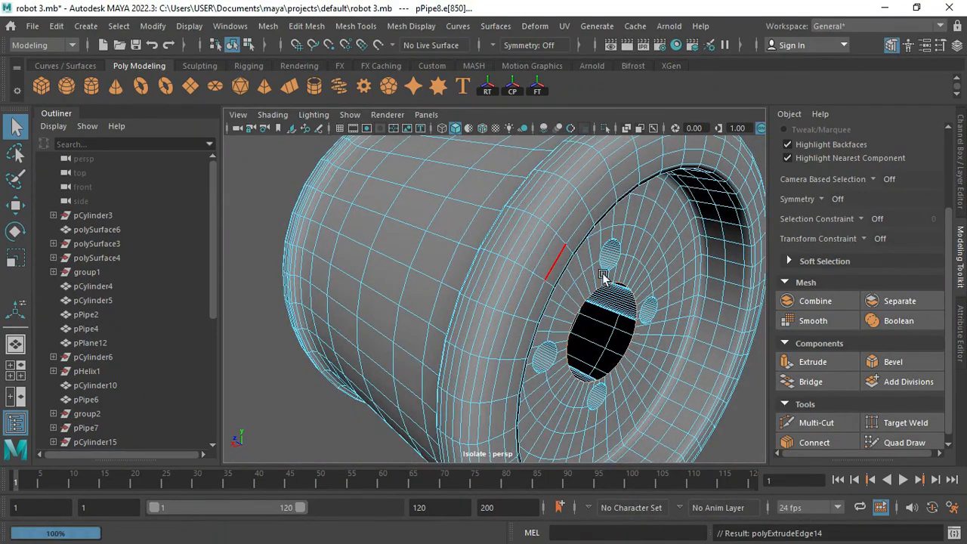
Extrude the central hole's border edges with a positive offset to narrow the opening.
key(ctrl+e)
alt+drag(551, 277, 503, 266)
scroll(498, 263, up, 3)
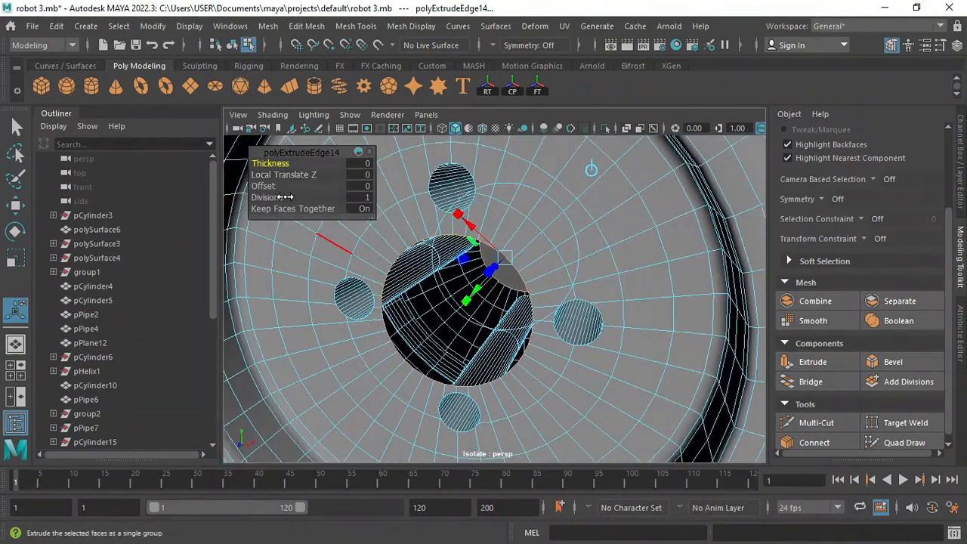
drag(287, 189, 366, 189)
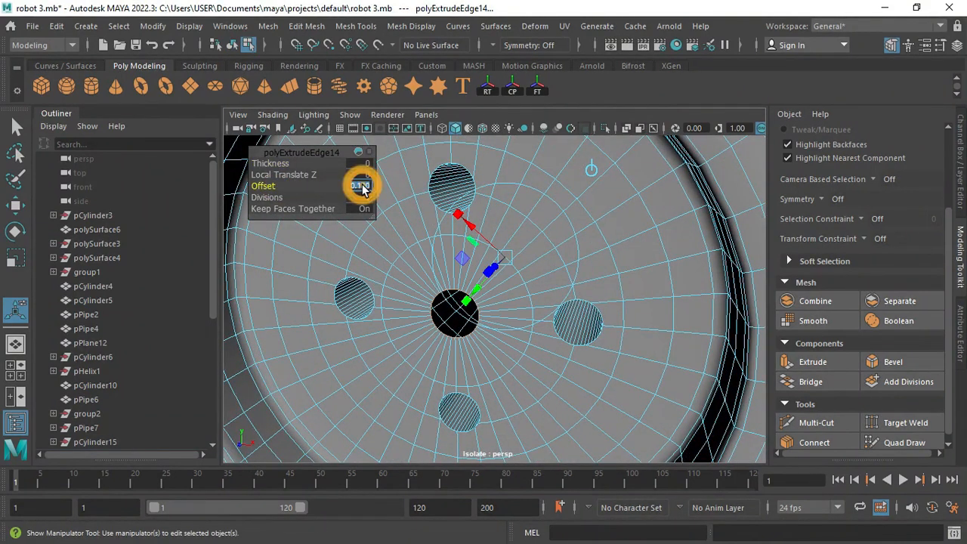
Set the edge extrusion's offset around the wheel's centre hole to 0.01 and leave the isolated view.
click(362, 185)
text(0.01)
key(Return)
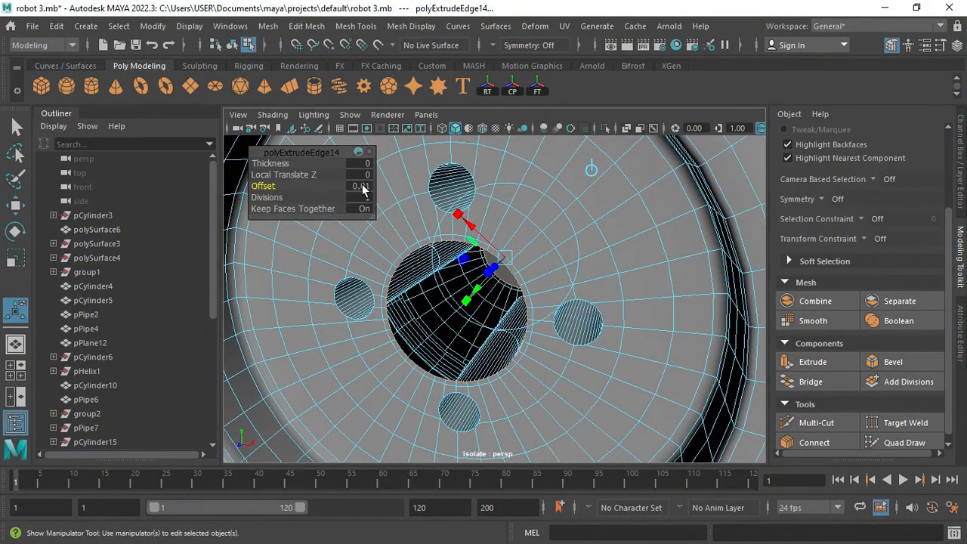
alt+drag(387, 356, 541, 337)
key(ctrl+1)
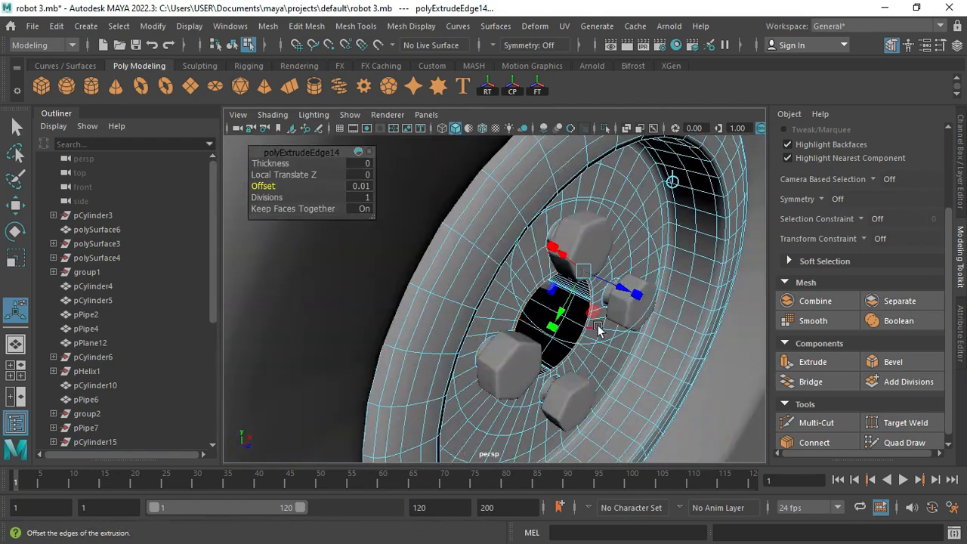
Extrude the centre hole's border edges and scale them outward along Z by about 1.58.
scroll(464, 268, down, 3)
alt+drag(363, 276, 468, 302)
scroll(464, 268, down, 3)
key(space)
key(space)
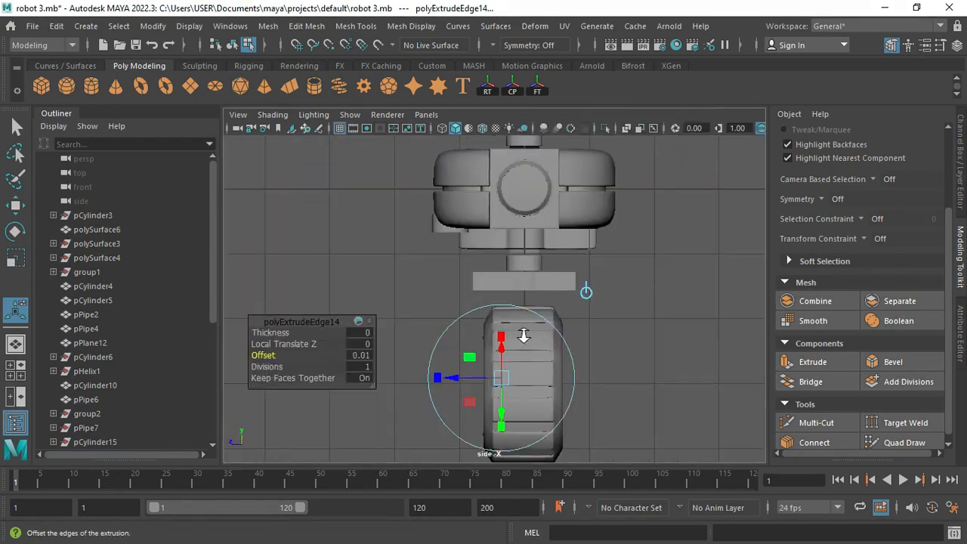
key(4)
key(ctrl+e)
key(r)
scroll(470, 398, up, 1)
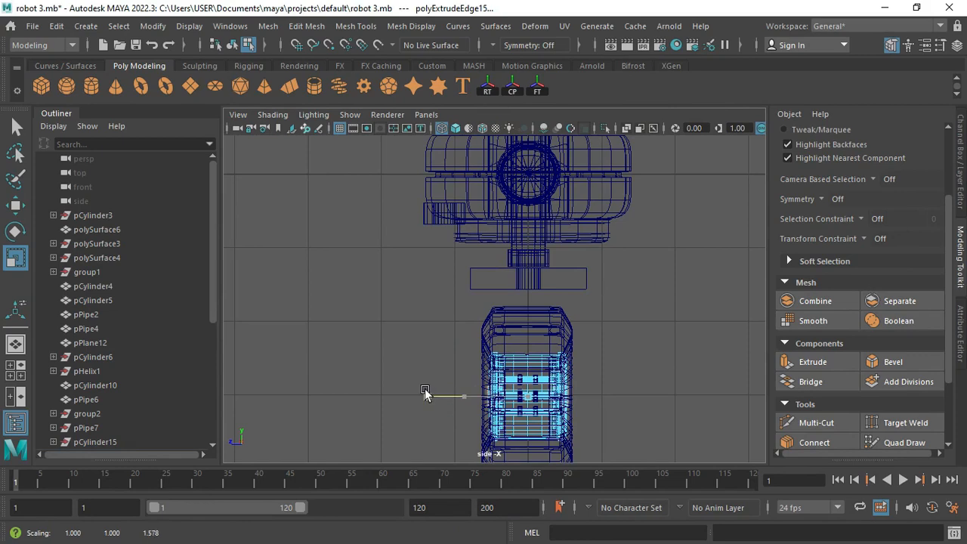
drag(426, 395, 426, 394)
Extrude the hub tube's outer border edges with a thickness of -0.02.
key(space)
key(space)
alt+drag(650, 265, 537, 325)
scroll(516, 323, up, 3)
drag(535, 316, 477, 321)
scroll(495, 316, up, 2)
scroll(477, 321, up, 2)
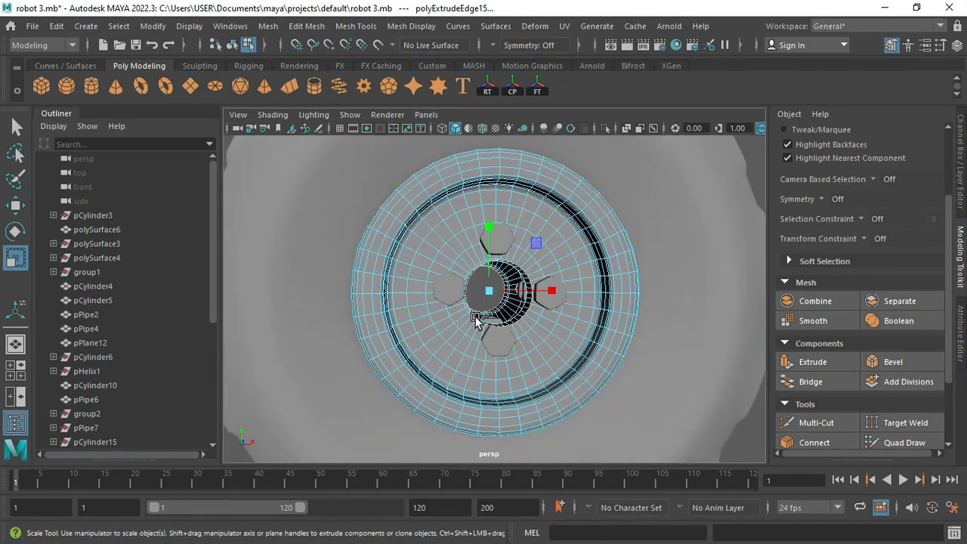
key(ctrl+e)
key(ctrl+e)
alt+drag(354, 195, 376, 208)
click(359, 162)
text(-)
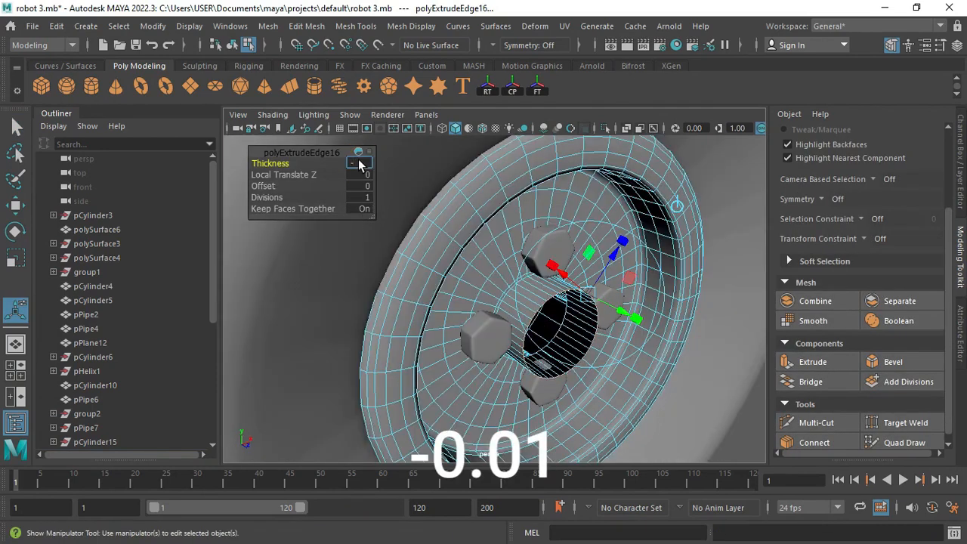
text(0.02)
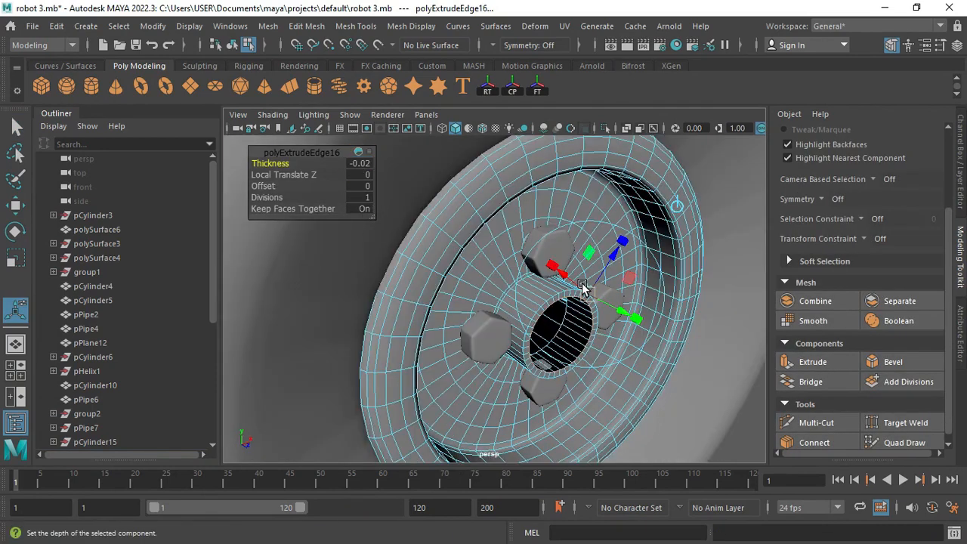
Extrude the hub rim's inner border edges and scale them inward along Z to about 0.25.
key(ctrl+e)
key(r)
drag(506, 304, 521, 318)
alt+drag(521, 317, 405, 325)
alt+right_drag(404, 325, 494, 433)
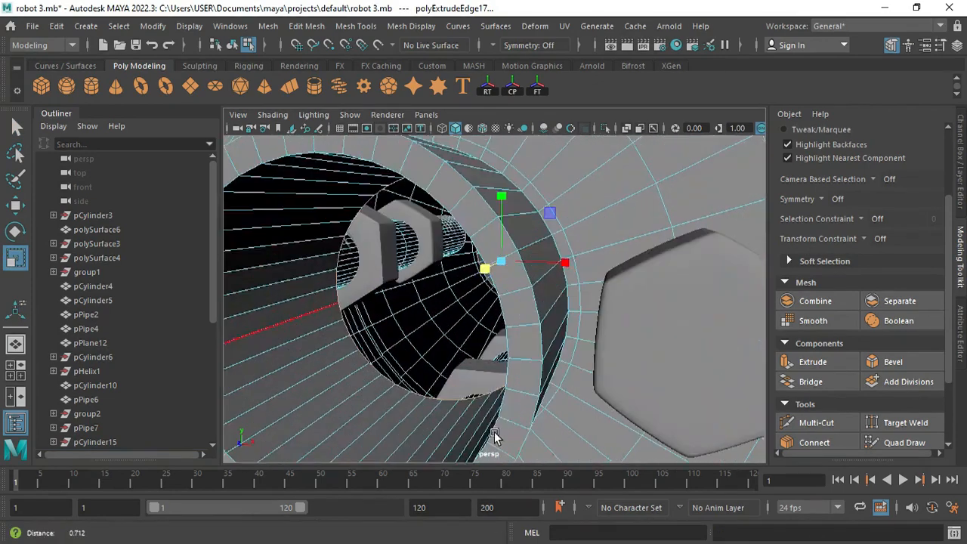
alt+drag(494, 432, 521, 411)
alt+drag(485, 347, 471, 341)
drag(473, 268, 418, 241)
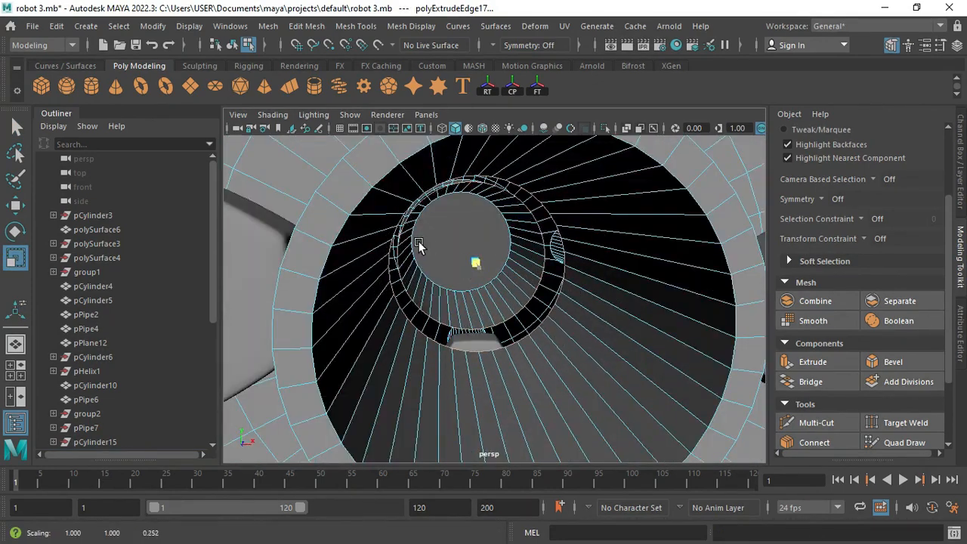
Select the two open border loops inside the hub and bridge them.
double_click(458, 351)
key(q)
alt+drag(487, 340, 493, 312)
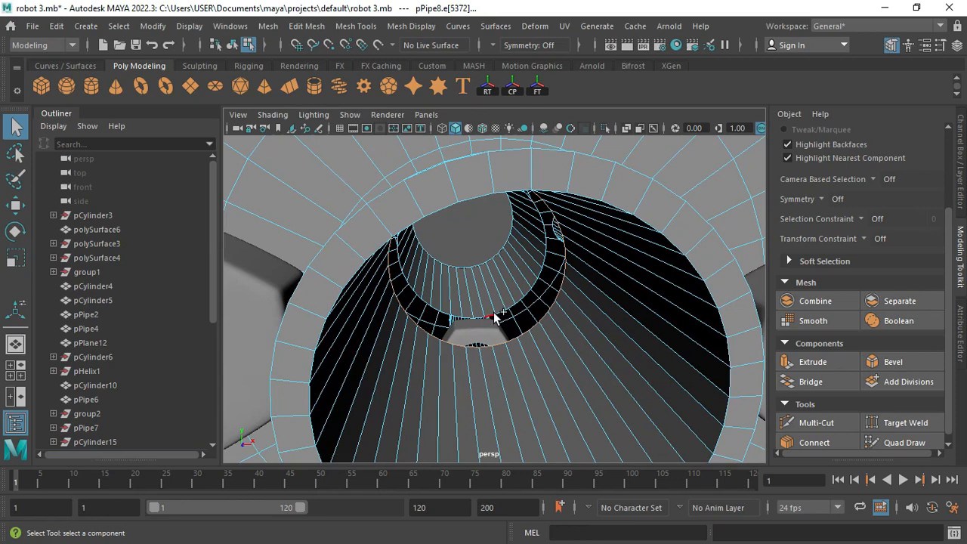
click(809, 383)
alt+drag(492, 352, 511, 362)
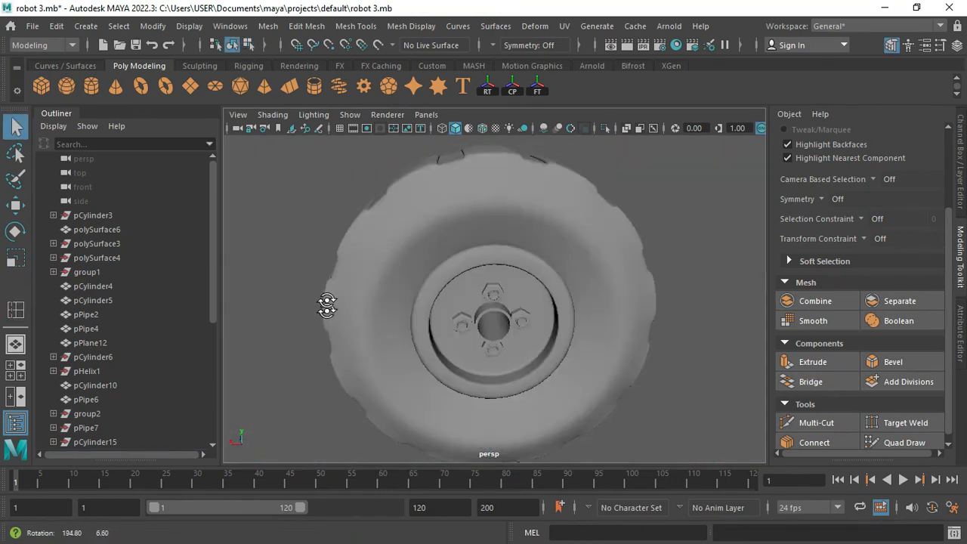
alt+drag(325, 307, 595, 301)
scroll(647, 309, up, 3)
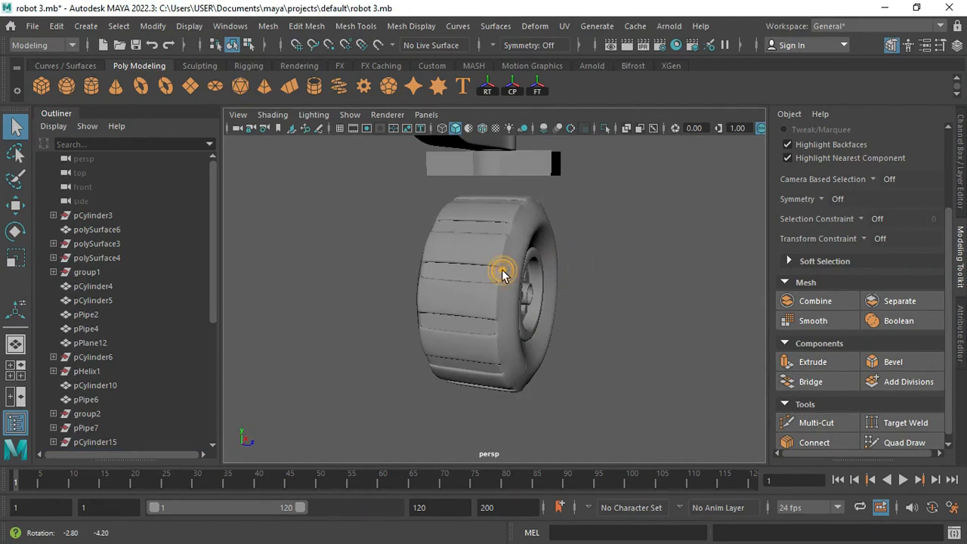
click(504, 274)
click(595, 261)
Move the small pipe beside the wheel, in line with its hub, at Y -3.026 and Z about 0.8.
alt+drag(594, 261, 555, 244)
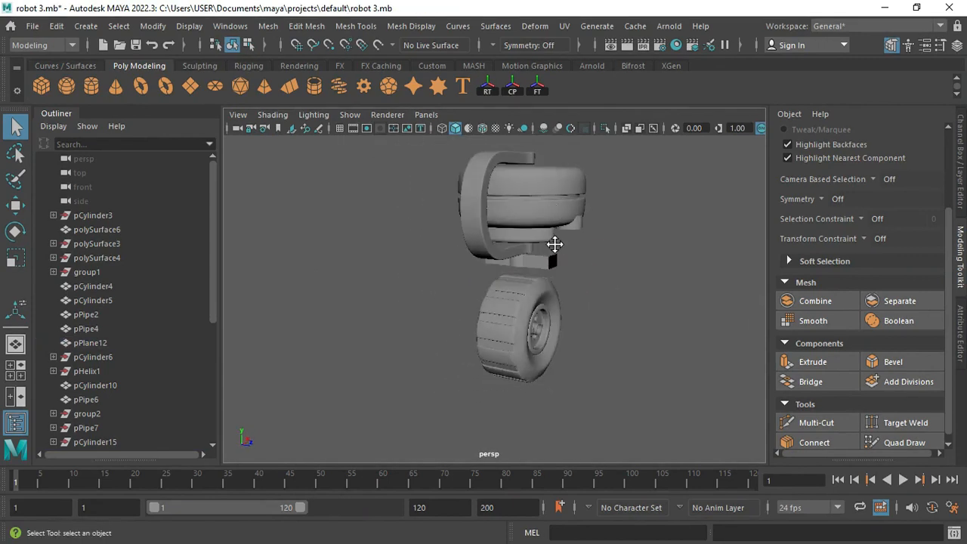
alt+middle_drag(555, 244, 555, 283)
click(572, 266)
key(w)
key(space)
key(space)
alt+middle_drag(507, 155, 515, 217)
mouse_move(503, 184)
mouse_down()
mouse_move(503, 282)
mouse_move(494, 193)
mouse_up()
key(f)
key(e)
key(w)
drag(494, 222, 495, 145)
scroll(538, 261, down, 8)
key(space)
key(space)
drag(370, 398, 380, 398)
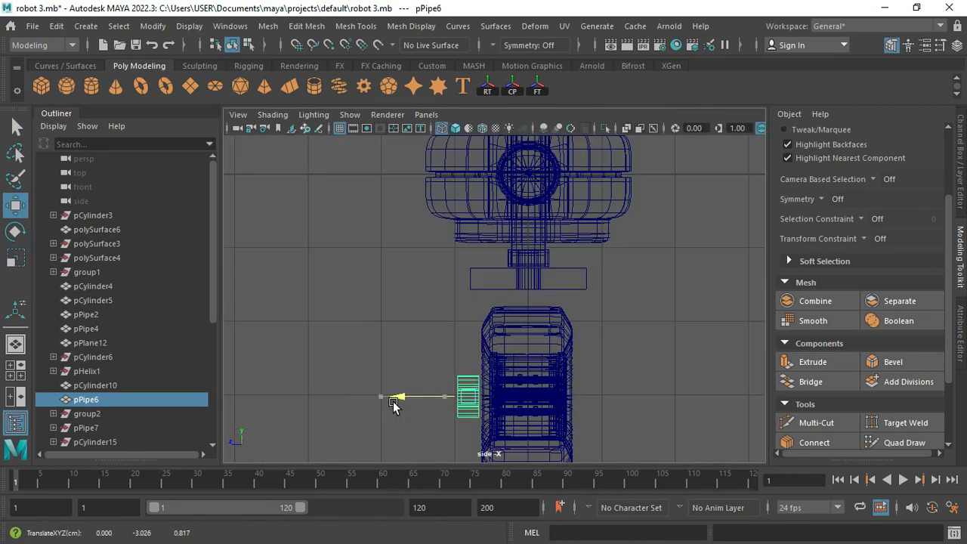
Group the small pipe and mirror a copy of it to the opposite side of the wheel.
click(551, 295)
click(962, 171)
key(ctrl+g)
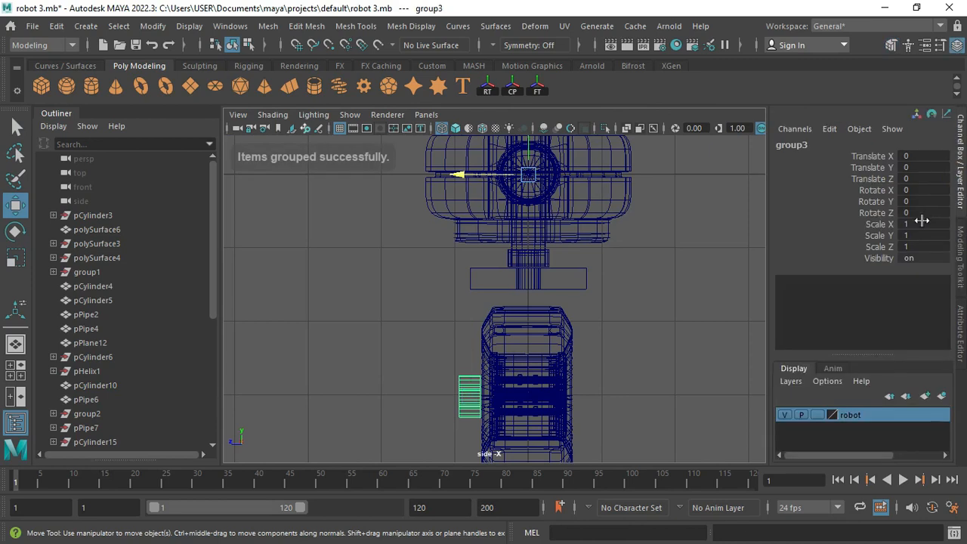
click(583, 401)
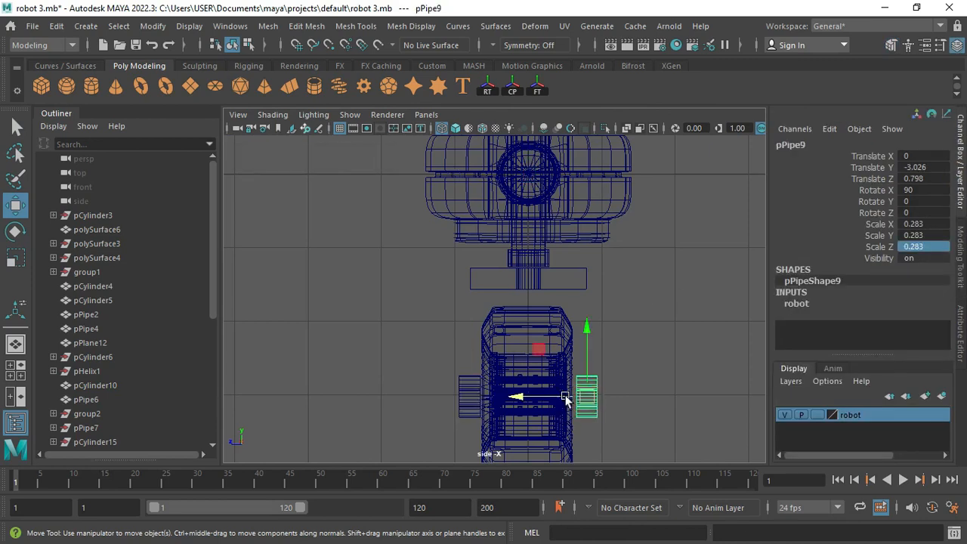
Select both side pipes and isolate them in the perspective view.
key(space)
key(space)
shift+click(439, 266)
scroll(539, 285, down, 5)
key(ctrl+1)
alt+drag(393, 289, 349, 299)
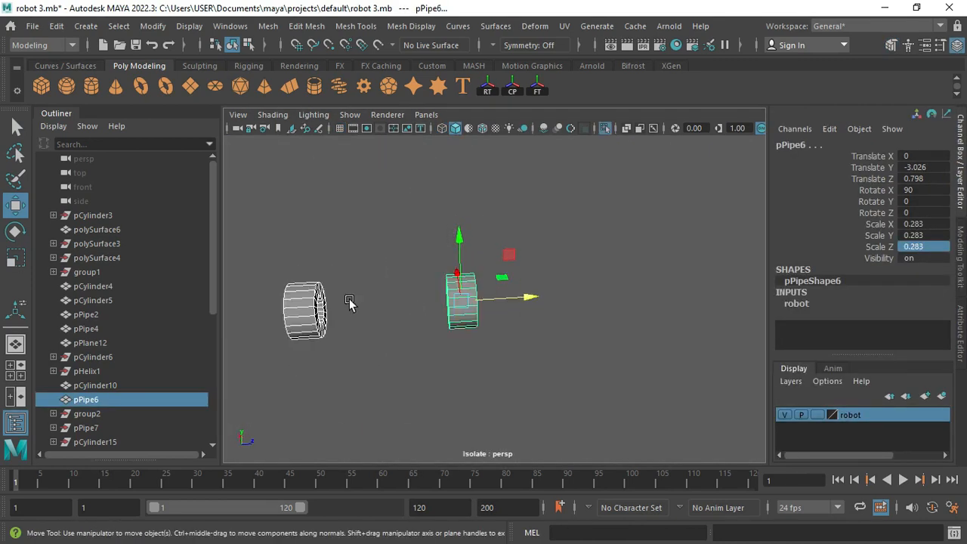
Extrude the upper outer faces of one side pipe upward into a flat-topped arm.
key(f)
alt+drag(571, 348, 483, 371)
right_drag(488, 355, 488, 401)
key(q)
click(463, 368)
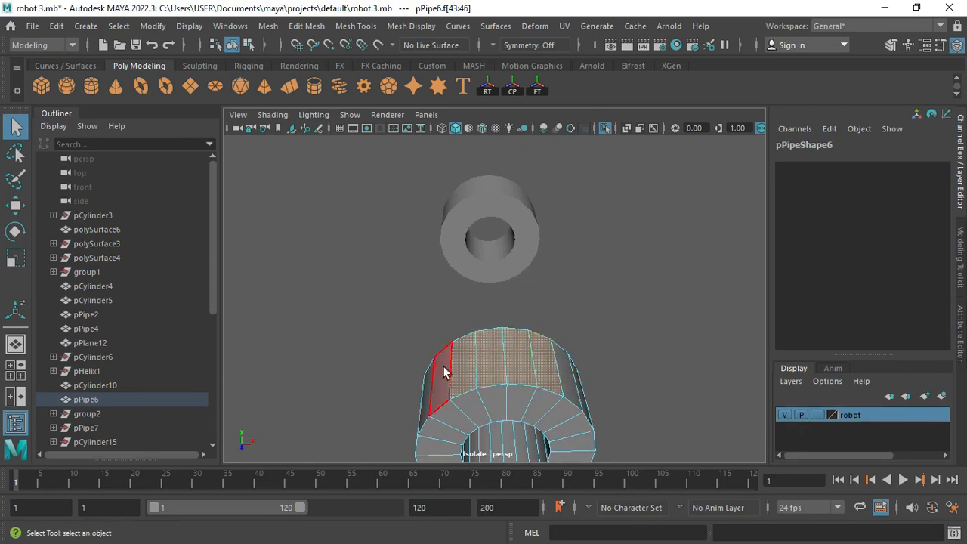
alt+drag(568, 371, 529, 257)
key(ctrl+e)
key(r)
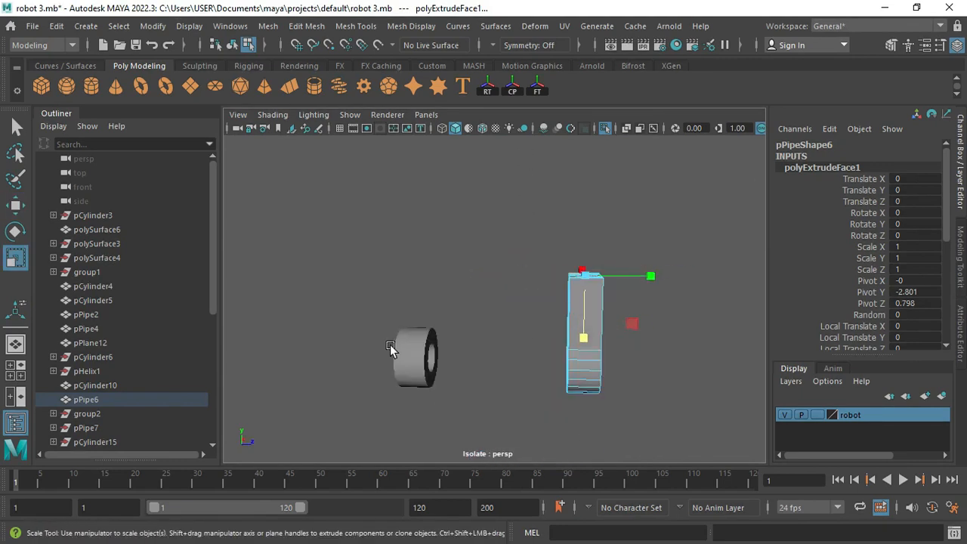
Mirror a copy of the extruded arm to the opposite side and combine both arms into one mesh.
key(ctrl+g)
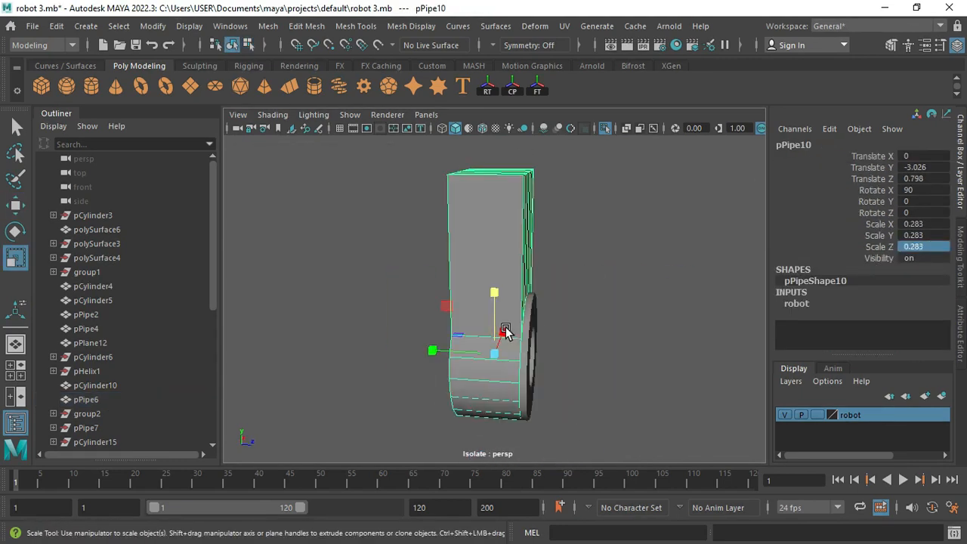
key(w)
alt+drag(607, 340, 602, 401)
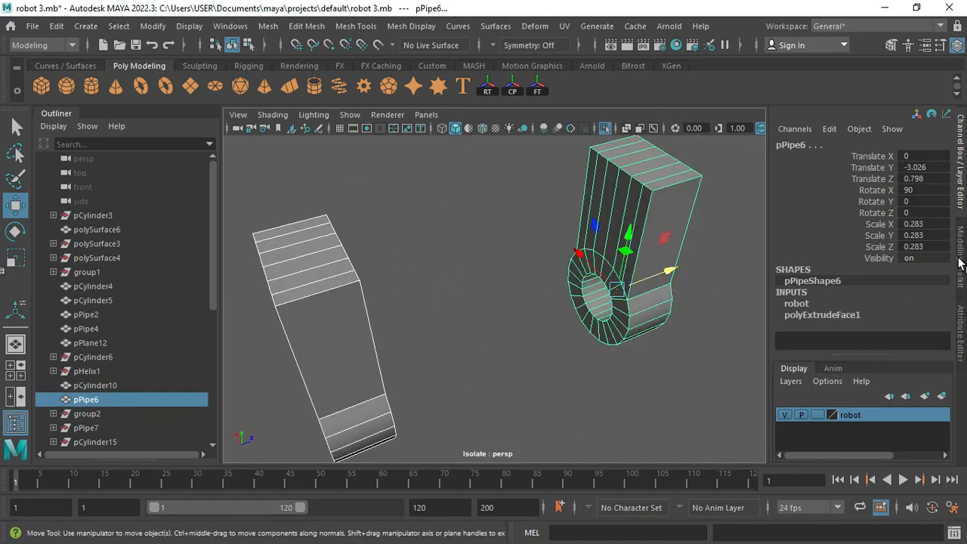
click(960, 257)
alt+drag(438, 329, 529, 257)
click(814, 302)
Delete the top end faces of the first arm to open its upper end.
right_drag(597, 216, 612, 181)
key(q)
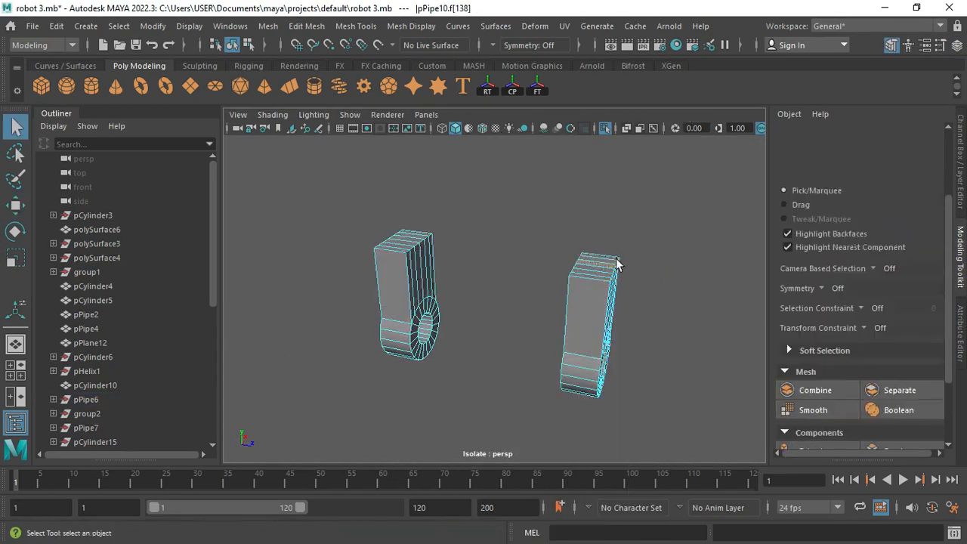
click(606, 263)
key(f)
alt+drag(562, 266, 578, 279)
click(530, 237)
shift+click(519, 257)
shift+click(491, 287)
shift+click(457, 323)
shift+click(427, 359)
shift+click(399, 390)
key(Delete)
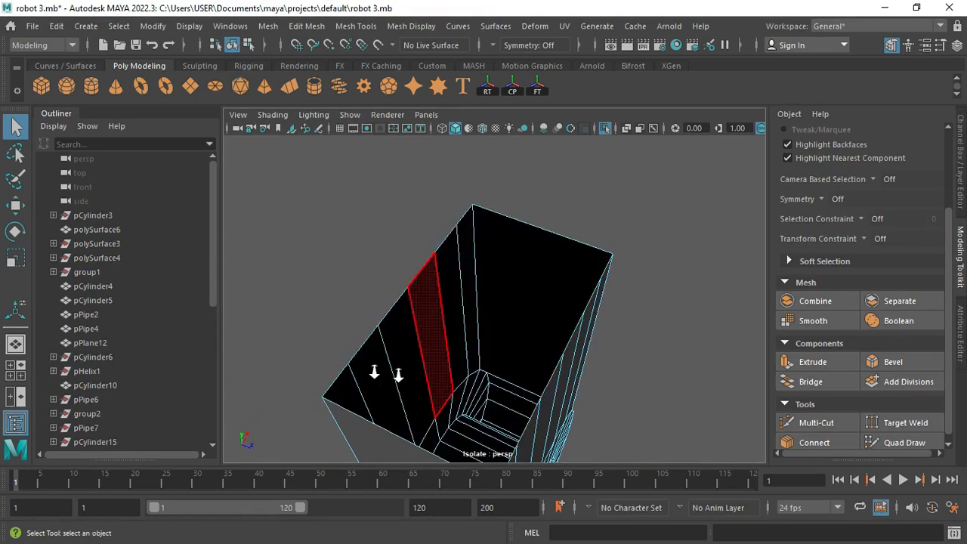
Delete the top end faces of the second arm.
alt+middle_drag(463, 321, 533, 277)
drag(346, 372, 346, 272)
key(Delete)
scroll(474, 268, down, 4)
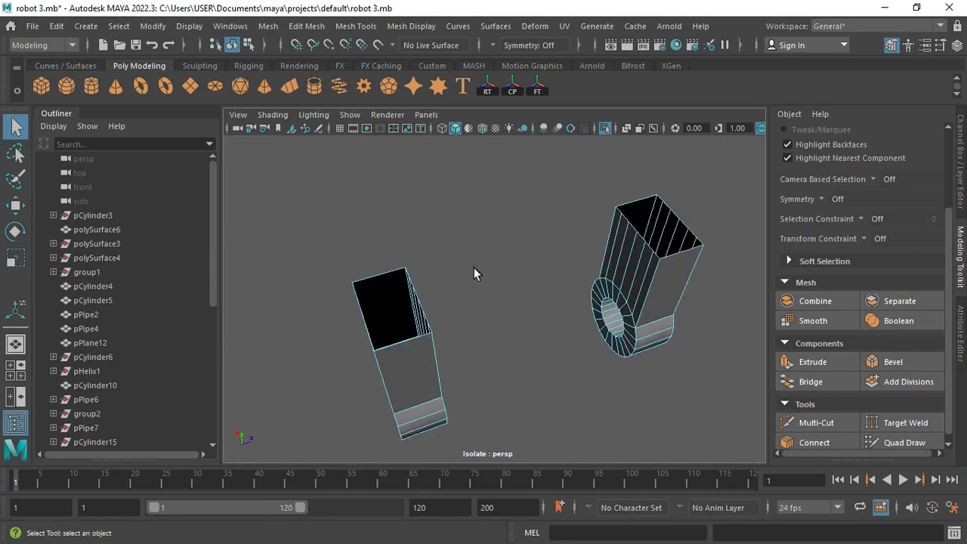
Isolate the arms together with the horizontal bracket block above the wheel and combine them into one mesh.
alt+drag(473, 268, 481, 245)
double_click(423, 328)
right_drag(422, 327, 456, 290)
click(464, 169)
click(449, 310)
mouse_move(465, 244)
alt+mouse_down()
mouse_move(498, 260)
mouse_move(475, 238)
mouse_move(503, 261)
alt+mouse_up()
key(ctrl+1)
shift+click(484, 227)
key(ctrl+1)
click(815, 300)
Select the open border edges at both ends of the horizontal bracket and scale them inward along Z.
key(w)
click(657, 287)
mouse_move(567, 337)
alt+mouse_down()
mouse_move(580, 321)
mouse_move(522, 304)
alt+mouse_up()
click(529, 229)
right_drag(528, 229, 504, 178)
scroll(562, 242, up, 4)
mouse_move(559, 295)
alt+mouse_down()
mouse_move(567, 311)
mouse_move(558, 302)
alt+mouse_up()
click(554, 247)
alt+drag(554, 247, 478, 210)
key(q)
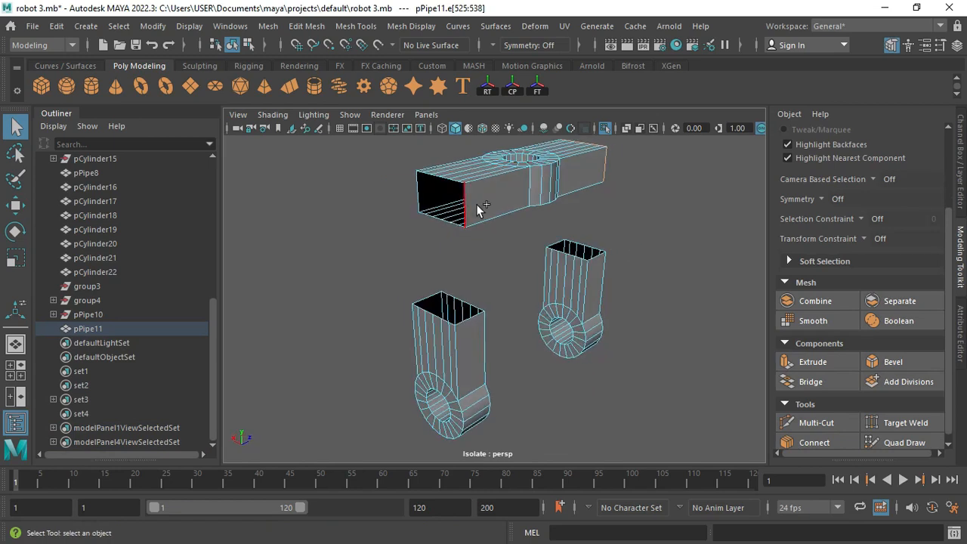
key(space)
key(space)
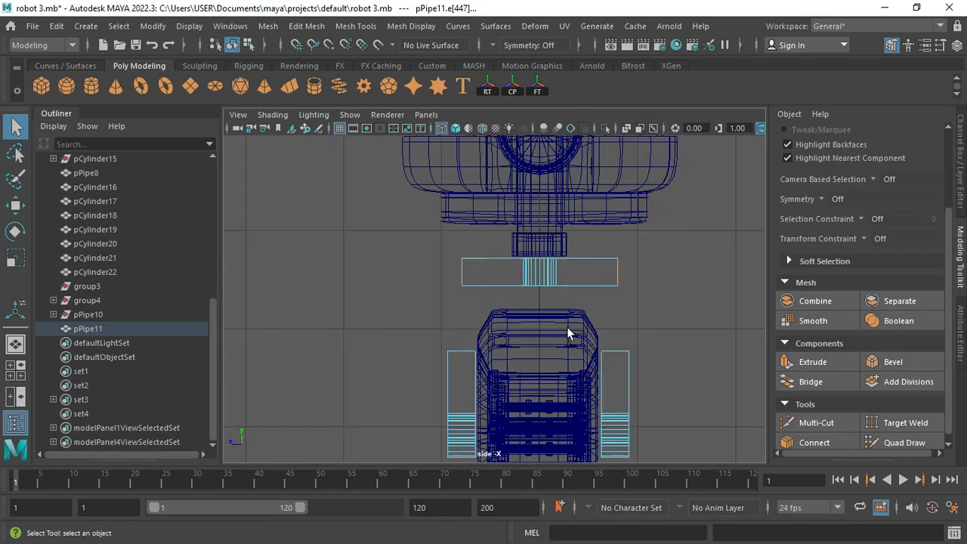
key(r)
drag(473, 276, 482, 278)
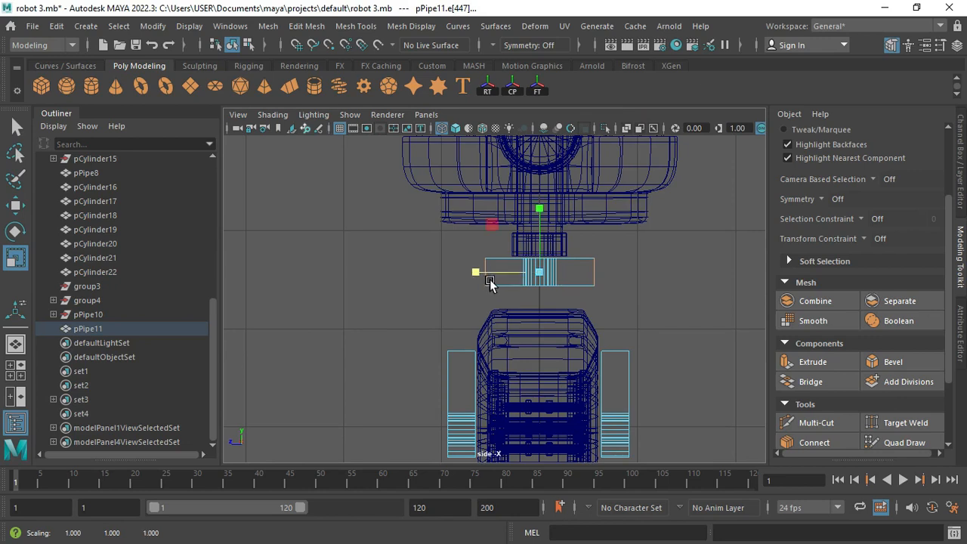
Bridge one open end of the bracket to the arm below it using the Smooth path + curve type.
key(space)
key(space)
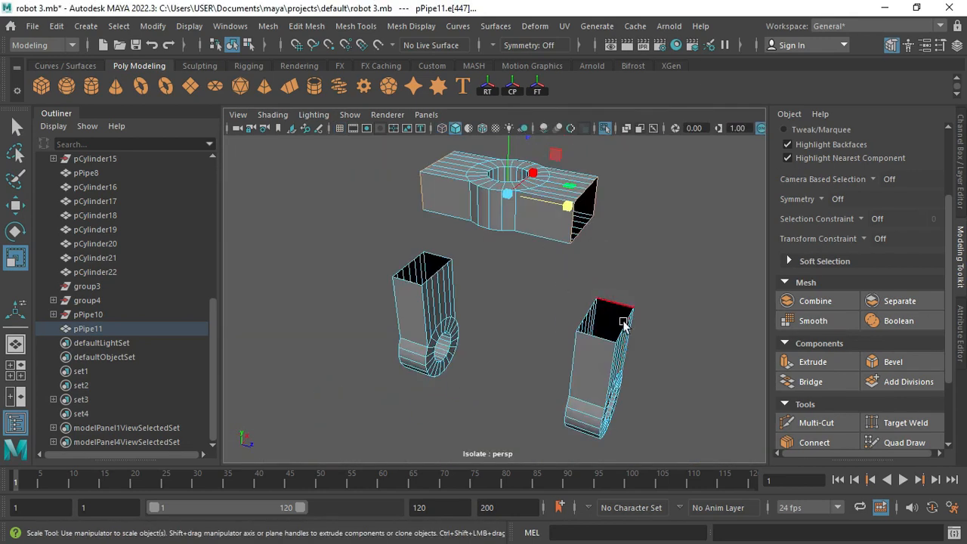
alt+drag(624, 324, 597, 317)
key(q)
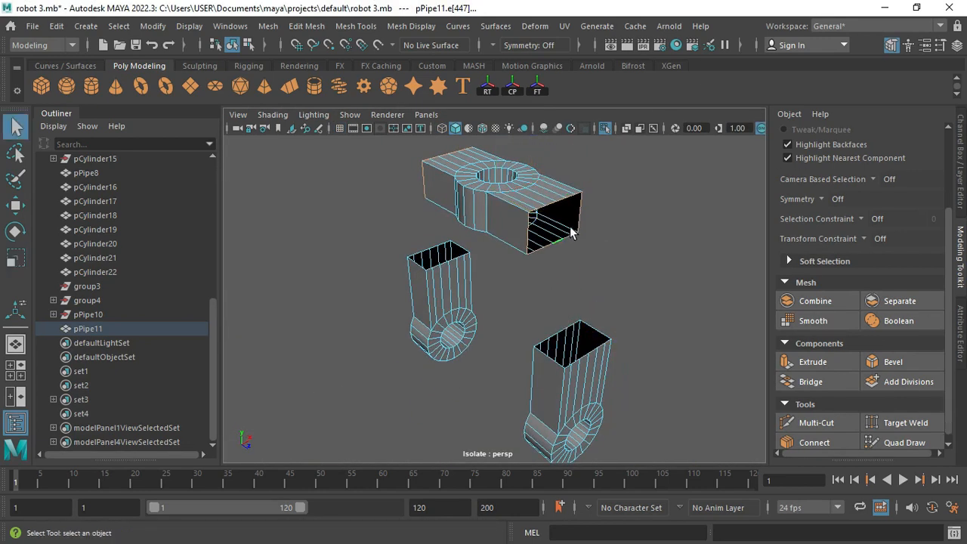
click(584, 320)
click(306, 25)
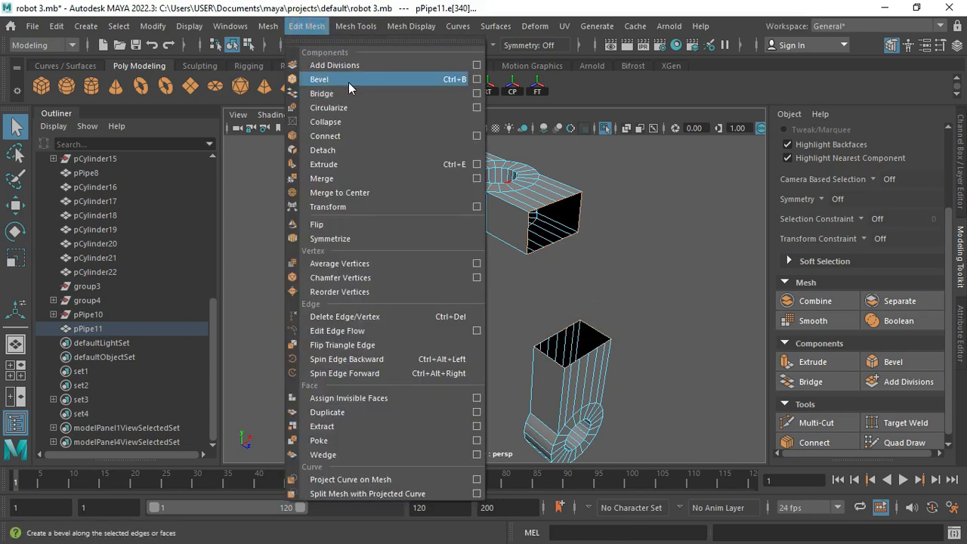
click(477, 93)
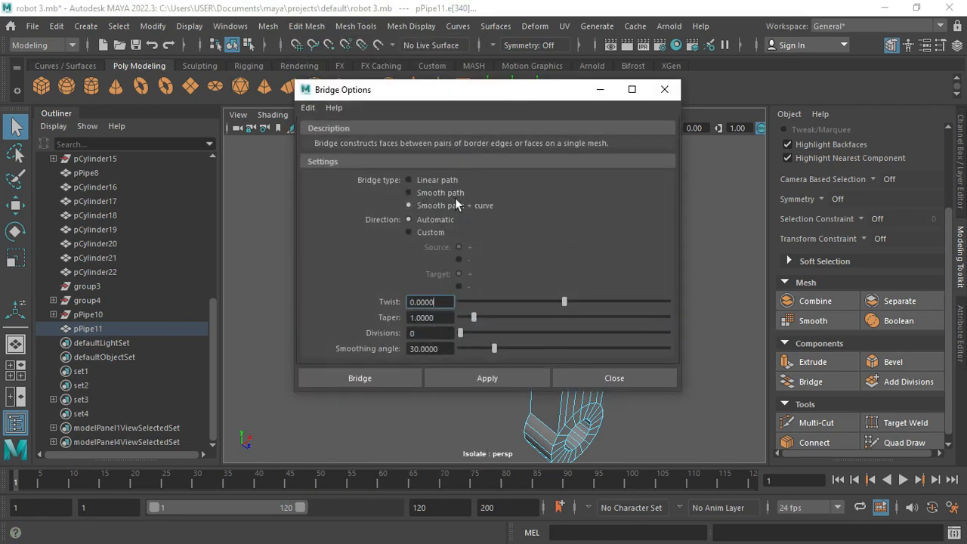
click(366, 377)
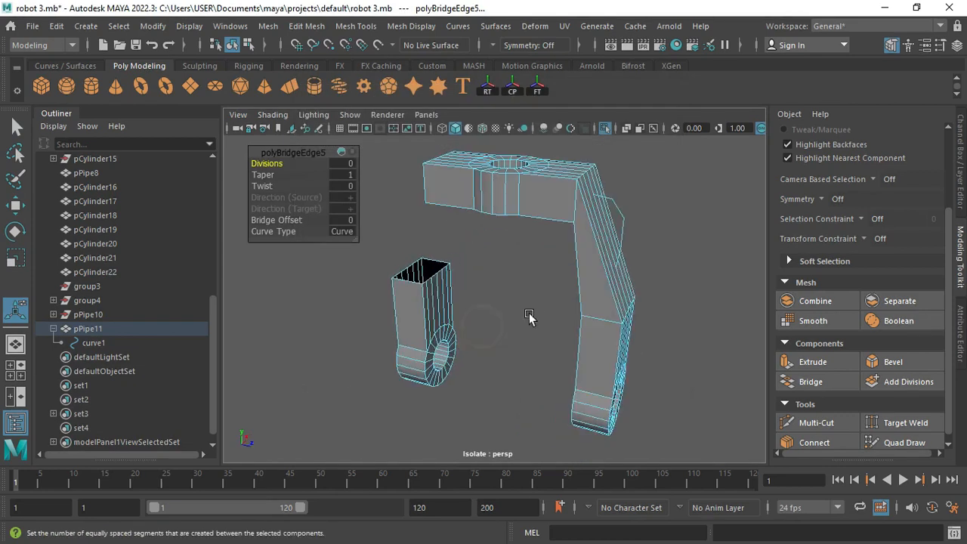
Set the bridge's divisions to 10 in the side view and select the bridge's curve.
key(space)
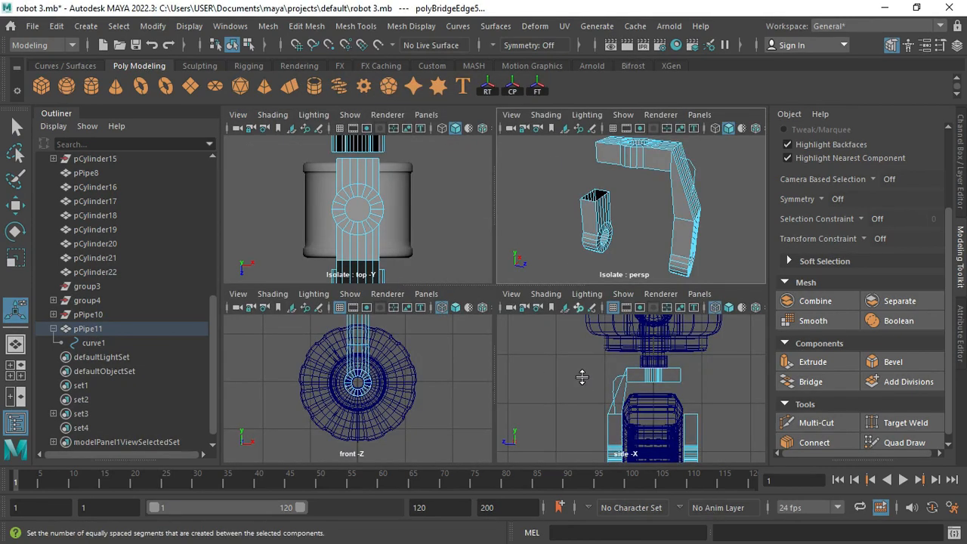
key(space)
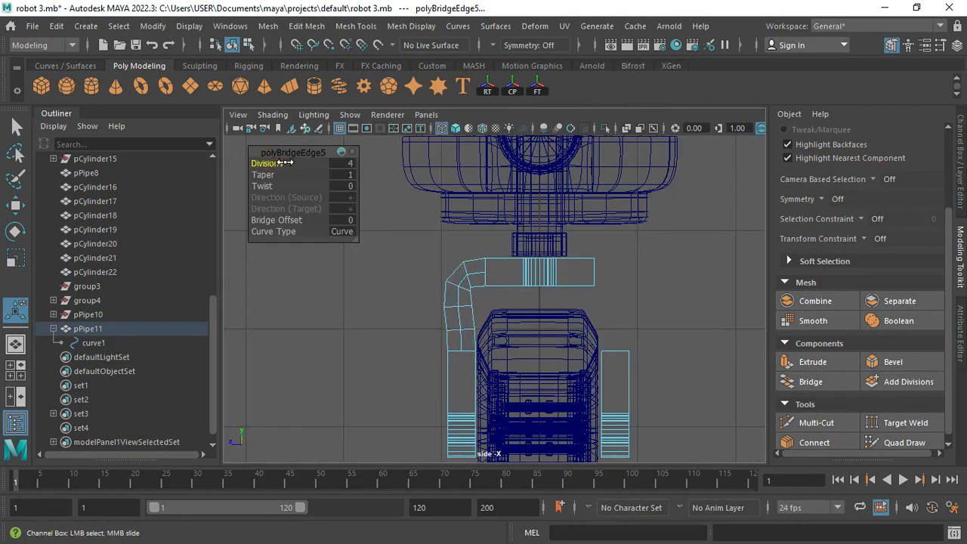
click(95, 341)
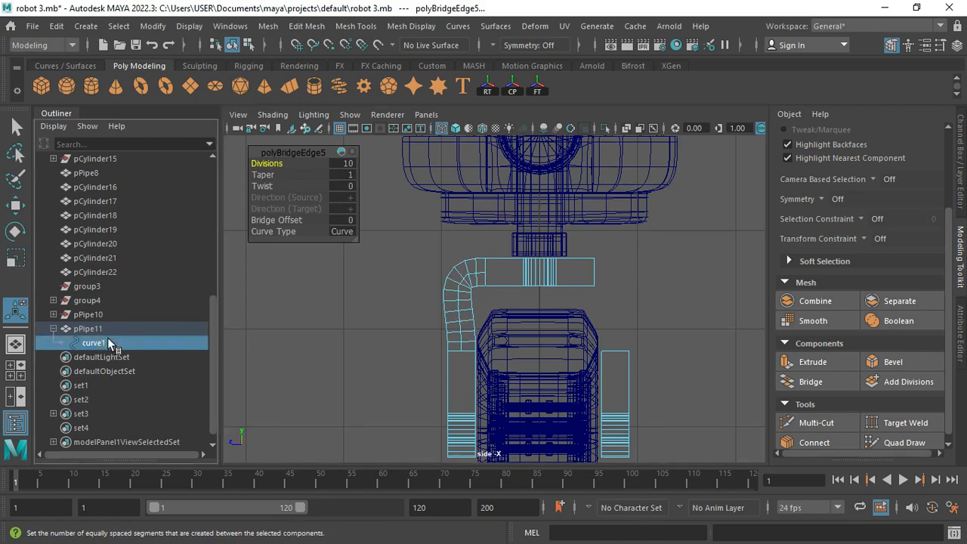
Move the corner control vertex of the first bridge curve in the side view to round the bracket's bend.
right_drag(388, 181, 338, 187)
click(443, 280)
key(w)
click(443, 212)
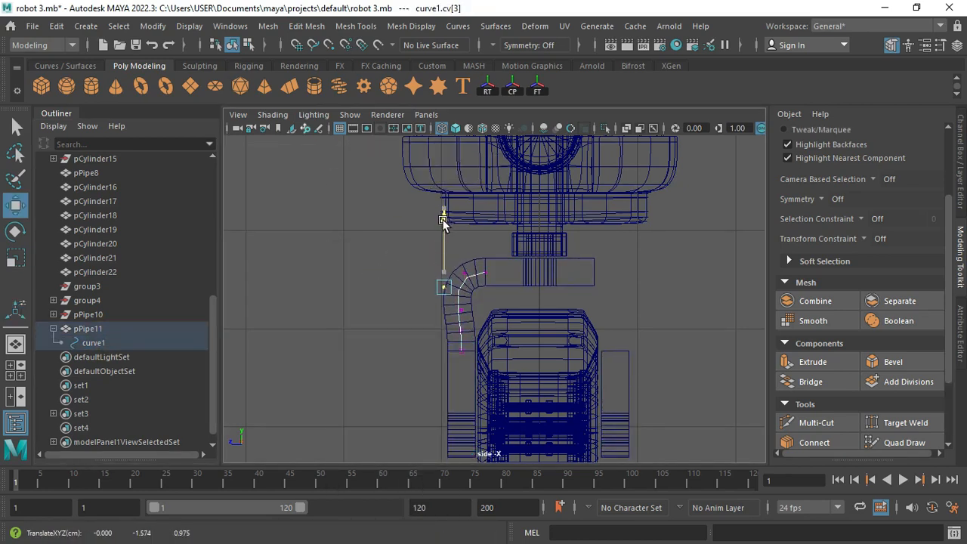
drag(443, 220, 443, 222)
Bridge the bracket's remaining open end to the second arm using 10 divisions and the curve type.
key(space)
key(space)
alt+drag(607, 230, 479, 320)
right_drag(459, 306, 472, 240)
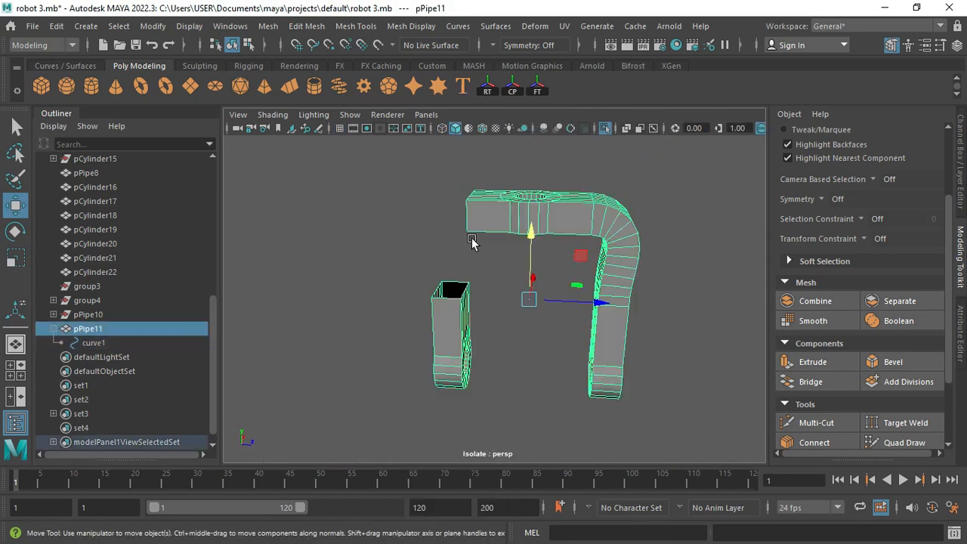
alt+drag(472, 242, 491, 258)
right_drag(492, 259, 488, 225)
double_click(484, 228)
key(q)
click(306, 26)
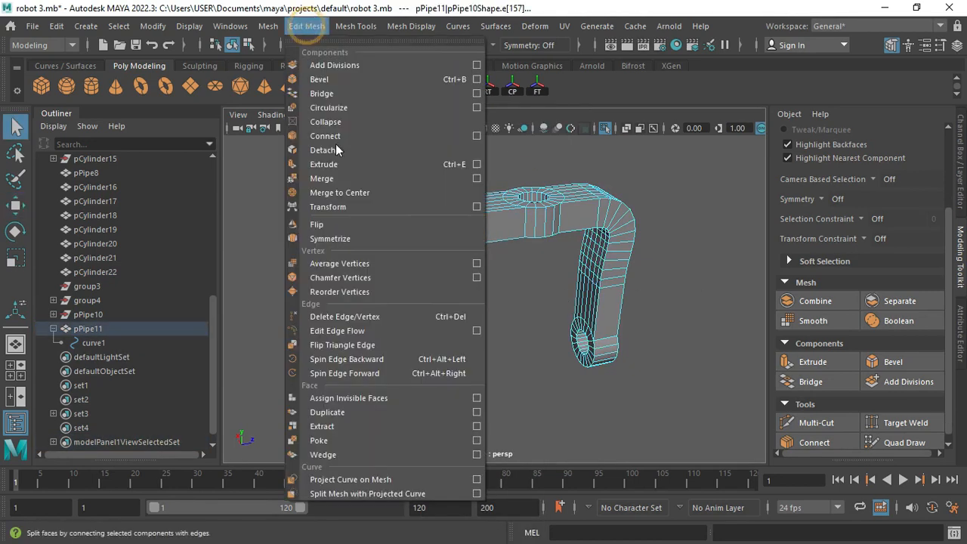
click(344, 94)
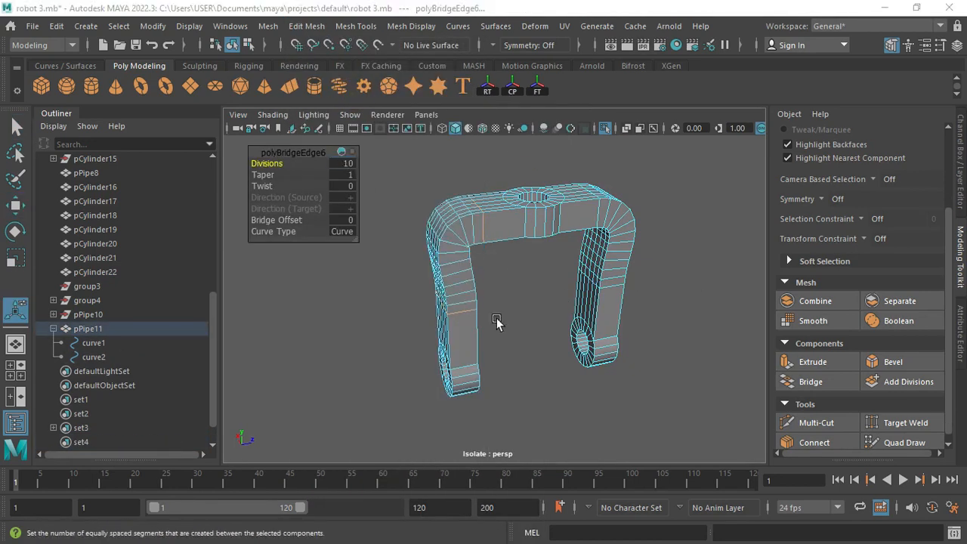
Reposition the corner control vertices of the second and first bridge curves in the side view to match both bends.
key(space)
key(space)
click(94, 357)
right_drag(618, 140, 636, 220)
key(q)
click(649, 288)
key(w)
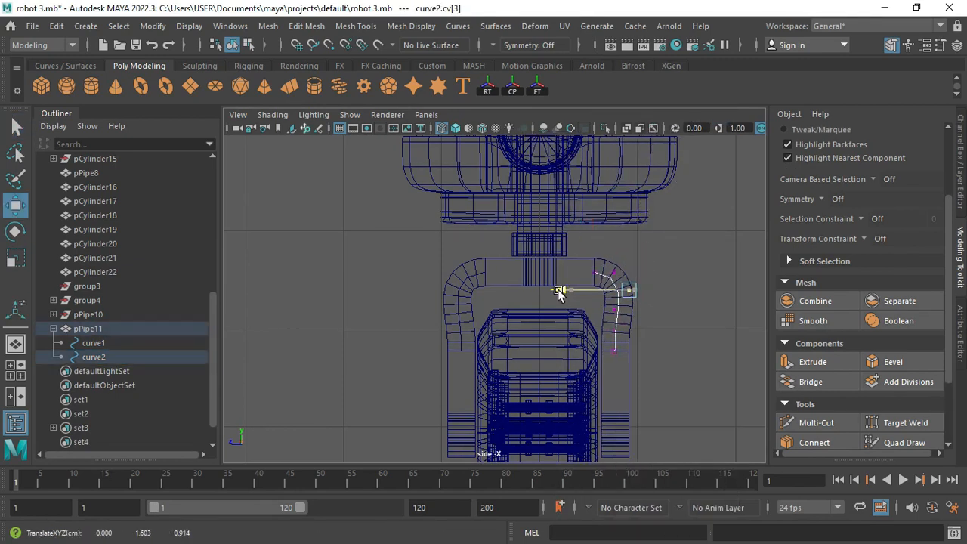
click(93, 342)
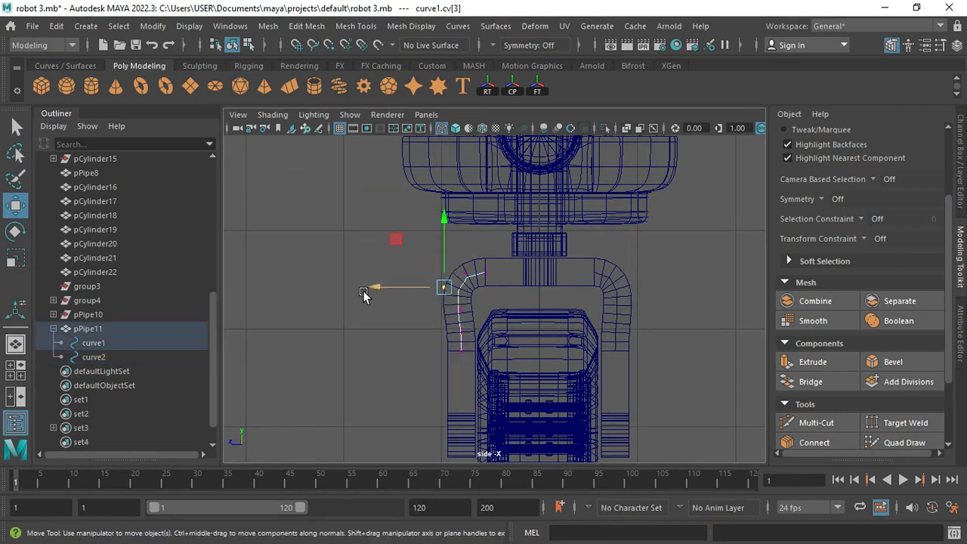
drag(392, 283, 392, 280)
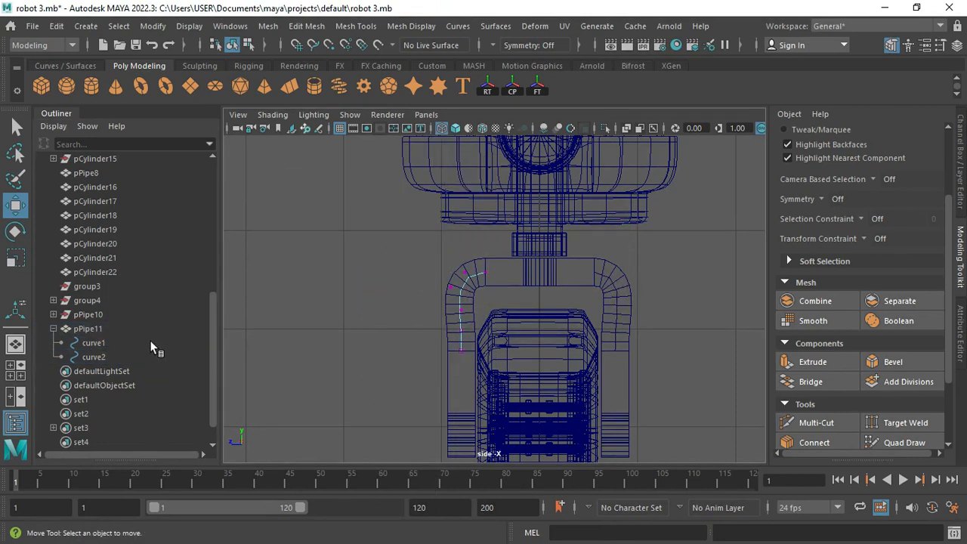
Select both bridge curves and scale them along Z to about 1.04.
click(150, 342)
shift+click(148, 356)
key(r)
scroll(496, 170, down, 4)
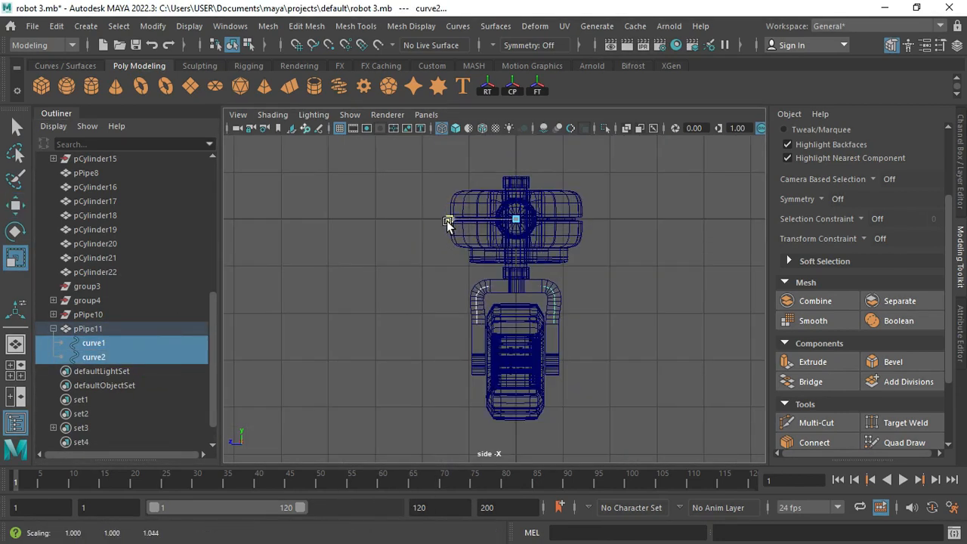
drag(451, 221, 452, 220)
right_click(479, 289)
Select the finished fork bracket in the perspective view and delete its construction history.
key(space)
key(space)
alt+drag(546, 245, 594, 235)
click(601, 233)
scroll(442, 255, down, 1)
click(56, 26)
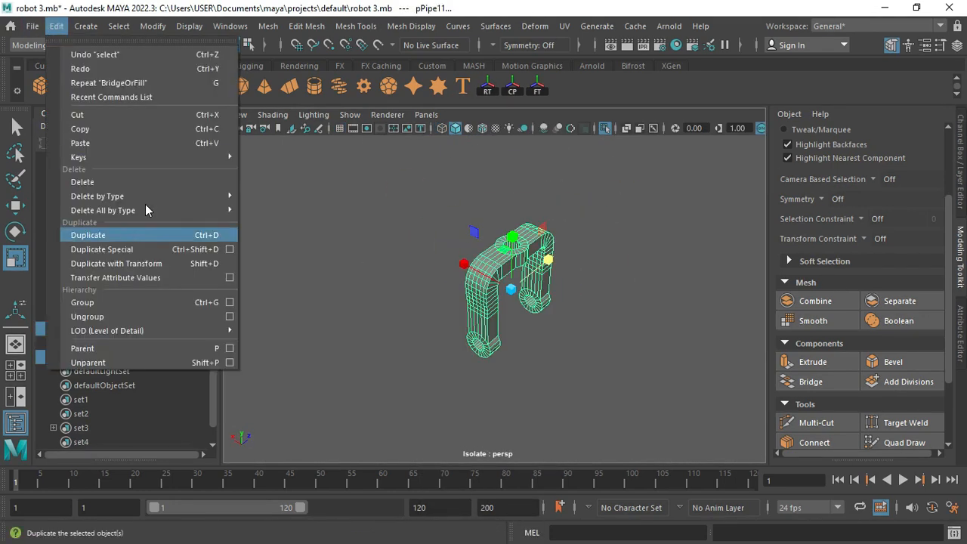
mouse_move(143, 210)
click(268, 76)
Insert supporting edge loops along the fork bracket's side faces and rims with the Insert Edge Loop tool.
alt+drag(528, 242, 495, 235)
scroll(483, 226, up, 3)
click(356, 26)
click(374, 137)
scroll(461, 204, up, 2)
click(460, 199)
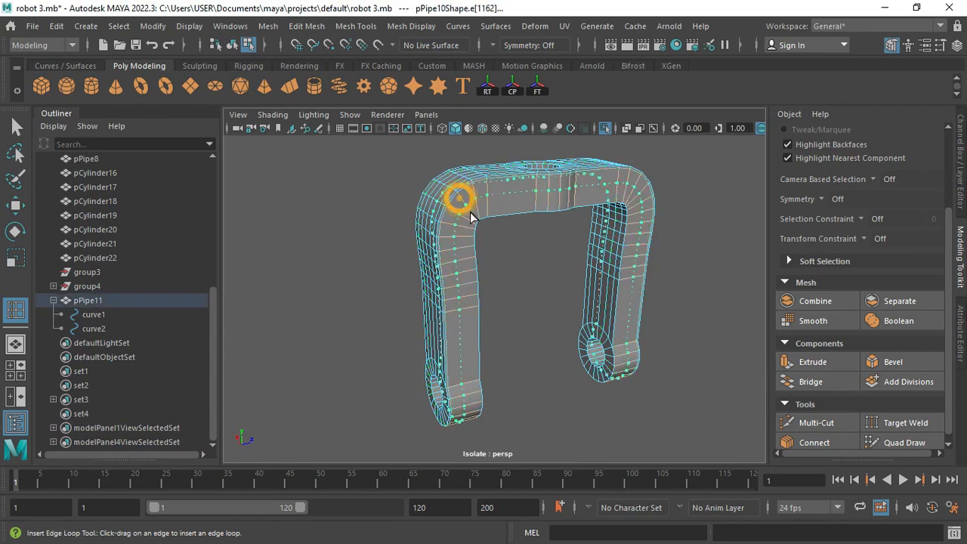
alt+drag(527, 200, 454, 308)
click(443, 232)
click(410, 268)
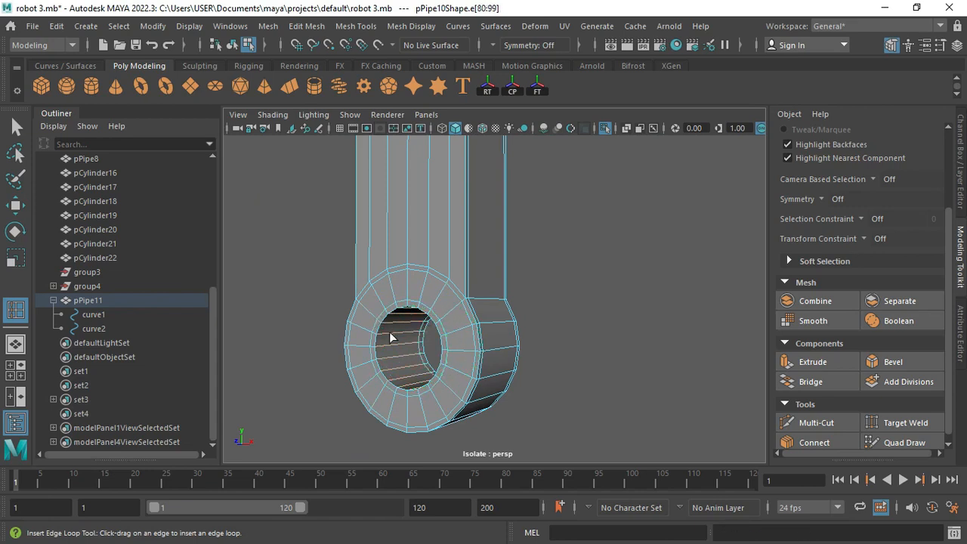
Insert further supporting edge loops around the fork arms' pivot ends and bring the whole model back into view.
alt+drag(380, 332, 517, 347)
click(443, 288)
click(488, 235)
alt+drag(499, 240, 532, 45)
click(489, 264)
alt+drag(522, 303, 491, 302)
key(q)
right_drag(458, 138, 529, 119)
click(411, 309)
alt+drag(411, 308, 466, 312)
key(ctrl+1)
Select the wheel rim between the fork arms and isolate it.
alt+right_drag(499, 325, 449, 319)
alt+drag(592, 327, 642, 317)
alt+right_drag(408, 332, 459, 337)
alt+drag(589, 339, 439, 399)
click(513, 400)
key(ctrl+1)
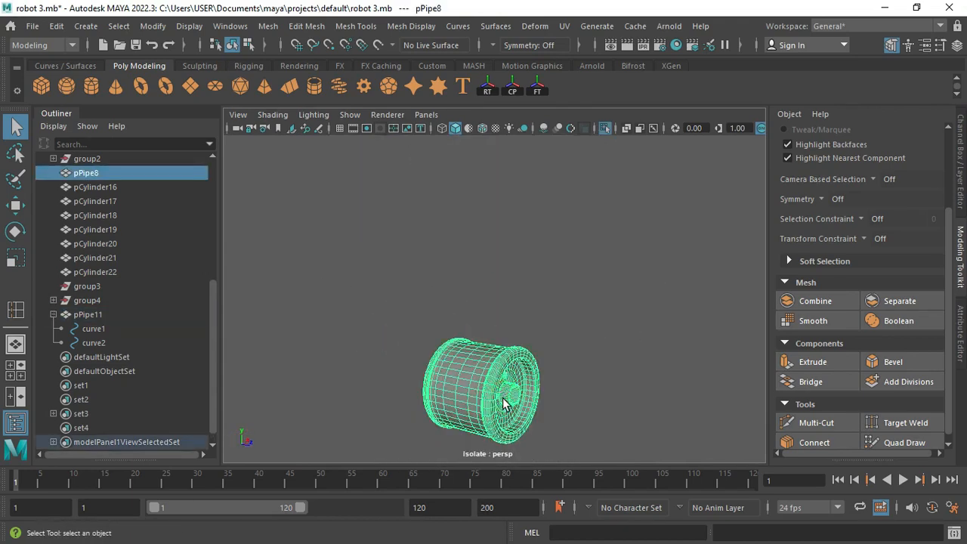
Select the face loops of the rim's central hub tube and show the whole model again.
key(f)
alt+drag(506, 403, 443, 365)
alt+right_drag(443, 365, 514, 317)
alt+drag(514, 317, 490, 170)
key(F11)
scroll(504, 274, up, 2)
click(505, 271)
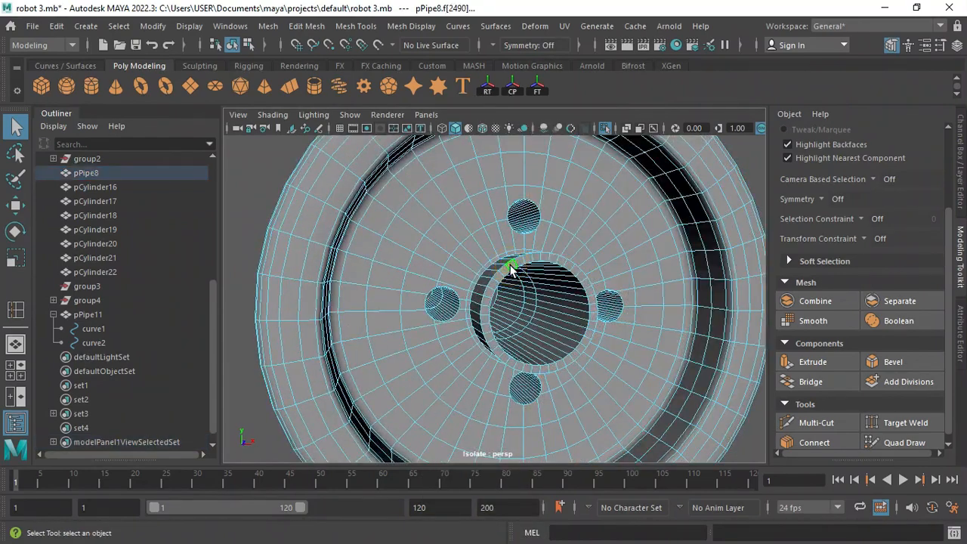
alt+drag(428, 302, 541, 318)
shift+click(447, 278)
key(ctrl+1)
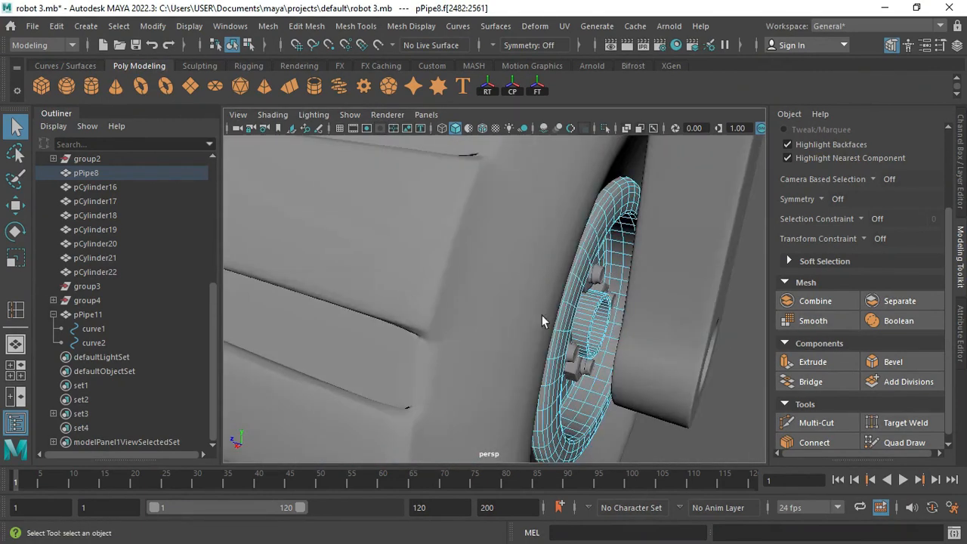
Scale the selected hub tube faces outward along Z toward the fork arms.
key(r)
drag(444, 291, 432, 291)
right_drag(618, 261, 657, 144)
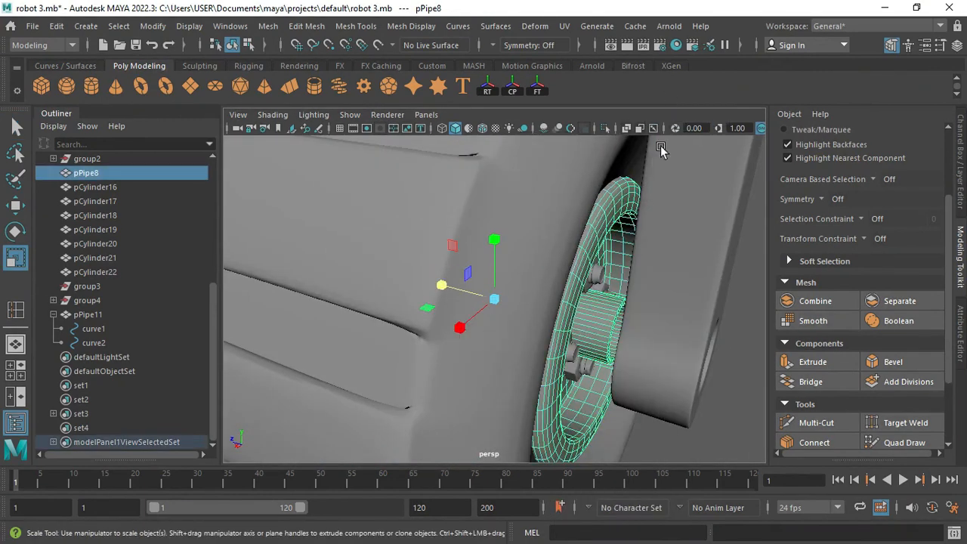
click(714, 413)
scroll(713, 412, down, 3)
alt+drag(714, 412, 658, 343)
click(560, 306)
mouse_move(559, 306)
right_down()
mouse_move(550, 261)
mouse_move(549, 310)
right_up()
alt+drag(597, 275, 562, 336)
Restore the hub tube face selection and fine-tune its Z scale against the fork arms.
key(ctrl+z)
scroll(512, 290, up, 2)
scroll(521, 343, up, 3)
drag(435, 291, 435, 290)
alt+drag(639, 302, 711, 301)
alt+drag(707, 229, 537, 323)
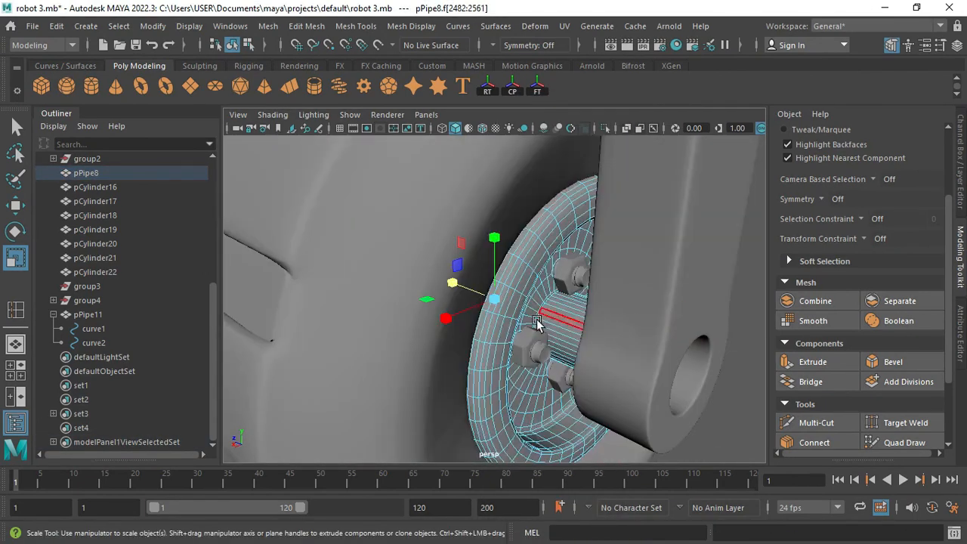
right_drag(537, 323, 593, 140)
click(714, 426)
scroll(714, 426, down, 3)
Create a polygon cylinder for a joint pin and isolate it.
alt+drag(714, 426, 464, 264)
scroll(400, 300, down, 3)
alt+drag(400, 300, 473, 268)
click(469, 198)
alt+drag(421, 285, 597, 282)
click(265, 172)
click(91, 88)
alt+drag(489, 343, 447, 335)
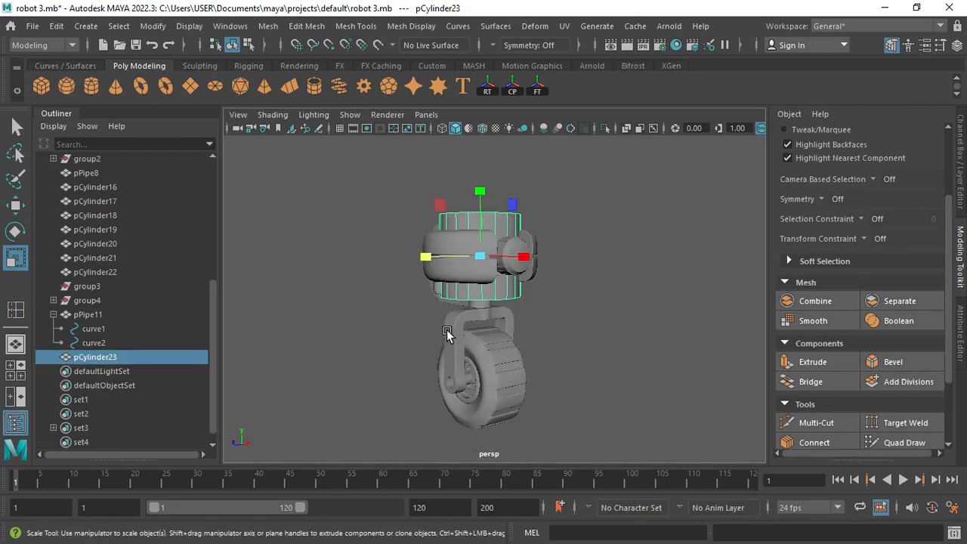
key(ctrl+1)
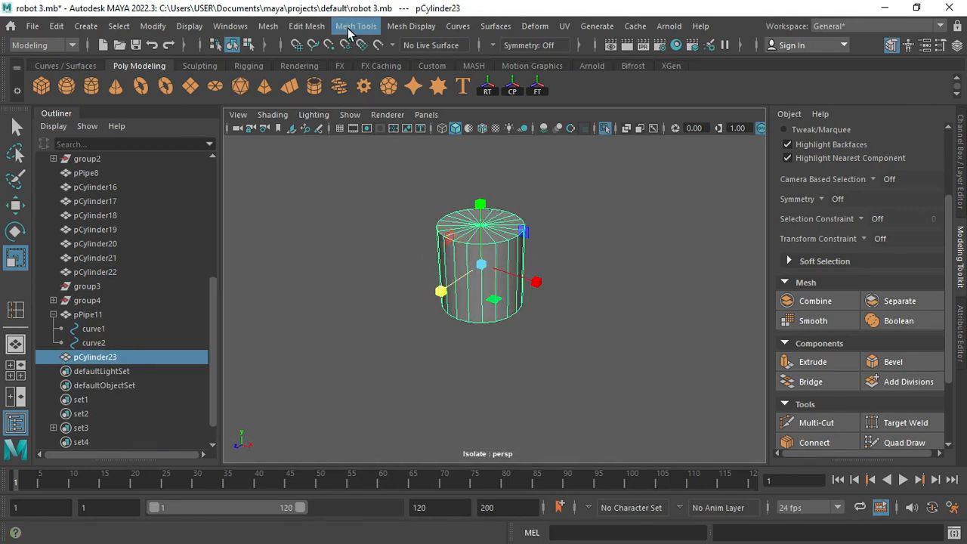
Insert an edge loop around the cylinder's upper part and select the band of side faces above it.
click(349, 25)
click(377, 138)
scroll(469, 226, up, 2)
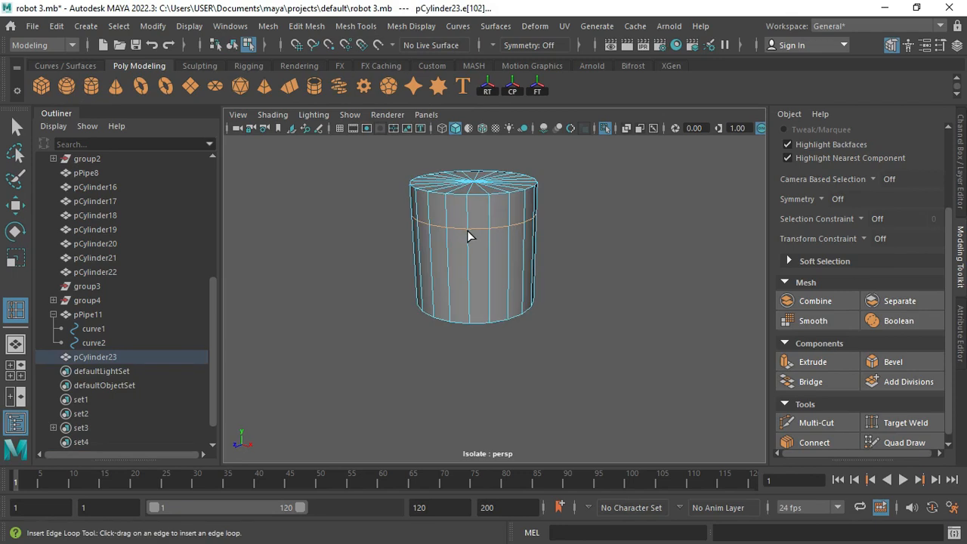
key(q)
right_drag(467, 231, 462, 178)
click(465, 212)
key(ctrl+e)
key(r)
drag(473, 199, 484, 234)
key(ctrl+z)
key(ctrl+z)
Extrude the cylinder's upper face band outward into a flange and bevel the flange.
key(ctrl+e)
drag(275, 164, 302, 166)
alt+drag(357, 256, 370, 162)
click(893, 362)
alt+drag(553, 309, 558, 177)
key(q)
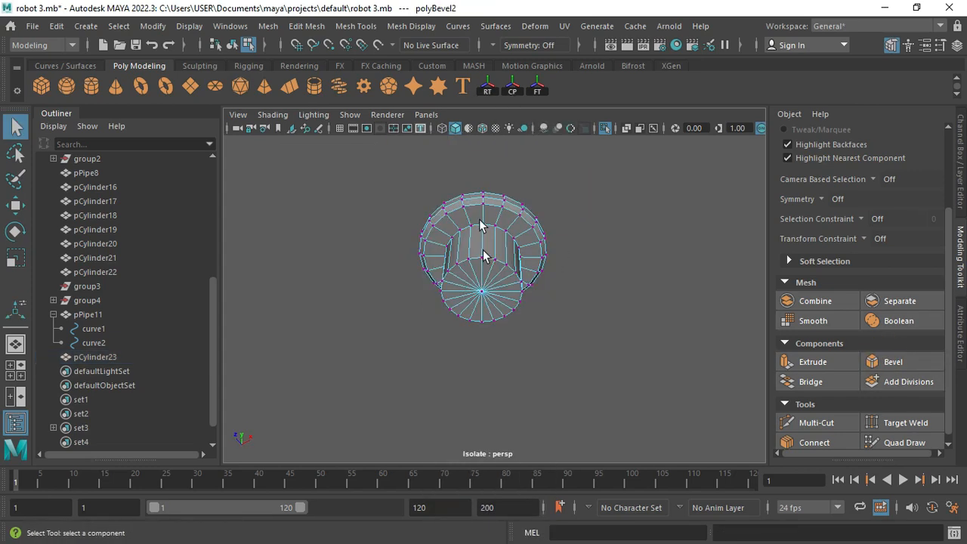
Select the pin's bottom cap faces and move them down to lengthen the stem.
click(486, 292)
ctrl+right_drag(486, 293, 479, 344)
alt+drag(468, 292, 510, 343)
scroll(510, 343, down, 2)
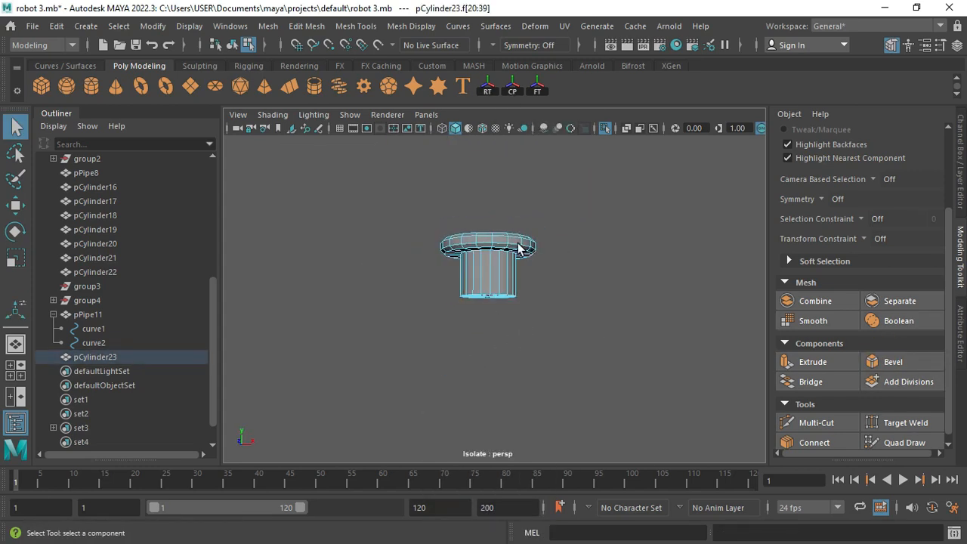
drag(486, 243, 487, 268)
alt+drag(453, 331, 496, 272)
alt+drag(483, 295, 480, 280)
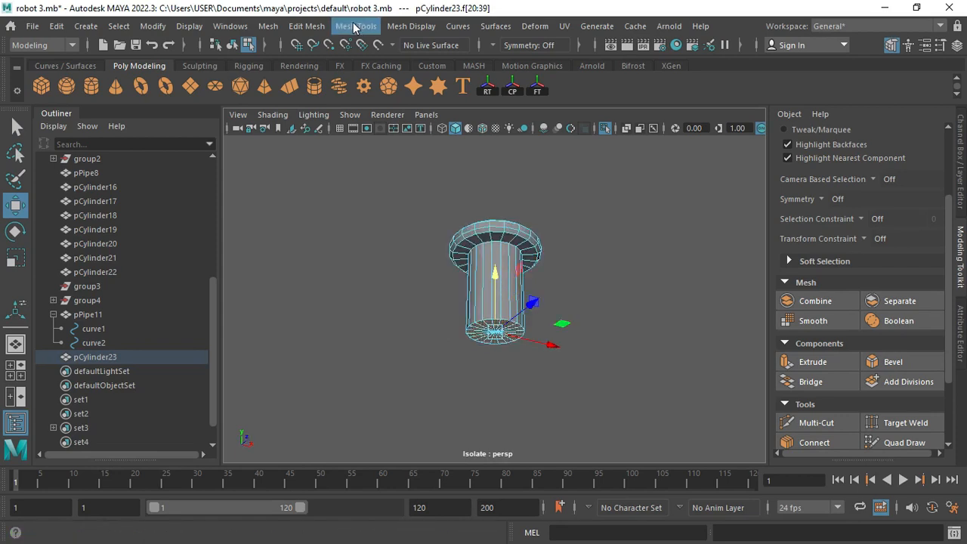
Insert supporting edge loops near the bottom of the pin's stem and just beneath its flange.
click(356, 27)
click(383, 134)
alt+drag(472, 234, 482, 296)
drag(481, 332, 481, 345)
alt+drag(450, 306, 481, 252)
scroll(481, 252, up, 3)
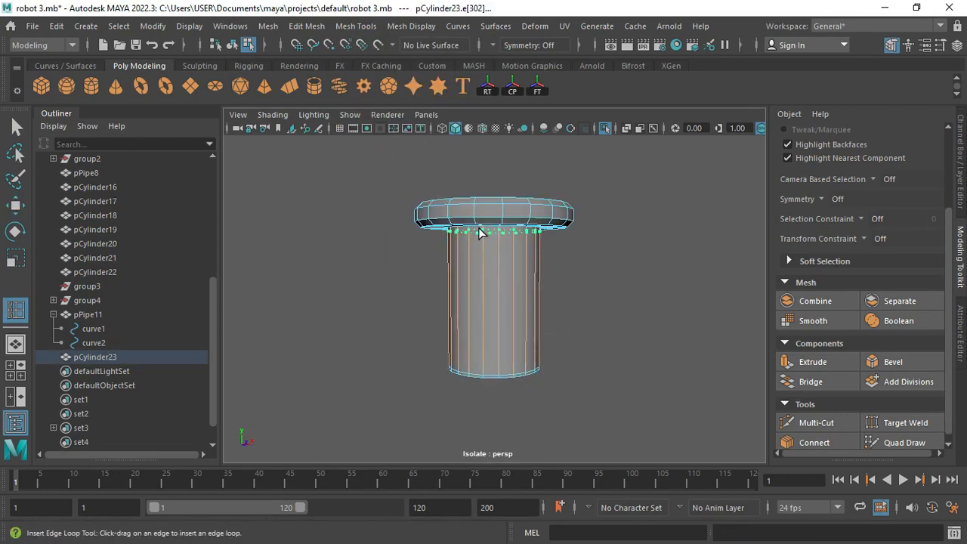
click(479, 232)
Insert an edge loop on the flange's top face and show the pin with the whole model.
scroll(489, 247, up, 2)
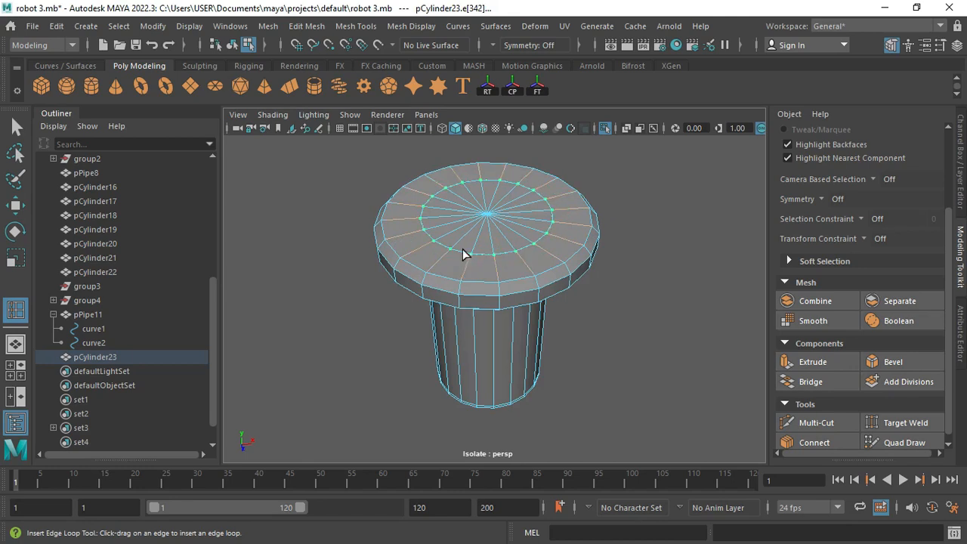
drag(454, 273, 456, 275)
key(q)
right_drag(455, 275, 517, 226)
click(635, 201)
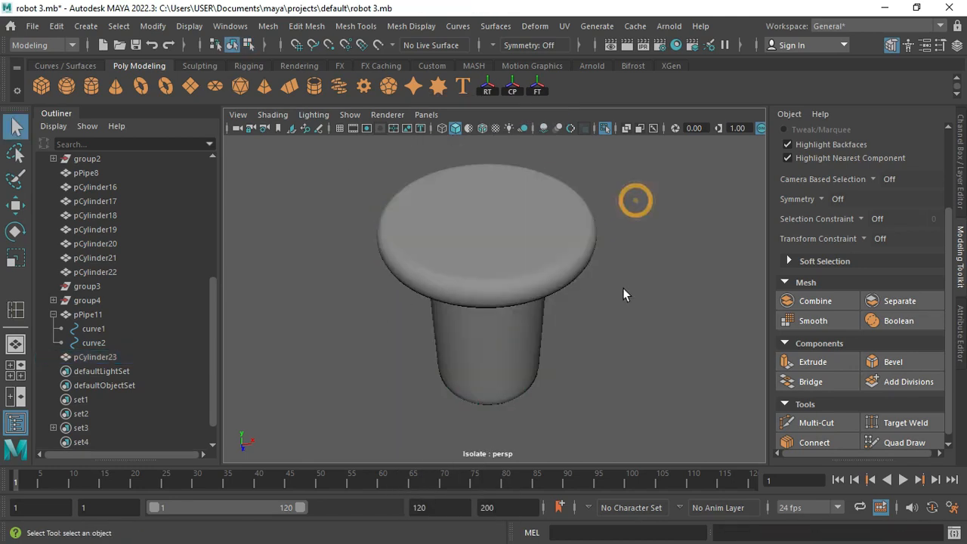
alt+drag(623, 288, 616, 249)
click(532, 281)
key(ctrl+1)
Scale the pin uniformly to about 0.16 and fit it into the upper arm joint above the body.
alt+drag(532, 282, 436, 272)
key(r)
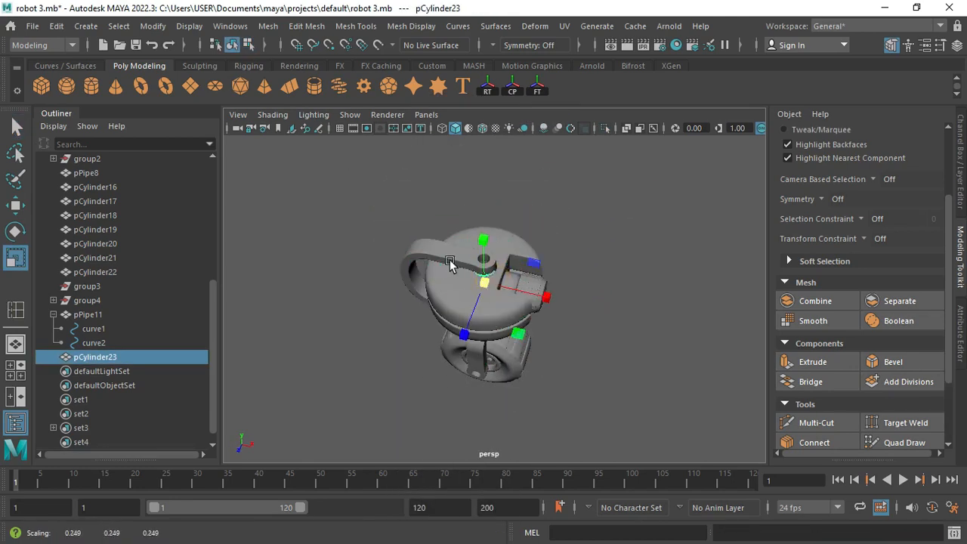
key(f)
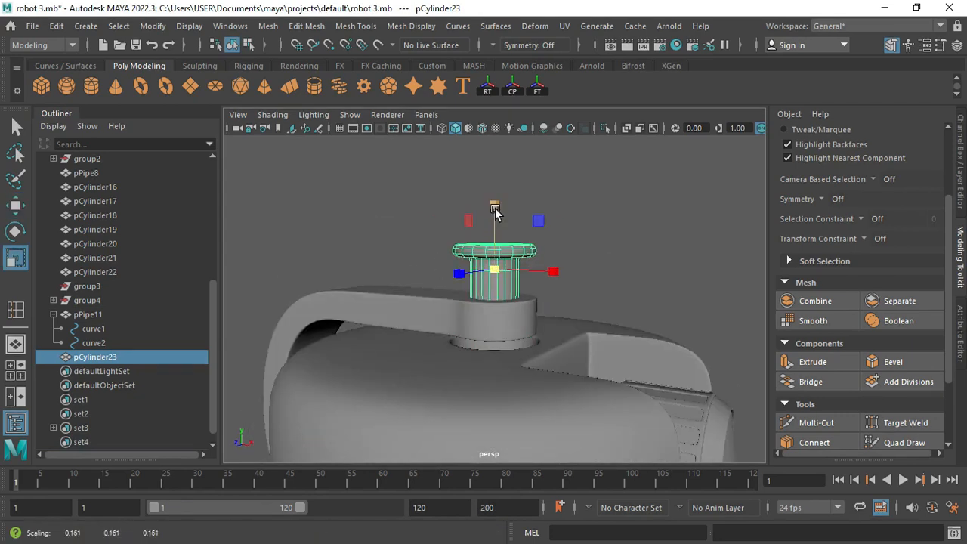
drag(494, 217, 491, 253)
click(585, 247)
click(495, 286)
scroll(492, 249, up, 3)
click(565, 229)
Clone the pin along Y for the lower arm joint above the fork and adjust its height.
alt+drag(616, 256, 401, 303)
scroll(401, 304, down, 8)
click(496, 301)
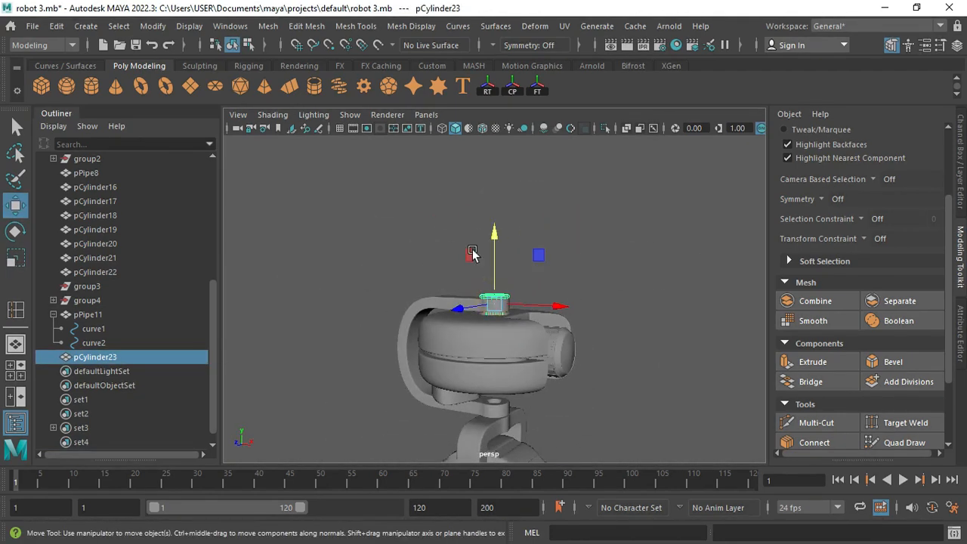
scroll(490, 230, down, 2)
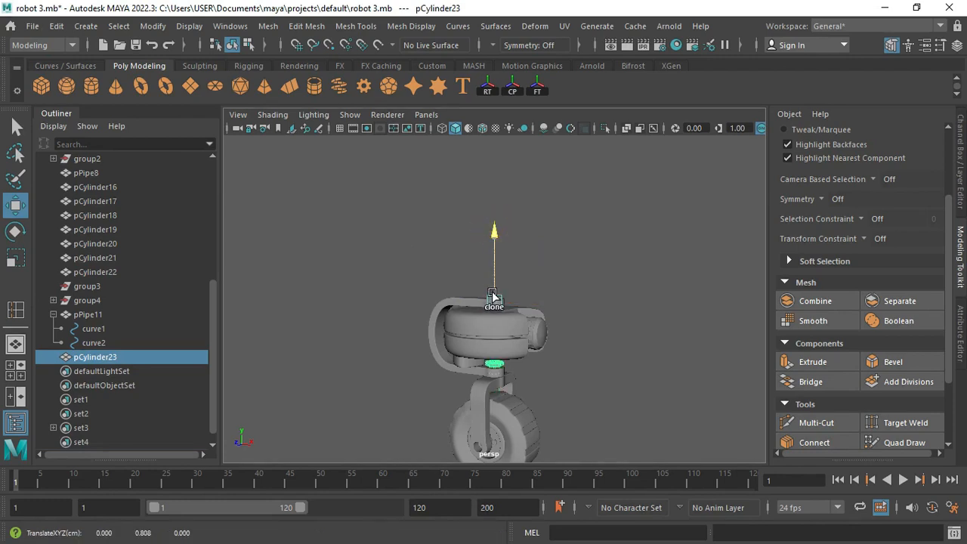
shift+drag(493, 294, 493, 292)
key(f)
drag(494, 190, 494, 218)
click(582, 265)
Create a polygon pipe and position it around the upper arm joint above the body.
mouse_move(581, 264)
alt+mouse_down()
mouse_move(550, 228)
mouse_move(447, 262)
mouse_move(451, 274)
mouse_move(416, 287)
mouse_move(584, 323)
alt+mouse_up()
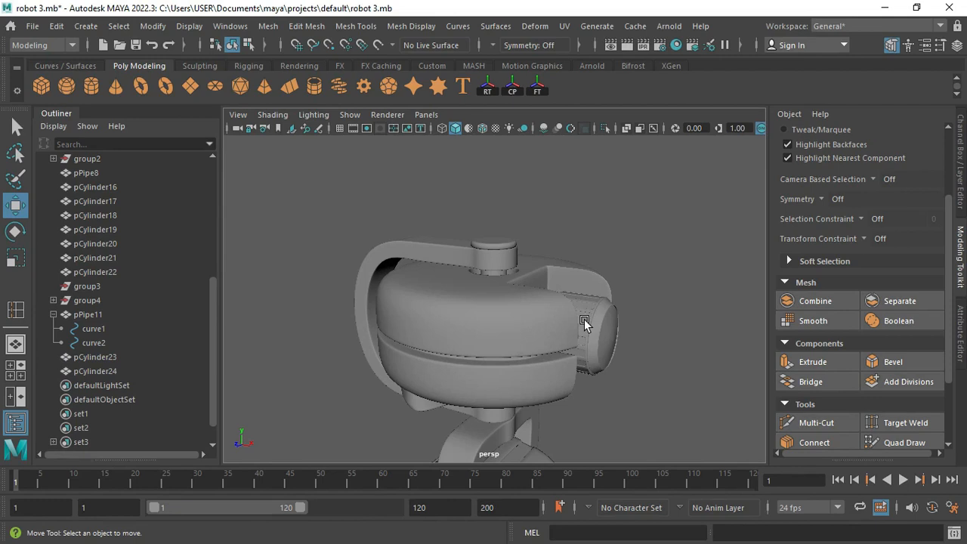
click(790, 367)
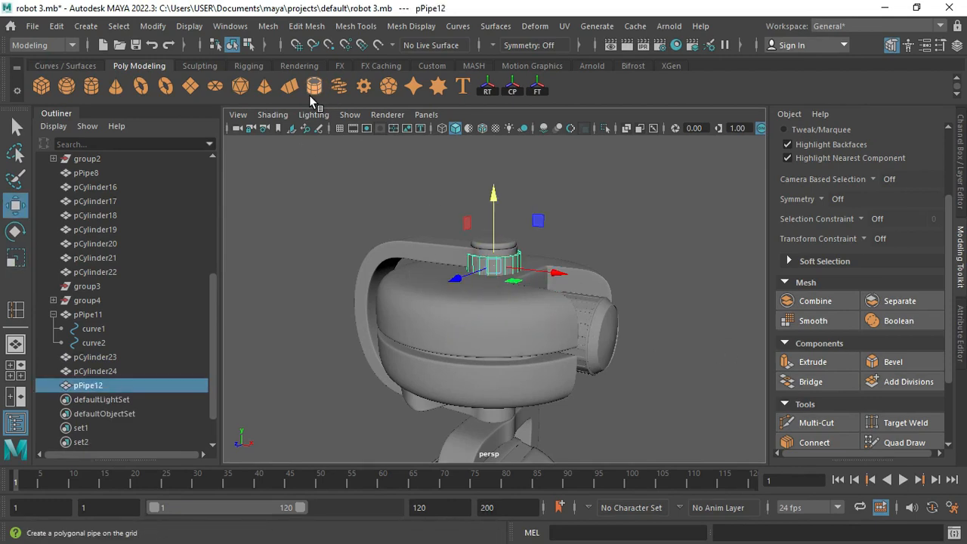
alt+drag(501, 248, 455, 250)
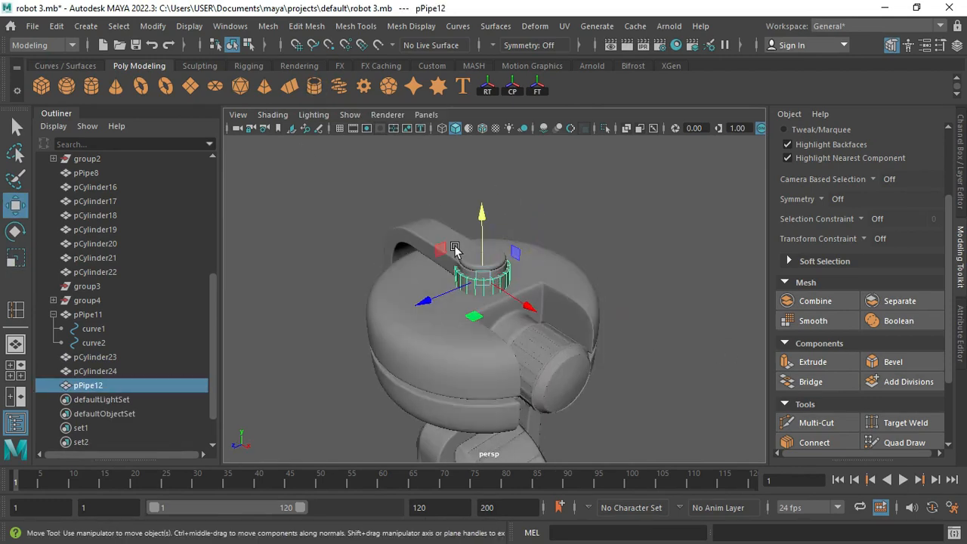
key(q)
shift+click(495, 256)
key(ctrl+1)
click(498, 292)
key(f)
alt+drag(499, 296, 531, 281)
scroll(531, 281, down, 2)
key(w)
drag(491, 229, 496, 429)
Isolate the pipe and delete its cap and inner faces, leaving only the outer wall.
key(r)
key(ctrl+1)
key(ctrl+1)
key(F11)
alt+drag(464, 300, 467, 350)
click(480, 280)
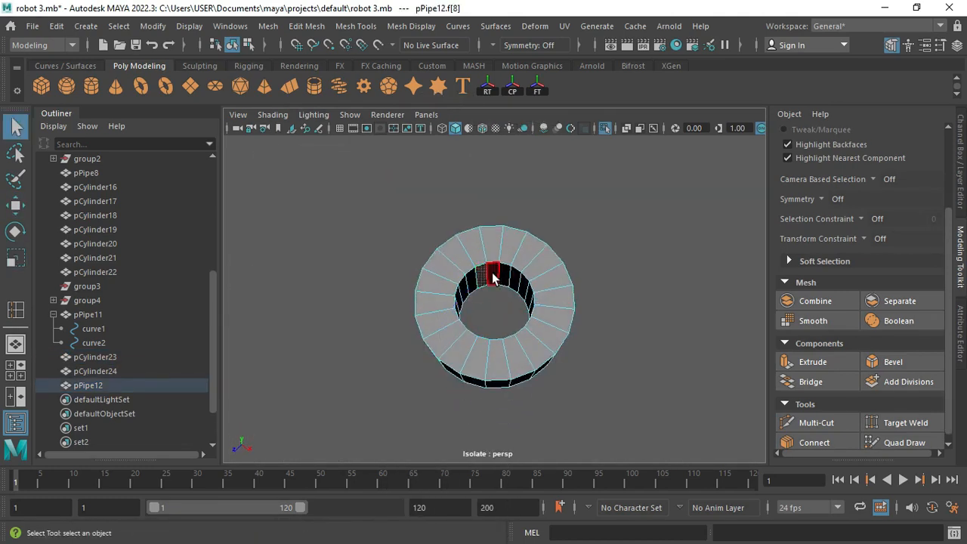
alt+drag(479, 279, 450, 184)
key(Delete)
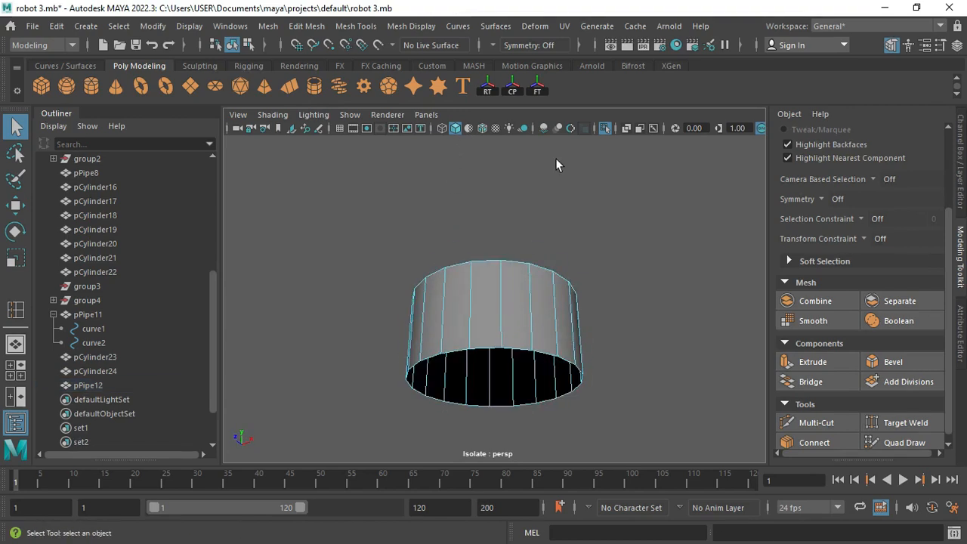
Show the whole model and fit the pipe band around the base of the upper arm joint.
alt+drag(552, 181, 532, 240)
right_drag(508, 331, 531, 309)
alt+drag(532, 308, 491, 274)
key(r)
key(ctrl+1)
key(w)
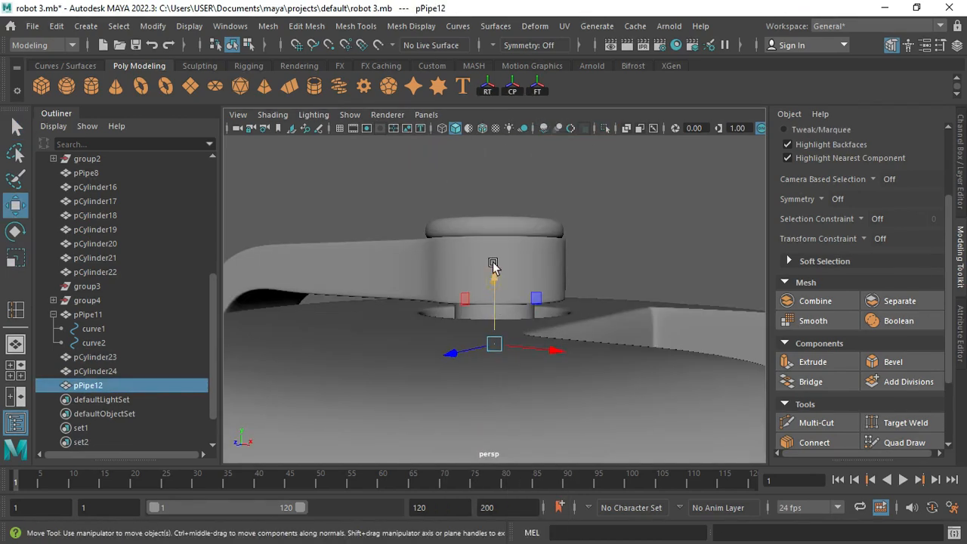
drag(497, 228, 496, 230)
alt+drag(497, 229, 518, 221)
key(w)
key(r)
alt+drag(511, 259, 438, 302)
Taper the band by scaling its upper edge loop to about 0.88 in X and Z.
right_drag(428, 332, 401, 162)
right_drag(460, 338, 458, 102)
double_click(492, 330)
key(e)
key(r)
drag(495, 293, 482, 288)
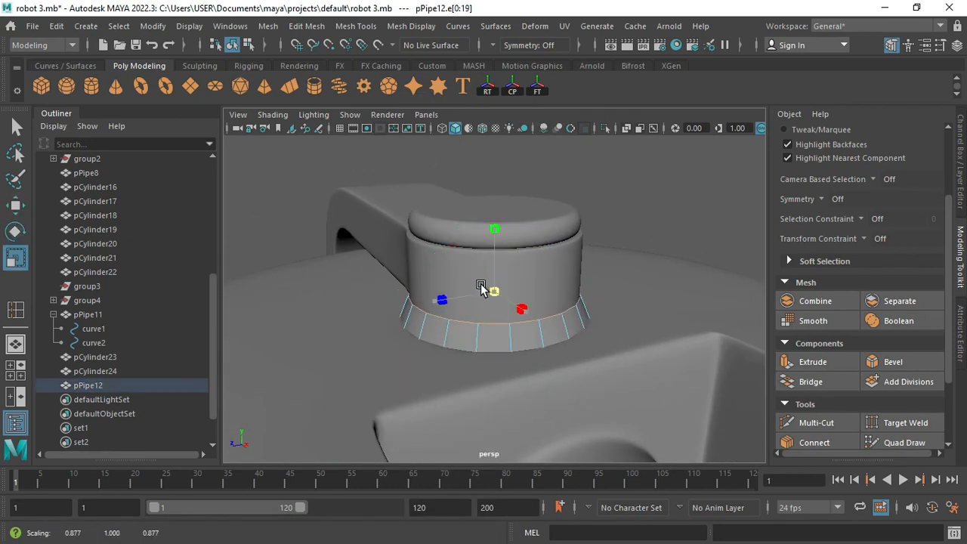
alt+drag(586, 324, 581, 320)
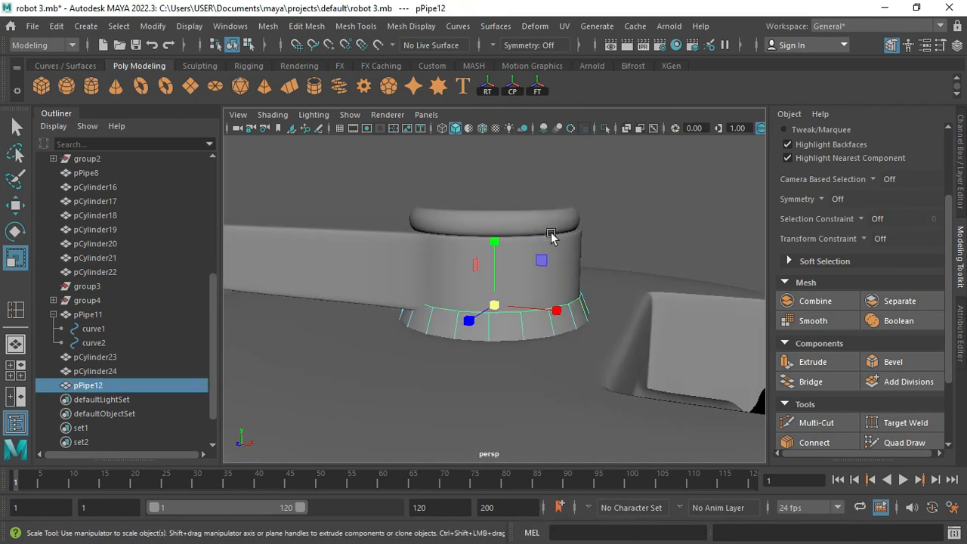
Extrude the tapered band's faces with a small thickness to form a solid ring.
alt+drag(492, 284, 453, 312)
click(793, 370)
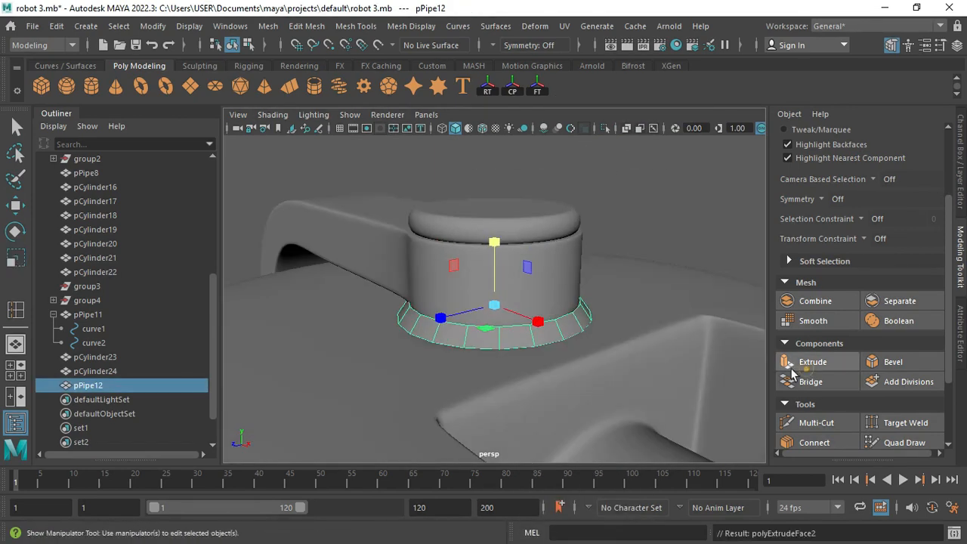
alt+drag(634, 298, 601, 332)
key(ctrl+z)
key(ctrl+z)
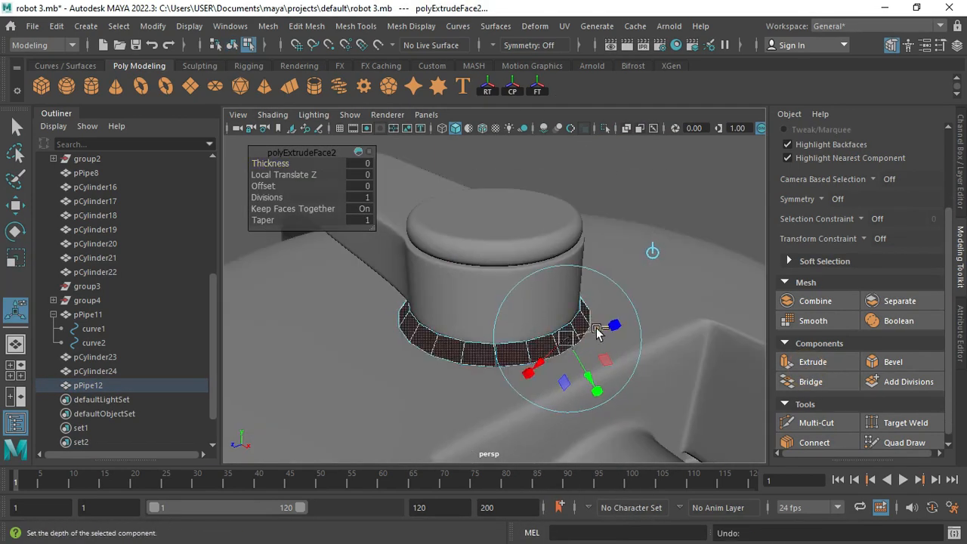
click(800, 362)
drag(270, 162, 338, 163)
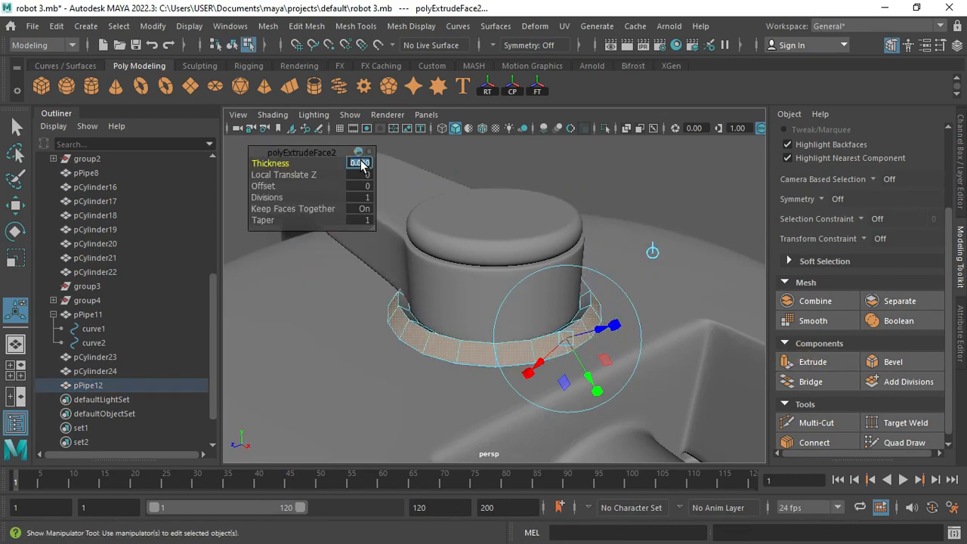
key(Return)
Isolate the tapered ring and insert supporting edge loops around its narrow upper rim.
scroll(452, 378, up, 3)
alt+drag(451, 406, 459, 339)
right_drag(460, 341, 492, 332)
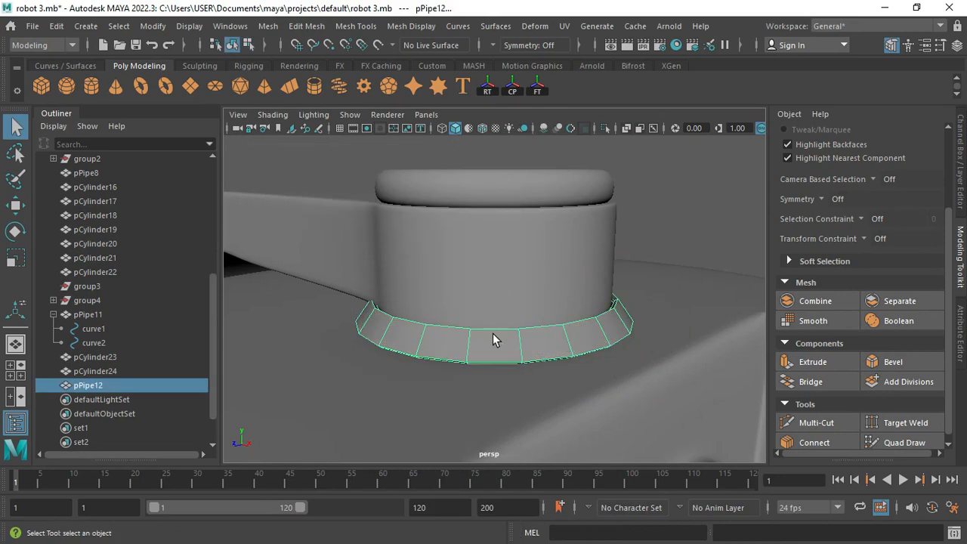
key(ctrl+1)
alt+drag(494, 337, 493, 408)
click(356, 25)
click(367, 133)
scroll(265, 336, up, 6)
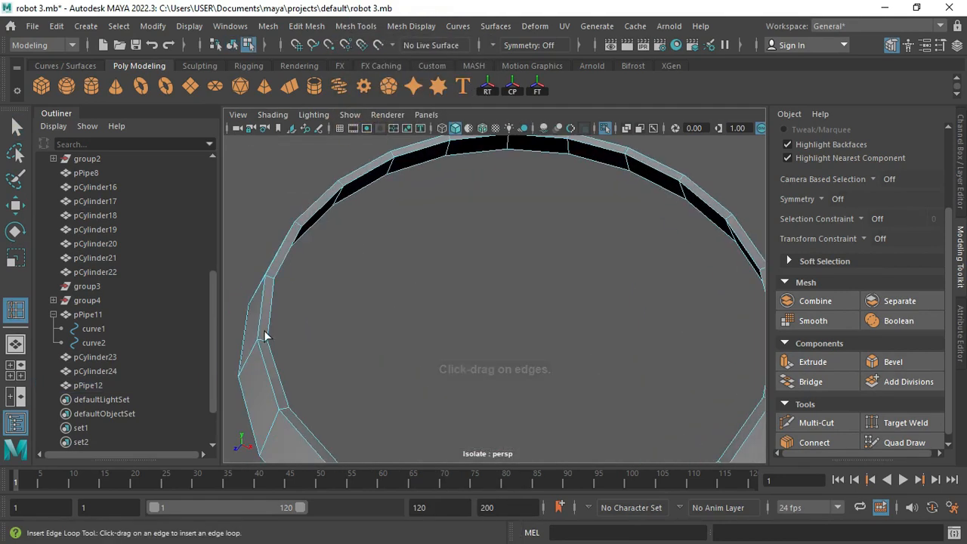
scroll(319, 351, down, 5)
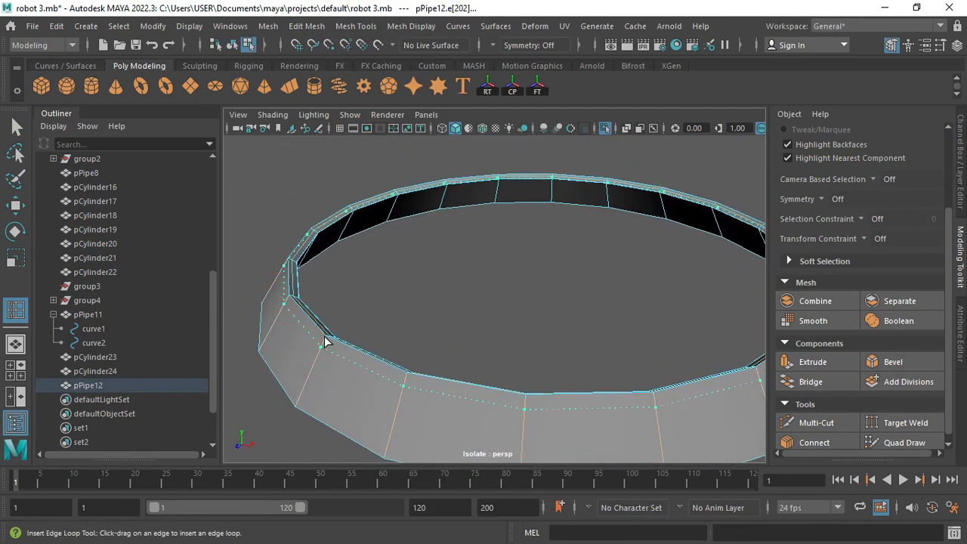
Insert supporting edge loops just below the upper rim on the ring's outer and inner walls.
alt+drag(329, 356, 326, 308)
drag(325, 307, 325, 319)
alt+drag(352, 258, 380, 282)
alt+drag(421, 172, 388, 299)
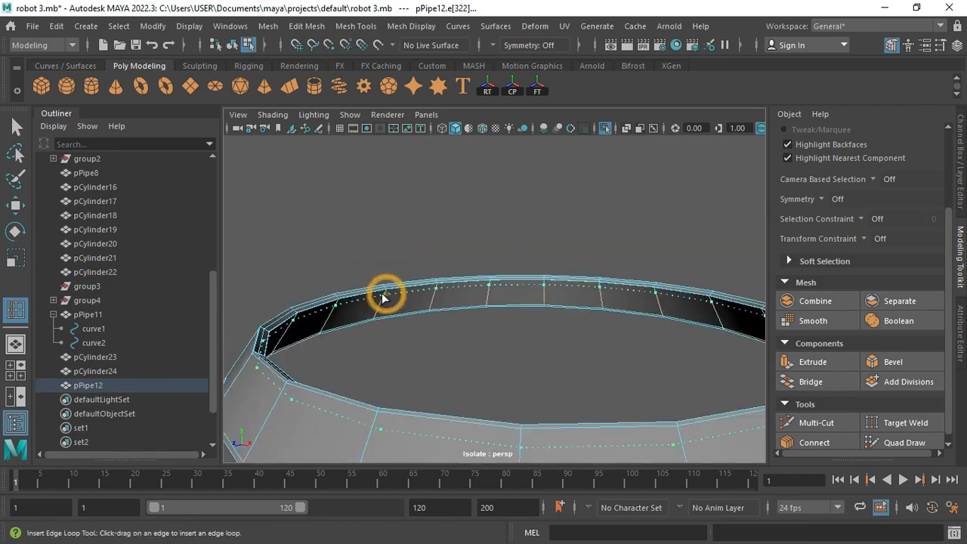
click(383, 295)
right_drag(412, 290, 445, 246)
click(448, 244)
alt+drag(461, 243, 497, 280)
scroll(498, 280, down, 4)
click(435, 386)
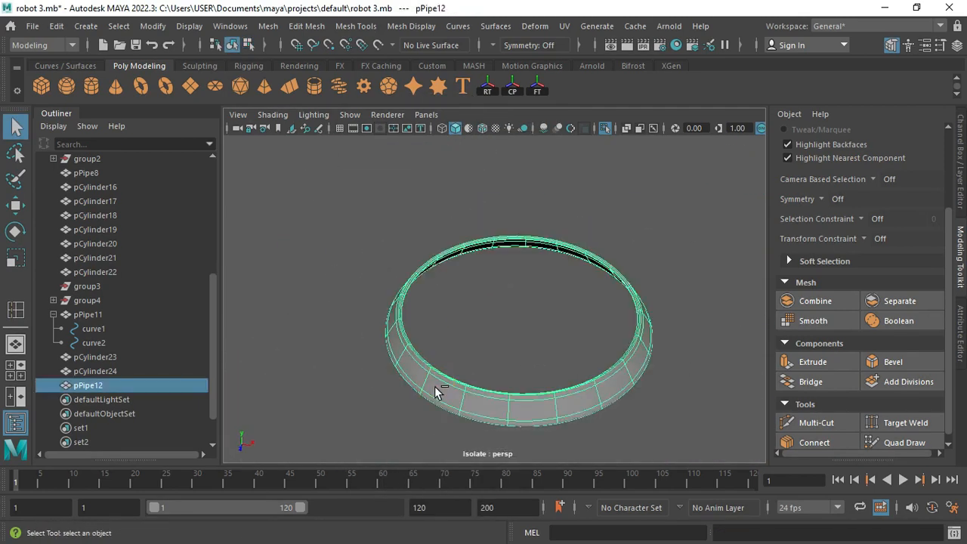
Show the whole model and scale the tapered ring slightly to fit snugly around the joint's base.
key(ctrl+1)
alt+drag(488, 377, 521, 386)
click(610, 371)
click(529, 377)
key(r)
drag(516, 322, 511, 323)
click(604, 277)
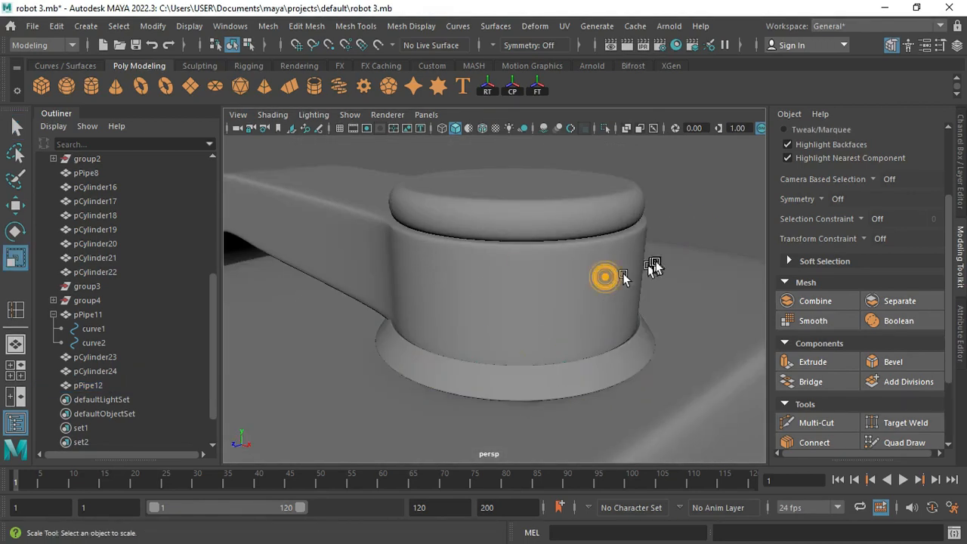
alt+drag(624, 277, 655, 234)
Create a second polygon pipe and lower it along Y to the lower arm joint above the fork.
click(523, 339)
key(w)
scroll(724, 224, down, 5)
alt+drag(529, 281, 486, 286)
scroll(517, 345, down, 3)
alt+drag(513, 257, 505, 355)
click(316, 89)
drag(515, 240, 515, 349)
key(f)
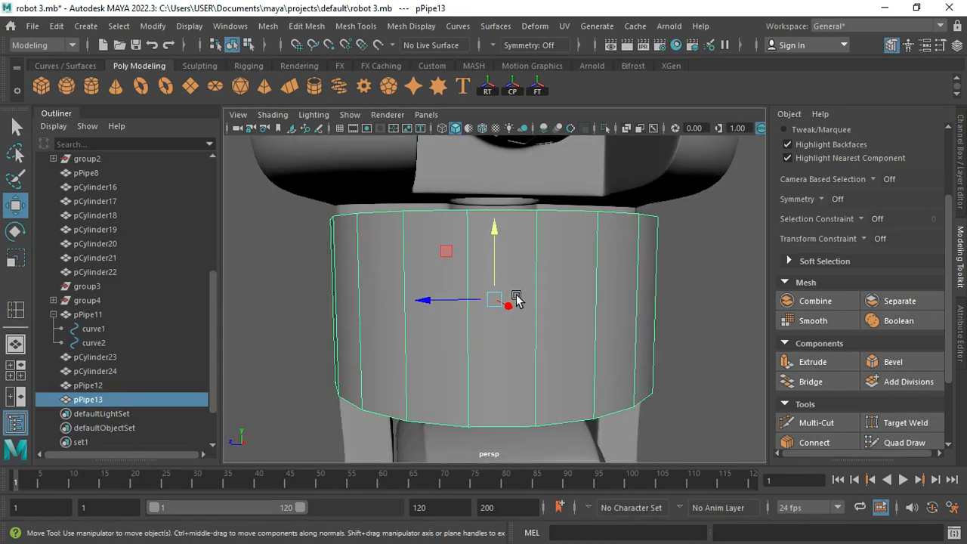
Scale the second pipe to about 0.3 in X and Z and flatten it into a thin ring beneath the lower joint.
drag(494, 236, 559, 278)
drag(494, 299, 402, 257)
key(f)
mouse_move(494, 235)
mouse_down()
mouse_move(492, 224)
mouse_move(492, 237)
mouse_up()
key(w)
key(f)
key(r)
drag(494, 299, 443, 271)
alt+drag(460, 275, 491, 292)
drag(494, 236, 492, 258)
alt+drag(491, 258, 492, 245)
drag(492, 297, 484, 296)
mouse_move(452, 297)
alt+mouse_down()
mouse_move(419, 318)
mouse_move(447, 311)
alt+mouse_up()
alt+drag(412, 249, 425, 237)
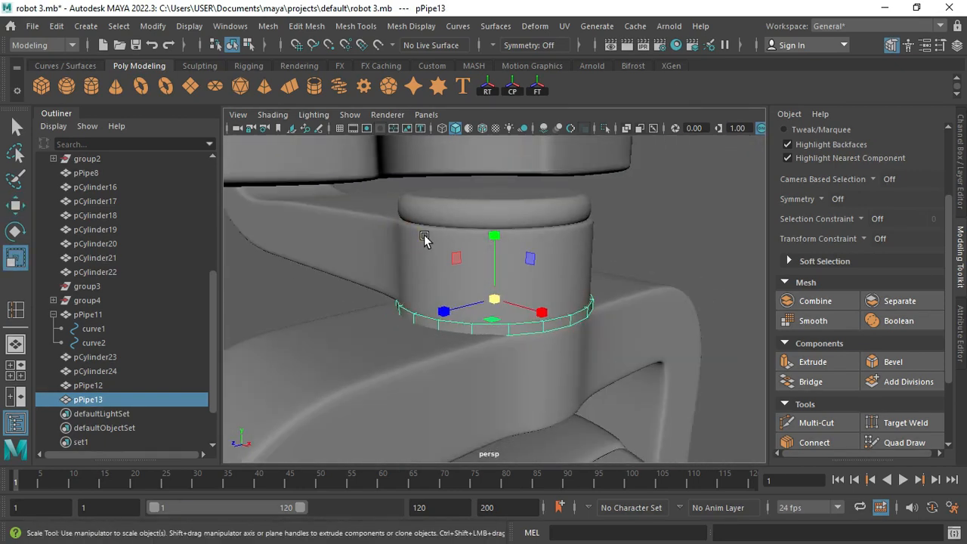
Select the body, arm, bracket, joint pins and tapered ring together and raise them slightly above the fork.
key(q)
click(440, 214)
shift+click(444, 246)
alt+right_drag(433, 240, 326, 217)
shift+click(559, 231)
key(space)
mouse_move(562, 231)
mouse_down()
mouse_move(544, 268)
mouse_move(547, 237)
mouse_up()
key(space)
alt+right_drag(548, 237, 499, 256)
alt+drag(498, 257, 488, 292)
alt+middle_drag(489, 293, 406, 378)
shift+click(495, 318)
shift+click(521, 314)
shift+click(541, 311)
alt+drag(538, 306, 563, 291)
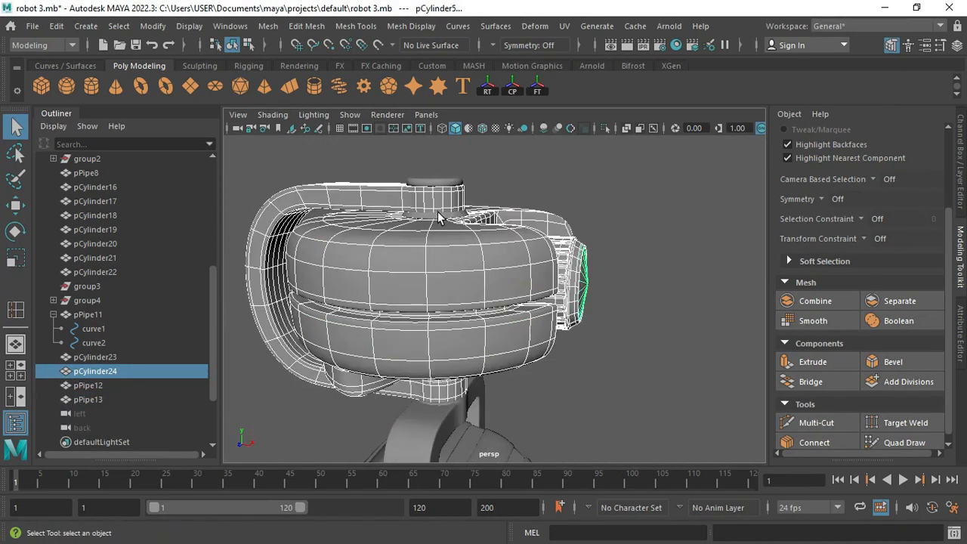
shift+click(438, 214)
shift+click(439, 186)
shift+click(445, 182)
alt+drag(445, 188, 462, 242)
key(w)
key(q)
shift+click(543, 257)
key(w)
shift+click(469, 400)
alt+right_drag(462, 241, 438, 253)
alt+drag(438, 252, 442, 309)
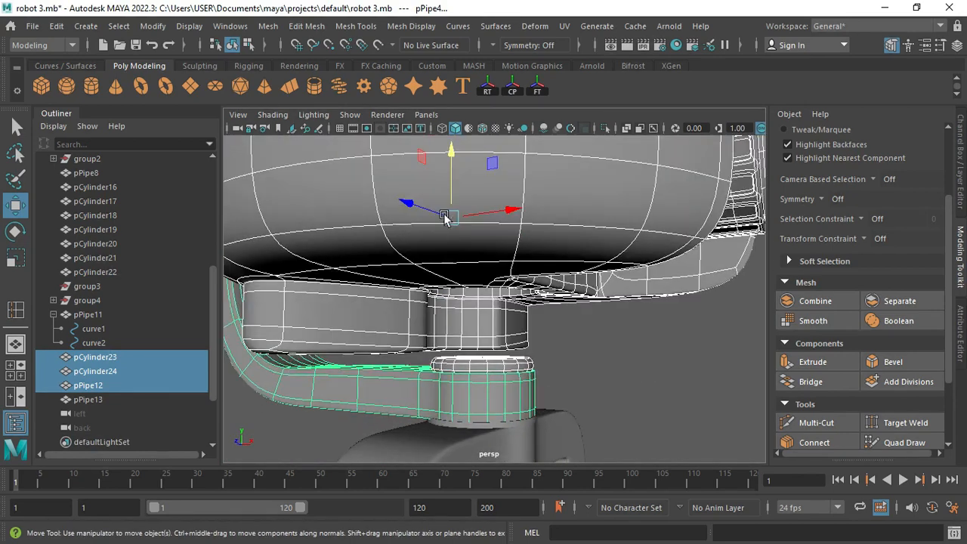
drag(451, 158, 447, 148)
Seat the thin ring between the lower joint and the fork and flatten it to about 0.032 in Y.
click(491, 426)
key(f)
alt+drag(462, 368, 462, 374)
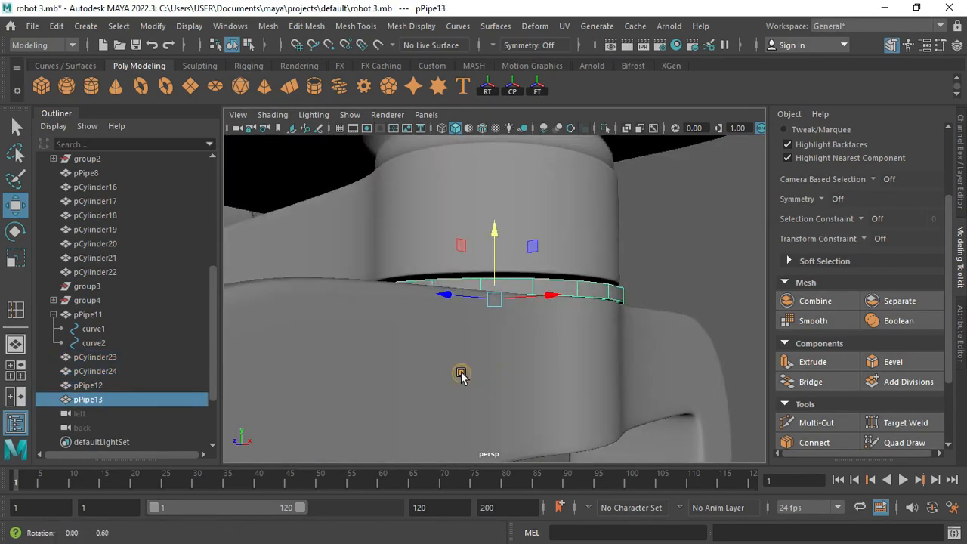
alt+drag(494, 229, 487, 295)
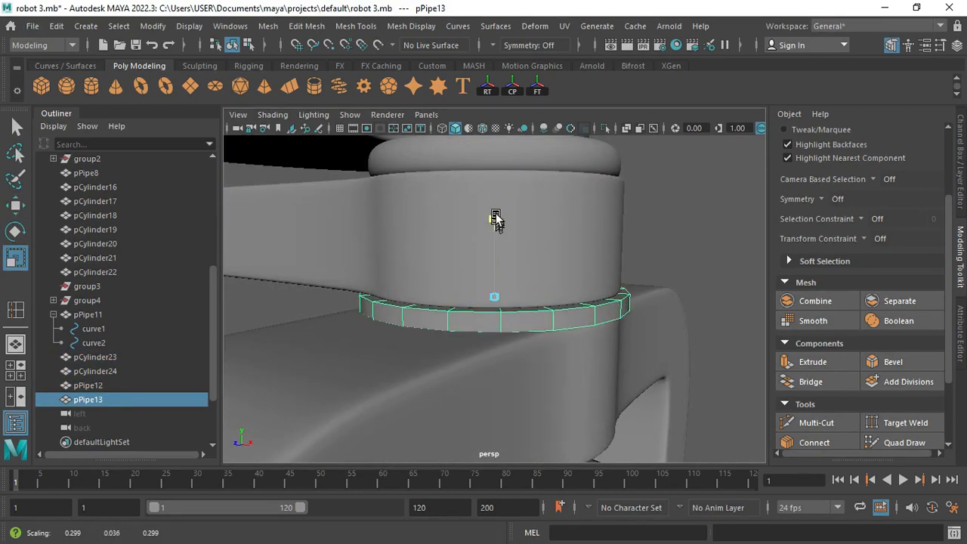
key(w)
alt+drag(495, 235, 490, 228)
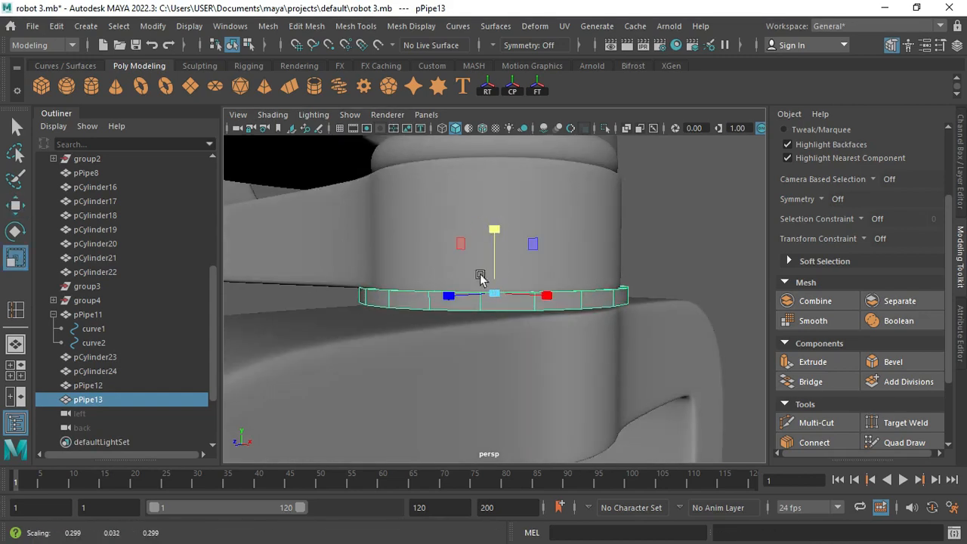
Insert a supporting edge loop around the thin ring's outer wall and return to object selection.
click(355, 25)
click(378, 136)
scroll(480, 301, up, 2)
drag(474, 302, 472, 313)
key(q)
right_drag(472, 313, 525, 166)
click(660, 283)
alt+drag(559, 315, 521, 304)
scroll(587, 384, down, 10)
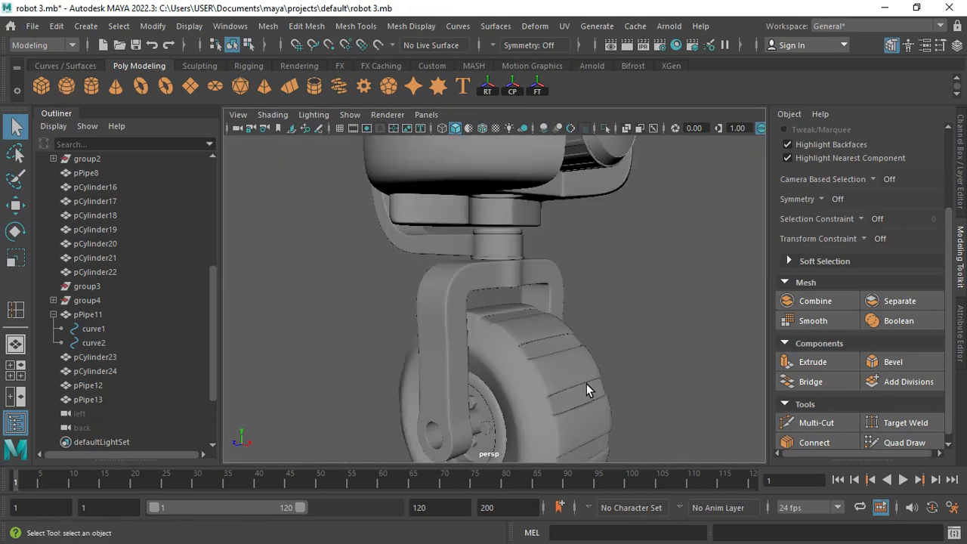
Clone the upper joint's pin in the side view and move the copy down to the wheel axle's height.
alt+drag(586, 384, 466, 260)
click(501, 160)
alt+drag(518, 227, 451, 242)
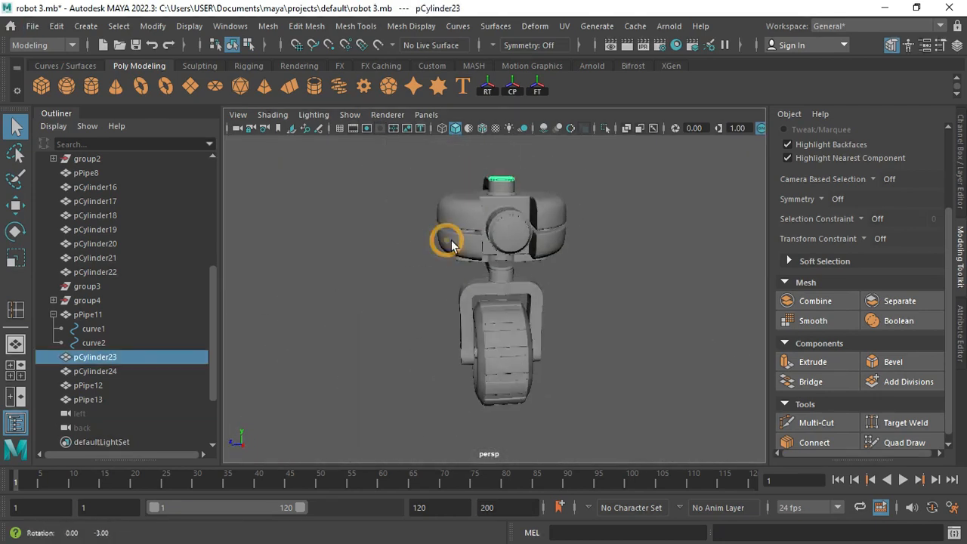
key(space)
key(space)
key(w)
scroll(521, 204, down, 2)
alt+middle_drag(527, 179, 545, 224)
shift+drag(531, 215, 507, 357)
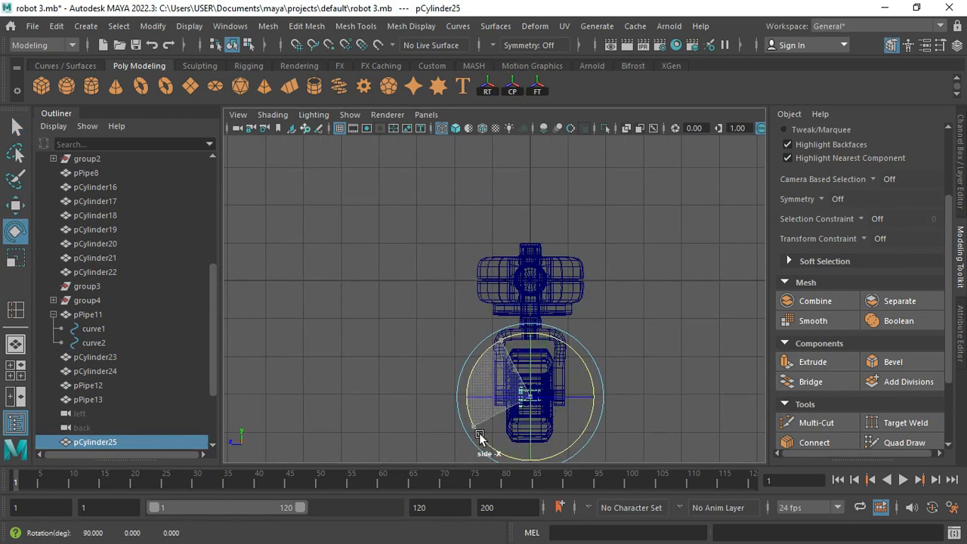
Rotate the cloned pin 90 degrees about X and place it at the fork leg's axle hole.
drag(479, 433, 473, 399)
key(w)
key(space)
key(space)
key(f)
click(356, 353)
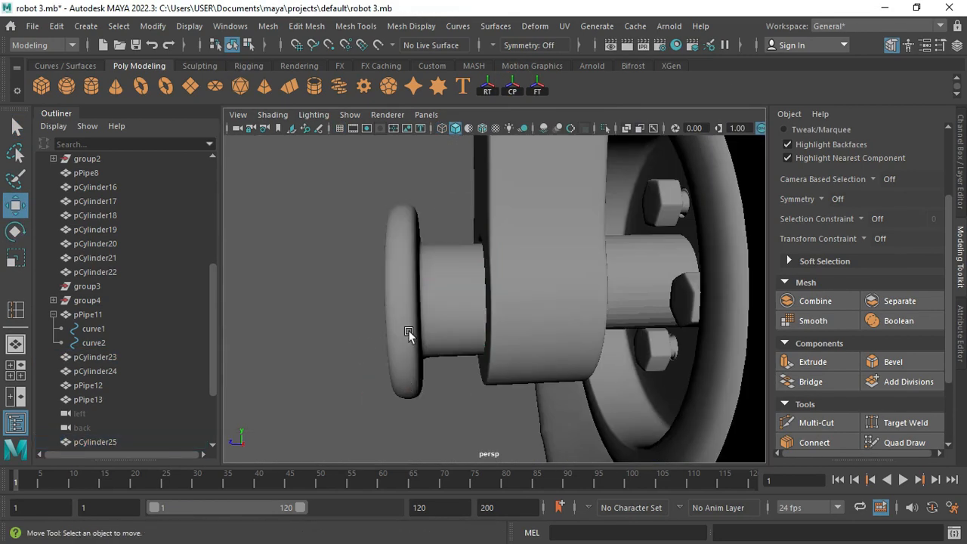
Shorten the axle pin along its length so its flange sits close against the fork leg.
click(441, 311)
alt+drag(442, 311, 445, 277)
key(r)
alt+drag(404, 294, 456, 351)
Select the wheel's tyre, rim, hub cylinder and all hub bolts together and activate the Move tool.
click(413, 275)
click(433, 270)
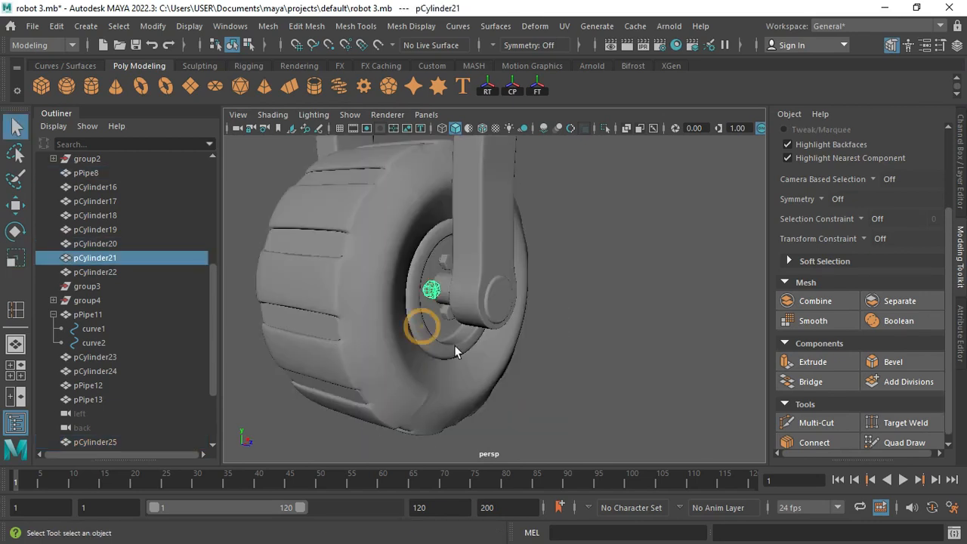
shift+click(446, 315)
alt+drag(446, 315, 234, 364)
shift+click(560, 295)
shift+click(555, 302)
alt+drag(554, 302, 325, 303)
alt+drag(590, 300, 610, 313)
shift+click(613, 315)
shift+click(635, 276)
shift+click(639, 355)
alt+drag(642, 365, 542, 299)
shift+click(388, 315)
alt+middle_drag(542, 300, 533, 296)
shift+click(532, 296)
mouse_move(532, 297)
alt+mouse_down()
mouse_move(505, 285)
mouse_move(536, 289)
alt+mouse_up()
alt+right_drag(436, 268, 544, 322)
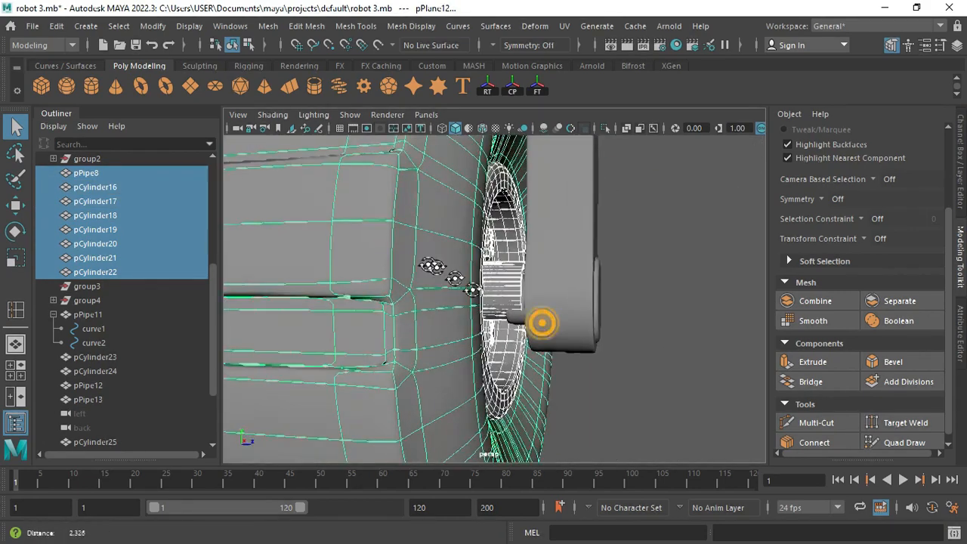
alt+drag(547, 322, 595, 295)
scroll(441, 280, down, 4)
shift+click(492, 277)
shift+click(491, 276)
key(w)
Mirror the grouped copy of the axle pin to the opposite fork leg with a Scale Z of -1 and centre its pivot.
click(603, 331)
key(ctrl+a)
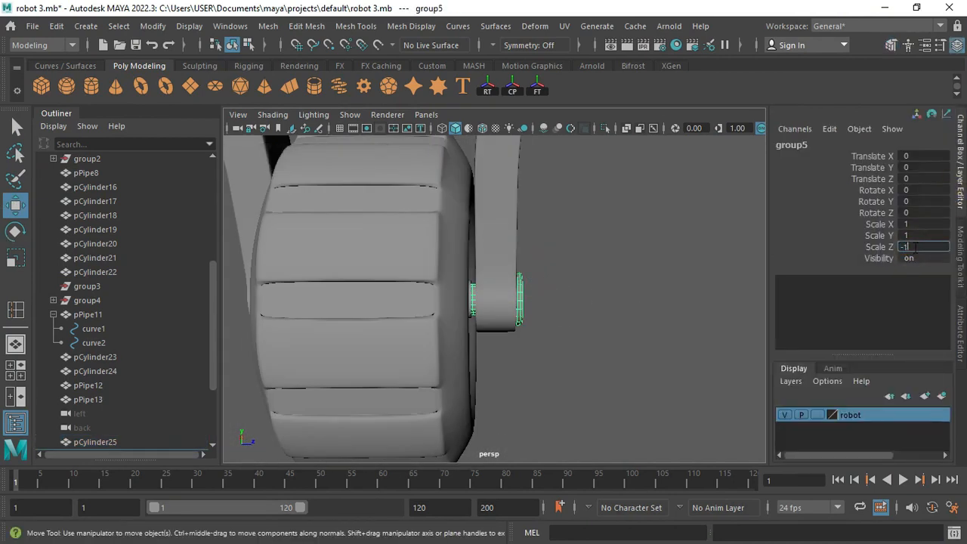
key(Return)
key(f)
alt+drag(367, 369, 403, 313)
click(512, 85)
alt+drag(523, 306, 566, 294)
Show the grid, select the whole robot and raise it until the wheel rests on the ground plane.
click(355, 295)
scroll(456, 262, down, 5)
alt+drag(355, 295, 421, 311)
drag(417, 244, 556, 366)
key(f)
click(339, 128)
scroll(503, 204, down, 4)
alt+drag(368, 229, 539, 91)
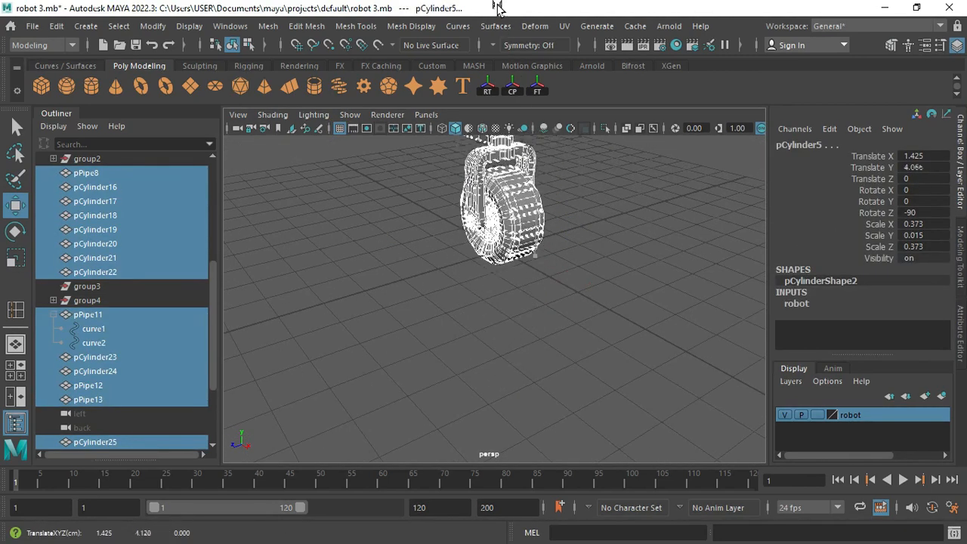
alt+drag(554, 201, 576, 204)
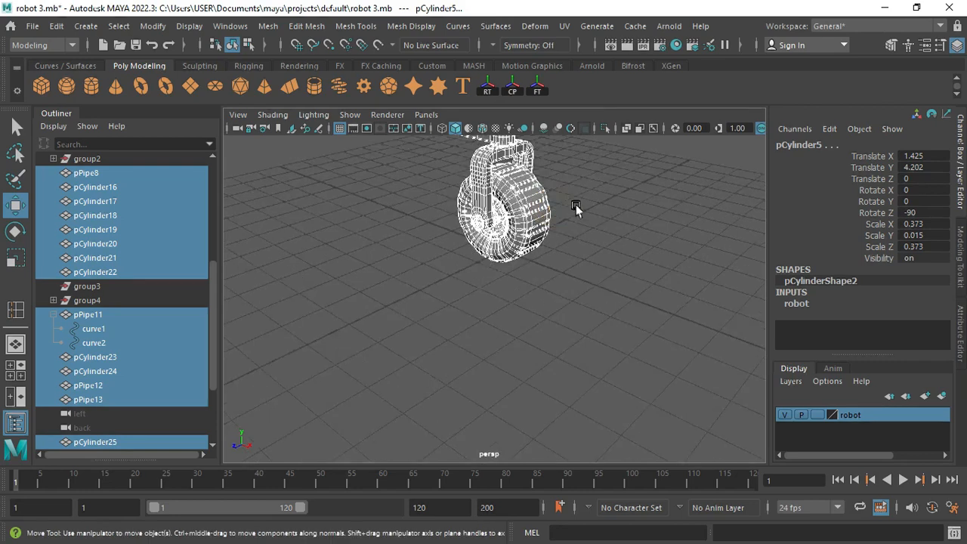
scroll(576, 204, down, 5)
alt+drag(500, 219, 461, 306)
drag(538, 229, 538, 212)
alt+drag(524, 242, 529, 216)
Delete the two leftover guide curves under the arm's pipe.
drag(504, 165, 578, 195)
click(590, 197)
drag(590, 196, 454, 214)
key(Delete)
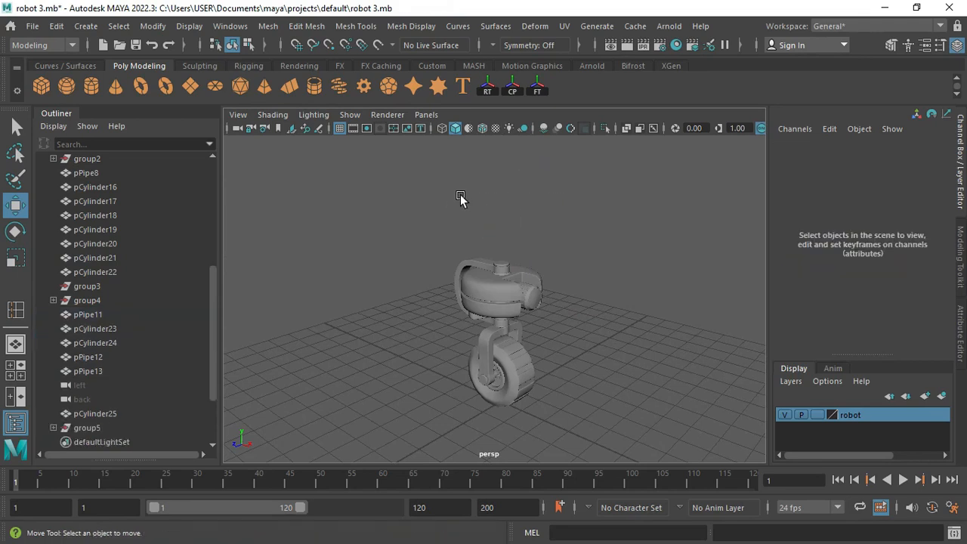
Add a cube beside the arm's curved back in the front view and narrow it to about 0.511 in X.
mouse_move(490, 308)
alt+mouse_down()
mouse_move(447, 272)
mouse_move(491, 298)
alt+mouse_up()
scroll(491, 277, up, 3)
alt+drag(490, 277, 437, 261)
scroll(499, 291, up, 4)
alt+drag(534, 309, 500, 320)
key(space)
key(space)
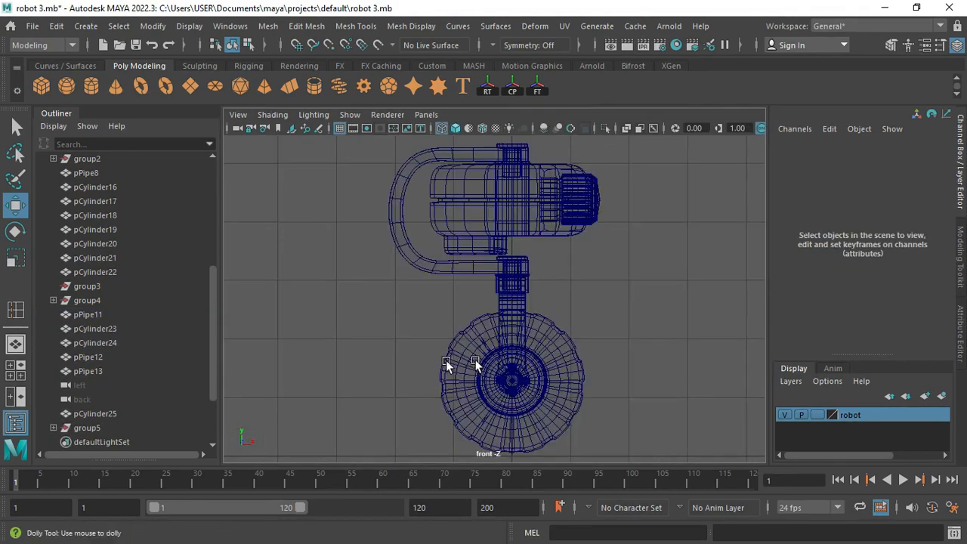
scroll(446, 362, down, 3)
click(520, 423)
scroll(404, 251, up, 3)
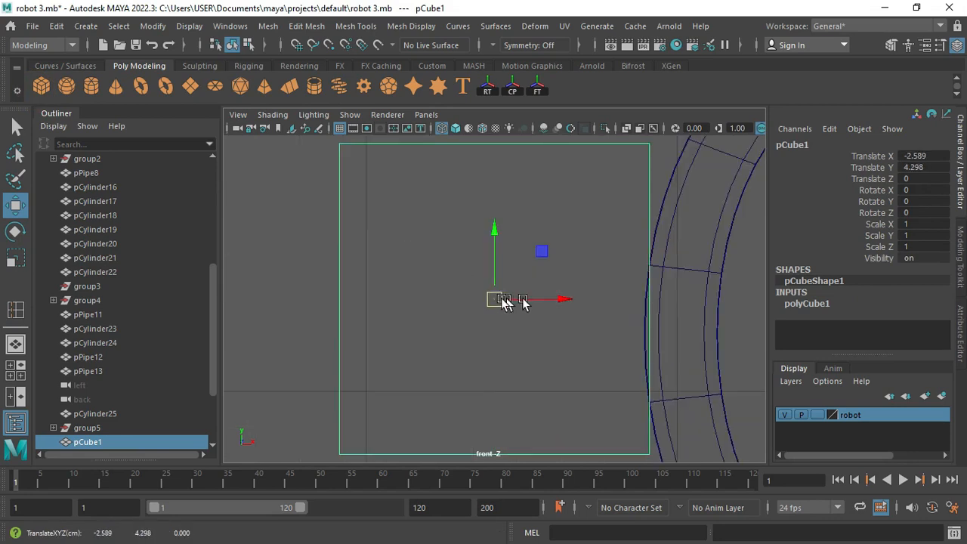
key(r)
drag(557, 300, 530, 302)
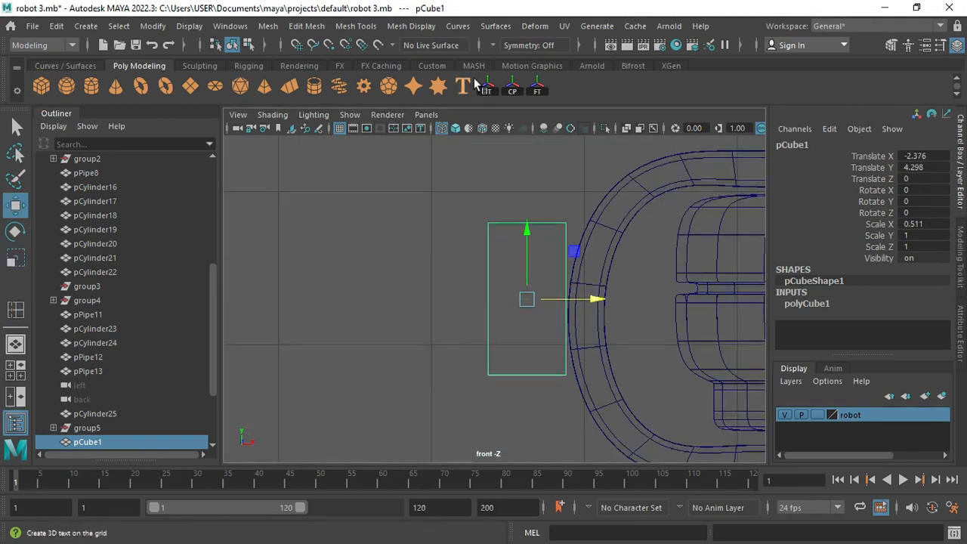
Insert a horizontal edge loop around the middle of the cube.
click(961, 257)
click(364, 25)
click(385, 130)
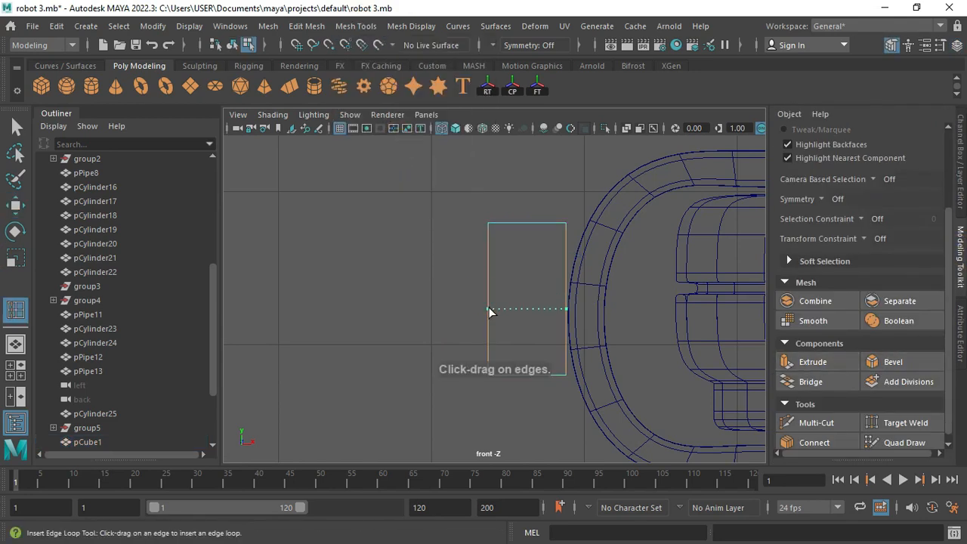
key(q)
key(space)
key(space)
key(ctrl+a)
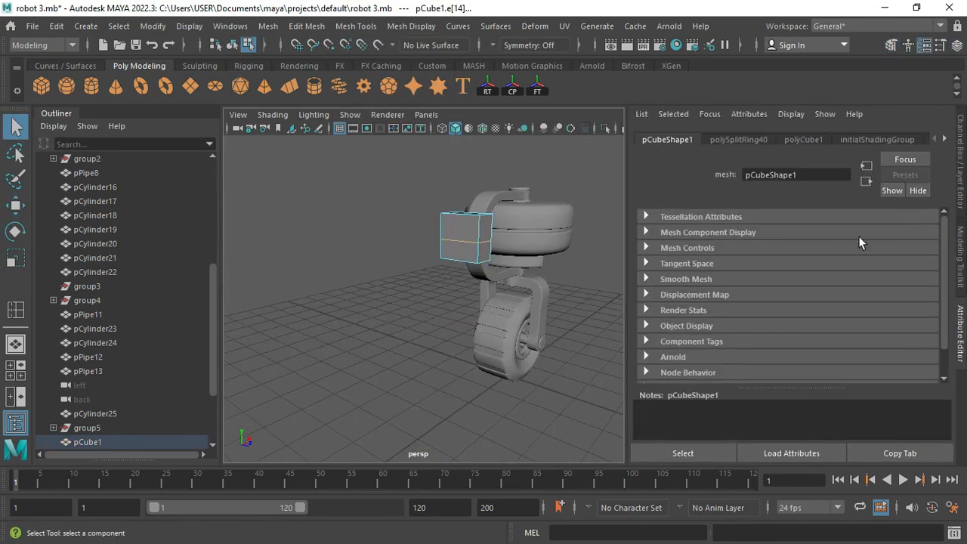
Narrow the cube by moving its outer vertices toward the arm and reduce its height.
click(961, 282)
right_drag(545, 235, 580, 208)
key(f)
key(r)
alt+drag(528, 250, 703, 306)
key(space)
key(space)
right_drag(494, 244, 435, 233)
drag(446, 185, 506, 422)
right_drag(549, 272, 576, 246)
key(r)
drag(527, 235, 527, 254)
key(space)
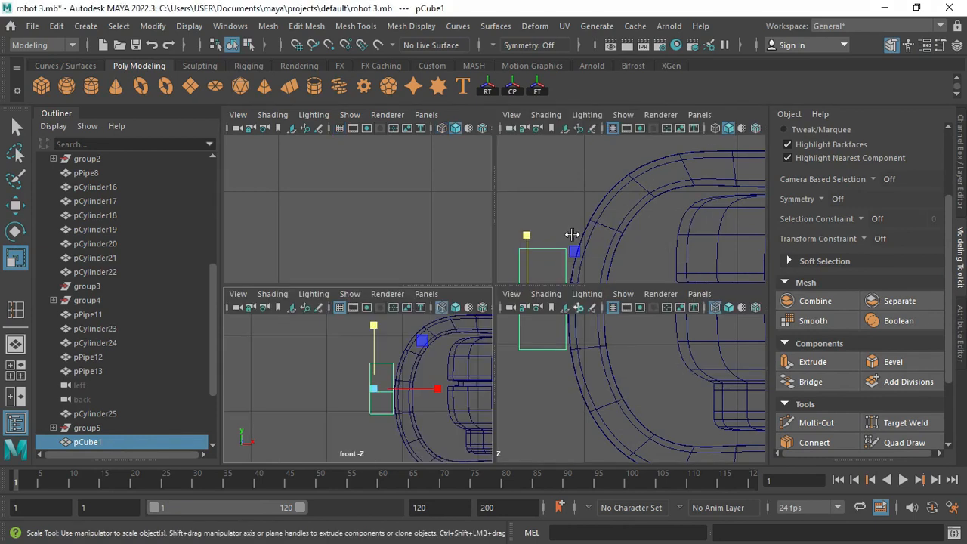
click(684, 205)
Move the block's lower outer edge inward toward the arm to taper its lower half.
key(space)
drag(570, 317, 504, 294)
right_drag(504, 257, 505, 107)
click(509, 324)
key(w)
alt+drag(519, 355, 457, 375)
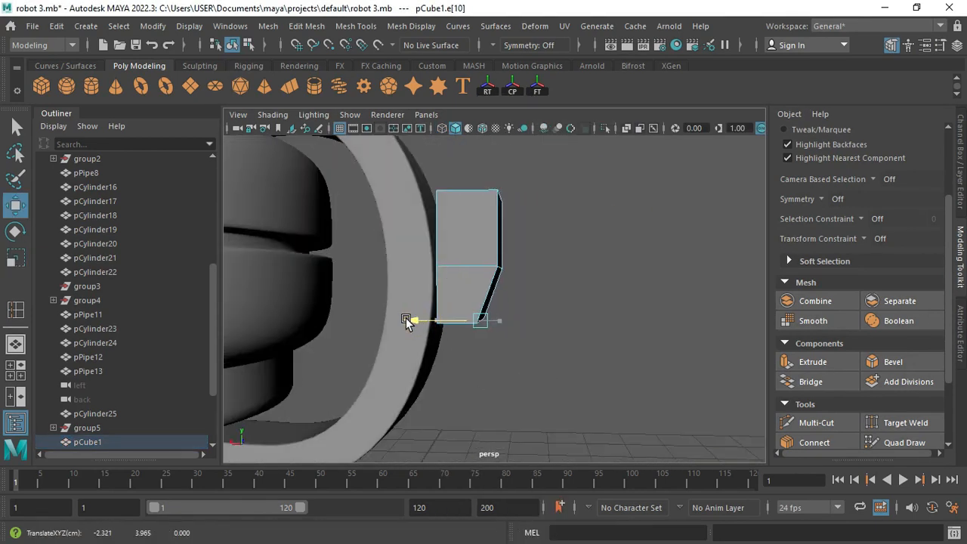
Insert supporting edge loops along the tapered block's top, bottom and side edges.
alt+drag(405, 317, 472, 202)
click(356, 25)
click(381, 134)
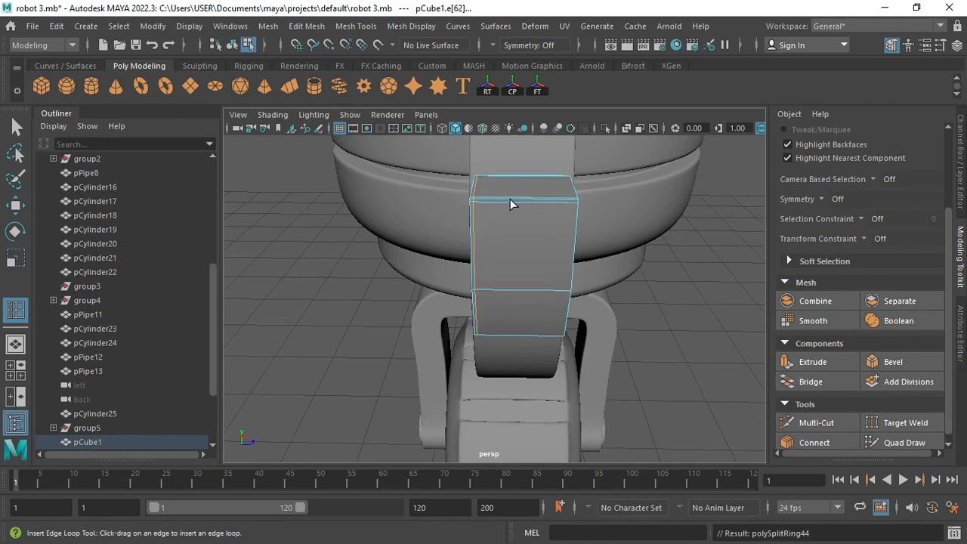
alt+drag(571, 204, 555, 332)
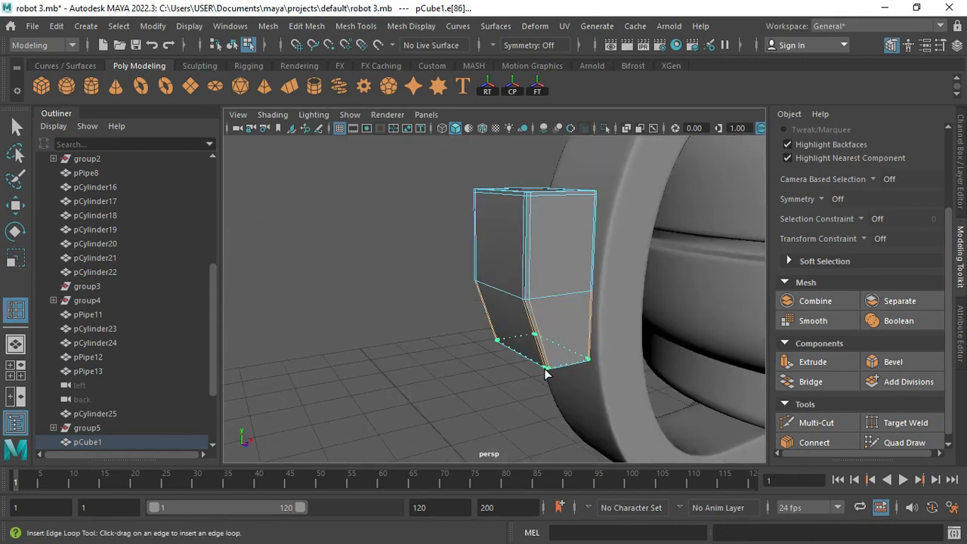
alt+drag(488, 253, 520, 293)
scroll(521, 293, down, 3)
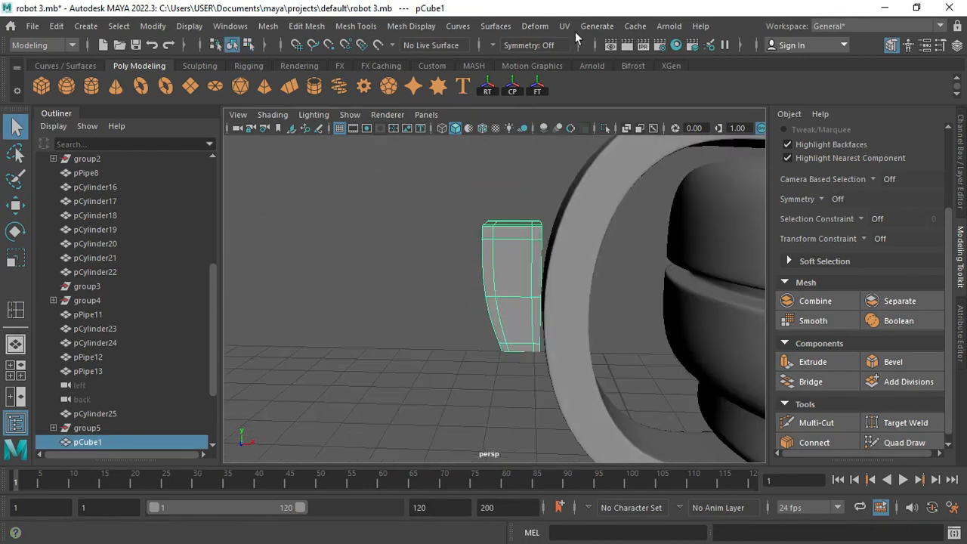
Apply a nonlinear Bend deformer to the block and rotate its handle about Z.
click(536, 28)
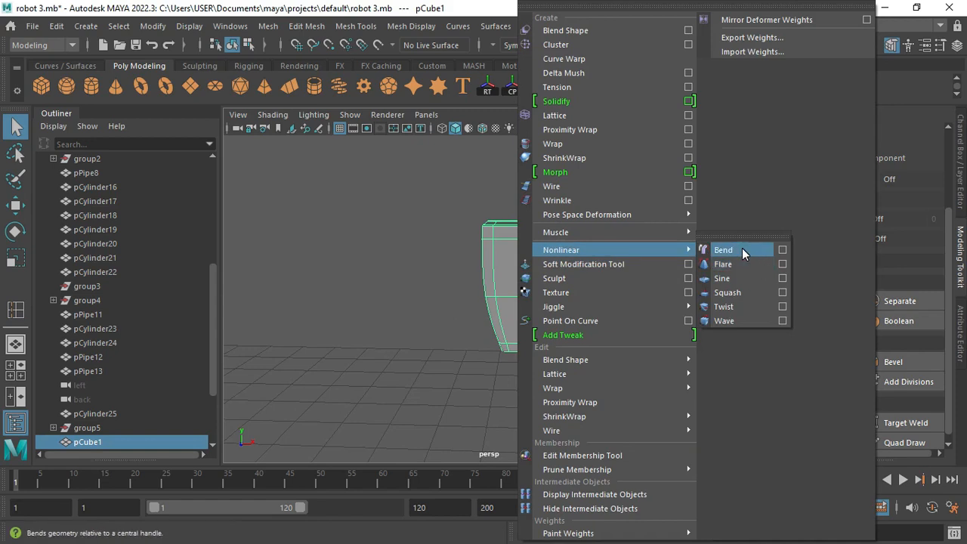
click(723, 250)
alt+drag(574, 253, 543, 283)
key(e)
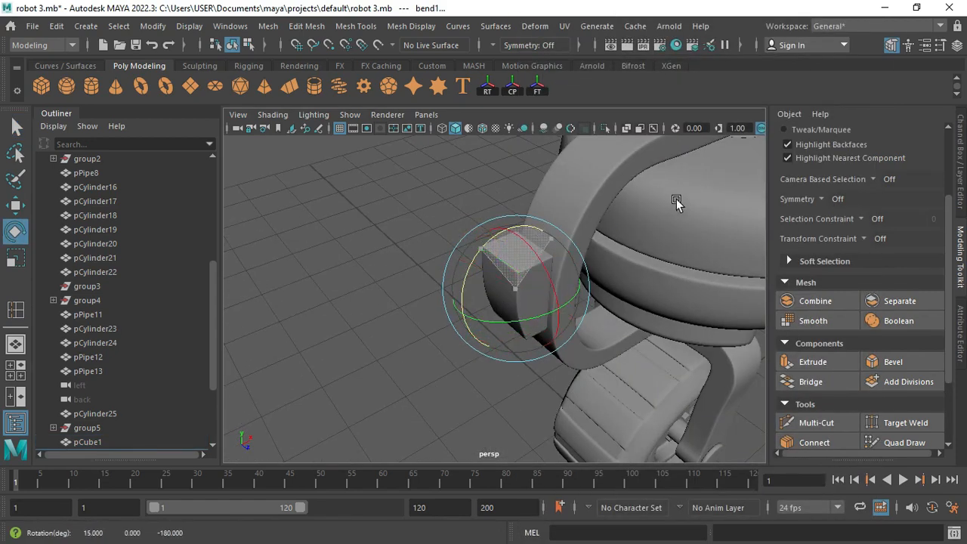
Bend the block toward the arm with a curvature of -27.835 and a high bound of 0.155.
alt+drag(676, 203, 515, 342)
key(space)
key(space)
key(ctrl+a)
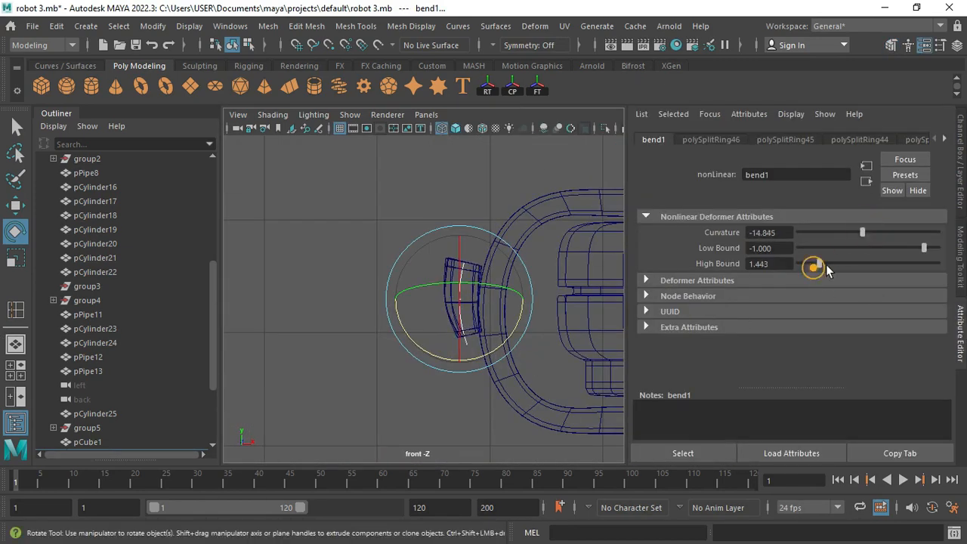
drag(825, 265, 785, 251)
drag(862, 232, 858, 232)
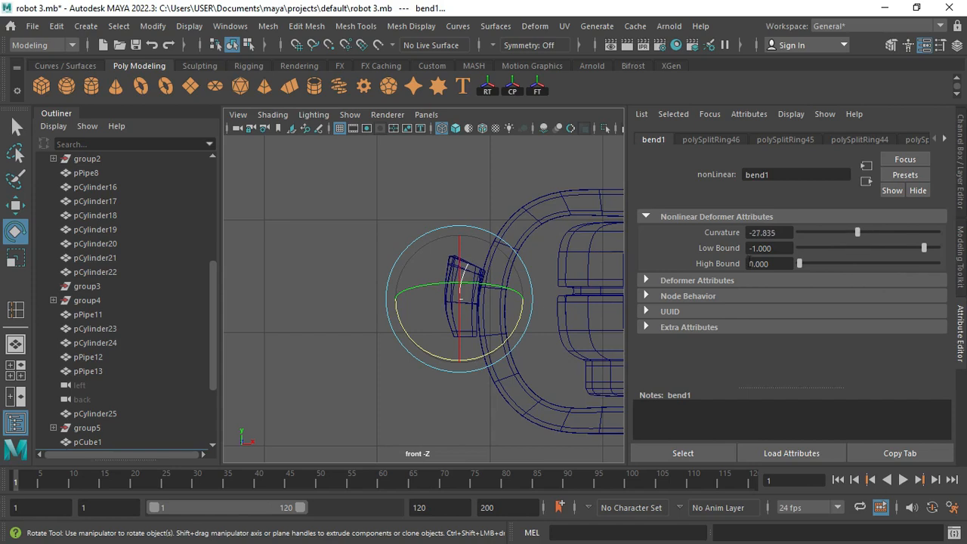
drag(799, 263, 803, 268)
Select the bent block and delete all construction history in the scene.
key(space)
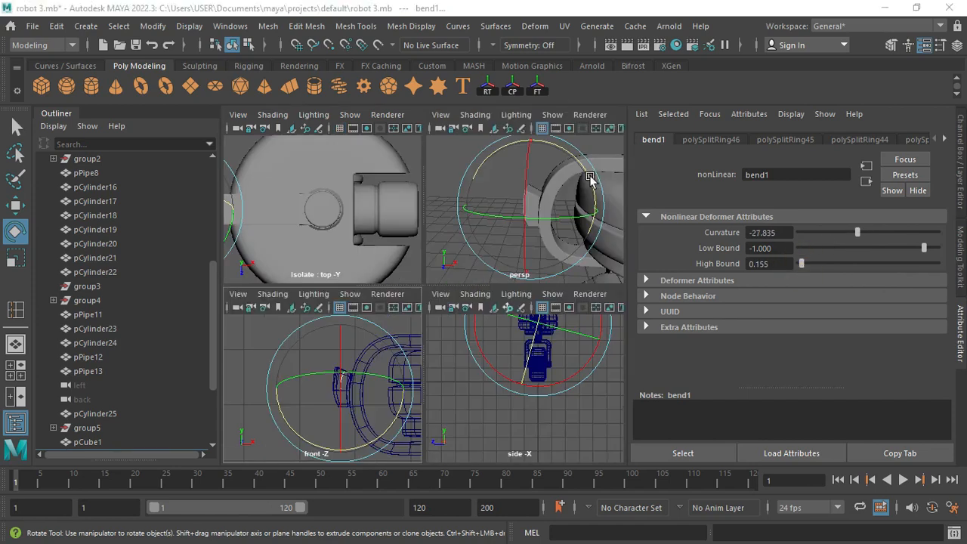
key(space)
alt+drag(539, 287, 423, 260)
key(q)
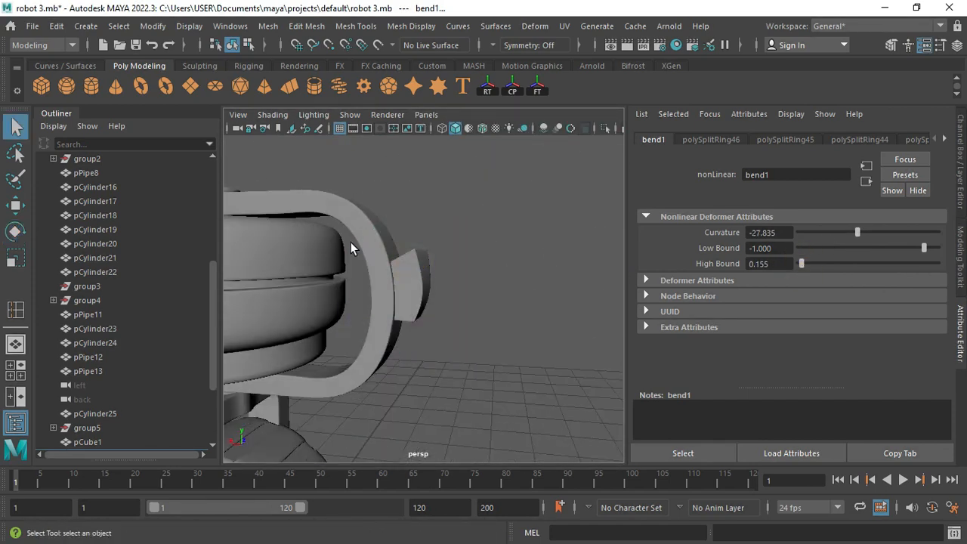
click(426, 282)
click(56, 28)
mouse_move(111, 214)
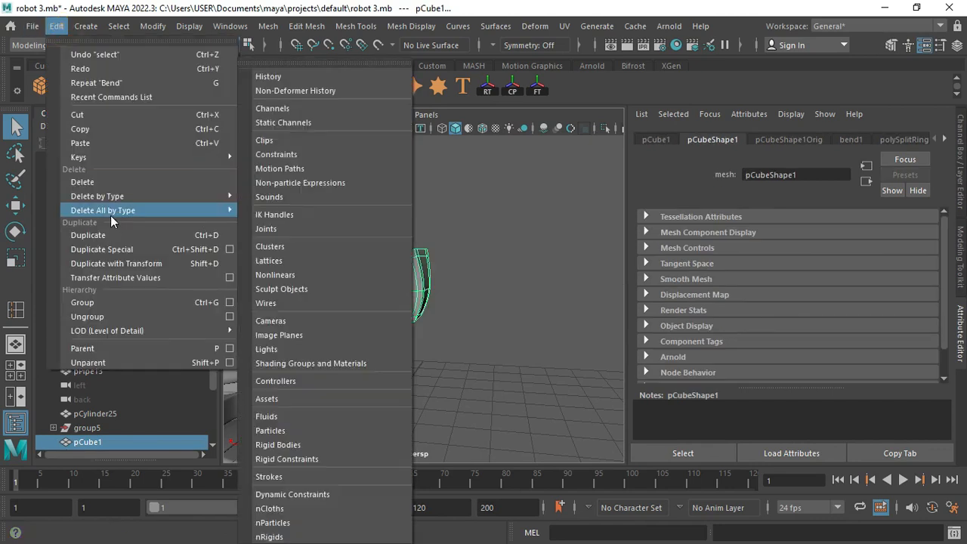
click(270, 79)
click(485, 292)
alt+drag(486, 292, 426, 257)
click(449, 282)
alt+drag(291, 272, 225, 266)
Add a polygon cylinder, scale it down and place it beside the bent block.
click(90, 86)
scroll(511, 298, down, 5)
scroll(483, 306, down, 3)
key(w)
drag(477, 309, 480, 190)
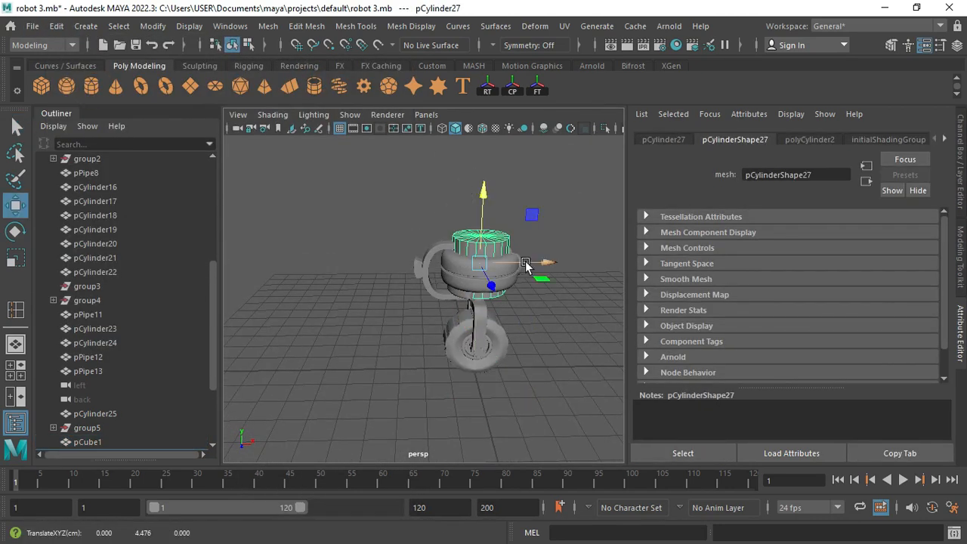
drag(532, 263, 374, 249)
key(r)
key(f)
scroll(420, 255, down, 2)
key(w)
Isolate the cylinder and the block, and snap the cylinder onto the block's upper end.
shift+click(507, 302)
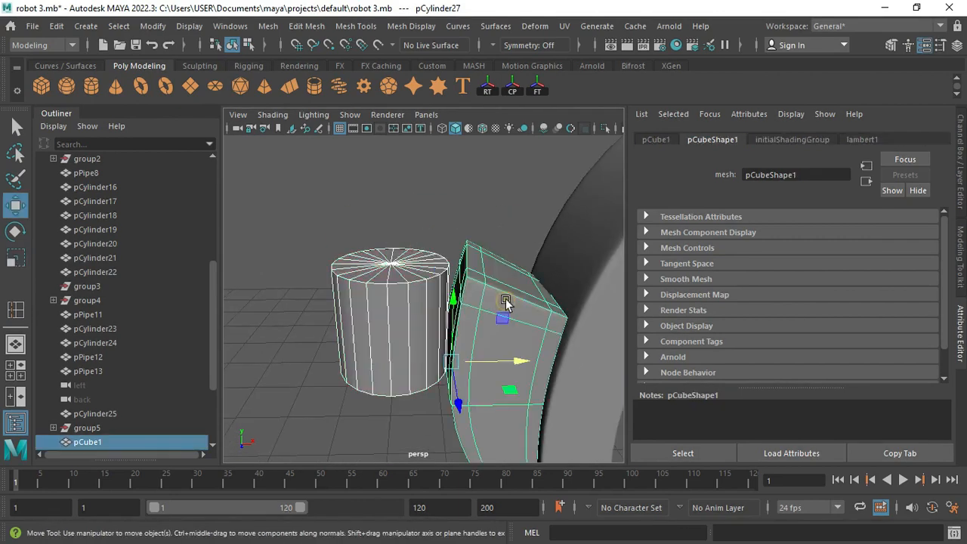
key(ctrl+1)
scroll(518, 320, down, 4)
click(394, 307)
scroll(393, 310, down, 1)
key(v)
middle_drag(393, 315, 462, 292)
Scale the cylinder down and tilt it to match the slope of the block's top face.
alt+drag(483, 296, 396, 343)
drag(441, 240, 432, 209)
drag(499, 301, 491, 297)
key(r)
middle_drag(447, 305, 421, 304)
alt+drag(403, 288, 457, 264)
key(e)
drag(472, 218, 482, 219)
key(w)
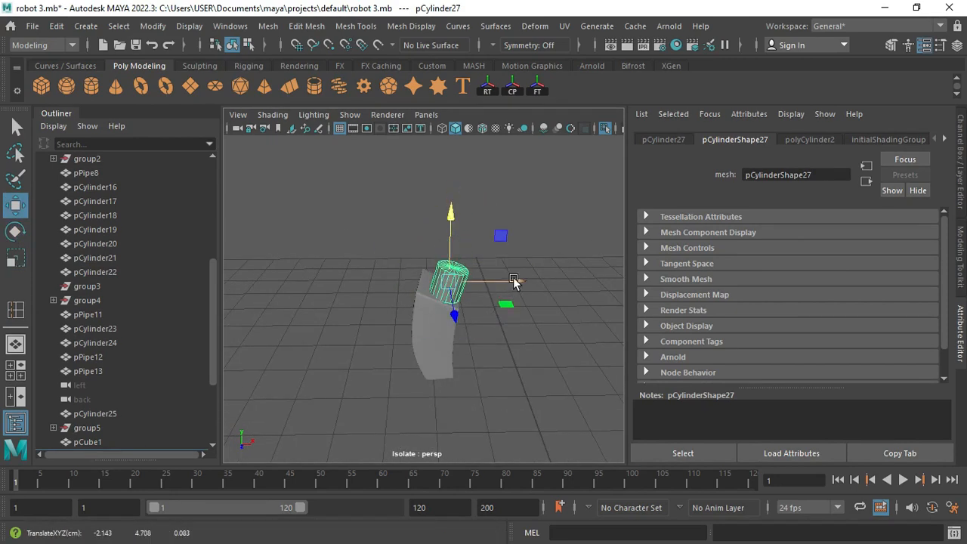
Centre the tilted cylinder on the block's top face so its base sinks slightly into the block.
key(f)
alt+drag(443, 240, 390, 306)
click(352, 323)
key(ctrl+z)
alt+drag(394, 333, 441, 290)
drag(446, 228, 538, 346)
drag(462, 326, 446, 320)
Insert supporting edge loops near the cylinder's upper rim and base, and return to object selection.
alt+drag(355, 342, 461, 249)
click(358, 31)
click(378, 127)
scroll(394, 240, up, 3)
drag(411, 229, 411, 204)
drag(428, 308, 426, 304)
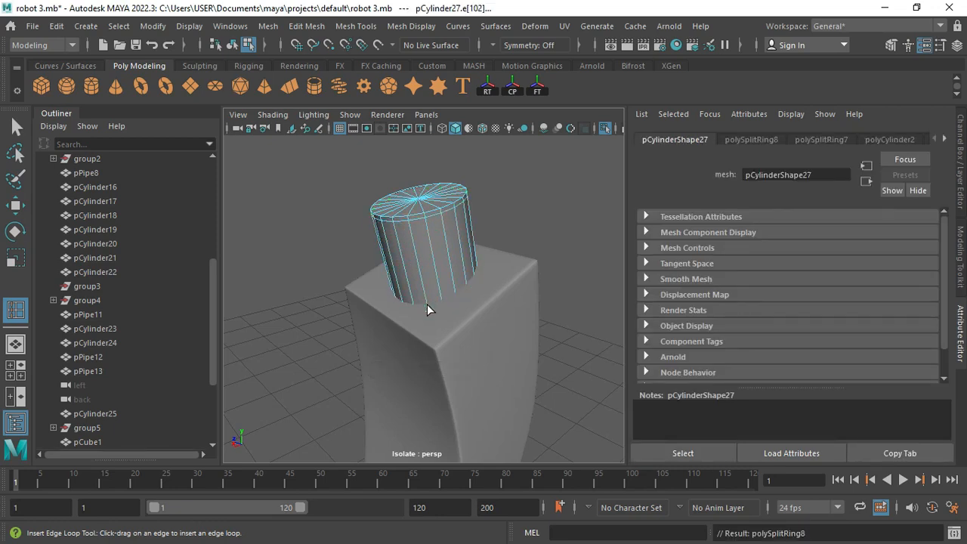
key(q)
right_drag(425, 301, 489, 121)
alt+drag(414, 240, 447, 262)
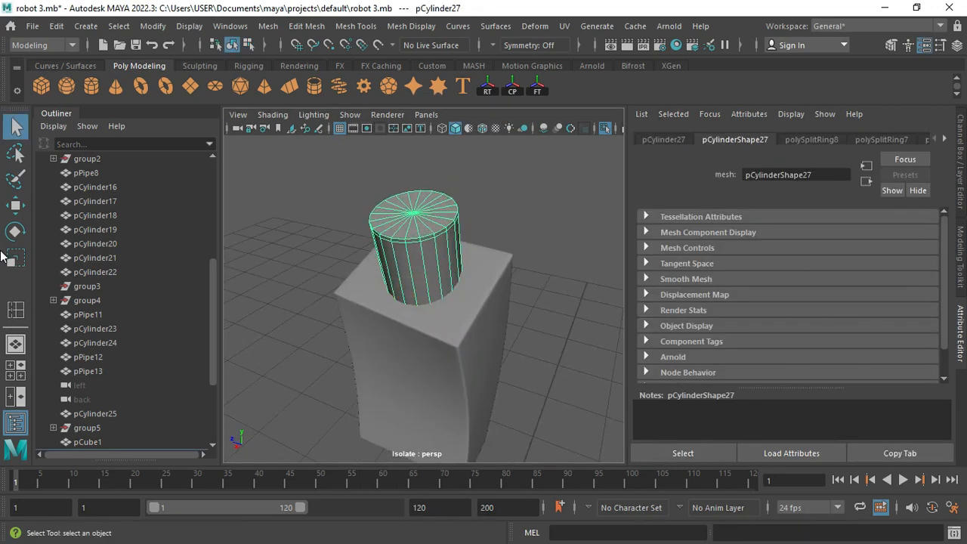
Smooth the tilted cylinder on top of the block and clear the selection.
click(961, 256)
click(814, 322)
click(528, 259)
alt+drag(643, 302, 529, 298)
click(604, 219)
Select the mounting block and add a nonlinear Bend deformer to it.
click(550, 313)
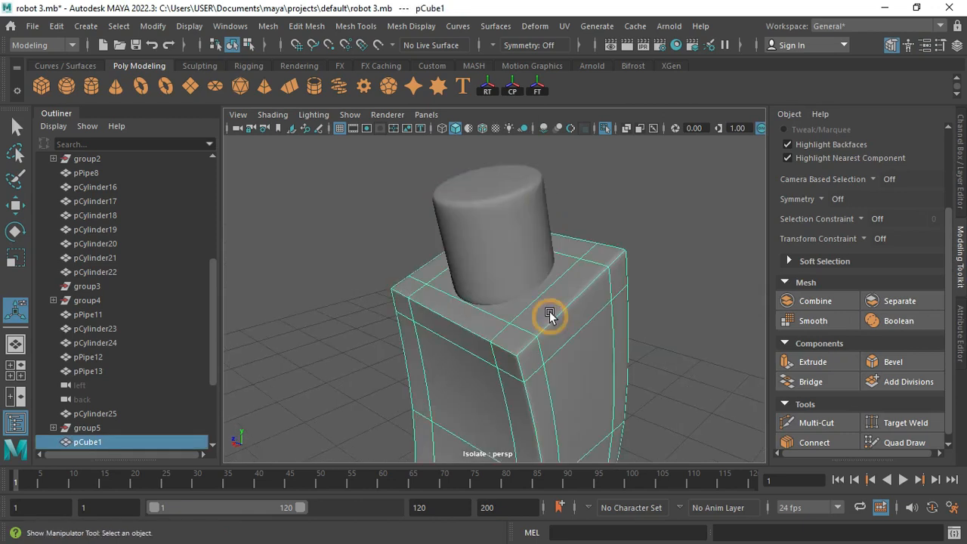
shift+click(519, 265)
scroll(512, 270, down, 5)
alt+drag(564, 256, 475, 255)
click(510, 270)
click(491, 340)
click(535, 26)
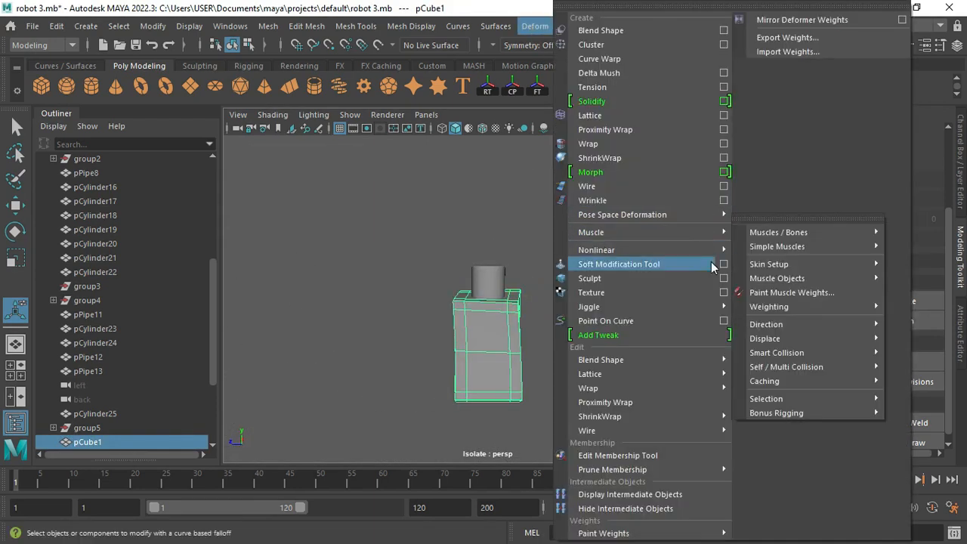
mouse_move(665, 249)
click(759, 249)
Try a curvature of about -11, a slight handle rotation and a low bound of about -5.1 on the block's Bend deformer.
click(961, 329)
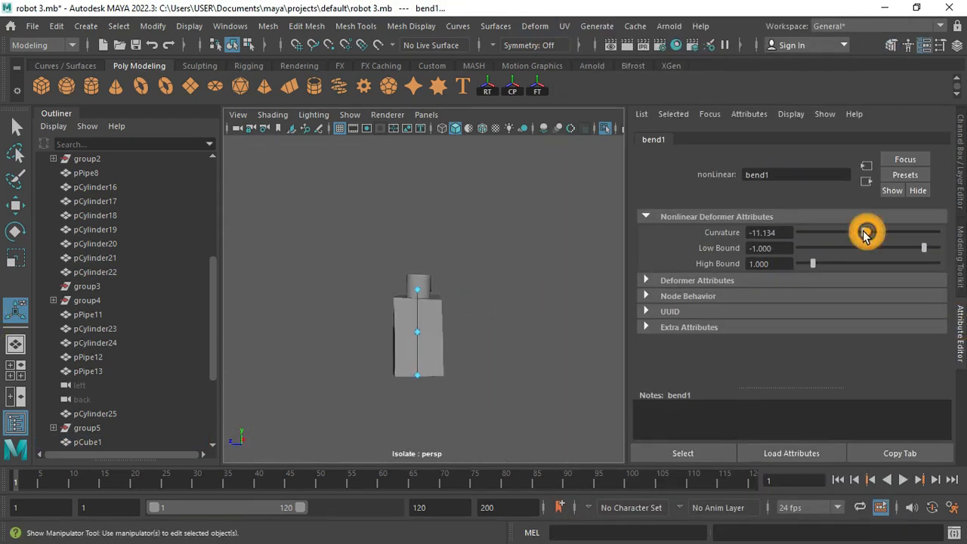
key(ctrl+z)
key(e)
drag(374, 284, 375, 291)
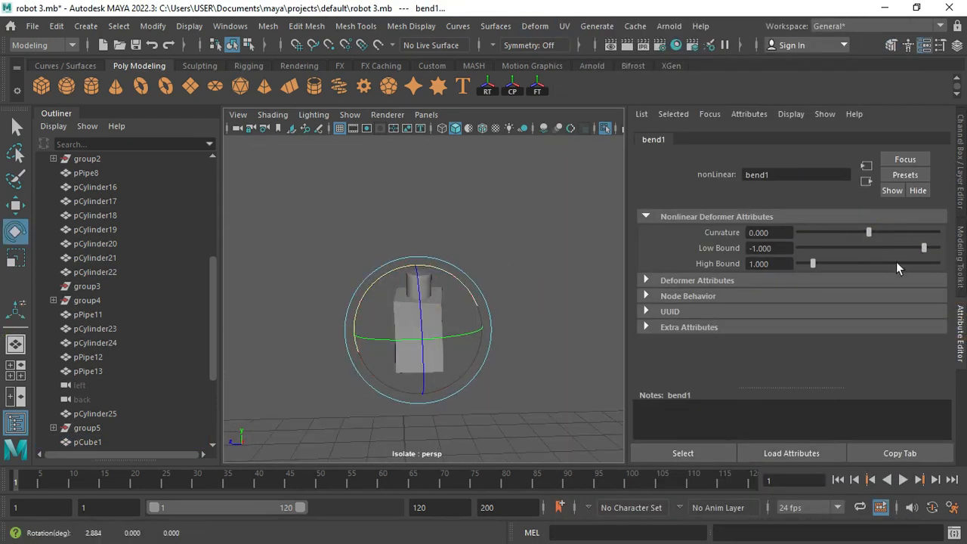
key(ctrl+z)
alt+drag(550, 293, 530, 288)
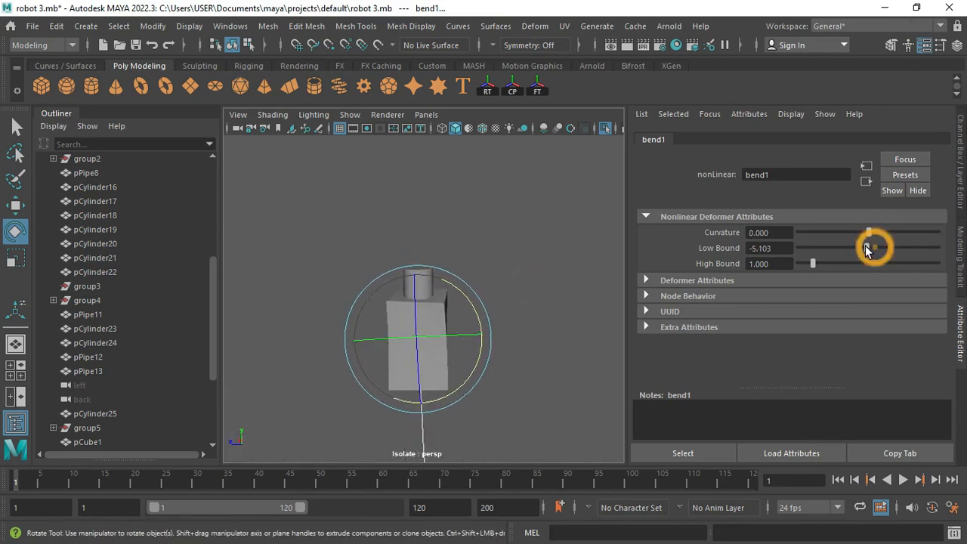
alt+drag(416, 337, 436, 291)
key(ctrl+z)
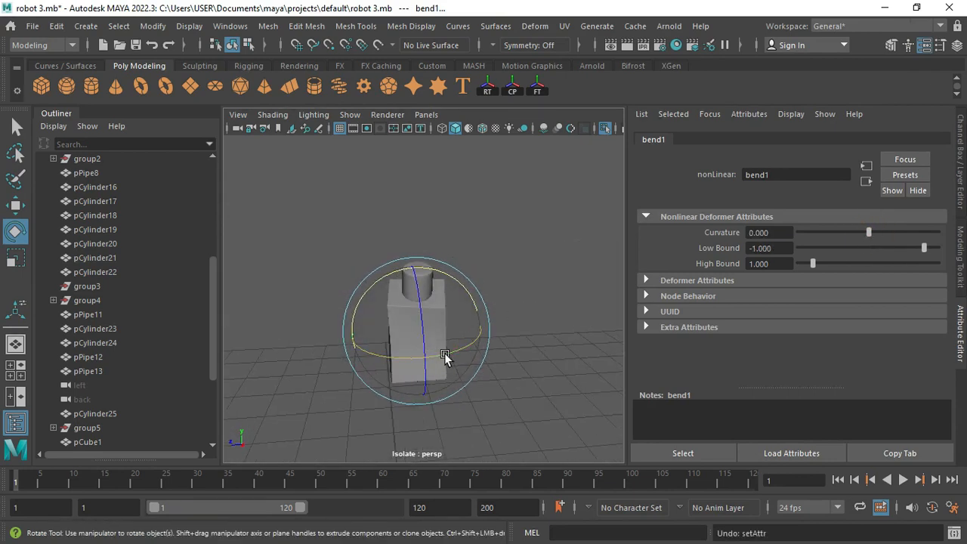
Turn the bend handle, test its curvature, extend its high bound to 2.062 and lower its low bound, and show the whole robot again.
drag(444, 357, 520, 325)
alt+drag(584, 340, 578, 284)
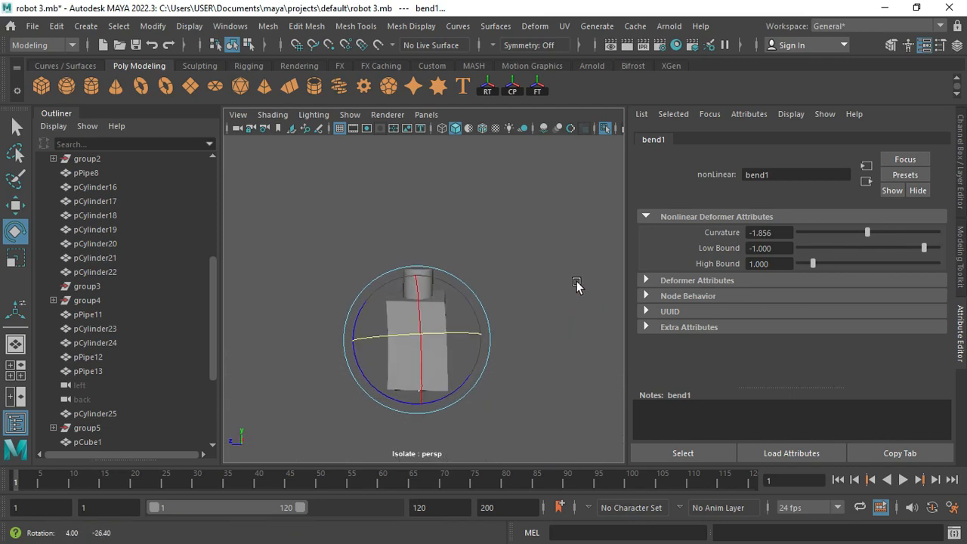
drag(865, 231, 861, 230)
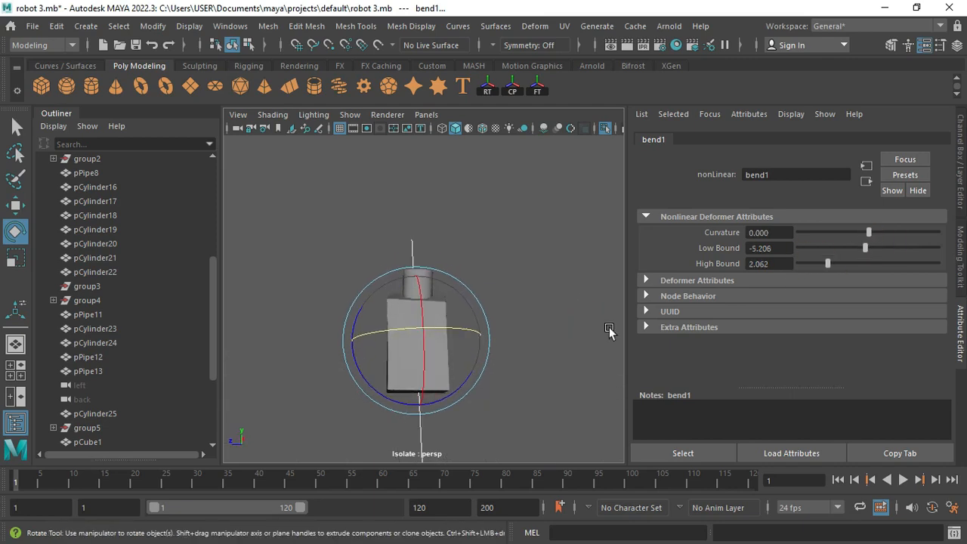
alt+drag(431, 352, 517, 380)
key(ctrl+1)
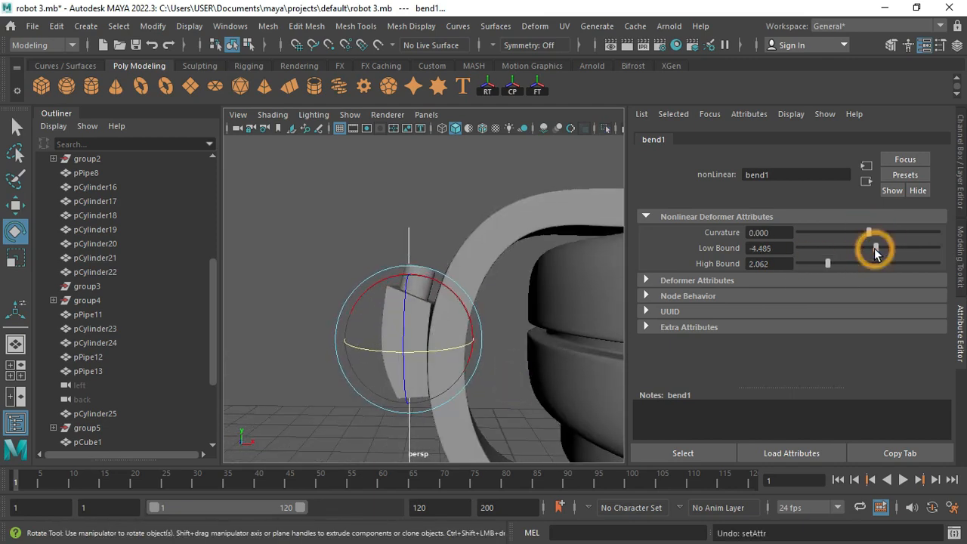
drag(875, 252, 865, 249)
Select the block and delete the construction history of all objects.
alt+drag(455, 345, 488, 340)
key(q)
click(448, 333)
click(57, 26)
mouse_move(210, 213)
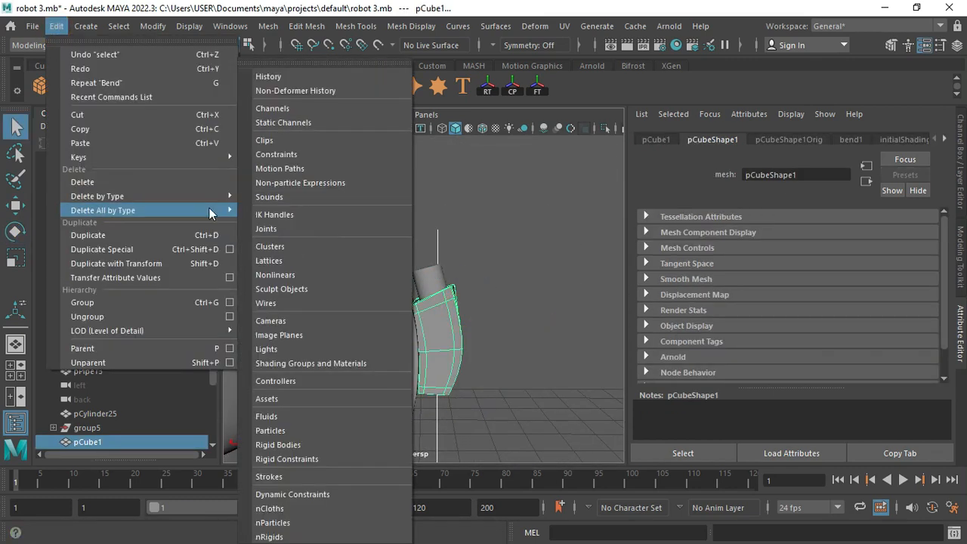
click(274, 74)
Duplicate the connector cylinder and place the copy directly above it, following its tilt.
click(435, 282)
alt+drag(447, 285, 435, 261)
click(438, 297)
click(436, 285)
key(w)
key(ctrl+d)
drag(430, 223, 428, 192)
drag(363, 255, 350, 252)
key(f)
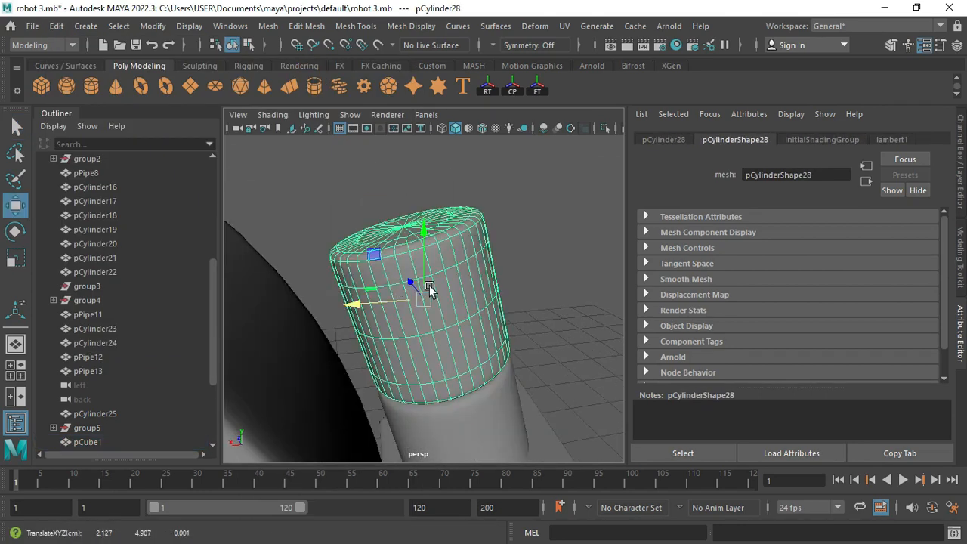
Scale the copied cylinder into a long, thin rod and move it into place above the connector.
key(r)
drag(429, 285, 389, 302)
drag(412, 264, 402, 227)
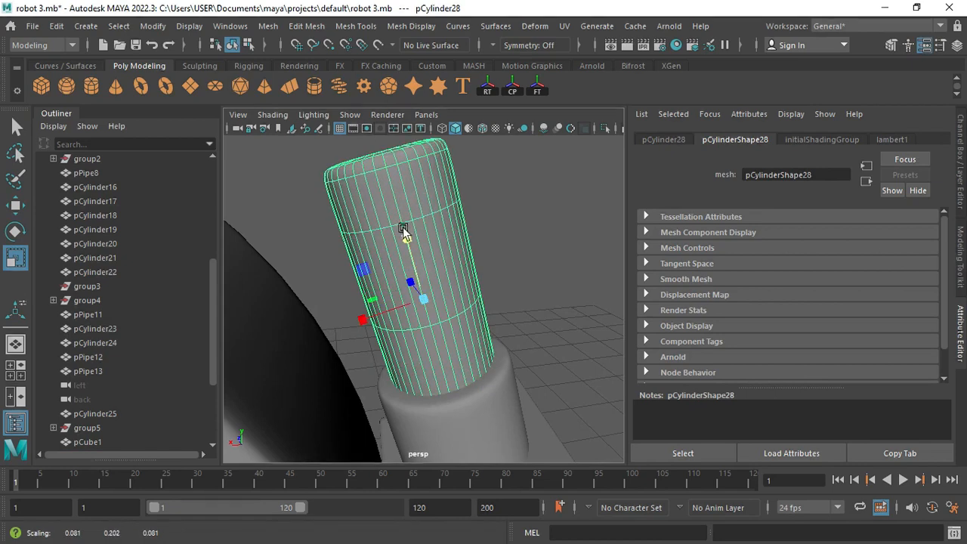
alt+right_drag(508, 308, 451, 289)
drag(427, 303, 420, 304)
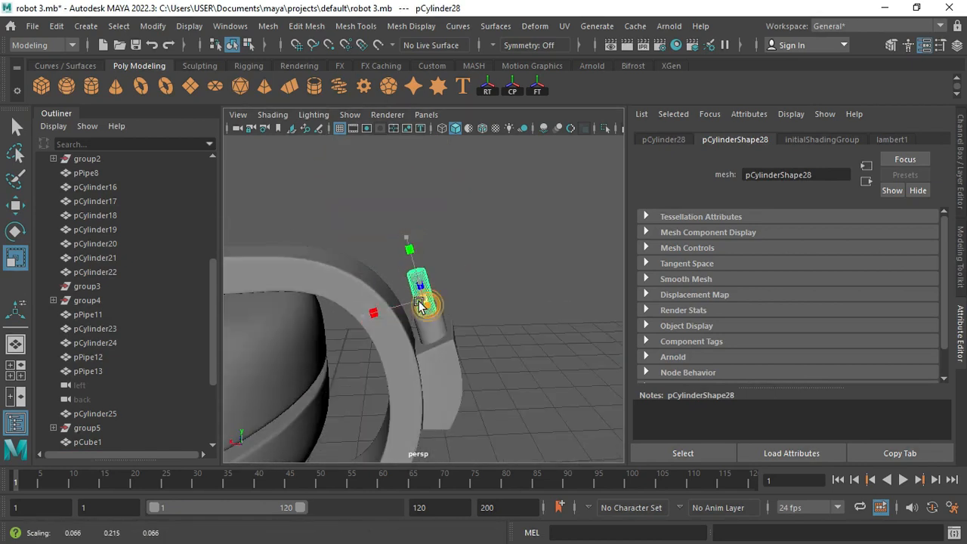
key(w)
drag(426, 234, 349, 279)
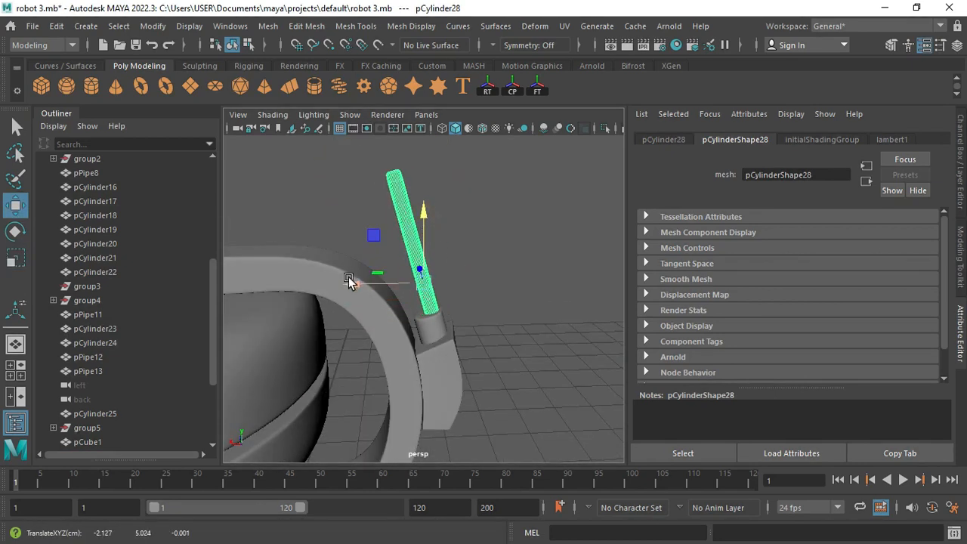
Adjust the rod's position so its lower end sits centred in the top of the connector cylinder.
alt+drag(455, 330, 483, 370)
drag(462, 318, 433, 330)
click(434, 334)
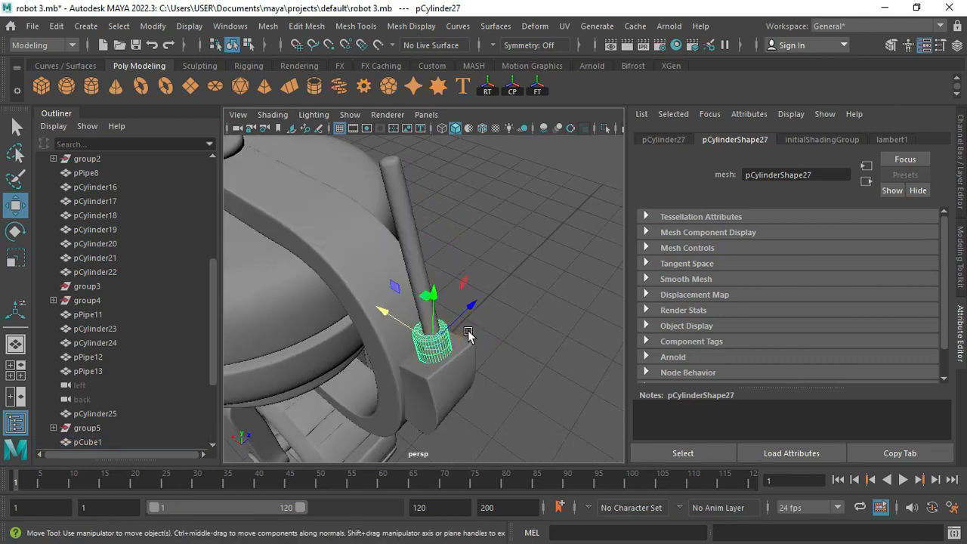
alt+right_drag(468, 335, 521, 325)
click(423, 264)
click(476, 172)
alt+drag(476, 197, 474, 274)
drag(434, 201, 438, 216)
alt+drag(438, 226, 404, 189)
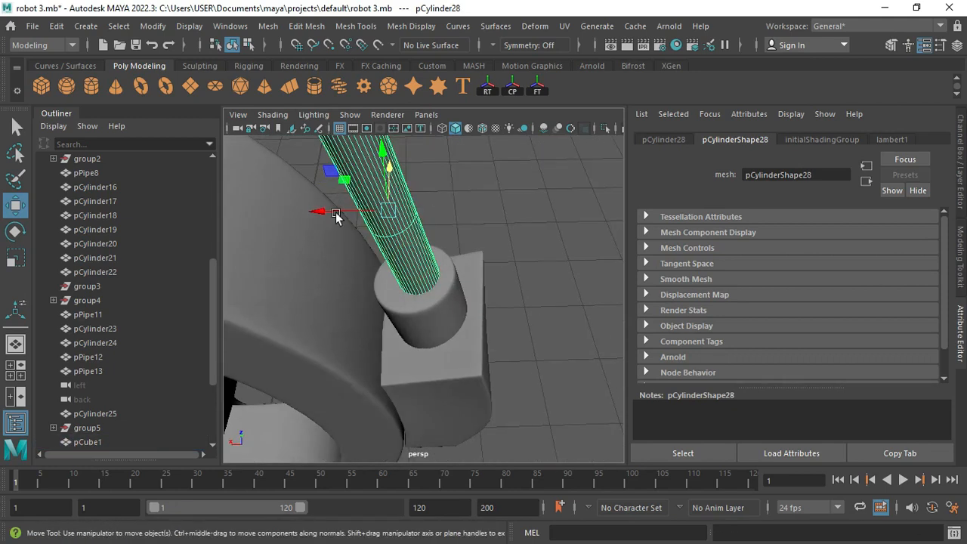
drag(336, 212, 328, 212)
Smooth the bent mounting block with one division.
click(414, 310)
alt+drag(414, 312, 484, 287)
click(486, 287)
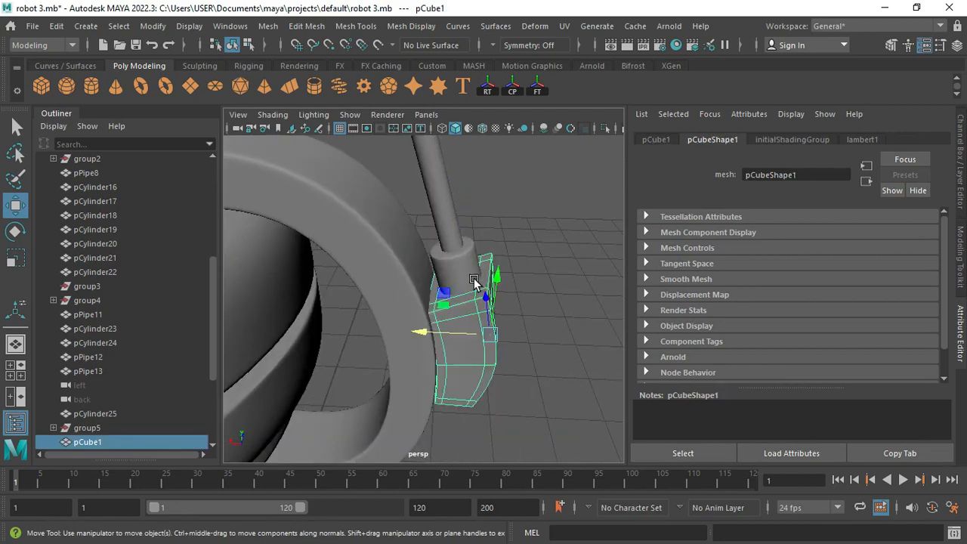
shift+click(473, 280)
key(q)
click(960, 255)
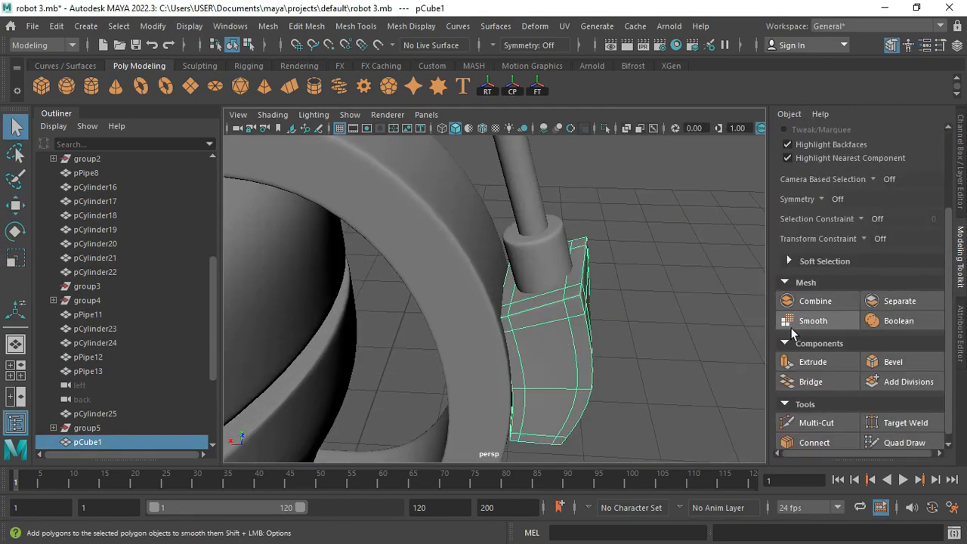
click(813, 321)
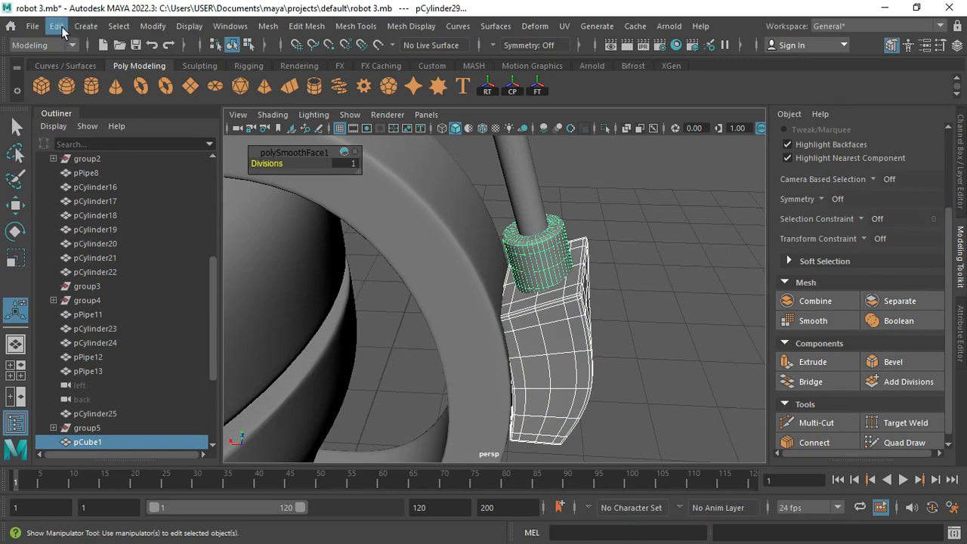
Delete all construction history in the scene after smoothing the block.
click(63, 28)
mouse_move(120, 210)
click(298, 77)
click(270, 27)
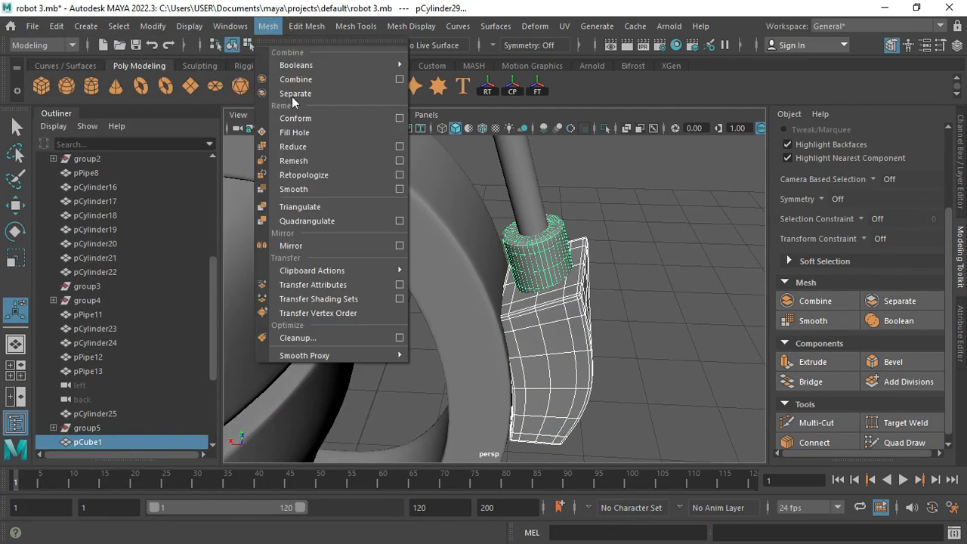
click(452, 80)
Add a lattice deformer to the short connector cylinder and enter lattice point editing in the front view.
click(563, 254)
click(535, 25)
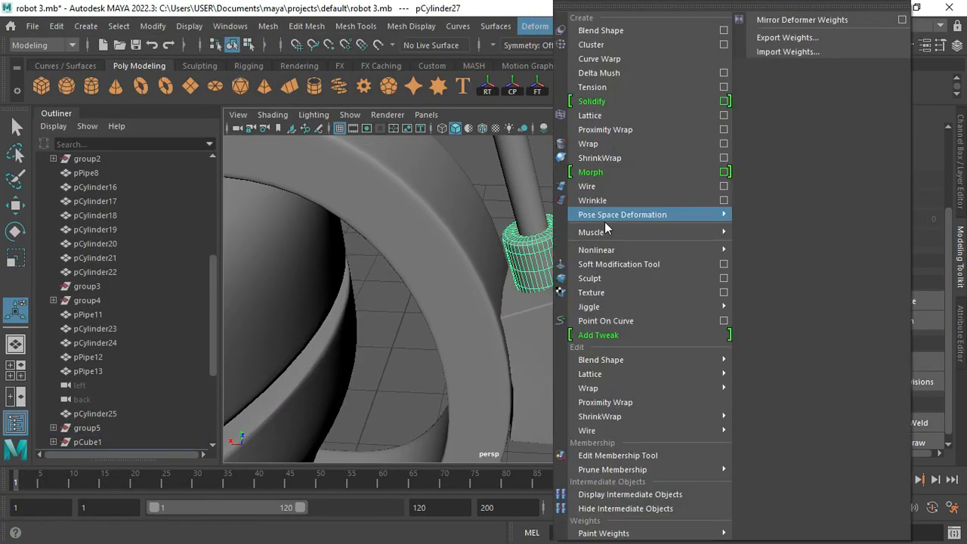
click(604, 113)
key(space)
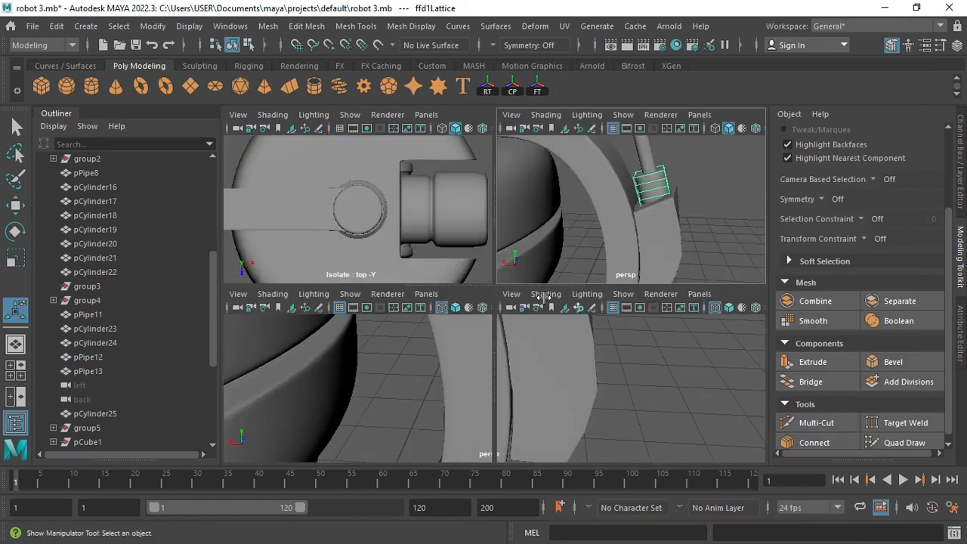
key(space)
right_drag(547, 218, 545, 151)
scroll(470, 234, up, 3)
Widen the lower lattice points and rotate the bottom row to match the slope of the block's top face.
drag(471, 239, 611, 238)
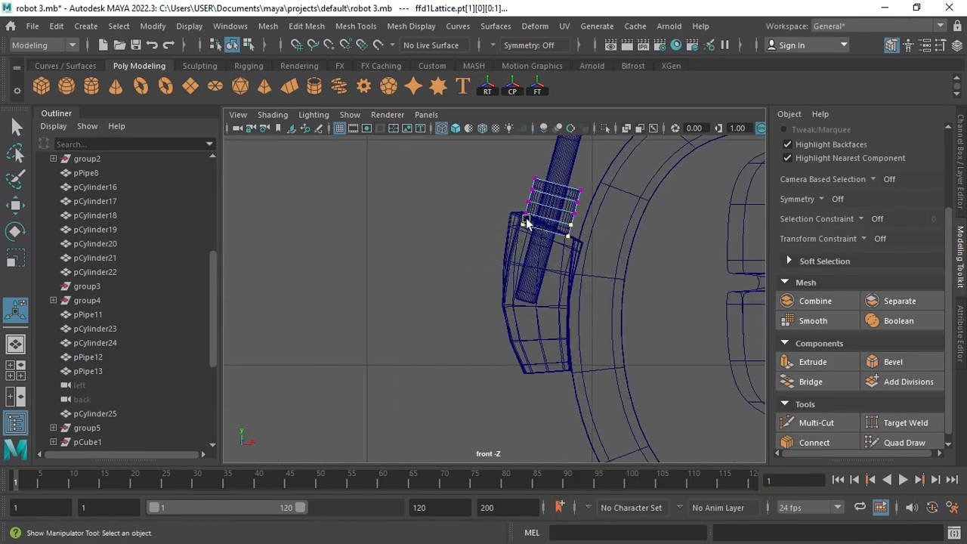
scroll(539, 225, up, 4)
key(r)
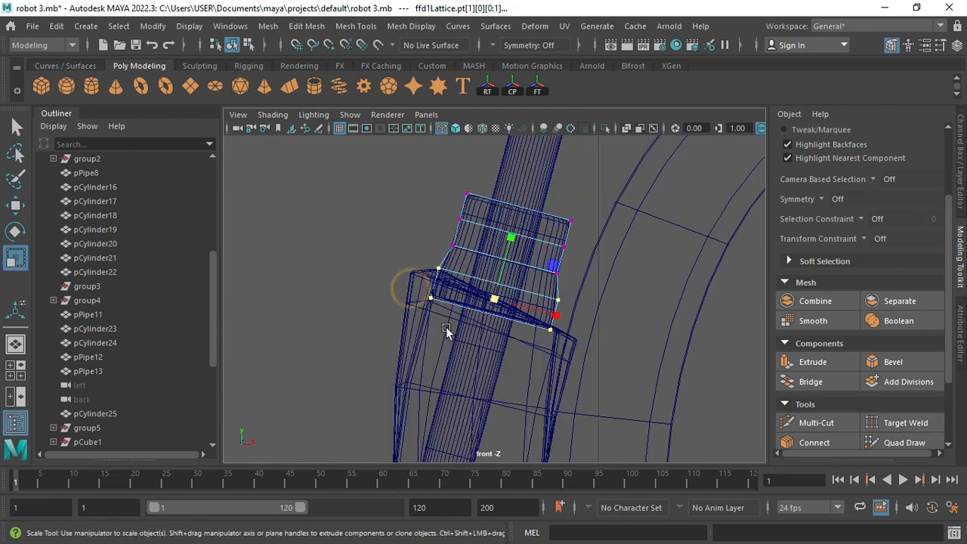
key(e)
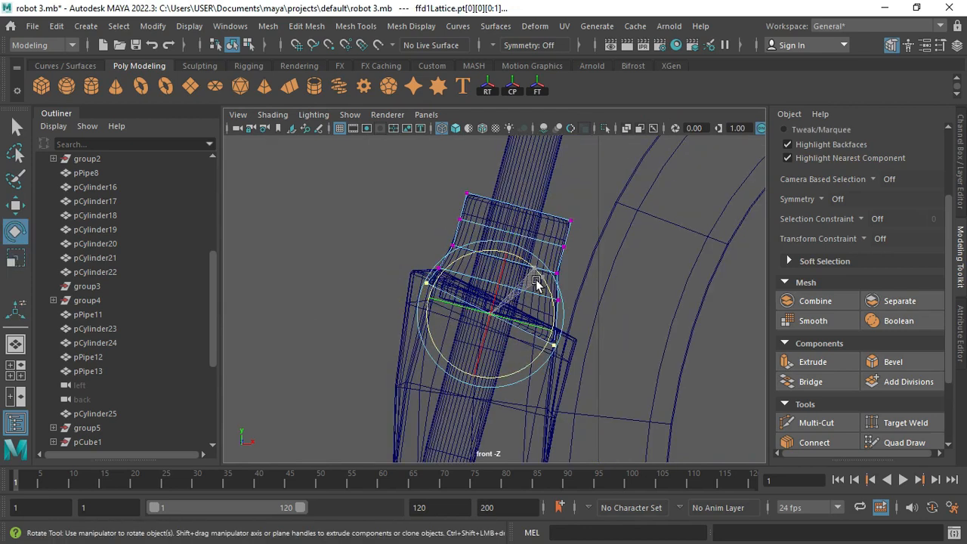
key(space)
key(space)
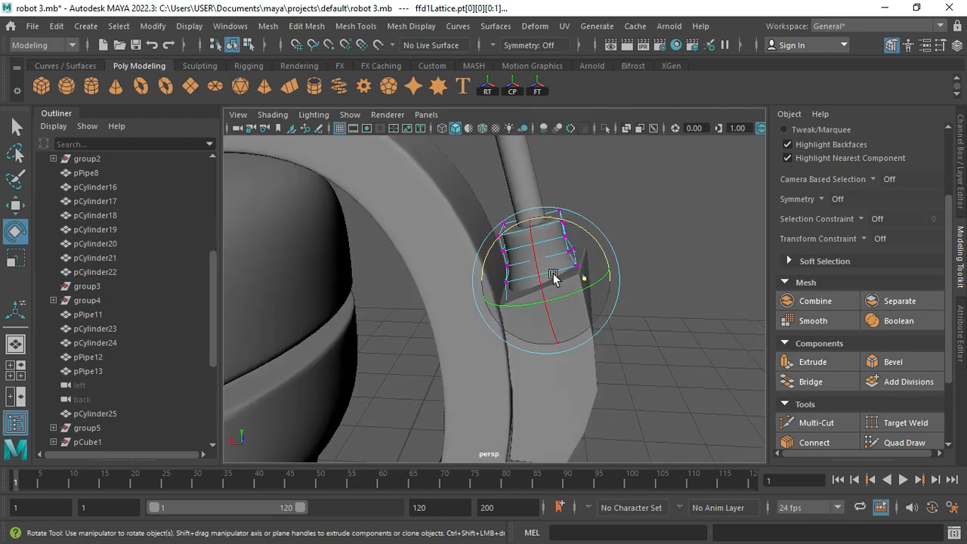
alt+drag(553, 273, 318, 235)
Scale the upper lattice points inward so the connector tapers into a cone around the rod.
key(space)
key(space)
drag(434, 163, 533, 243)
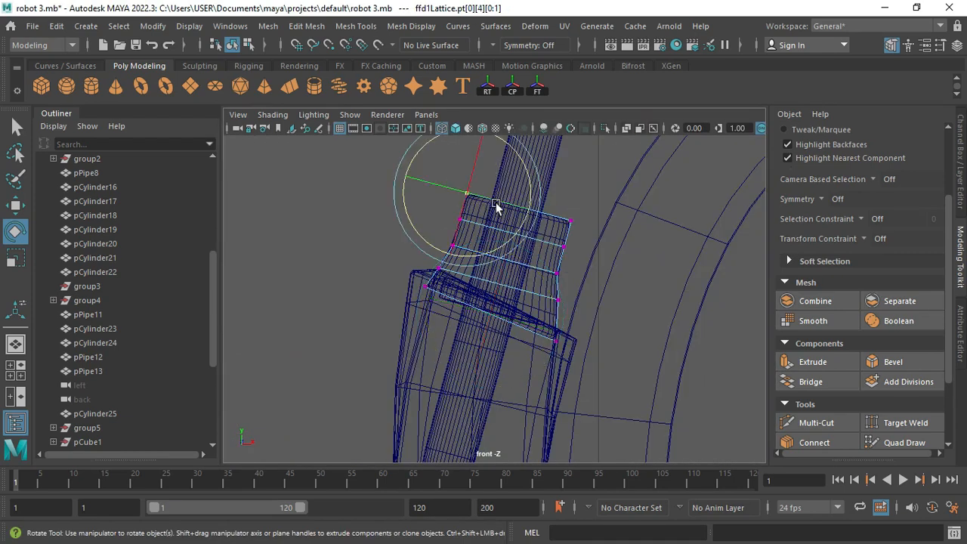
key(q)
key(r)
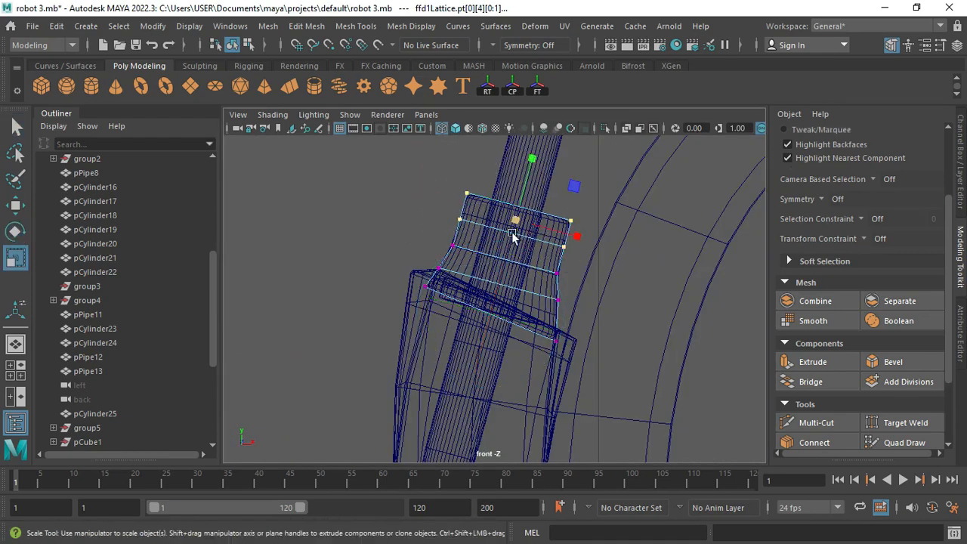
drag(516, 219, 501, 204)
key(q)
key(r)
key(space)
key(space)
alt+drag(453, 304, 476, 310)
Select the tapered connector and delete all history to bake in the lattice shape.
key(q)
click(473, 296)
click(57, 25)
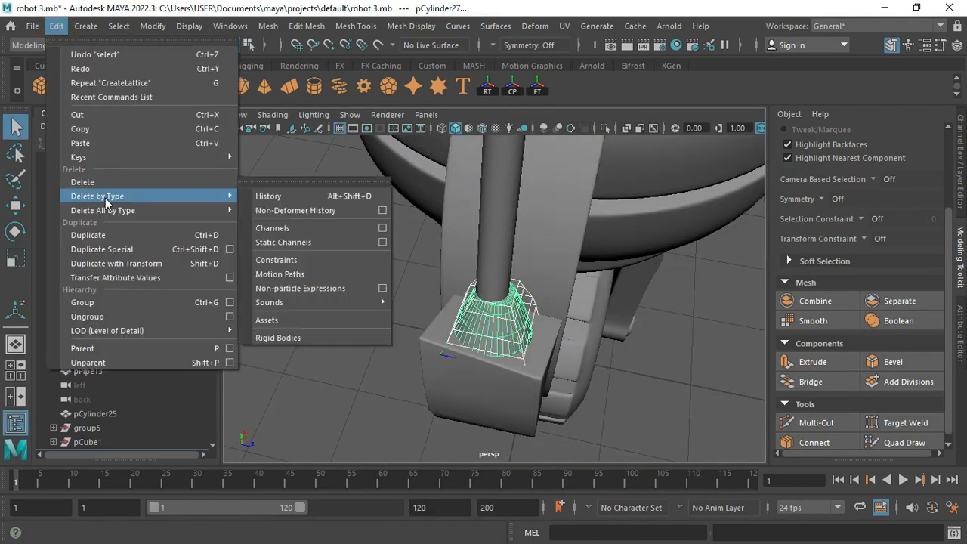
mouse_move(105, 209)
click(291, 79)
Scale the rod thinner, to about 0.046 across with a length scale of 0.696.
click(491, 253)
scroll(497, 246, down, 3)
key(r)
alt+drag(491, 253, 464, 293)
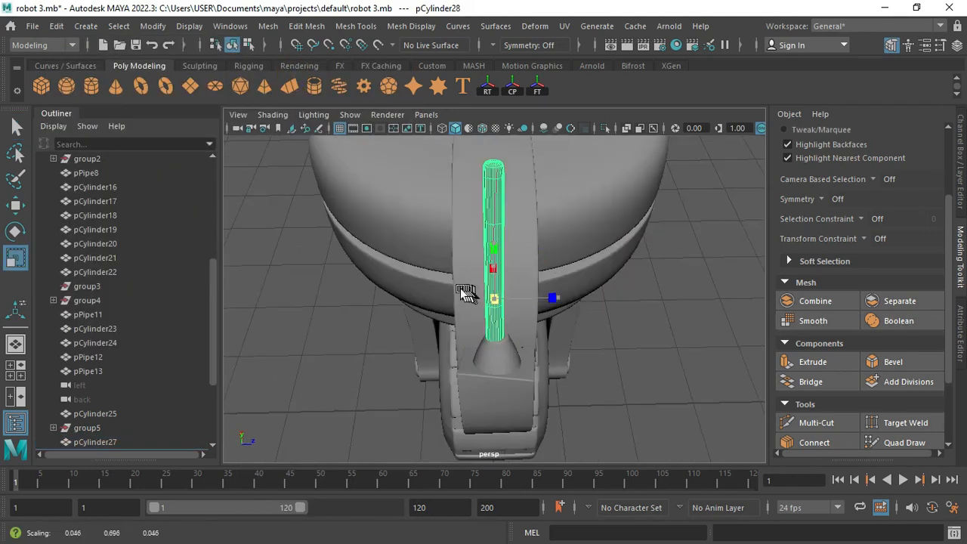
alt+drag(438, 239, 525, 268)
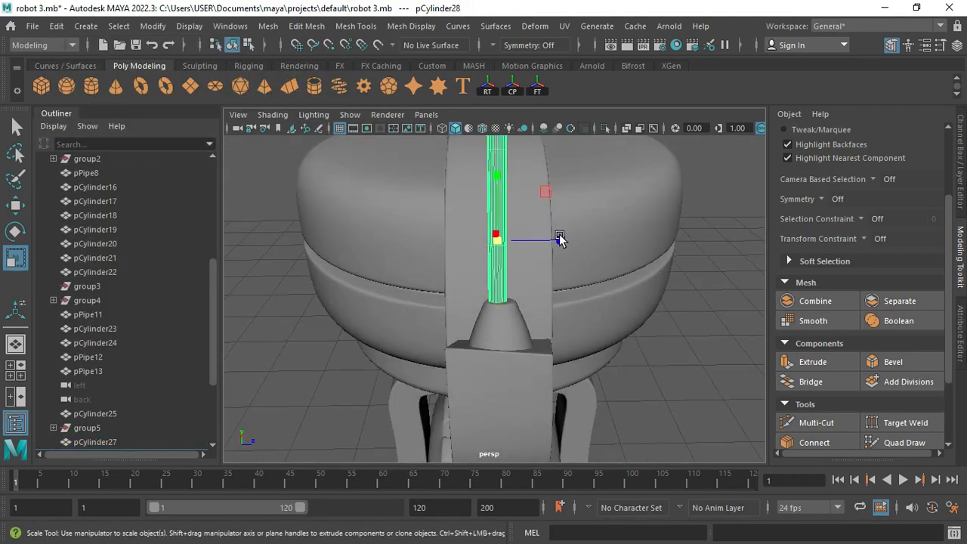
Shift the thinned rod so it stands centred in the tip of the conical connector.
key(w)
drag(560, 239, 564, 242)
alt+drag(522, 253, 624, 265)
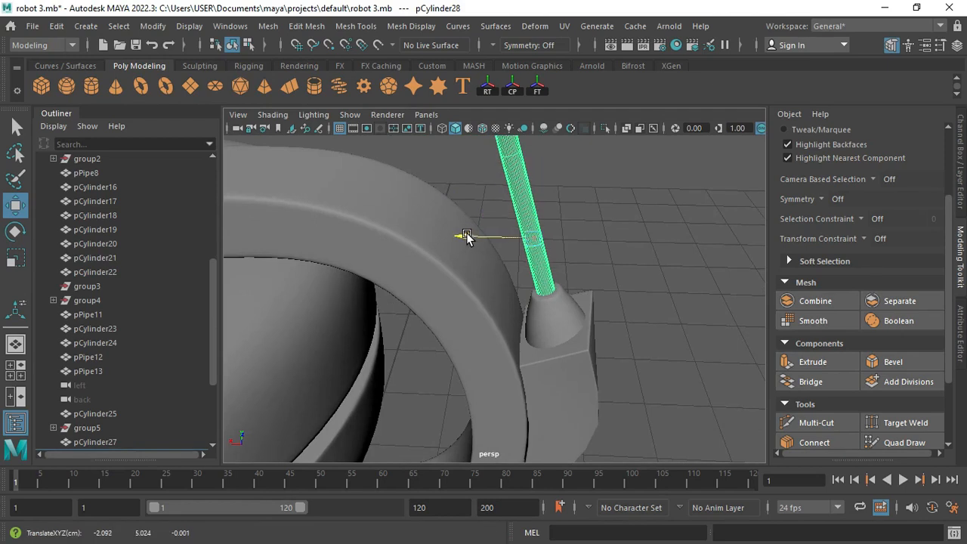
mouse_move(495, 246)
alt+mouse_down()
mouse_move(576, 222)
mouse_move(563, 227)
mouse_move(591, 236)
mouse_move(624, 221)
mouse_move(555, 224)
mouse_move(587, 222)
mouse_move(611, 205)
mouse_move(572, 204)
mouse_move(535, 271)
alt+mouse_up()
Shape a copy of the rod into a short, thicker sleeve, align its pivot with the rod's axis, and slide it to the rod's upper end.
key(r)
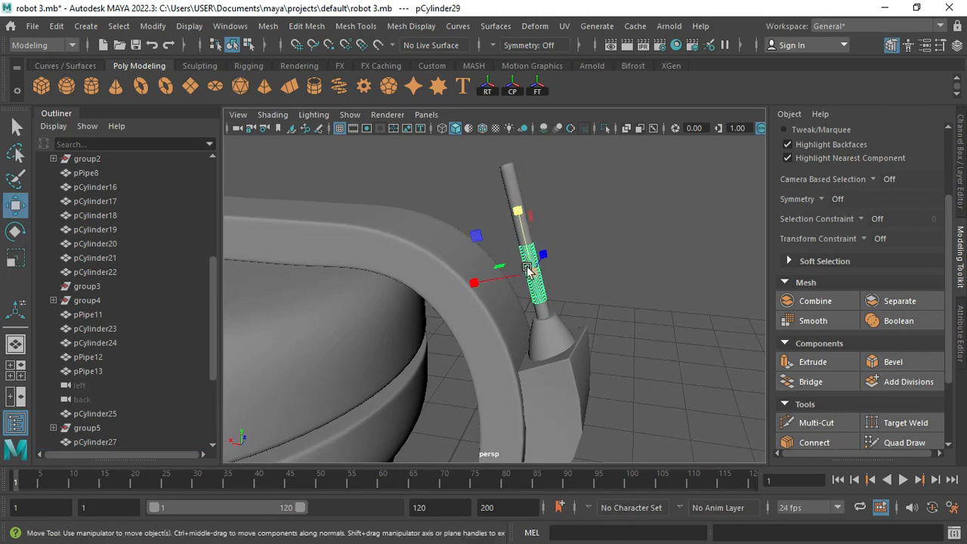
key(space)
key(space)
key(f)
key(d)
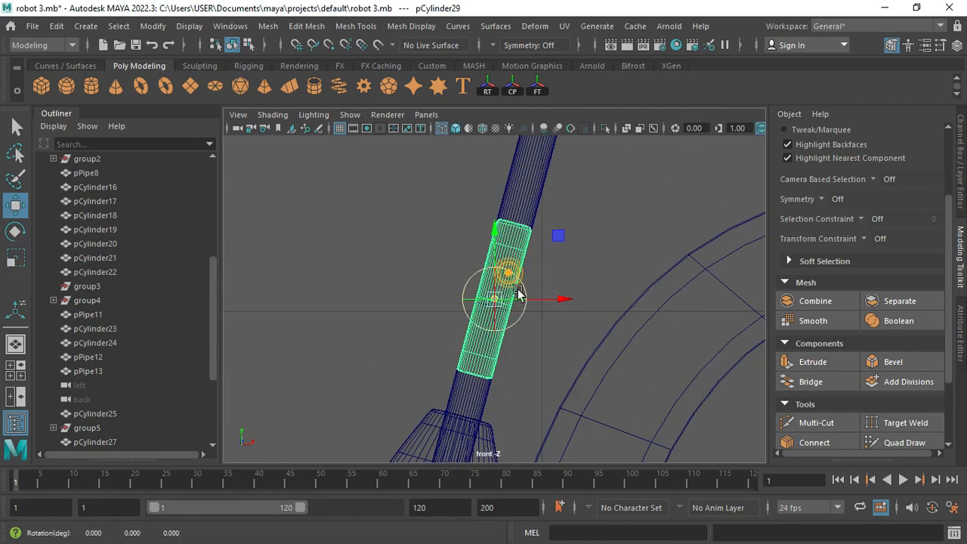
scroll(486, 249, down, 4)
key(f)
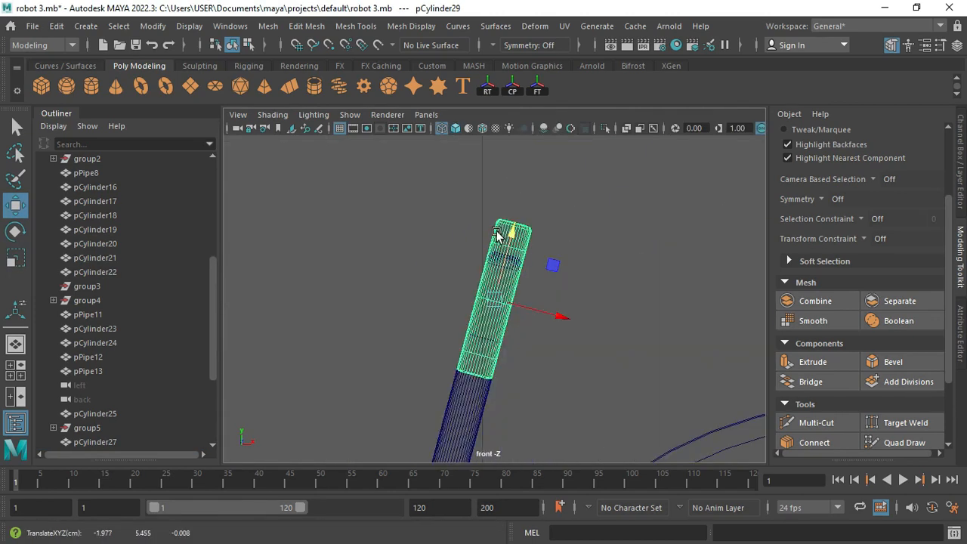
Make the sleeve at the rod's upper end shorter and thicker, and slide it up over the tip.
key(r)
drag(511, 237, 500, 260)
drag(494, 299, 510, 302)
drag(511, 237, 504, 264)
drag(494, 298, 505, 296)
key(w)
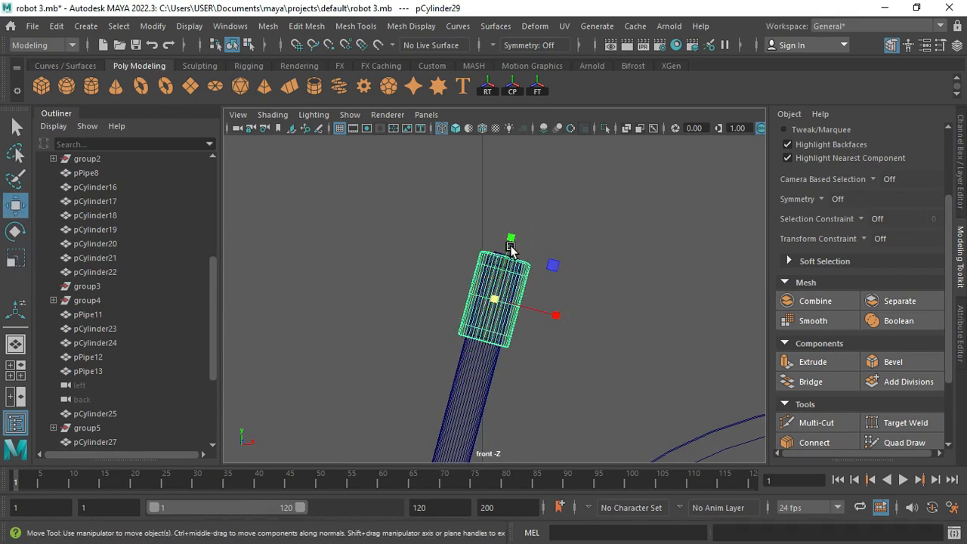
drag(512, 239, 518, 220)
key(space)
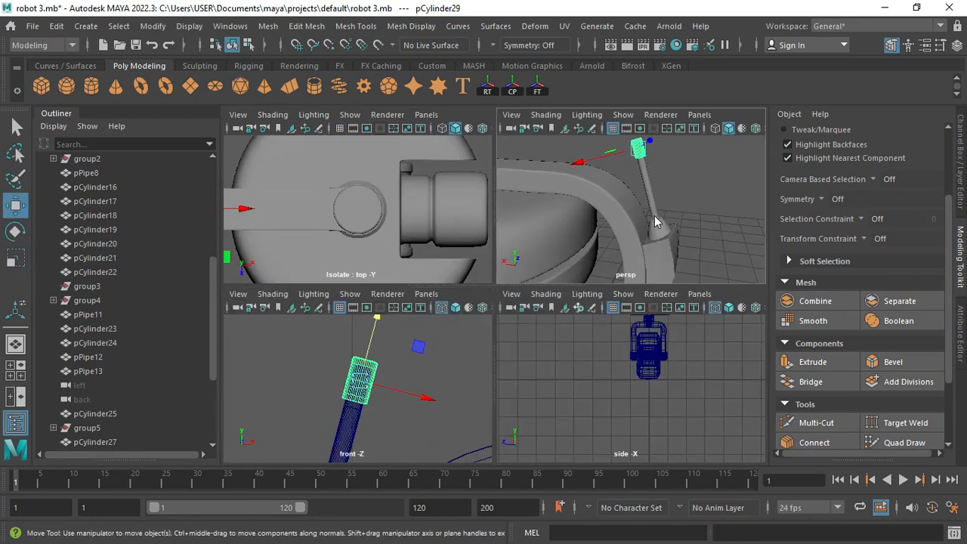
key(space)
click(590, 236)
Place a copy of the wheel's axle pin at the bent mounting block and isolate it together with the block.
scroll(480, 272, down, 6)
alt+drag(560, 300, 540, 357)
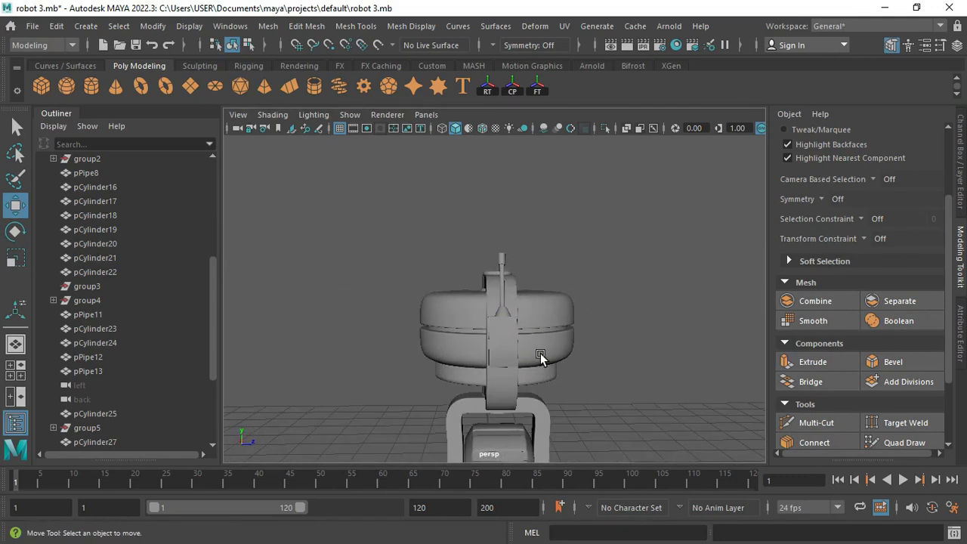
alt+drag(564, 382, 390, 401)
click(390, 401)
alt+drag(462, 380, 420, 406)
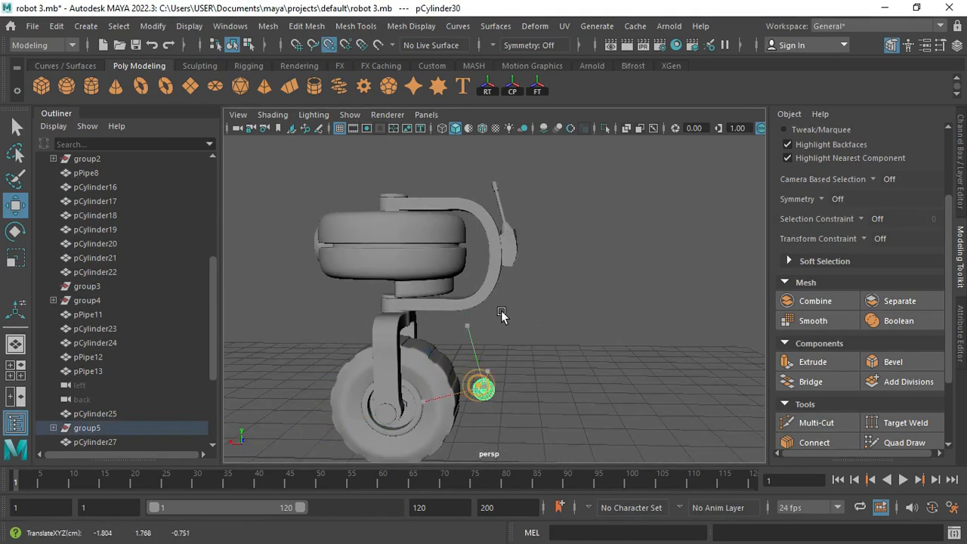
alt+drag(550, 355, 493, 244)
key(q)
key(ctrl+1)
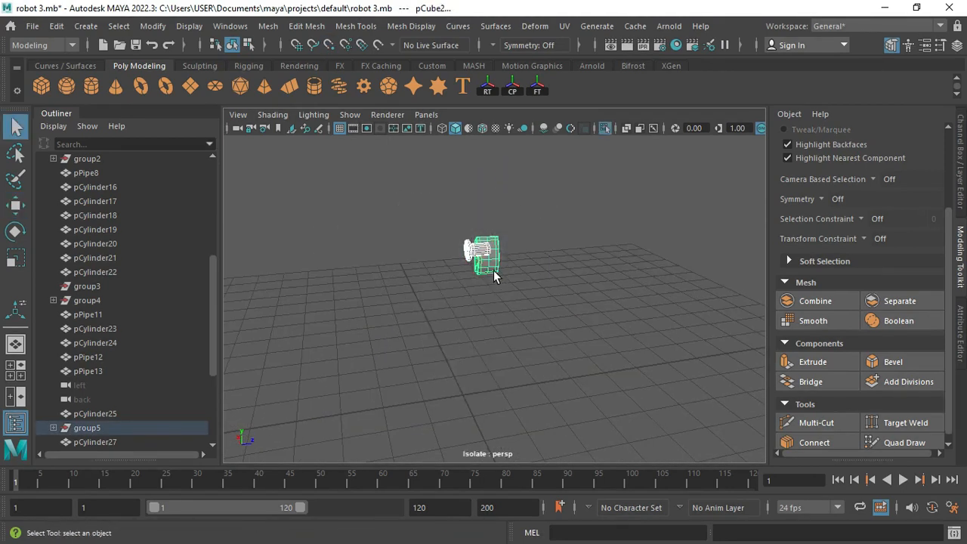
key(ctrl+1)
alt+drag(487, 279, 476, 338)
key(ctrl+1)
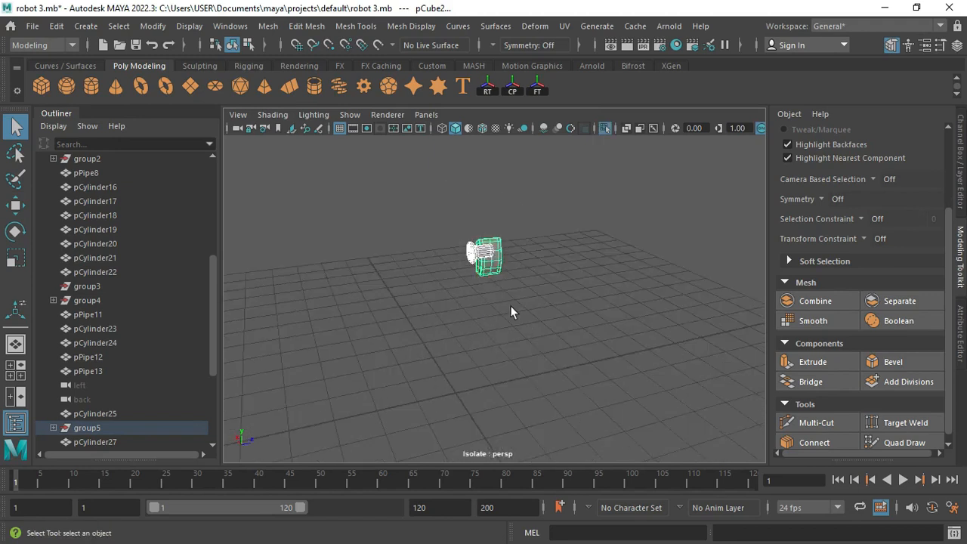
Rotate the copied pin so its round head faces squarely out from the mounting block.
key(f)
key(space)
key(space)
key(f)
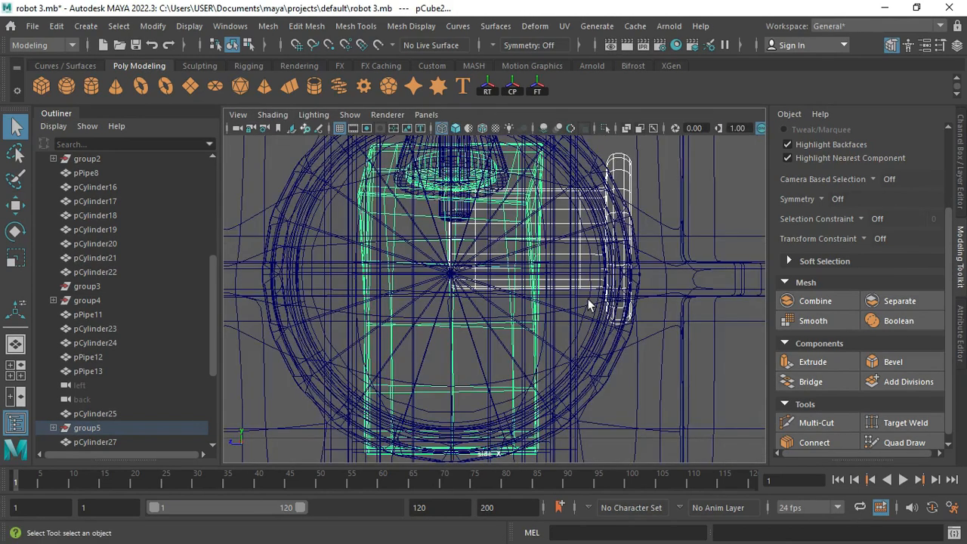
scroll(587, 298, down, 5)
key(ctrl+1)
click(524, 287)
key(e)
drag(544, 287, 556, 289)
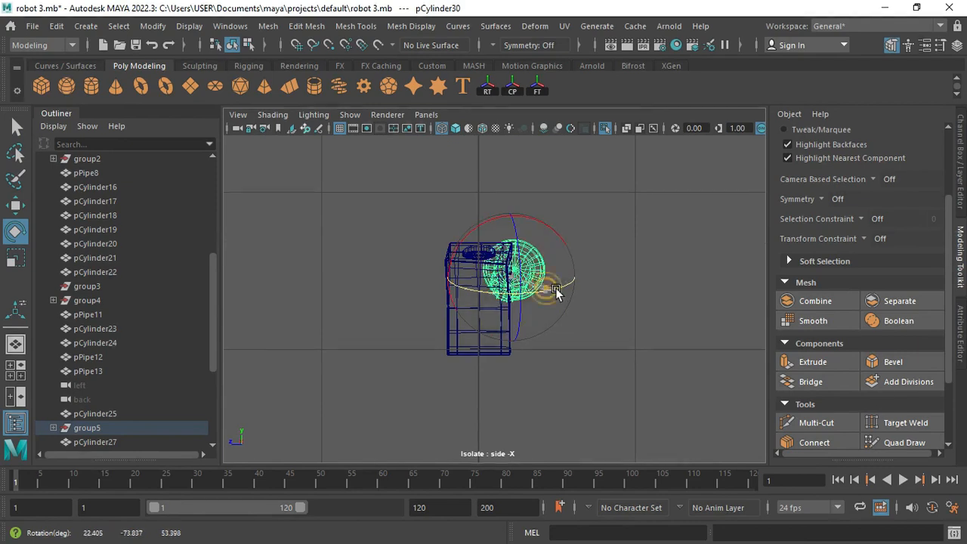
drag(510, 252, 510, 248)
Scale the pin down to about 0.043 and move it to a lower corner of the block's outer face.
key(space)
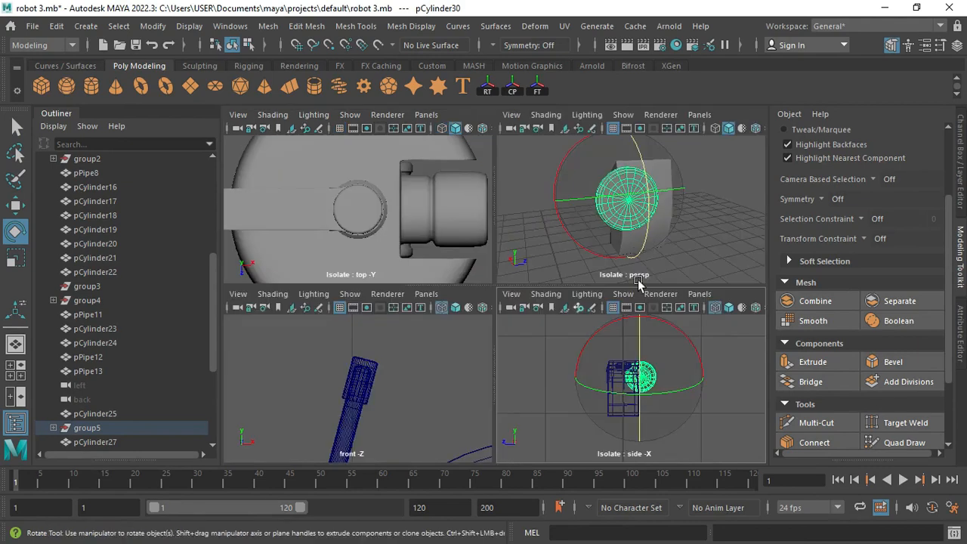
key(space)
key(r)
scroll(545, 269, down, 2)
middle_drag(490, 226, 409, 255)
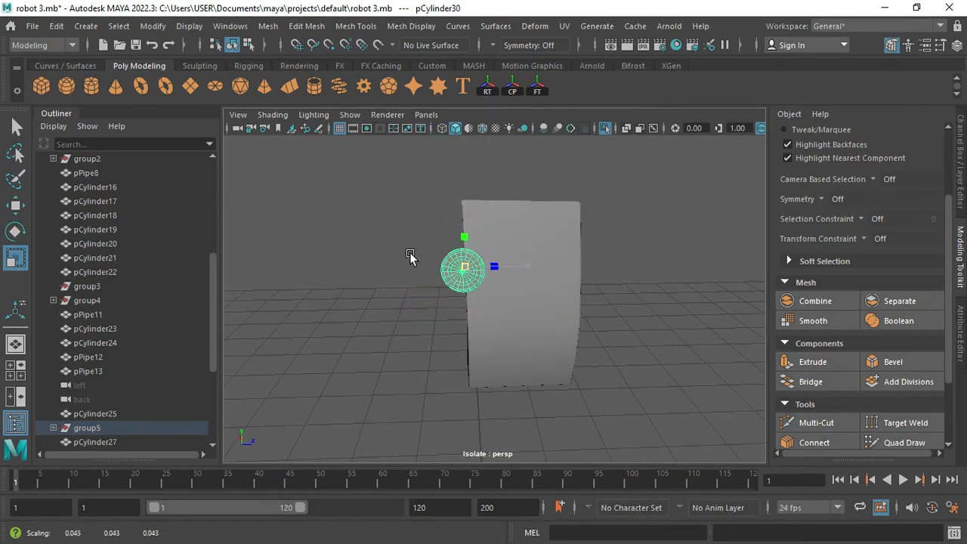
alt+drag(442, 330, 431, 245)
drag(560, 323, 553, 300)
drag(488, 281, 488, 289)
alt+drag(401, 333, 495, 364)
drag(467, 360, 451, 361)
key(f)
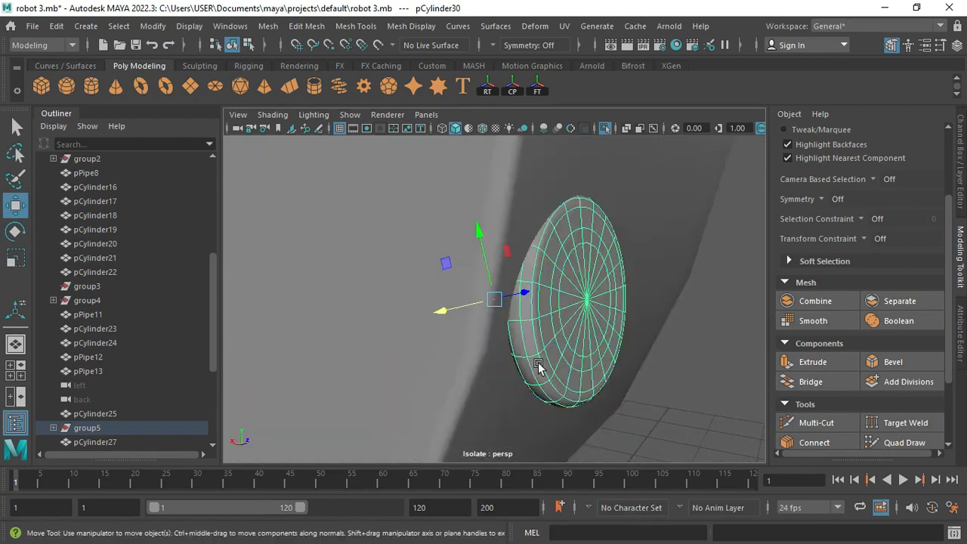
Tilt the small pin so its head follows the slope of the block's face.
alt+drag(540, 367, 514, 355)
key(e)
drag(533, 261, 415, 321)
scroll(424, 332, down, 10)
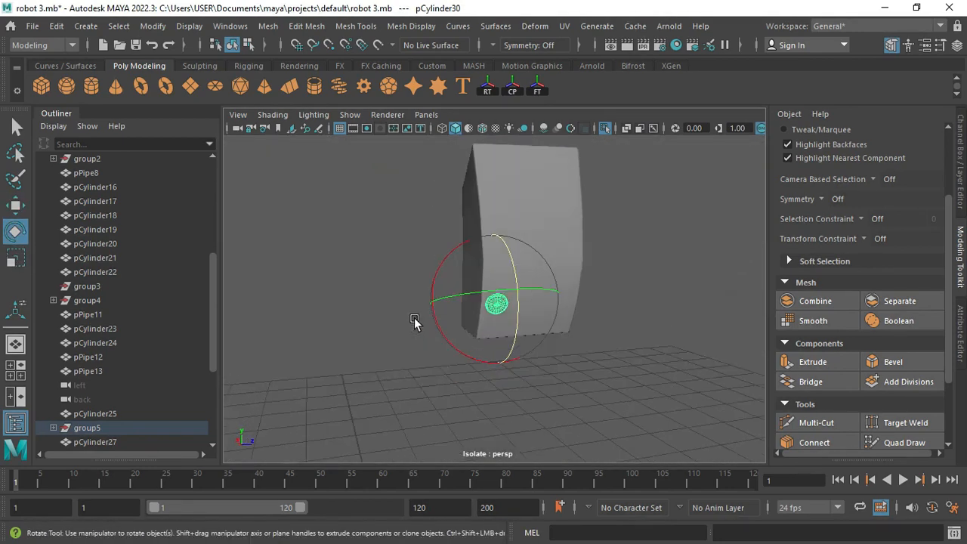
Clone the small pin across to the block's opposite lower corner and end the isolated view.
alt+drag(529, 370, 500, 387)
key(w)
shift+drag(558, 296, 576, 296)
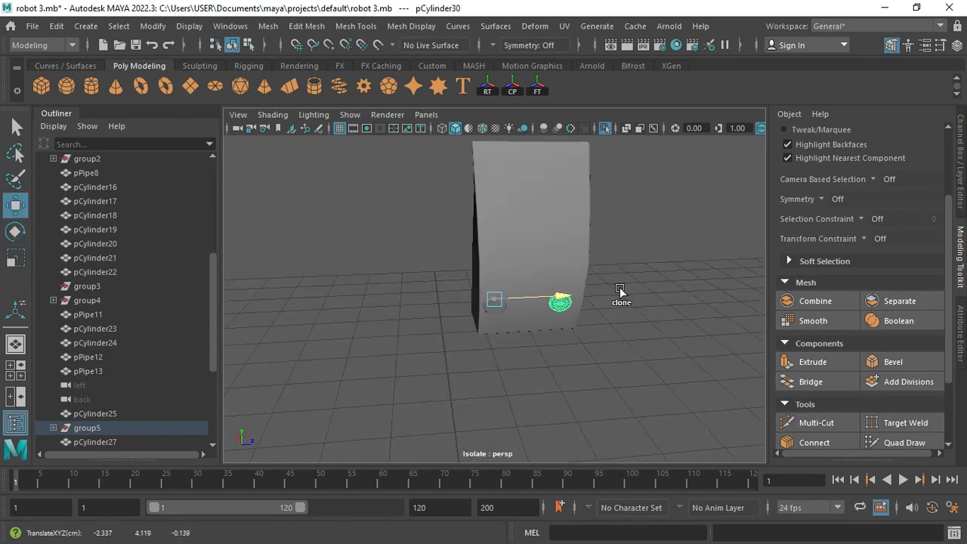
alt+drag(601, 350, 610, 311)
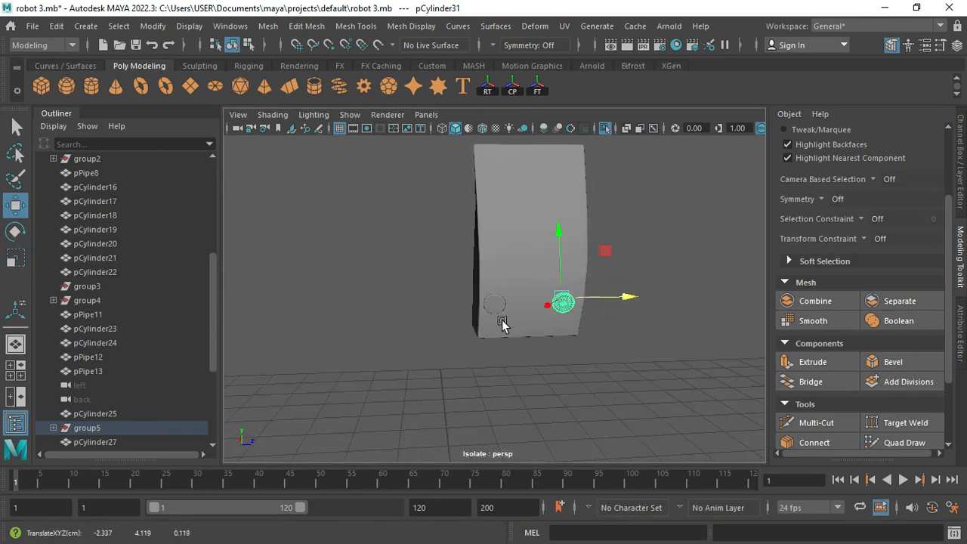
key(ctrl+1)
Duplicate the hinge pin that joins the lower end of the arm to the fork.
alt+drag(506, 337, 529, 333)
scroll(569, 367, down, 5)
click(545, 244)
click(544, 240)
alt+drag(545, 242, 412, 270)
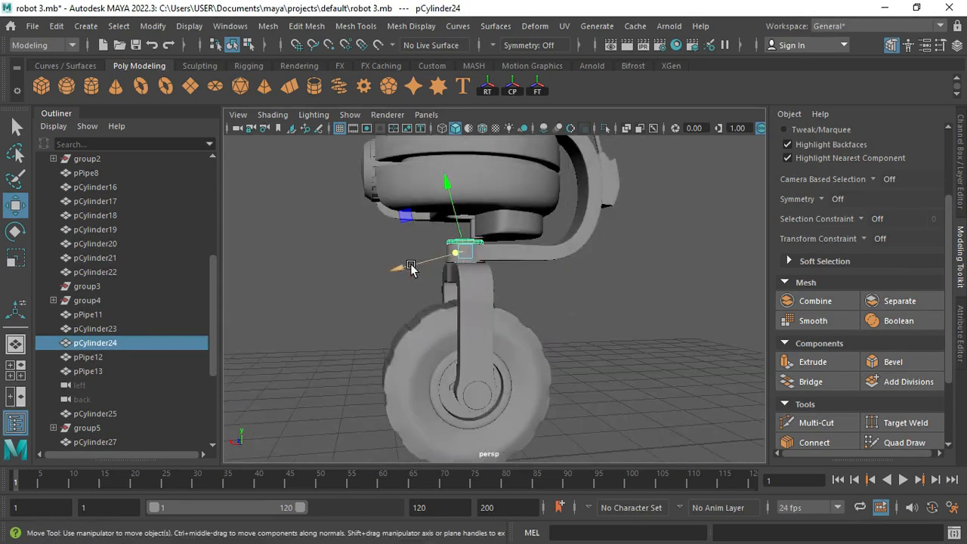
key(space)
key(space)
key(ctrl+1)
key(f)
scroll(583, 383, down, 8)
scroll(582, 385, up, 2)
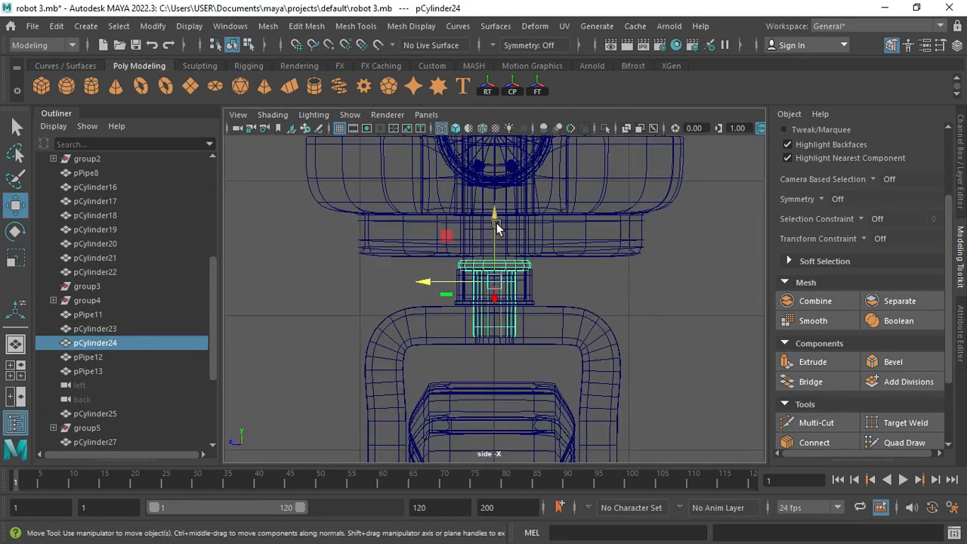
drag(495, 223, 498, 377)
key(ctrl+d)
Turn the hinge pin copy upside down, straighten it vertically, and shift it sideways to line up with the fork.
key(e)
key(space)
key(space)
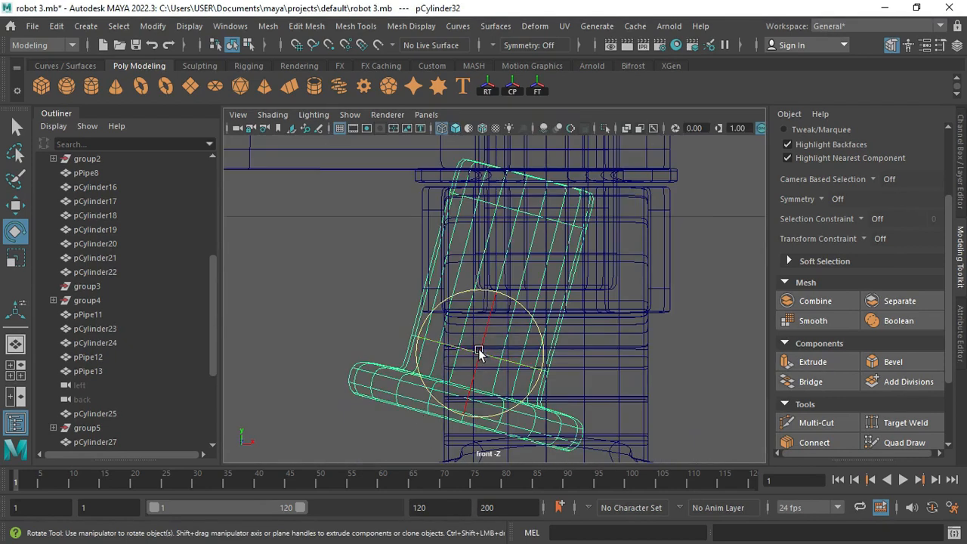
drag(494, 244, 499, 245)
alt+middle_drag(525, 240, 492, 236)
key(w)
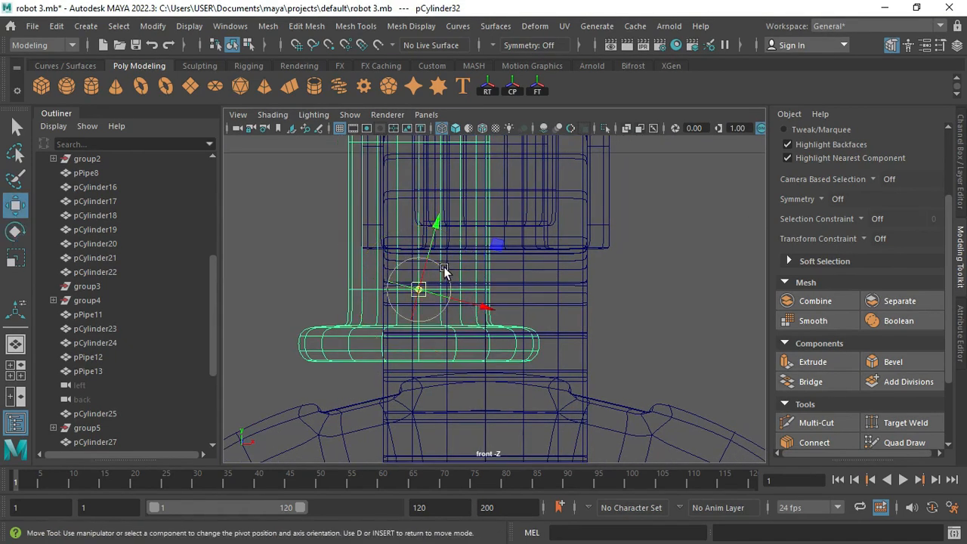
drag(486, 290, 546, 292)
alt+right_drag(543, 293, 490, 287)
Shorten the flipped pin's shank by lowering its upper end vertices towards the head.
key(space)
key(space)
key(f)
alt+drag(431, 311, 498, 307)
key(ctrl+1)
right_drag(498, 307, 445, 305)
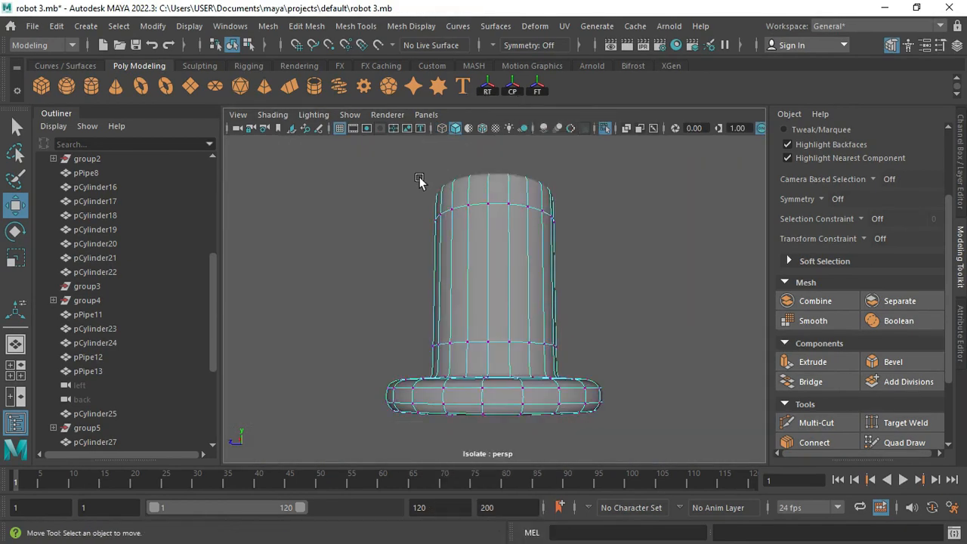
alt+drag(421, 182, 418, 204)
drag(382, 157, 621, 286)
key(ctrl+1)
alt+drag(549, 271, 538, 236)
drag(511, 151, 512, 163)
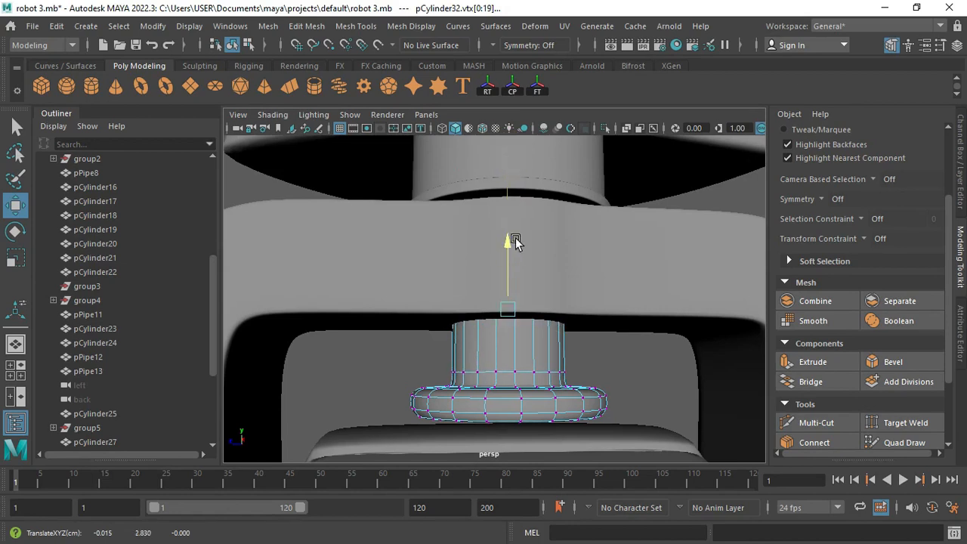
drag(516, 237, 516, 236)
Raise the shortened pin against the underside of the fork's crossbar and deselect it.
right_drag(494, 237, 529, 203)
drag(505, 283, 503, 219)
alt+drag(498, 412, 555, 401)
alt+right_drag(555, 340, 491, 325)
click(642, 253)
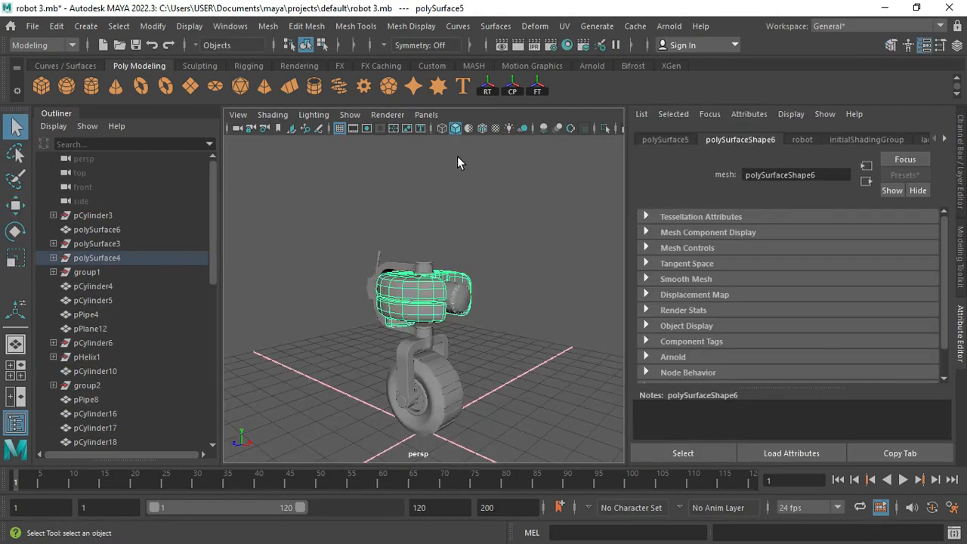
Assign a new aiStandardSurface material to the robot's main body and name it yellow.
right_drag(457, 139, 476, 501)
click(373, 295)
click(458, 492)
double_click(814, 178)
text(yellow)
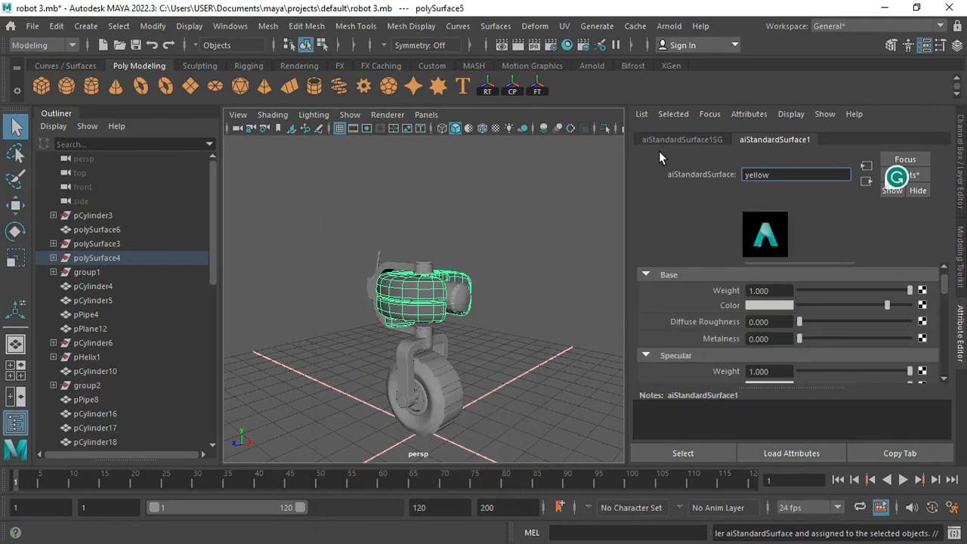
key(Return)
Set the yellow material's base color to a saturated yellow with a hue of about 50.
click(760, 305)
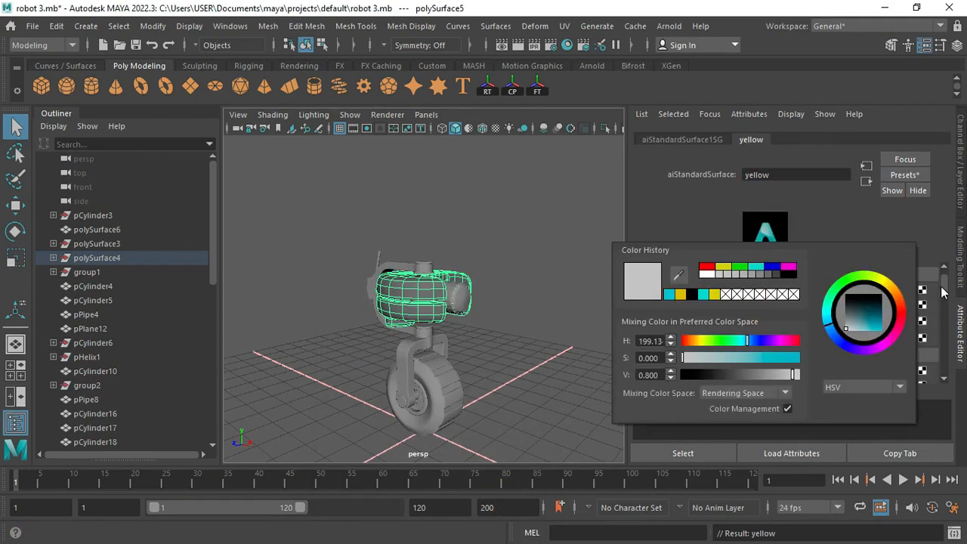
click(731, 268)
click(894, 294)
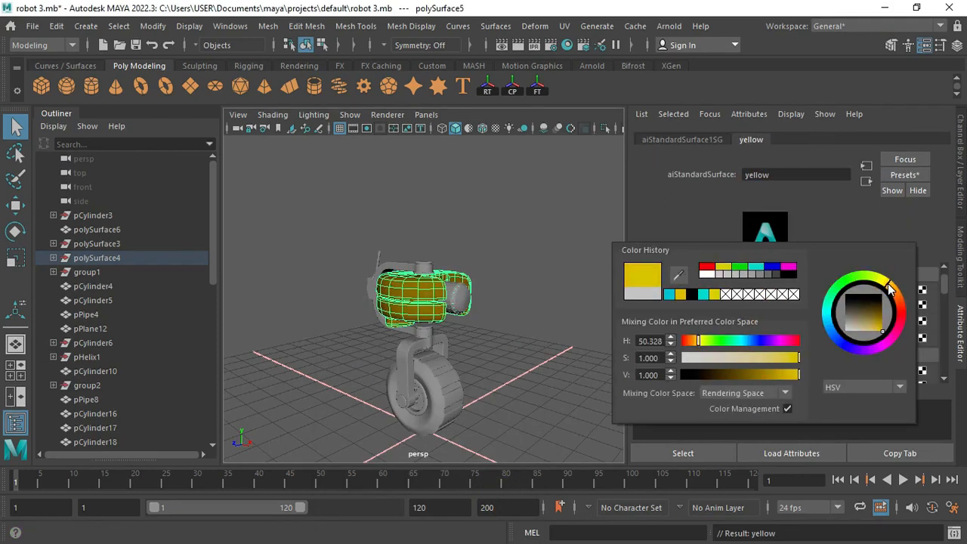
click(364, 251)
Assign a new aiStandardSurface material to the curved arm and the fork, with a blue base color.
scroll(364, 250, up, 3)
alt+drag(363, 250, 412, 259)
click(414, 262)
shift+click(418, 353)
right_drag(489, 152, 485, 472)
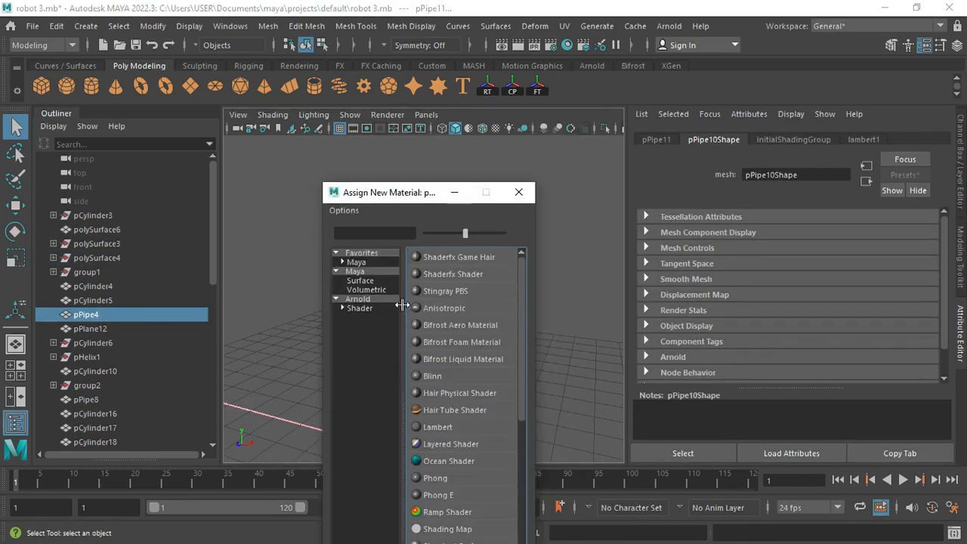
click(363, 307)
click(492, 495)
click(782, 304)
click(846, 322)
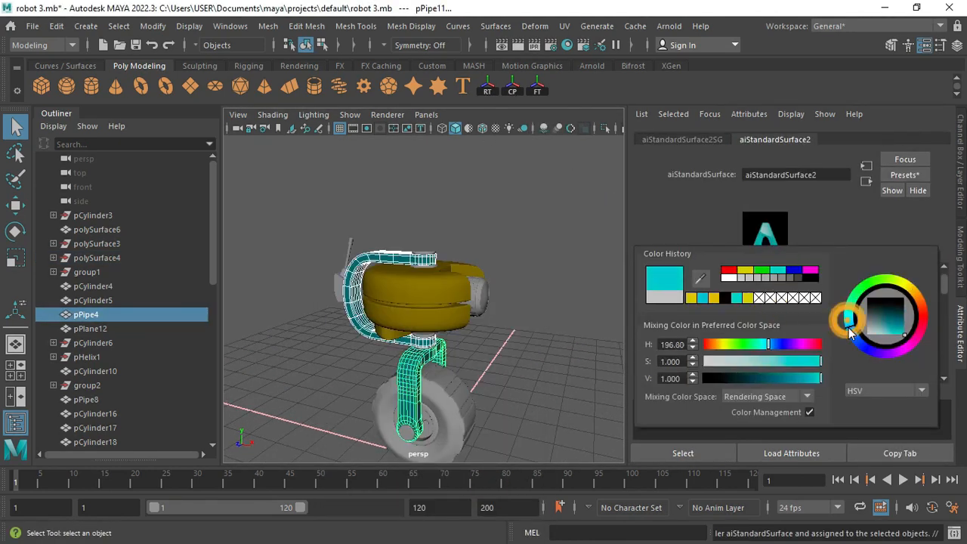
click(520, 238)
Rename the arm and fork material as blue and shift its base color to a deeper blue.
click(408, 259)
click(822, 143)
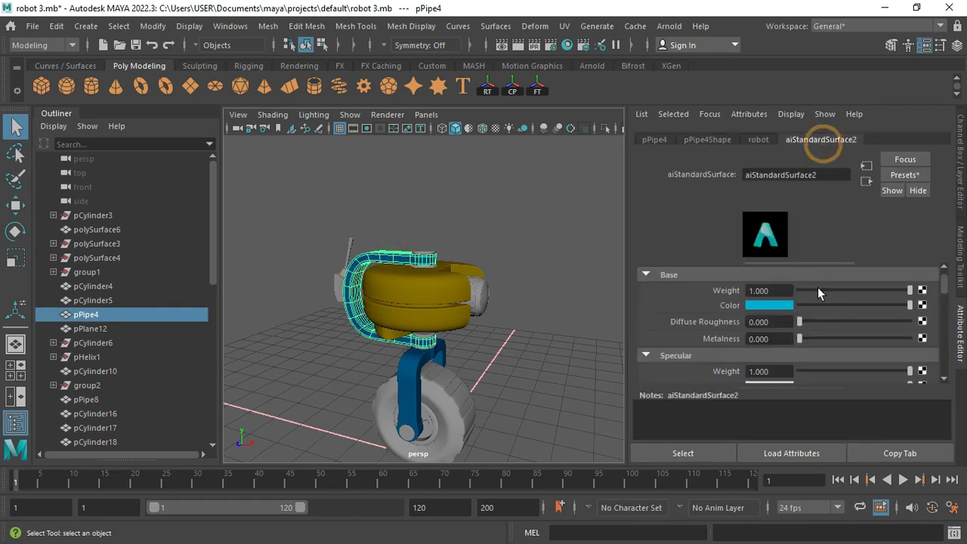
text(blue)
key(Return)
click(770, 305)
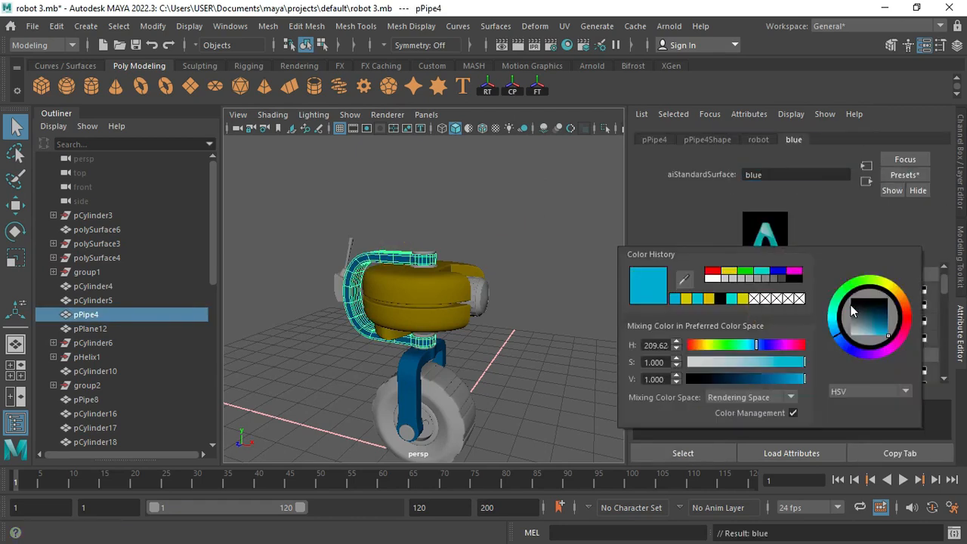
click(839, 339)
click(564, 288)
Assign a new aiStandardSurface material named tyer to the tire and make it black.
scroll(453, 313, up, 4)
alt+drag(450, 315, 494, 371)
alt+middle_drag(495, 371, 484, 302)
click(410, 278)
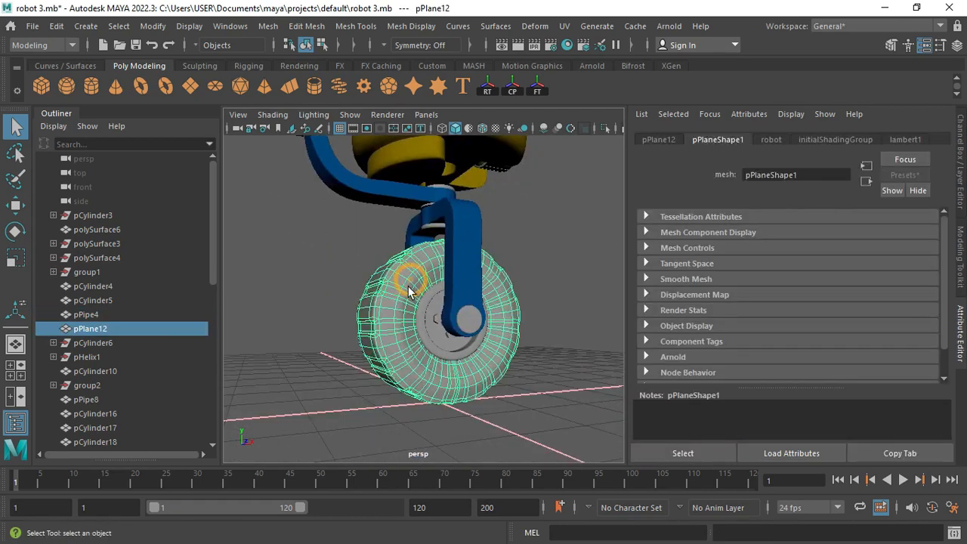
alt+drag(411, 290, 480, 218)
right_drag(524, 139, 538, 478)
right_drag(549, 531, 531, 502)
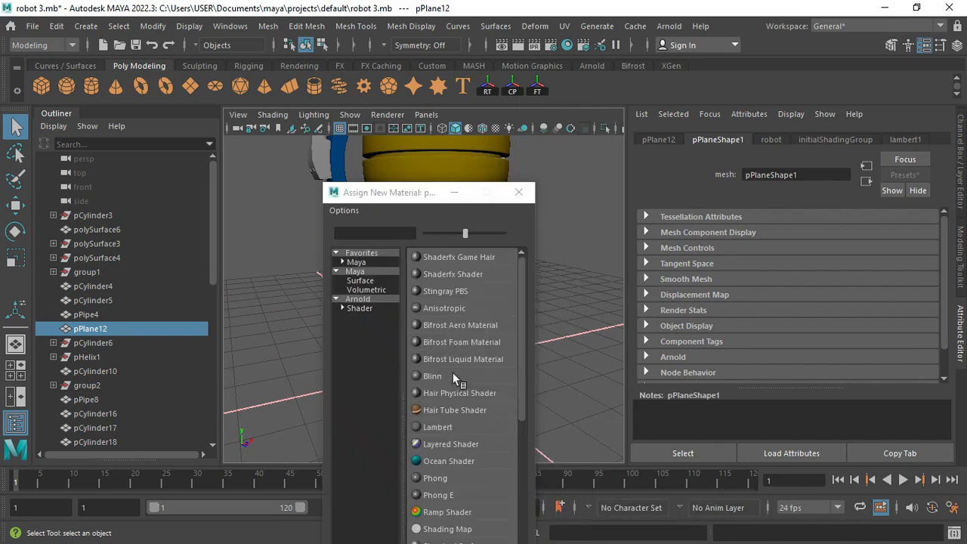
click(359, 299)
click(505, 494)
click(810, 174)
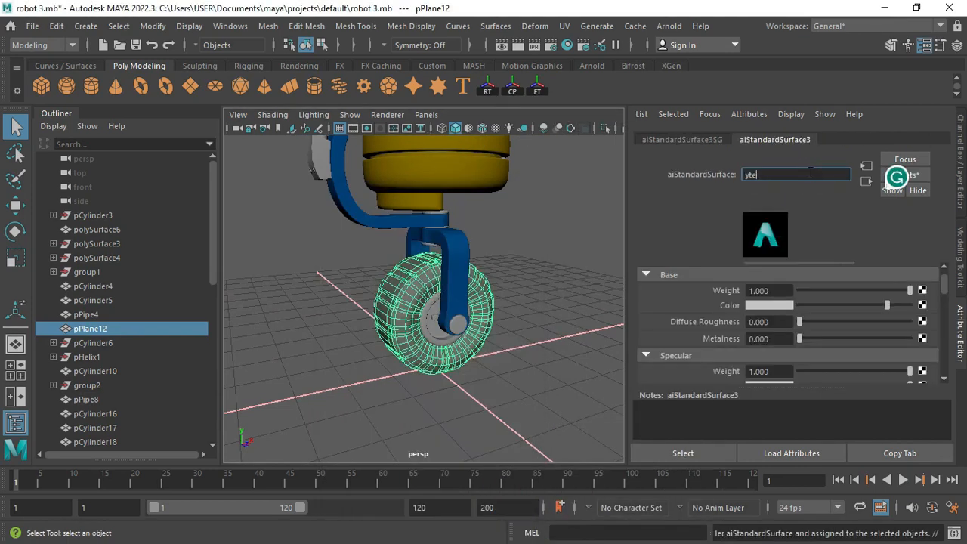
click(589, 260)
Assign the existing yellow material to the wheel rim.
click(492, 208)
right_drag(494, 209, 509, 535)
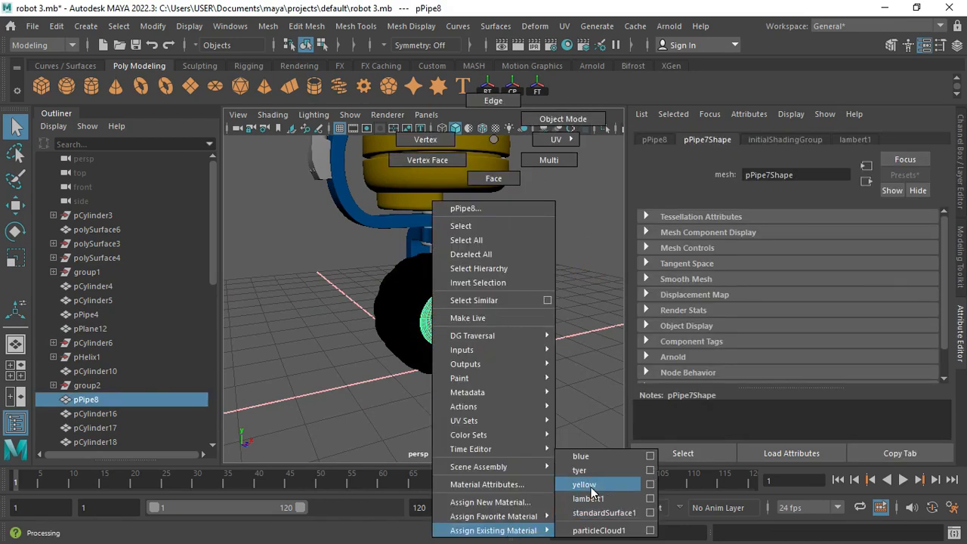
right_drag(591, 489, 589, 485)
click(545, 248)
Select the lower hinge's pin, ring and underside pin together with the wheel's axle cap, leaving the fork out.
alt+drag(546, 248, 467, 285)
scroll(441, 284, up, 3)
click(448, 248)
click(522, 269)
scroll(514, 272, up, 3)
shift+click(454, 226)
shift+click(436, 304)
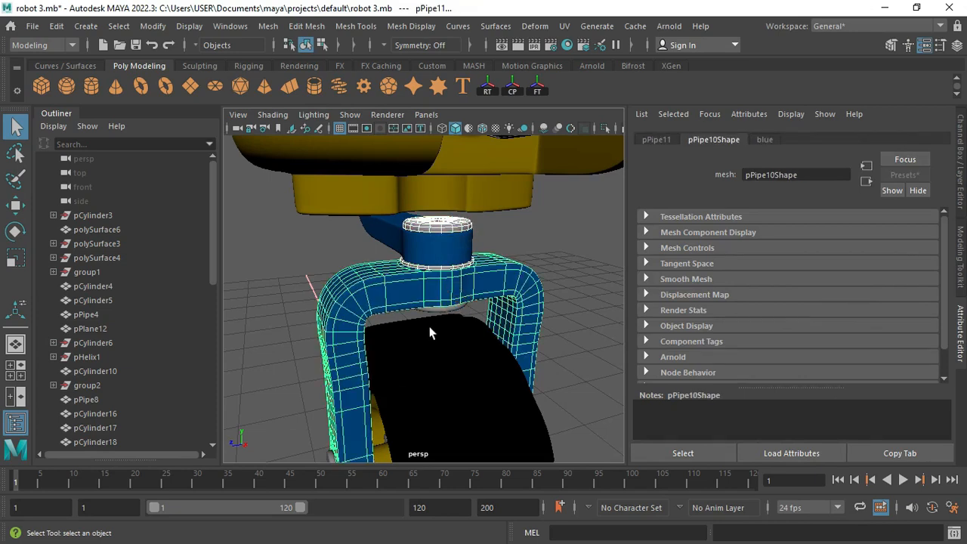
key(ctrl+z)
shift+click(439, 308)
alt+drag(386, 350, 447, 345)
alt+middle_drag(447, 345, 484, 204)
shift+click(438, 356)
alt+drag(457, 319, 317, 325)
shift+click(467, 398)
Add the upper hinge's pin, its rings and the remaining hinge ring to the current selection.
alt+middle_drag(433, 198, 417, 290)
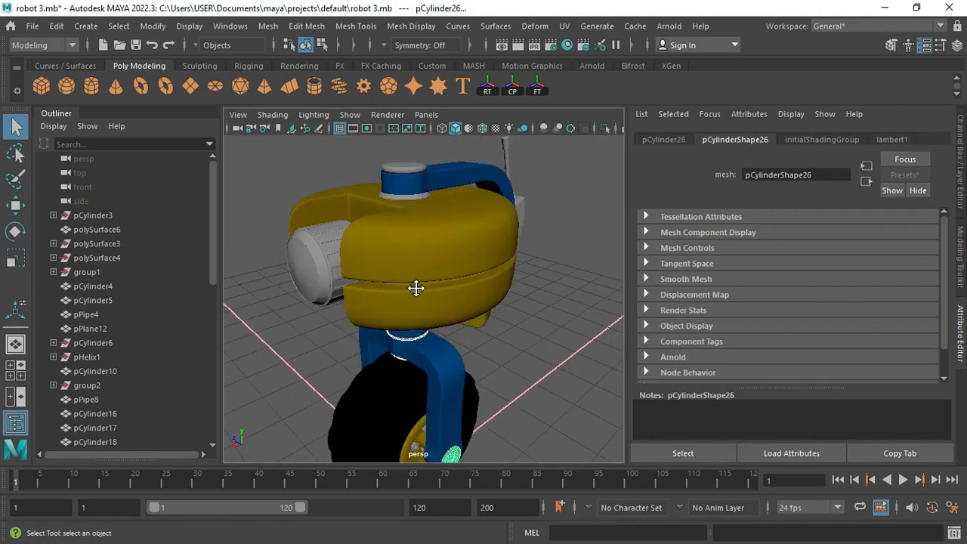
scroll(408, 257, up, 5)
shift+click(391, 218)
shift+click(382, 168)
shift+click(389, 210)
shift+click(481, 263)
alt+middle_drag(454, 378, 455, 293)
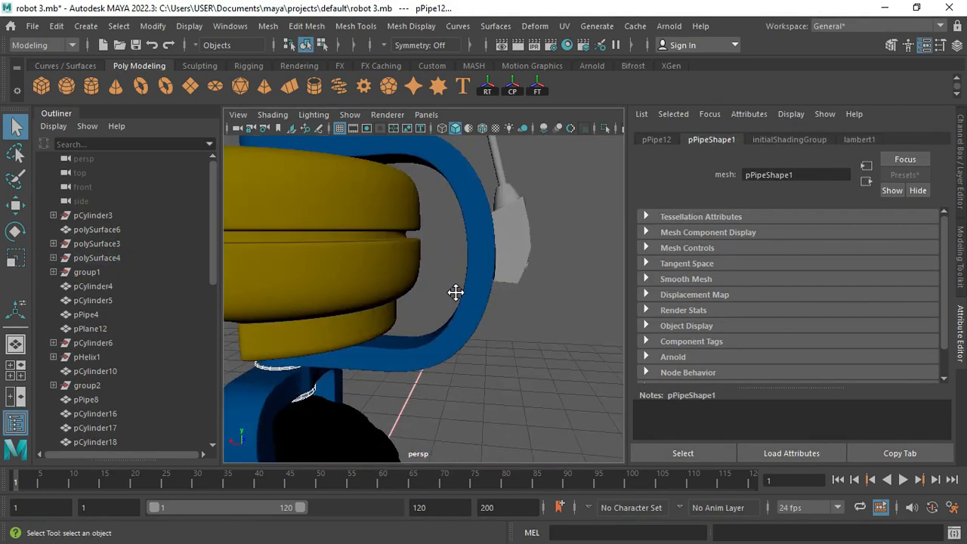
alt+drag(456, 292, 492, 282)
scroll(483, 279, down, 5)
alt+drag(434, 269, 581, 245)
alt+drag(517, 235, 533, 189)
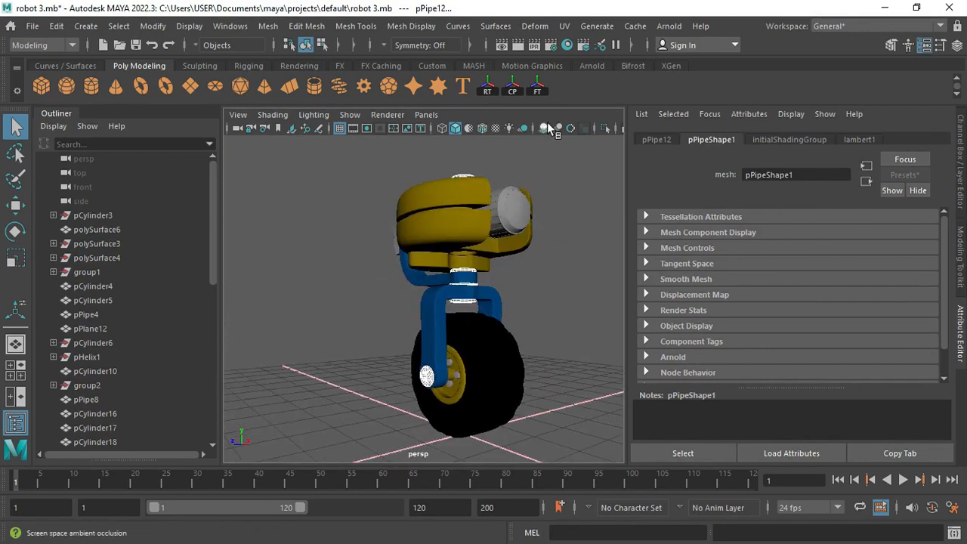
Add the wheel rim's bolts on the near side of the fork leg to the selection.
scroll(439, 340, up, 5)
alt+middle_drag(484, 408, 470, 304)
shift+click(471, 303)
alt+drag(471, 304, 609, 321)
shift+click(463, 294)
shift+click(481, 270)
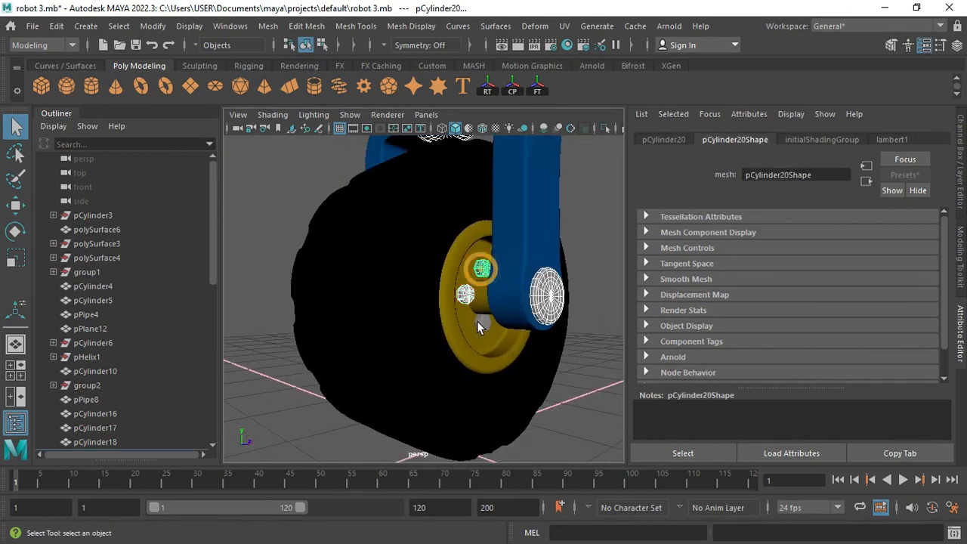
shift+click(479, 324)
Add the remaining rim bolts around the hub, beyond the fork leg, to the selection.
alt+drag(490, 330, 227, 342)
alt+drag(398, 350, 379, 330)
shift+click(416, 335)
shift+click(449, 273)
shift+click(447, 368)
alt+drag(477, 355, 339, 331)
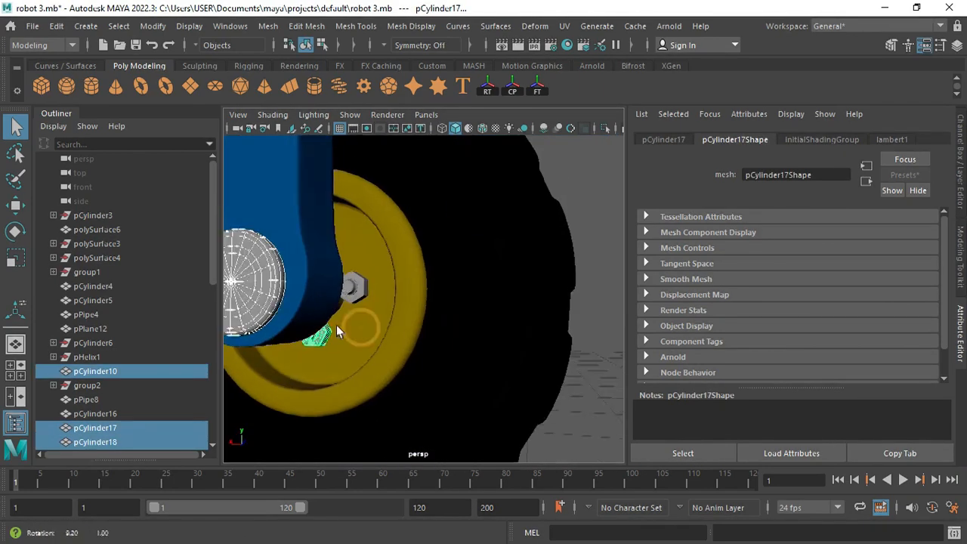
shift+click(355, 286)
alt+drag(387, 280, 541, 240)
Assign a new aiStandardSurface material with the Chrome preset to the selected pins, rings, axle cap and wheel bolts.
scroll(371, 295, down, 8)
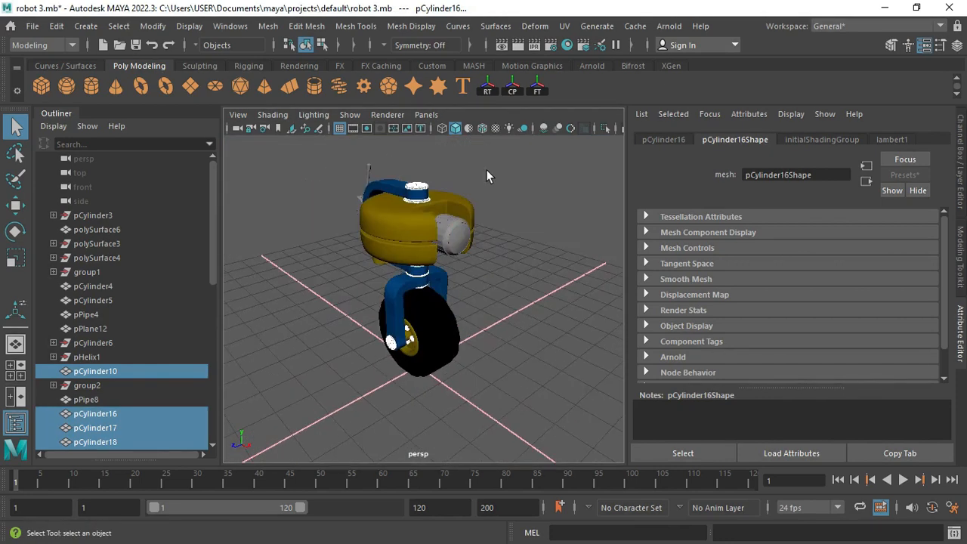
right_drag(485, 139, 467, 501)
click(387, 291)
click(384, 300)
click(456, 425)
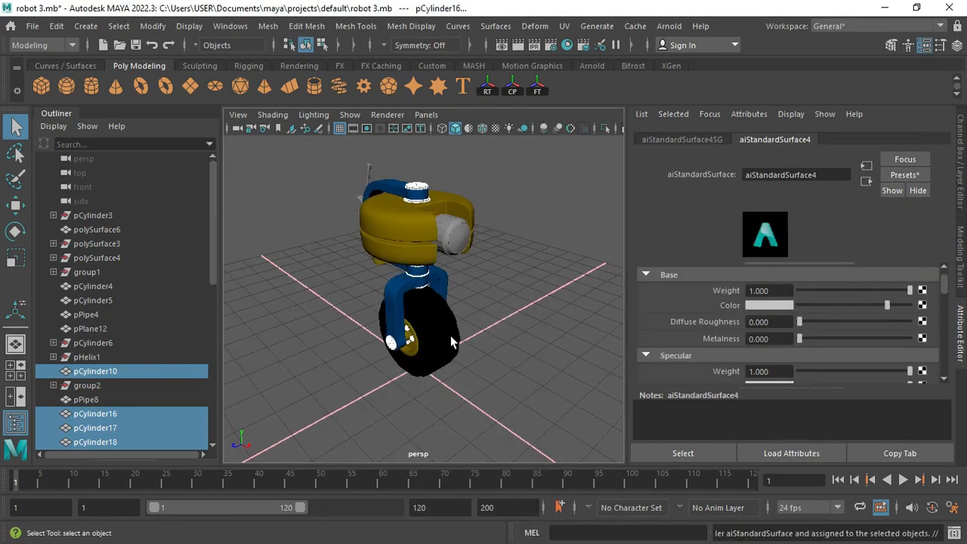
click(905, 175)
mouse_move(842, 142)
click(745, 144)
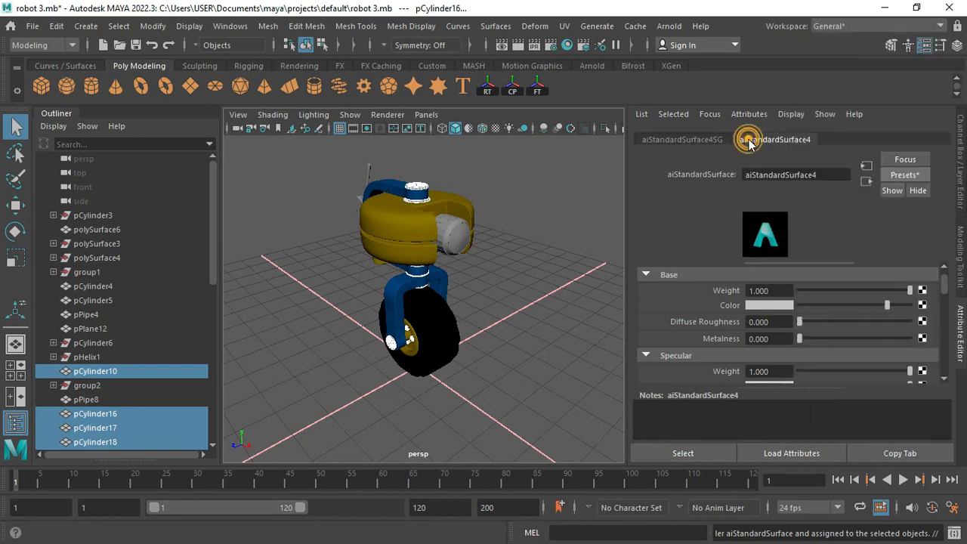
Assign an existing black material to the rear mounting block that carries the antenna.
scroll(432, 298, up, 8)
click(546, 260)
alt+drag(529, 257, 461, 279)
scroll(462, 257, down, 5)
alt+middle_drag(467, 219, 471, 300)
alt+drag(408, 265, 484, 227)
click(351, 266)
alt+drag(351, 267, 374, 234)
right_drag(374, 264, 470, 471)
click(440, 395)
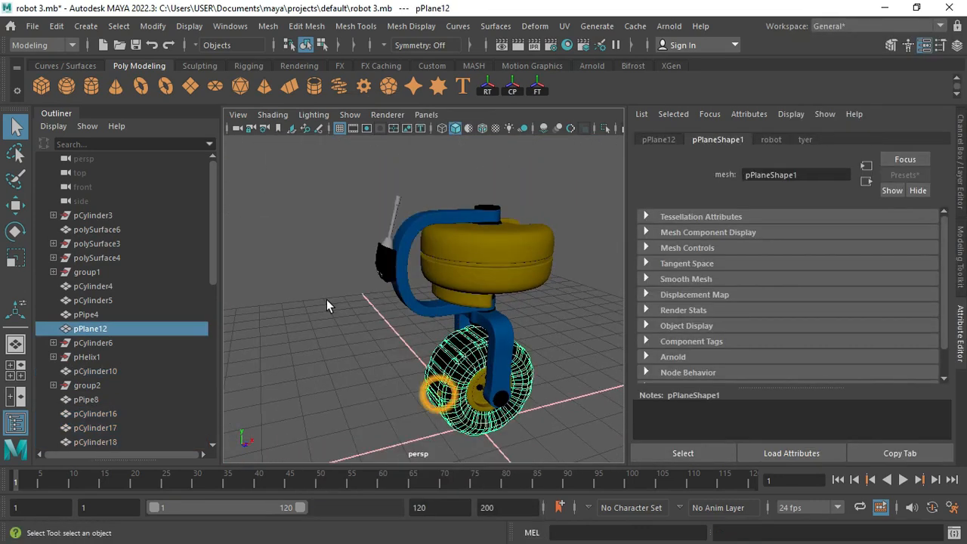
Select the mounting block's two pins, the antenna's base and tip, and the barrel of the front eye together.
scroll(326, 299, up, 3)
alt+drag(327, 299, 453, 330)
click(478, 272)
shift+click(452, 271)
alt+drag(508, 272, 478, 231)
shift+click(471, 231)
alt+middle_drag(471, 231, 466, 293)
shift+click(482, 194)
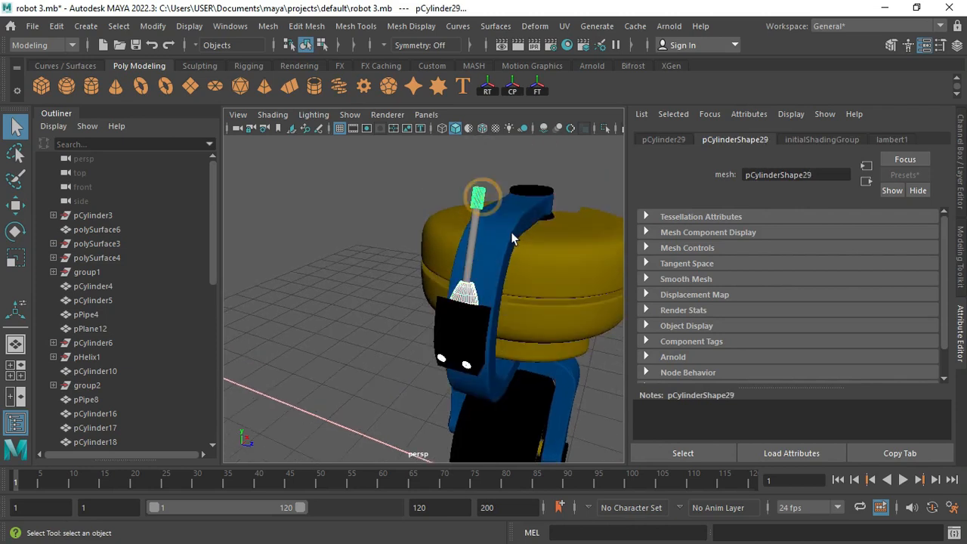
alt+drag(510, 232, 394, 240)
shift+click(478, 325)
alt+drag(378, 317, 429, 290)
scroll(429, 291, down, 4)
alt+drag(485, 263, 444, 296)
Assign a new aiStandardSurface material with the Plastic preset and a black base color to the selected parts.
right_drag(481, 309, 473, 503)
click(368, 299)
click(447, 484)
click(904, 174)
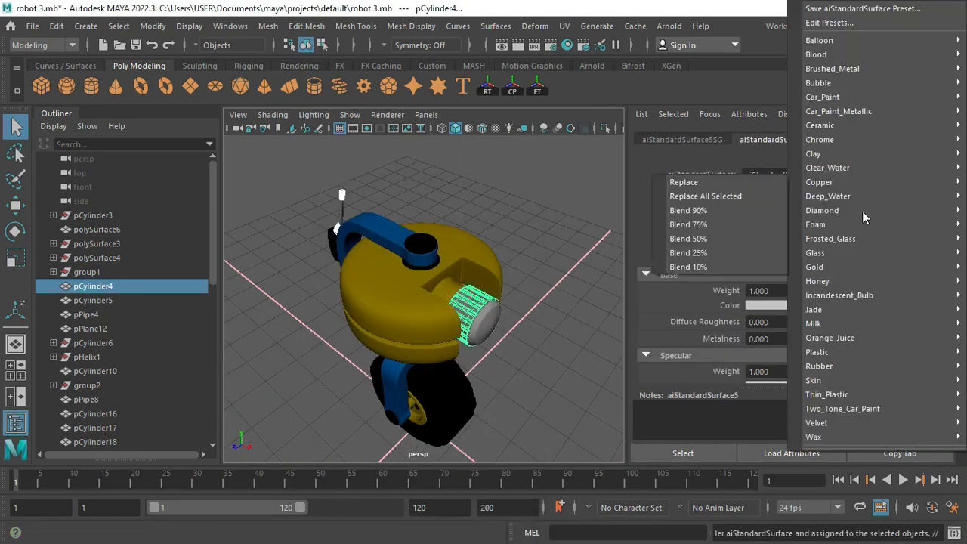
mouse_move(846, 353)
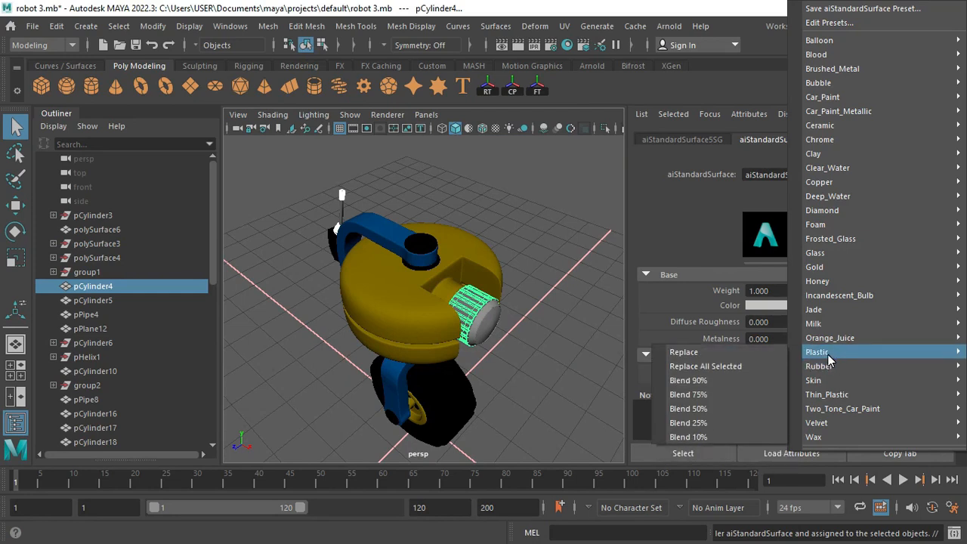
click(739, 352)
click(778, 305)
click(809, 275)
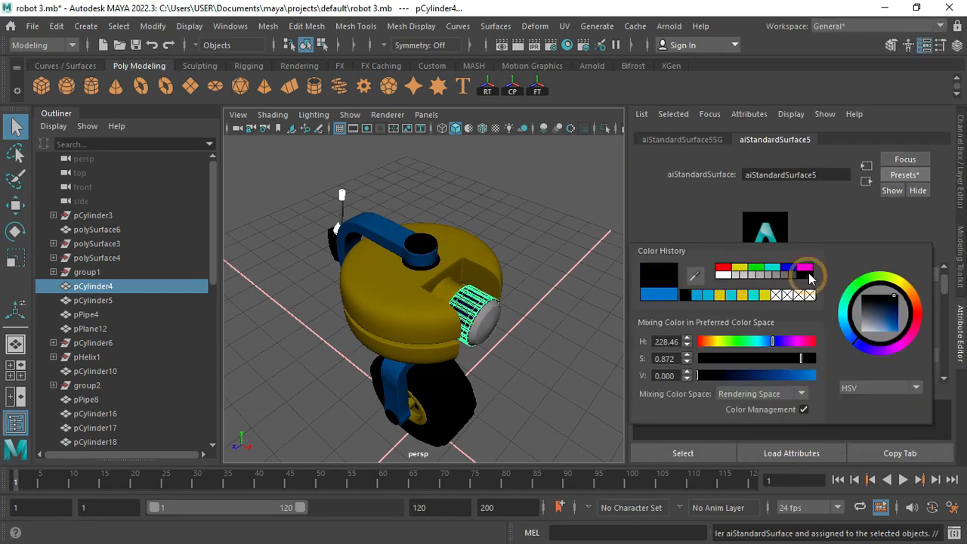
click(583, 286)
Assign a new aiStandardSurface material with a black base color to the front eye's lens disc.
scroll(421, 246, up, 5)
alt+drag(455, 269, 327, 274)
click(327, 274)
scroll(328, 274, down, 3)
alt+drag(387, 212, 349, 223)
right_drag(361, 245, 372, 502)
click(456, 495)
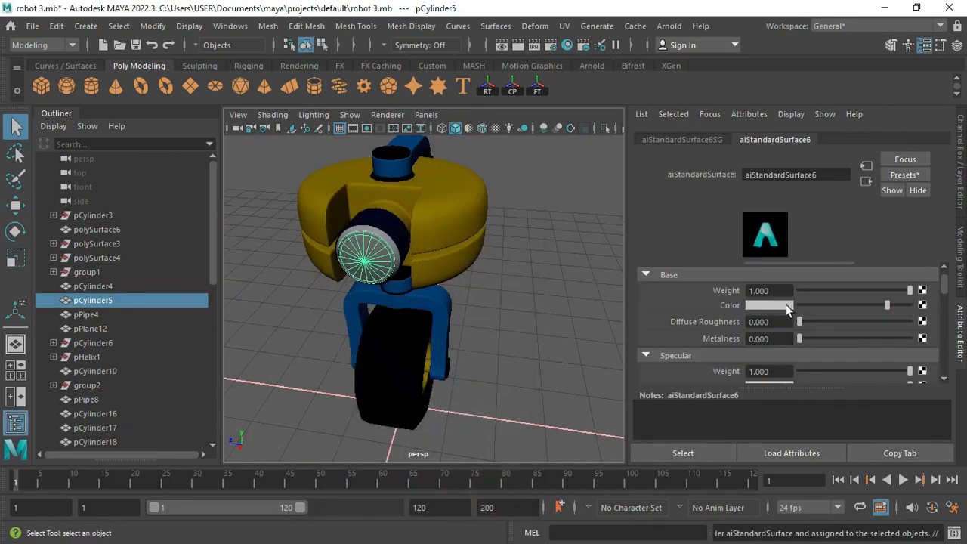
click(778, 305)
click(813, 274)
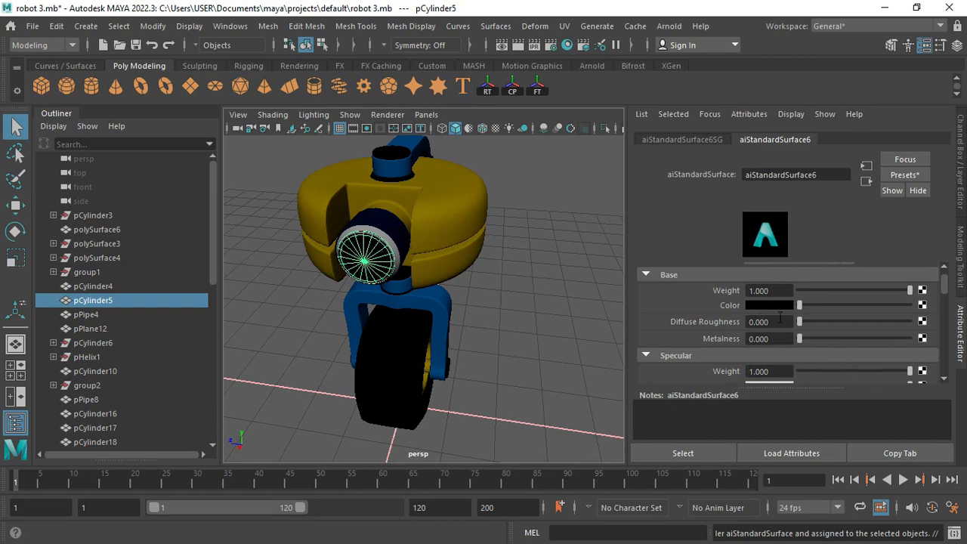
scroll(805, 312, down, 3)
click(644, 341)
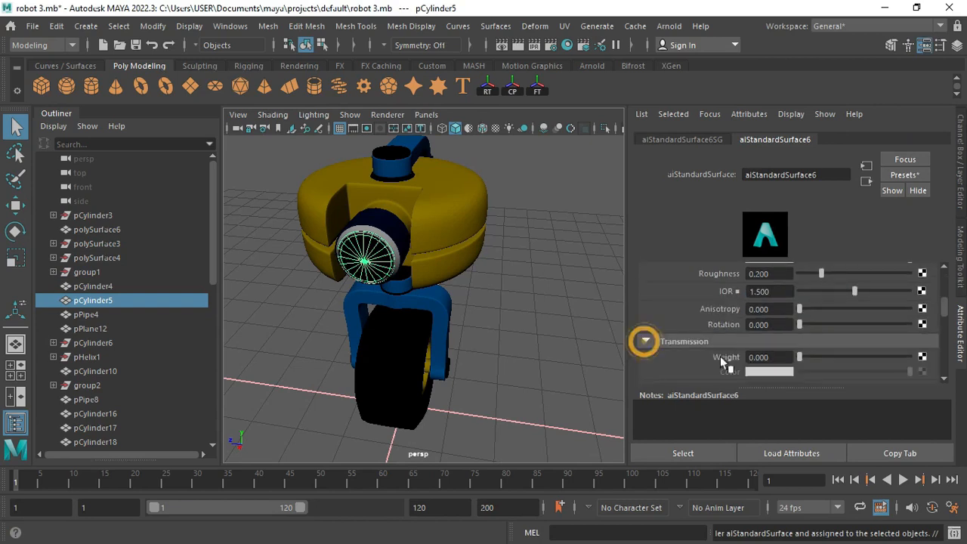
Reselect the front lens disc and scale it slightly to fit inside its surrounding ring.
click(533, 246)
scroll(468, 239, up, 3)
click(382, 185)
mouse_move(468, 240)
alt+mouse_down()
mouse_move(522, 227)
mouse_move(484, 245)
alt+mouse_up()
click(537, 227)
key(ctrl+z)
click(371, 242)
alt+drag(338, 272, 410, 251)
key(f)
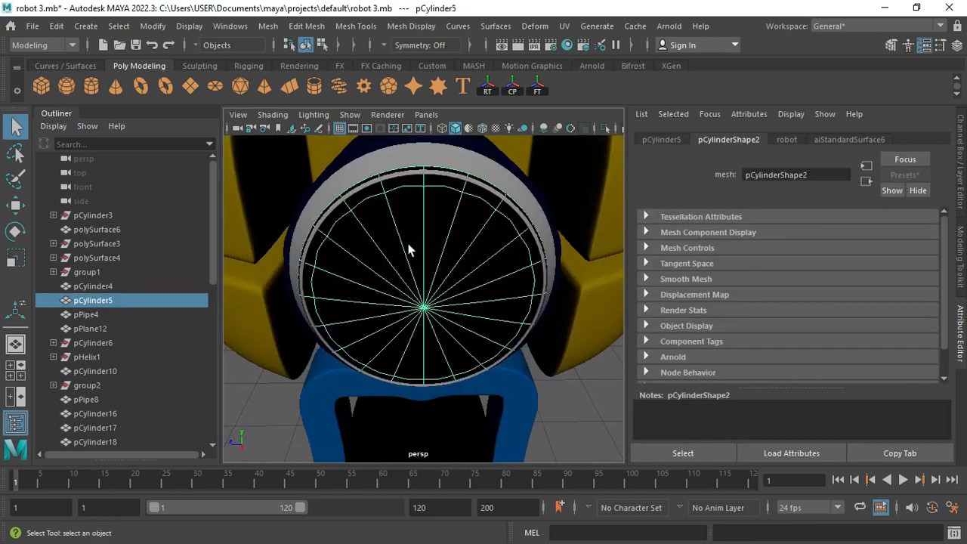
key(r)
drag(423, 306, 425, 298)
scroll(481, 260, down, 5)
alt+drag(481, 260, 513, 298)
click(877, 139)
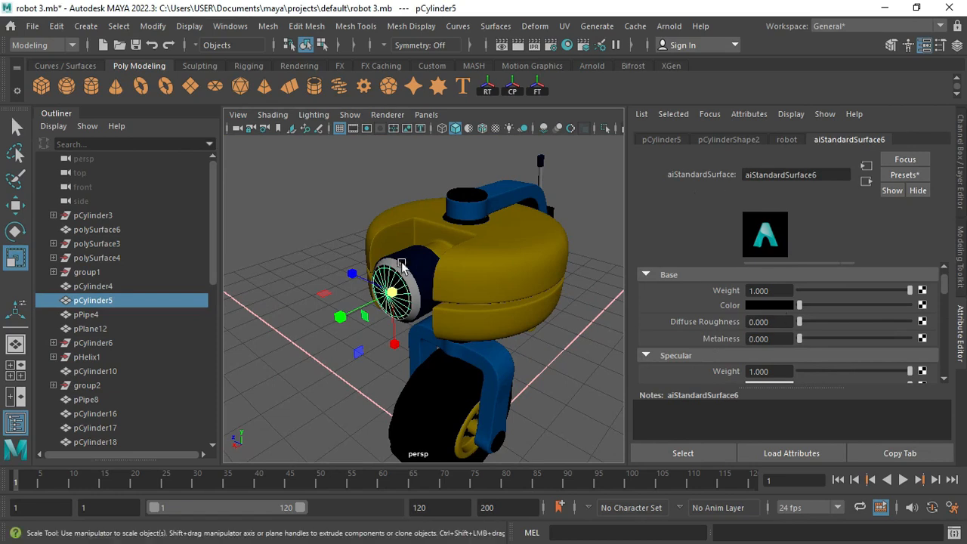
Assign a new aiStandardSurface material to the lens ring, with metalness 1.000 and specular roughness 0.279.
key(q)
click(409, 277)
right_drag(408, 277, 400, 483)
click(361, 307)
click(508, 494)
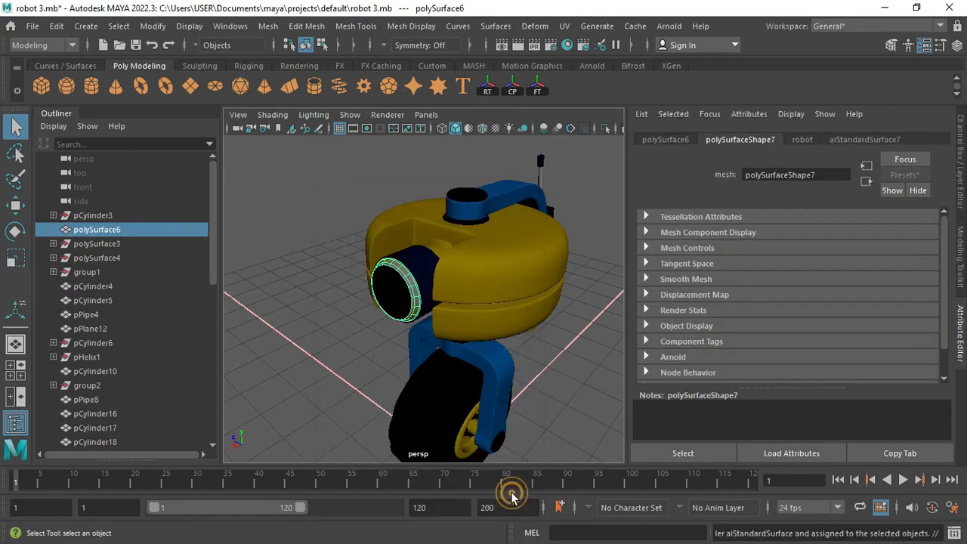
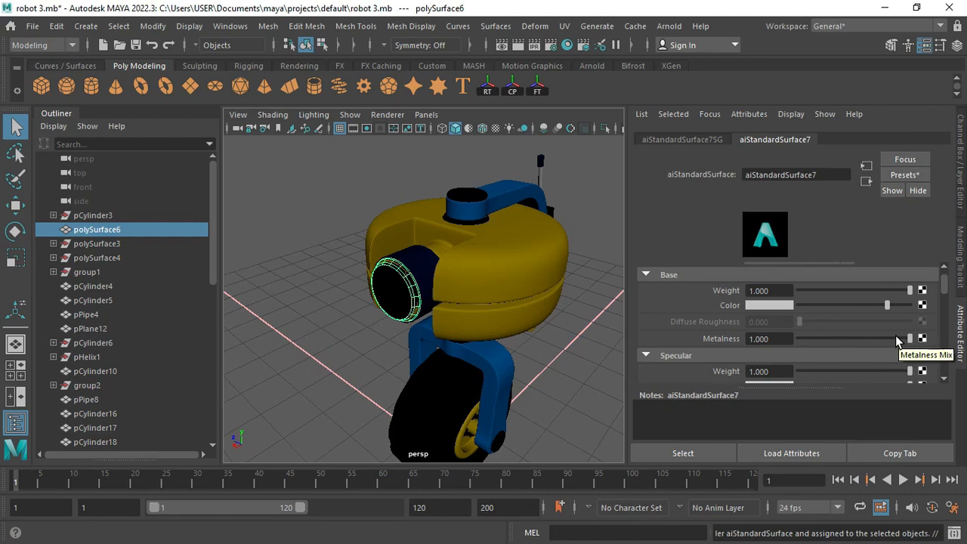
drag(947, 288, 946, 302)
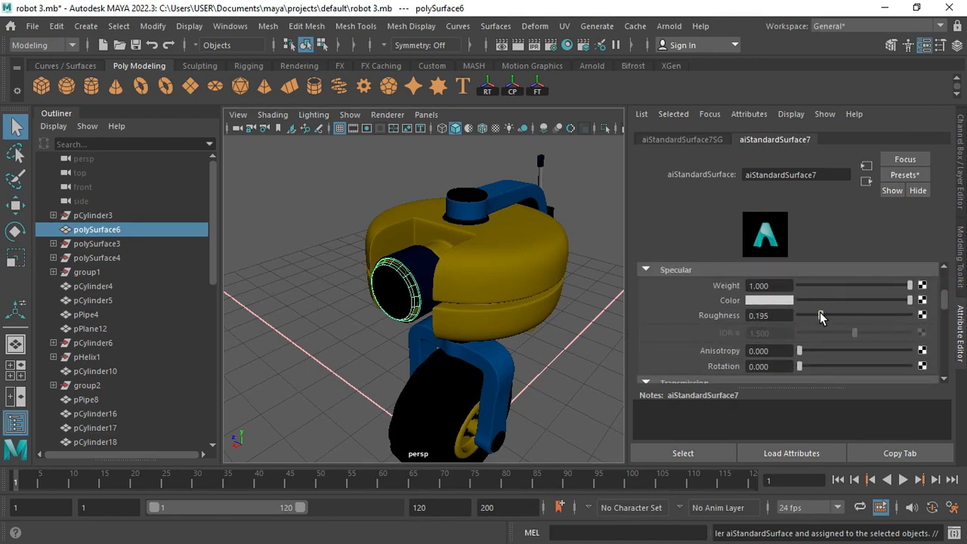
scroll(385, 241, up, 4)
Create an Arnold area light and enlarge it uniformly.
click(669, 26)
mouse_move(701, 104)
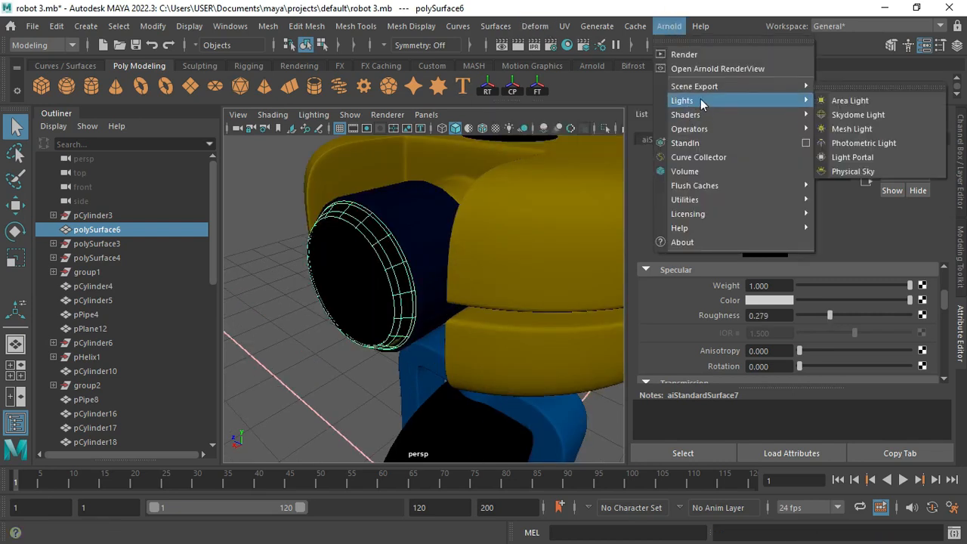
click(833, 101)
scroll(531, 349, down, 5)
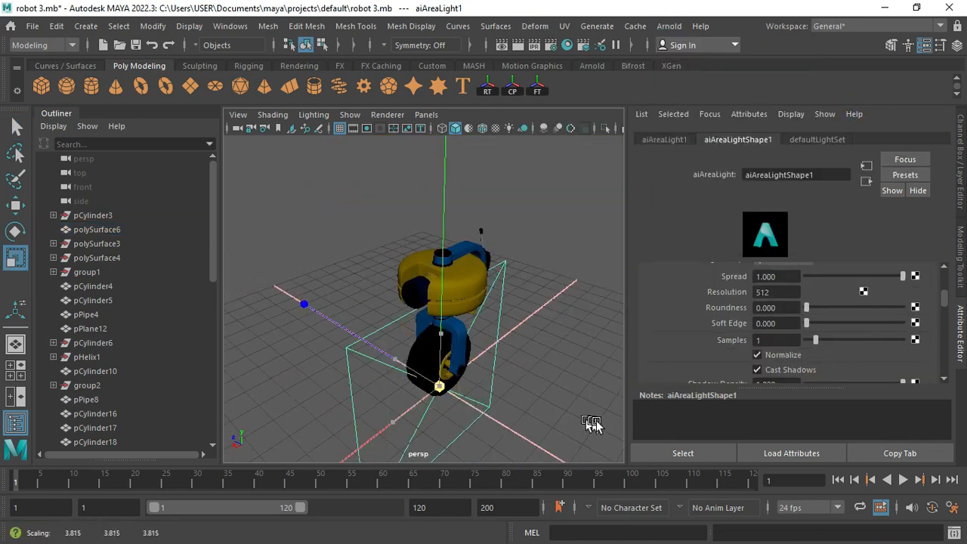
alt+drag(593, 425, 418, 110)
Rotate the area light to face downward and raise it high above the robot.
key(e)
key(w)
alt+drag(340, 278, 384, 314)
scroll(384, 313, down, 5)
drag(415, 183, 419, 160)
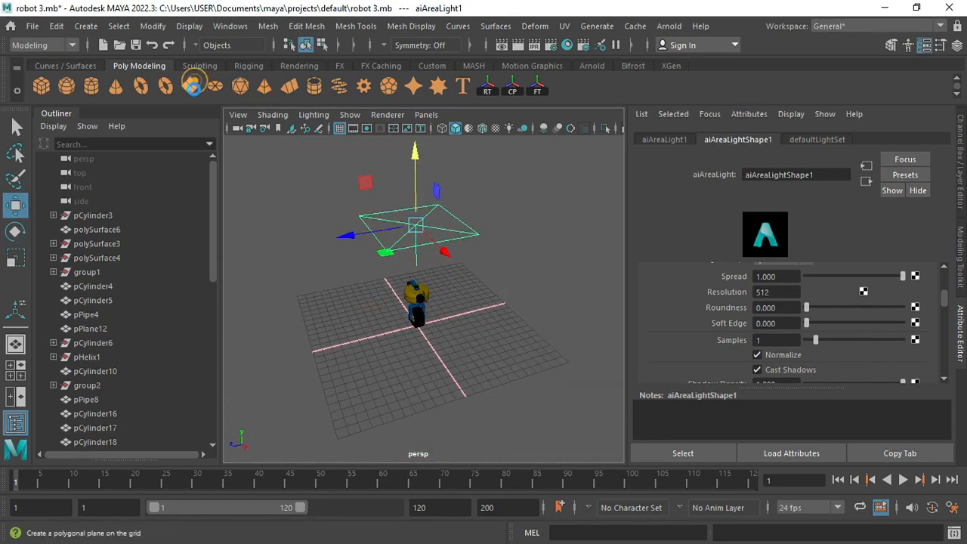
Create a polygon ground plane, scale it uniformly to about 157 and reduce it to a single face.
click(194, 84)
key(r)
drag(418, 325, 552, 330)
scroll(516, 345, down, 4)
scroll(552, 330, down, 6)
drag(422, 306, 772, 195)
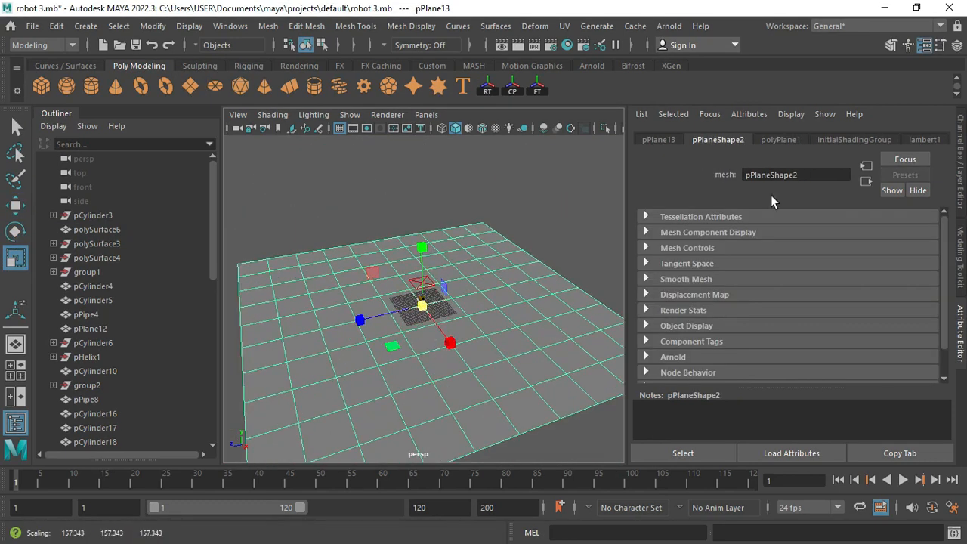
click(780, 140)
drag(823, 264, 803, 280)
Extrude two adjoining edges of the ground plane upward to form backdrop walls.
right_drag(436, 220, 436, 185)
click(445, 229)
shift+click(546, 264)
key(ctrl+e)
key(w)
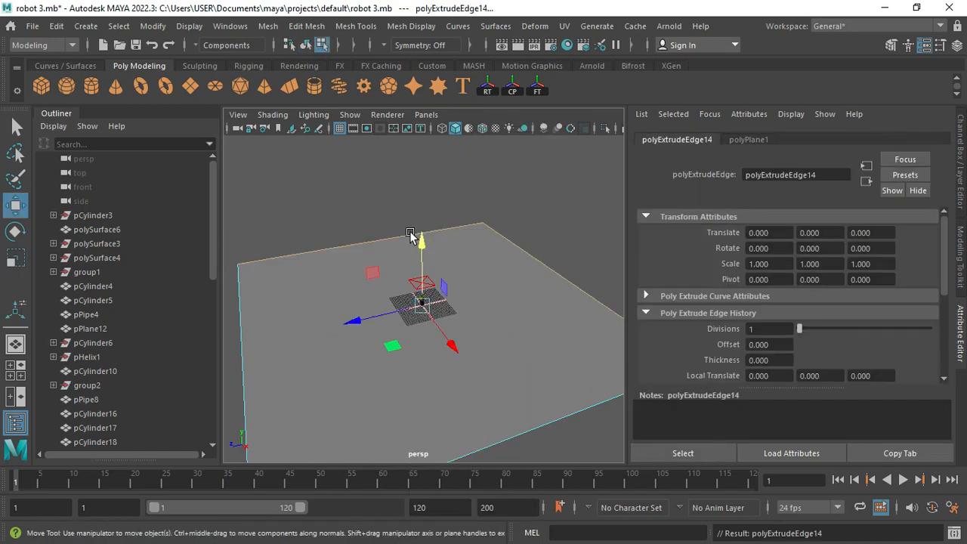
drag(420, 241, 423, 68)
Bevel the two edges where the floor meets the walls, increasing the segments and adjusting the fraction.
click(393, 235)
shift+click(526, 262)
key(ctrl+space)
key(ctrl+space)
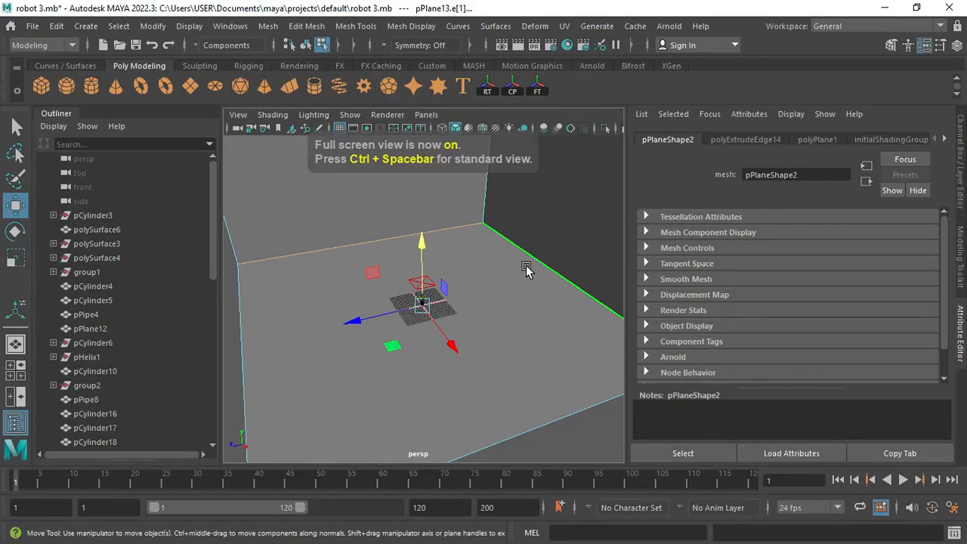
key(ctrl+b)
drag(807, 276, 816, 278)
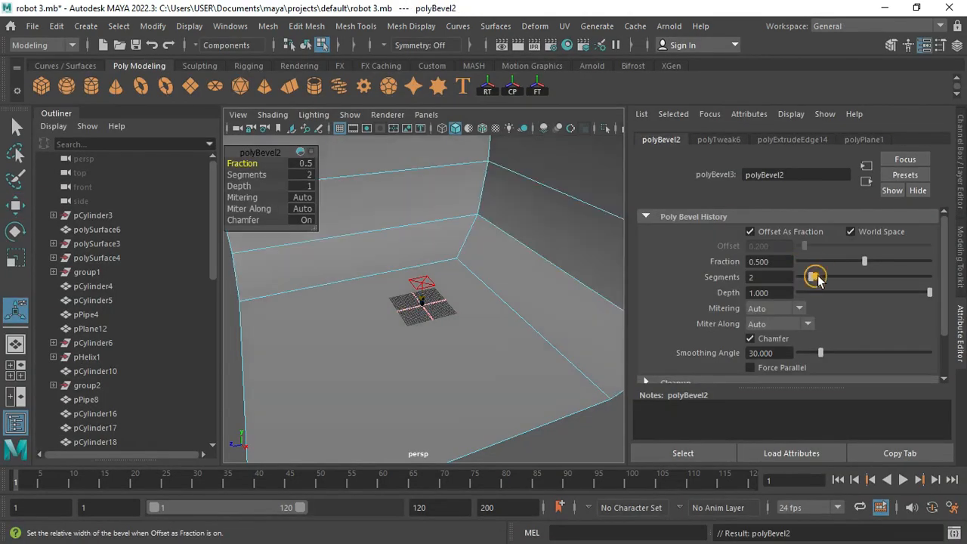
click(834, 262)
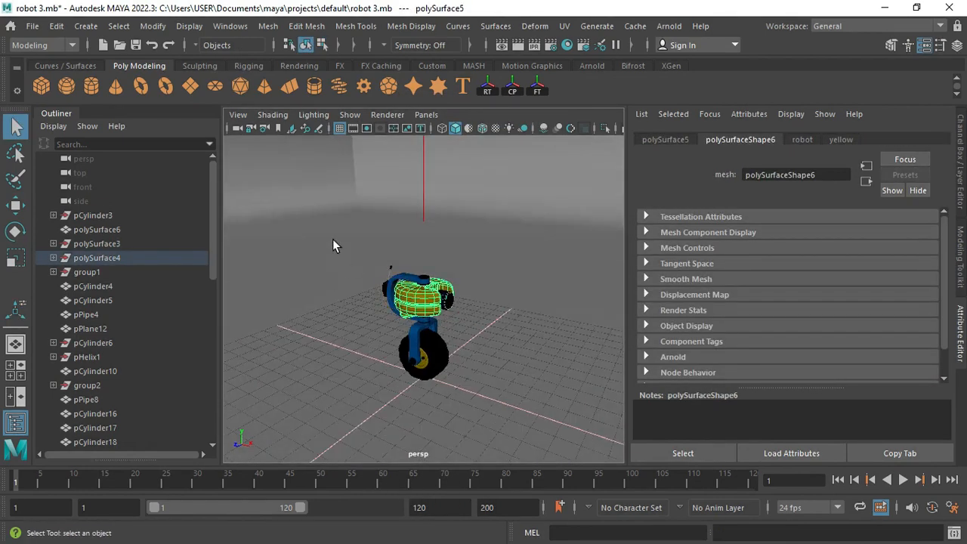
Assign a new Arnold material to the backdrop plane.
click(332, 238)
right_drag(332, 239, 367, 501)
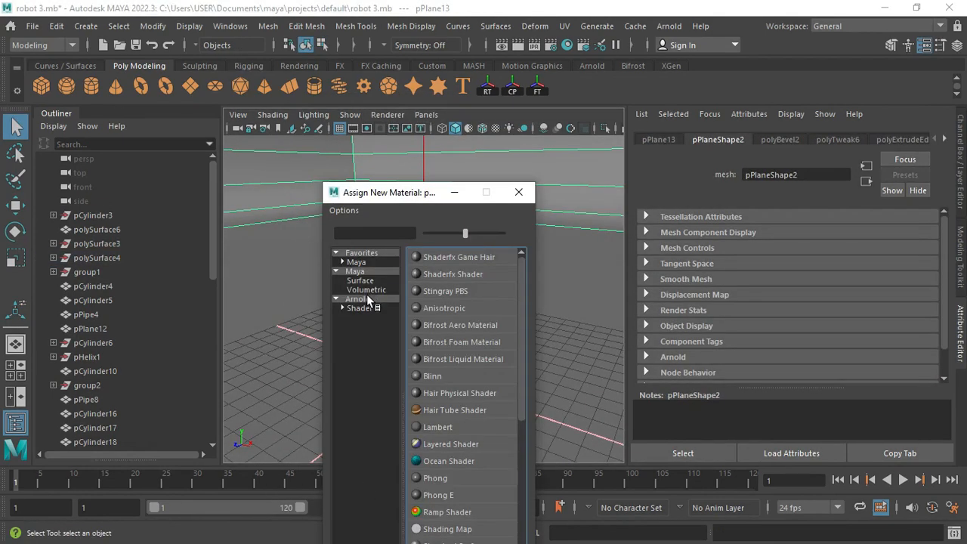
click(366, 296)
click(454, 442)
scroll(649, 301, down, 3)
alt+drag(465, 342, 443, 352)
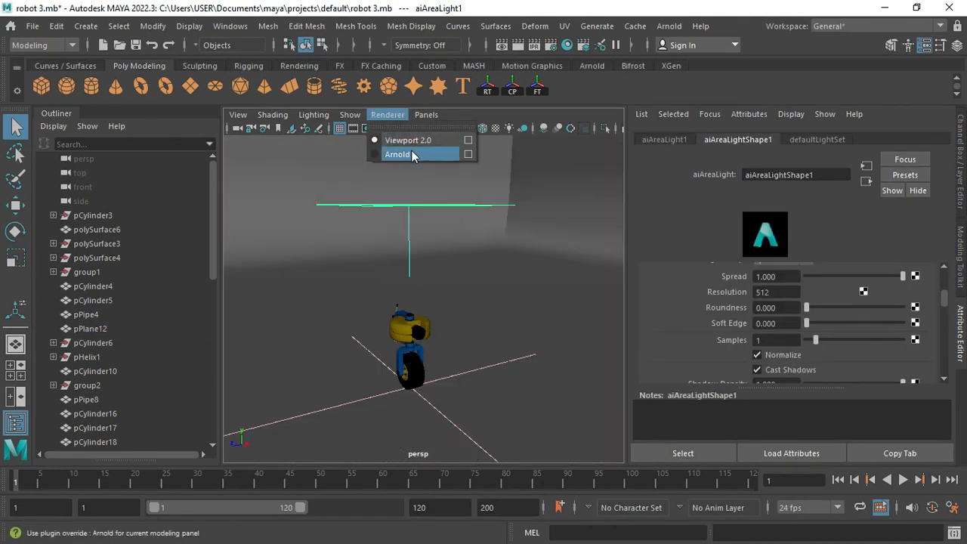
Render the viewport with Arnold, setting the area light's exposure to 2 and turning off Normalize.
click(412, 155)
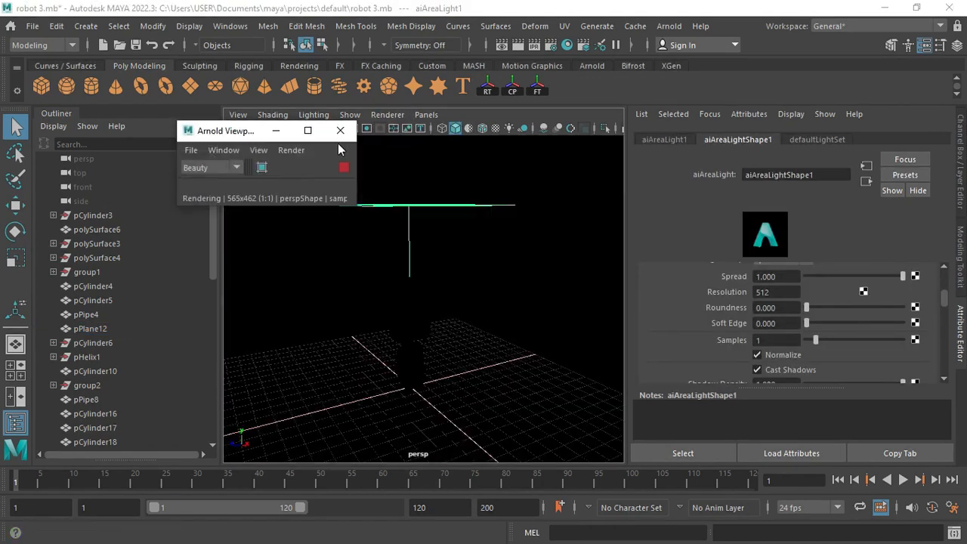
scroll(756, 302, up, 5)
click(762, 318)
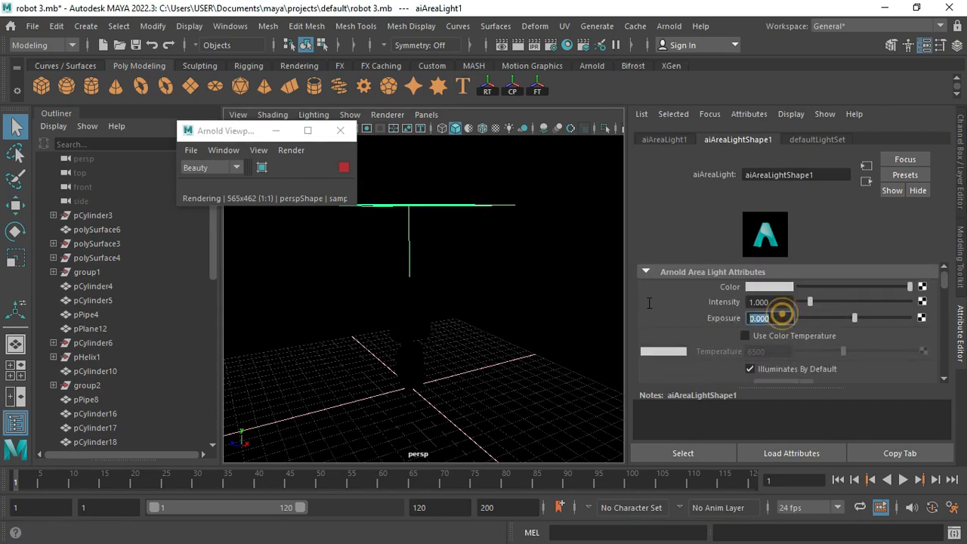
text(2)
key(Return)
scroll(722, 332, down, 3)
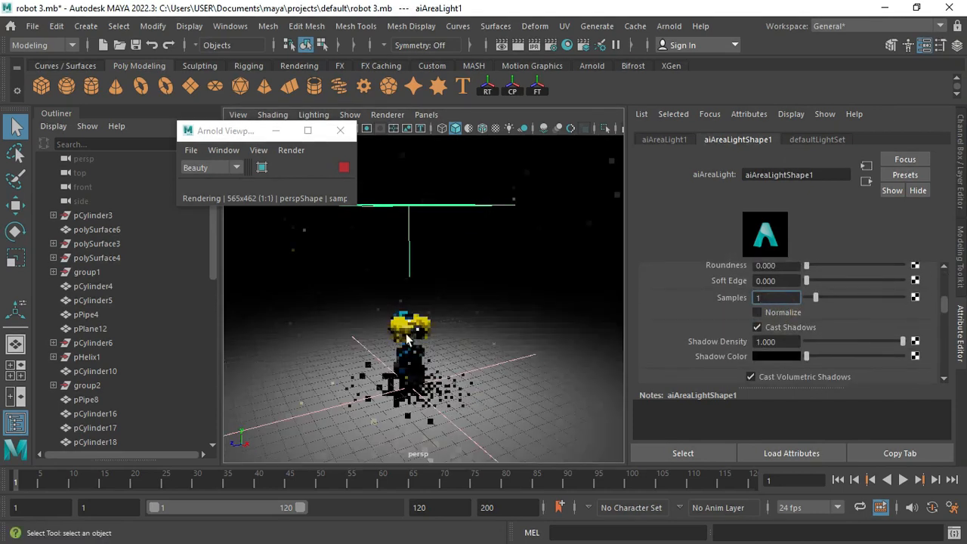
Frame the robot from the front and examine its lighting in the Arnold viewport render.
click(421, 345)
key(f)
alt+drag(507, 314, 554, 242)
scroll(555, 242, down, 8)
click(477, 225)
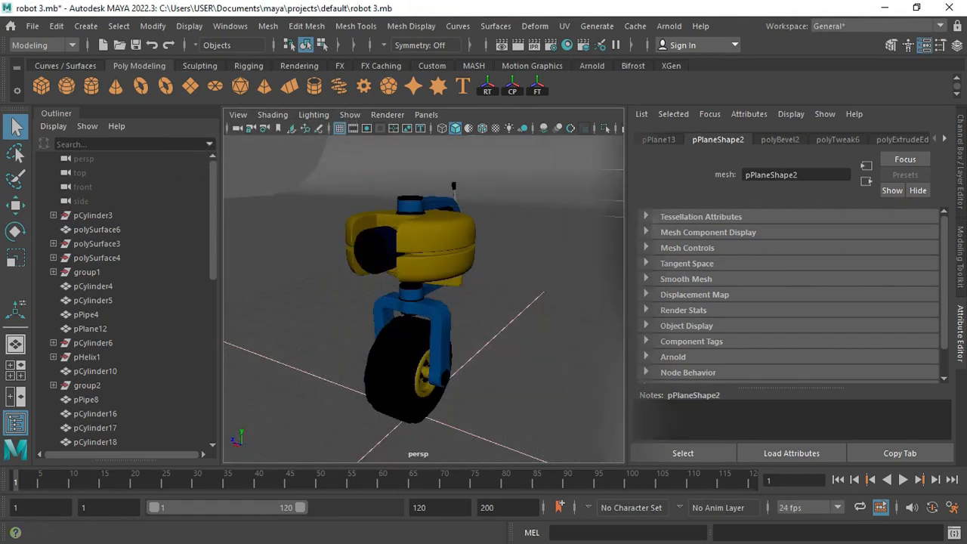
Delete the yellow mounting block beneath the antenna behind the robot's blue frame.
click(388, 114)
click(457, 262)
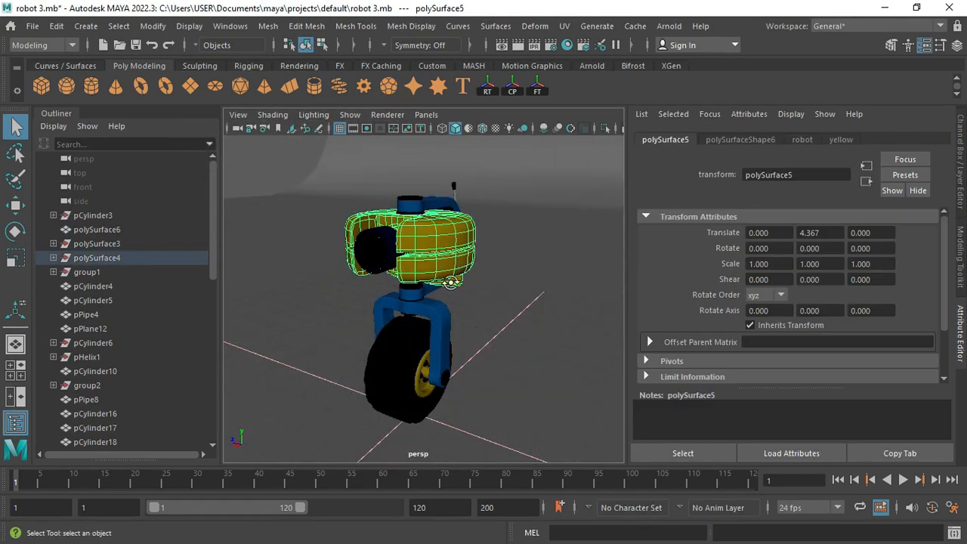
alt+drag(452, 282, 400, 278)
click(488, 241)
key(f)
alt+drag(490, 250, 483, 283)
alt+drag(466, 232, 377, 238)
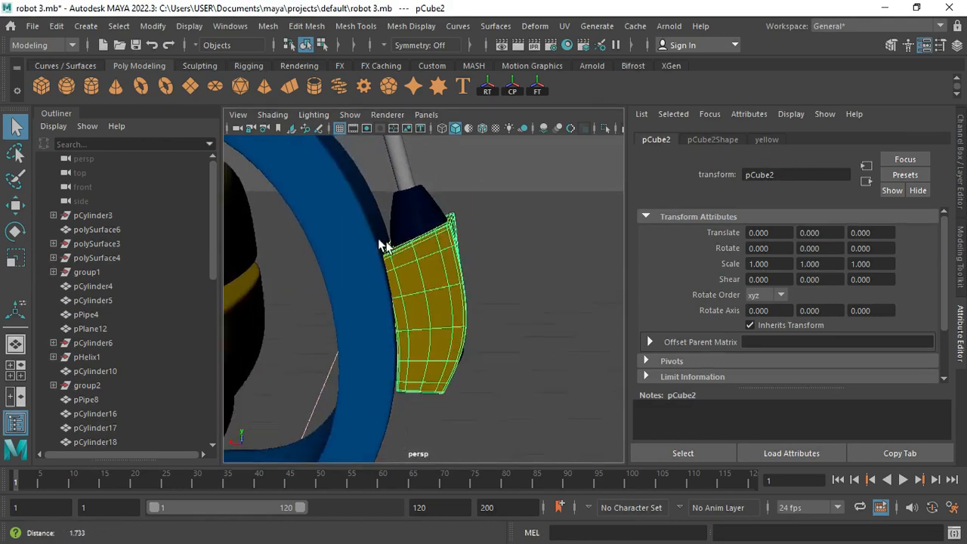
scroll(410, 276, down, 5)
key(Delete)
alt+drag(455, 283, 364, 283)
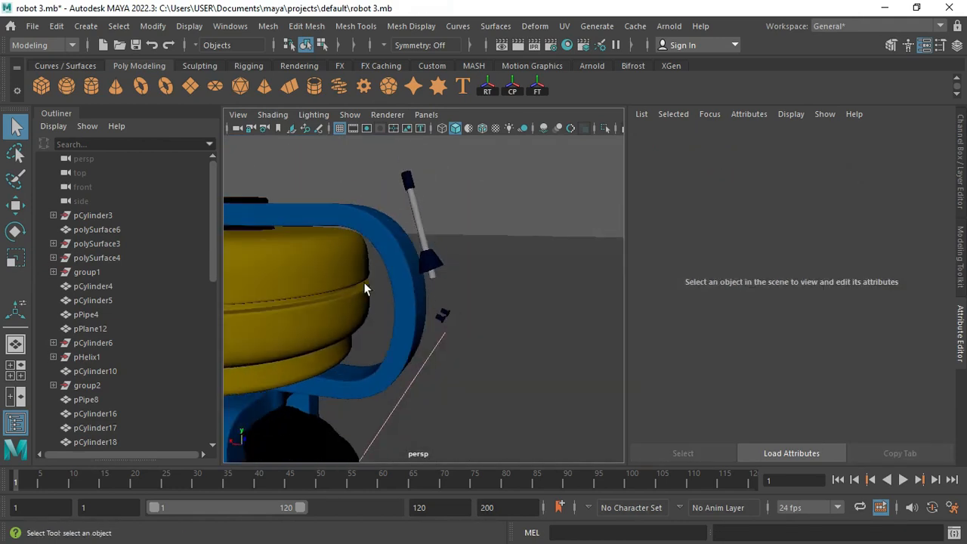
Create a cube and, in the front view, position it against the blue frame below the antenna, scaled into a tall narrow block.
click(42, 86)
scroll(427, 299, down, 3)
key(space)
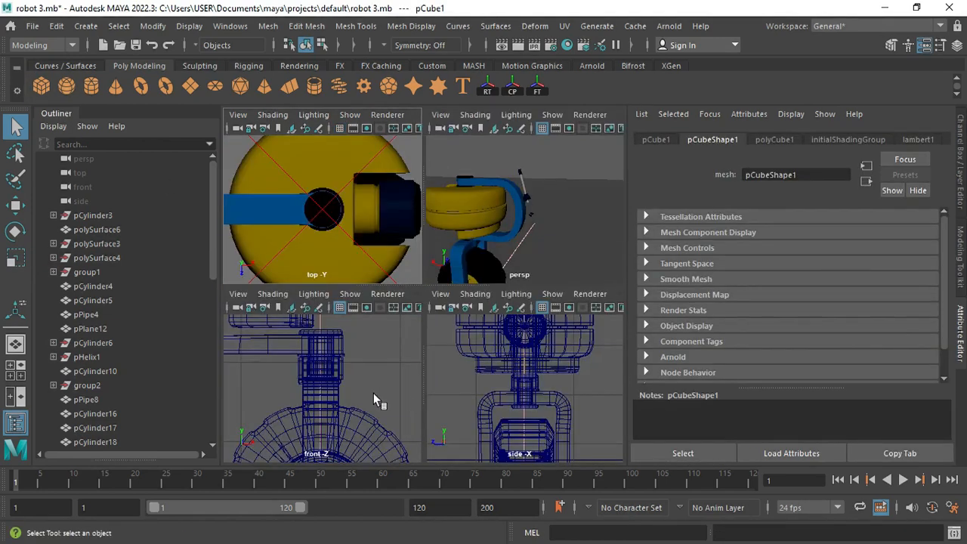
key(space)
scroll(413, 382, down, 5)
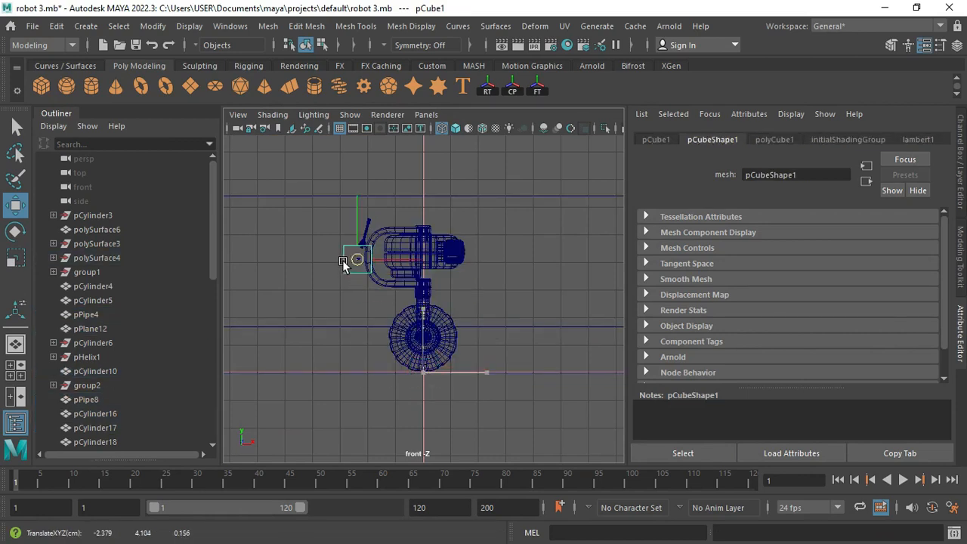
alt+right_drag(343, 264, 450, 359)
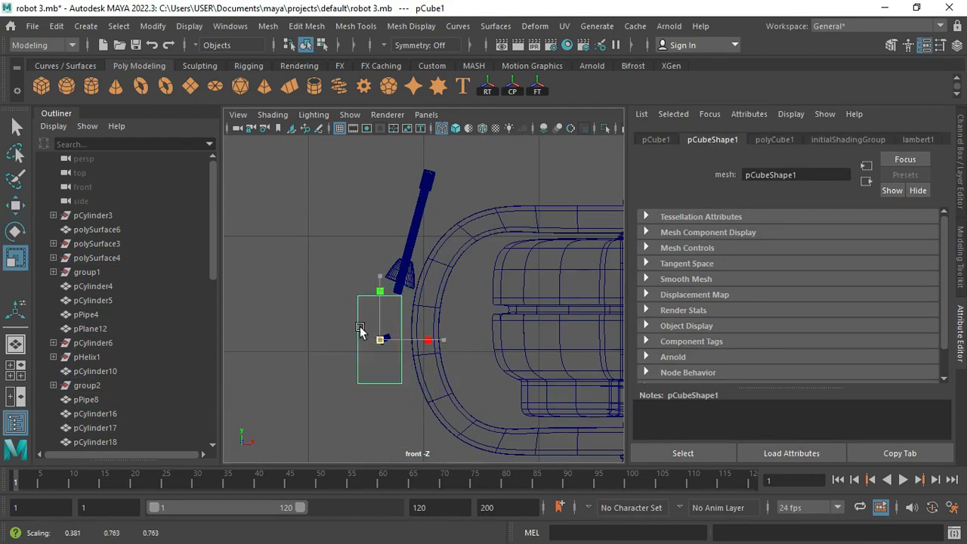
key(w)
key(r)
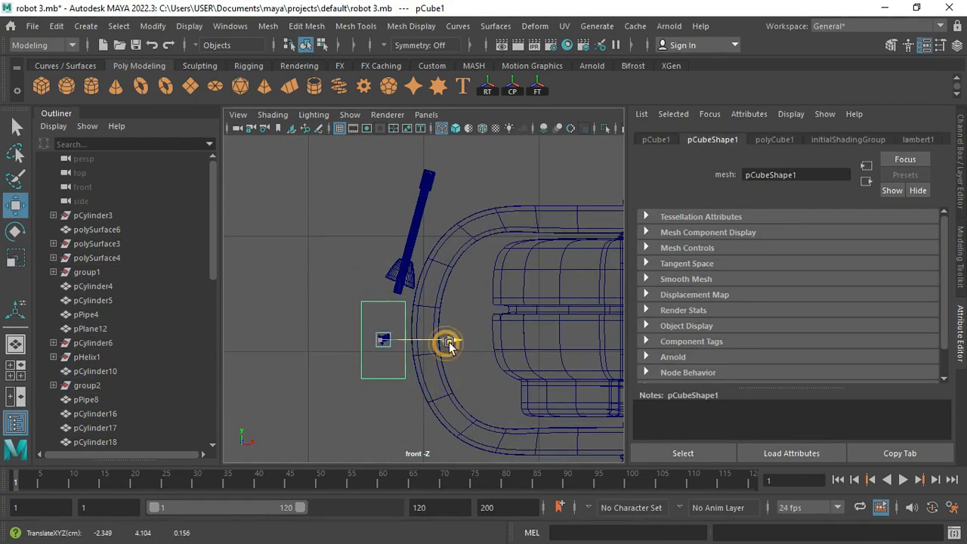
right_drag(387, 283, 371, 101)
key(ctrl+z)
click(366, 311)
key(q)
right_drag(398, 293, 465, 120)
Adjust the new block's depth in the perspective view and position it under the antenna's cone.
key(space)
key(space)
key(f)
alt+drag(493, 251, 406, 299)
key(r)
drag(485, 294, 446, 303)
key(w)
alt+drag(352, 303, 447, 301)
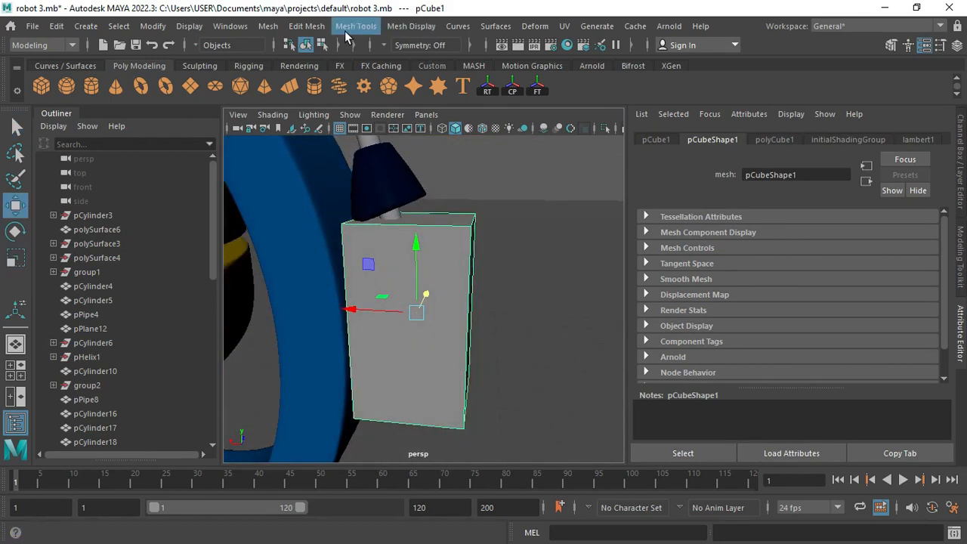
Insert two horizontal edge loops in the block, one near its upper end and one around the middle.
click(345, 30)
click(389, 134)
click(470, 261)
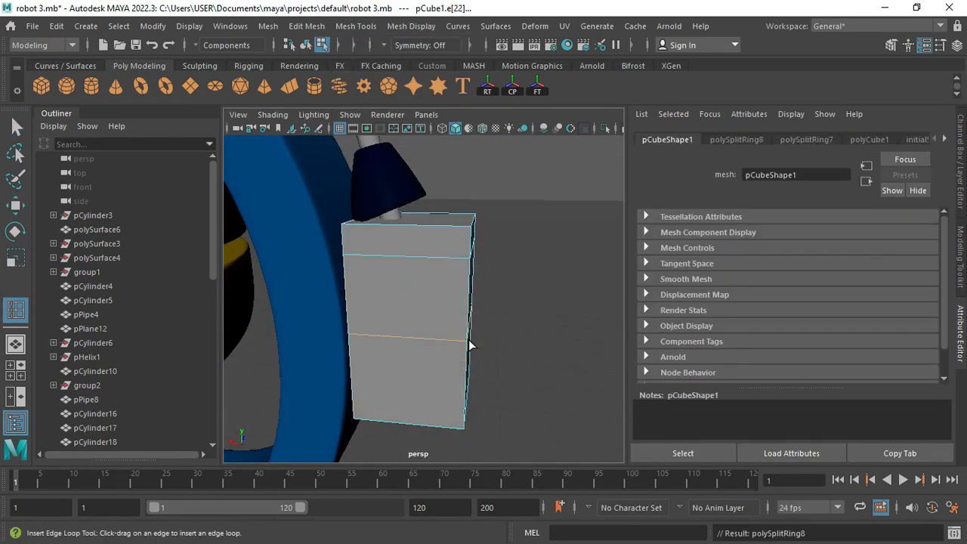
Move the block's frame-side vertices to follow the blue frame's curve, and shift its outer-side vertices inward.
key(q)
key(space)
key(space)
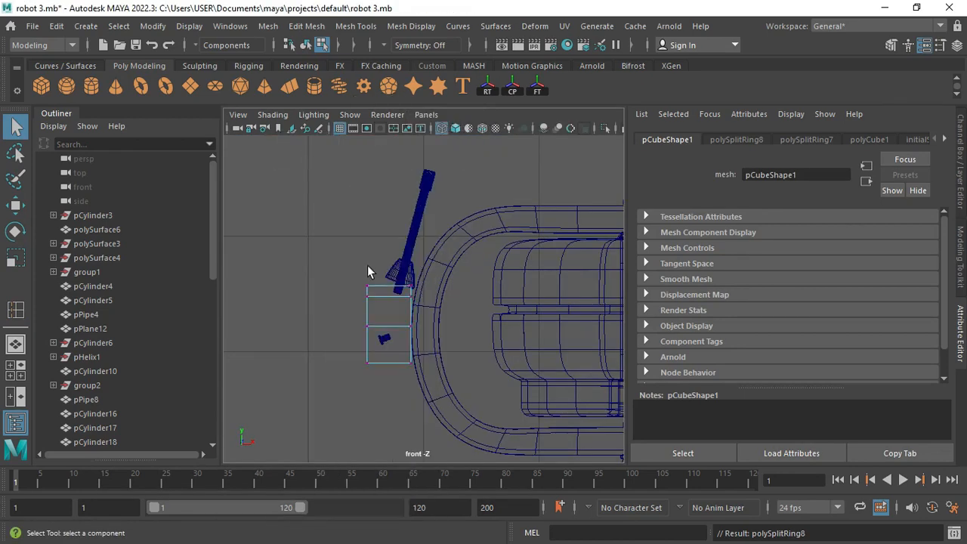
drag(426, 288, 426, 289)
key(f)
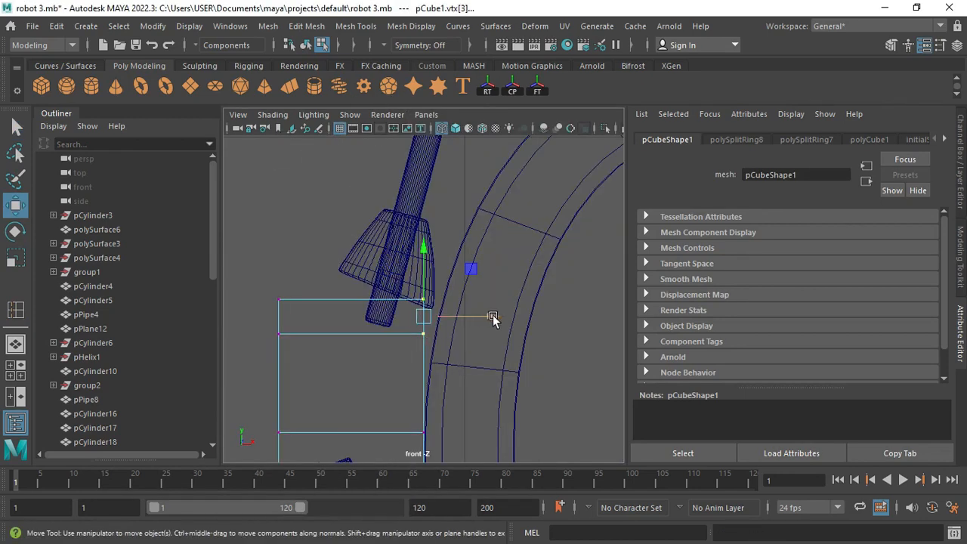
alt+middle_drag(461, 397, 476, 314)
drag(422, 370, 448, 312)
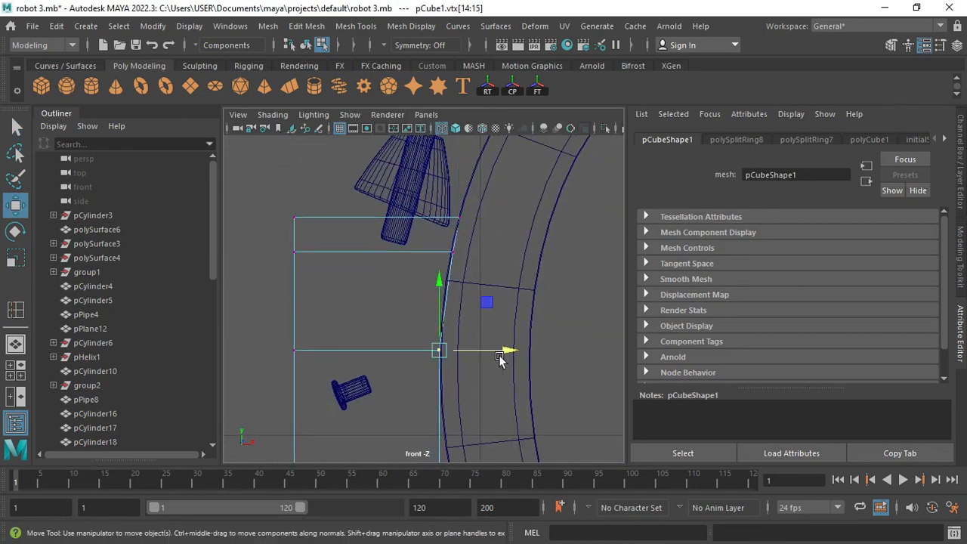
drag(502, 353, 507, 353)
alt+middle_drag(456, 410, 456, 314)
alt+middle_drag(399, 186, 393, 279)
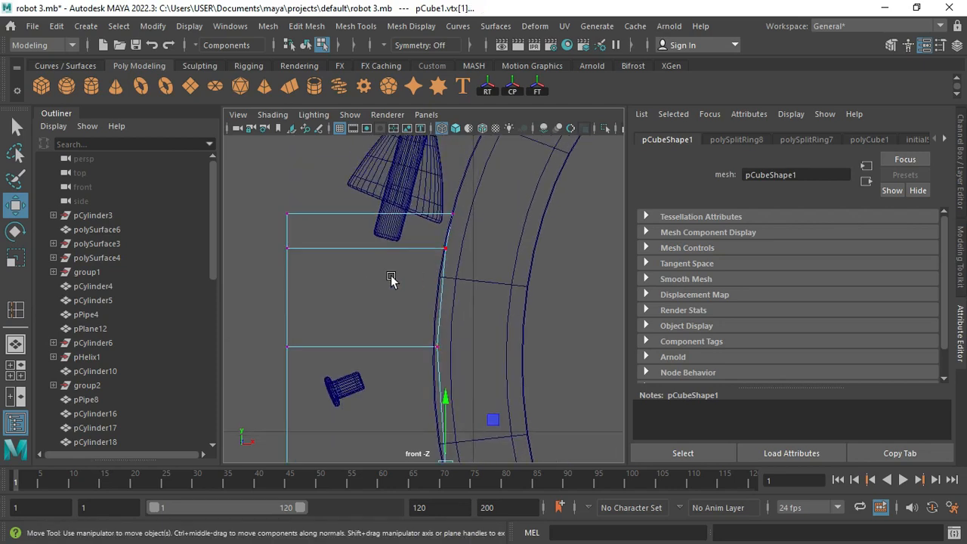
scroll(393, 279, down, 6)
drag(351, 246, 404, 370)
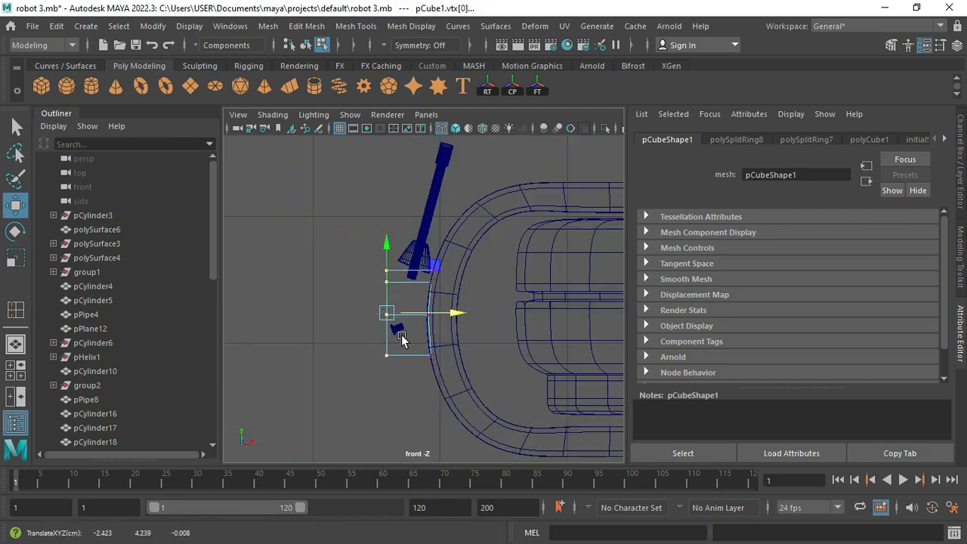
key(q)
Rotate the two small screws so they sit horizontally in the block.
right_drag(400, 337, 469, 119)
drag(396, 339, 408, 328)
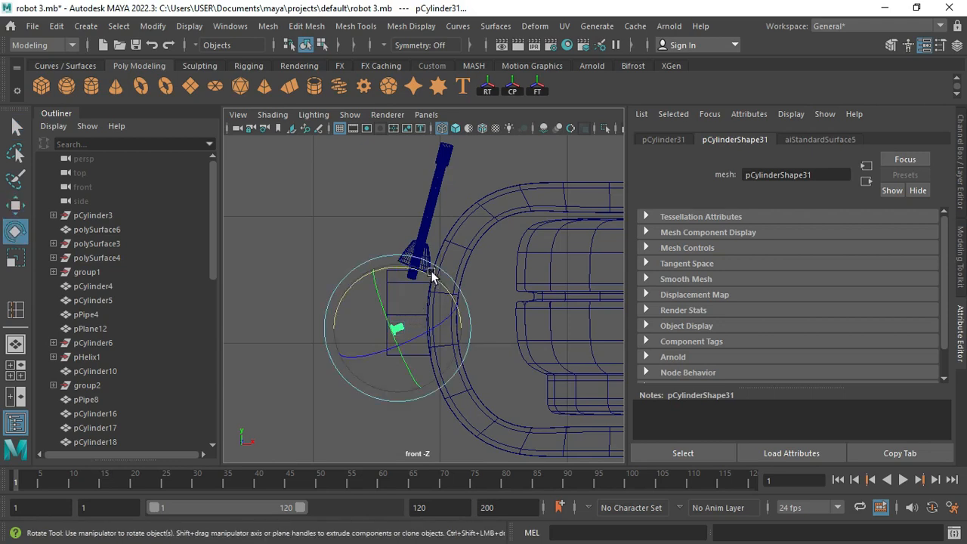
key(f)
drag(463, 326, 494, 299)
Combine the antenna's parts into one mesh and stand it upright above the block.
scroll(404, 314, down, 2)
alt+middle_drag(403, 314, 366, 484)
click(466, 282)
shift+click(473, 228)
scroll(453, 257, down, 9)
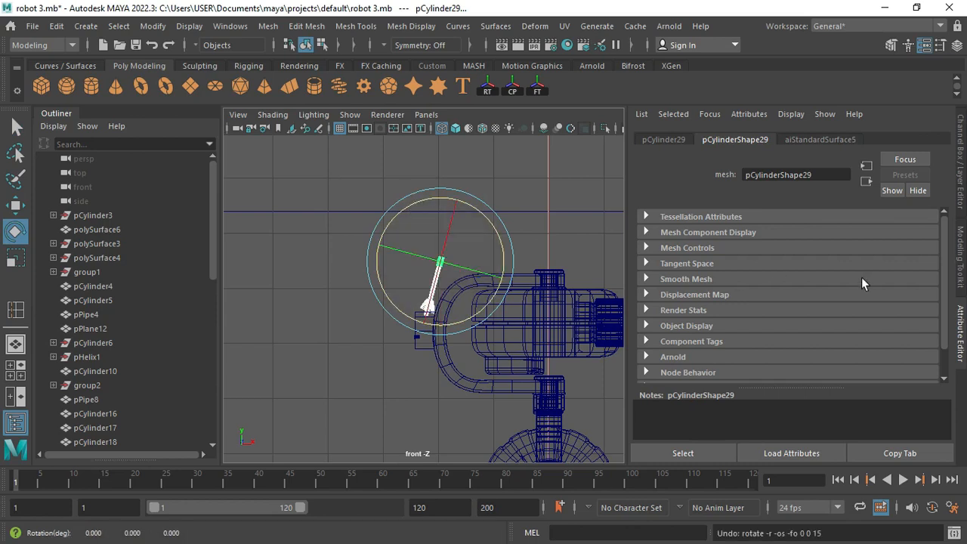
click(959, 253)
click(812, 408)
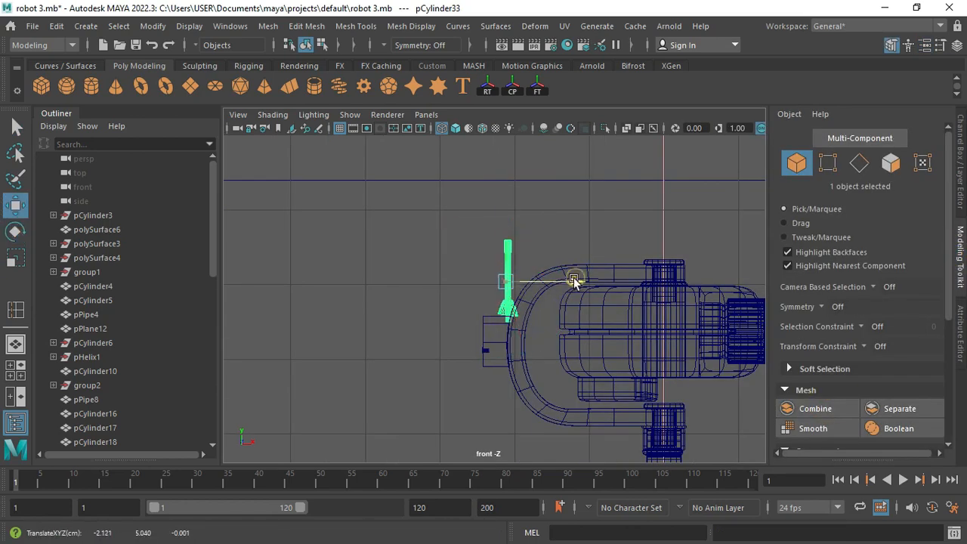
Separate the antenna into its parts again and rotate the cone base to level it around the rod.
key(f)
click(900, 408)
click(502, 393)
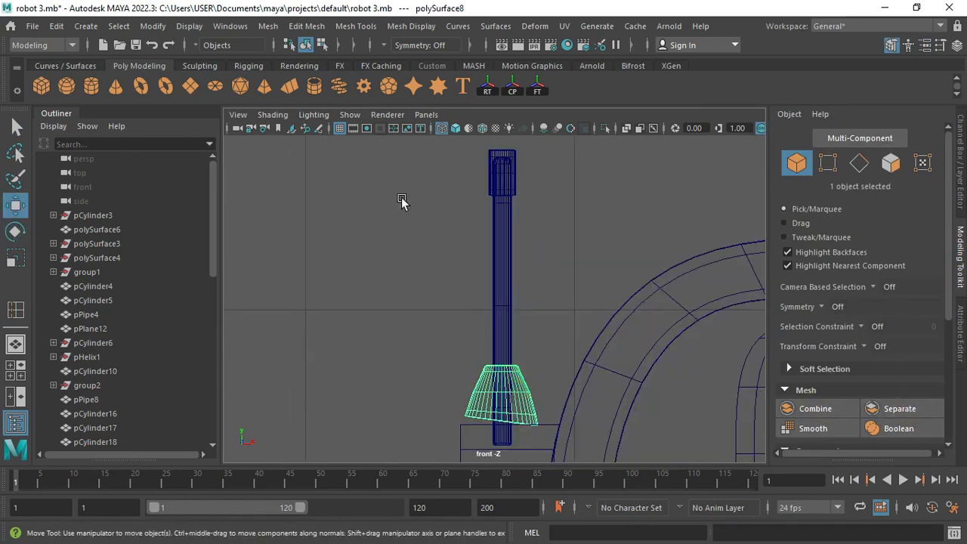
key(e)
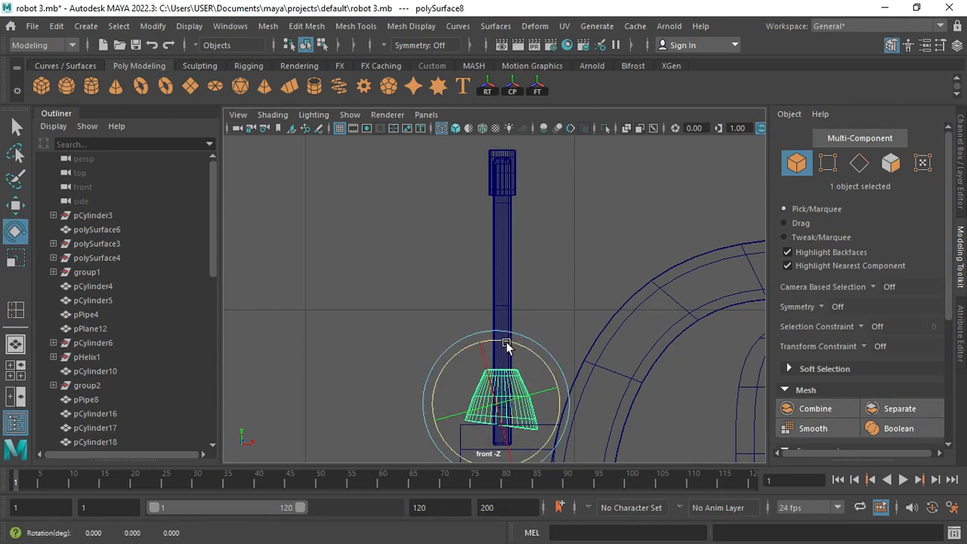
drag(504, 346, 511, 350)
key(space)
key(space)
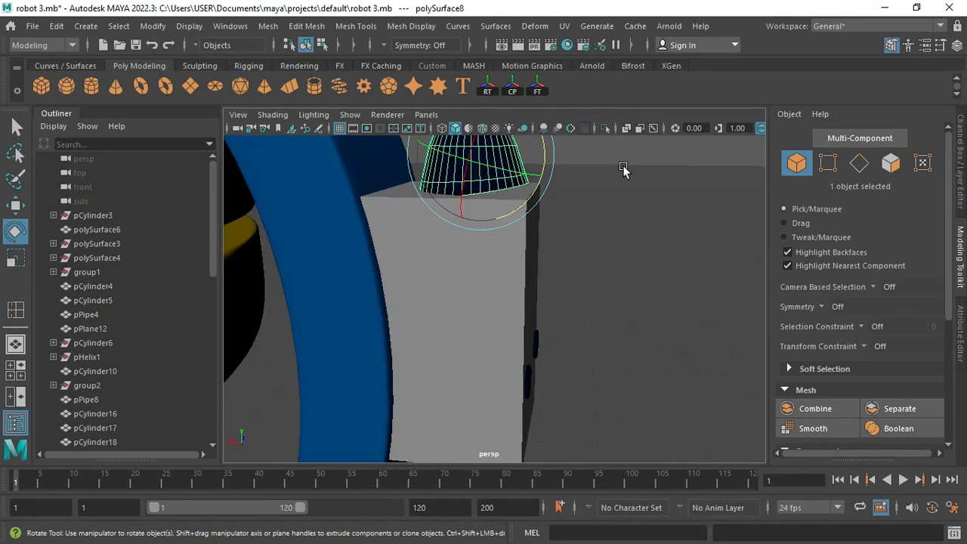
Lower the cone base onto the block's upper face.
key(f)
click(611, 268)
click(538, 278)
alt+drag(611, 267, 590, 258)
key(w)
drag(494, 225, 495, 242)
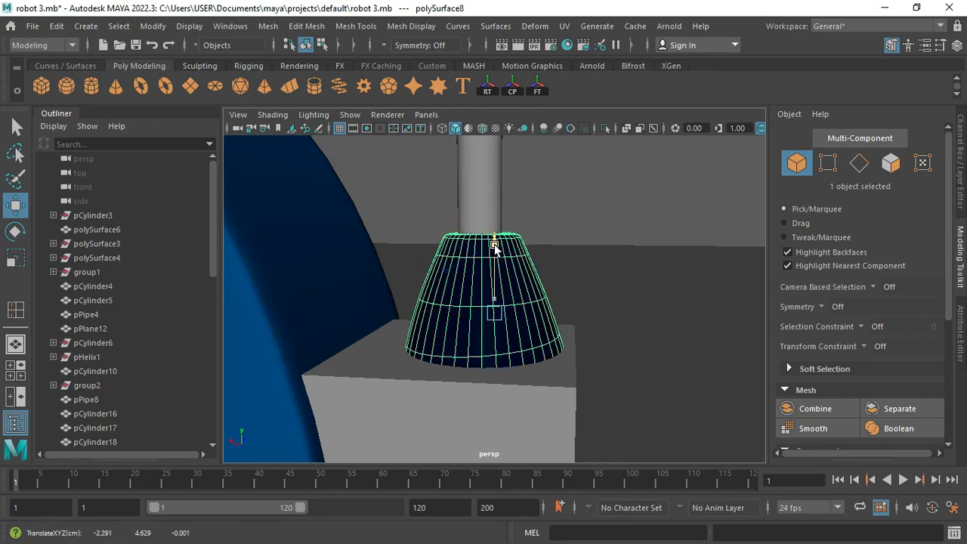
alt+drag(583, 276, 283, 275)
drag(543, 263, 553, 267)
key(ctrl+z)
Select the antenna's cone, rod and cap together and shift them sideways over the block.
scroll(577, 250, down, 3)
alt+middle_drag(576, 251, 568, 351)
shift+click(498, 241)
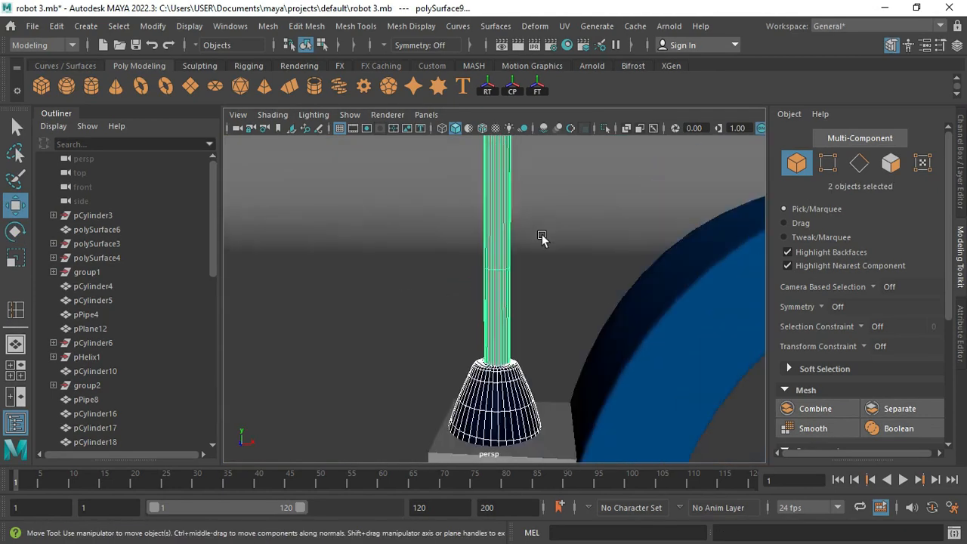
scroll(544, 238, down, 3)
shift+click(496, 159)
click(514, 98)
drag(564, 277, 573, 277)
Lengthen the antenna rod by moving its upper-end vertices upward.
scroll(358, 296, down, 3)
right_drag(499, 249, 408, 231)
scroll(330, 189, down, 4)
drag(398, 181, 564, 284)
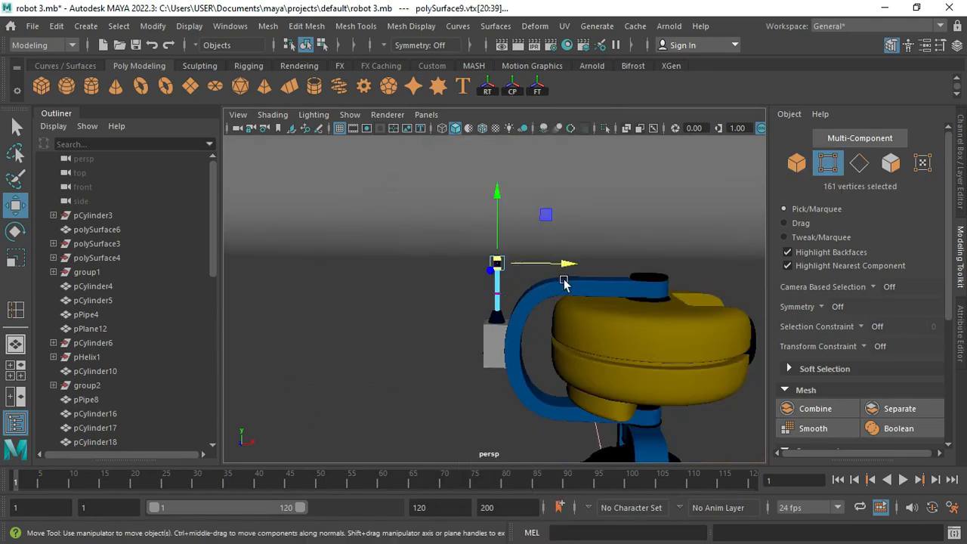
drag(503, 115, 503, 101)
scroll(432, 248, down, 4)
alt+drag(431, 248, 497, 281)
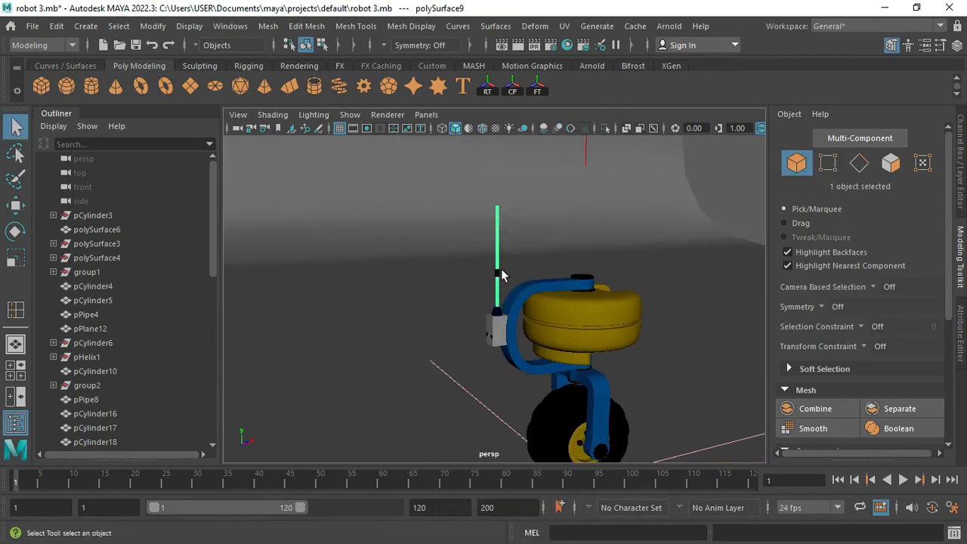
Move the black cap up to the tip of the lengthened rod and scale it down.
drag(495, 202, 496, 161)
key(f)
scroll(507, 264, down, 2)
drag(499, 211, 498, 142)
key(r)
drag(496, 233, 498, 301)
scroll(502, 235, down, 5)
alt+middle_drag(498, 301, 507, 274)
alt+drag(507, 274, 535, 340)
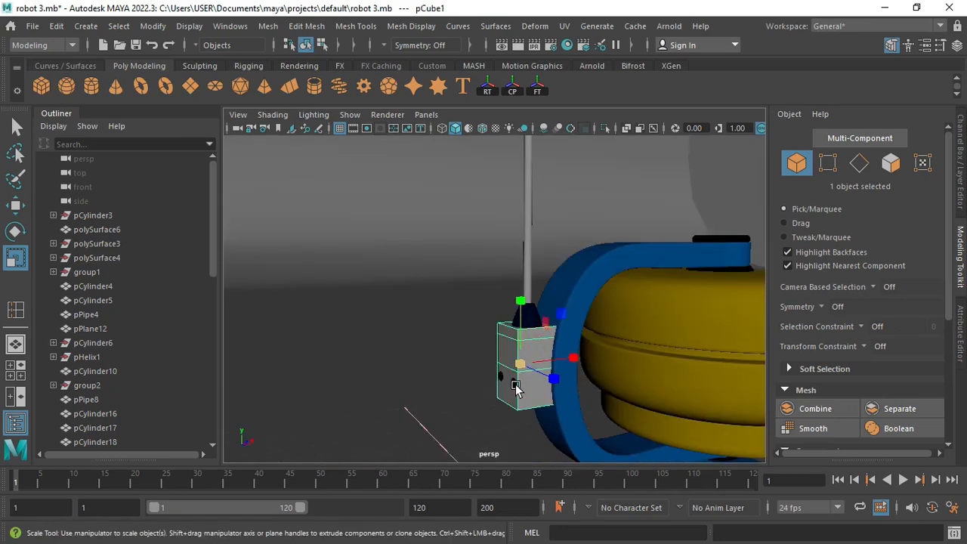
Move the block's lower outer edge inward to slope that face, and tilt the two screws to match.
key(f)
right_drag(492, 376, 490, 102)
click(447, 425)
key(w)
drag(497, 410, 530, 403)
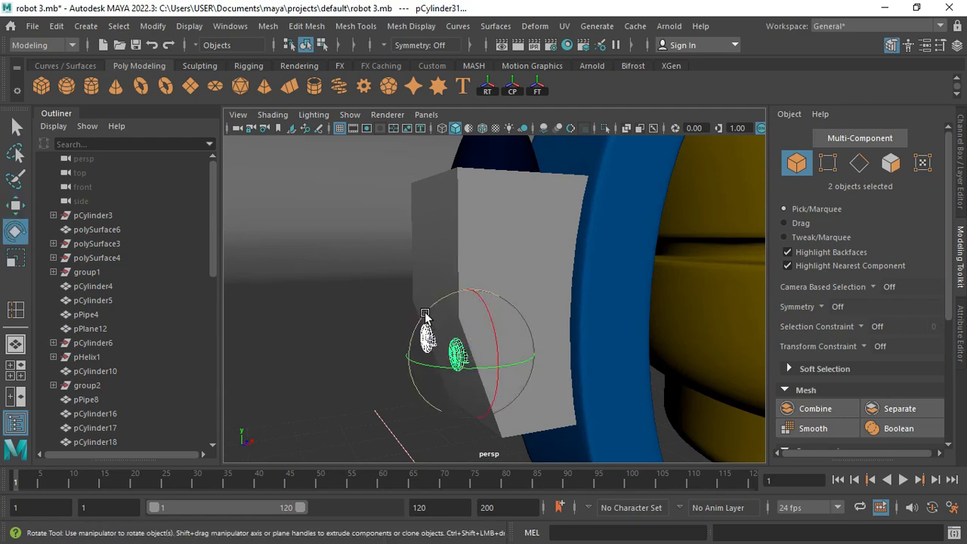
alt+drag(537, 350, 604, 395)
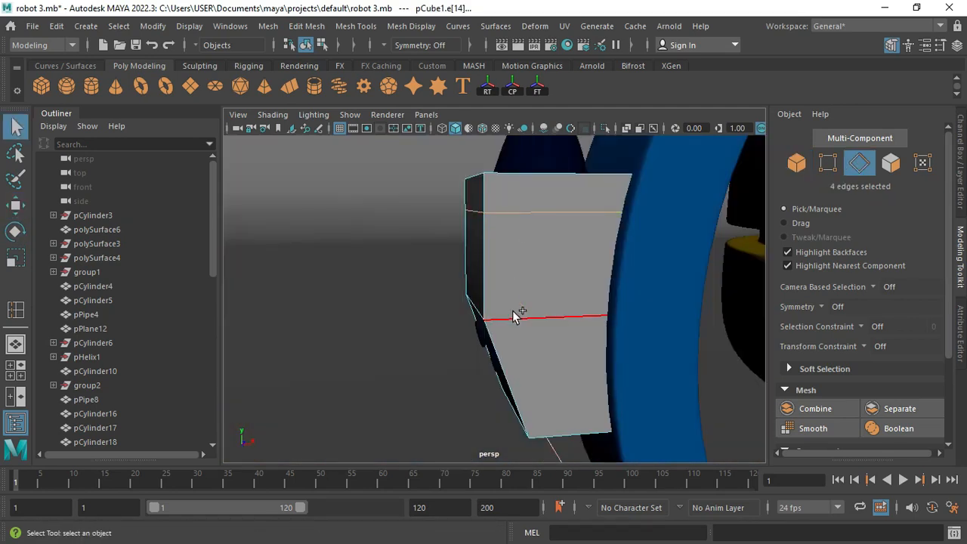
Bevel the block's outer edges, excluding the two inserted edge loops.
shift+double_click(513, 312)
alt+drag(454, 287, 495, 281)
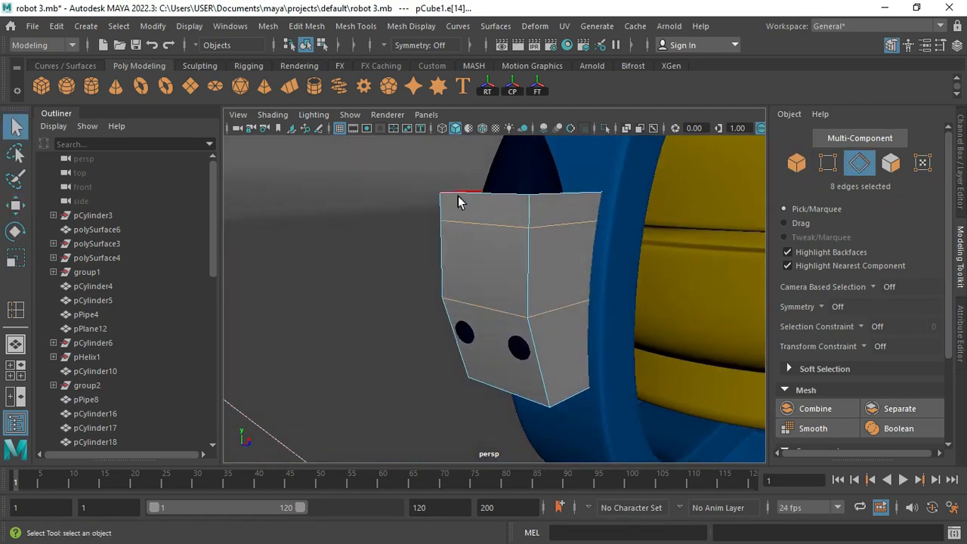
right_drag(458, 197, 455, 282)
alt+drag(634, 325, 677, 332)
scroll(861, 348, down, 2)
click(899, 385)
alt+drag(568, 332, 672, 336)
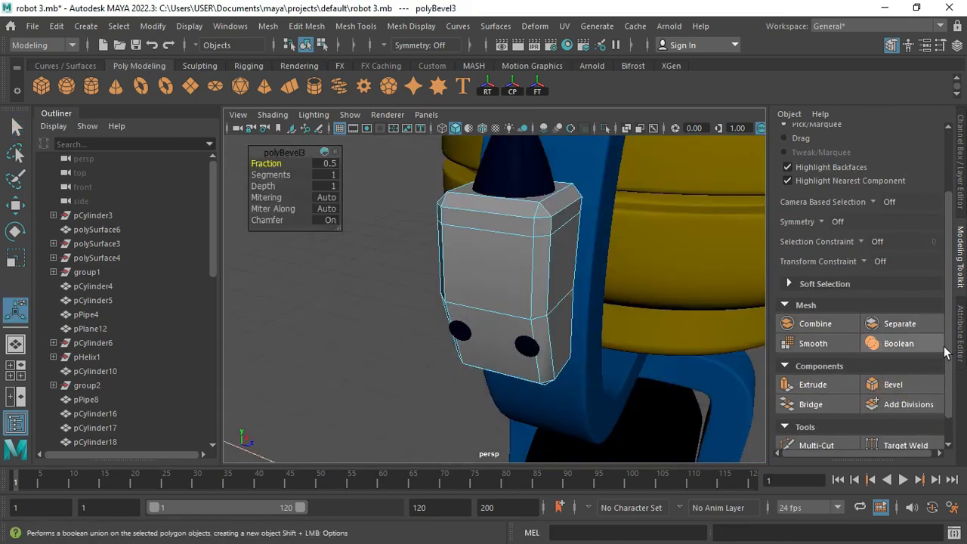
Set the block bevel's fraction to about 0.192 and its segments to 2.
click(960, 333)
drag(863, 261, 848, 258)
click(812, 277)
alt+drag(499, 227, 450, 220)
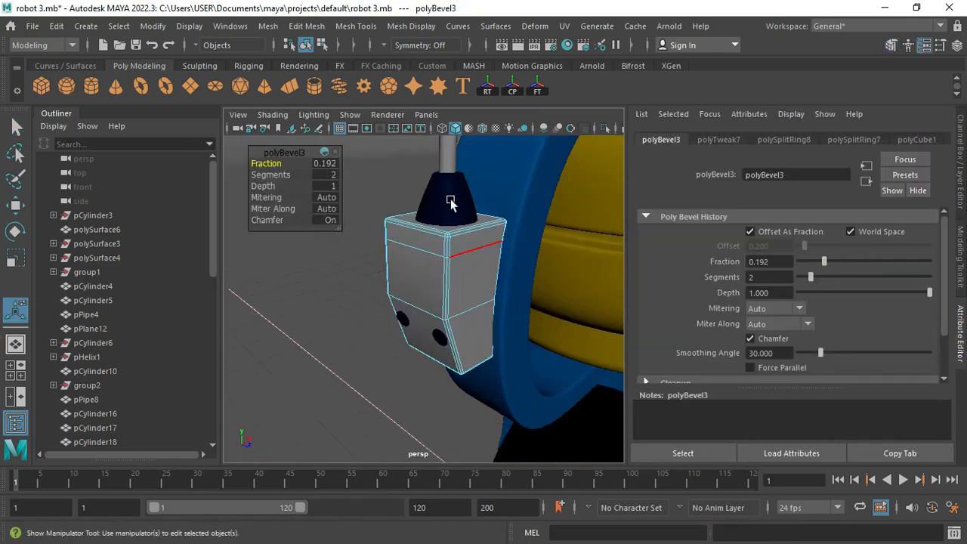
Return to object selection and adjust the screw's position on the block's sloped face.
right_drag(400, 255, 473, 120)
alt+drag(424, 261, 555, 242)
click(554, 158)
alt+drag(373, 295, 433, 321)
click(433, 322)
scroll(389, 347, up, 6)
drag(340, 336, 325, 334)
scroll(415, 226, down, 8)
Assign the existing yellow material to the antenna's mounting block.
click(422, 214)
alt+drag(421, 213, 396, 232)
key(q)
right_drag(396, 233, 495, 485)
click(480, 246)
Select all of the robot's parts without the area light and backdrop plane, and group them.
alt+drag(480, 245, 487, 397)
scroll(365, 229, down, 10)
alt+drag(487, 397, 500, 274)
scroll(500, 274, down, 4)
shift+click(493, 202)
shift+click(522, 184)
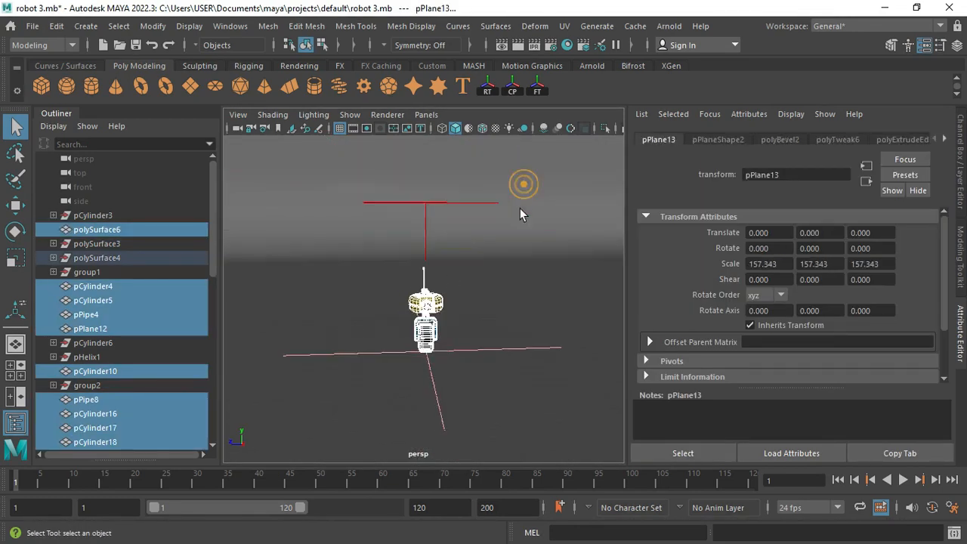
key(ctrl+g)
Duplicate the robot group, move the copy beside the original to Z 3.784, and rotate it 165 degrees about Y.
key(w)
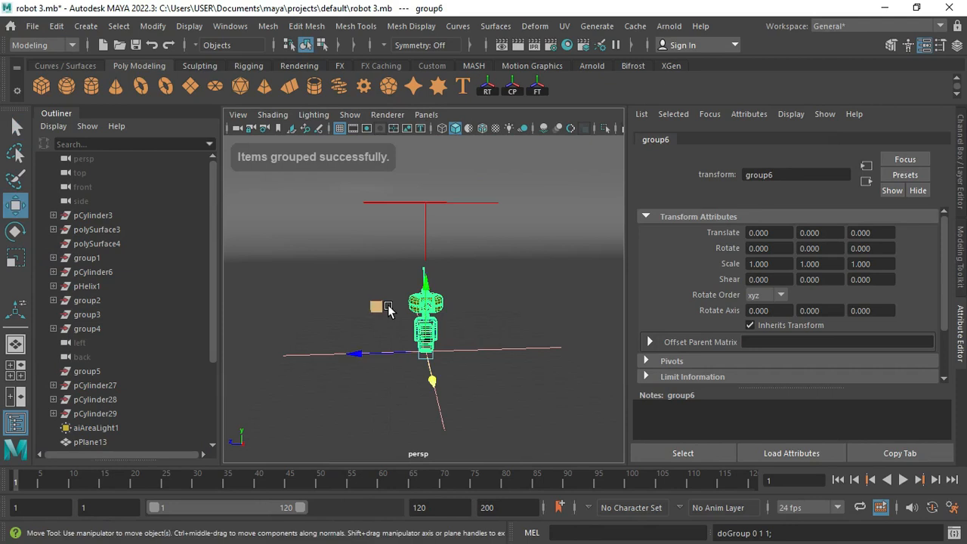
click(513, 85)
alt+drag(423, 249, 484, 251)
drag(363, 320, 390, 342)
key(f)
alt+drag(485, 380, 466, 352)
Display the resolution gate in the perspective view.
scroll(466, 352, down, 2)
click(353, 128)
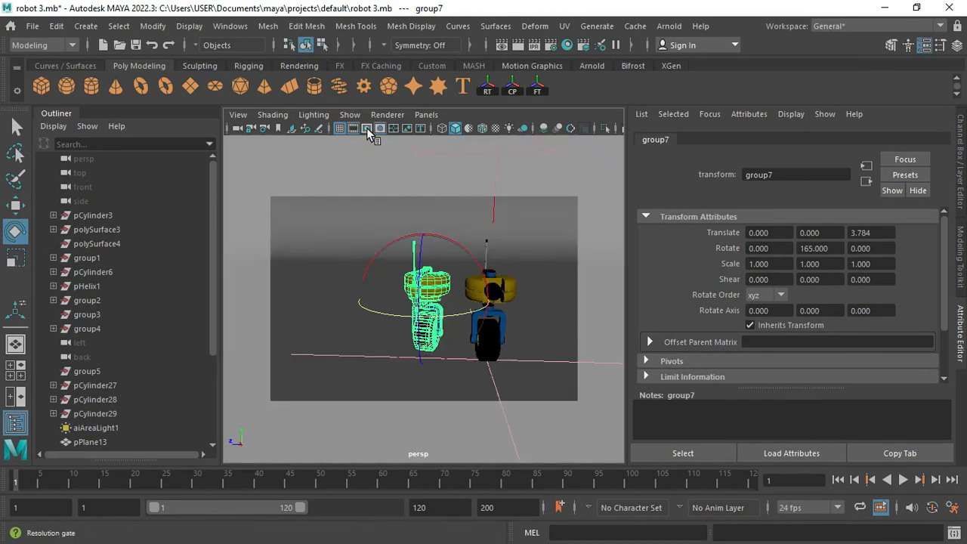
click(366, 128)
Rotate the original robot's group to about -26 degrees about Y so it faces differently from the copy.
scroll(400, 241, up, 4)
alt+drag(401, 240, 360, 236)
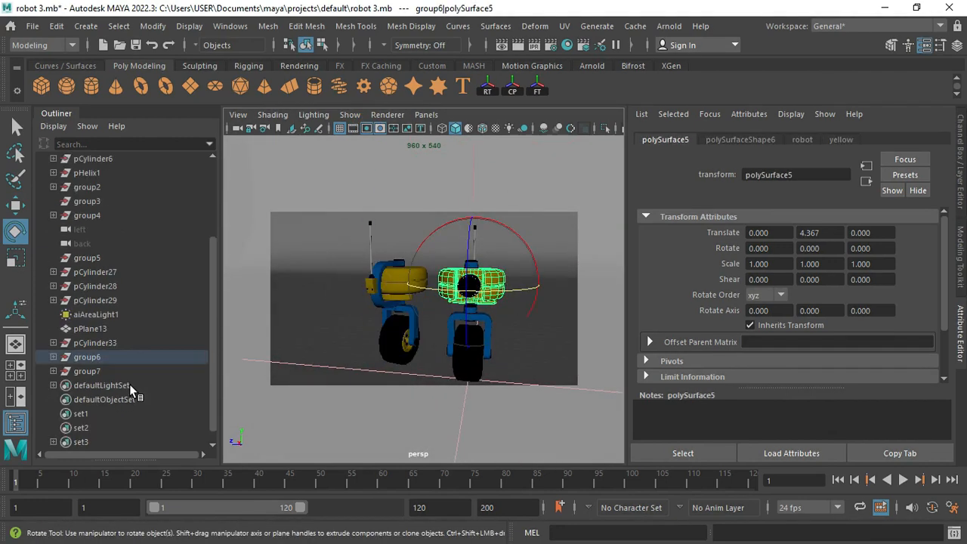
click(87, 343)
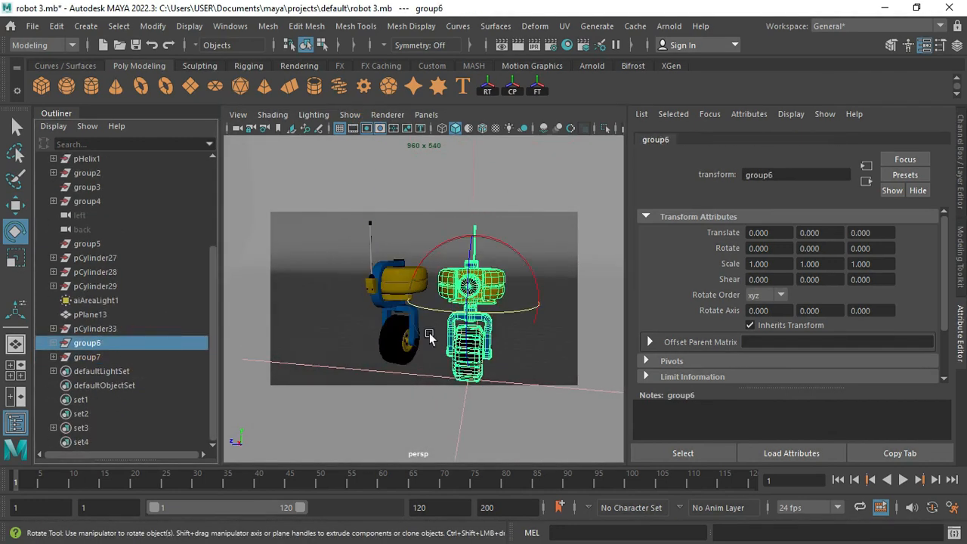
drag(500, 312, 461, 317)
key(space)
key(space)
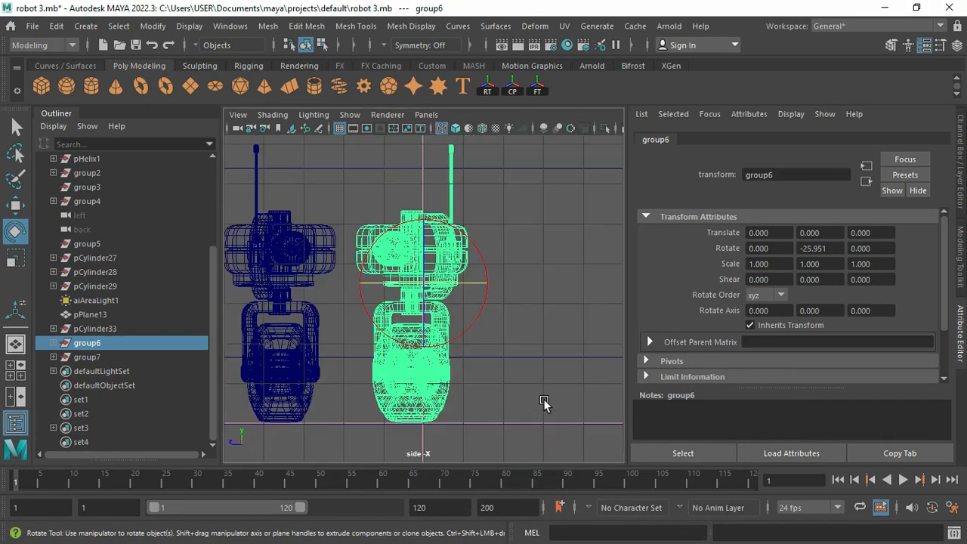
click(538, 372)
alt+middle_drag(423, 408, 441, 302)
key(space)
key(space)
Select both robot groups and shift them together along Z to centre them within the resolution gate.
alt+drag(365, 283, 319, 271)
click(121, 258)
key(q)
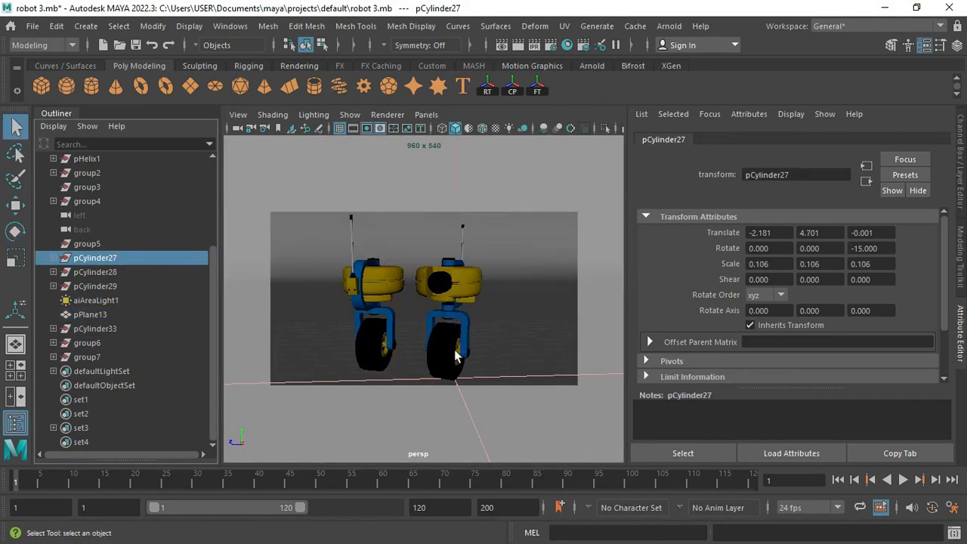
click(160, 342)
shift+click(160, 357)
key(w)
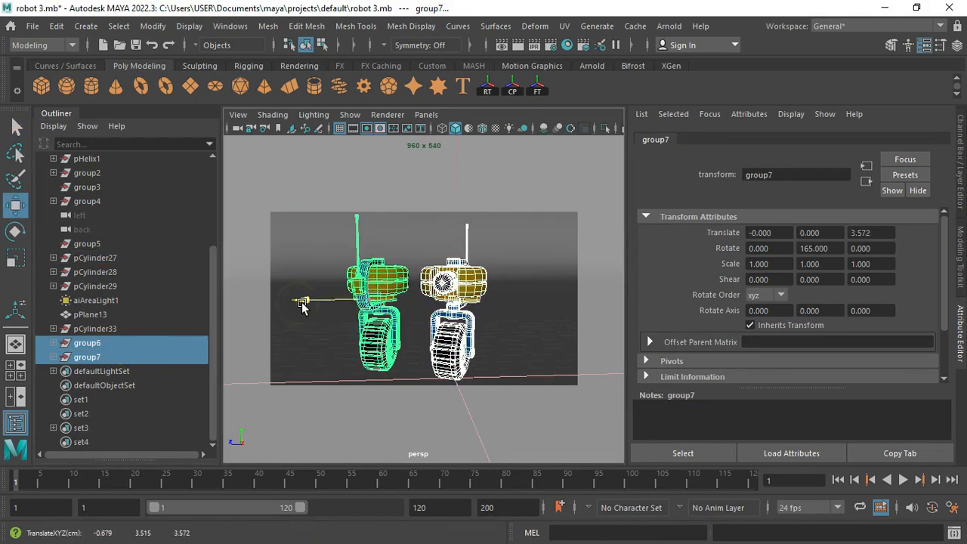
Save the current perspective camera view as a bookmark named fdf.
click(238, 114)
mouse_move(289, 359)
click(478, 370)
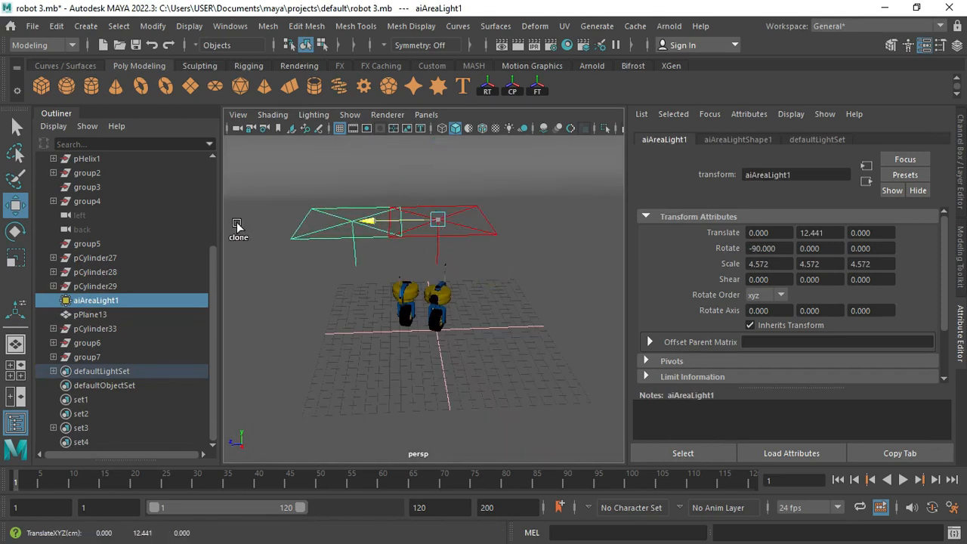
Duplicate the overhead area light along positive Z, lower the copy to Y 10.124, and tilt it to -30 degrees about X.
shift+drag(236, 223, 236, 223)
key(e)
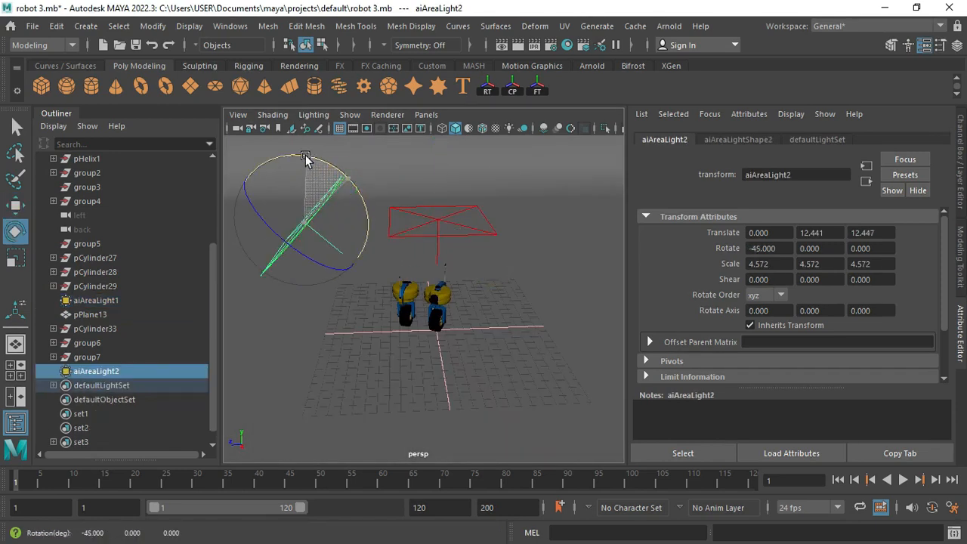
key(w)
scroll(331, 204, down, 3)
key(e)
drag(335, 240, 343, 201)
Duplicate the tilted area light to the opposite side of the robots at Z -21.814 and rotate it to -150 degrees about X.
key(w)
shift+drag(452, 262, 459, 261)
key(e)
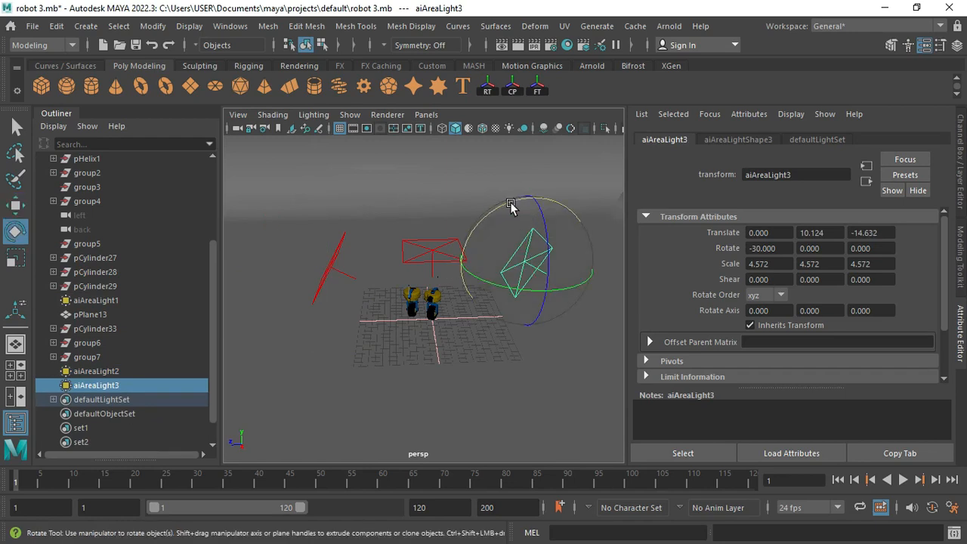
drag(512, 209, 530, 204)
mouse_move(470, 342)
alt+mouse_down()
mouse_move(453, 344)
mouse_move(458, 323)
alt+mouse_up()
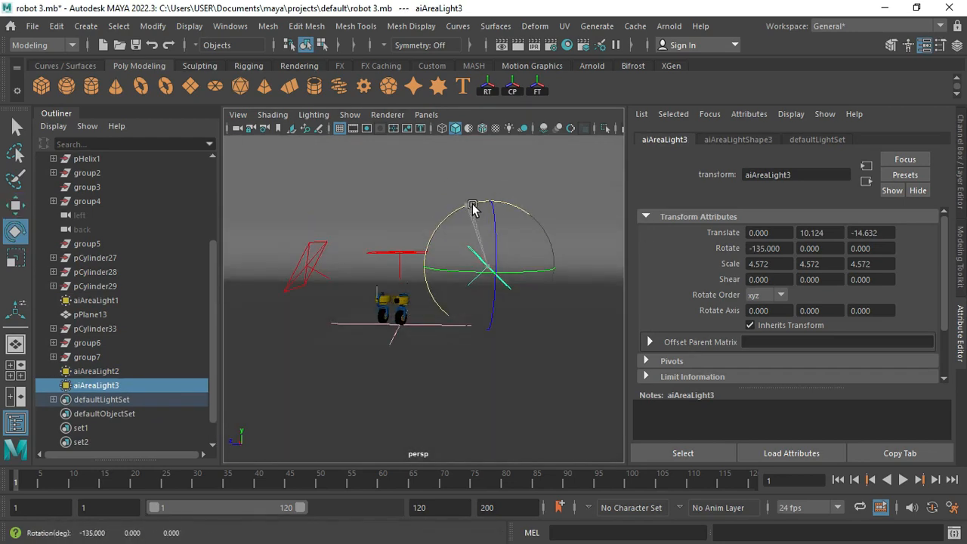
drag(470, 202, 485, 202)
key(w)
drag(455, 267, 498, 267)
Restore the fdf camera bookmark and display the resolution gate again.
alt+drag(441, 290, 458, 299)
click(238, 116)
mouse_move(283, 369)
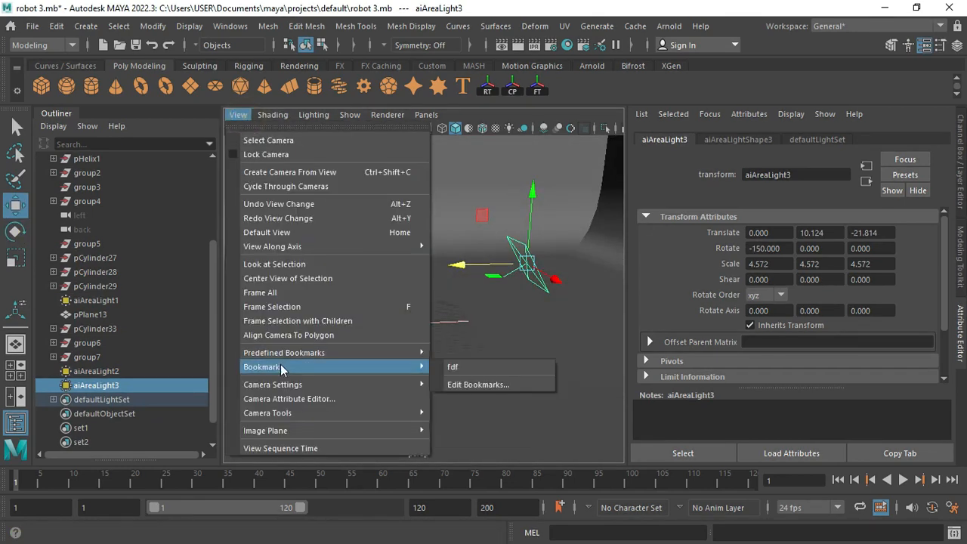
click(449, 368)
click(355, 128)
click(367, 129)
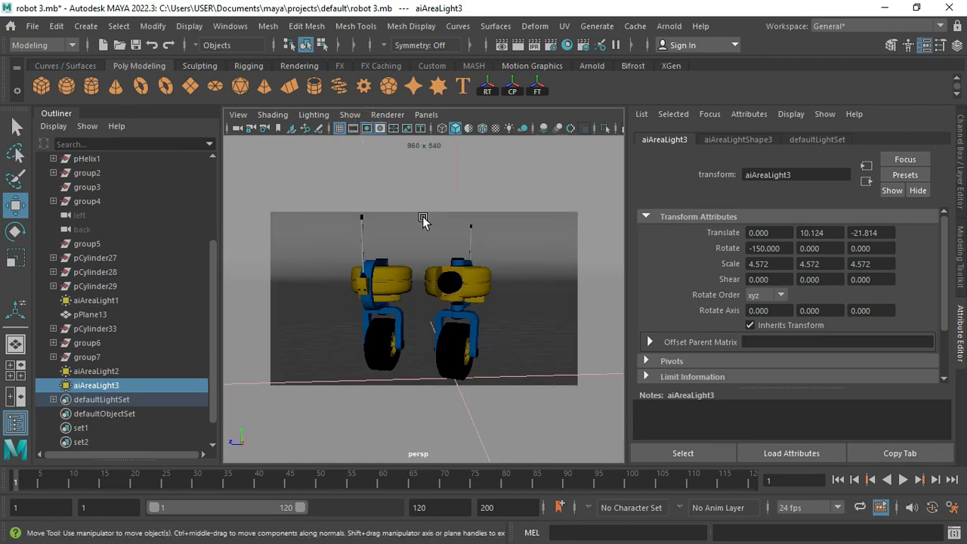
Darken the specular color of the backdrop plane's material to gray and start an Arnold IPR render.
click(423, 220)
click(788, 141)
click(840, 140)
right_click(946, 138)
click(899, 228)
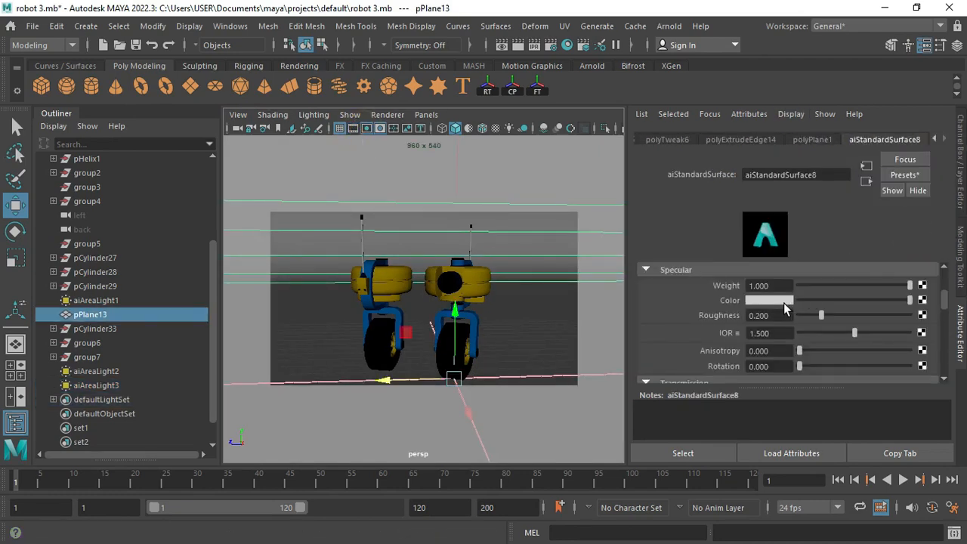
click(784, 303)
click(791, 278)
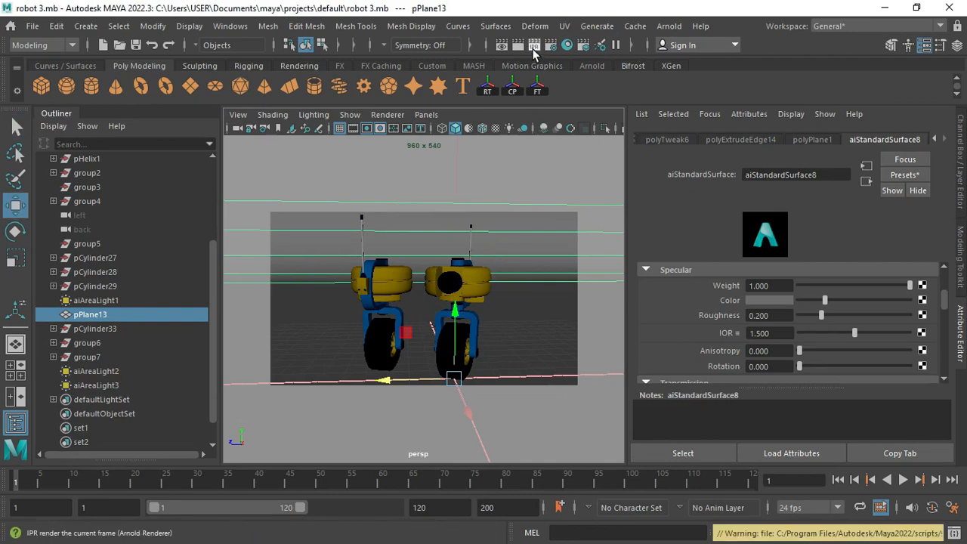
click(534, 47)
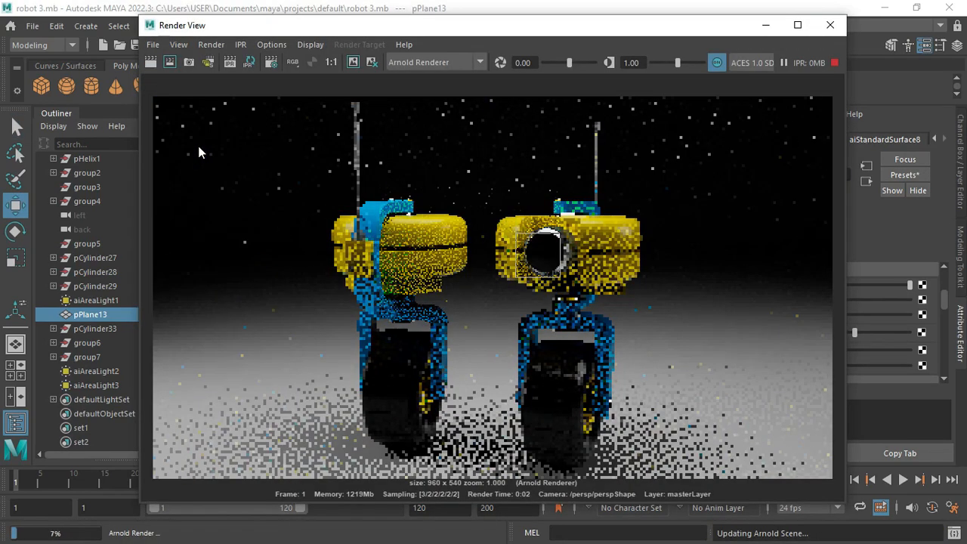